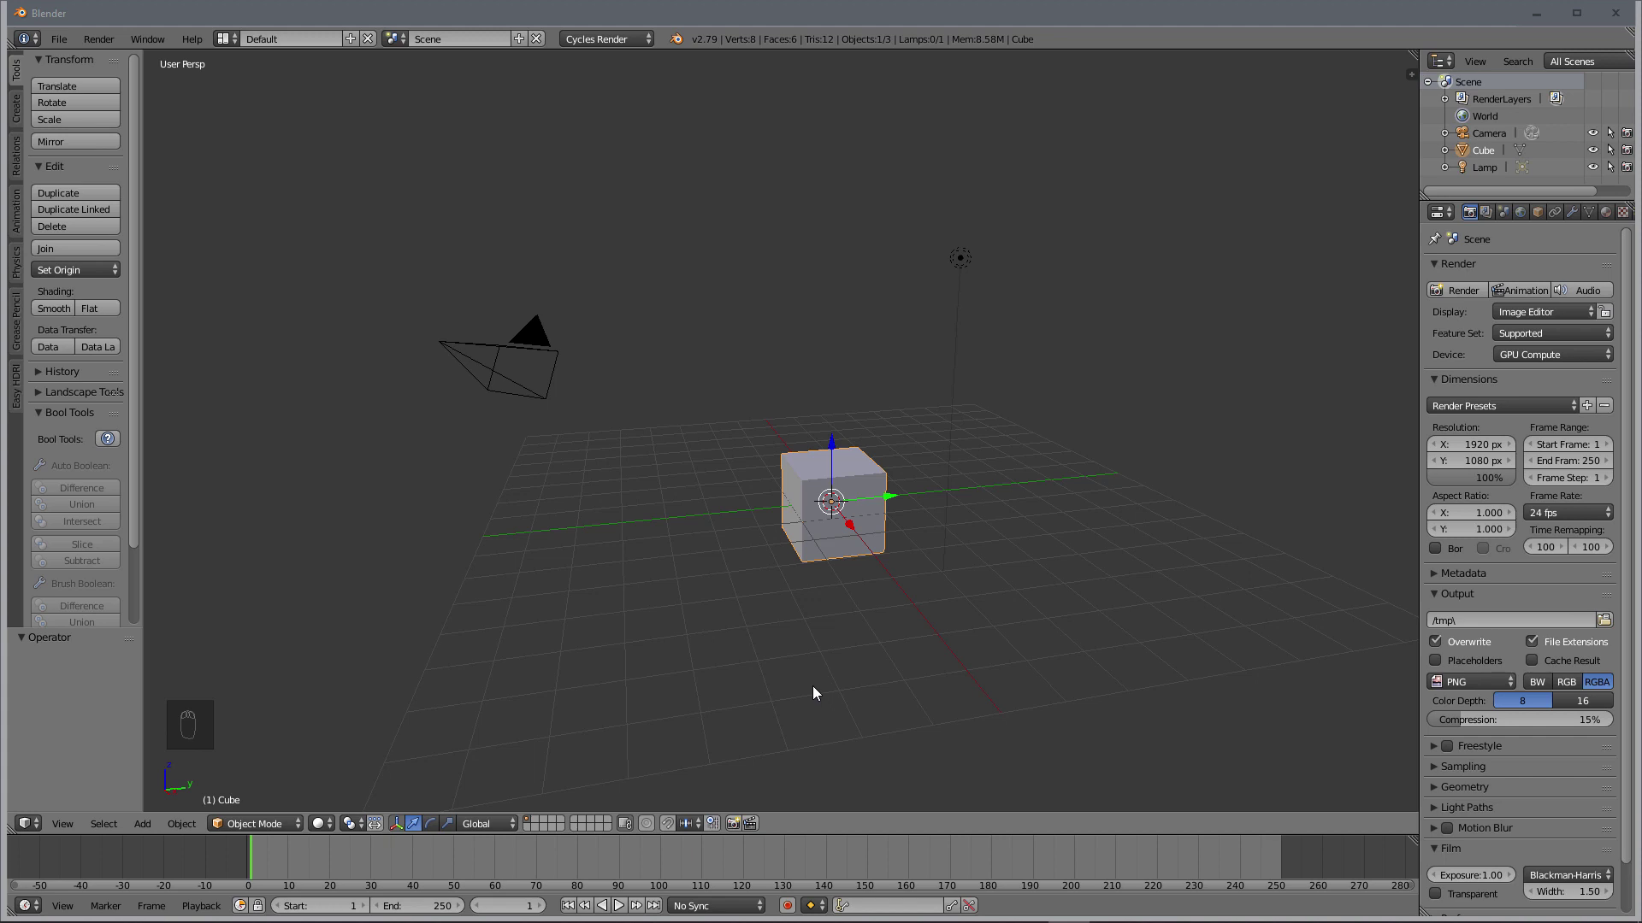
# Step: Switch to Chrome and open the Modular Tree releases page on GitHub through the add-on's blenderartists.org thread
pyautogui.moveTo(1068, 922)
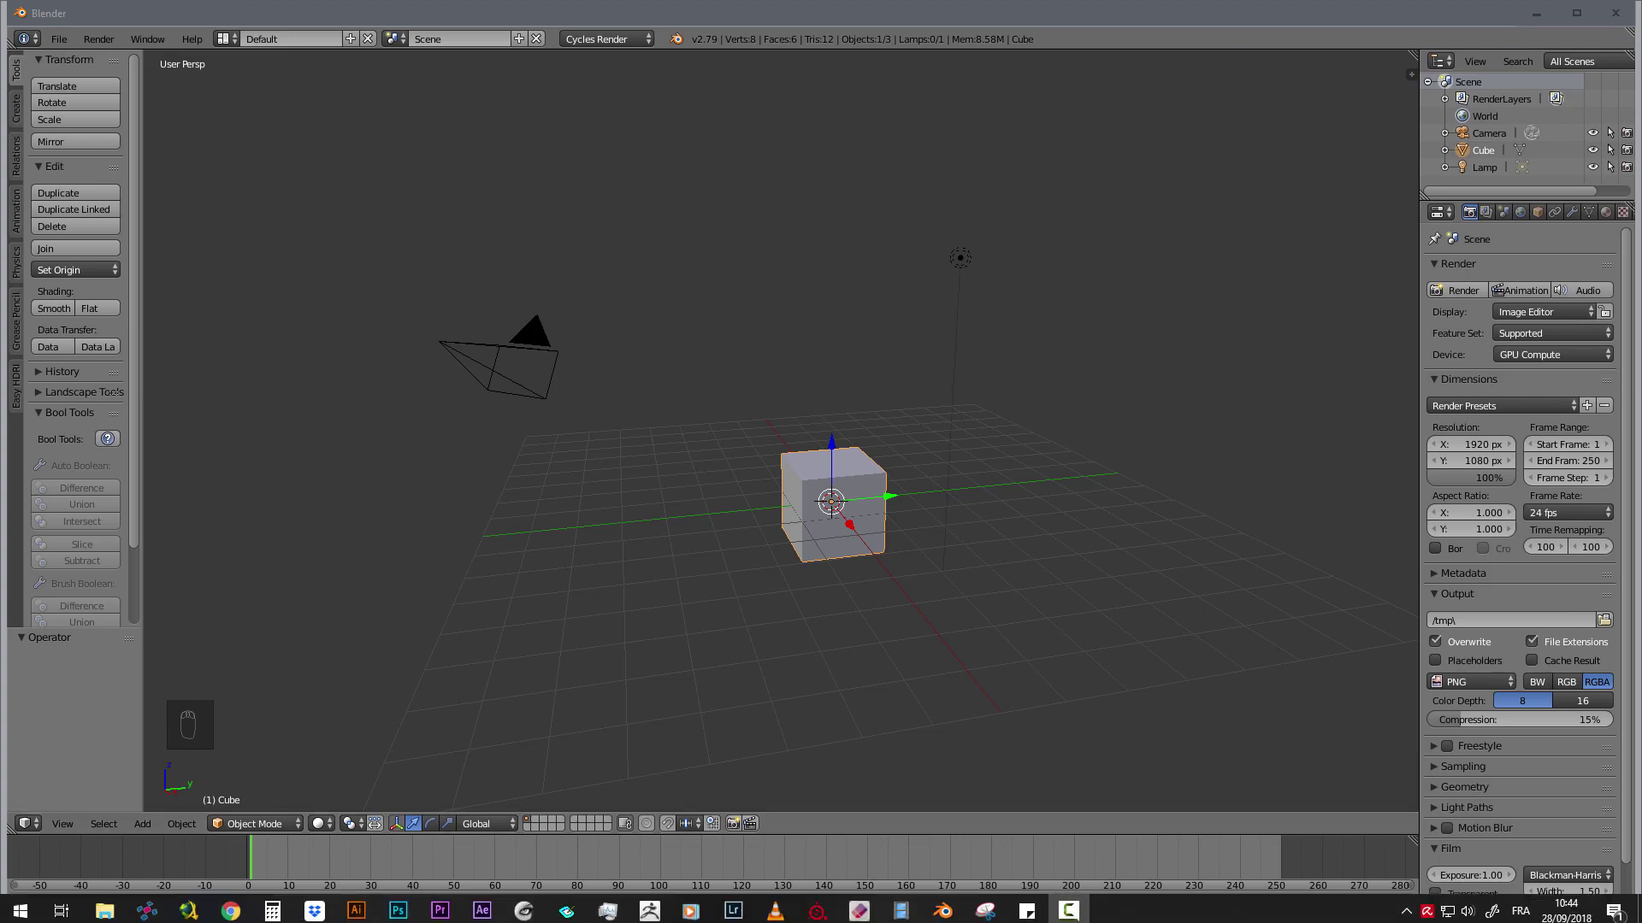
pyautogui.click(231, 911)
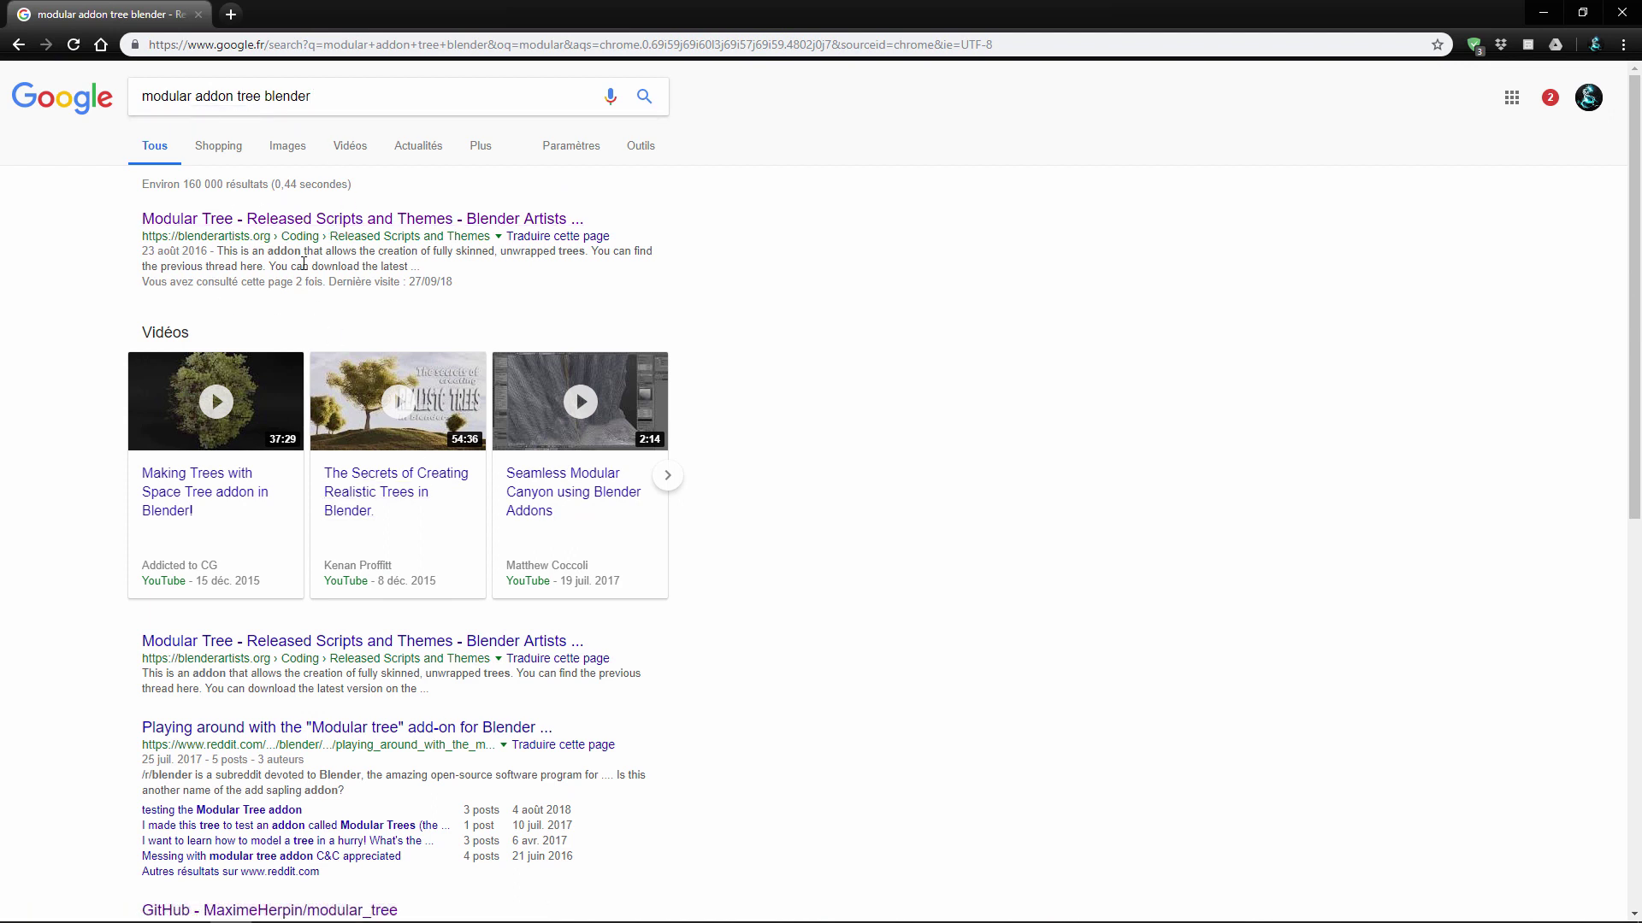
pyautogui.click(361, 224)
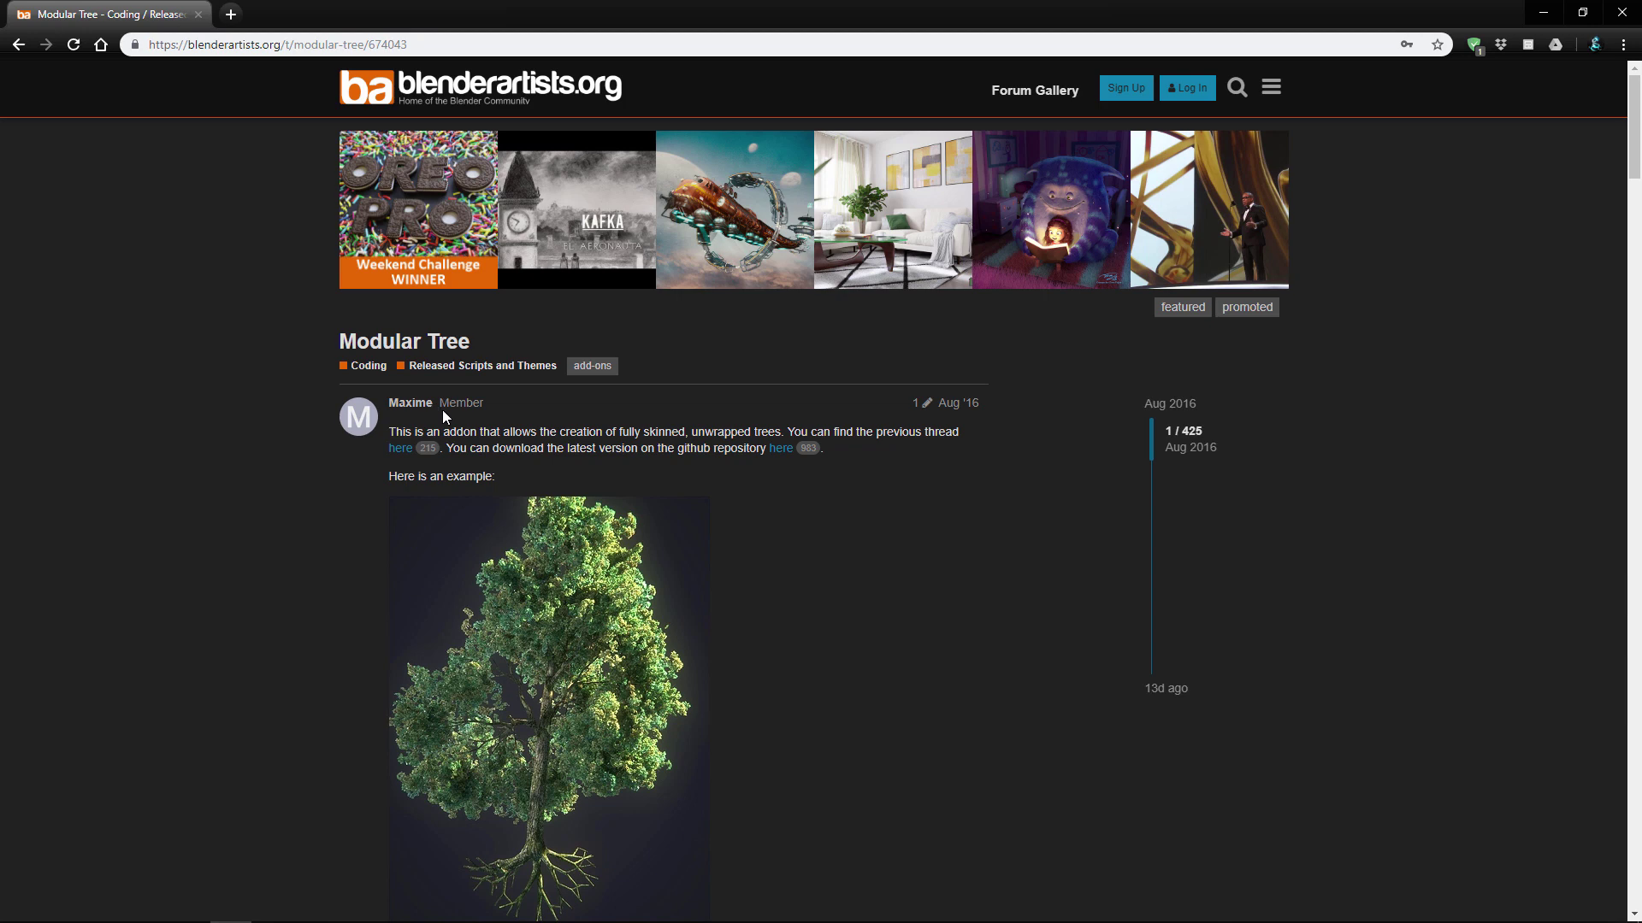
pyautogui.click(781, 449)
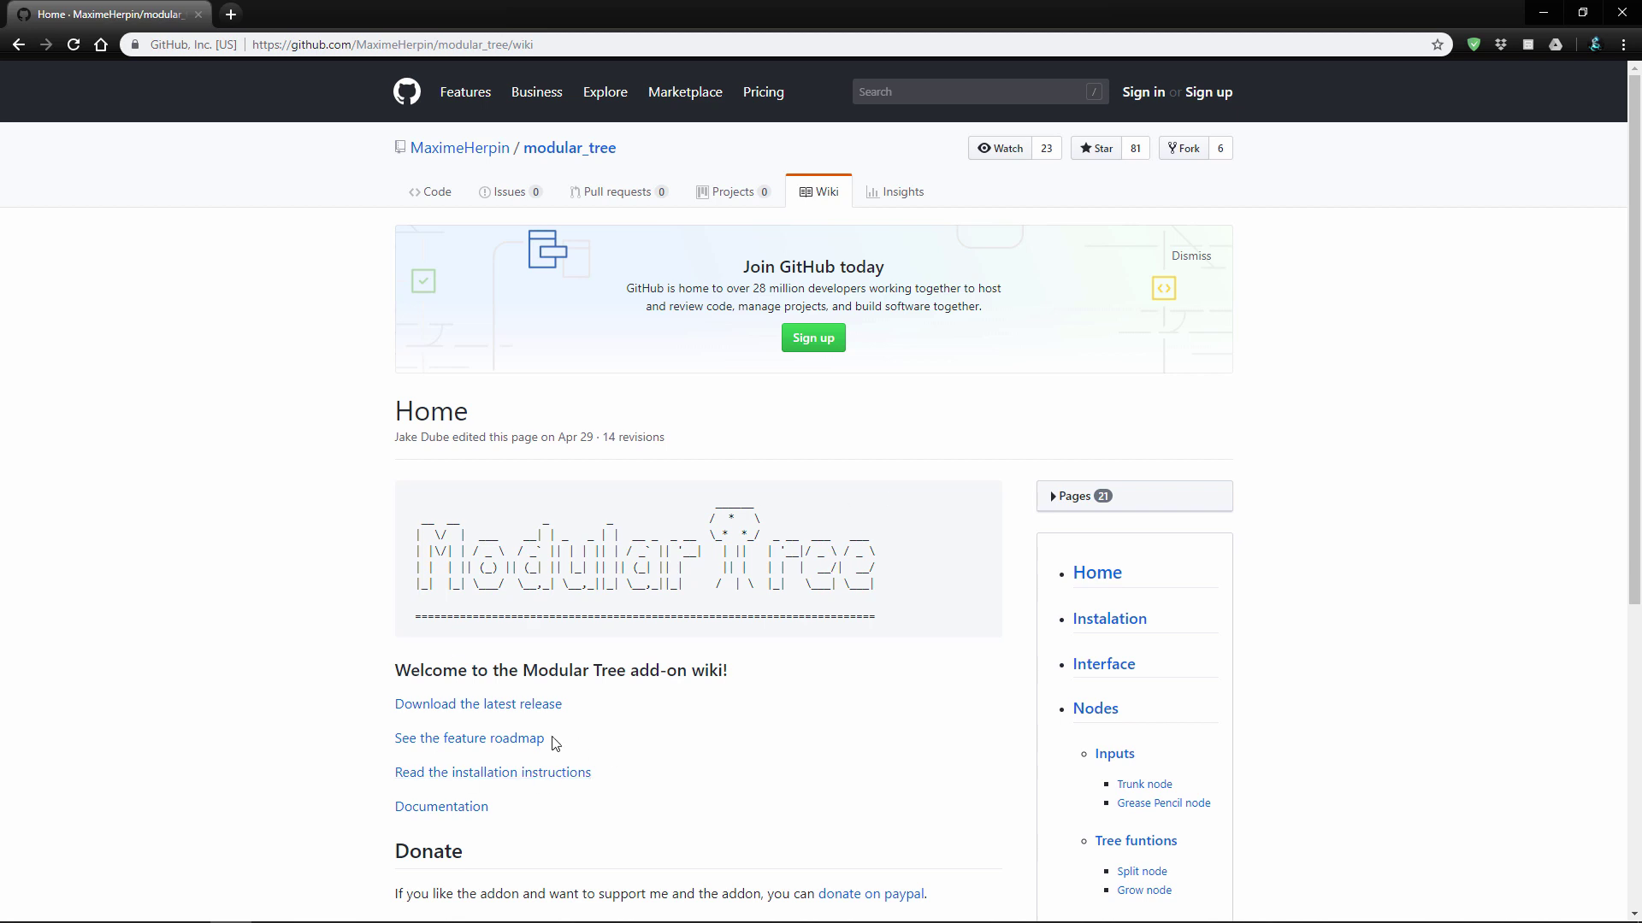
pyautogui.click(513, 706)
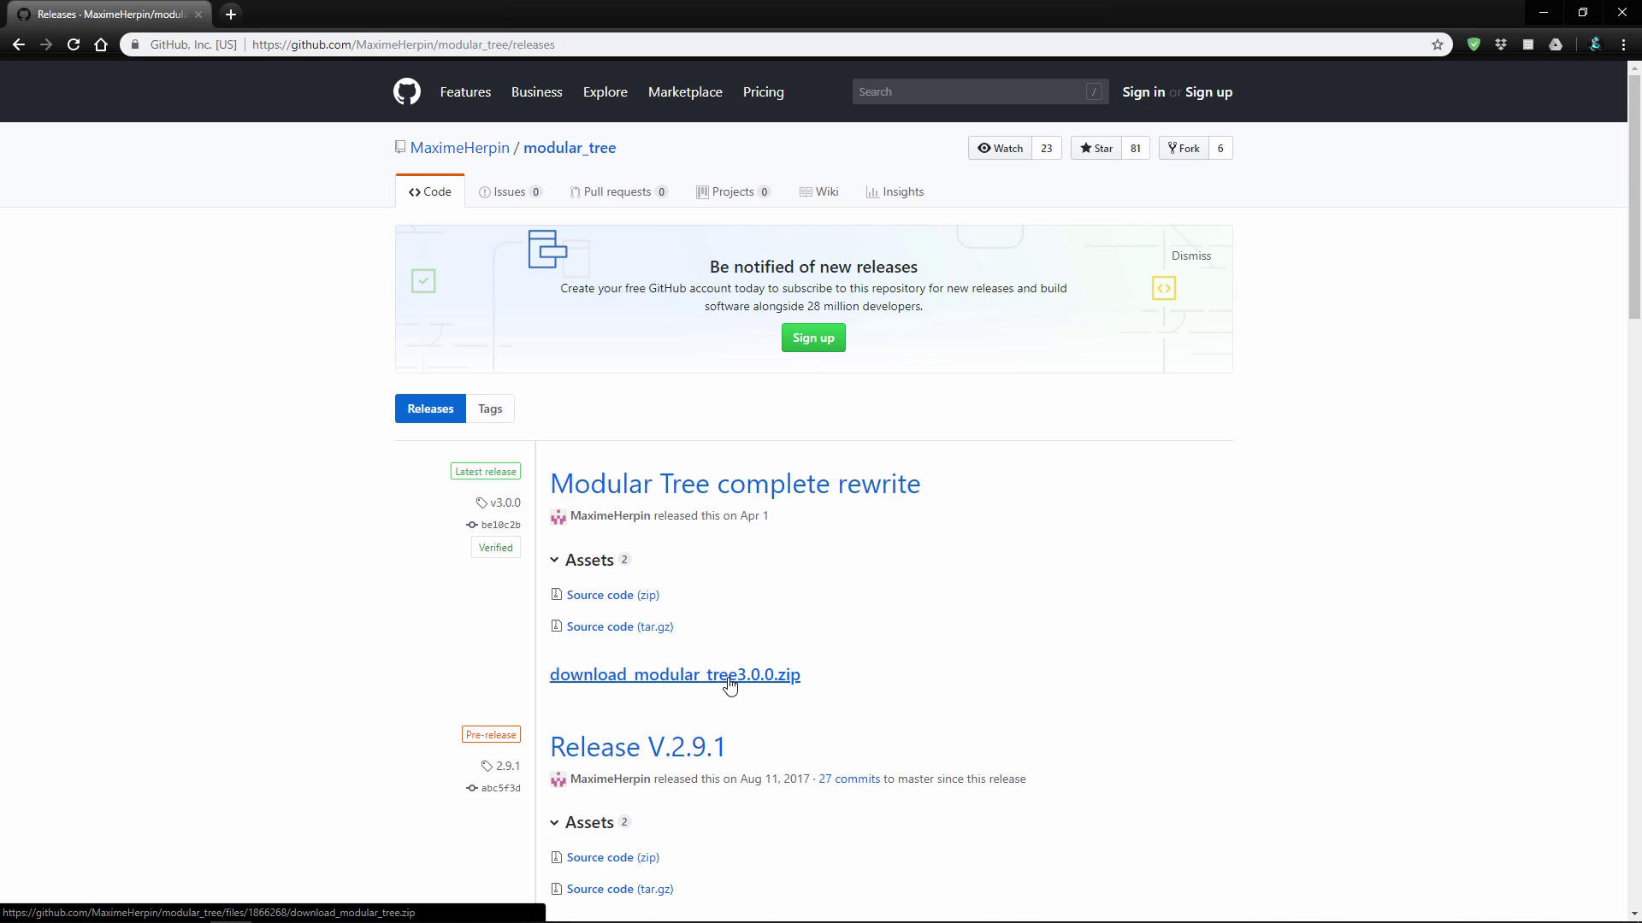
# Step: Switch back to Blender, open the add-on preferences and clear the add-on search filter
pyautogui.click(938, 912)
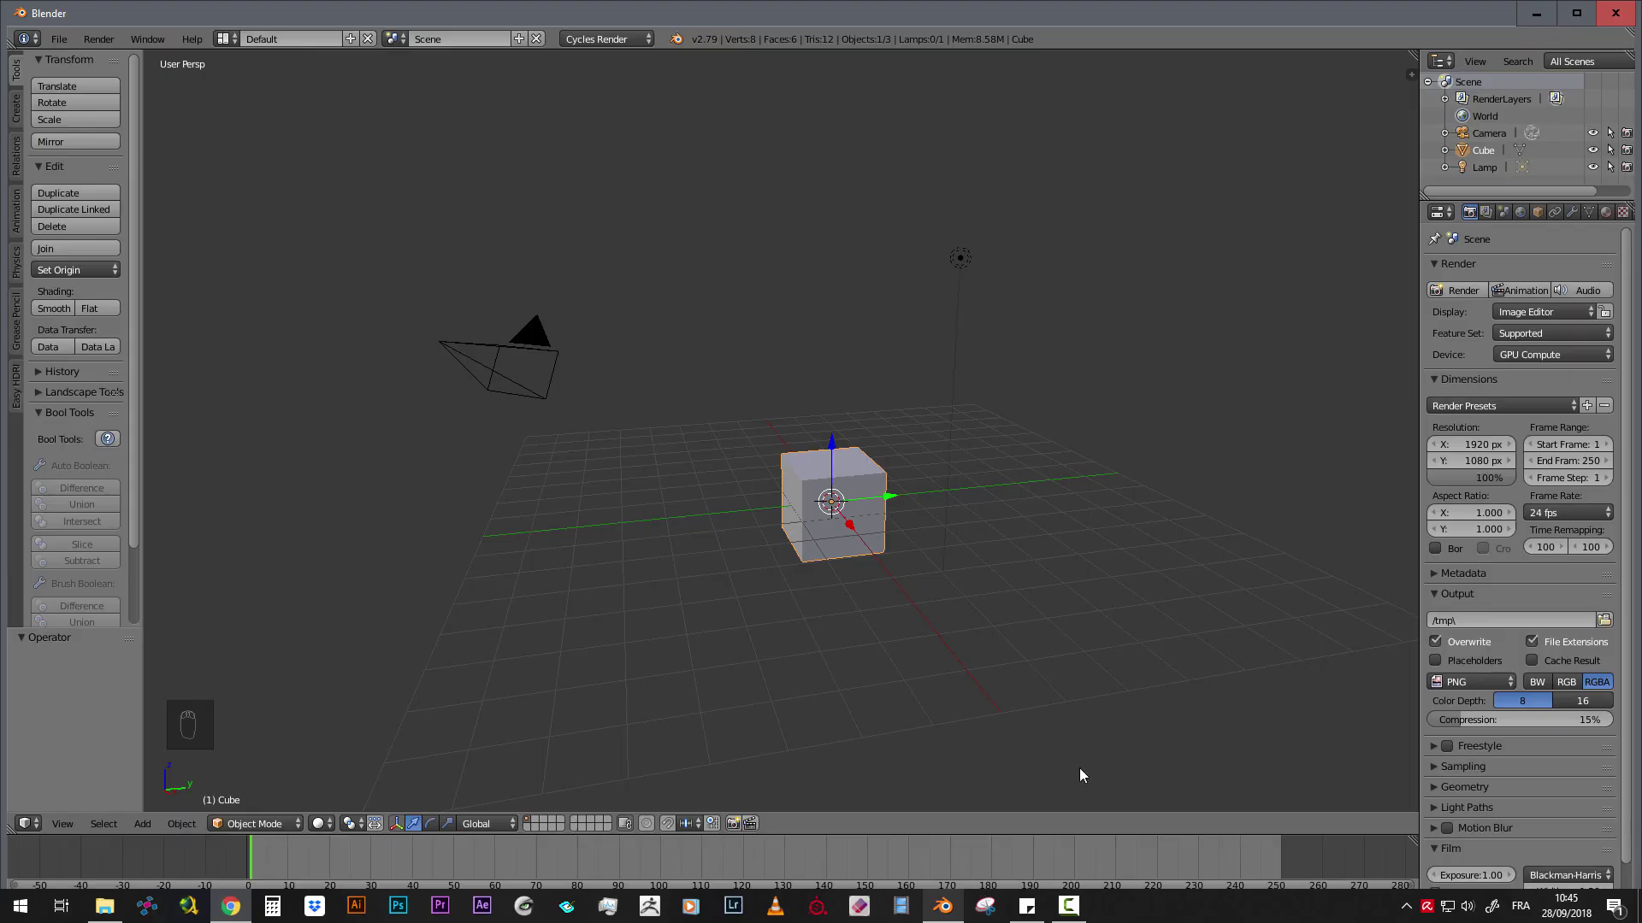
pyautogui.click(56, 40)
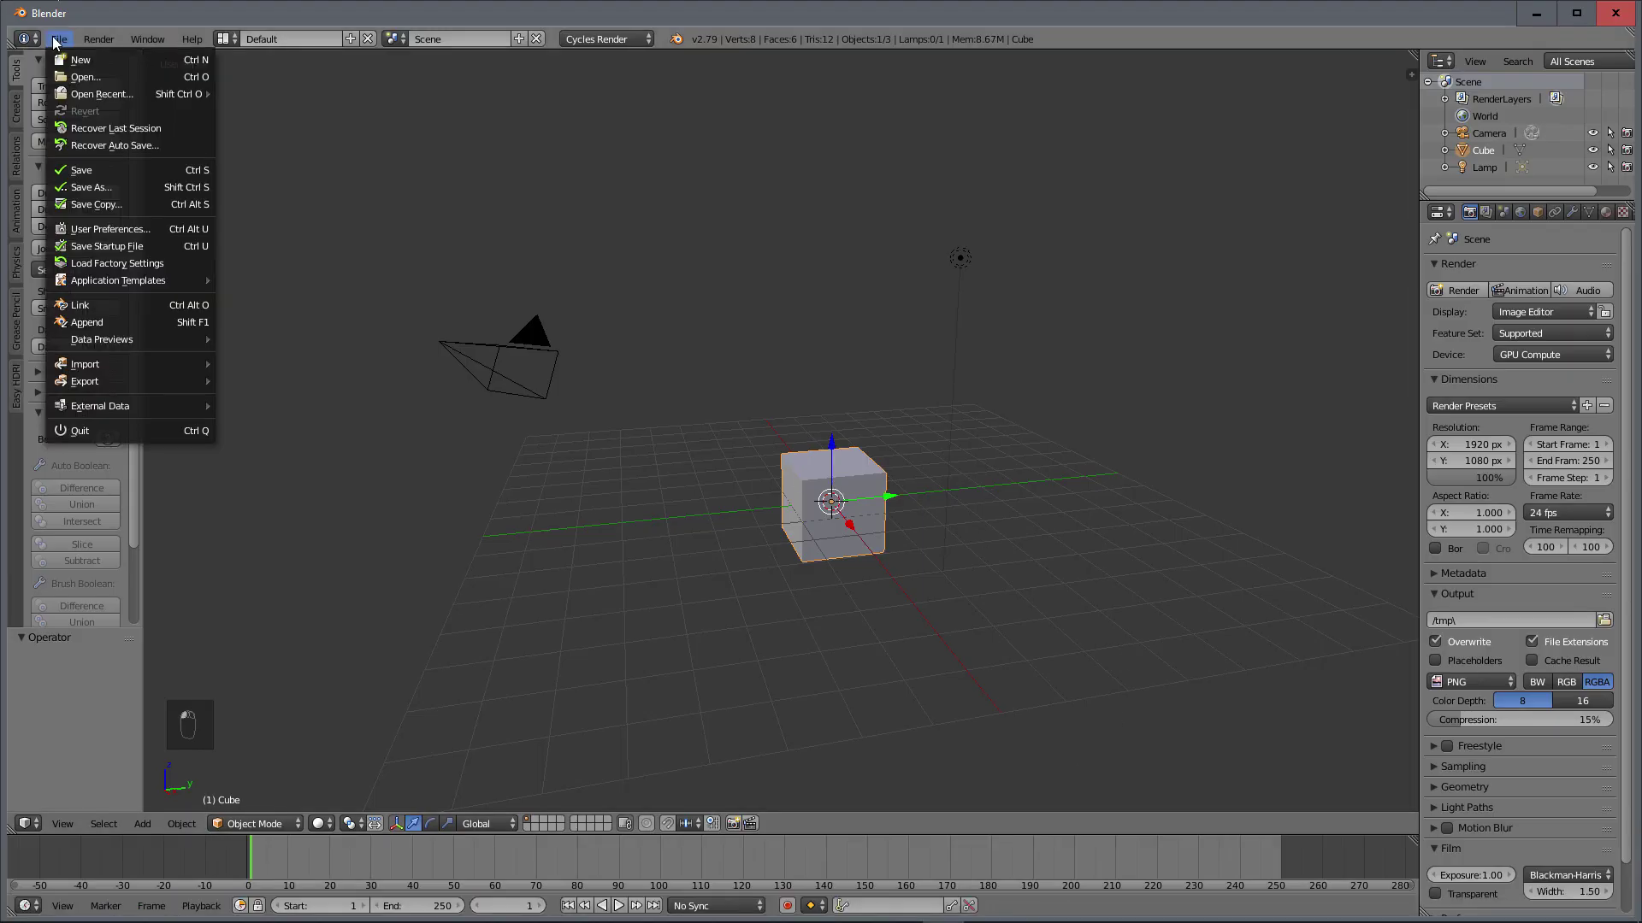
pyautogui.click(86, 233)
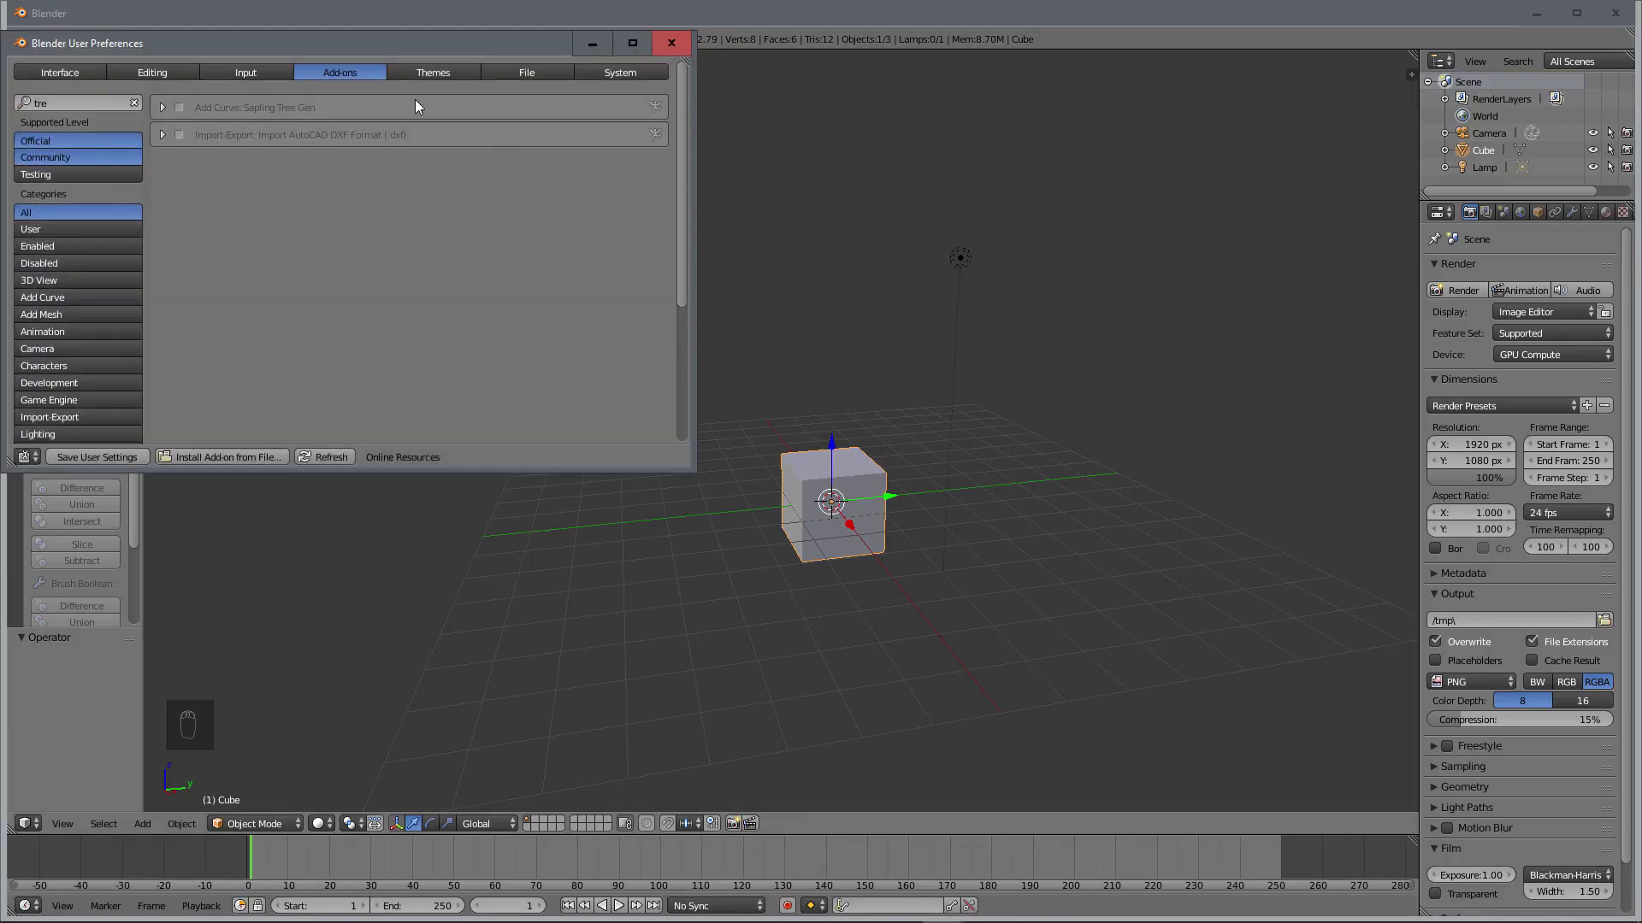
pyautogui.click(134, 104)
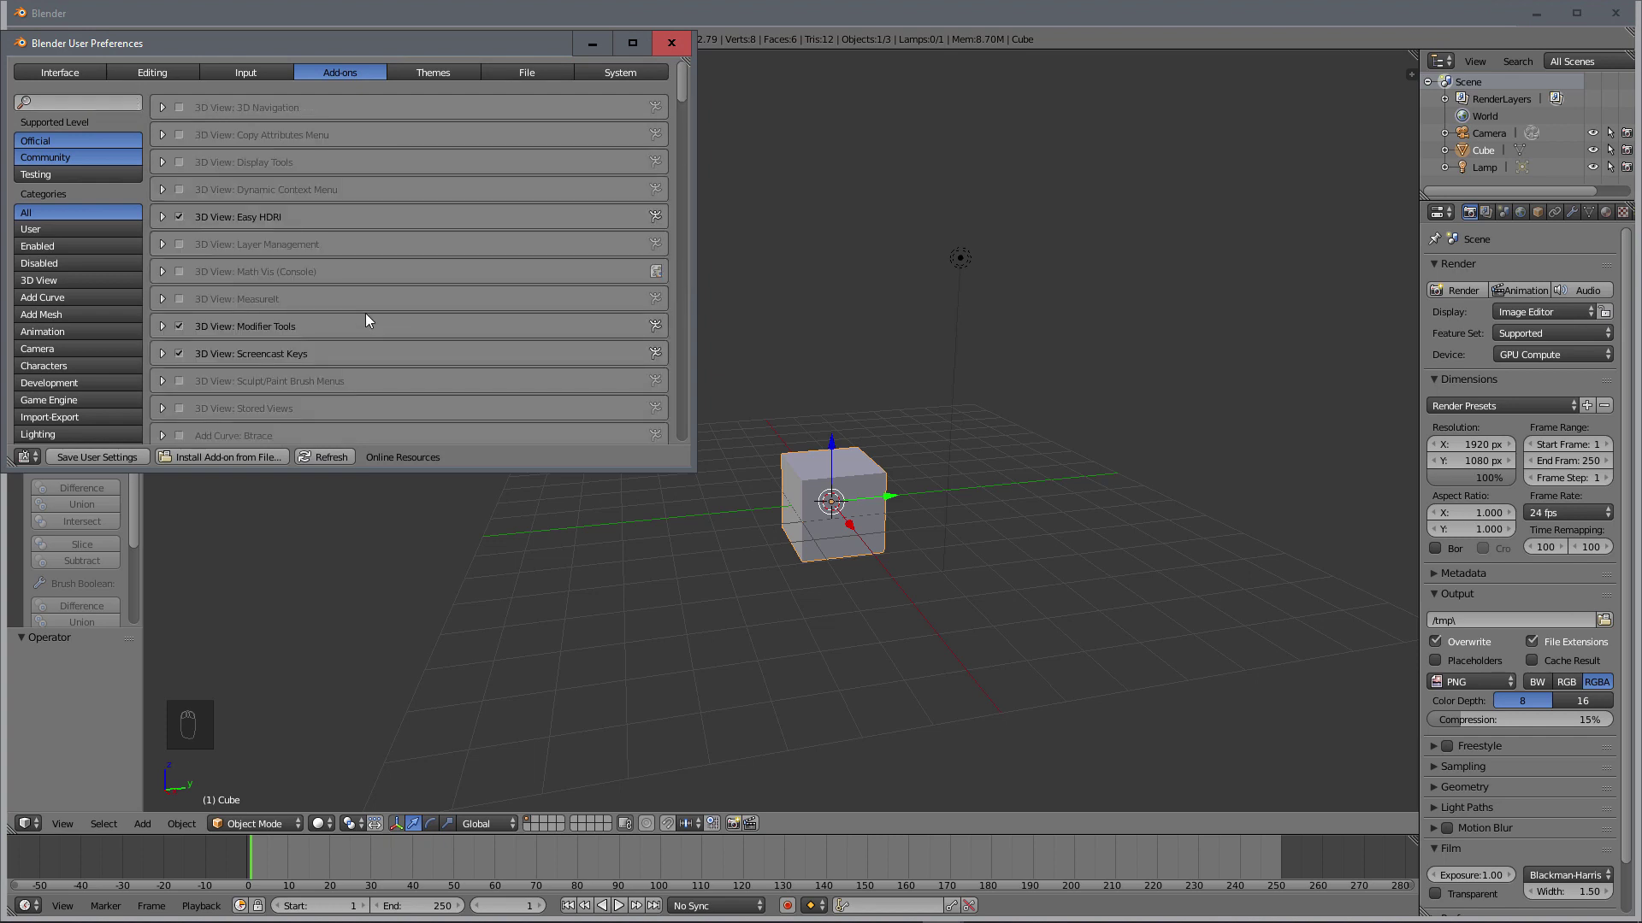
# Step: Install the add-on file download_modular_tree.zip from the F:\Downloads folder
pyautogui.click(233, 456)
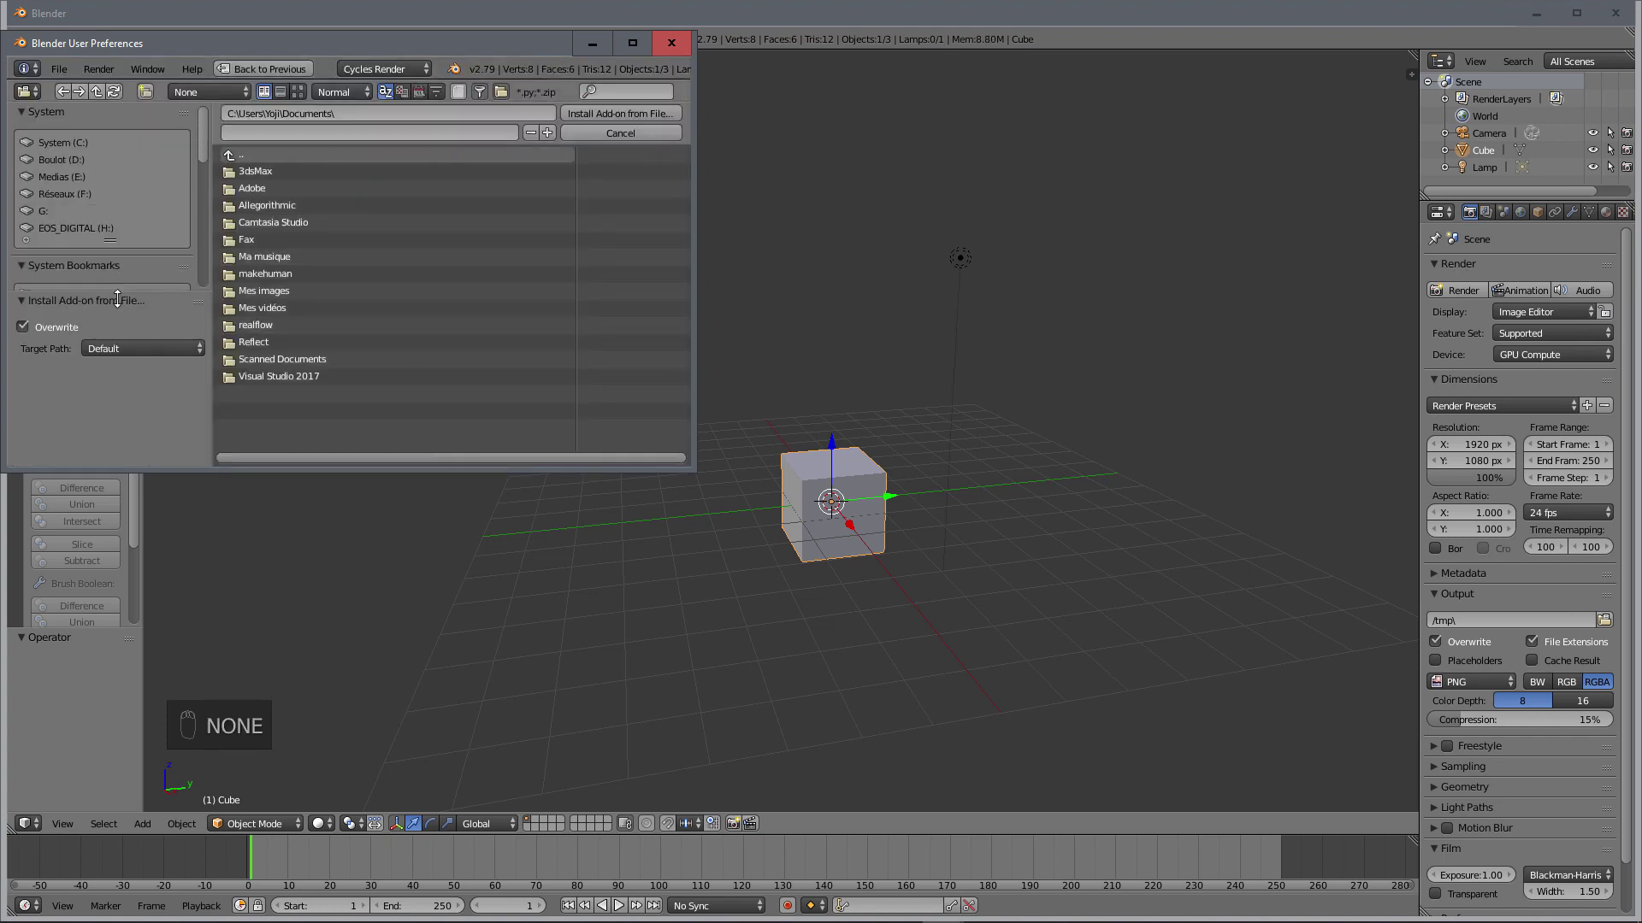
pyautogui.click(72, 193)
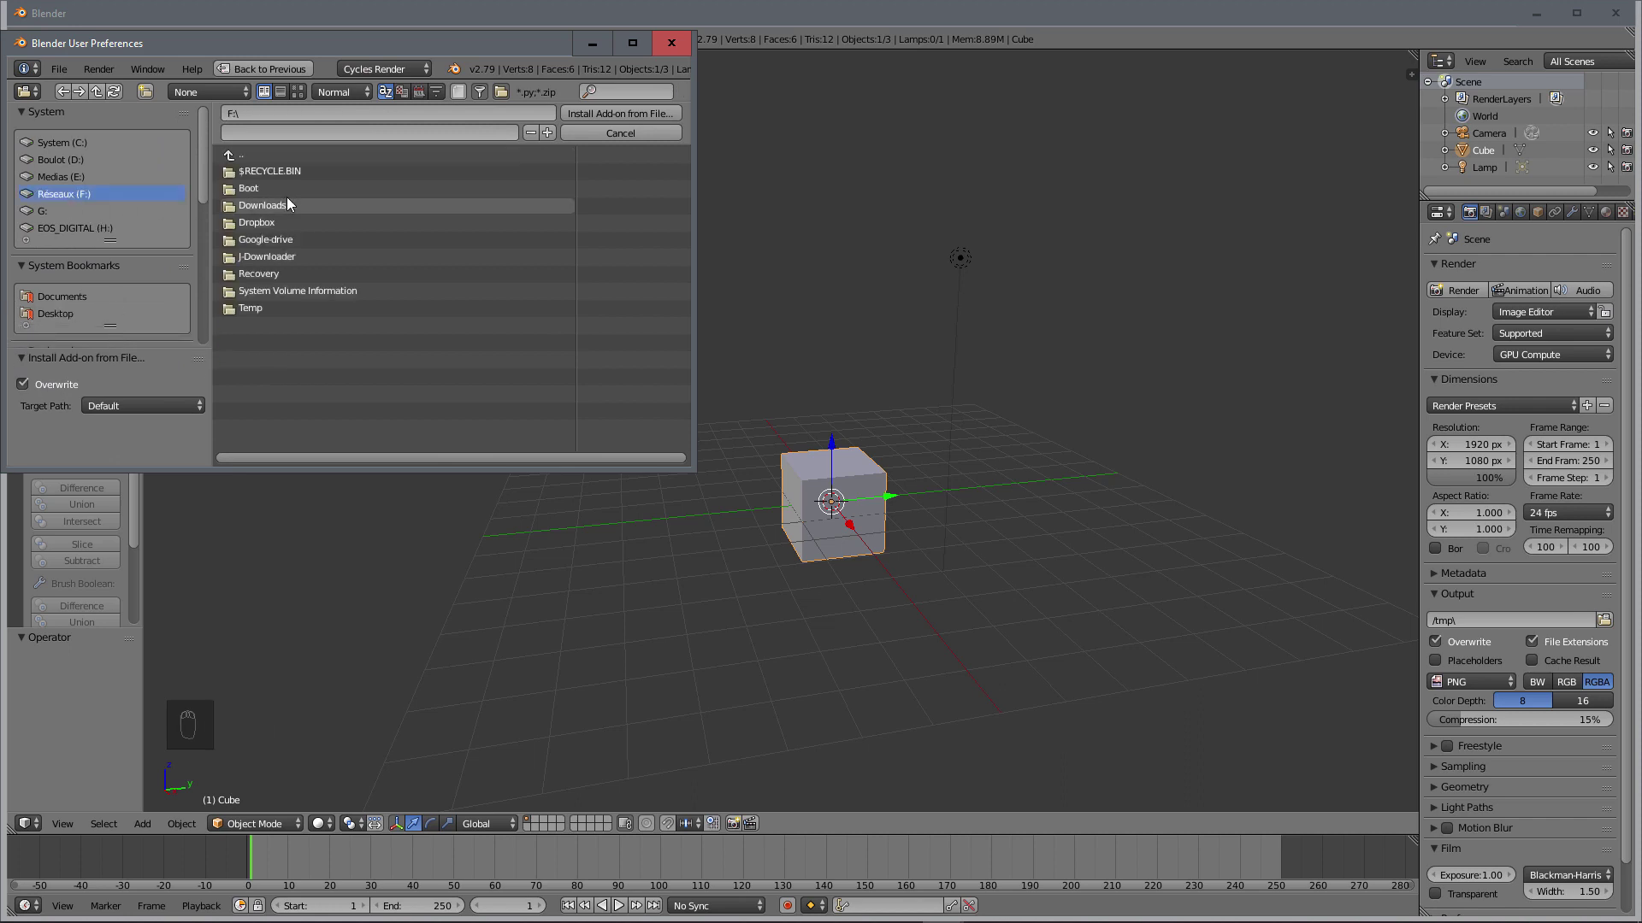
pyautogui.click(286, 222)
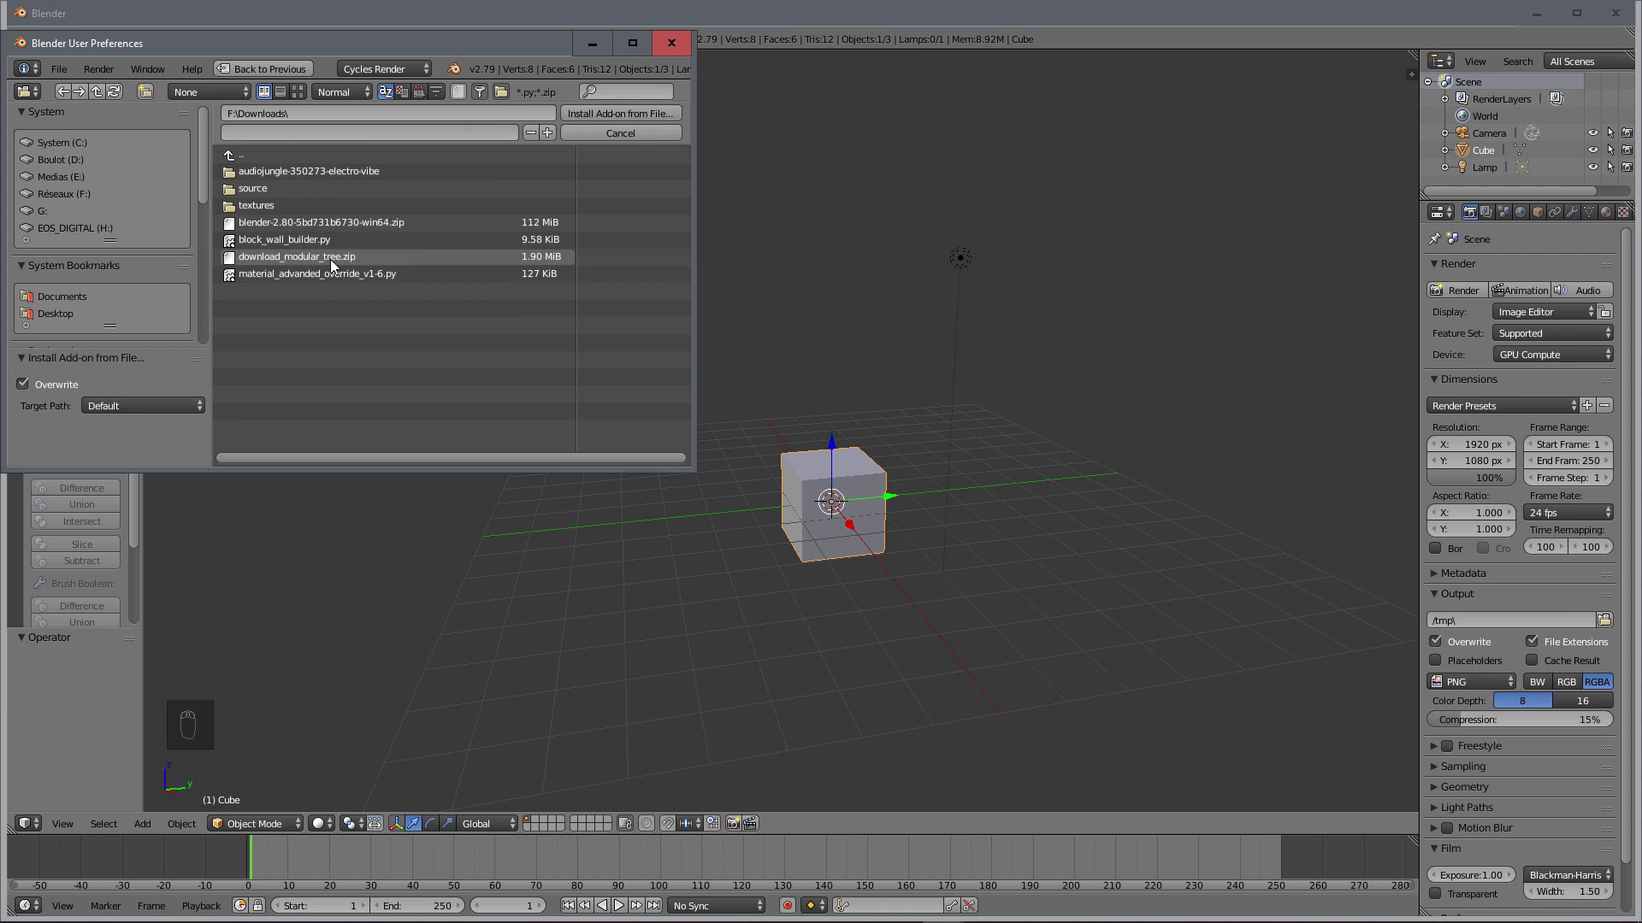
pyautogui.click(330, 259)
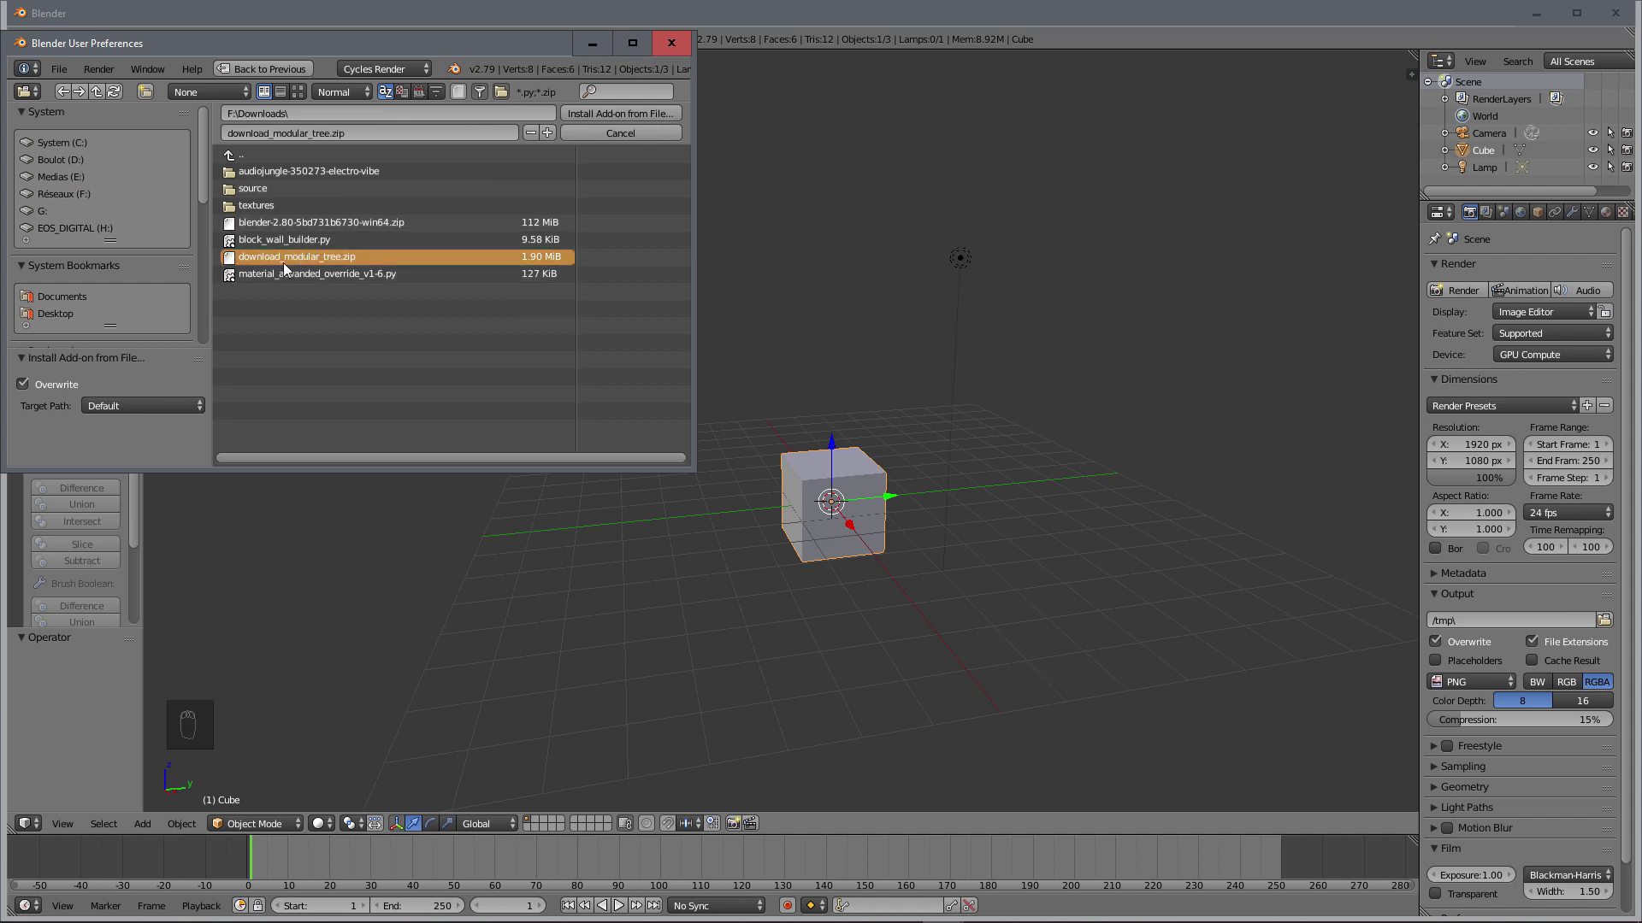
pyautogui.click(622, 113)
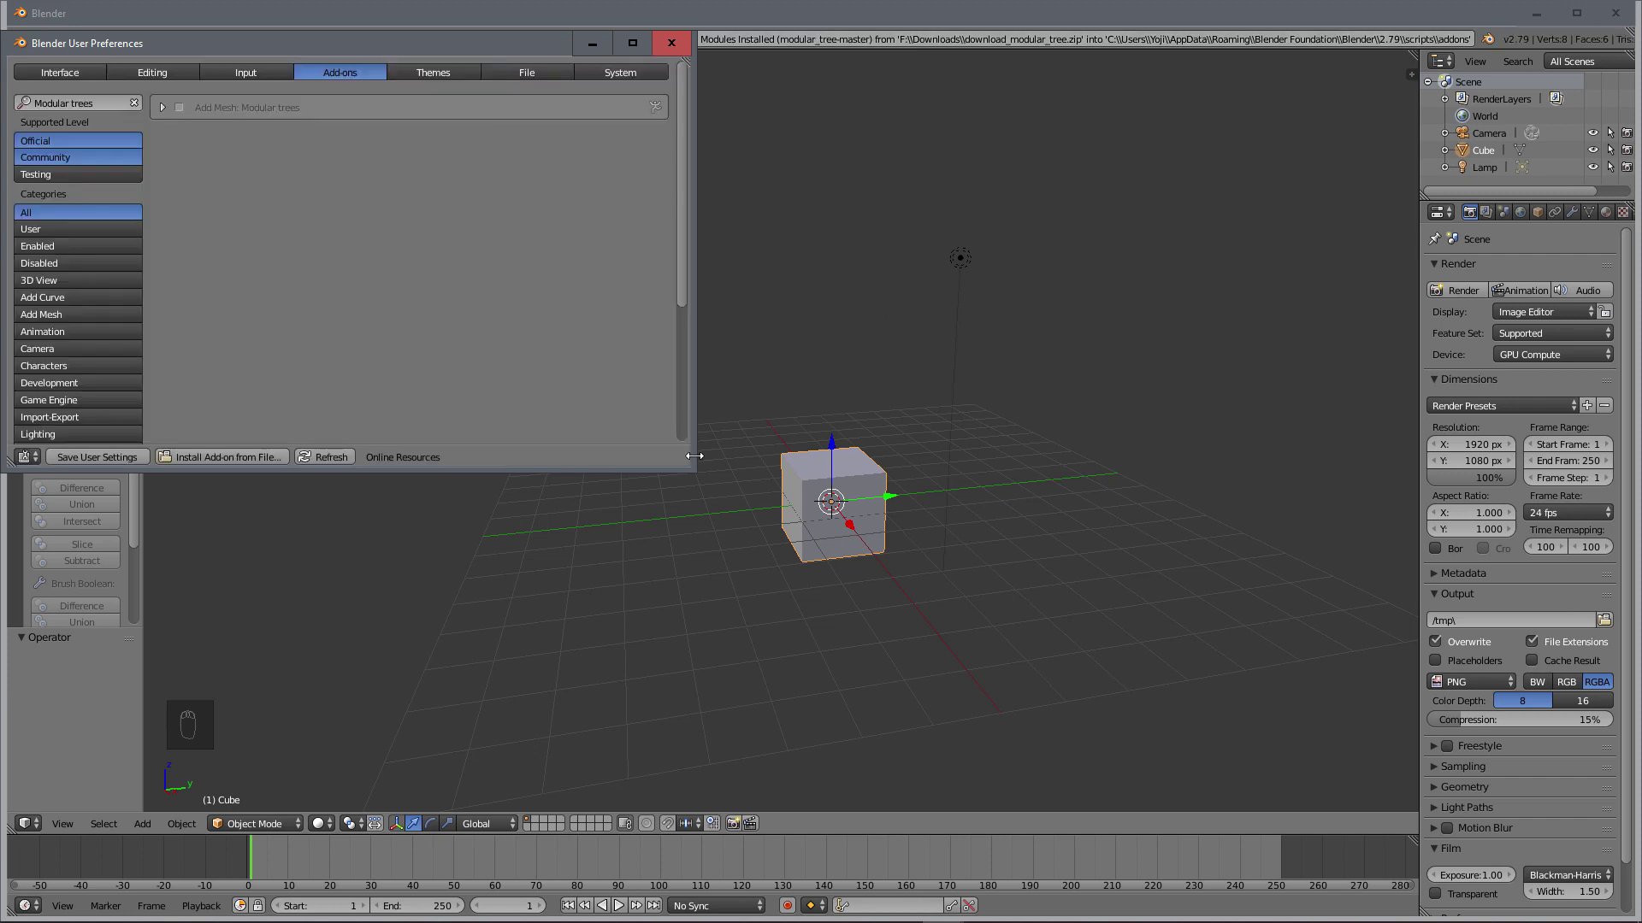
# Step: Enable the Modular trees add-on, expand its details and move the preferences window off the tool shelf
pyautogui.click(180, 107)
pyautogui.click(163, 108)
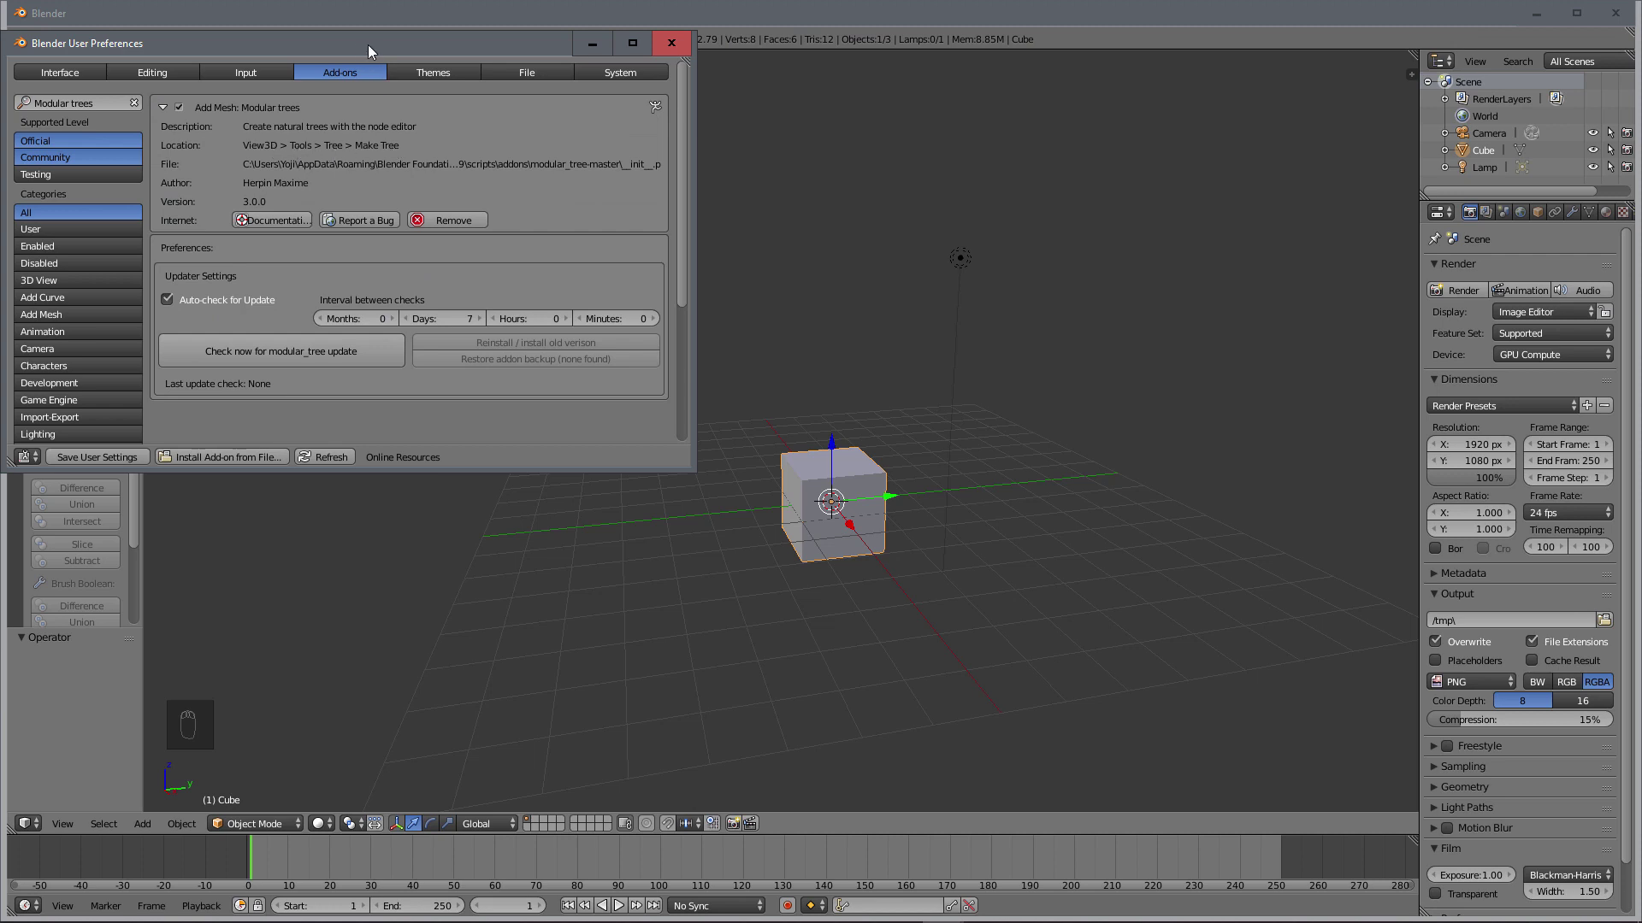
pyautogui.moveTo(368, 44); pyautogui.dragTo(794, 59)
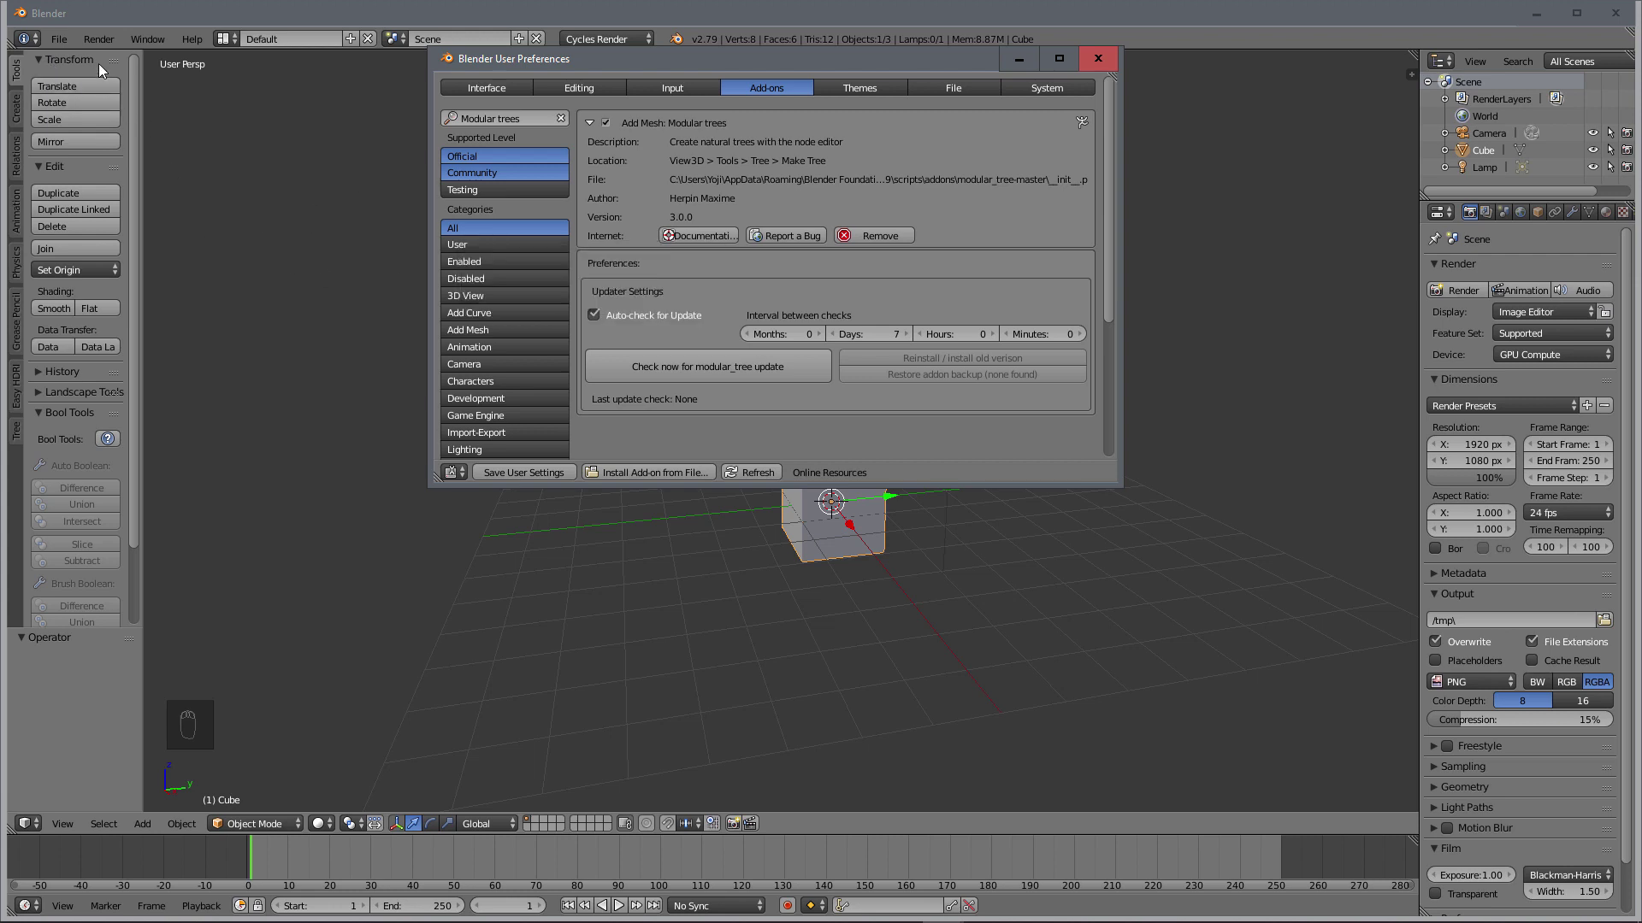
# Step: Show the add-on's Tree tools in the tool shelf and close the User Preferences window
pyautogui.click(18, 431)
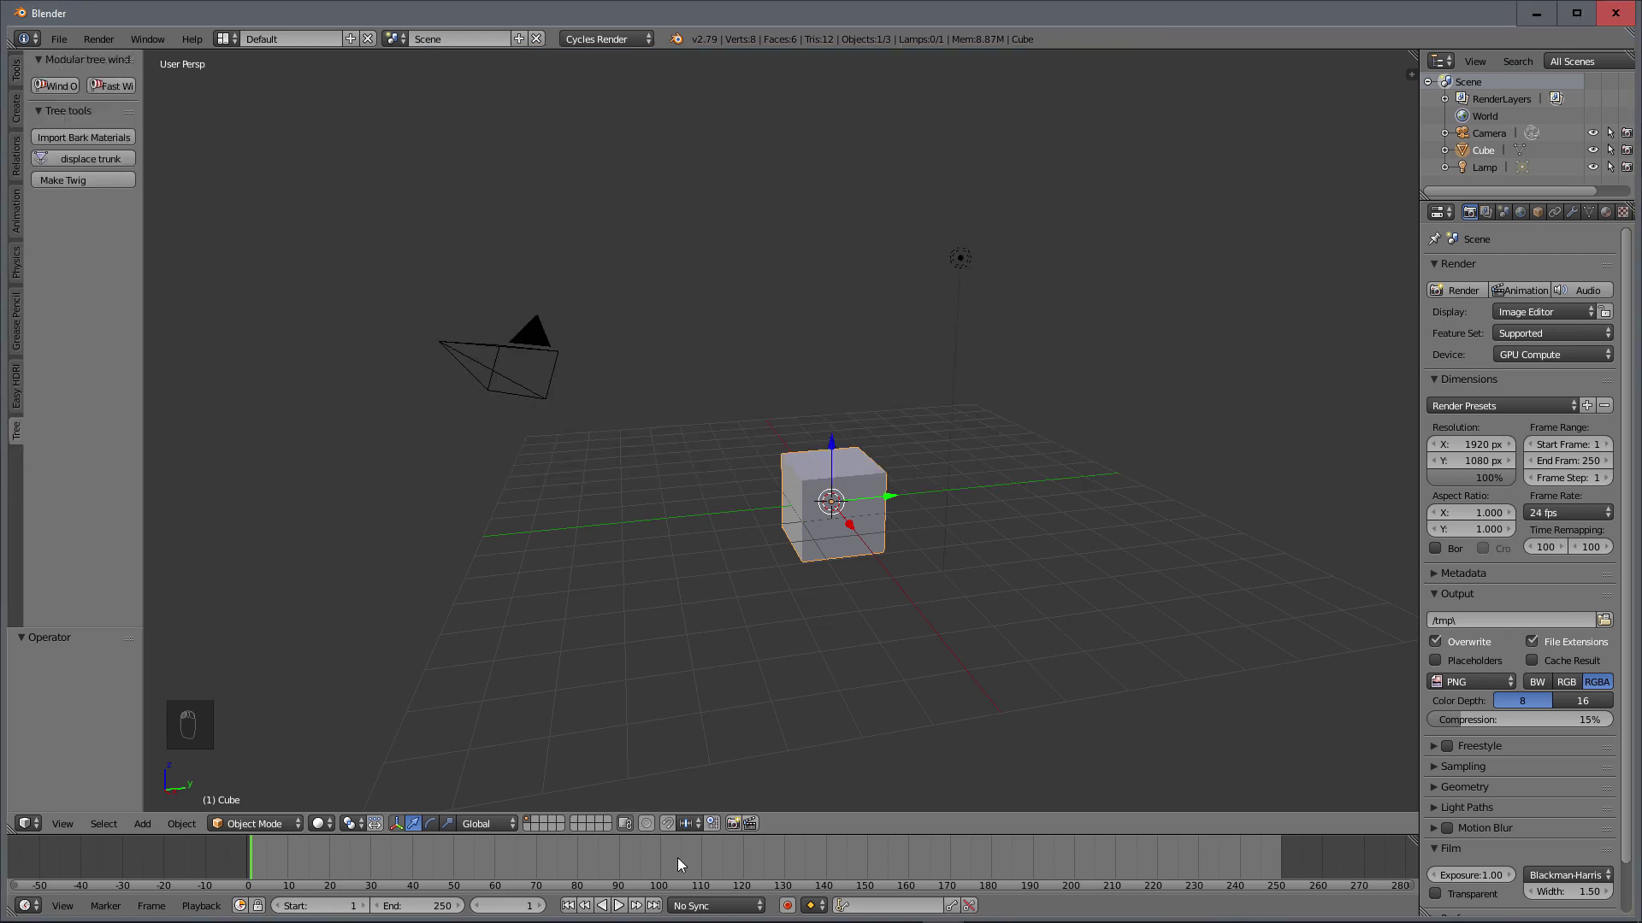
pyautogui.moveTo(953, 921)
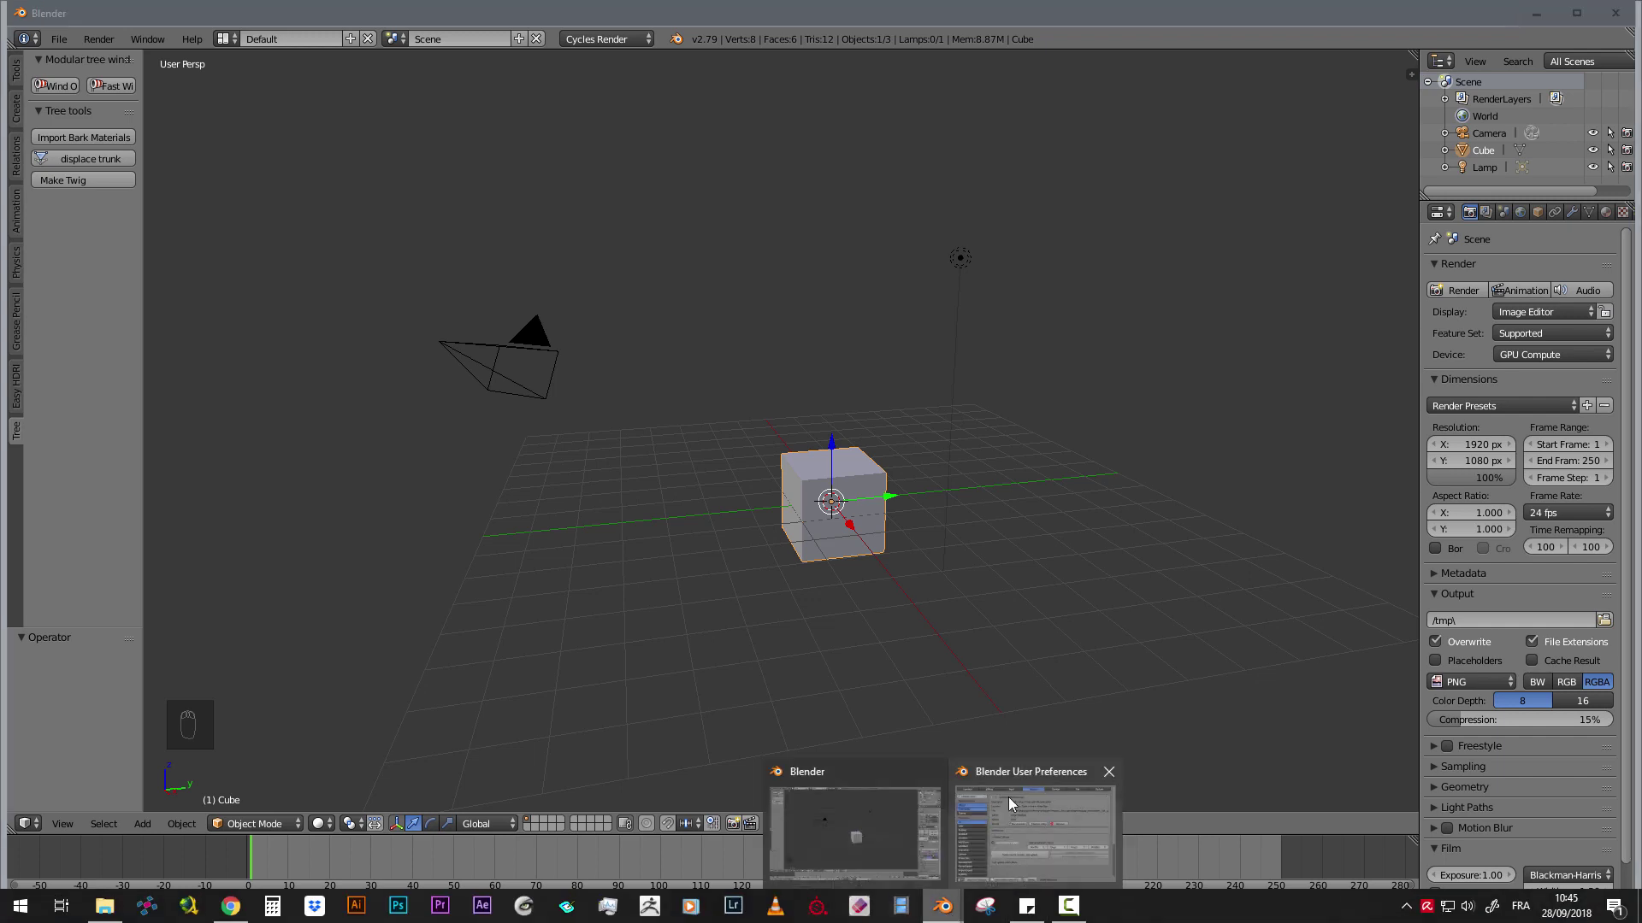
pyautogui.click(1021, 773)
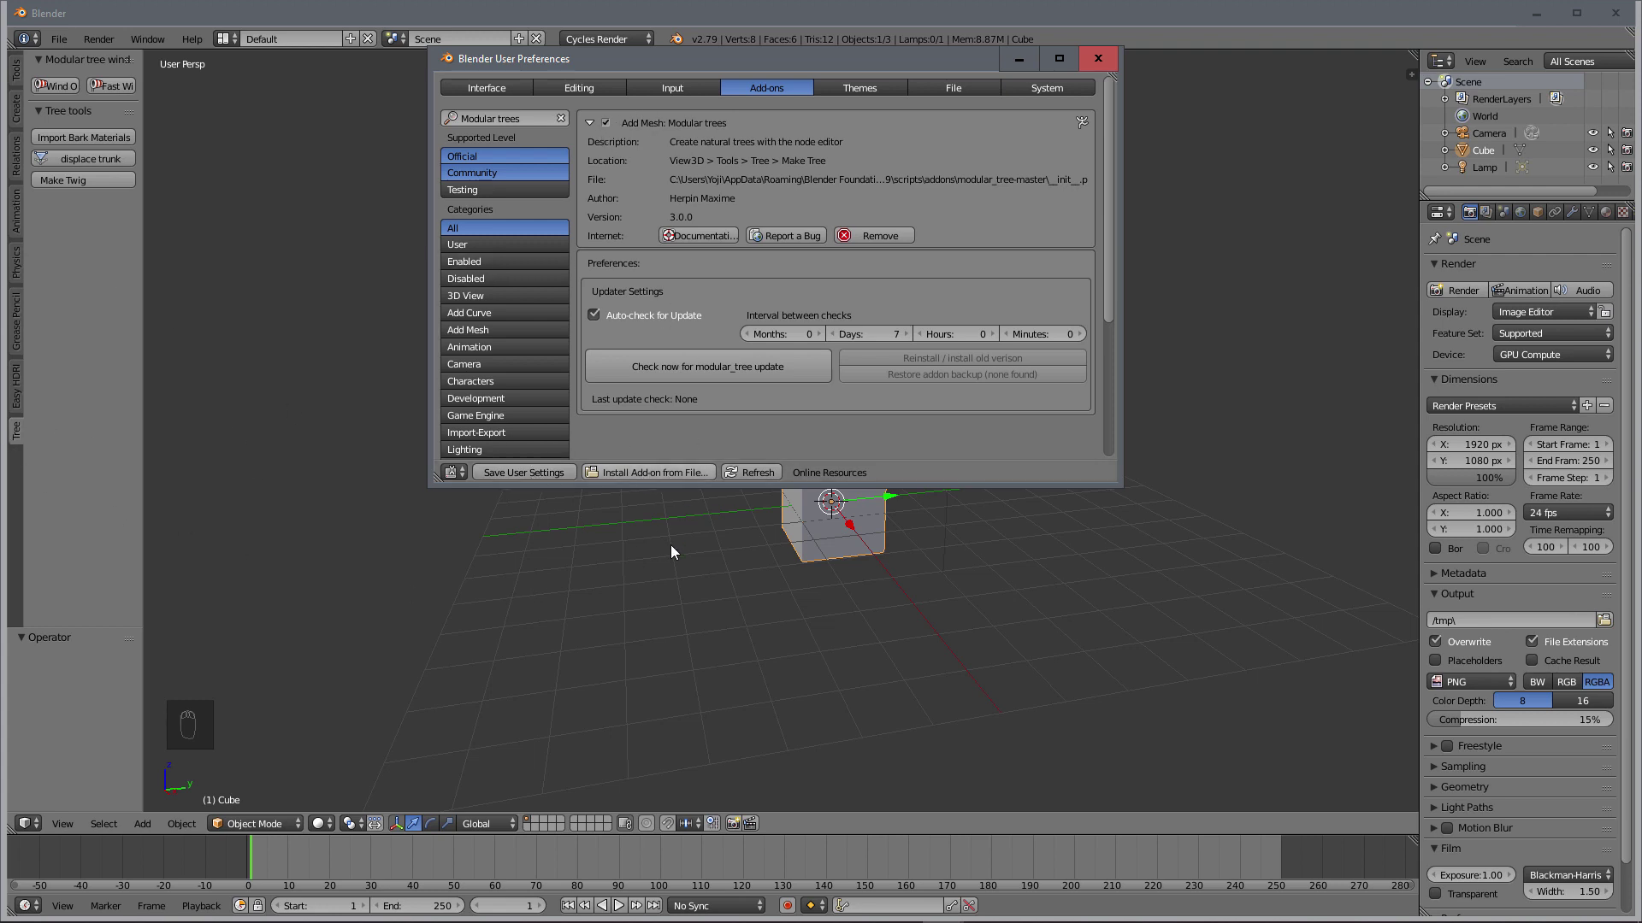
pyautogui.click(1089, 59)
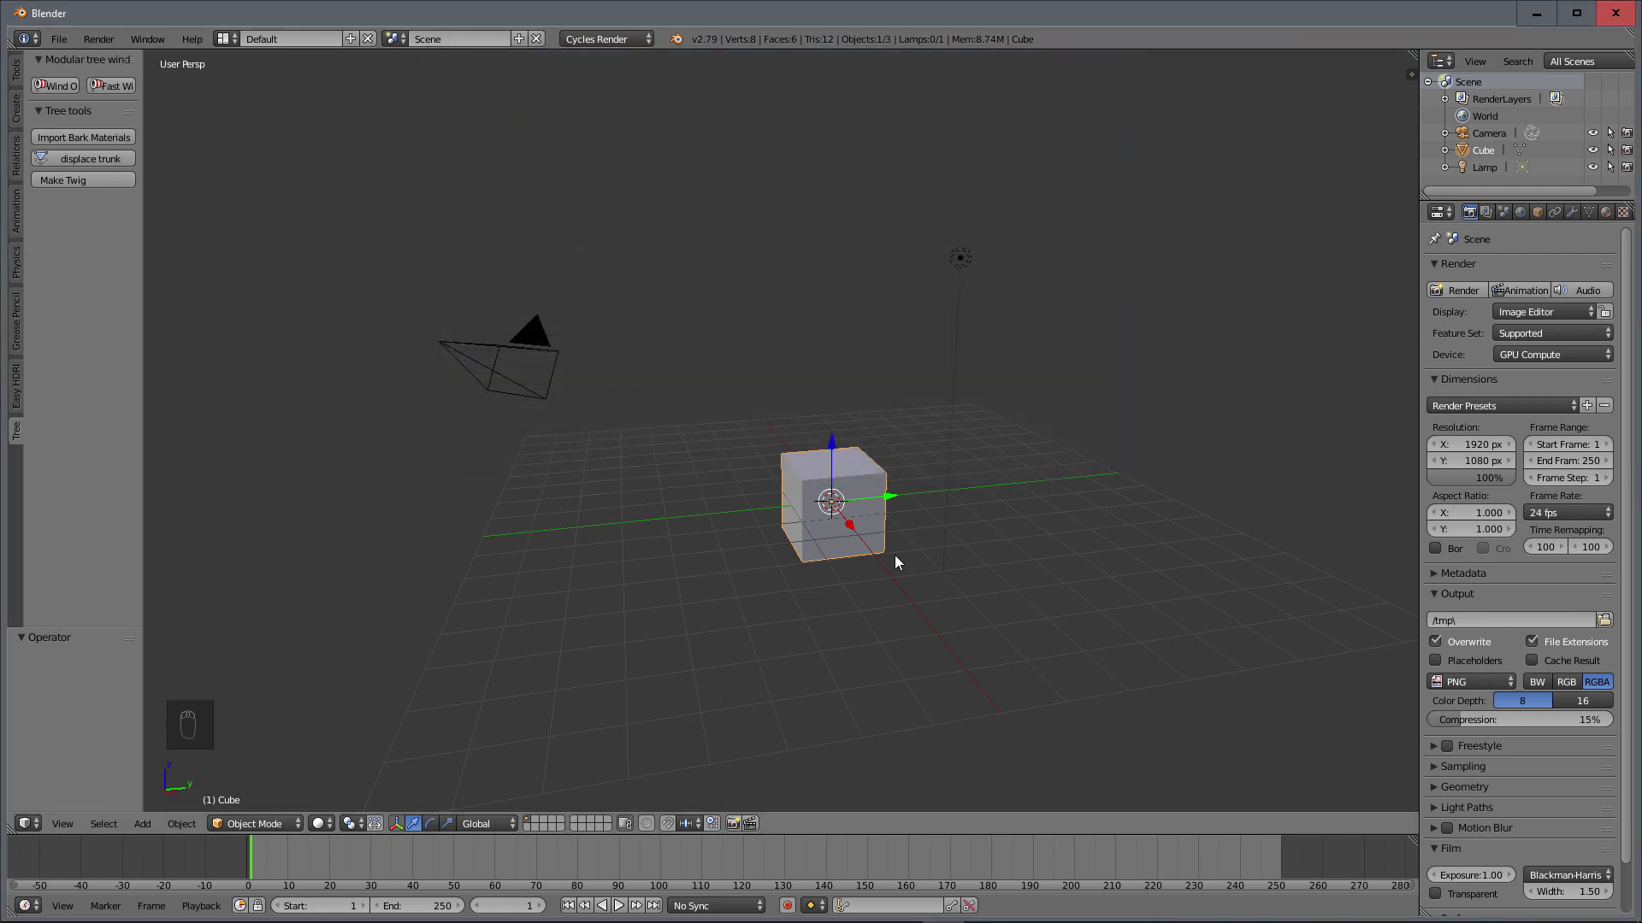
# Step: Select all objects in the default scene (cube, camera and lamp) and delete them
pyautogui.press('a')
pyautogui.press('a')
pyautogui.press('a')
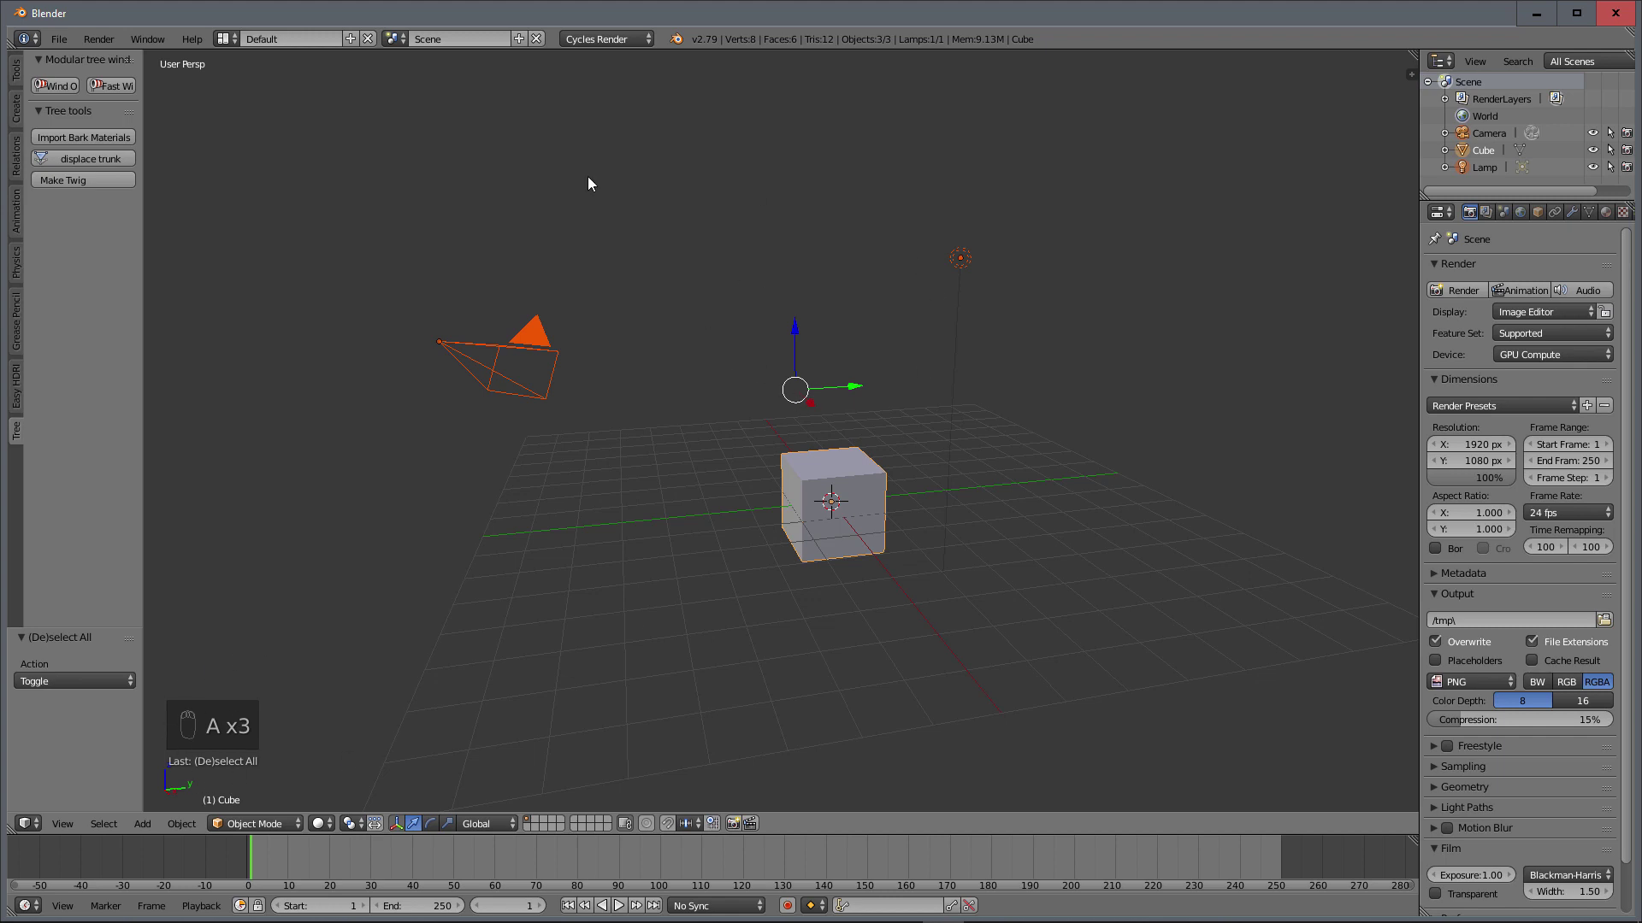
pyautogui.press('Delete')
pyautogui.click(740, 431)
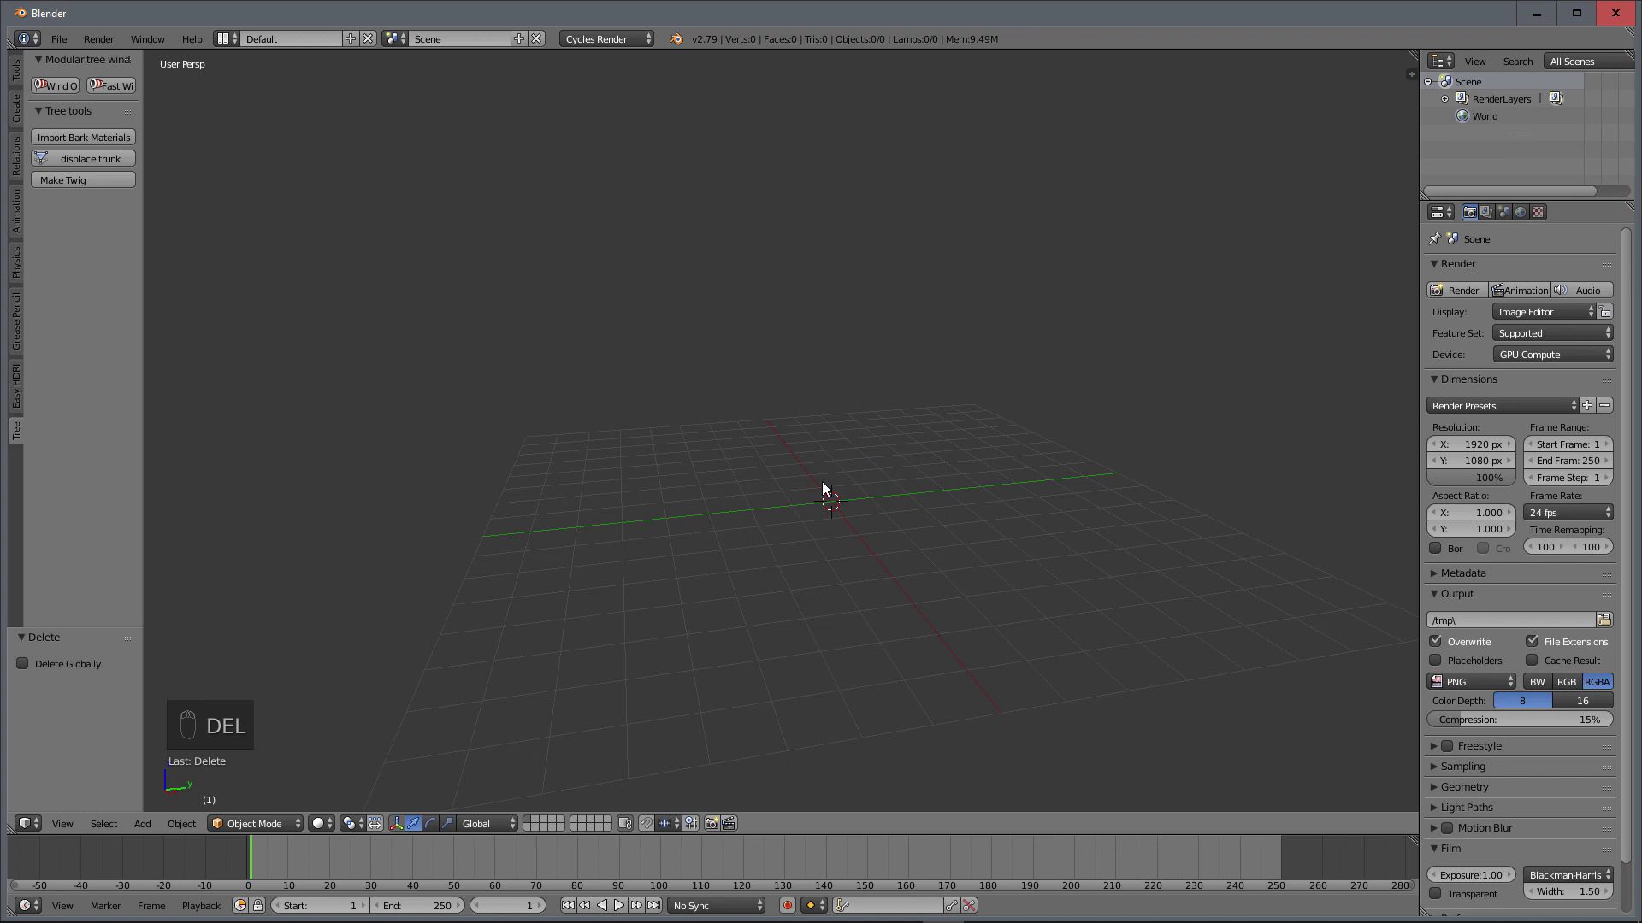
# Step: Reset the 3D cursor to the scene's origin and switch the 3D view to orthographic projection
pyautogui.hotkey('shift', 'c')
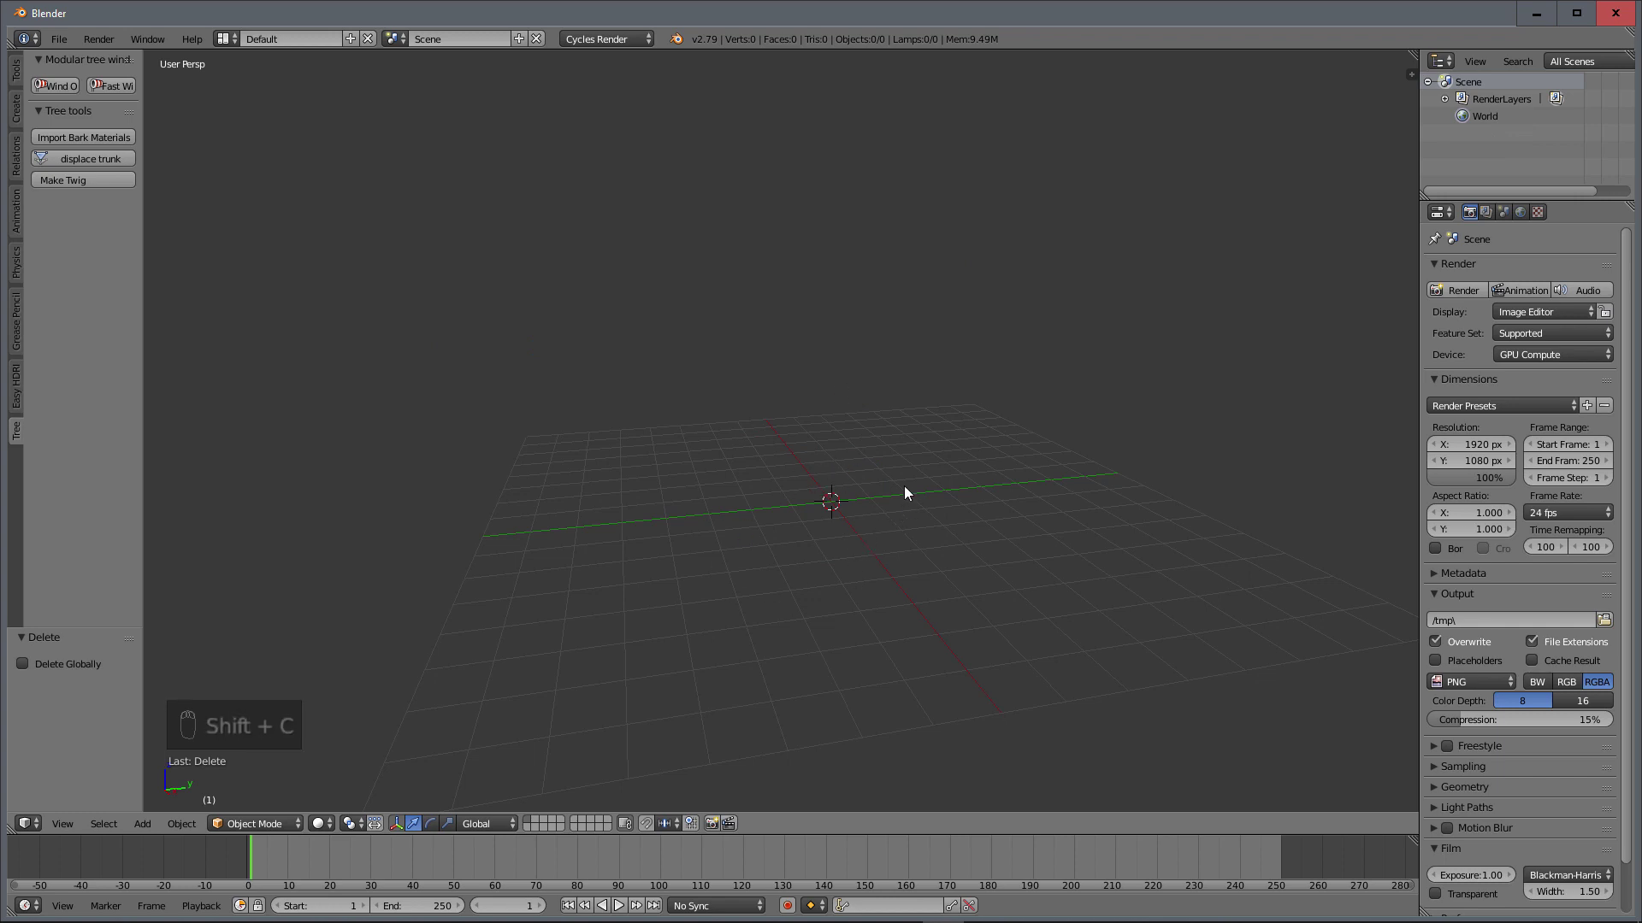
pyautogui.press('KP_5')
pyautogui.moveTo(904, 493); pyautogui.dragTo(801, 507, button='middle')
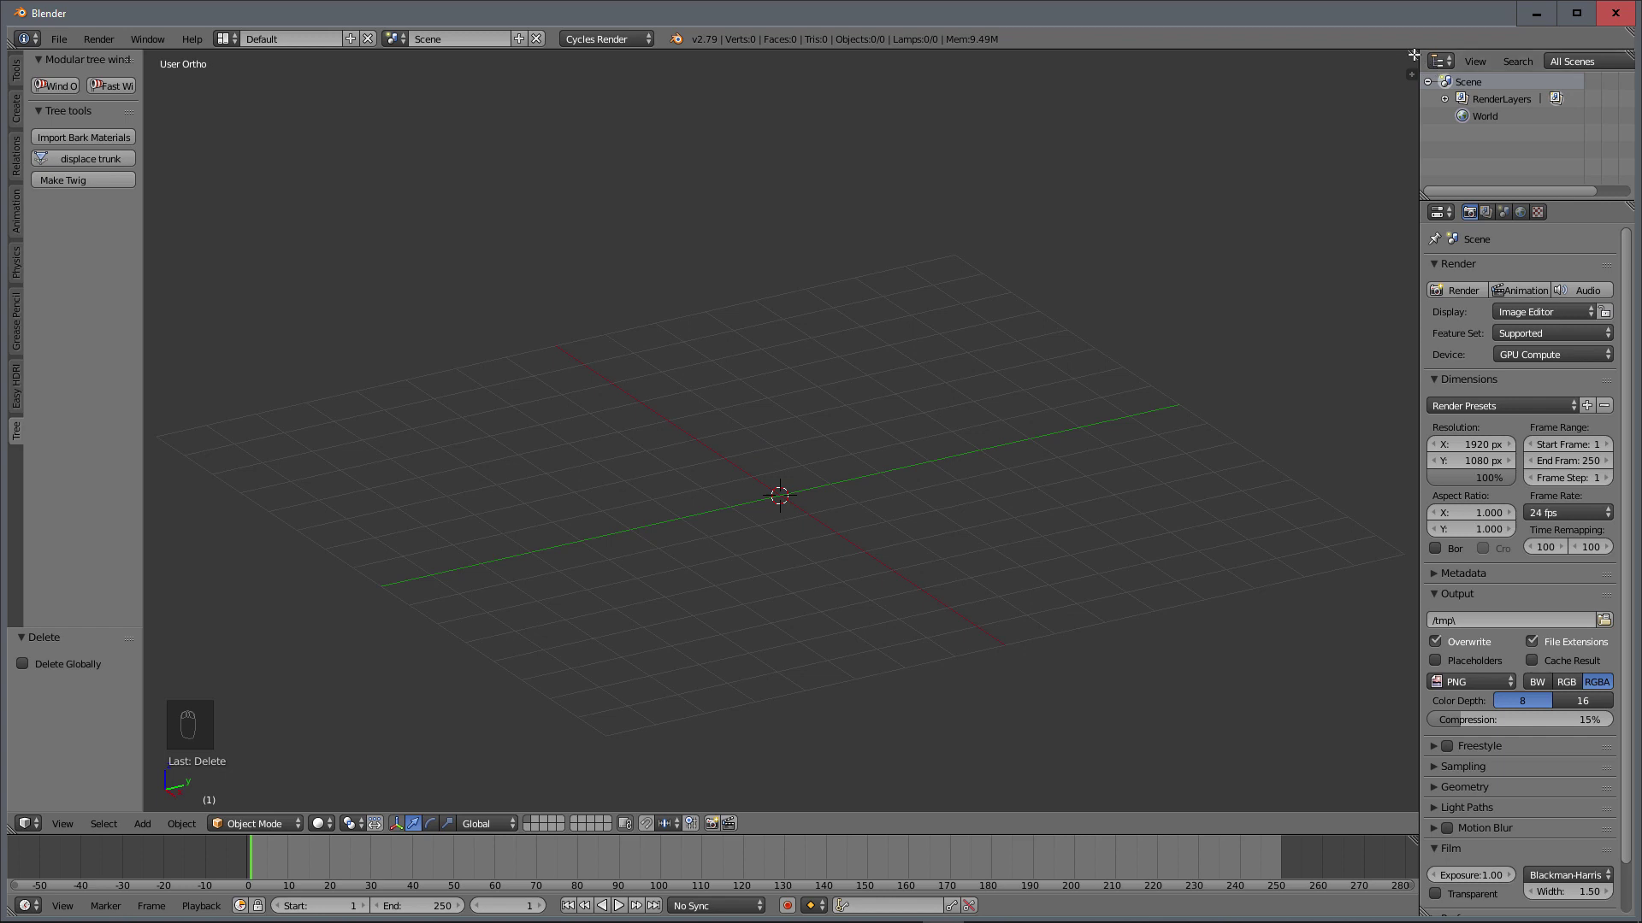
# Step: Split the 3D view vertically into two areas and turn the new area into a Node Editor
pyautogui.moveTo(894, 122); pyautogui.dragTo(842, 123)
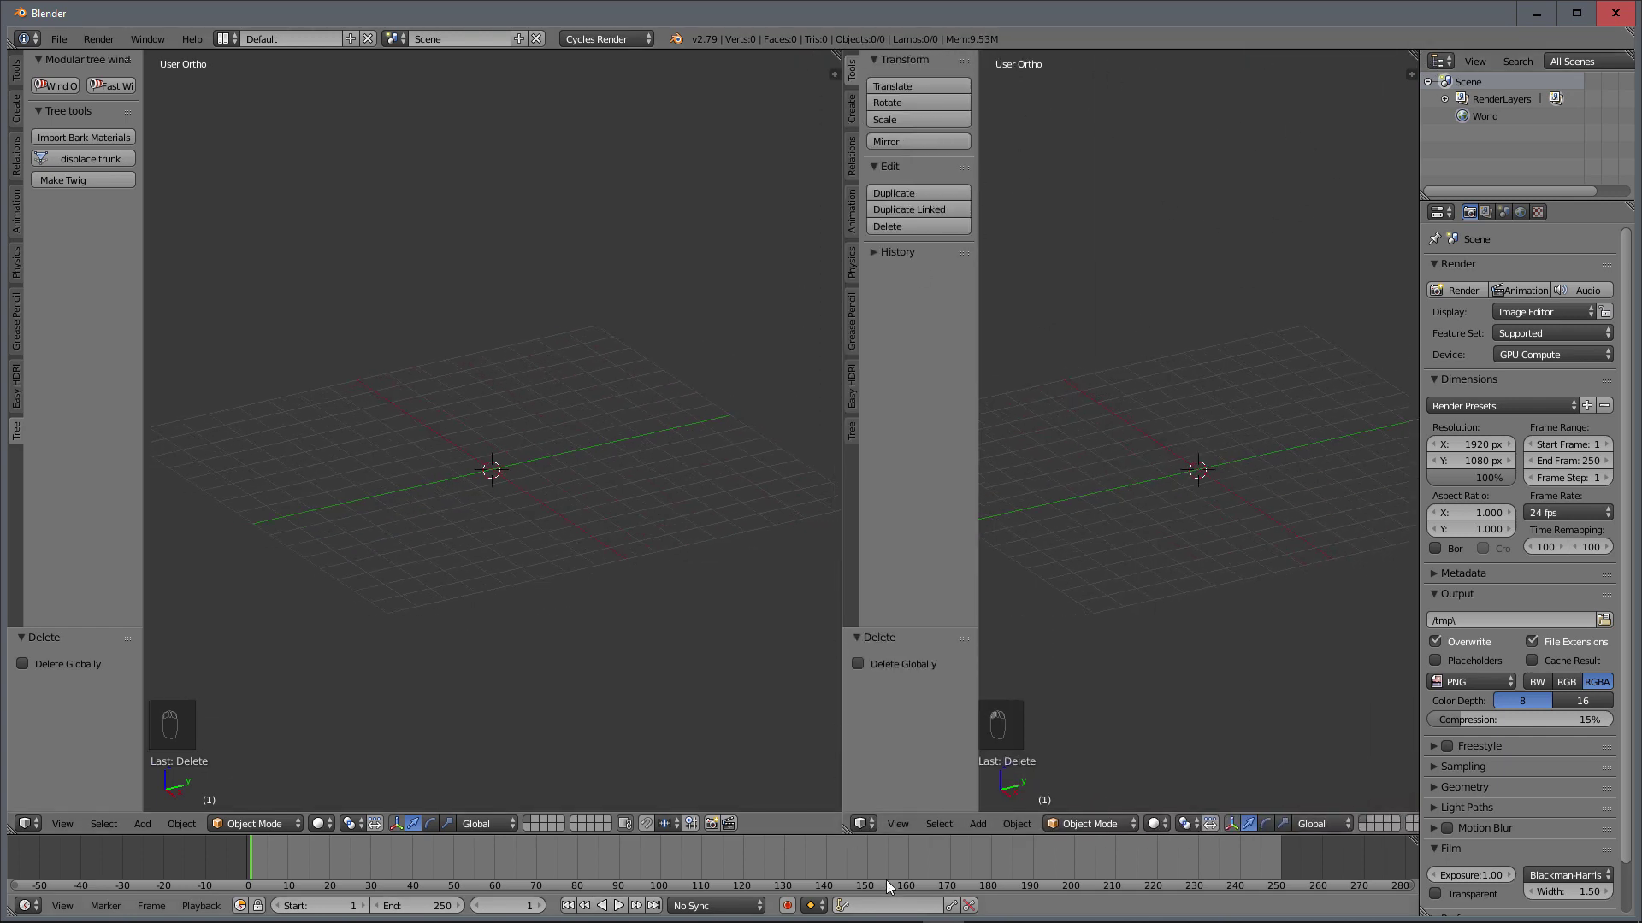
pyautogui.click(862, 824)
pyautogui.click(903, 640)
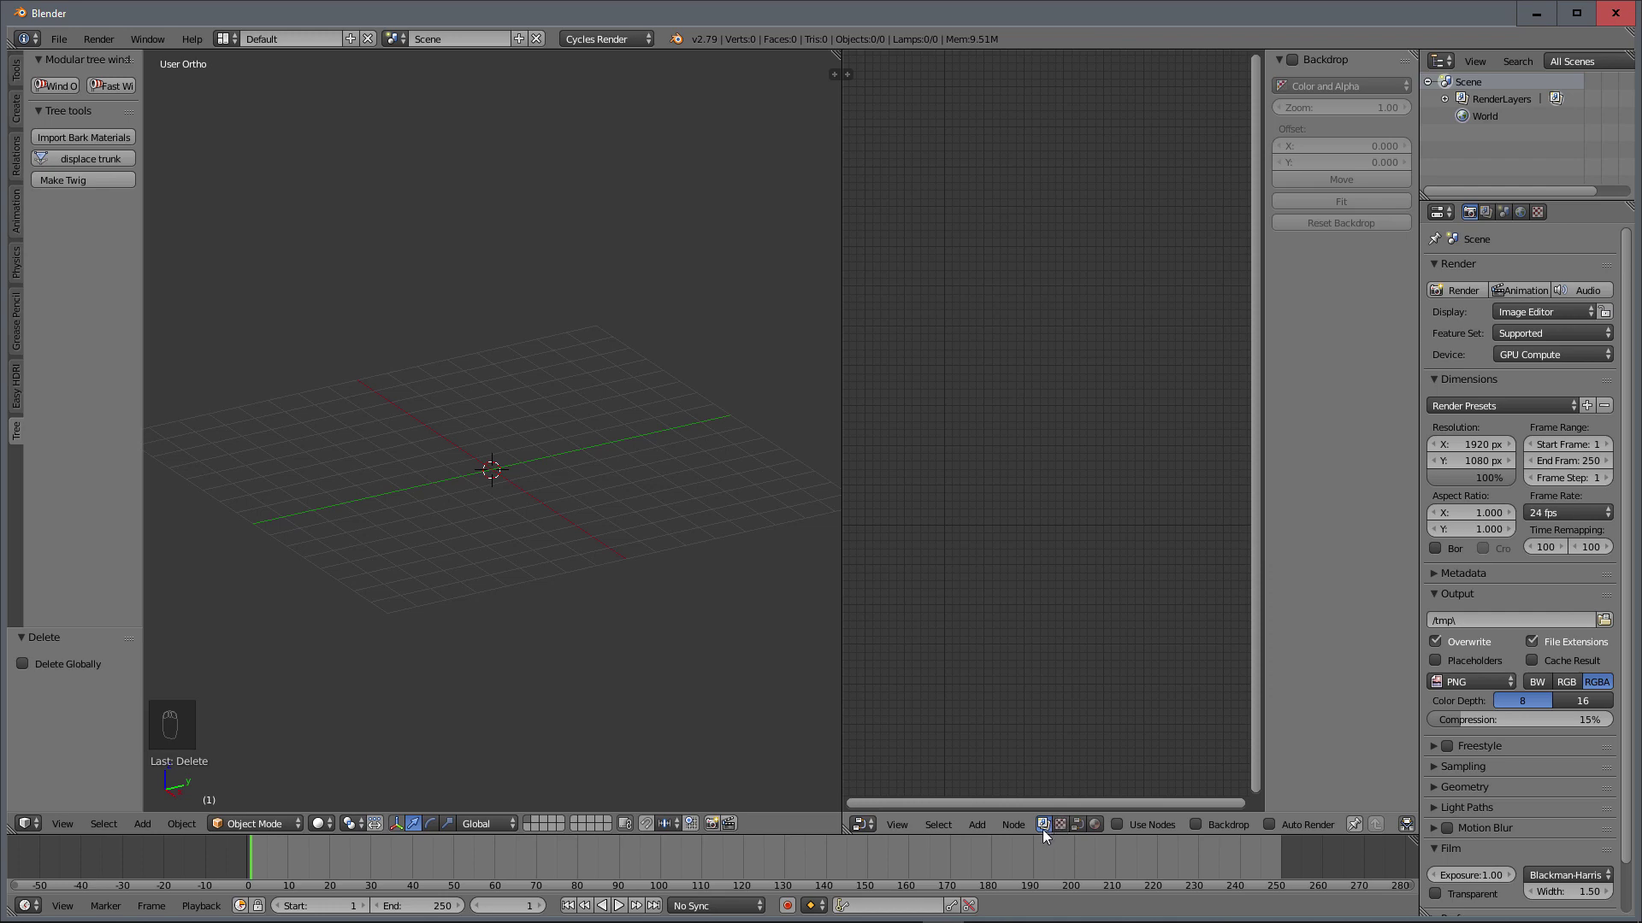
# Step: Set the Node Editor's tree type to Modular Tree Node Tree
pyautogui.click(1097, 825)
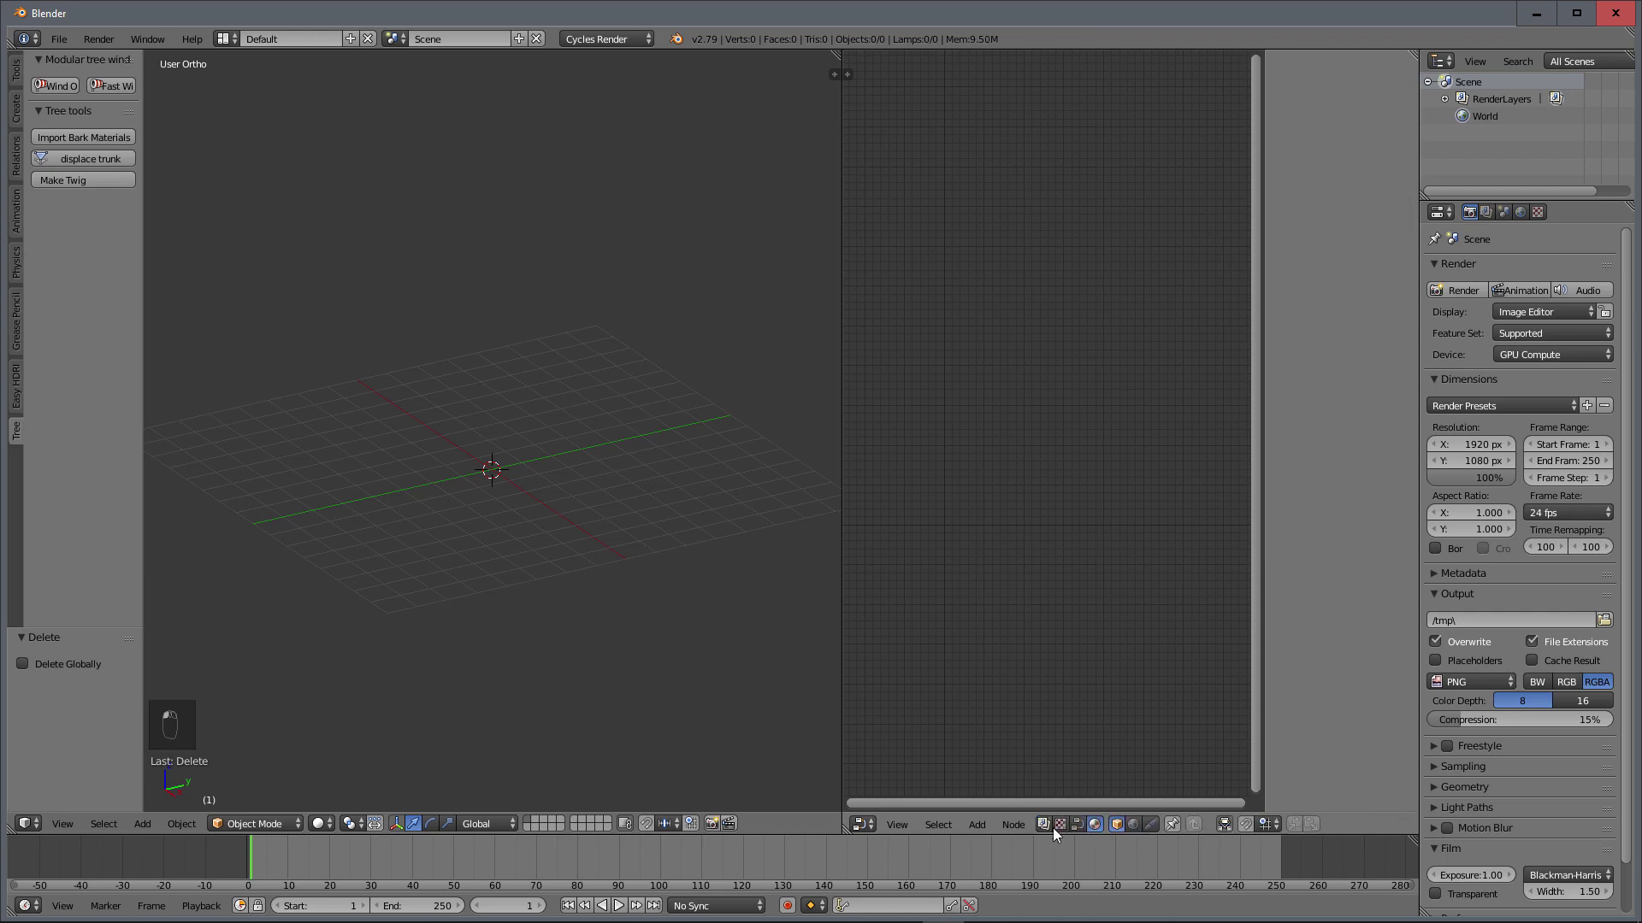
pyautogui.click(1059, 824)
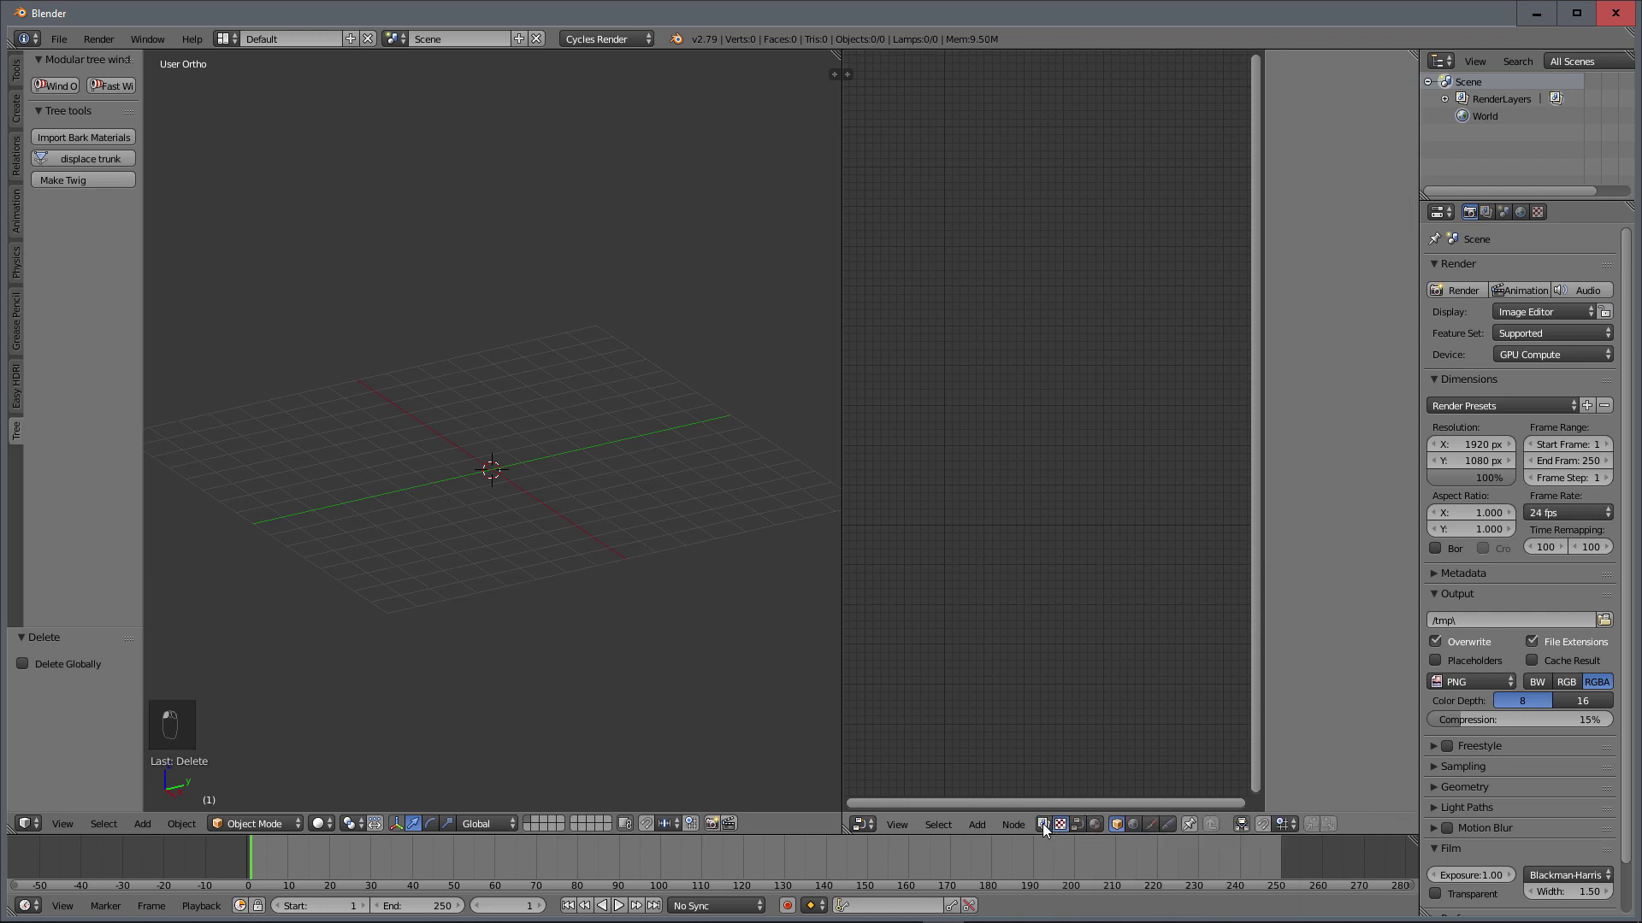
pyautogui.click(1044, 824)
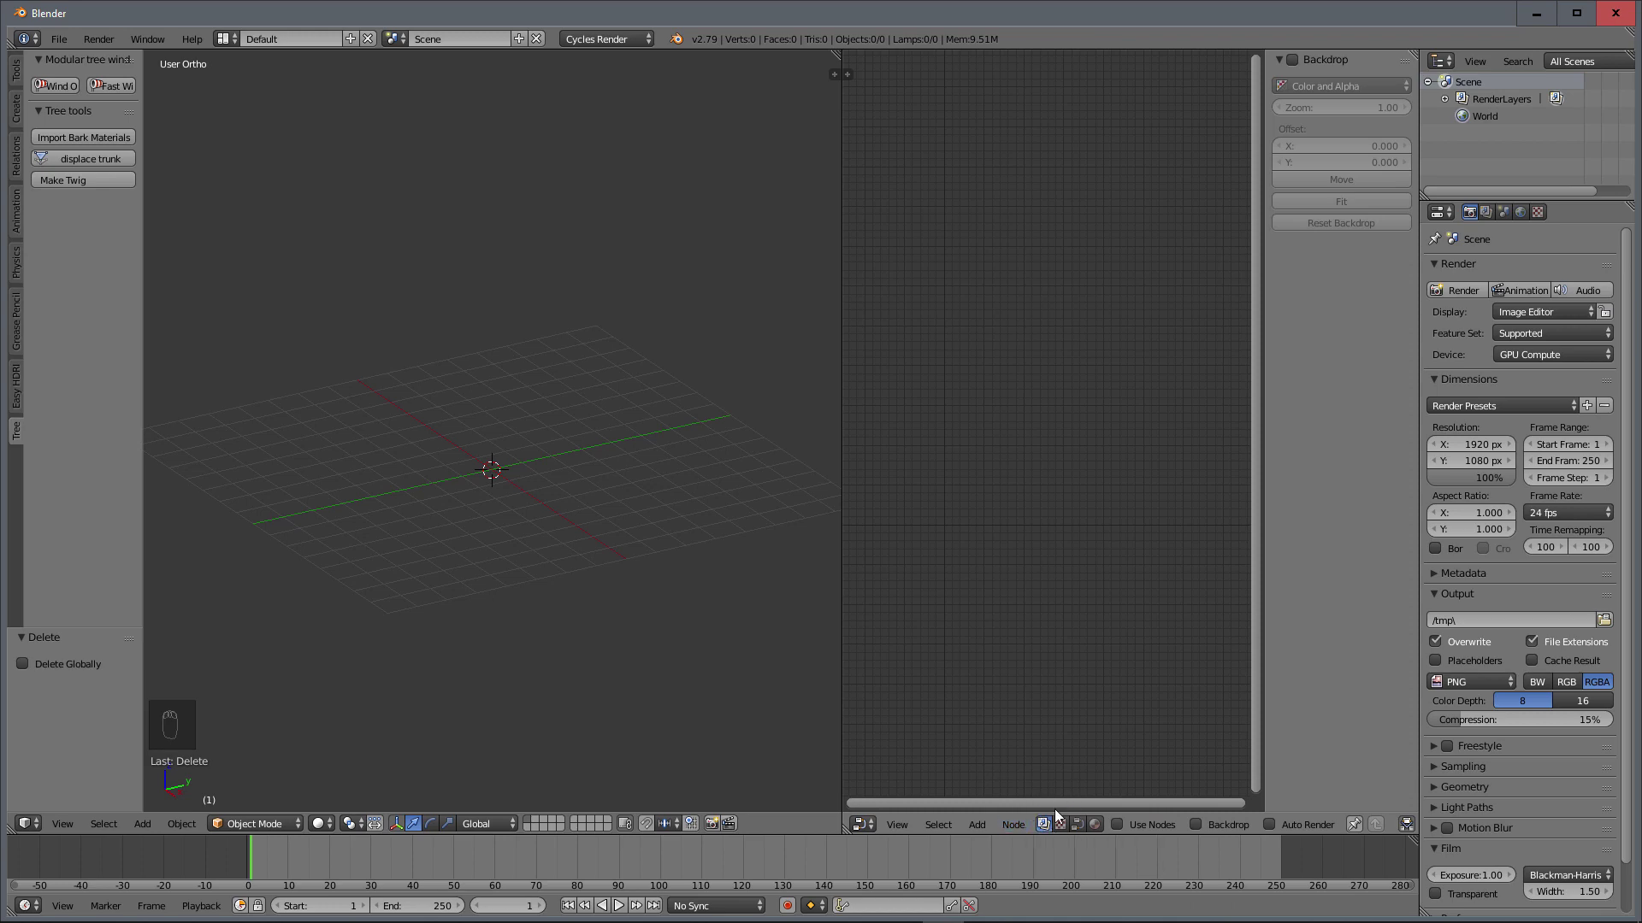
pyautogui.click(1077, 825)
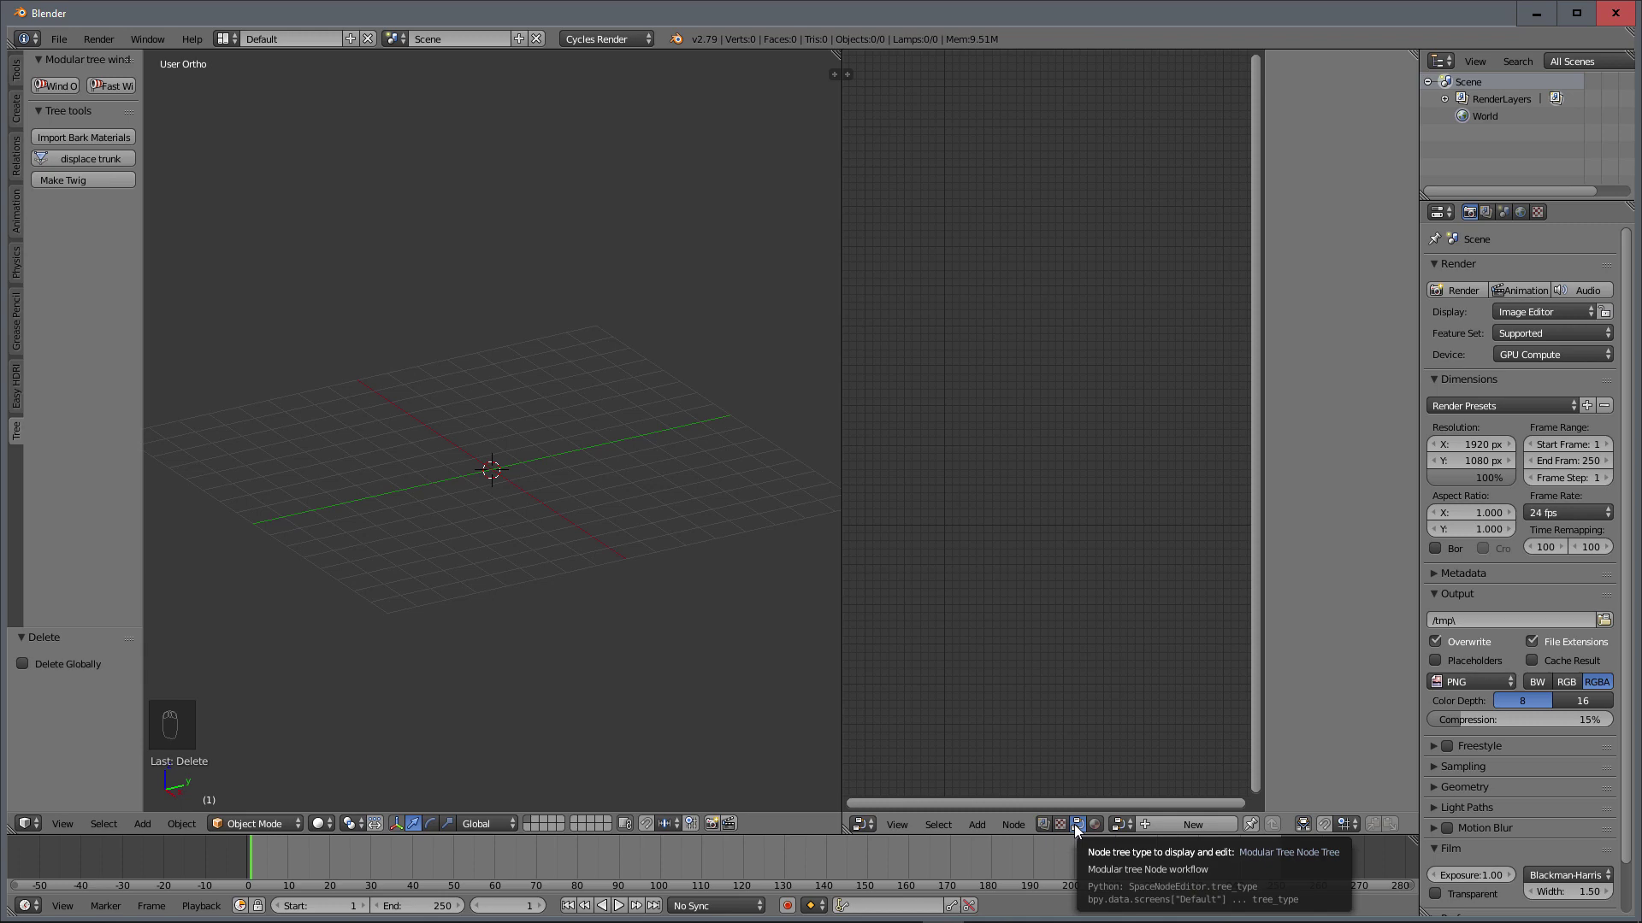
# Step: Create a modular tree node tree named treesystem1 and hide the Node Editor's properties sidebar
pyautogui.click(1177, 819)
pyautogui.click(1174, 826)
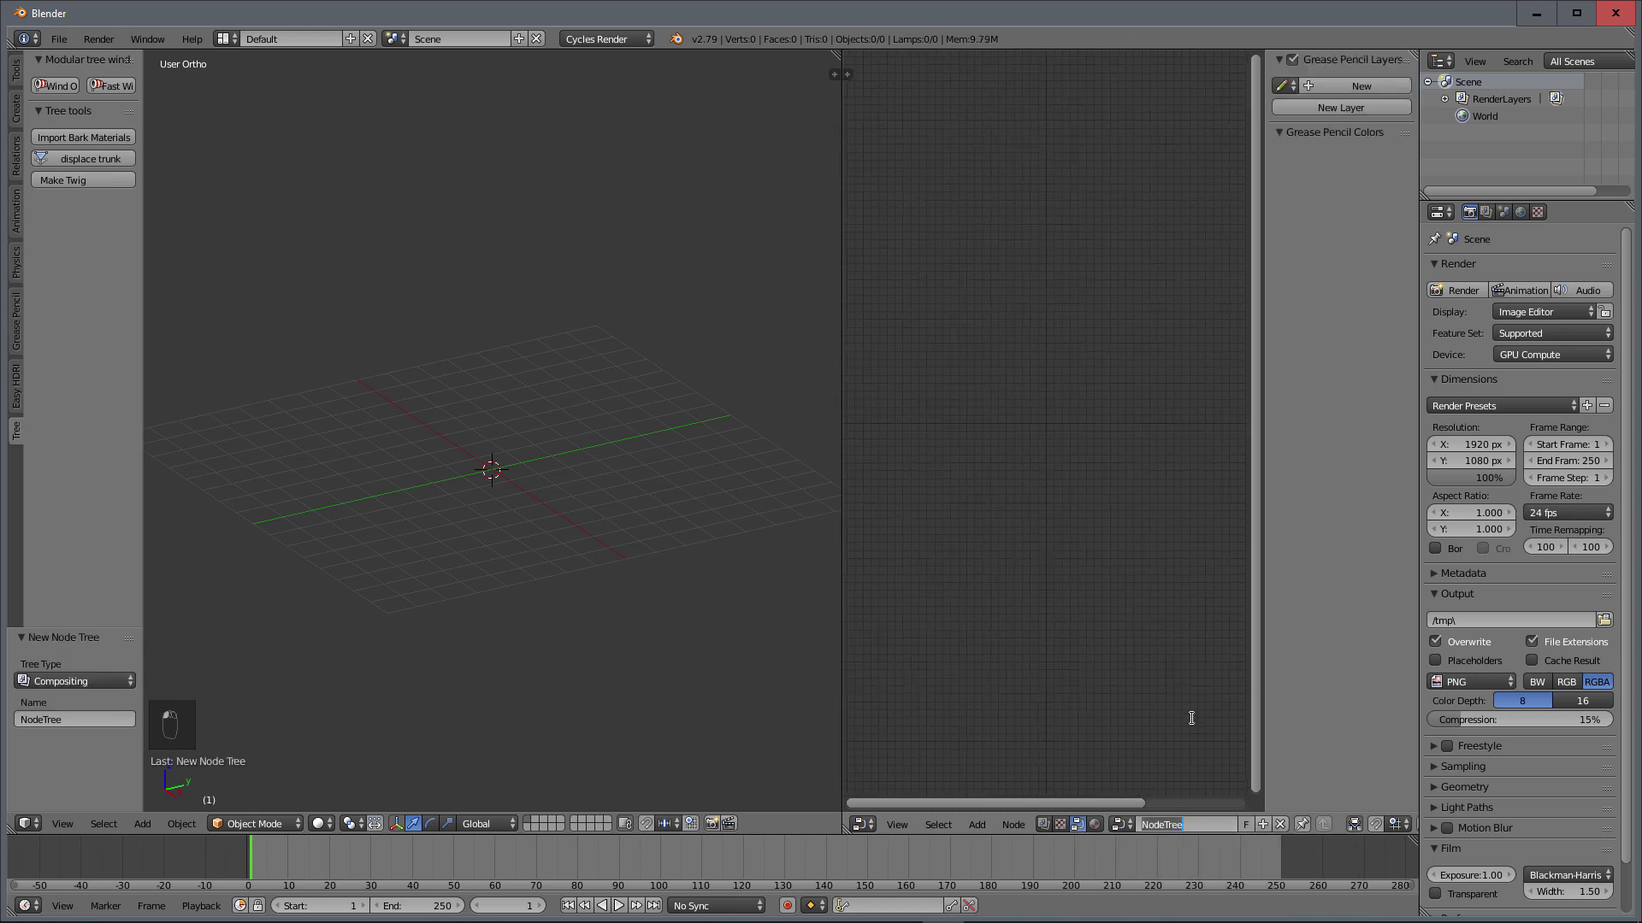
pyautogui.write('treesystem1')
pyautogui.press('Return')
pyautogui.press('n')
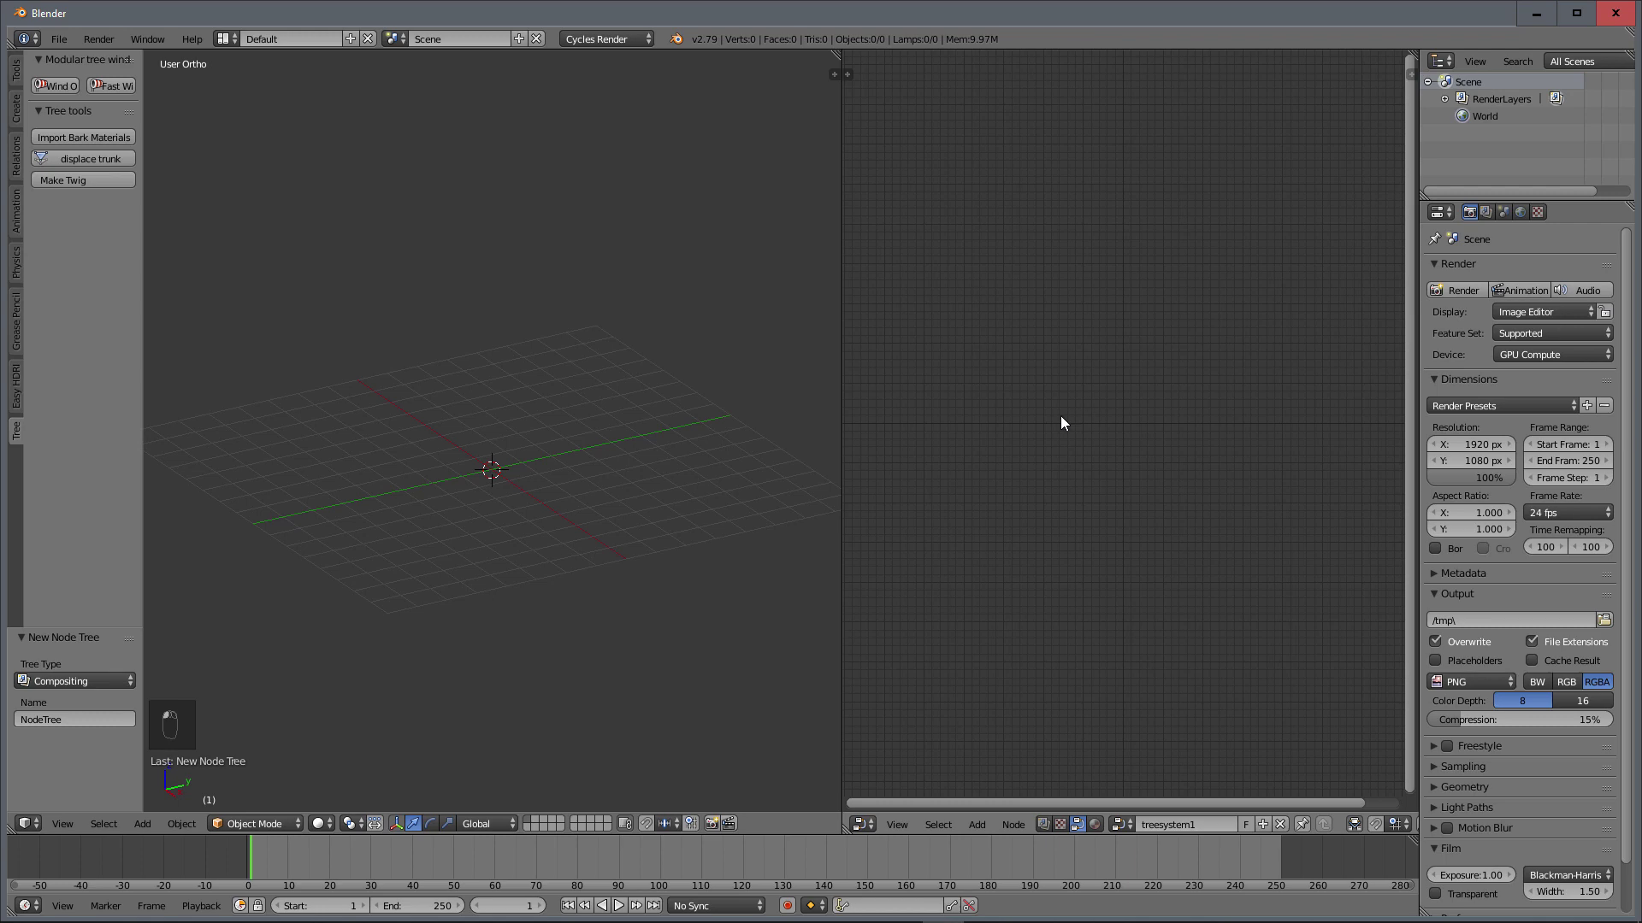
# Step: Add a Trunk input node to the treesystem1 node tree
pyautogui.hotkey('shift', 'a')
pyautogui.moveTo(1053, 434)
pyautogui.hotkey('shift', 'a')
pyautogui.moveTo(1024, 485)
pyautogui.hotkey('shift', 'a')
pyautogui.moveTo(999, 408)
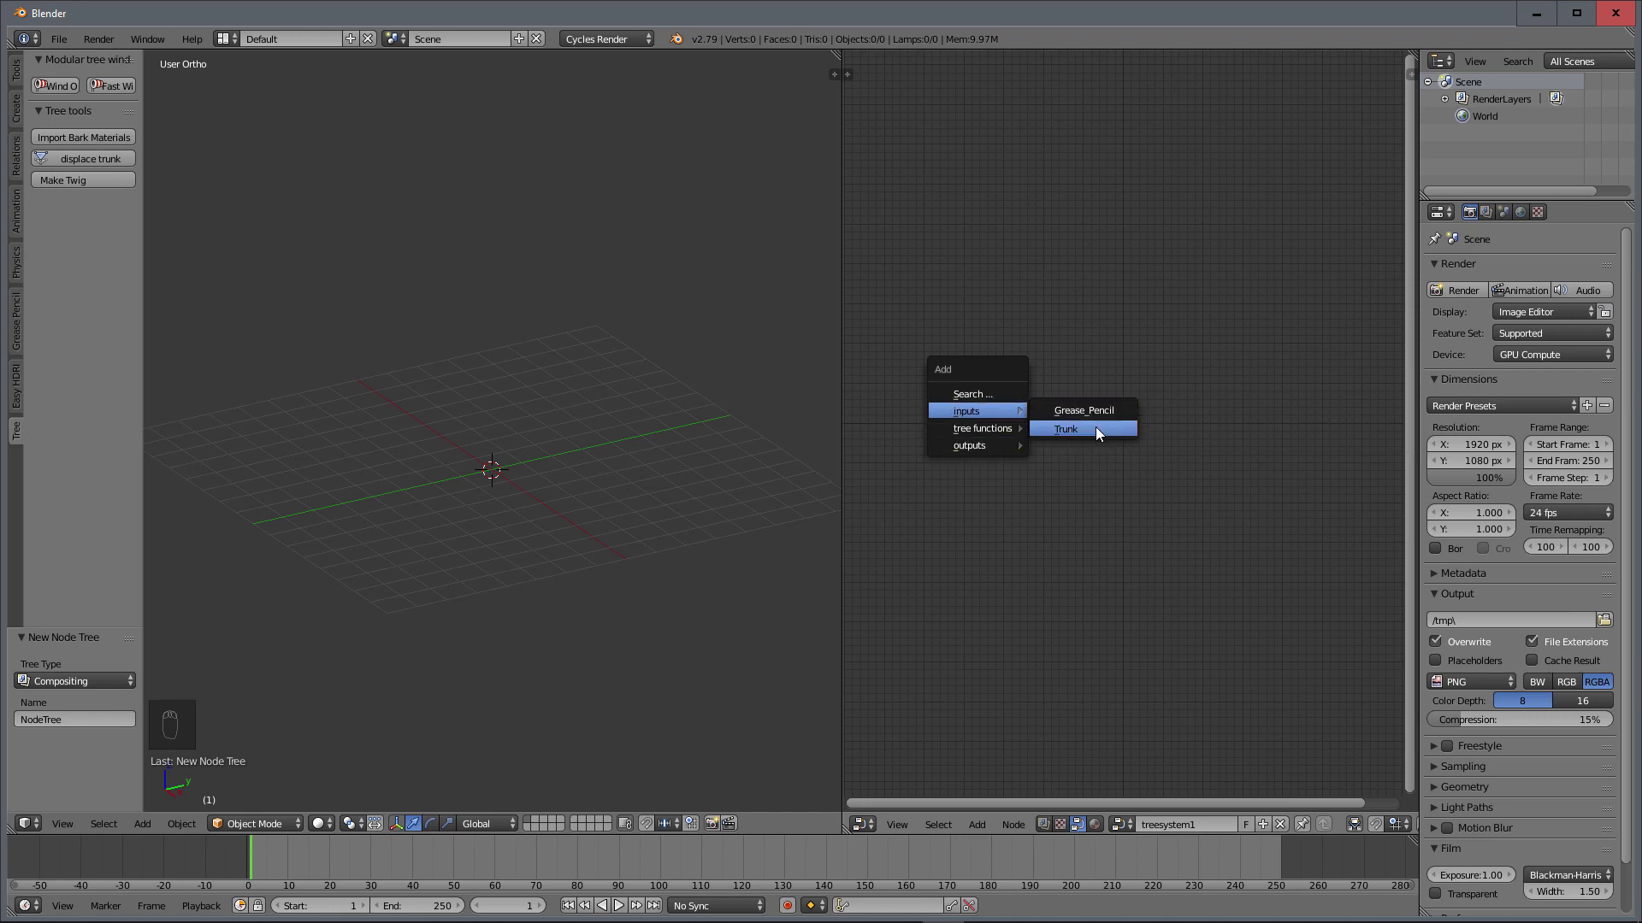
pyautogui.click(1095, 427)
pyautogui.click(916, 354)
pyautogui.scroll(6, 1099, 497)
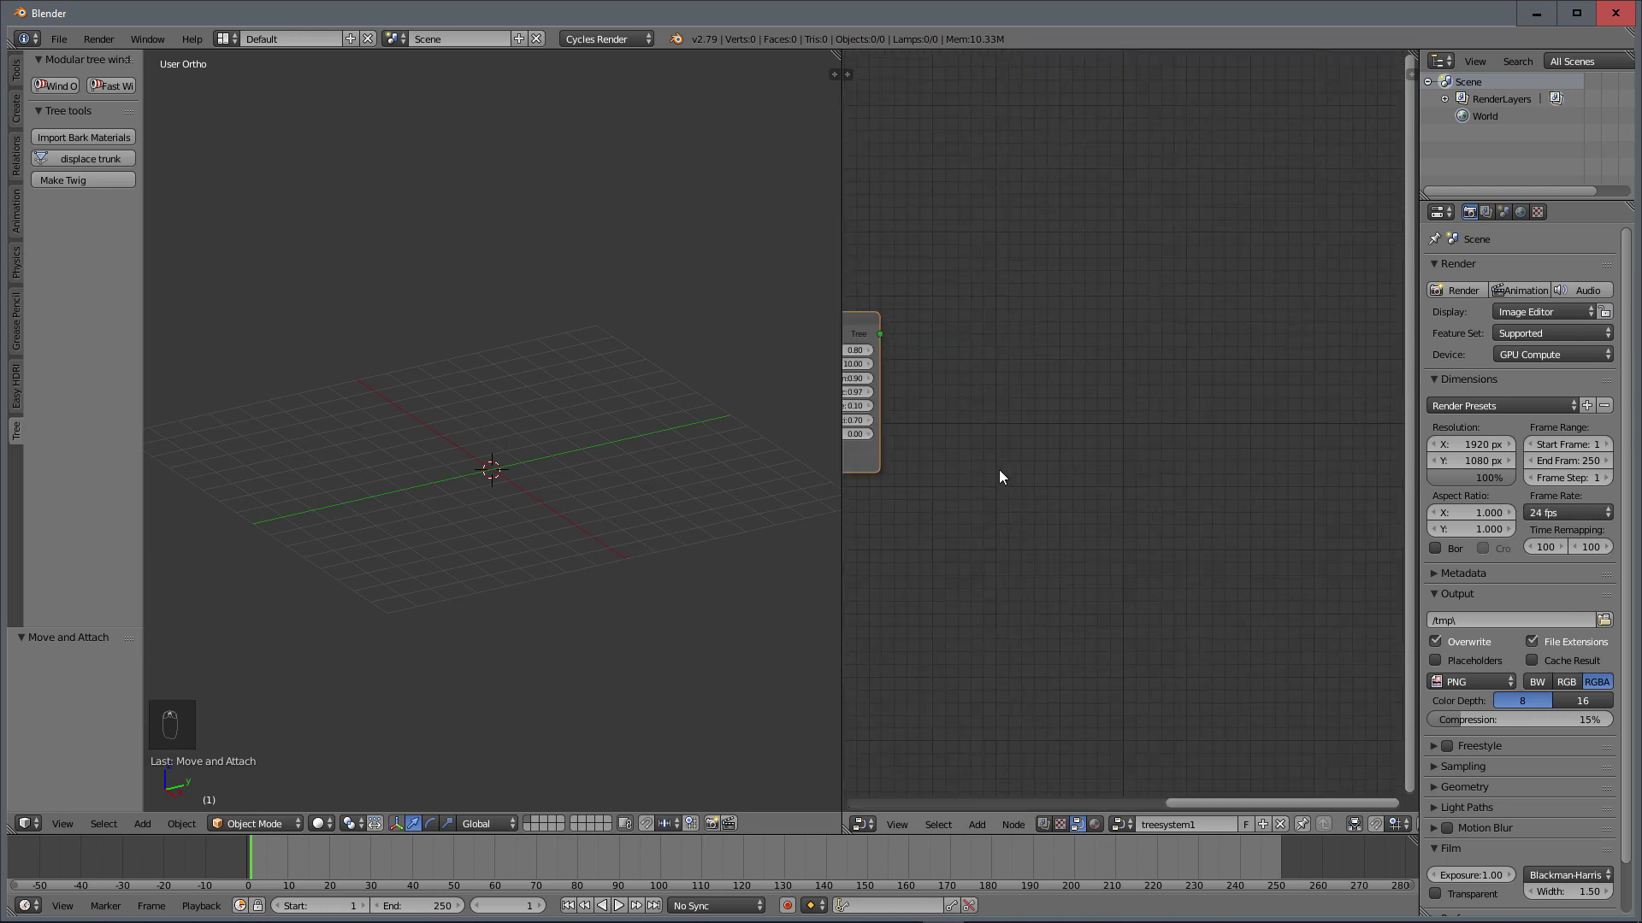
pyautogui.scroll(-4, 1002, 472)
pyautogui.moveTo(1065, 464)
pyautogui.mouseDown(button='middle')
pyautogui.moveTo(1168, 492)
pyautogui.moveTo(1017, 478)
pyautogui.moveTo(1059, 457)
pyautogui.mouseUp(button='middle')
pyautogui.scroll(5, 1145, 491)
pyautogui.scroll(2, 1014, 485)
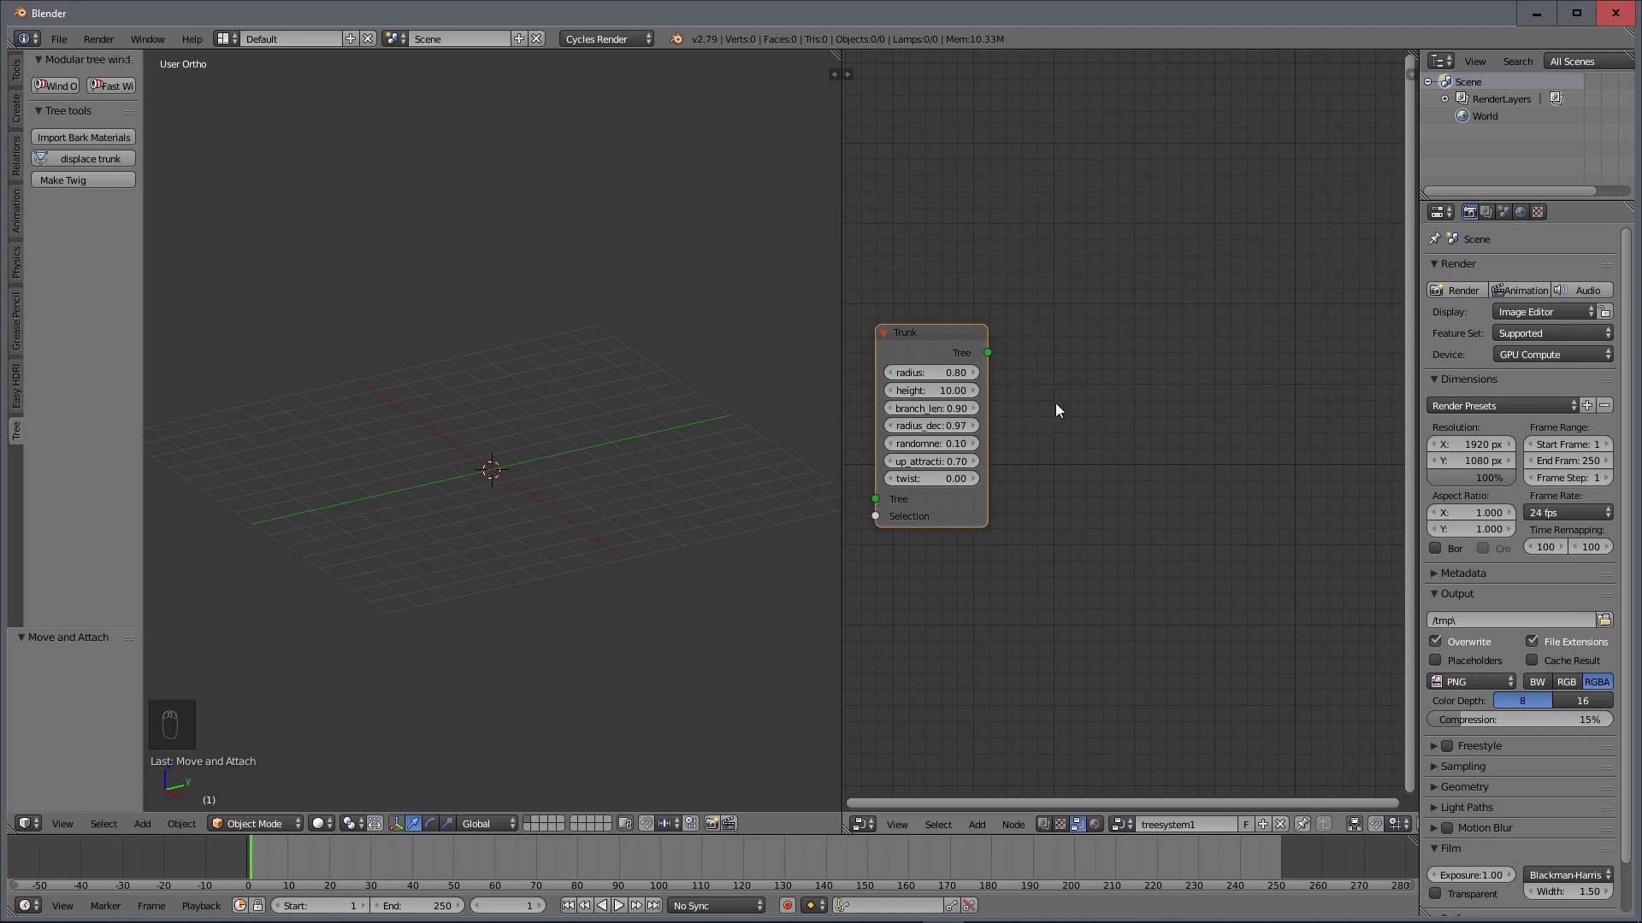
# Step: Add a BuildTree output node and place it well clear of the Trunk node's output side
pyautogui.hotkey('shift', 'a')
pyautogui.moveTo(1055, 427)
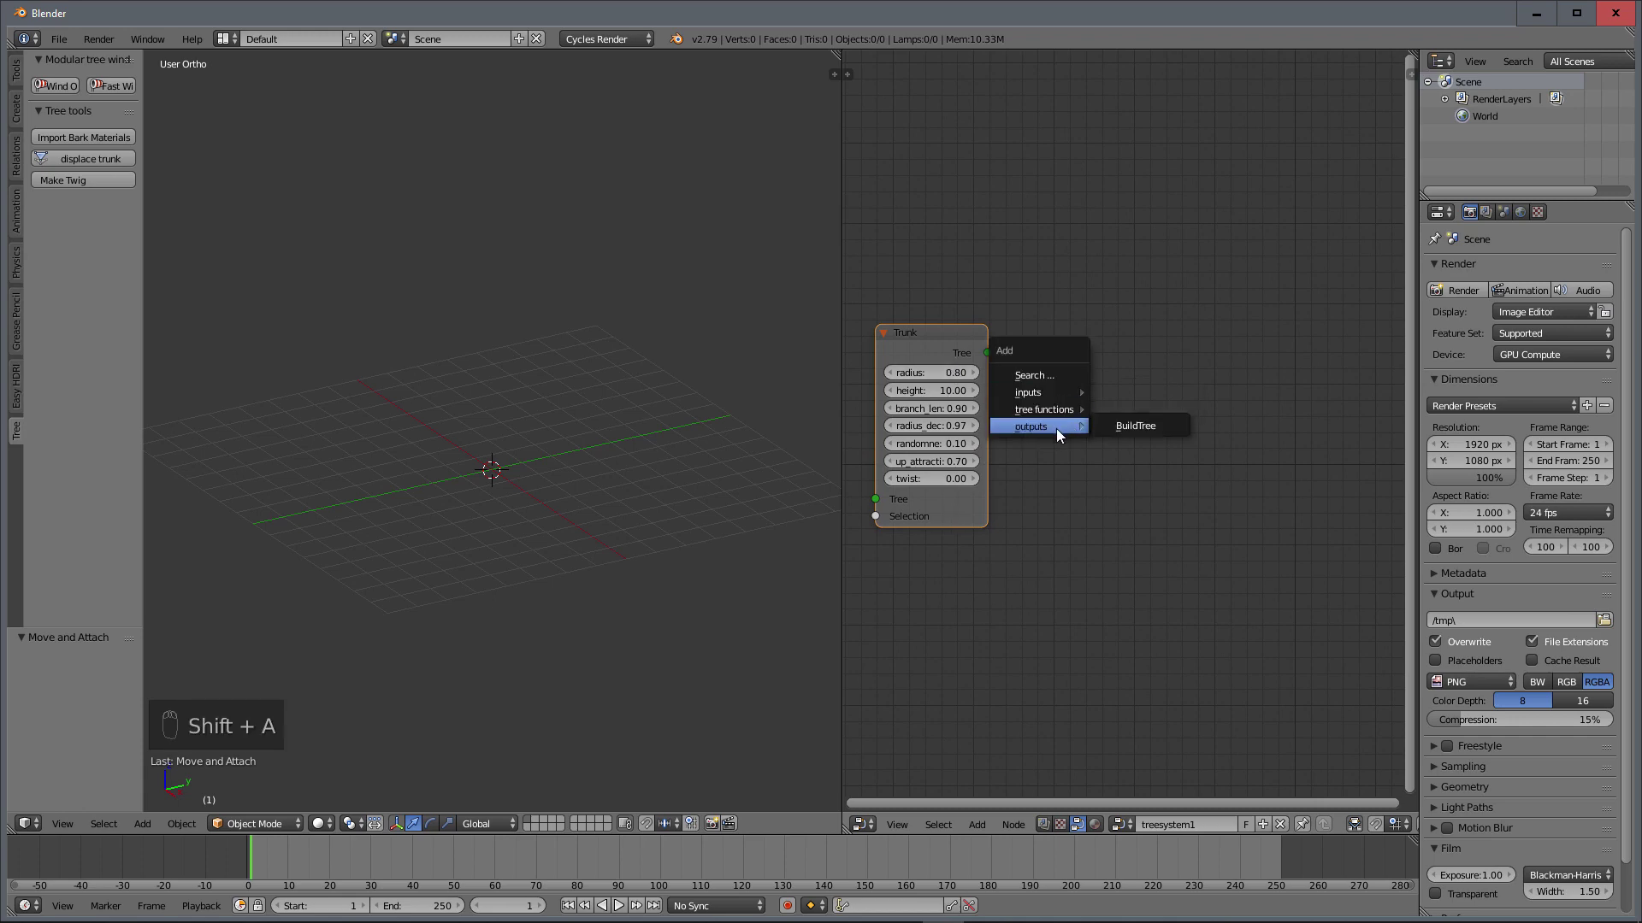
pyautogui.click(1134, 419)
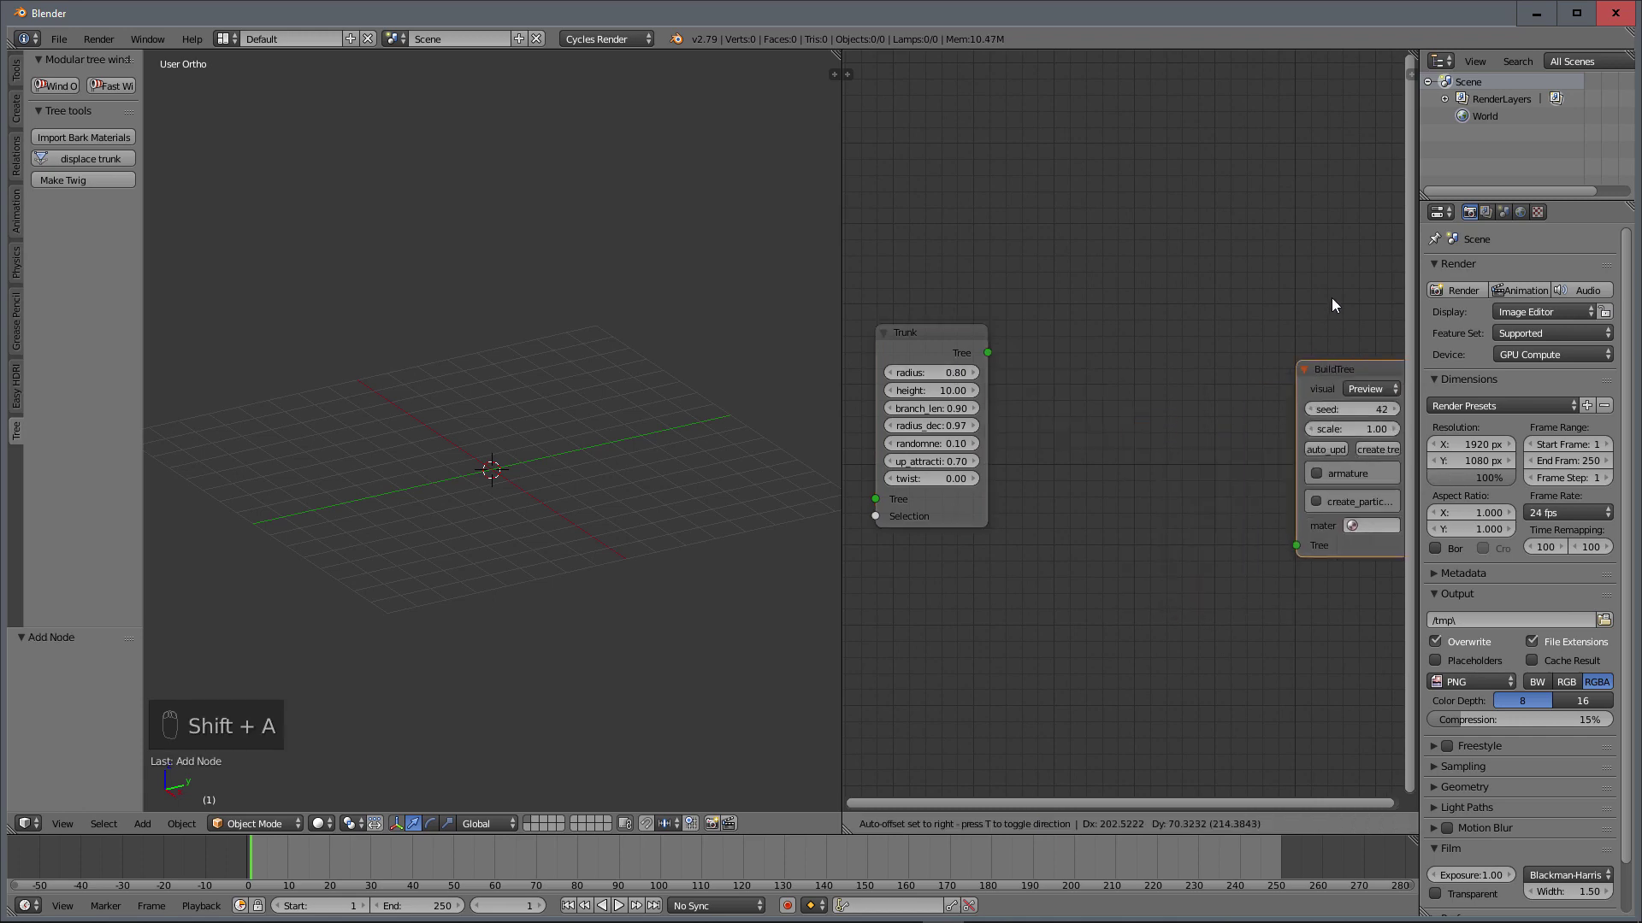
pyautogui.click(1282, 324)
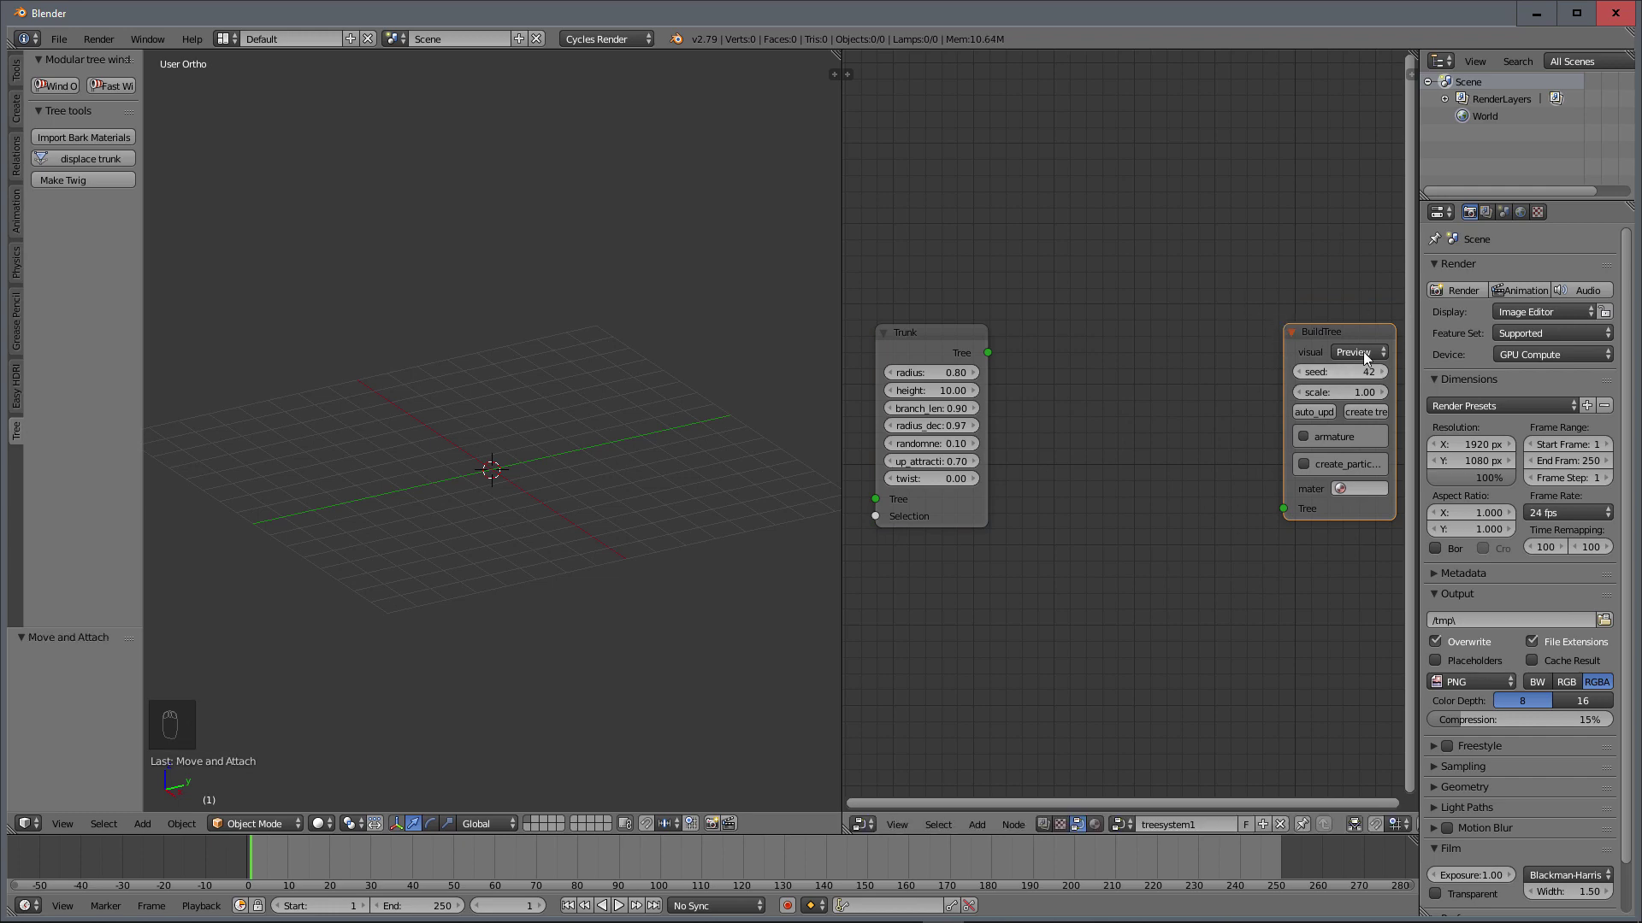
# Step: Add a Split tree function node directly beside the Trunk node
pyautogui.hotkey('shift', 'a')
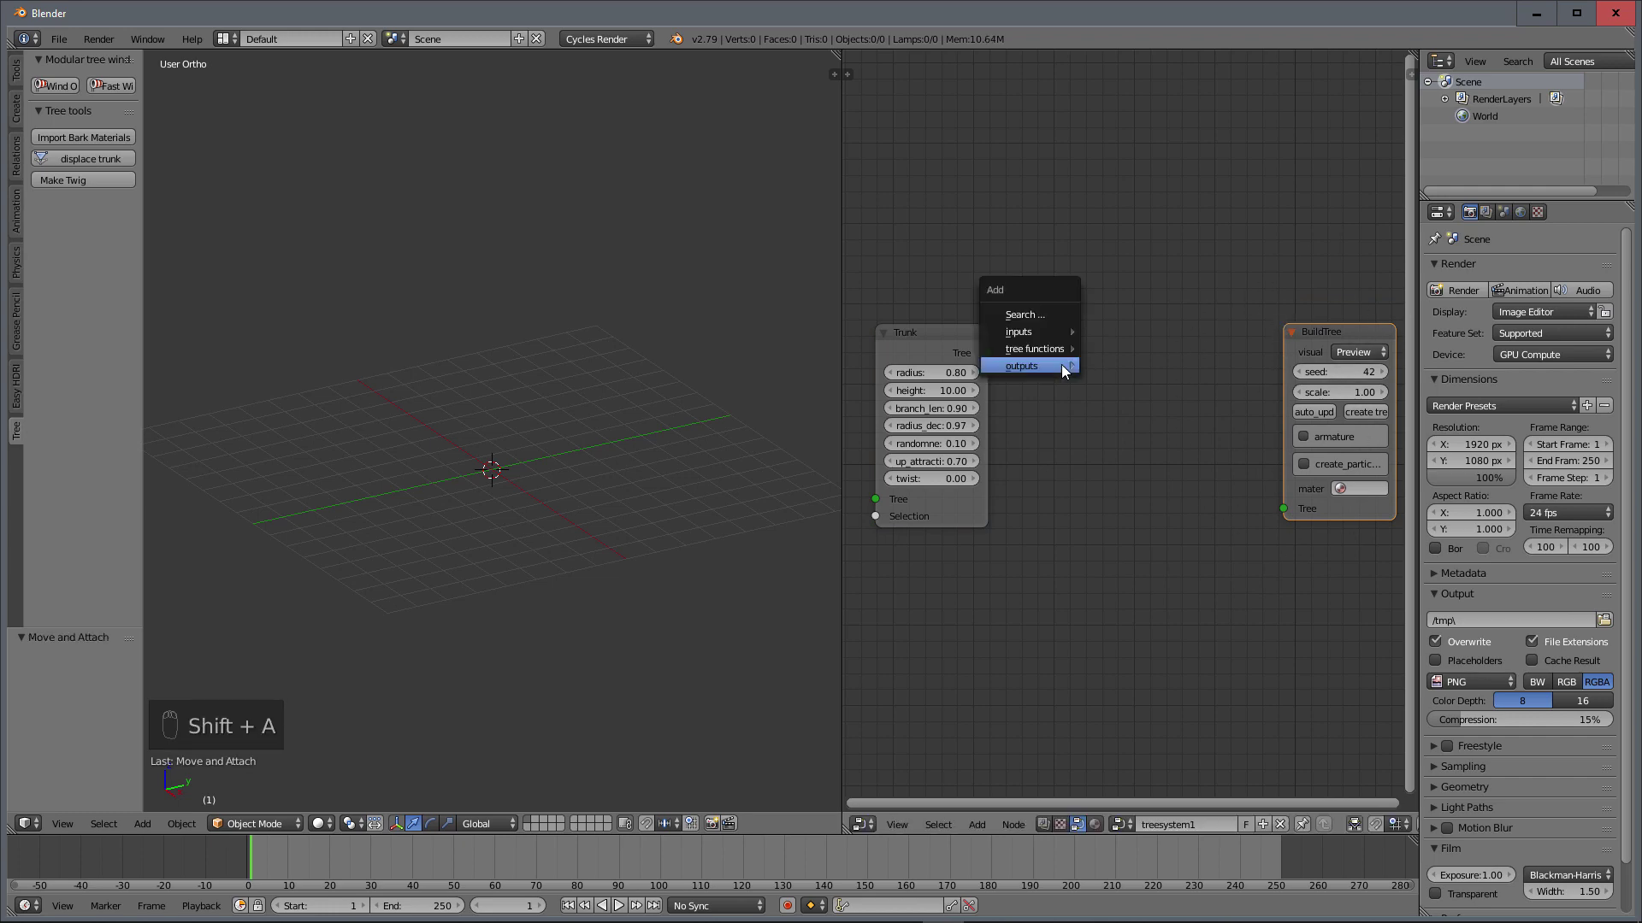
pyautogui.click(1116, 348)
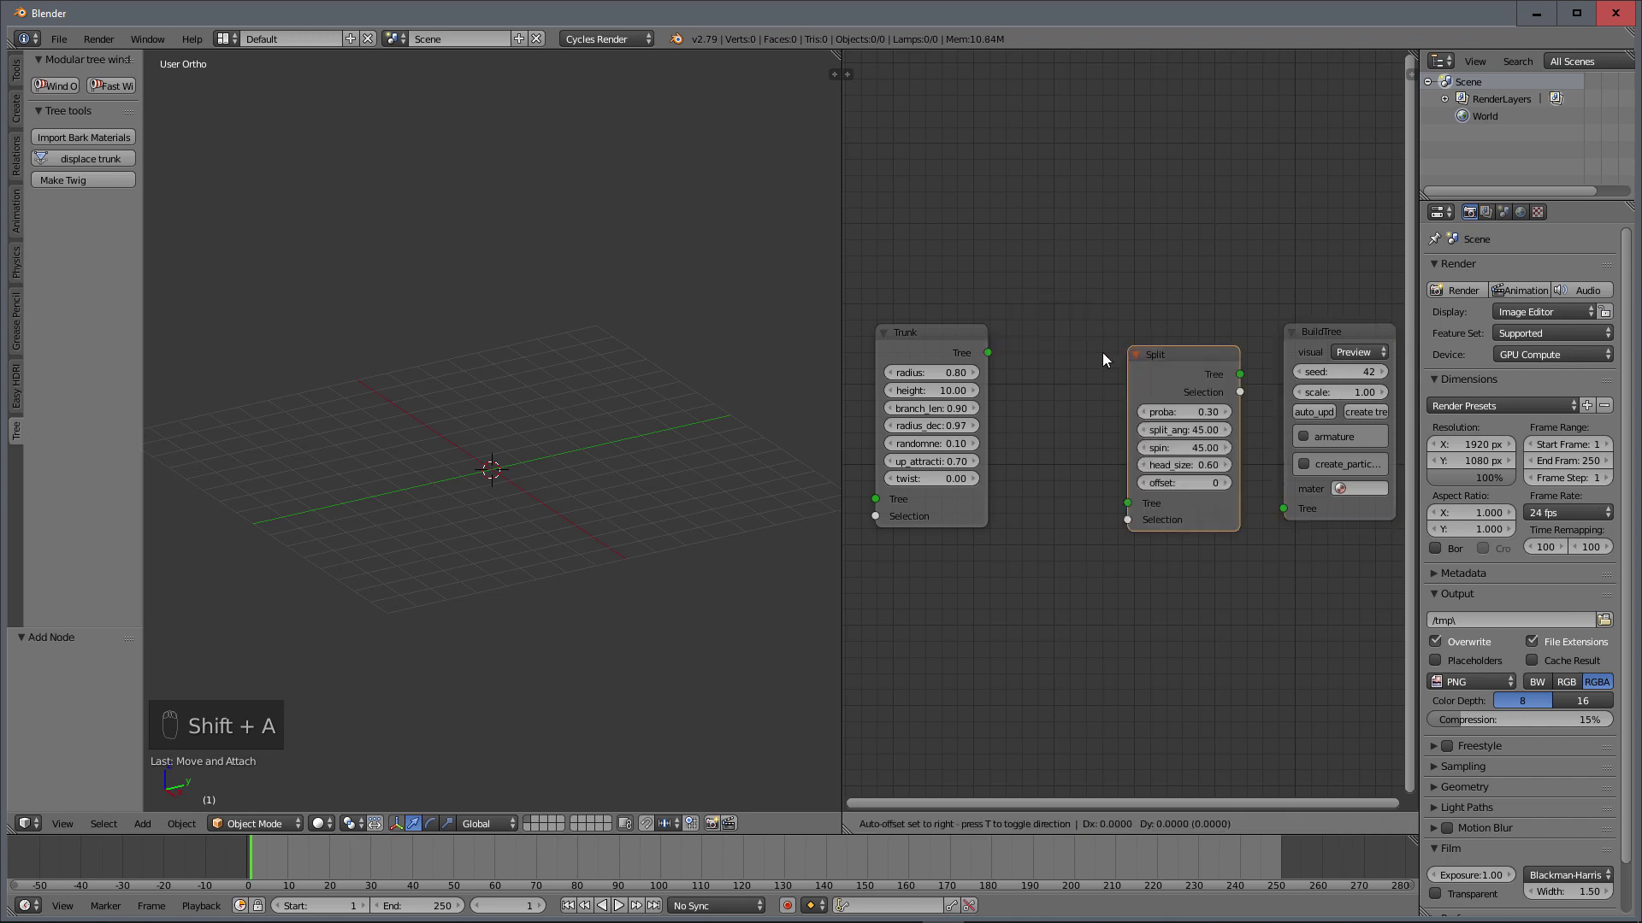
pyautogui.click(1008, 329)
# Step: Add a Grow tree function node and position it between the Split and BuildTree nodes
pyautogui.hotkey('shift', 'a')
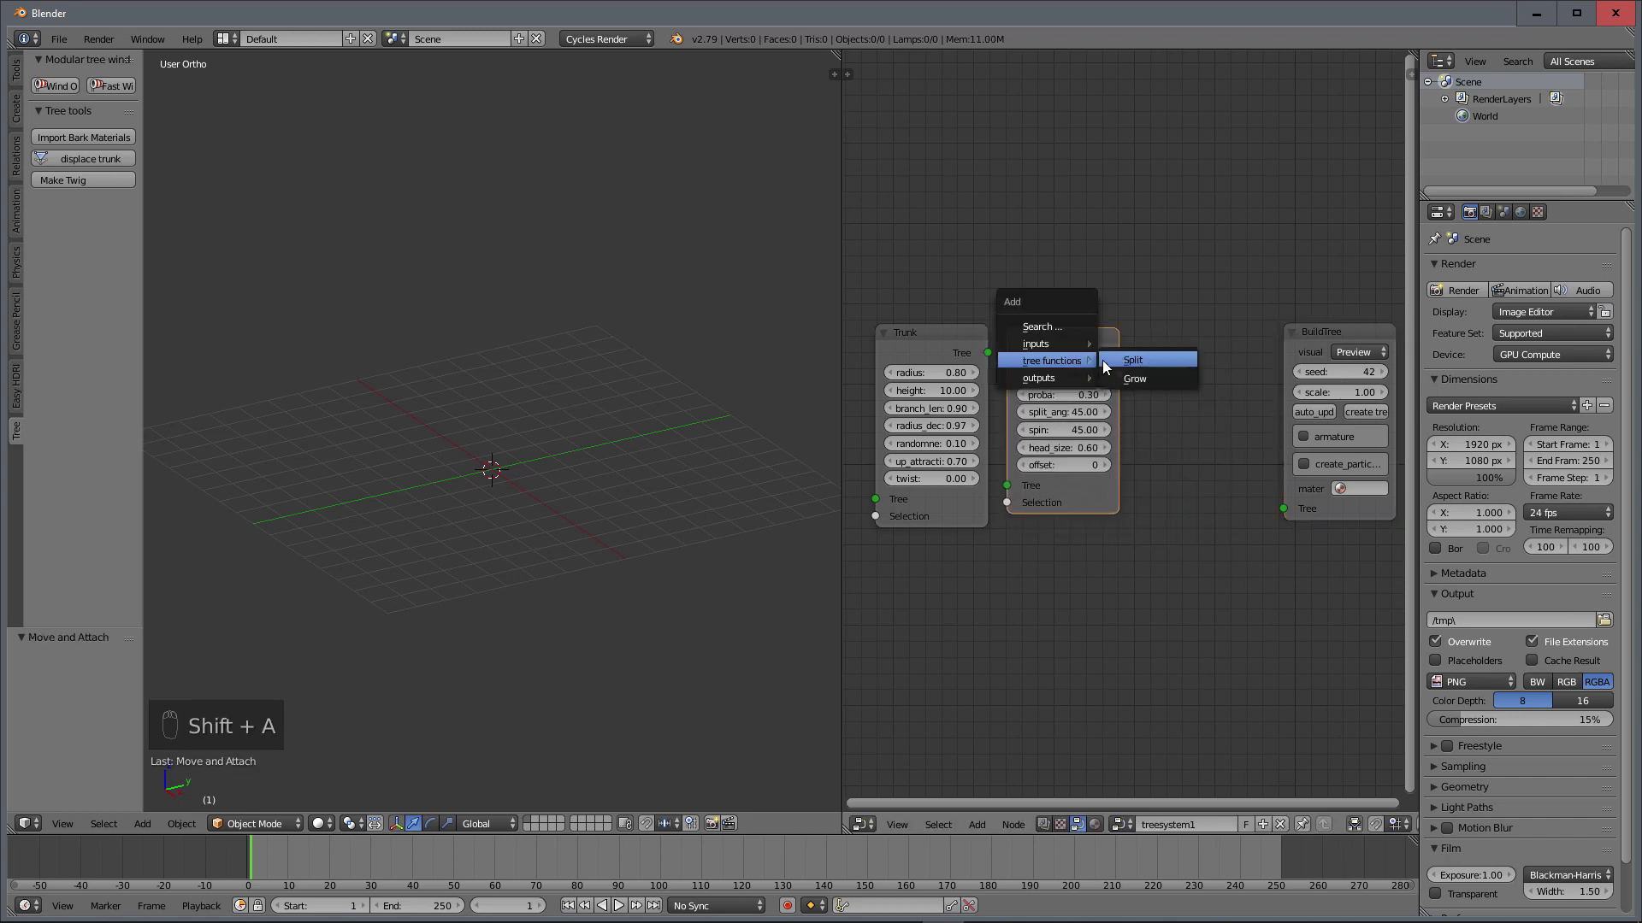
pyautogui.click(1128, 375)
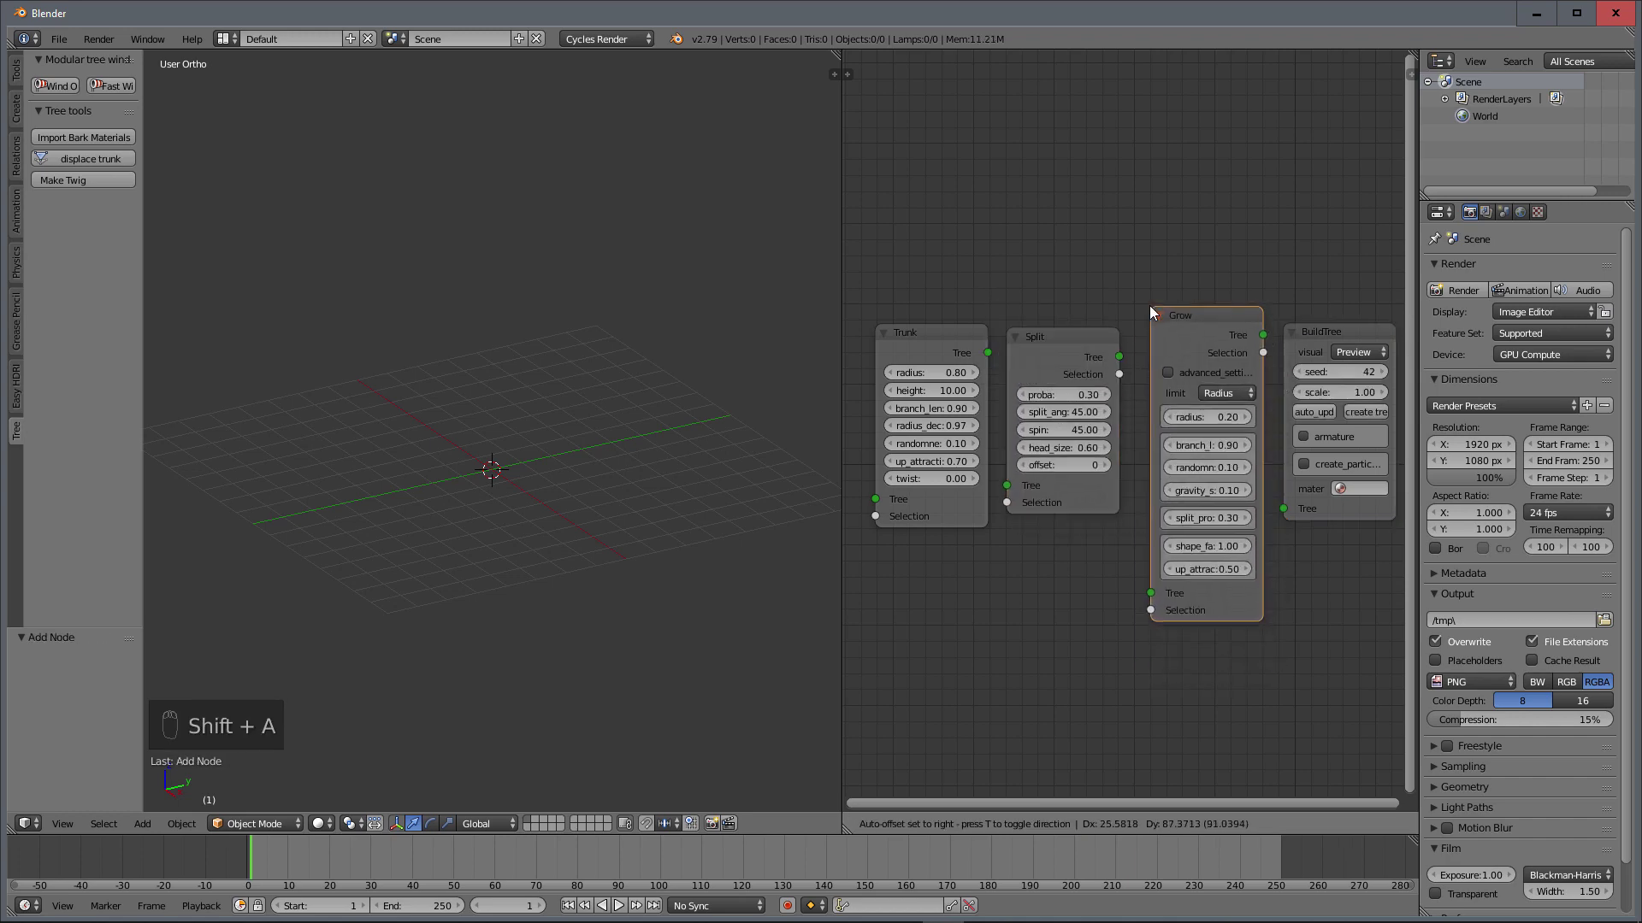
pyautogui.click(1149, 305)
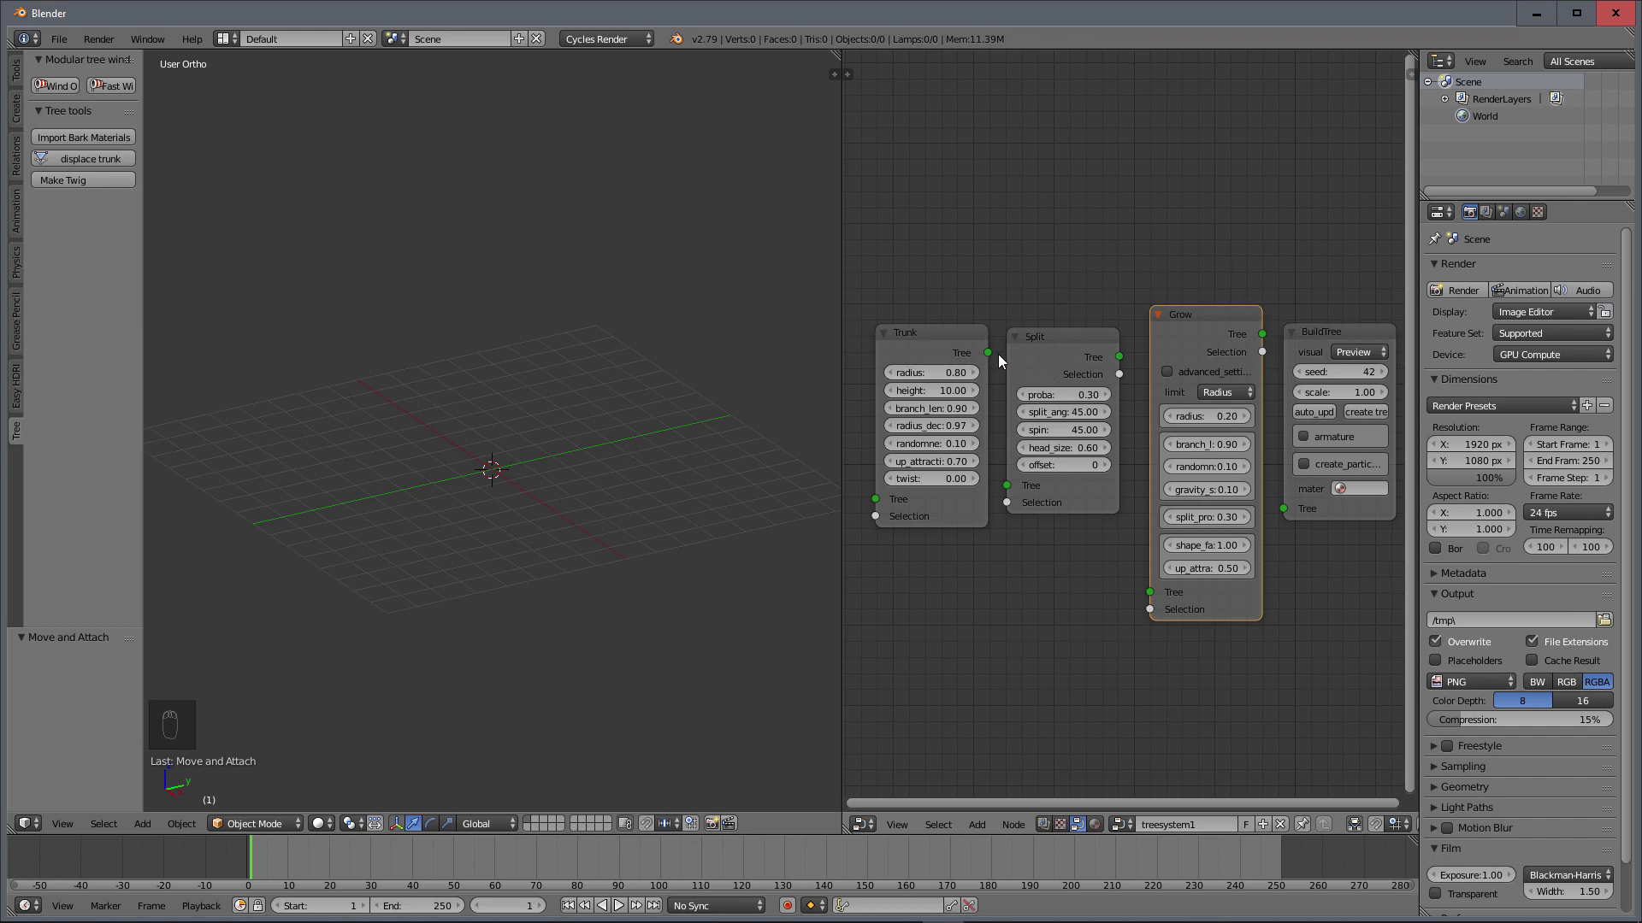
pyautogui.press('g')
pyautogui.click(986, 335)
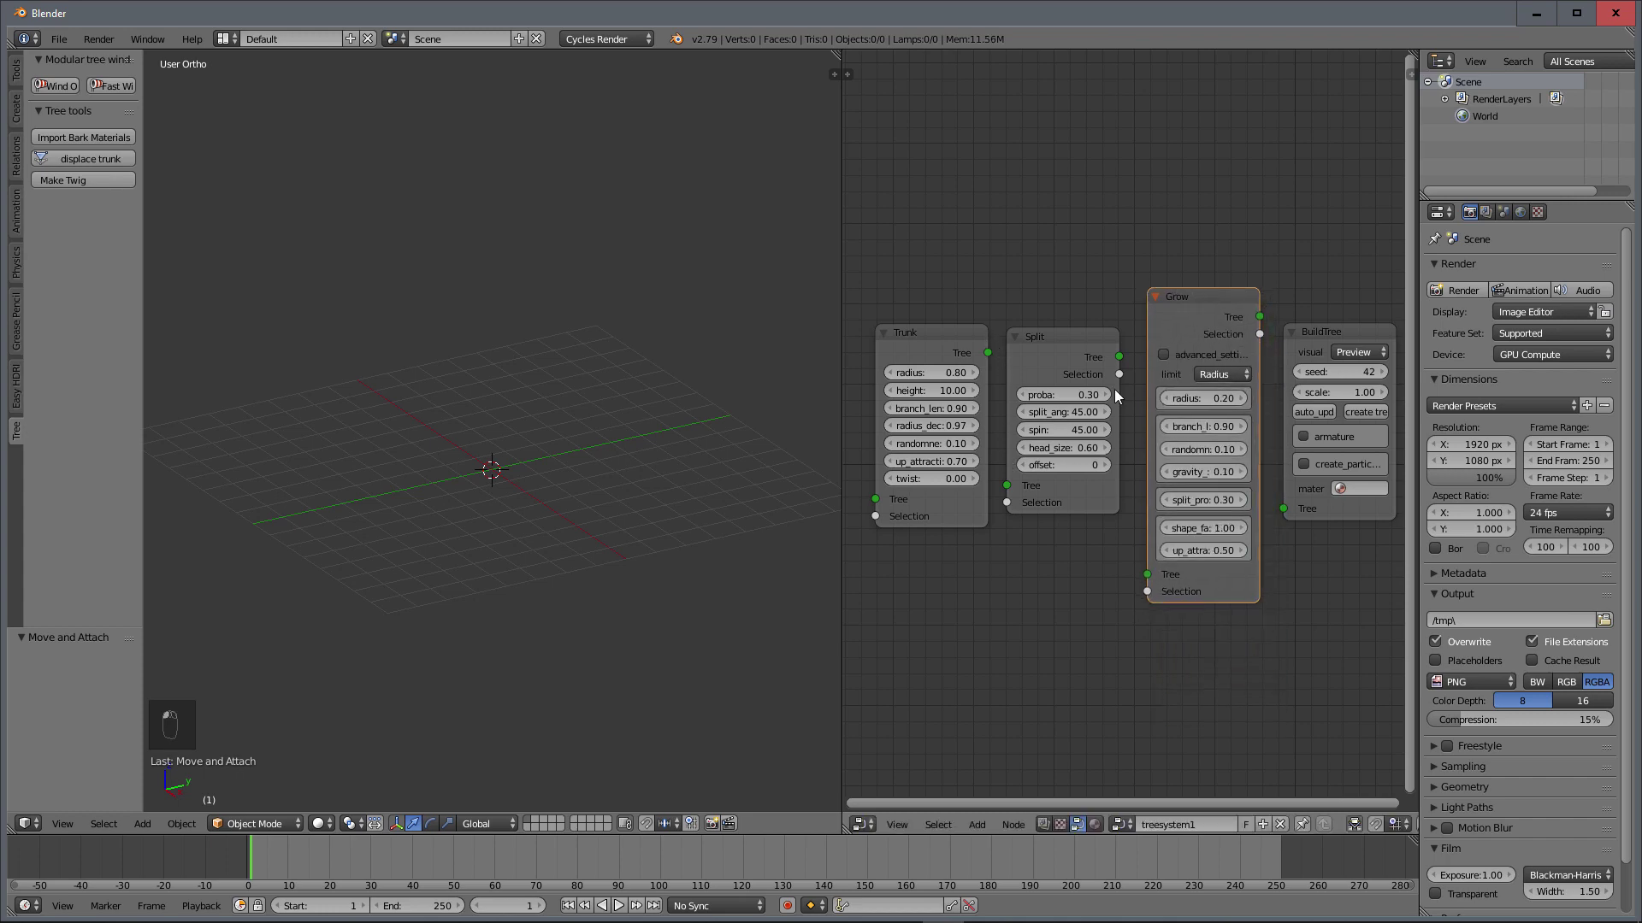
# Step: Link the Tree sockets from Trunk through Split and Grow to BuildTree, and space the nodes evenly
pyautogui.moveTo(987, 353); pyautogui.dragTo(1007, 486)
pyautogui.scroll(-4, 924, 352)
pyautogui.moveTo(997, 362); pyautogui.dragTo(1038, 469)
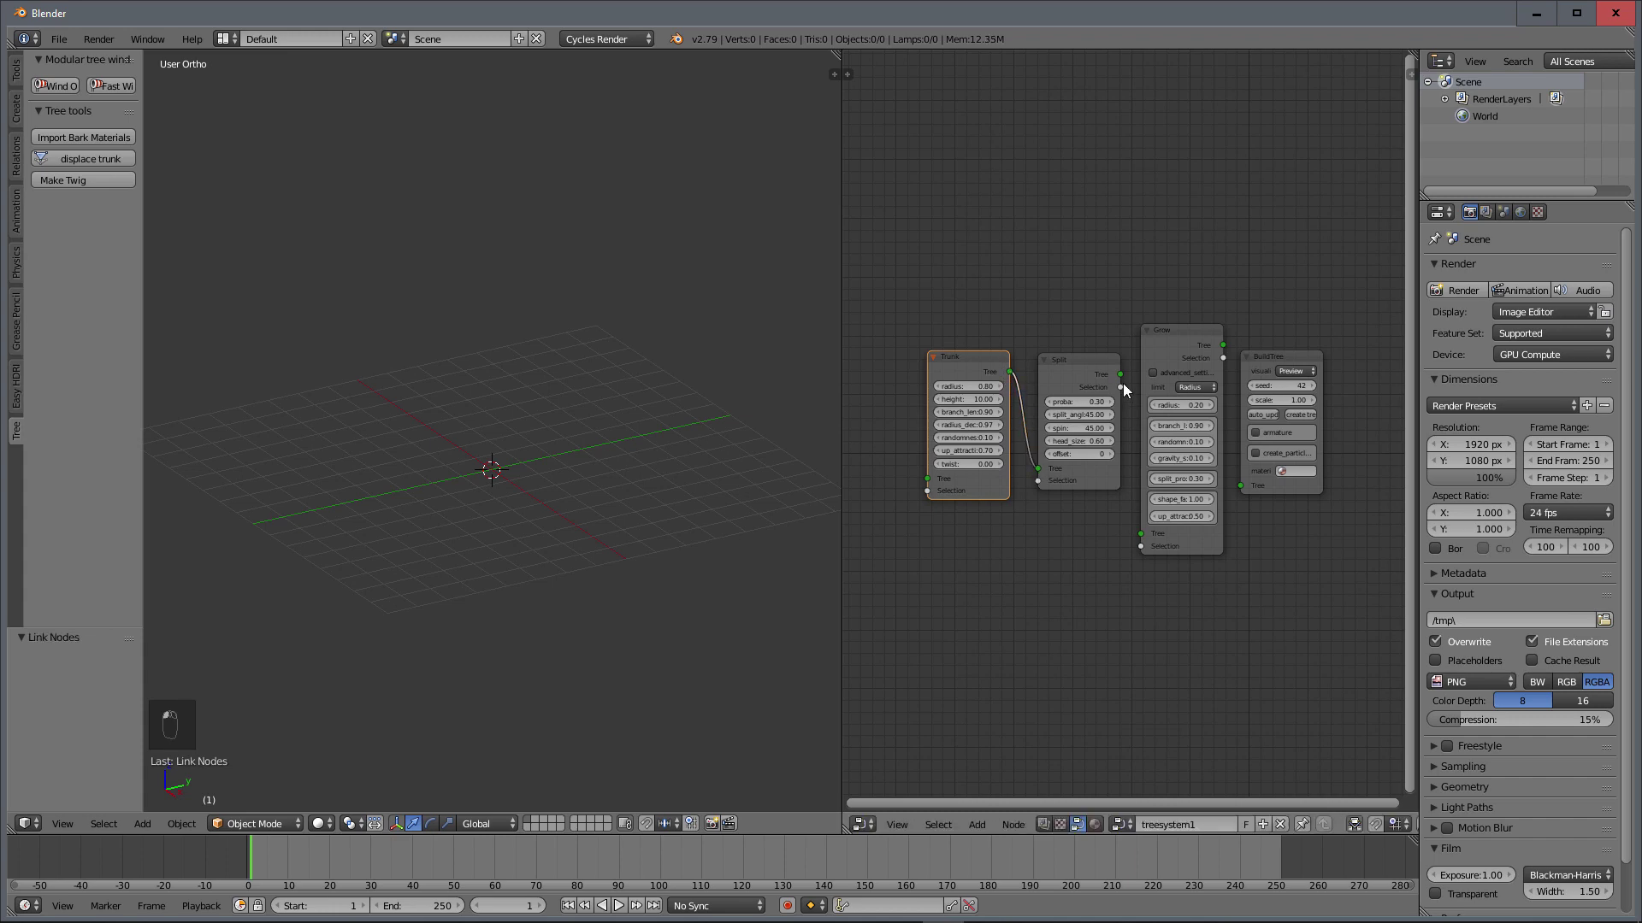
pyautogui.moveTo(1120, 373); pyautogui.dragTo(1141, 533)
pyautogui.moveTo(1224, 346); pyautogui.dragTo(1239, 486)
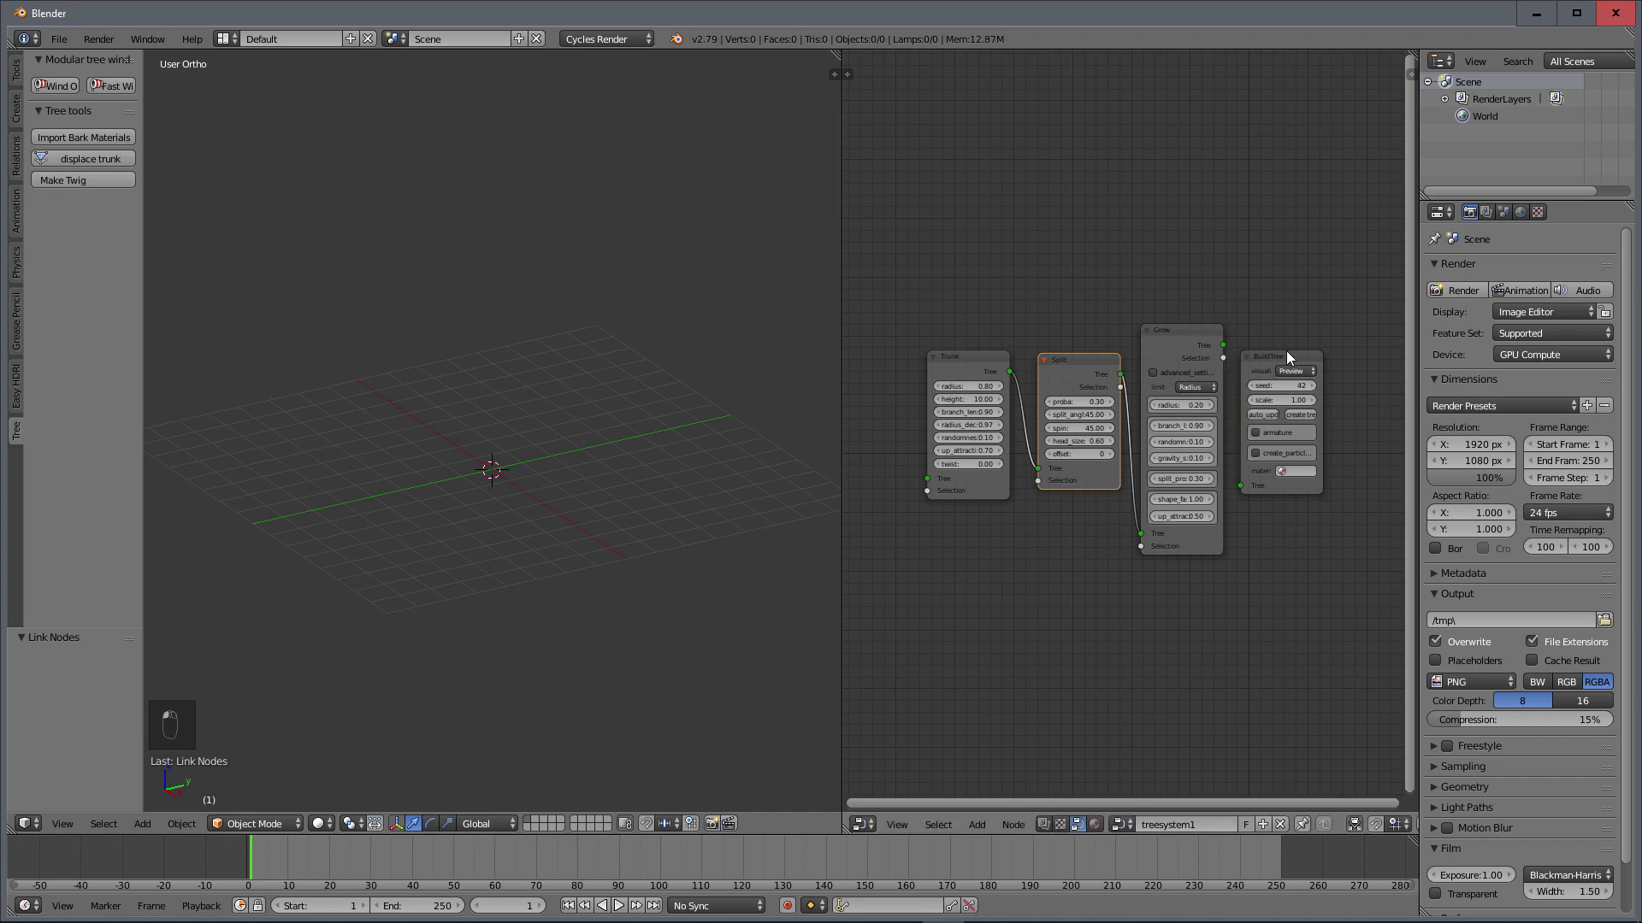
pyautogui.moveTo(1275, 349); pyautogui.dragTo(1259, 486)
pyautogui.click(1086, 359)
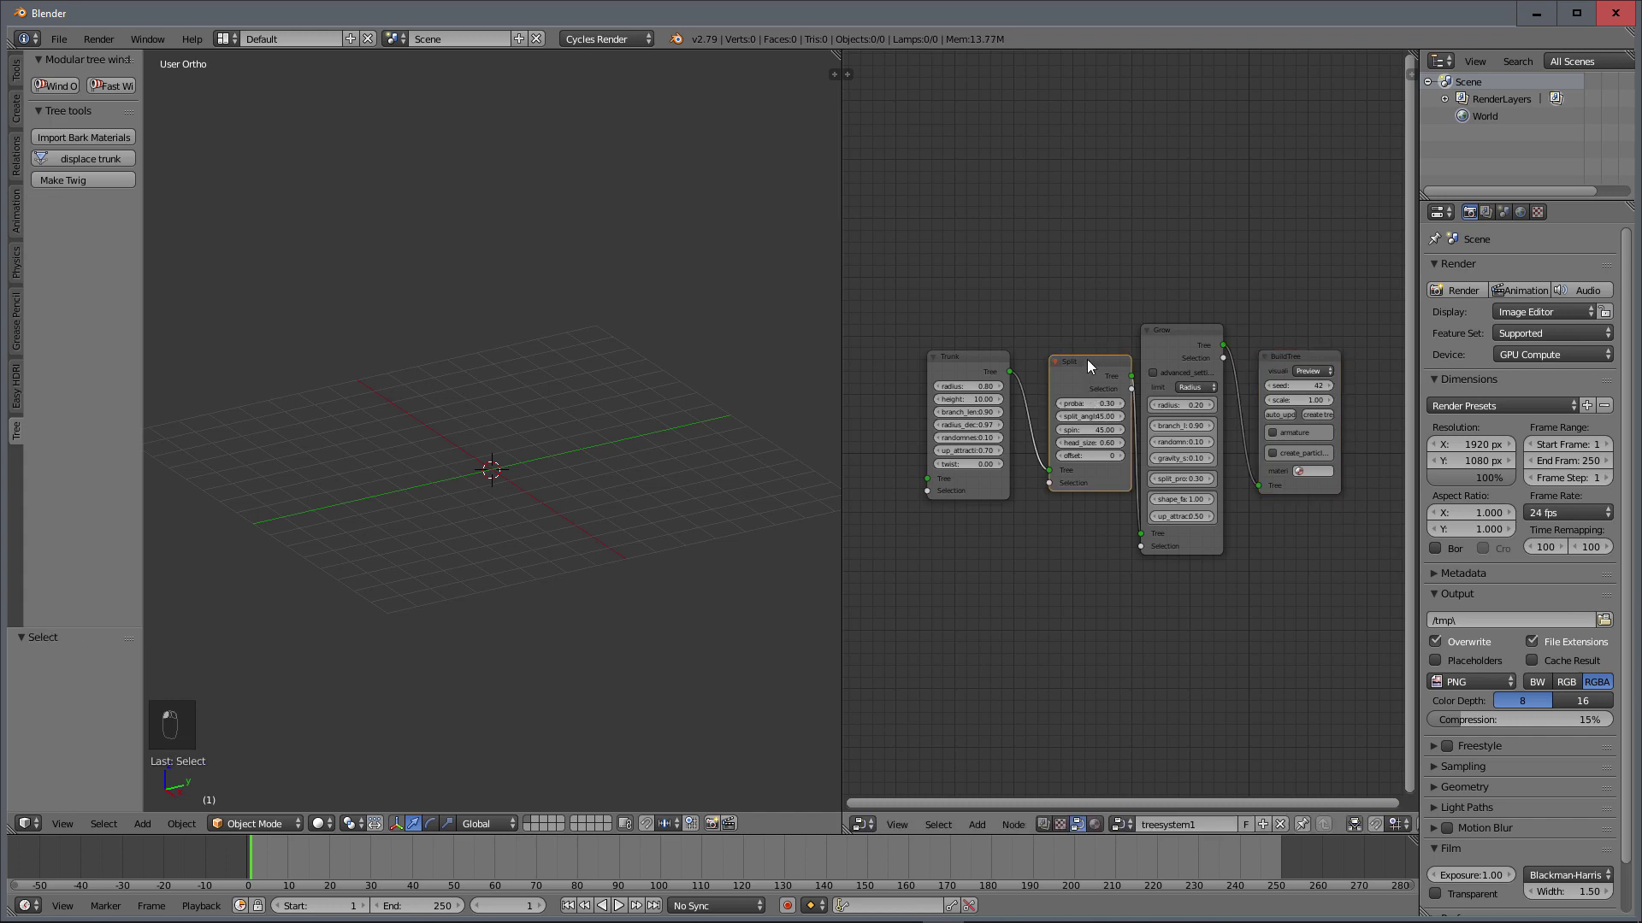
pyautogui.moveTo(1086, 359); pyautogui.dragTo(1068, 360)
# Step: Create the tree from the BuildTree node in Preview mode and view it from several sides
pyautogui.scroll(4, 1131, 510)
pyautogui.moveTo(1183, 520); pyautogui.dragTo(1167, 520, button='middle')
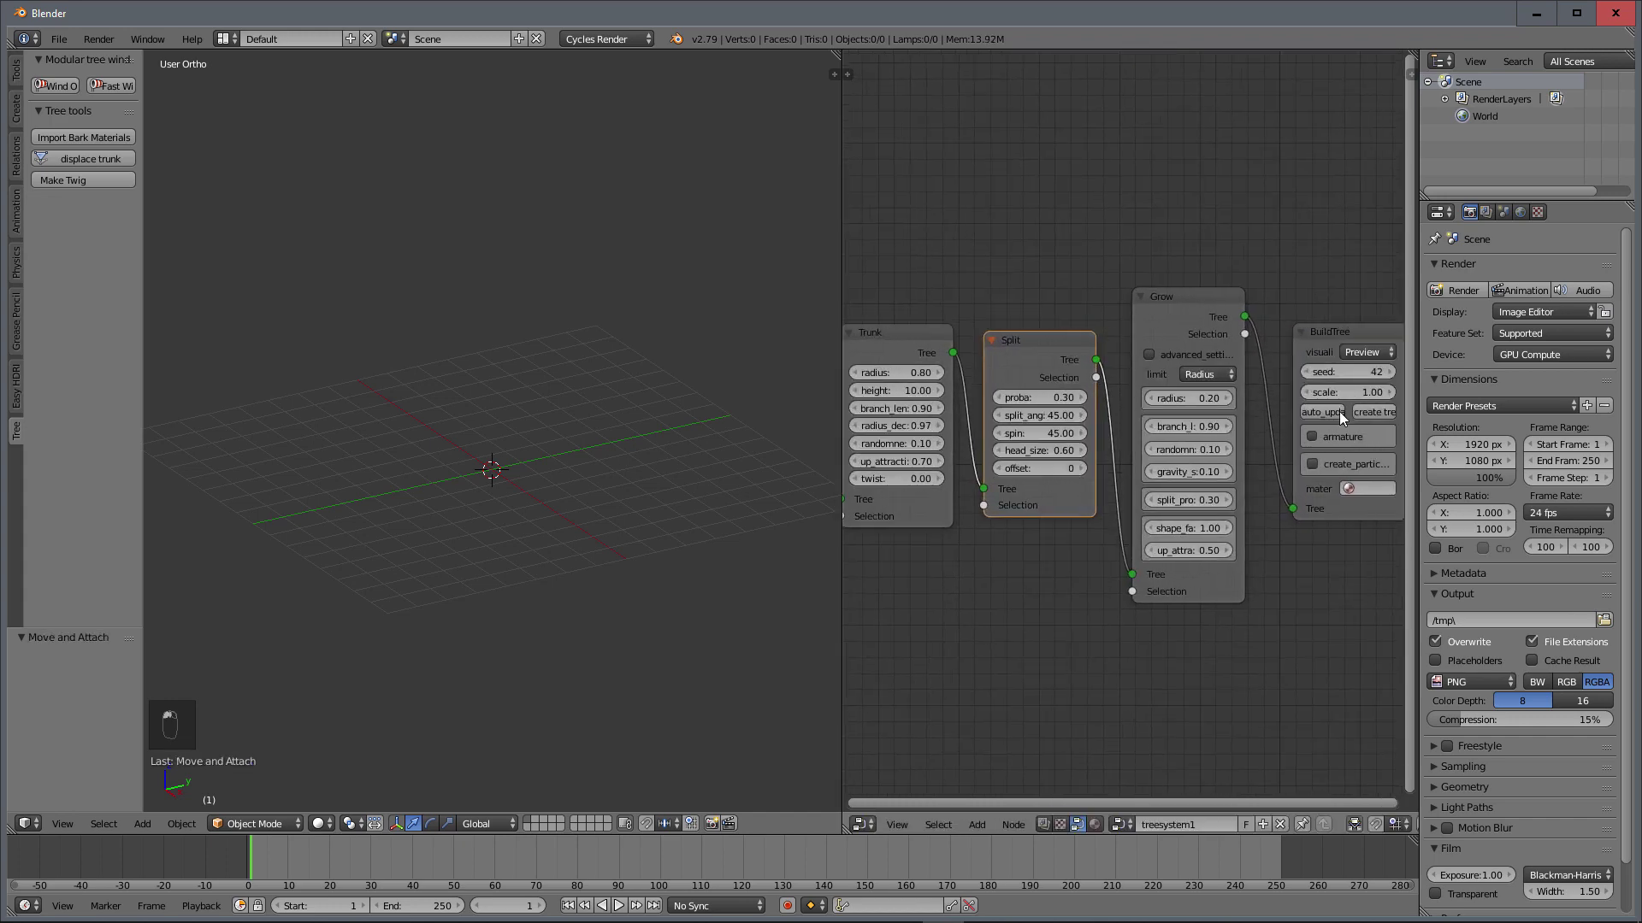
pyautogui.click(1388, 408)
pyautogui.scroll(-5, 564, 378)
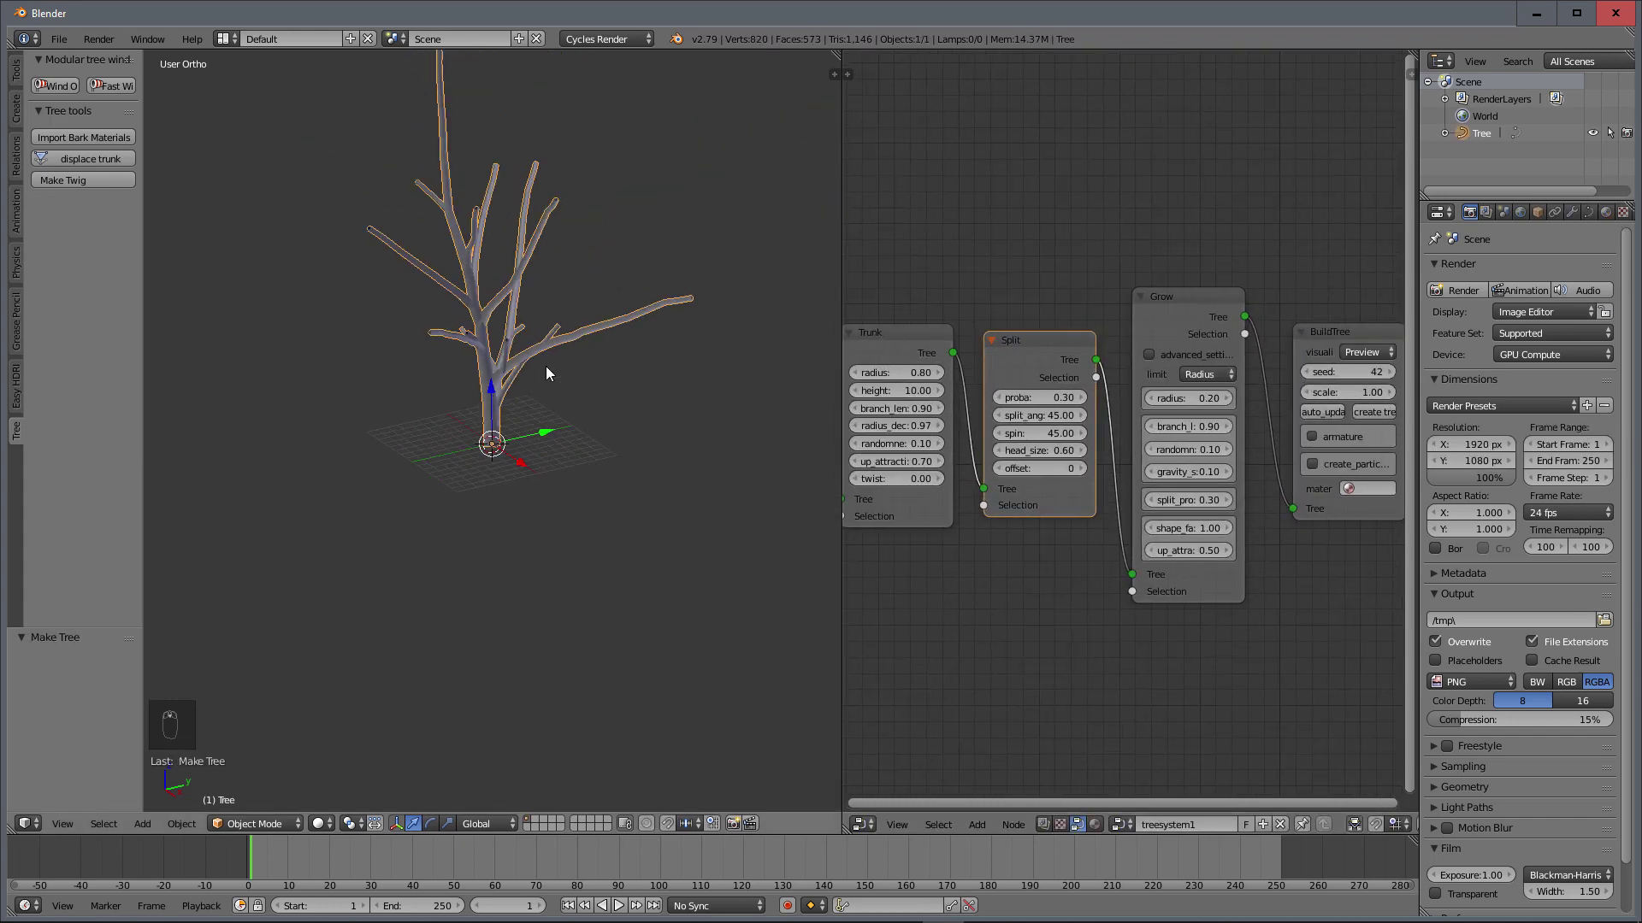
pyautogui.moveTo(548, 374); pyautogui.dragTo(647, 372, button='middle')
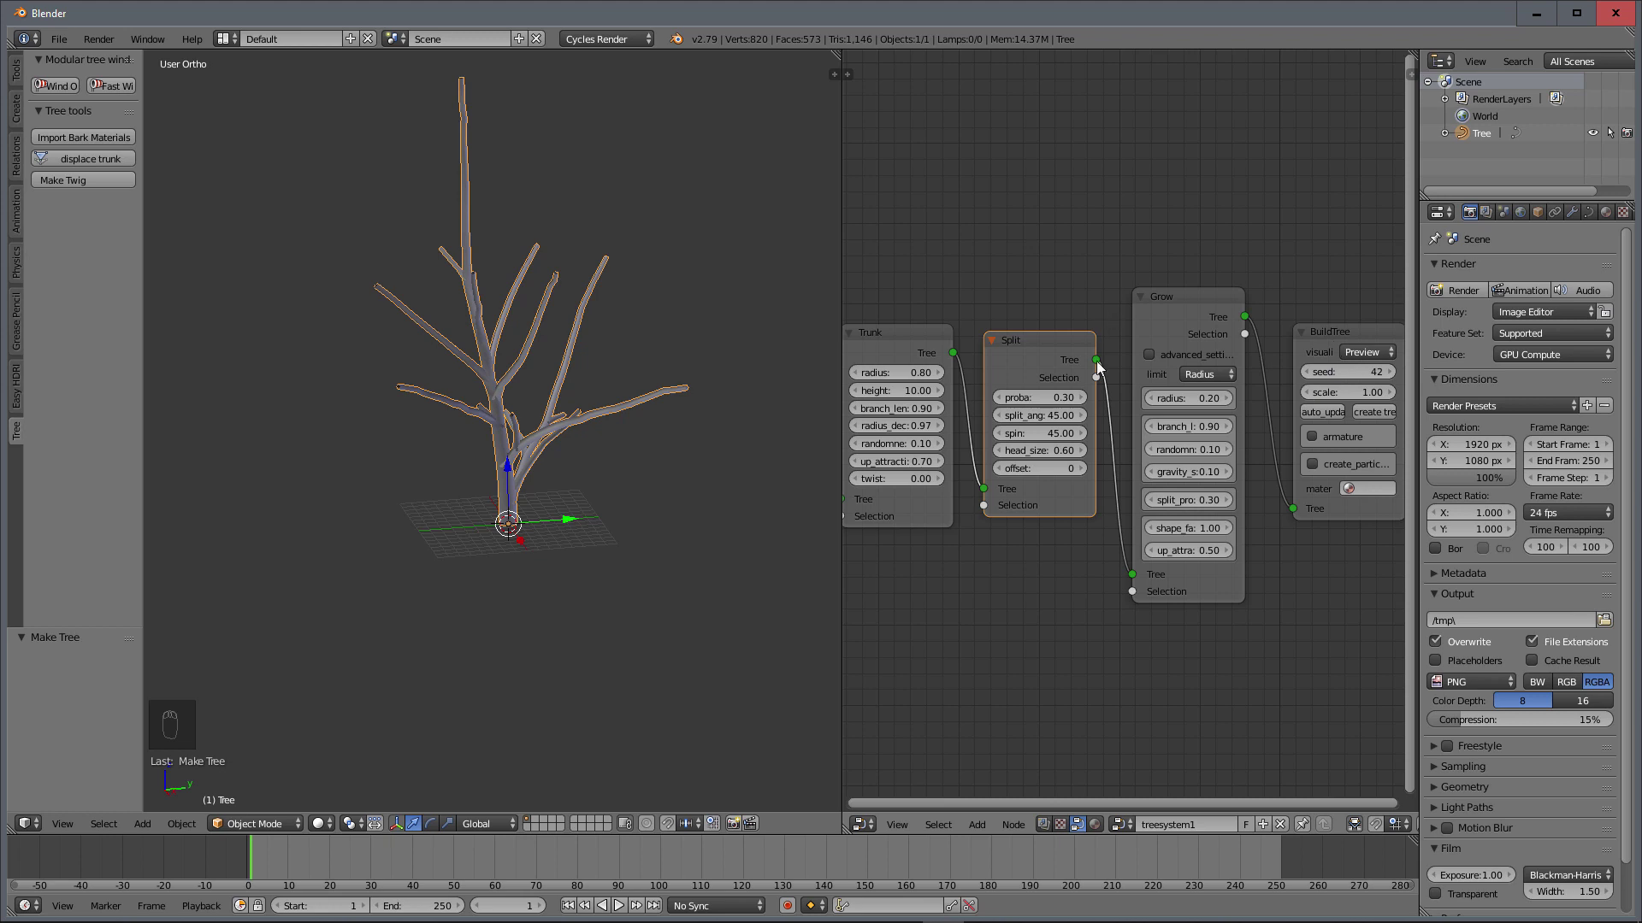
pyautogui.scroll(2, 535, 427)
pyautogui.moveTo(535, 427); pyautogui.dragTo(526, 530, button='middle')
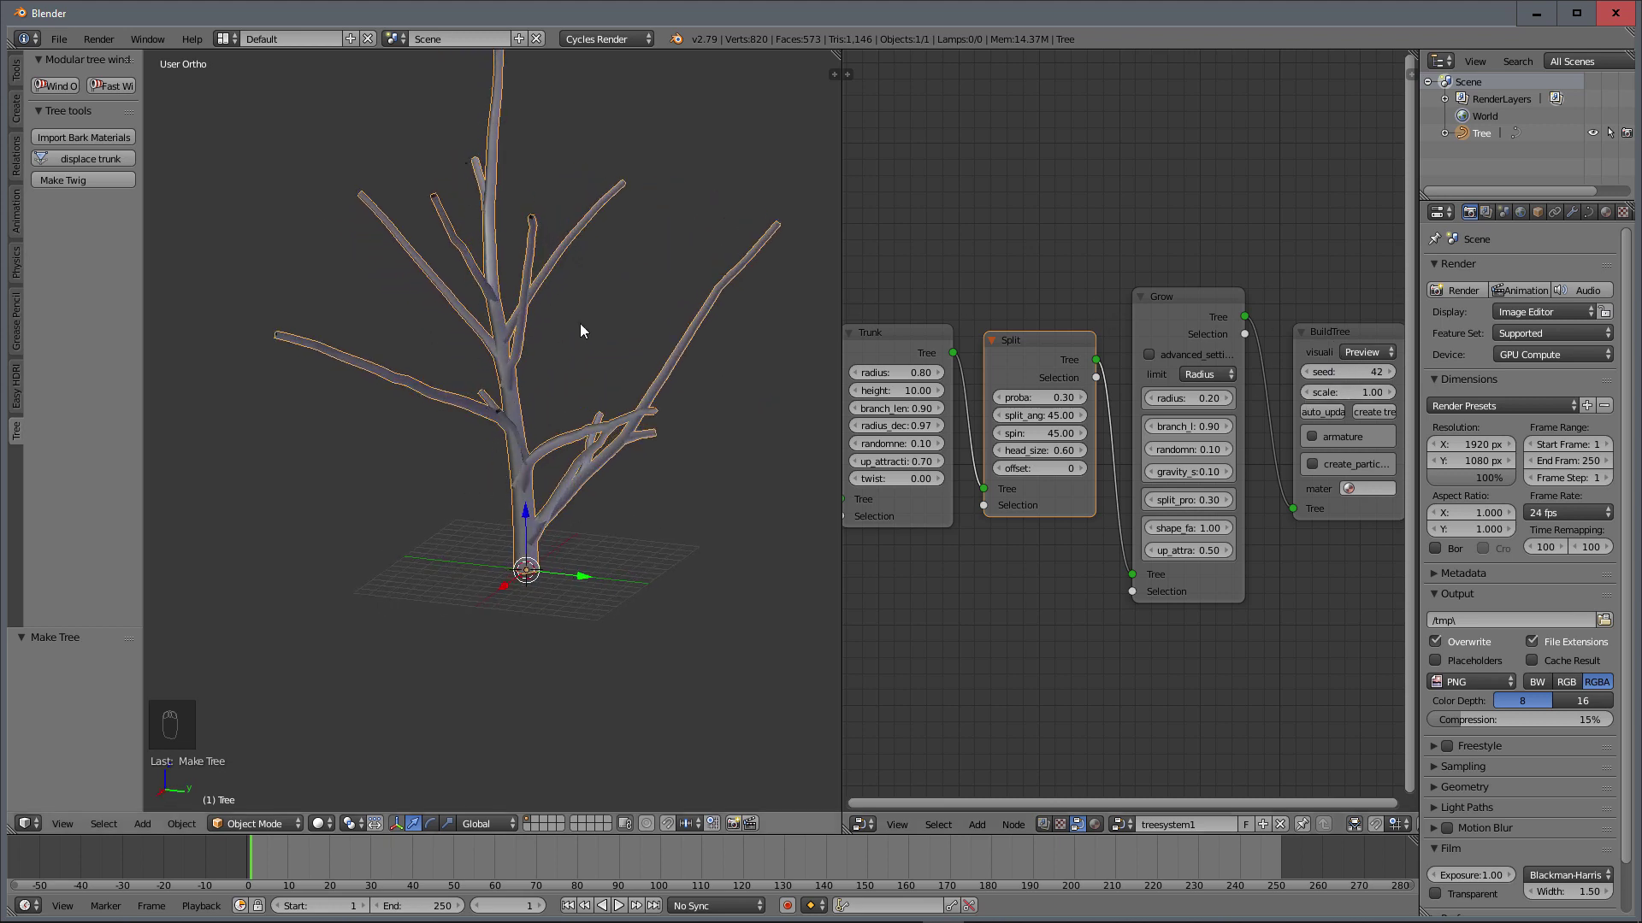
pyautogui.keyDown('shift'); pyautogui.moveTo(580, 323); pyautogui.dragTo(571, 361, button='middle'); pyautogui.keyUp('shift')
# Step: Set the BuildTree seed to 44 and regenerate the tree
pyautogui.click(1393, 373)
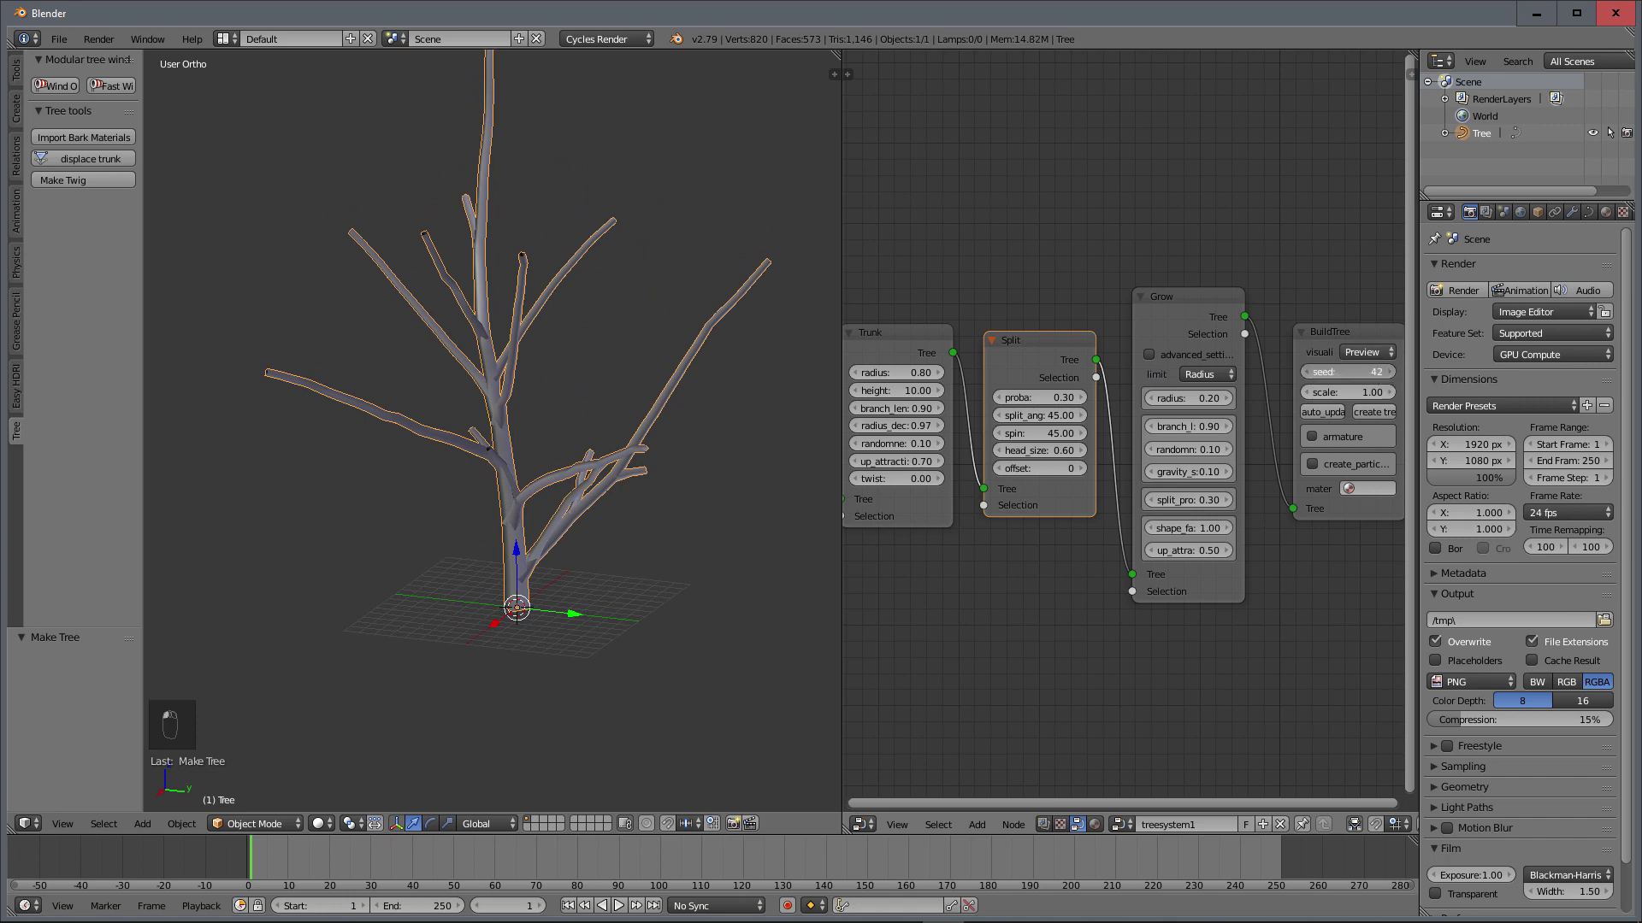
pyautogui.click(1393, 373)
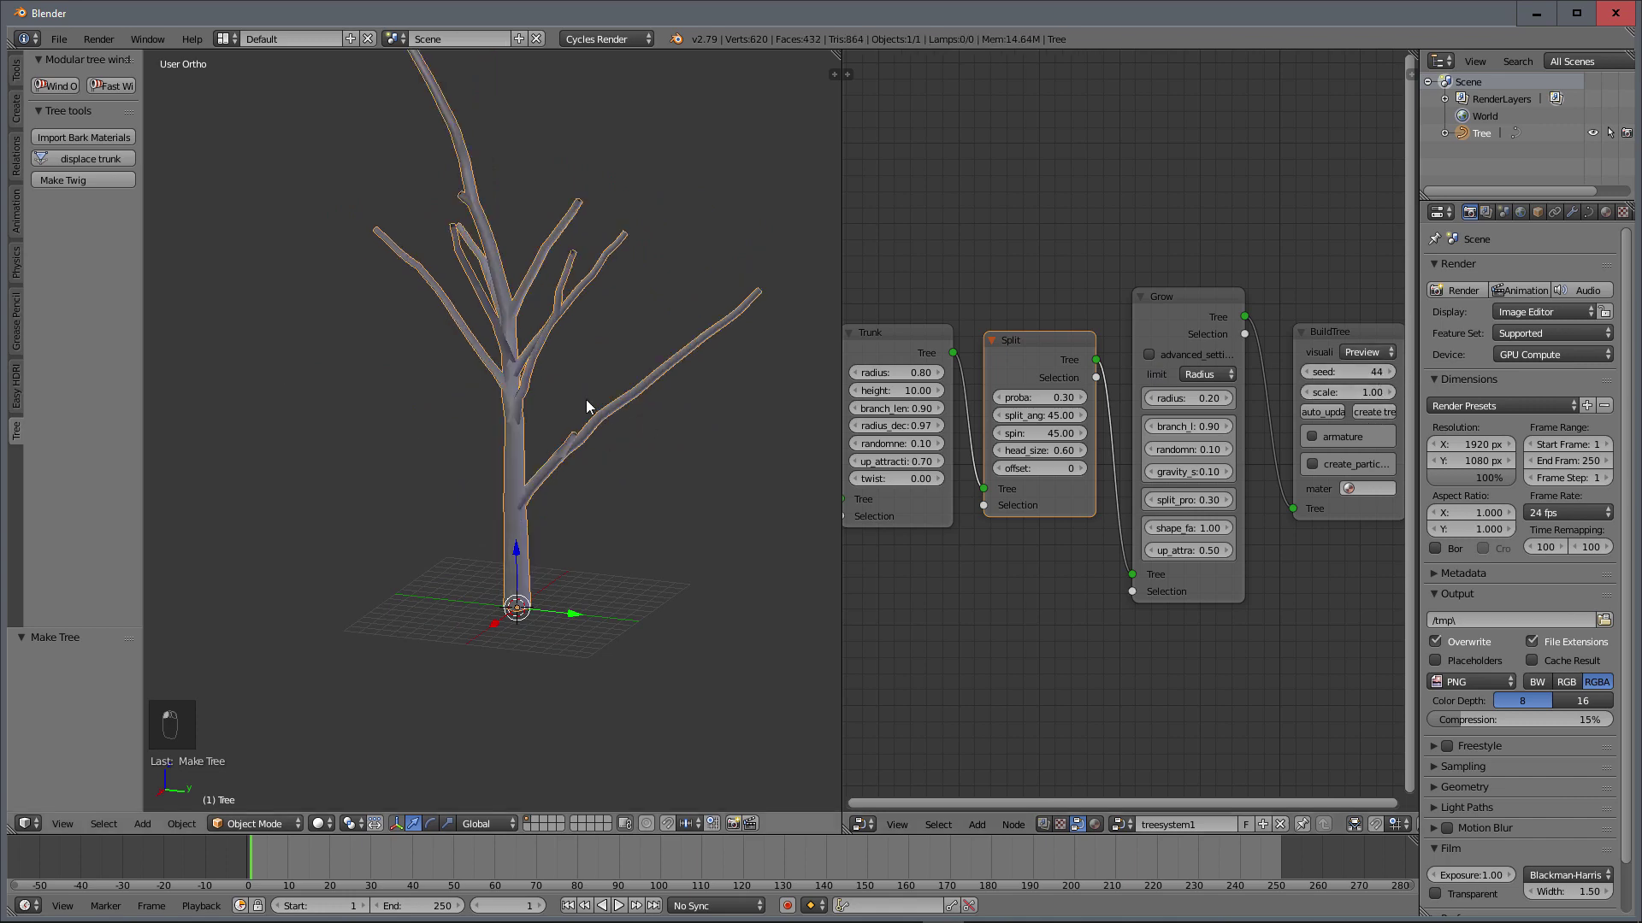
pyautogui.moveTo(590, 407); pyautogui.dragTo(608, 233, button='middle')
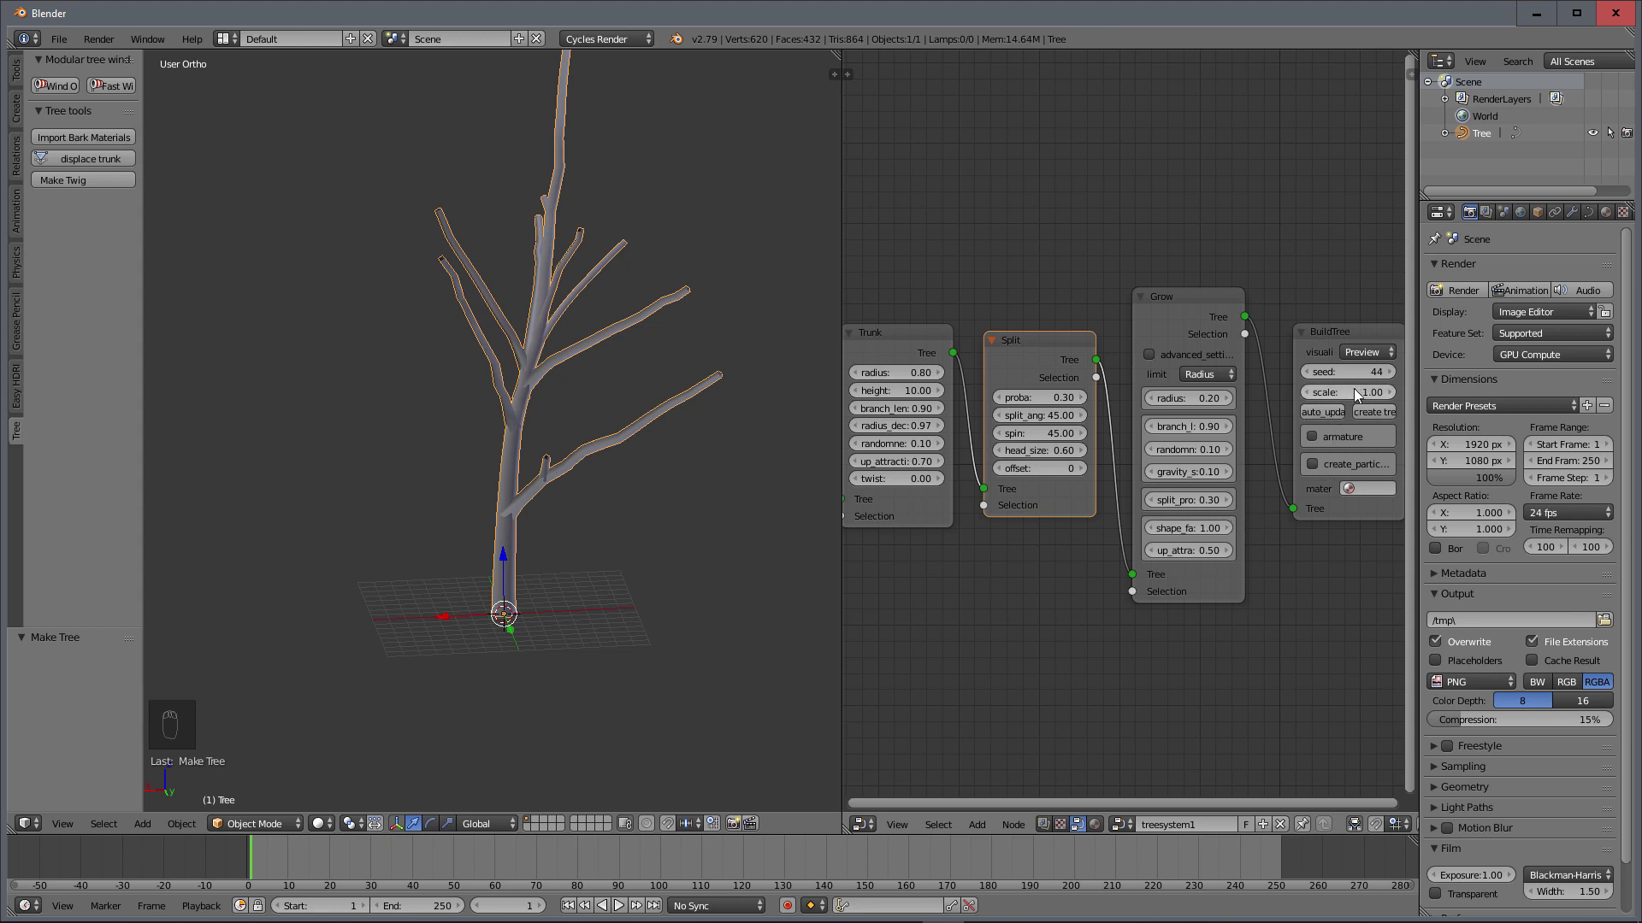
# Step: Switch the BuildTree visualisation to Final, view the tree up close, and return the setting to Preview
pyautogui.click(1368, 351)
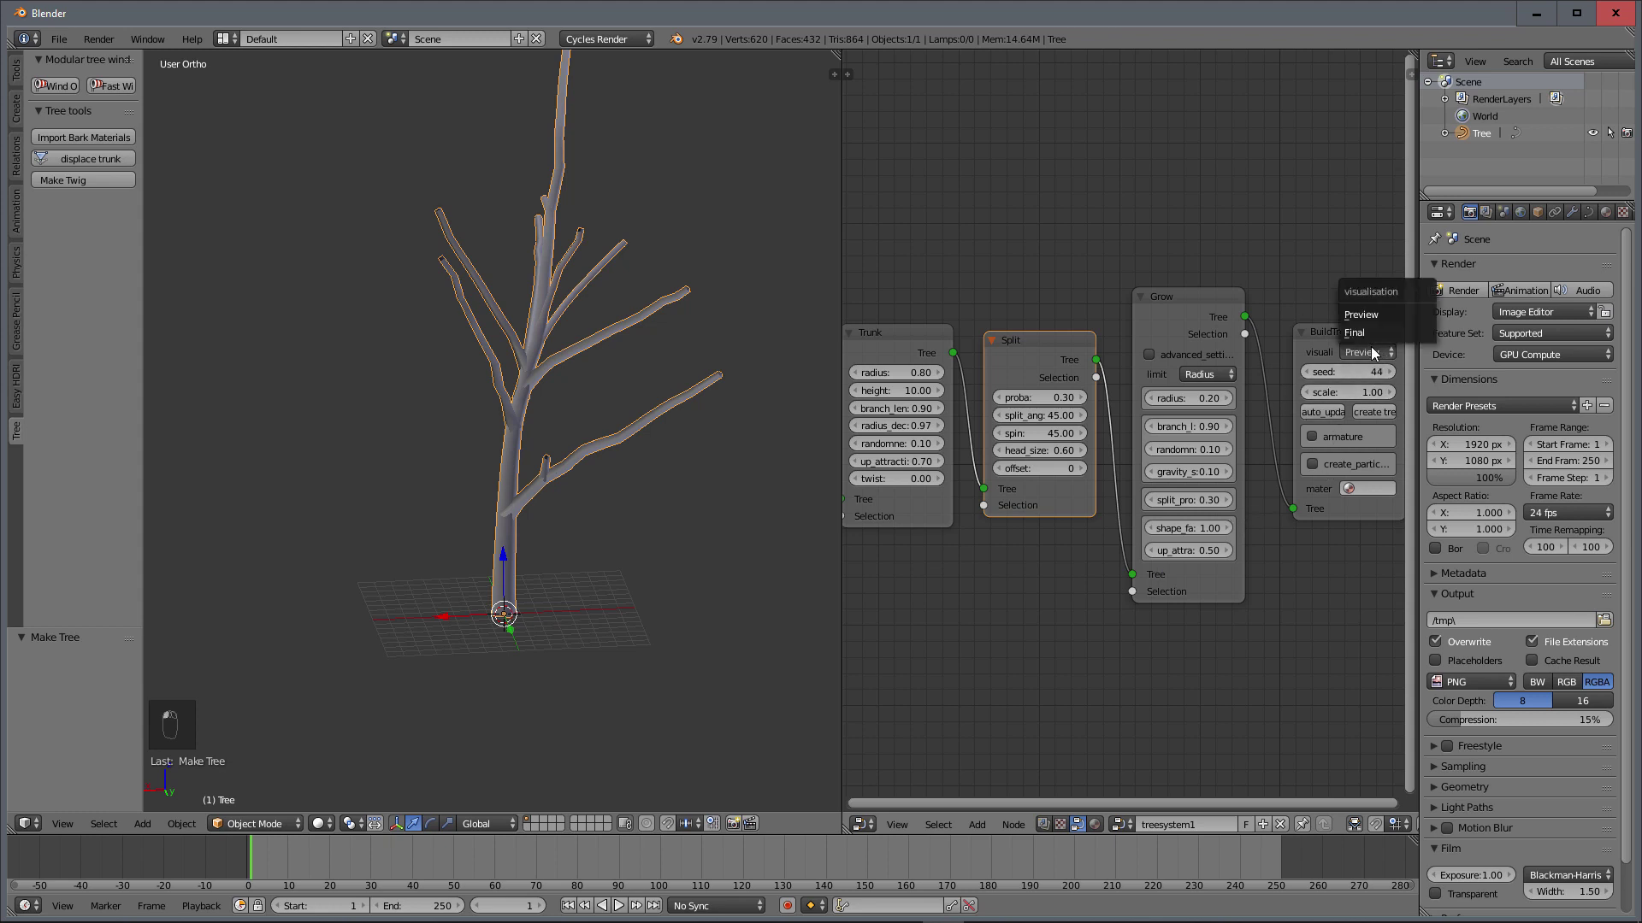
pyautogui.click(1363, 332)
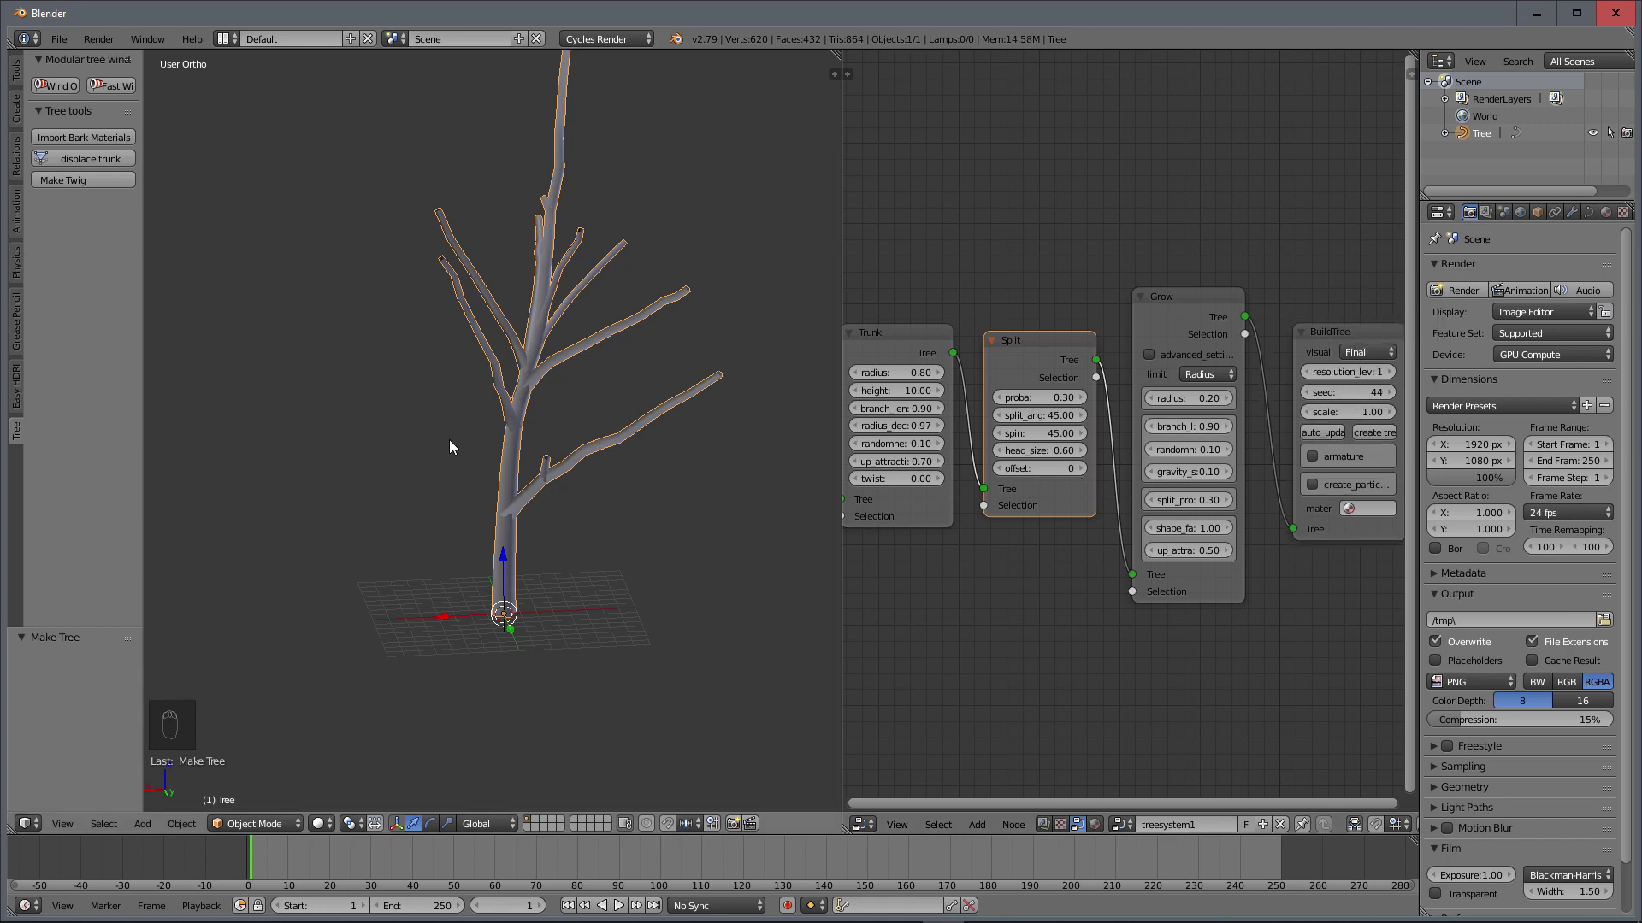
pyautogui.scroll(5, 530, 471)
pyautogui.keyDown('shift'); pyautogui.moveTo(622, 467); pyautogui.dragTo(605, 529, button='middle'); pyautogui.keyUp('shift')
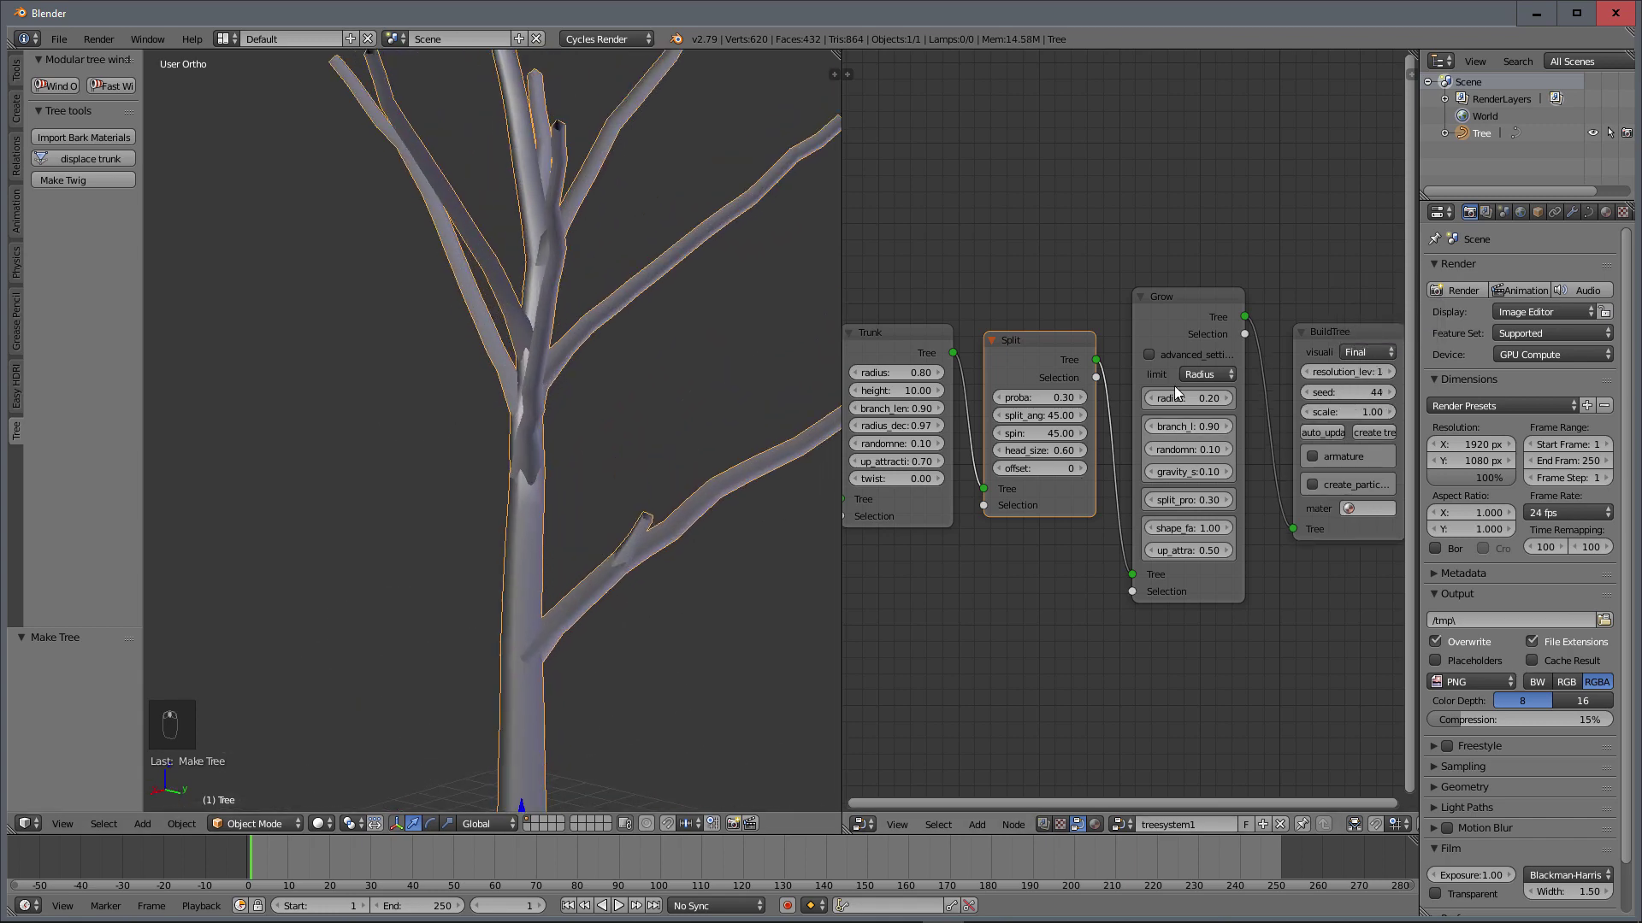
pyautogui.click(1356, 345)
pyautogui.click(1360, 330)
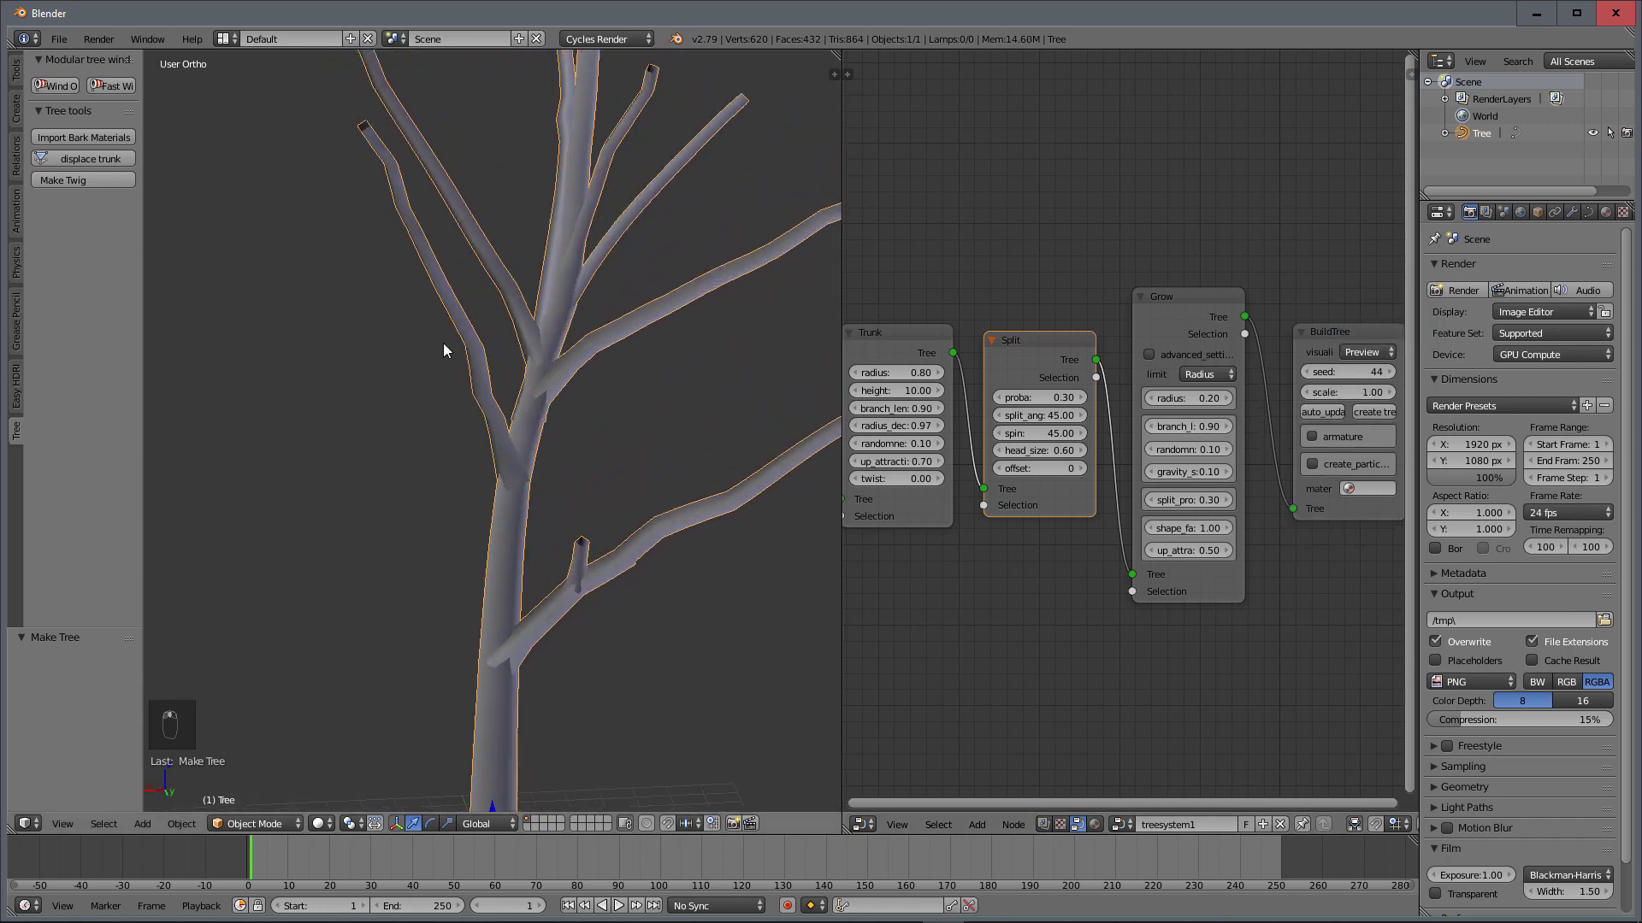
# Step: Examine how the branches join the trunk of the preview tree from several angles
pyautogui.moveTo(320, 327); pyautogui.dragTo(340, 294, button='middle')
pyautogui.moveTo(425, 608); pyautogui.dragTo(650, 549, button='middle')
pyautogui.moveTo(545, 631); pyautogui.dragTo(566, 656, button='middle')
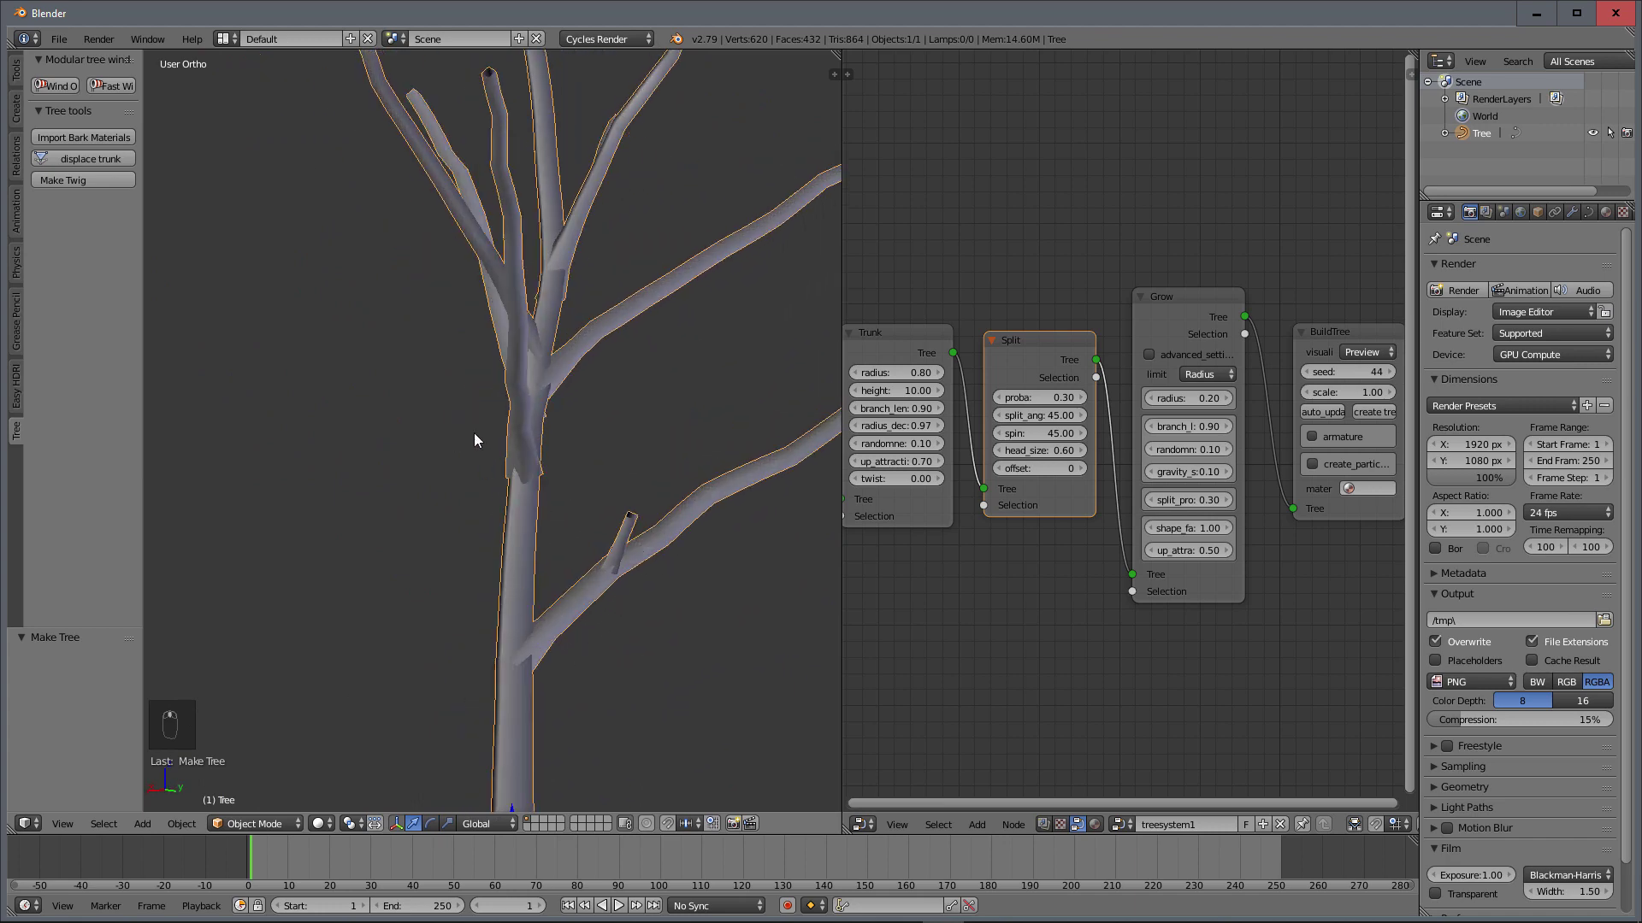
pyautogui.scroll(-5, 513, 684)
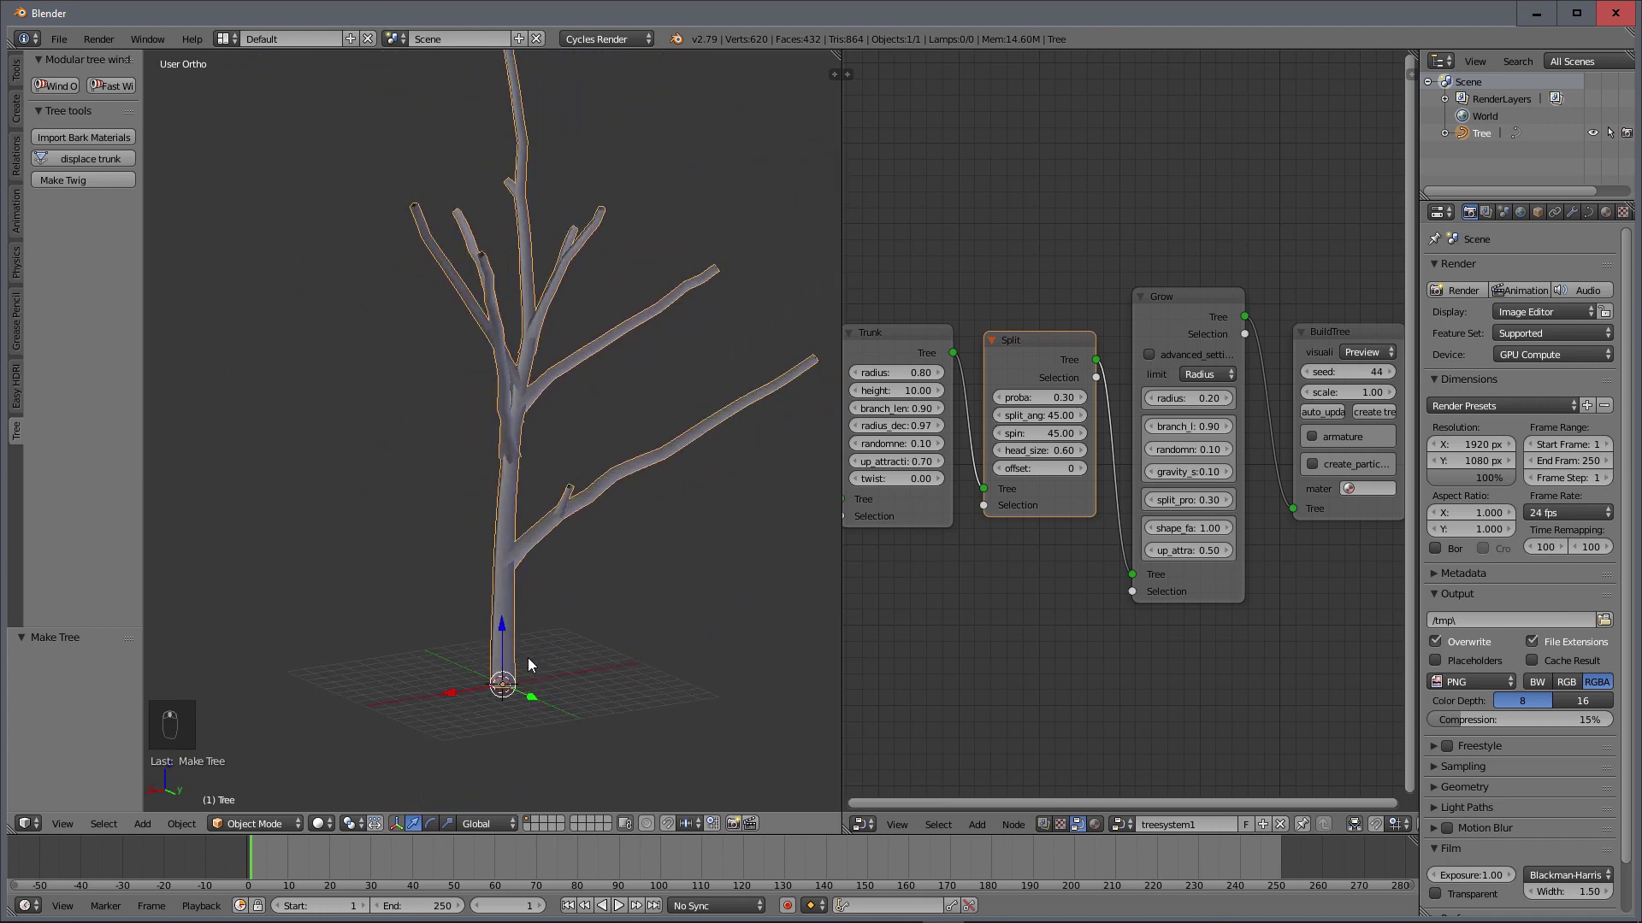
pyautogui.moveTo(529, 665); pyautogui.dragTo(552, 535, button='middle')
pyautogui.scroll(1, 554, 542)
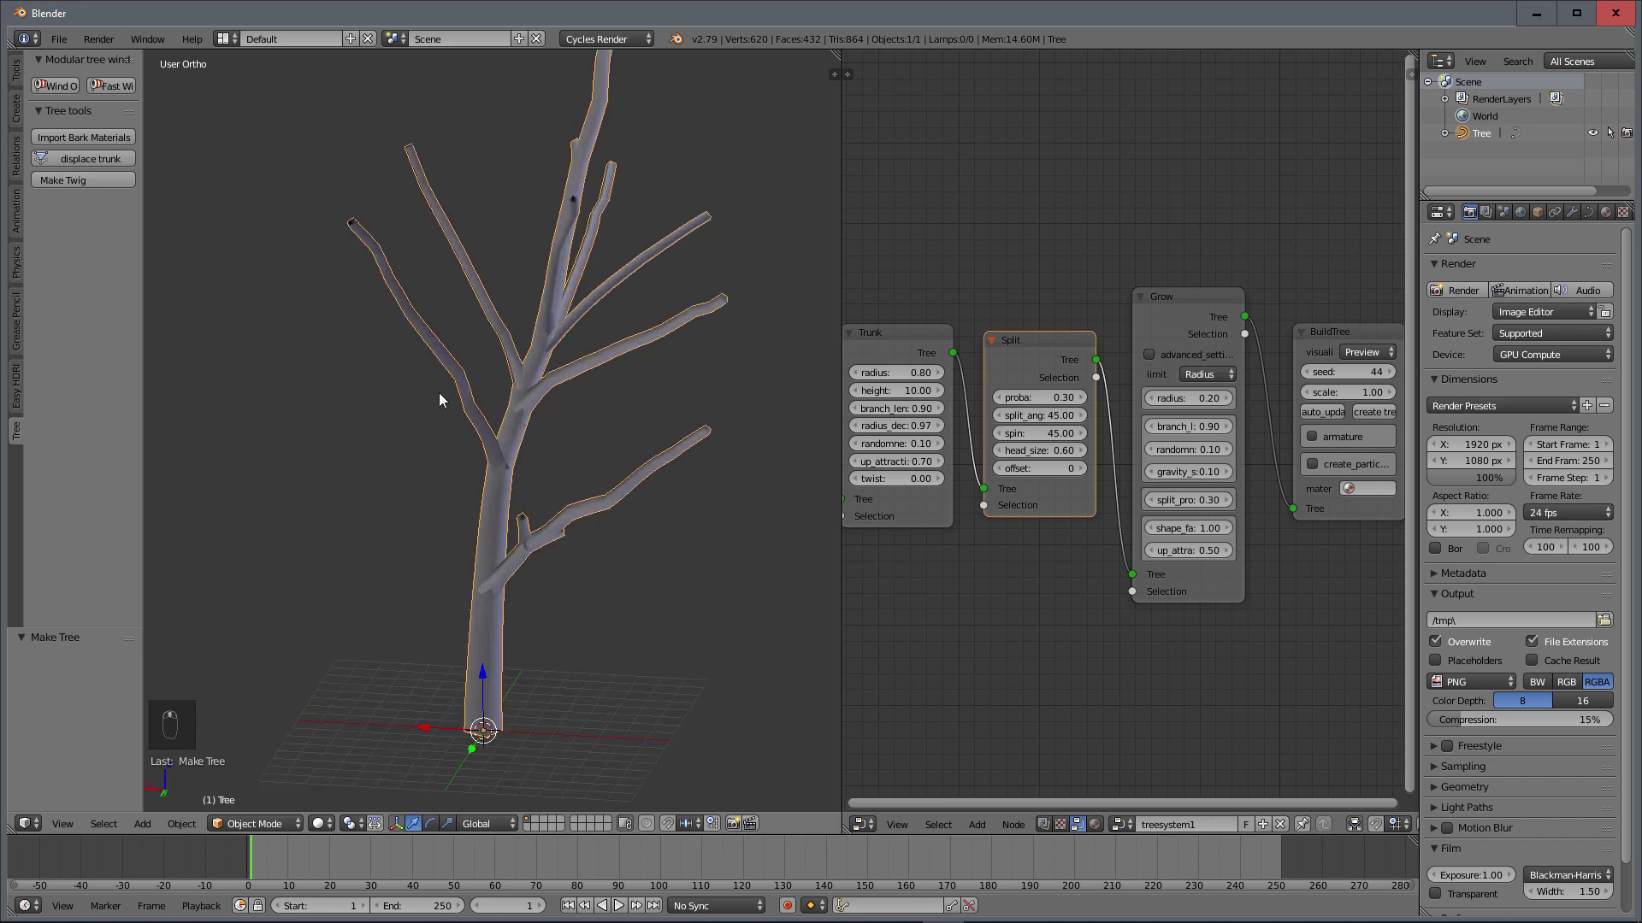
# Step: Set the BuildTree visualisation to Final, regenerate the tree and inspect its branch joints
pyautogui.click(1371, 351)
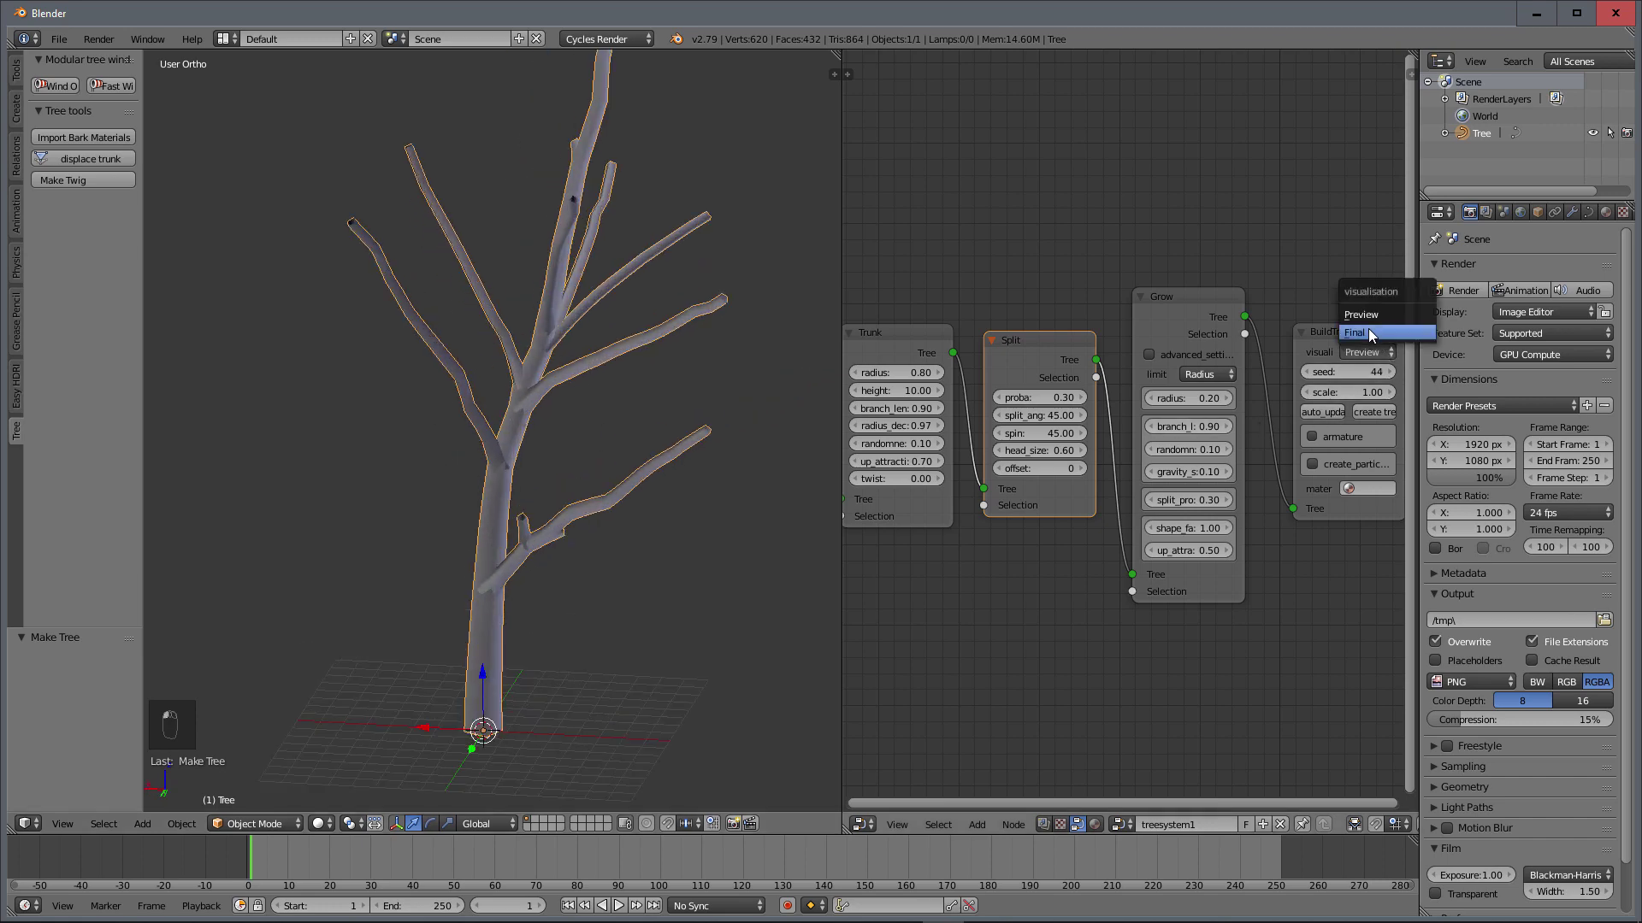
pyautogui.click(1368, 329)
pyautogui.click(1378, 434)
pyautogui.moveTo(612, 483); pyautogui.dragTo(718, 434, button='middle')
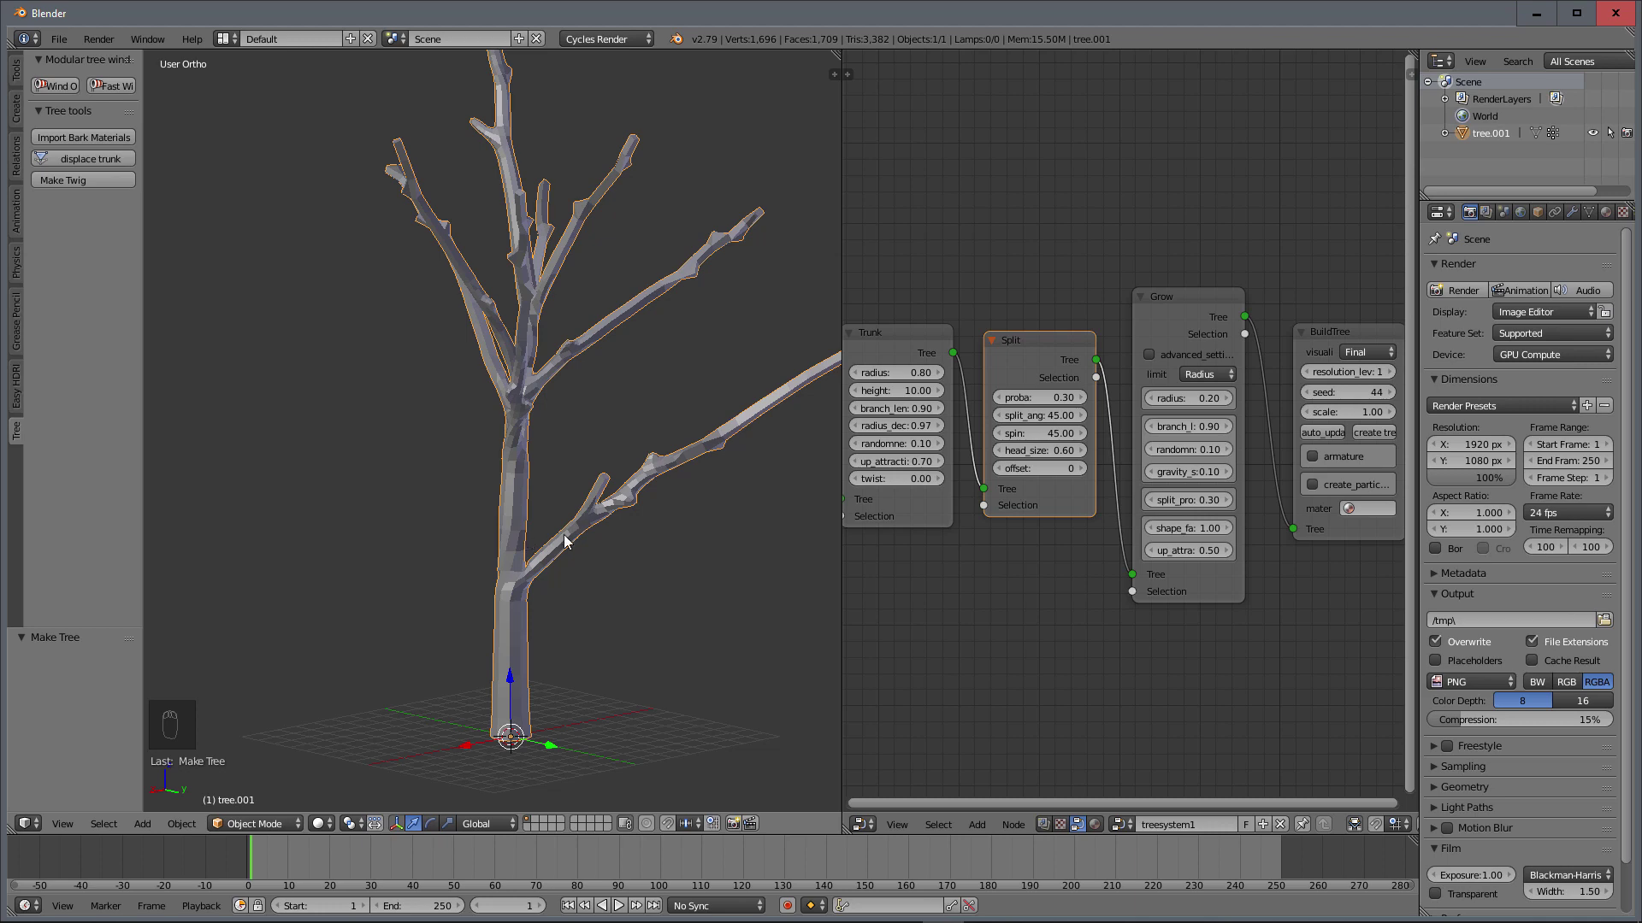
pyautogui.moveTo(458, 407); pyautogui.dragTo(538, 432, button='middle')
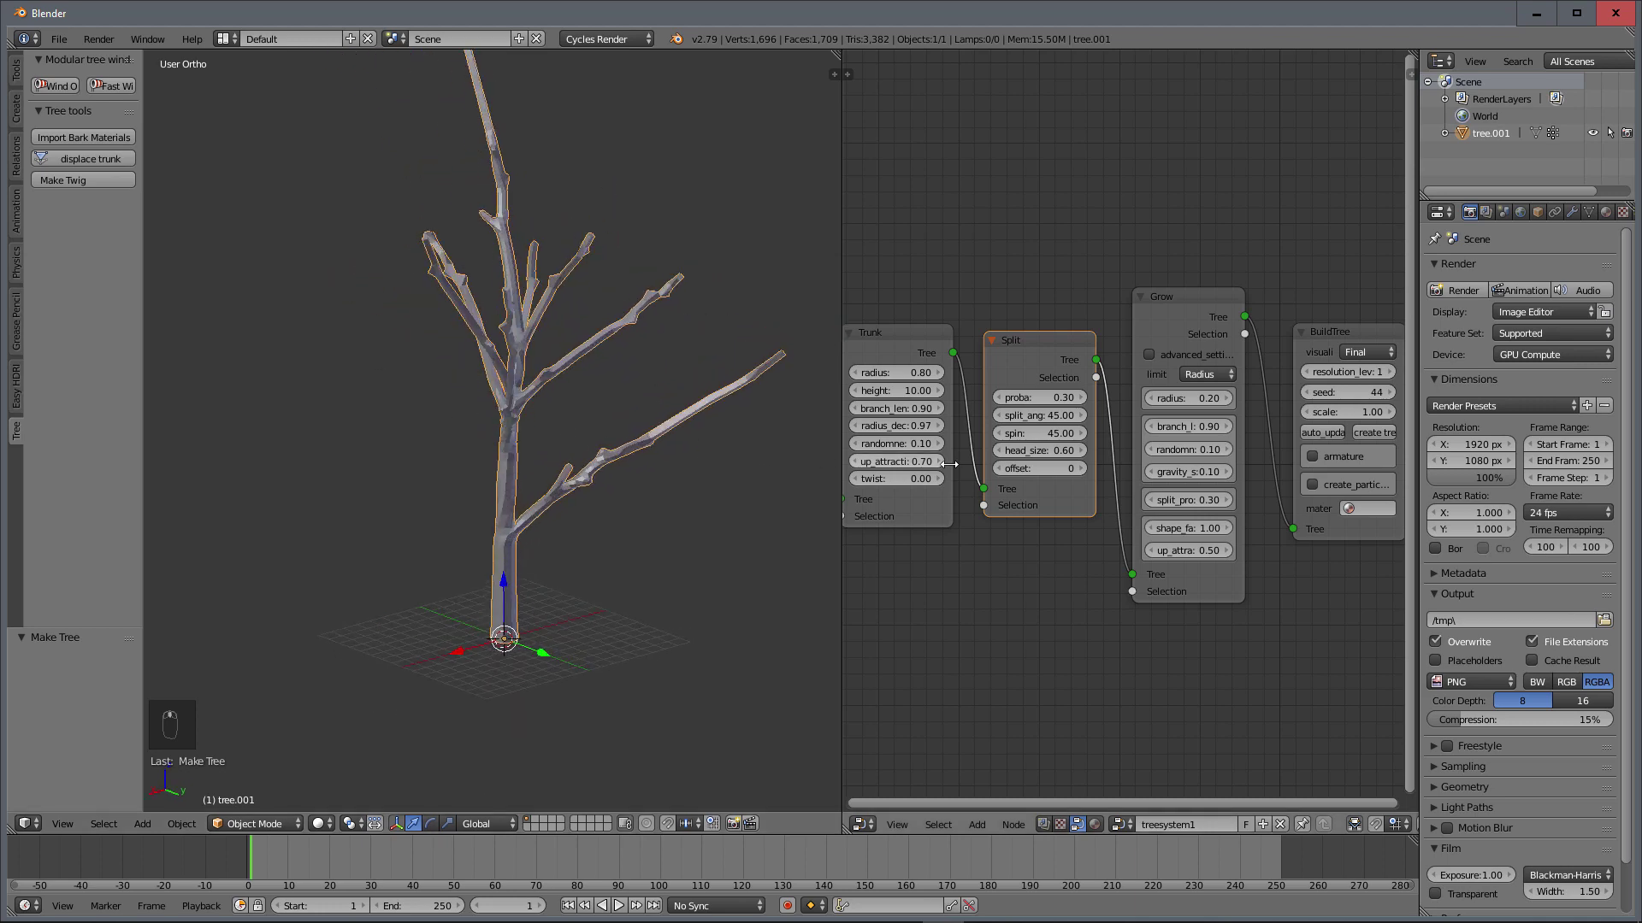
# Step: Set the BuildTree visualisation back to Preview and regenerate the tree
pyautogui.click(1375, 352)
pyautogui.click(1369, 319)
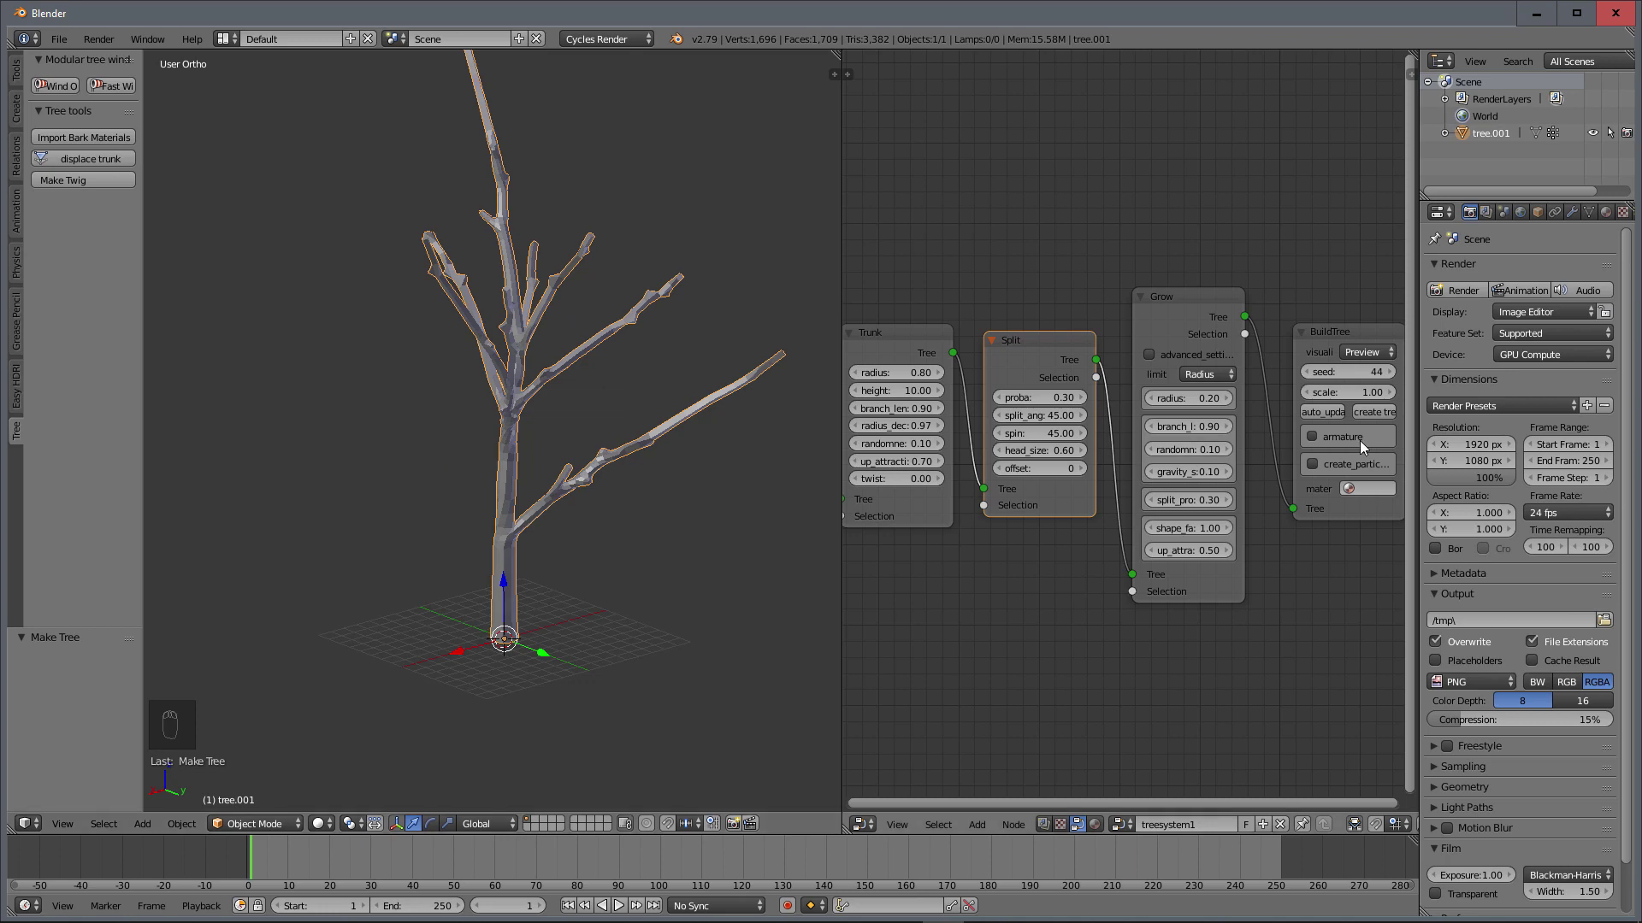
pyautogui.click(1379, 412)
pyautogui.moveTo(676, 431); pyautogui.dragTo(638, 429, button='middle')
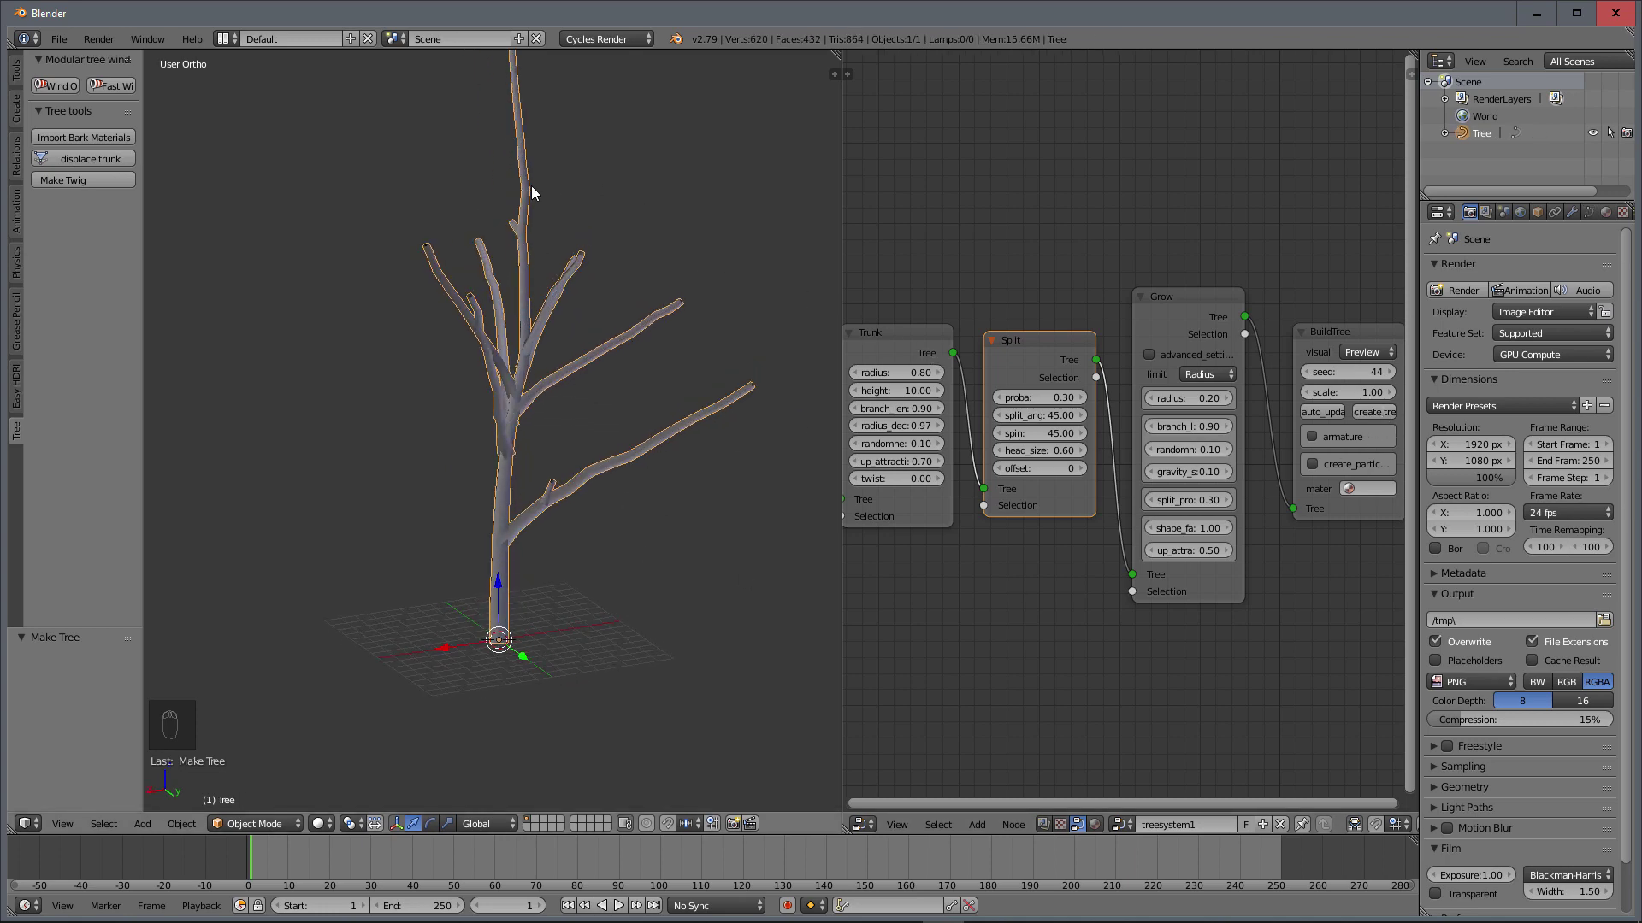
pyautogui.moveTo(721, 490)
pyautogui.mouseDown(button='middle')
pyautogui.moveTo(615, 293)
pyautogui.moveTo(385, 268)
pyautogui.mouseUp(button='middle')
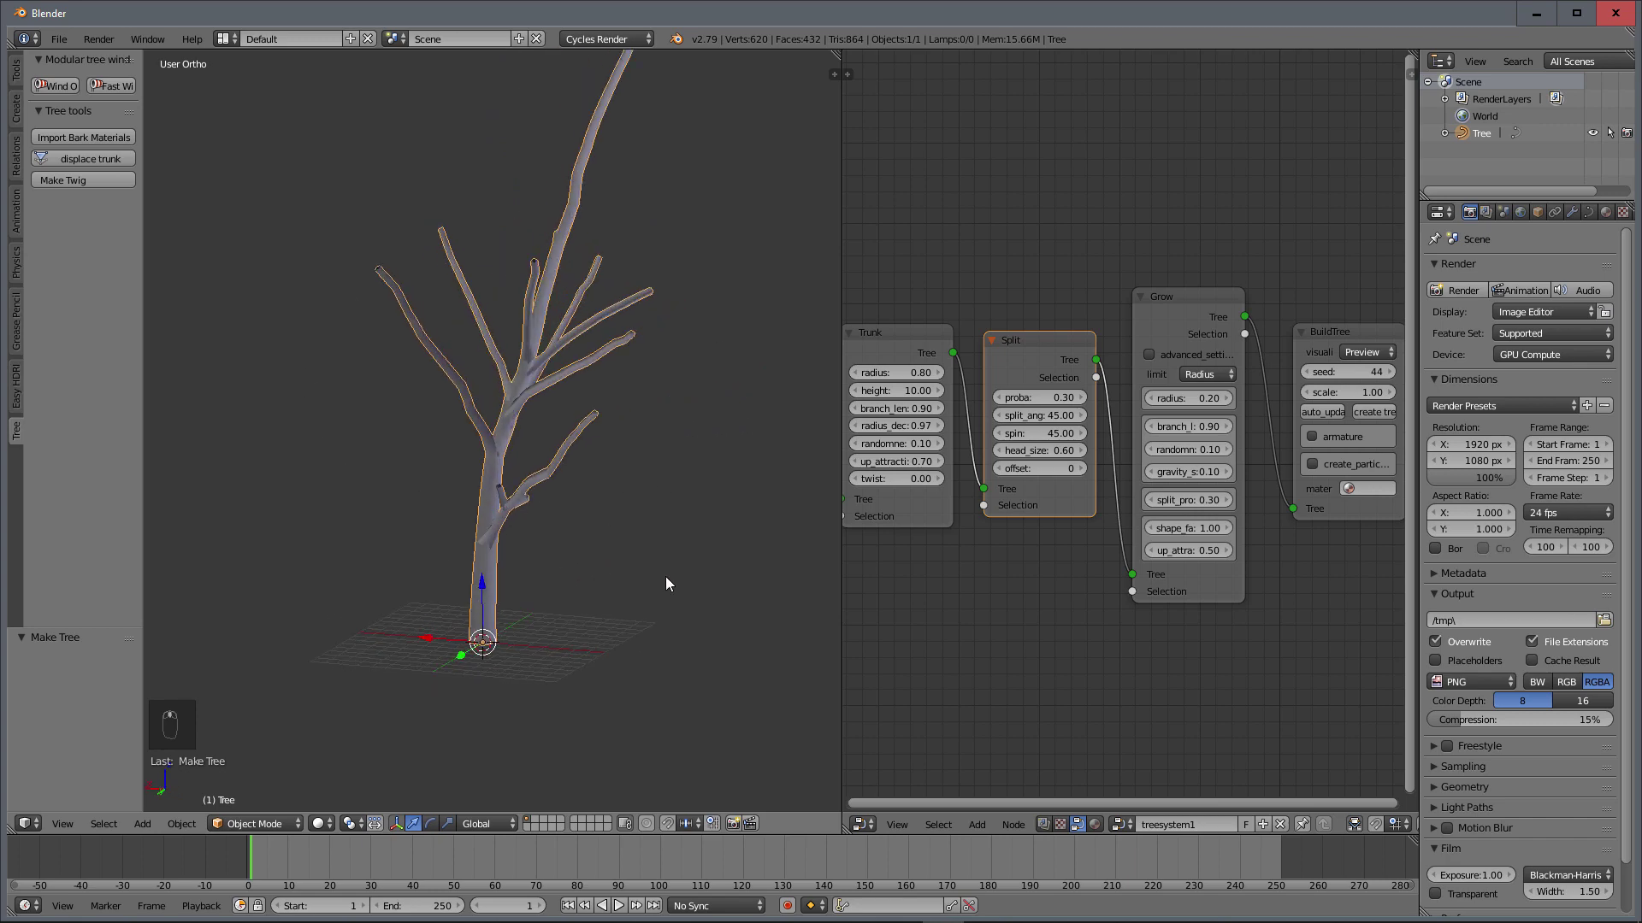
# Step: Set the BuildTree seed to 42 and regenerate the preview tree
pyautogui.click(1312, 371)
pyautogui.click(1313, 371)
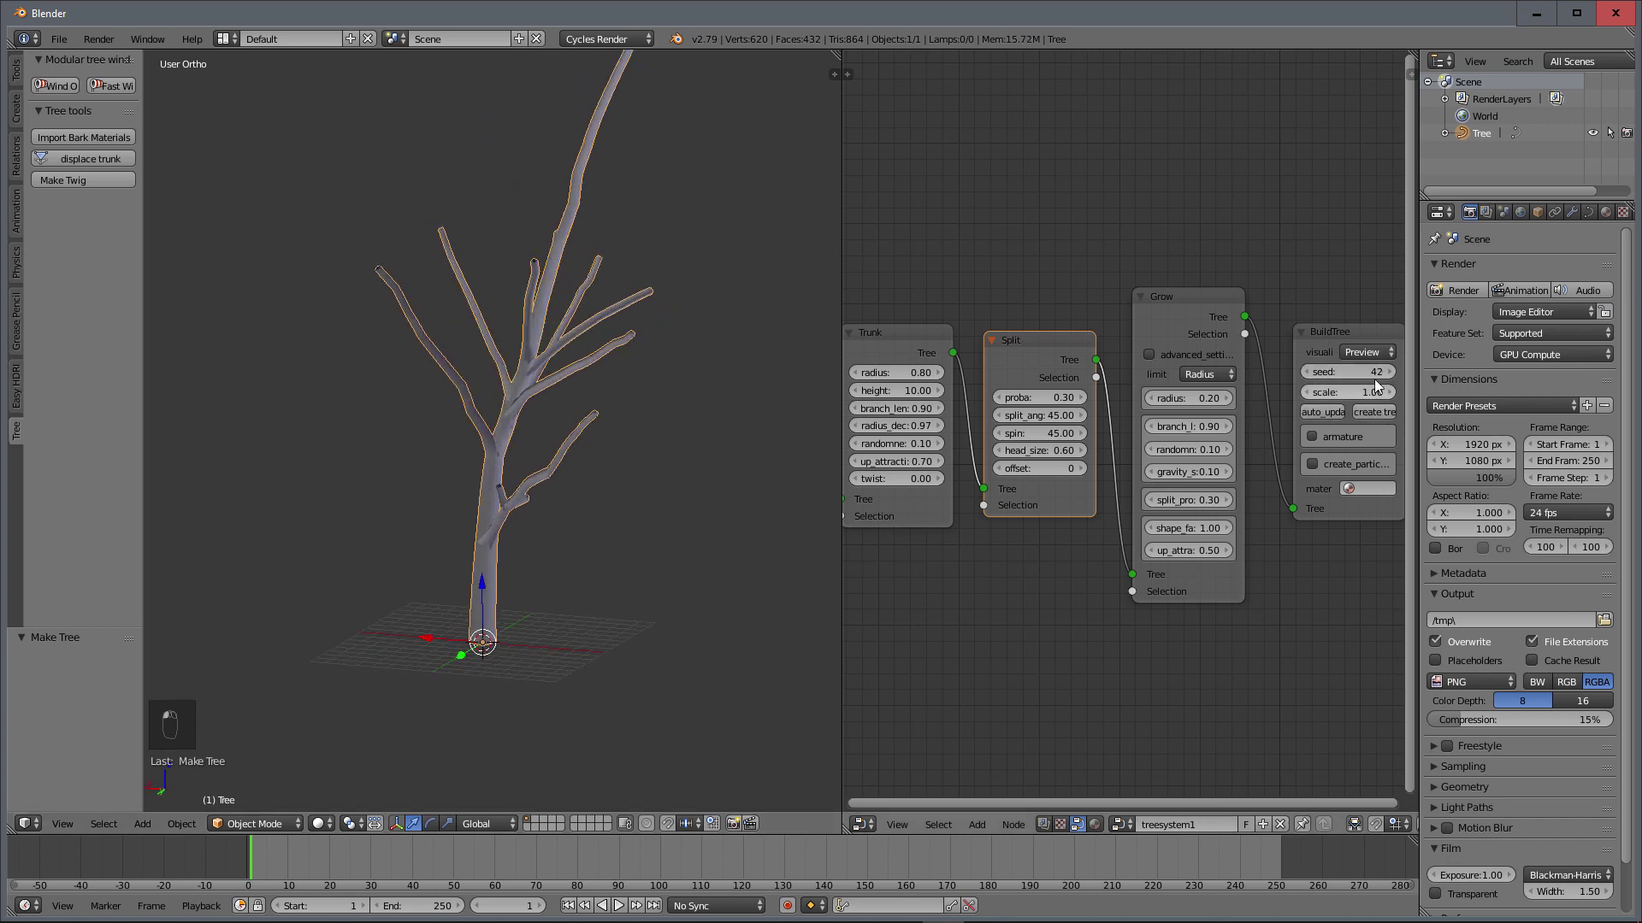
pyautogui.click(1376, 413)
pyautogui.moveTo(761, 473); pyautogui.dragTo(641, 466, button='middle')
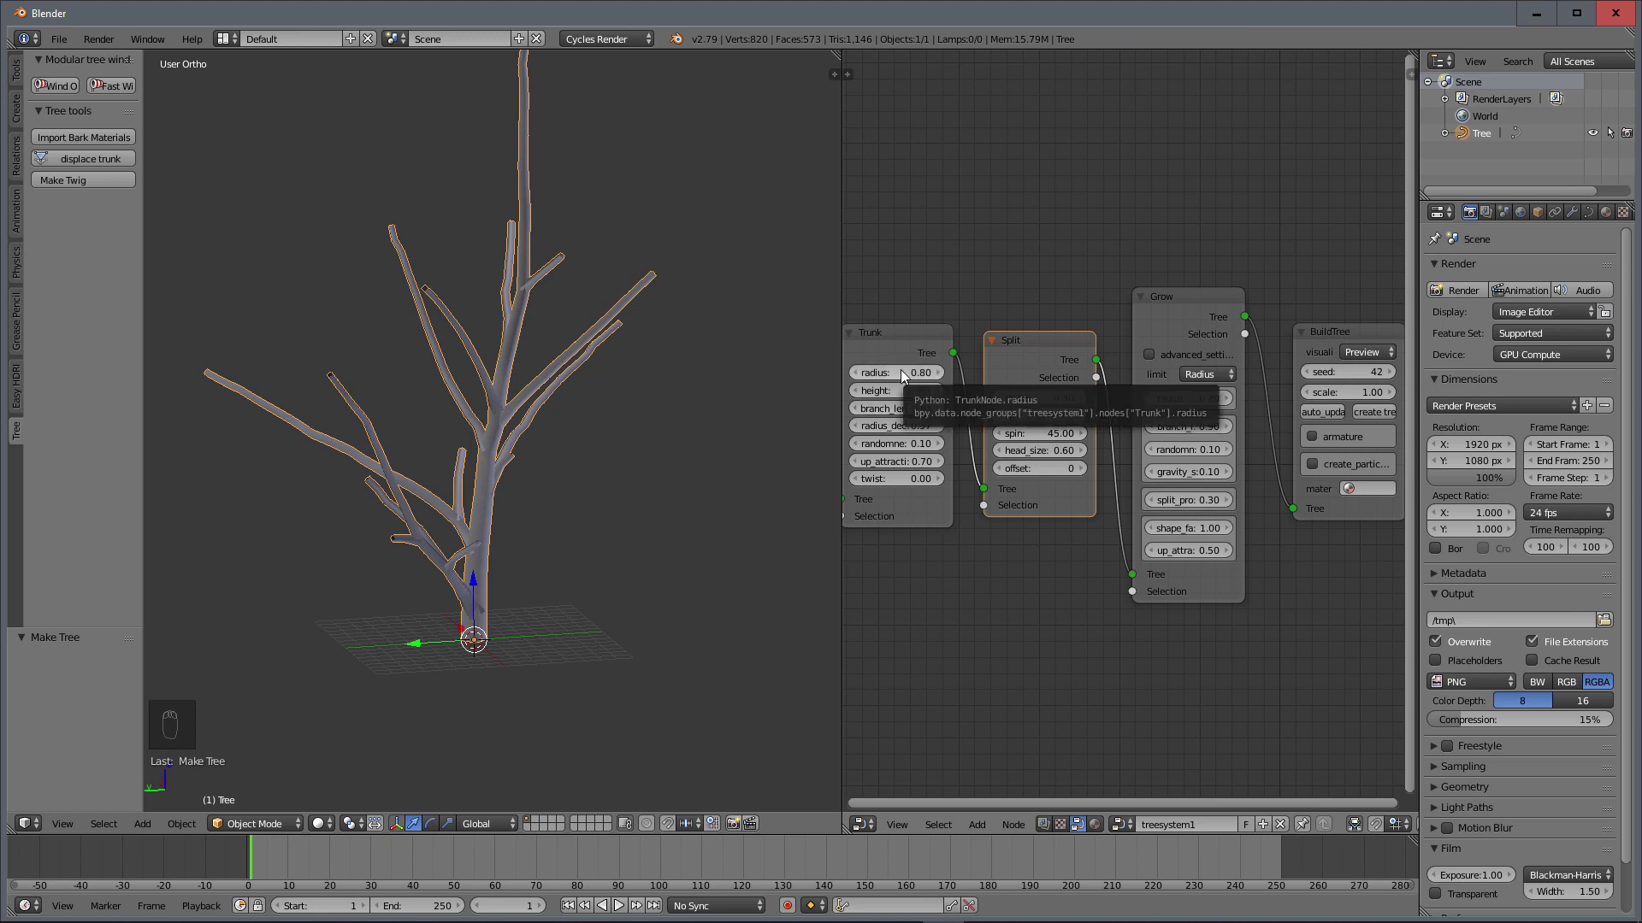
# Step: Set the Trunk node's radius to 1.2, regenerate the tree and inspect it from several angles
pyautogui.moveTo(552, 384); pyautogui.dragTo(496, 385, button='middle')
pyautogui.click(927, 372)
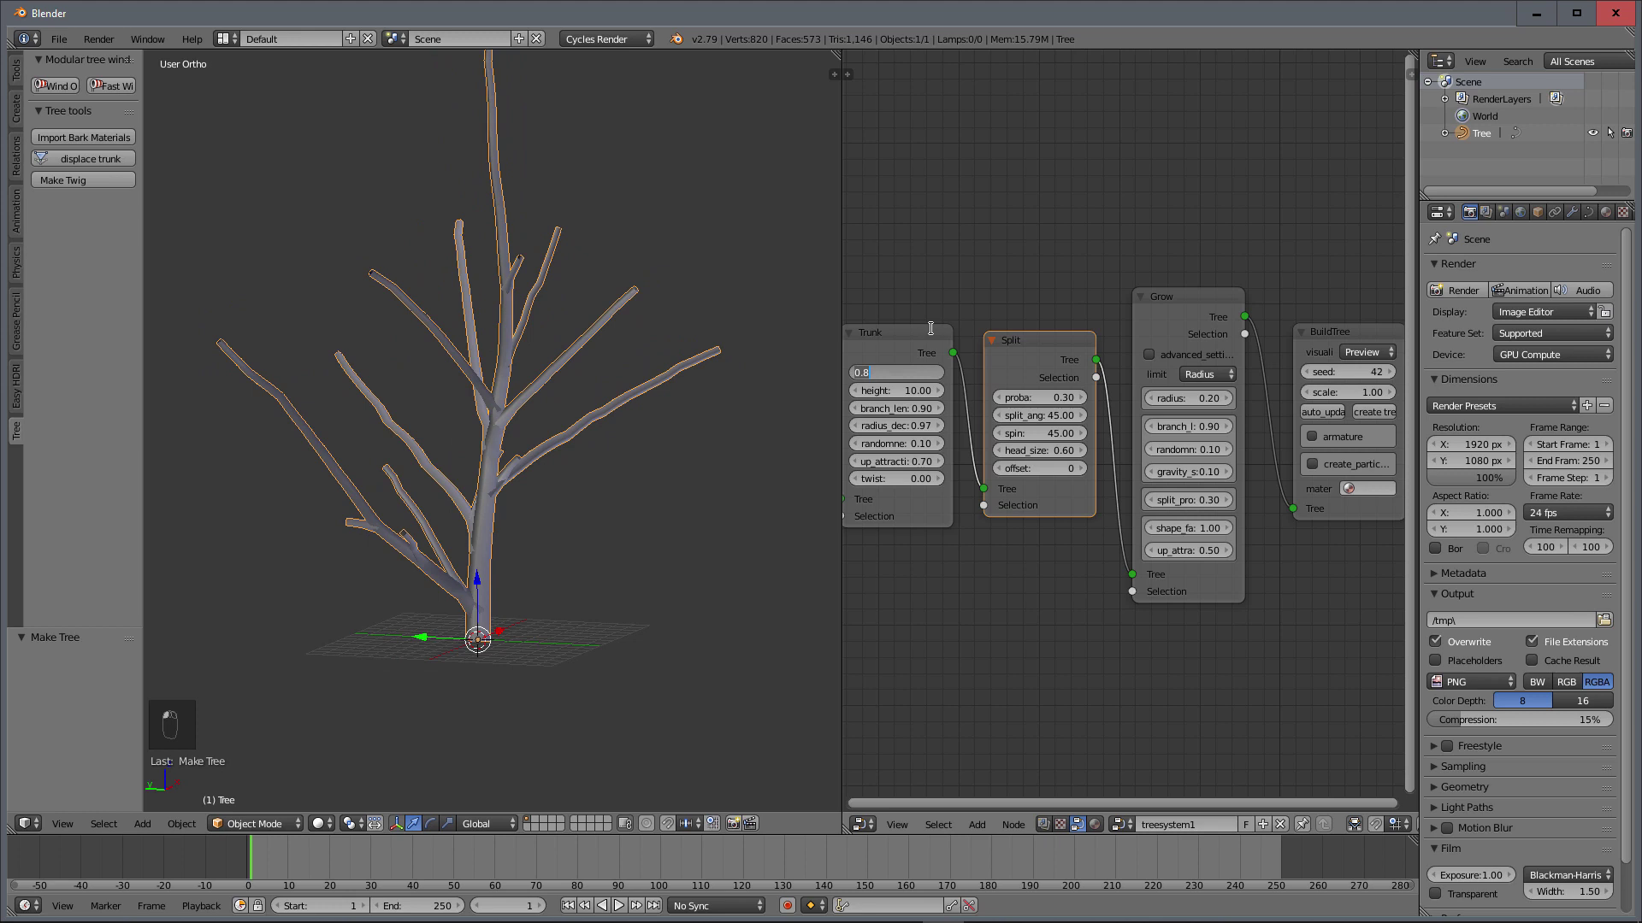
pyautogui.write('1.2')
pyautogui.press('Return')
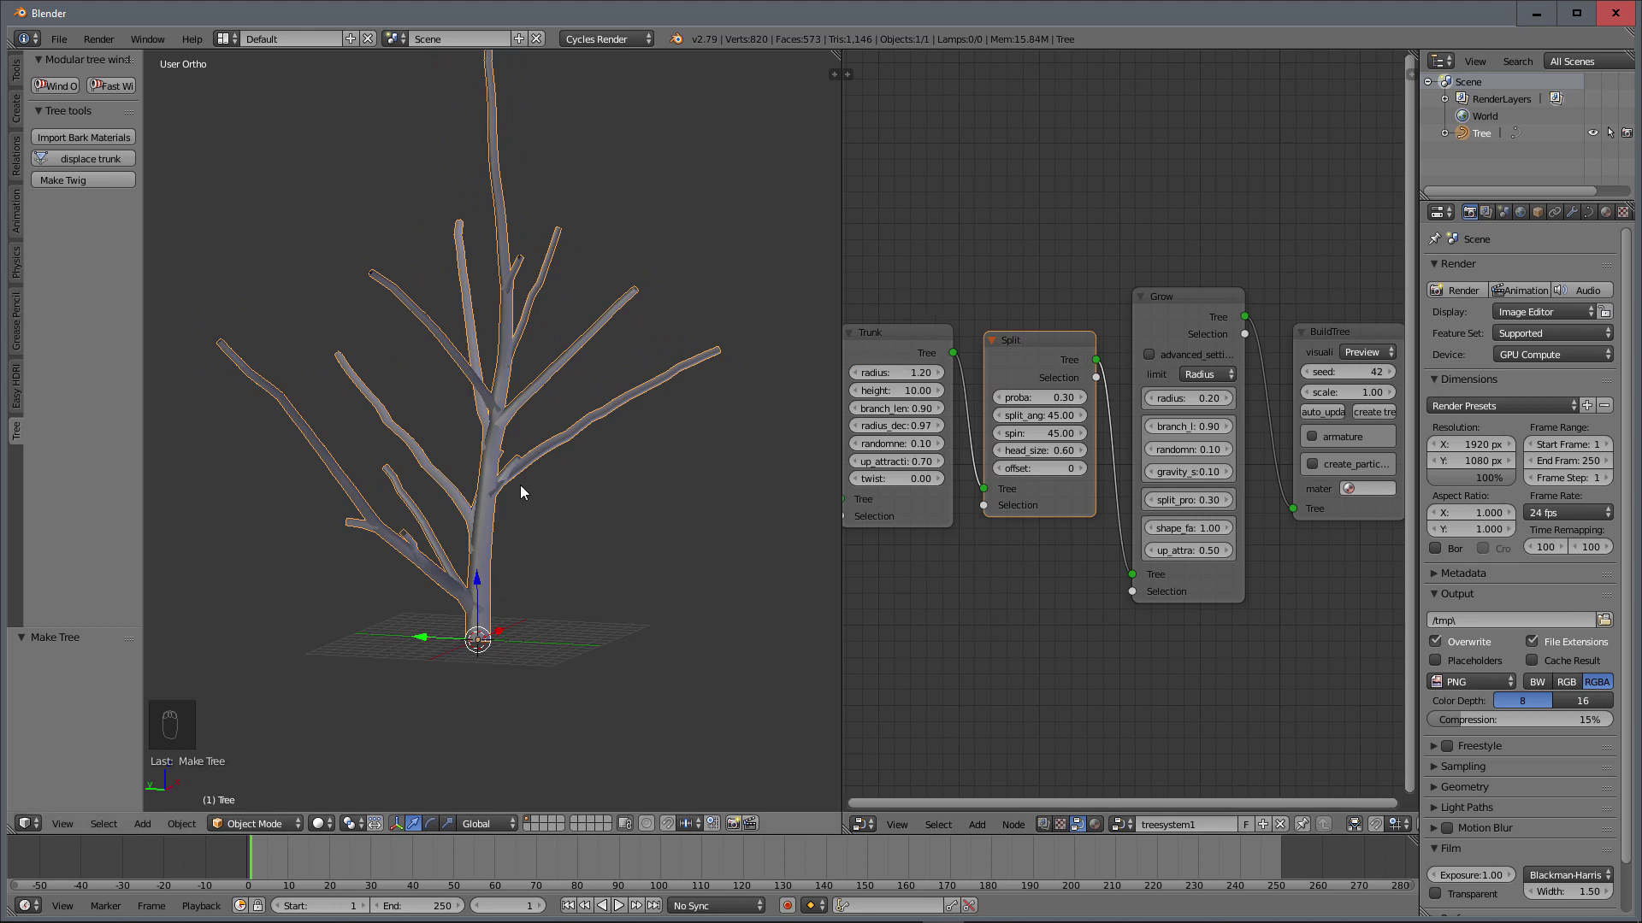
pyautogui.scroll(-2, 521, 517)
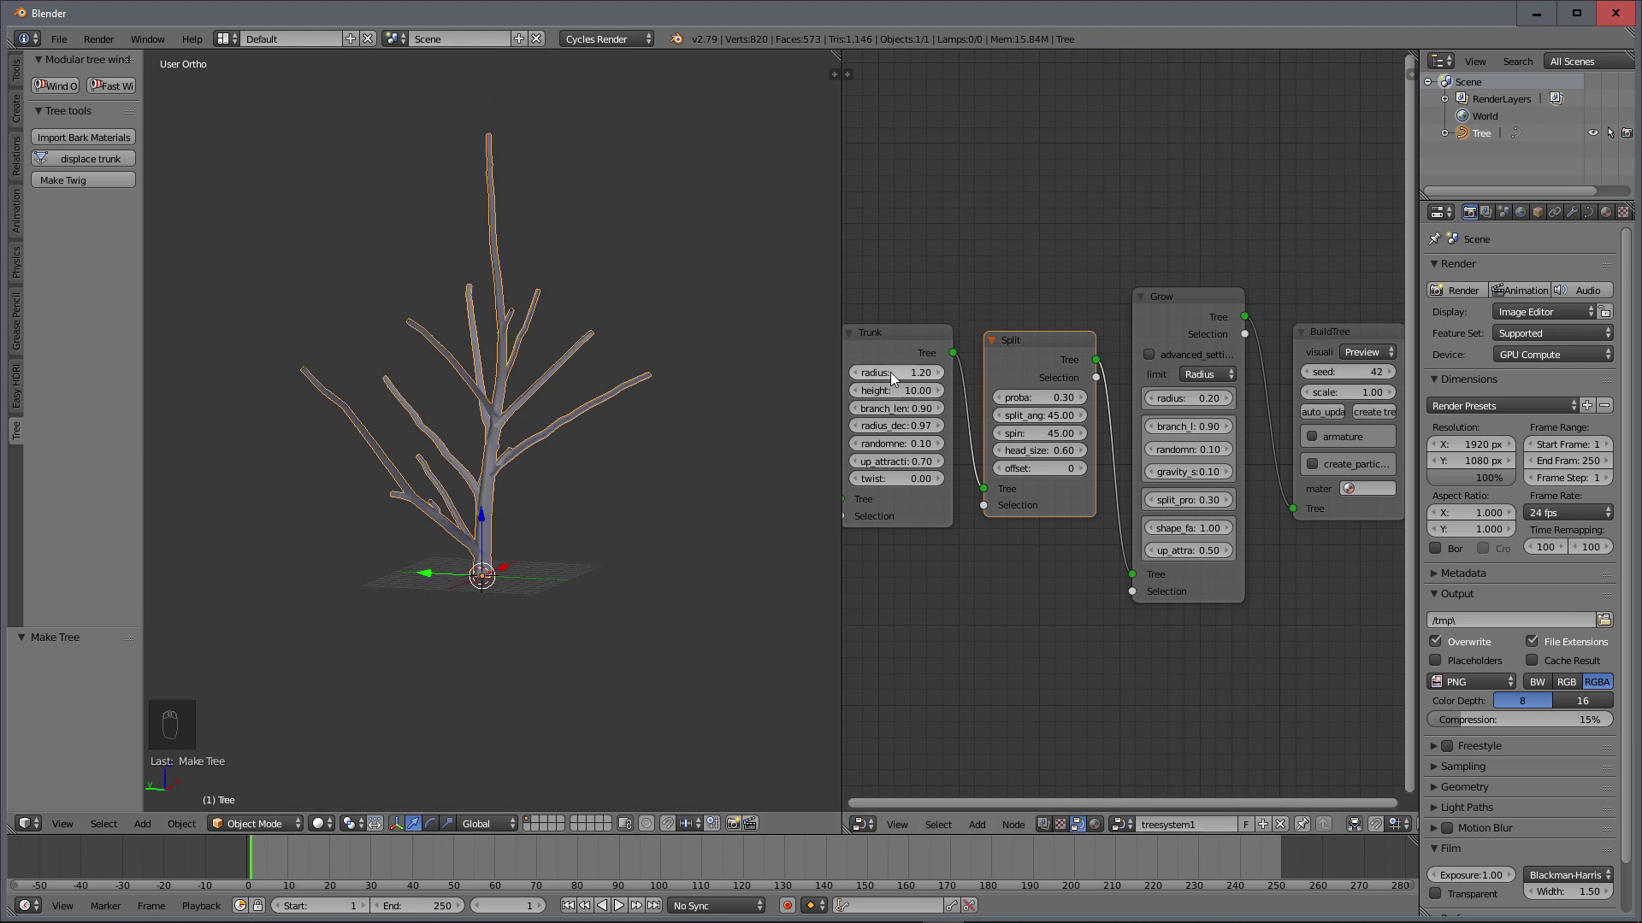
pyautogui.click(1374, 413)
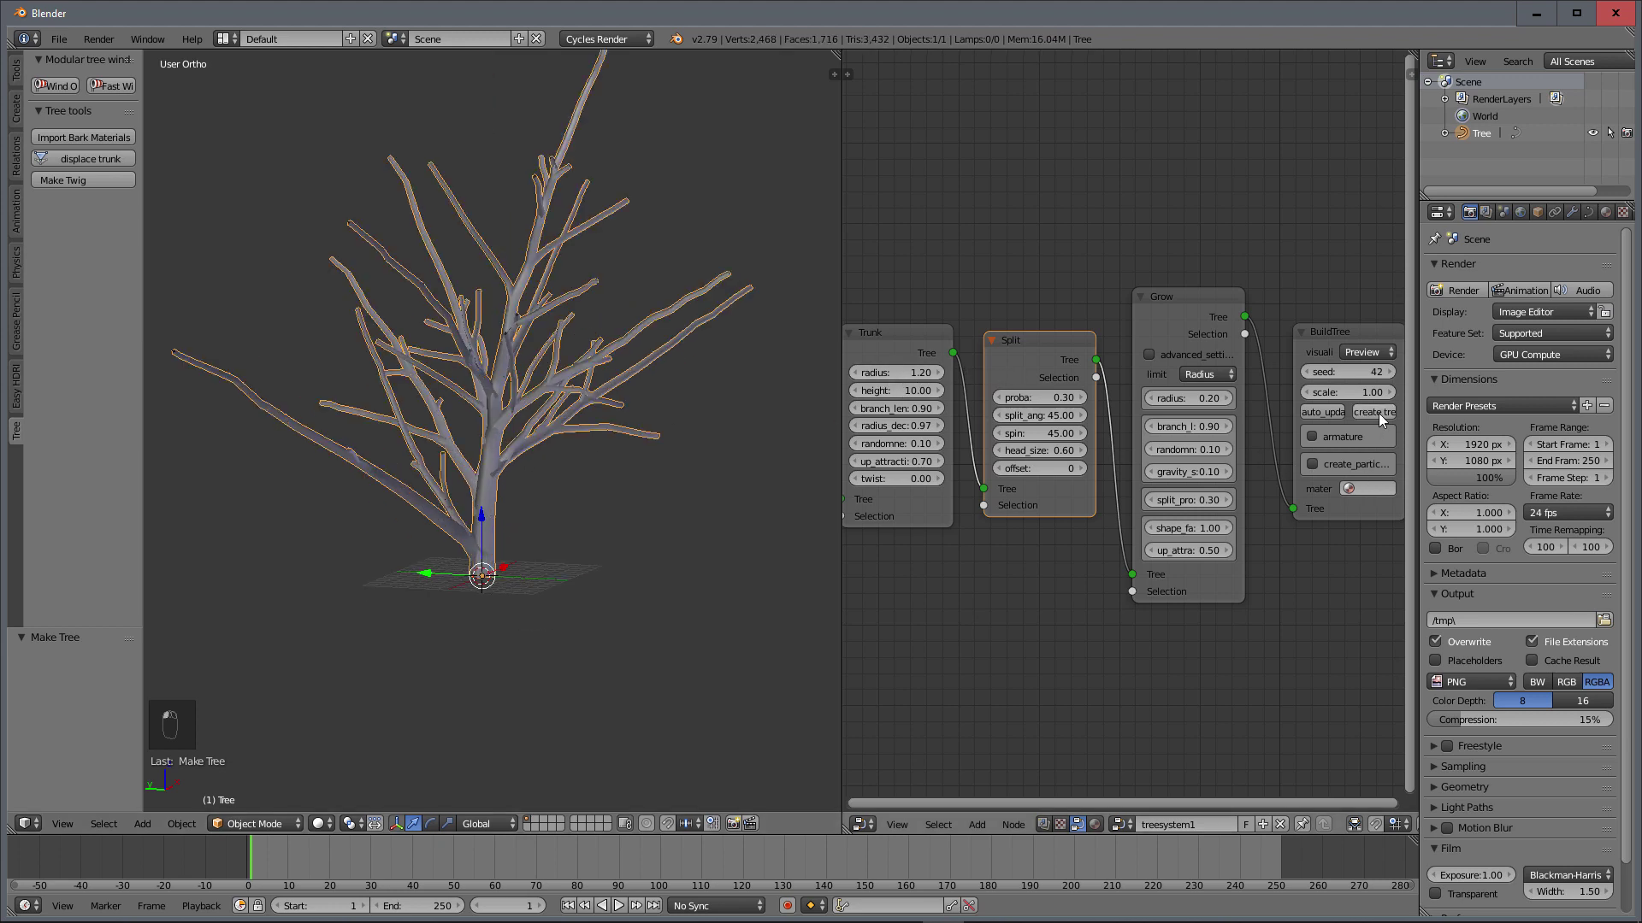
pyautogui.moveTo(465, 440); pyautogui.dragTo(567, 199, button='middle')
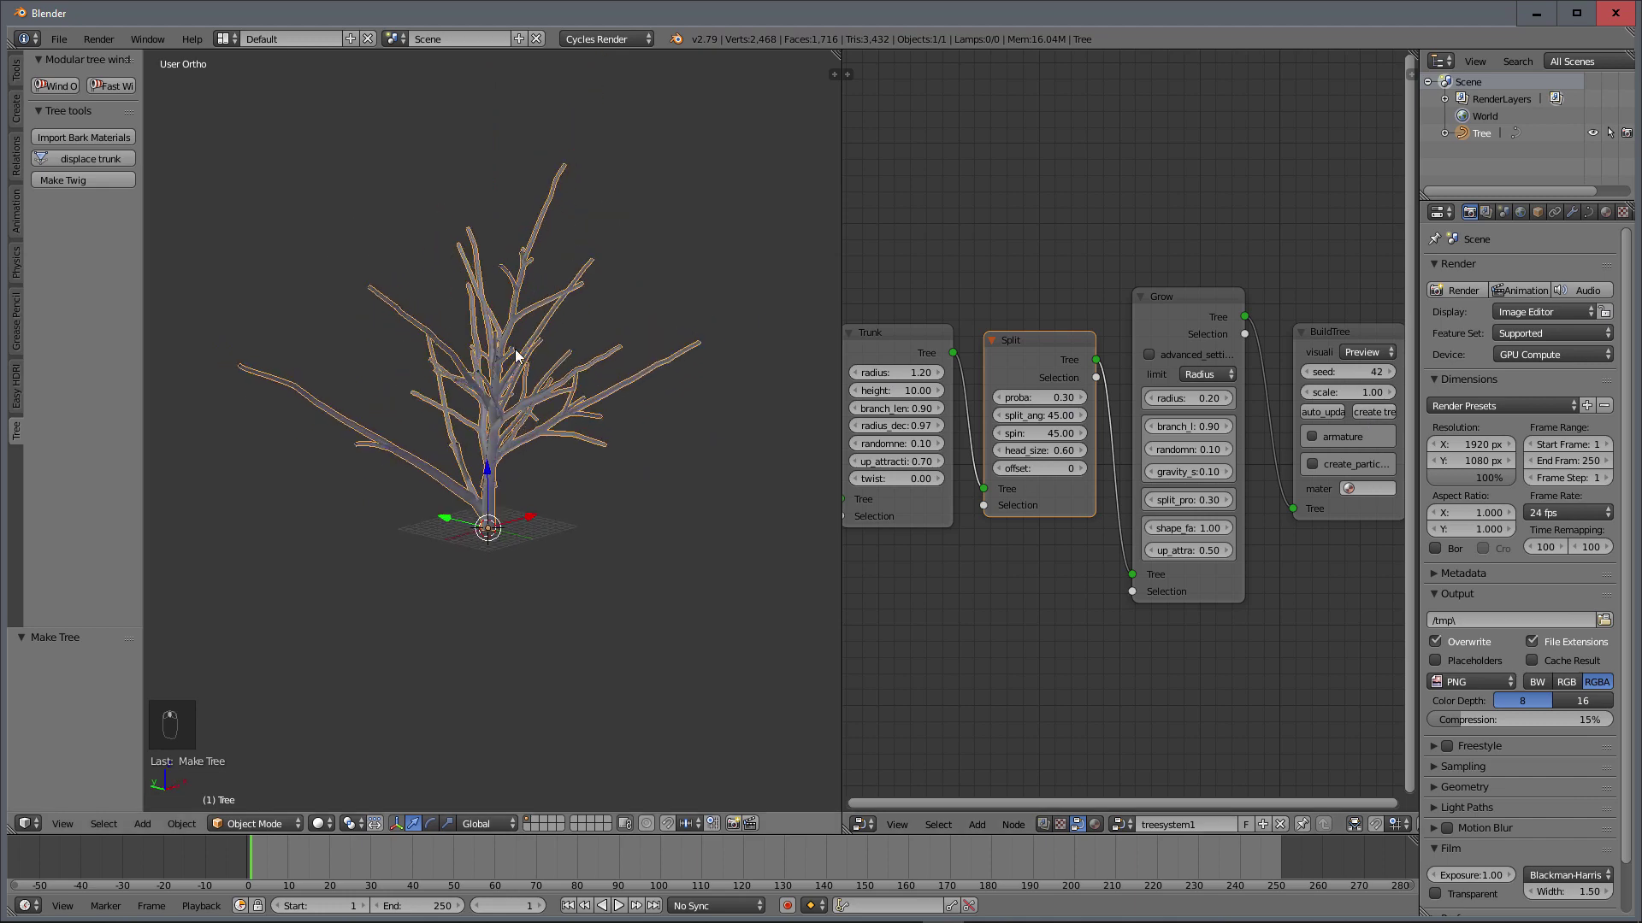
pyautogui.moveTo(498, 383); pyautogui.dragTo(643, 359, button='middle')
pyautogui.scroll(1, 646, 362)
# Step: Set the Trunk node's radius to 1.5 and regenerate the preview tree
pyautogui.click(906, 373)
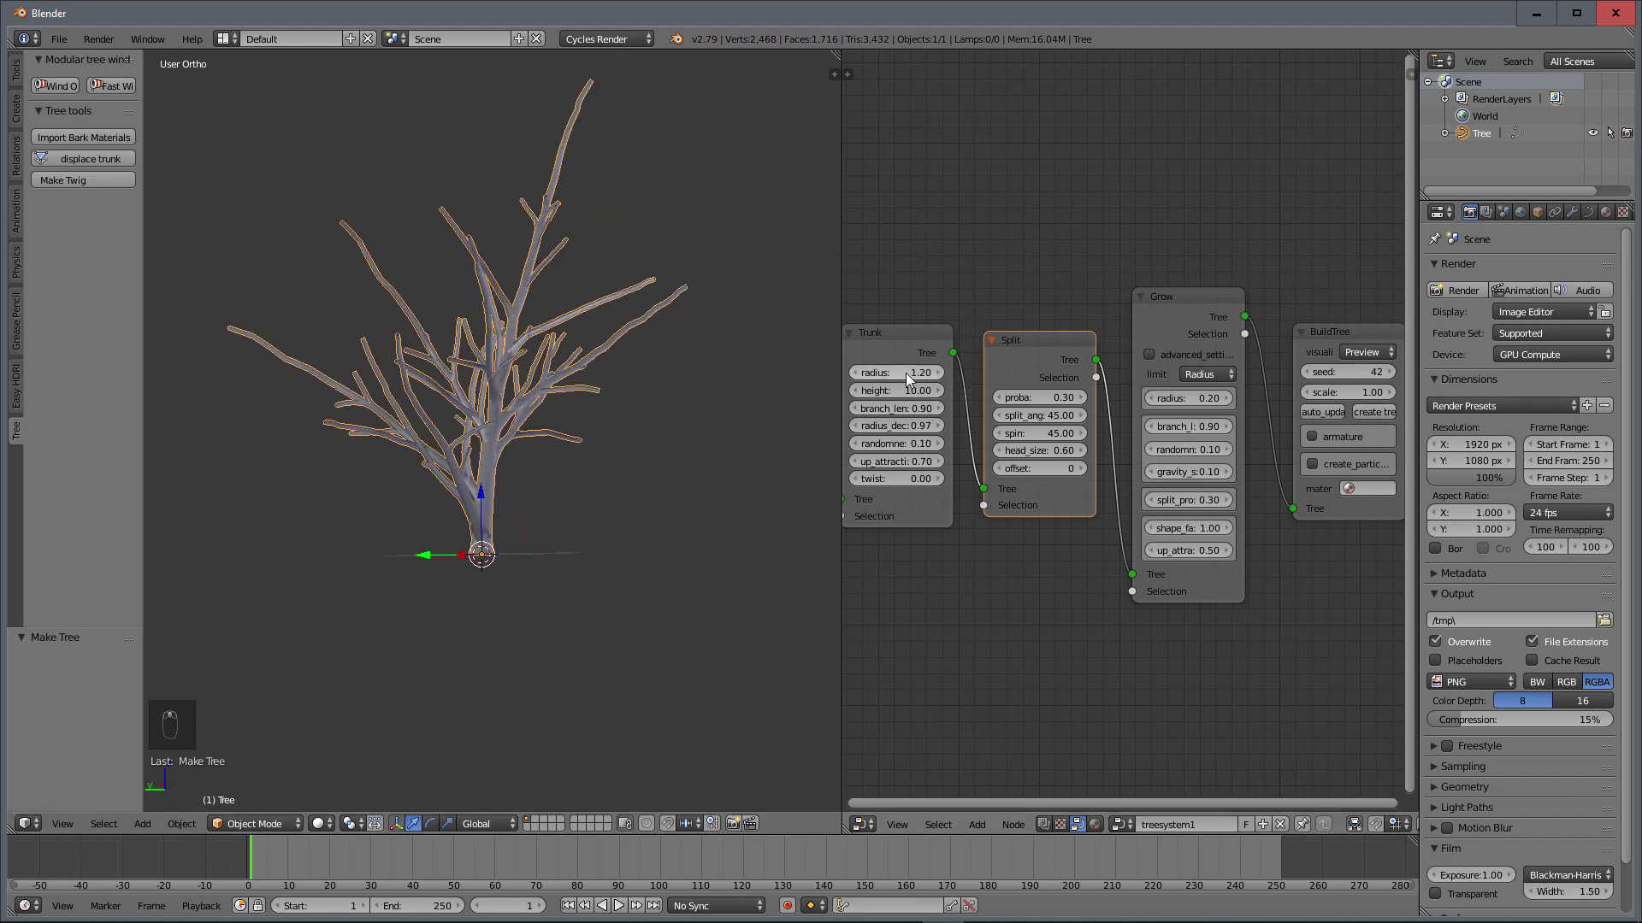
pyautogui.write('1.5')
pyautogui.press('Return')
pyautogui.click(1372, 414)
pyautogui.moveTo(566, 500); pyautogui.dragTo(457, 520, button='middle')
# Step: Set the Trunk node's radius to 2, regenerate the tree and inspect the trunk and crown
pyautogui.click(920, 371)
pyautogui.write('2')
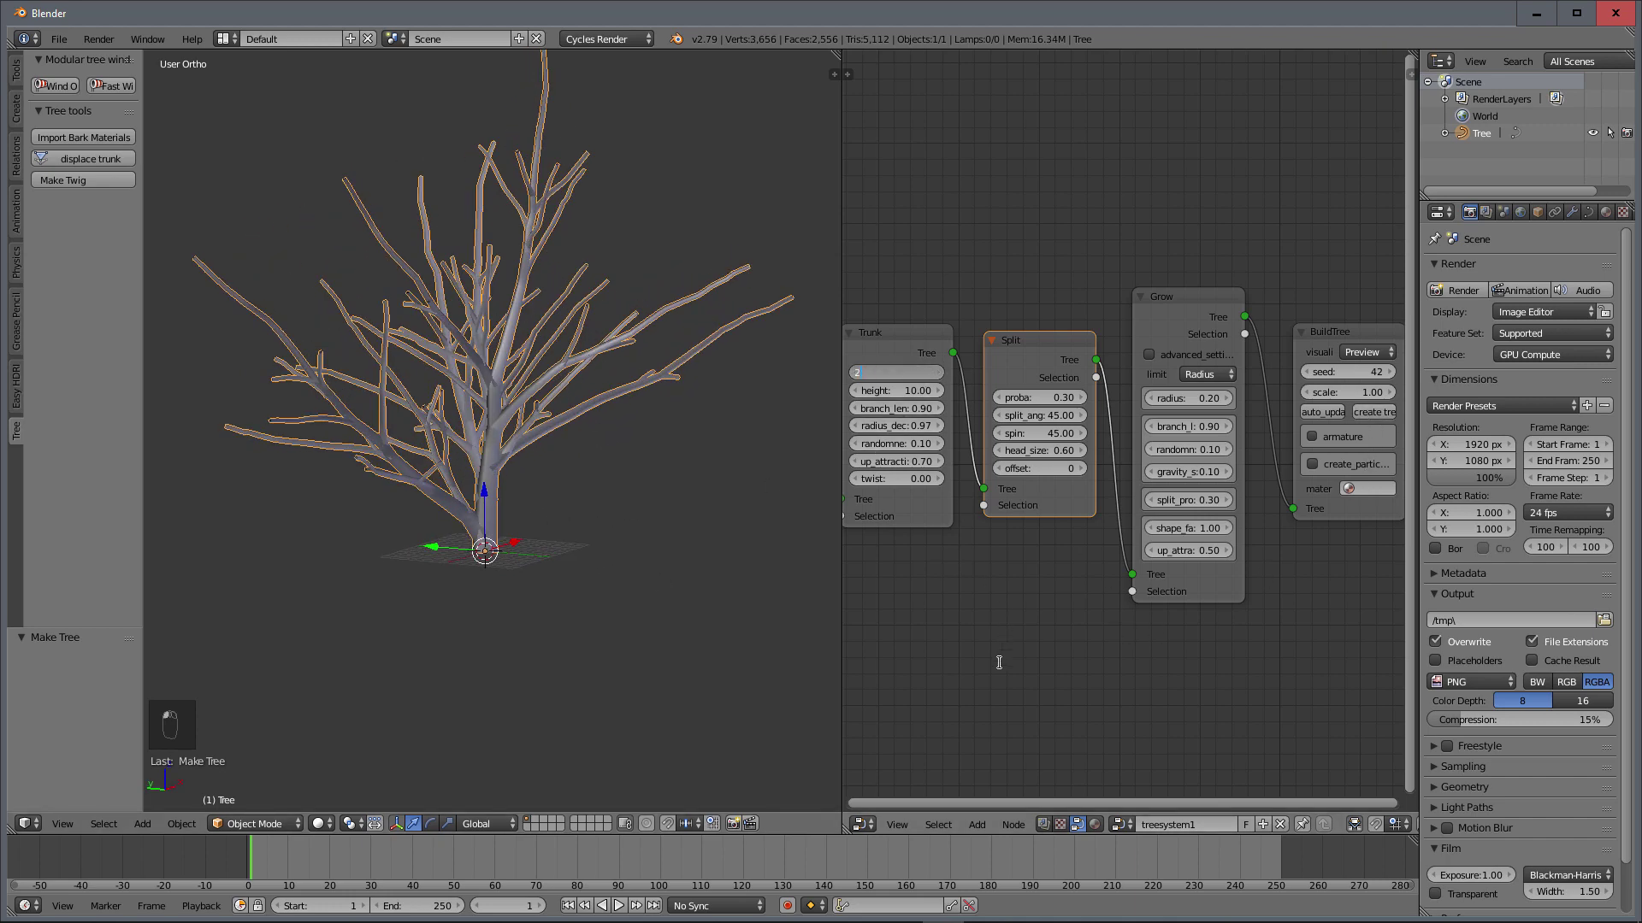
pyautogui.press('Return')
pyautogui.click(1361, 412)
pyautogui.moveTo(557, 490); pyautogui.dragTo(685, 542, button='middle')
pyautogui.scroll(4, 685, 543)
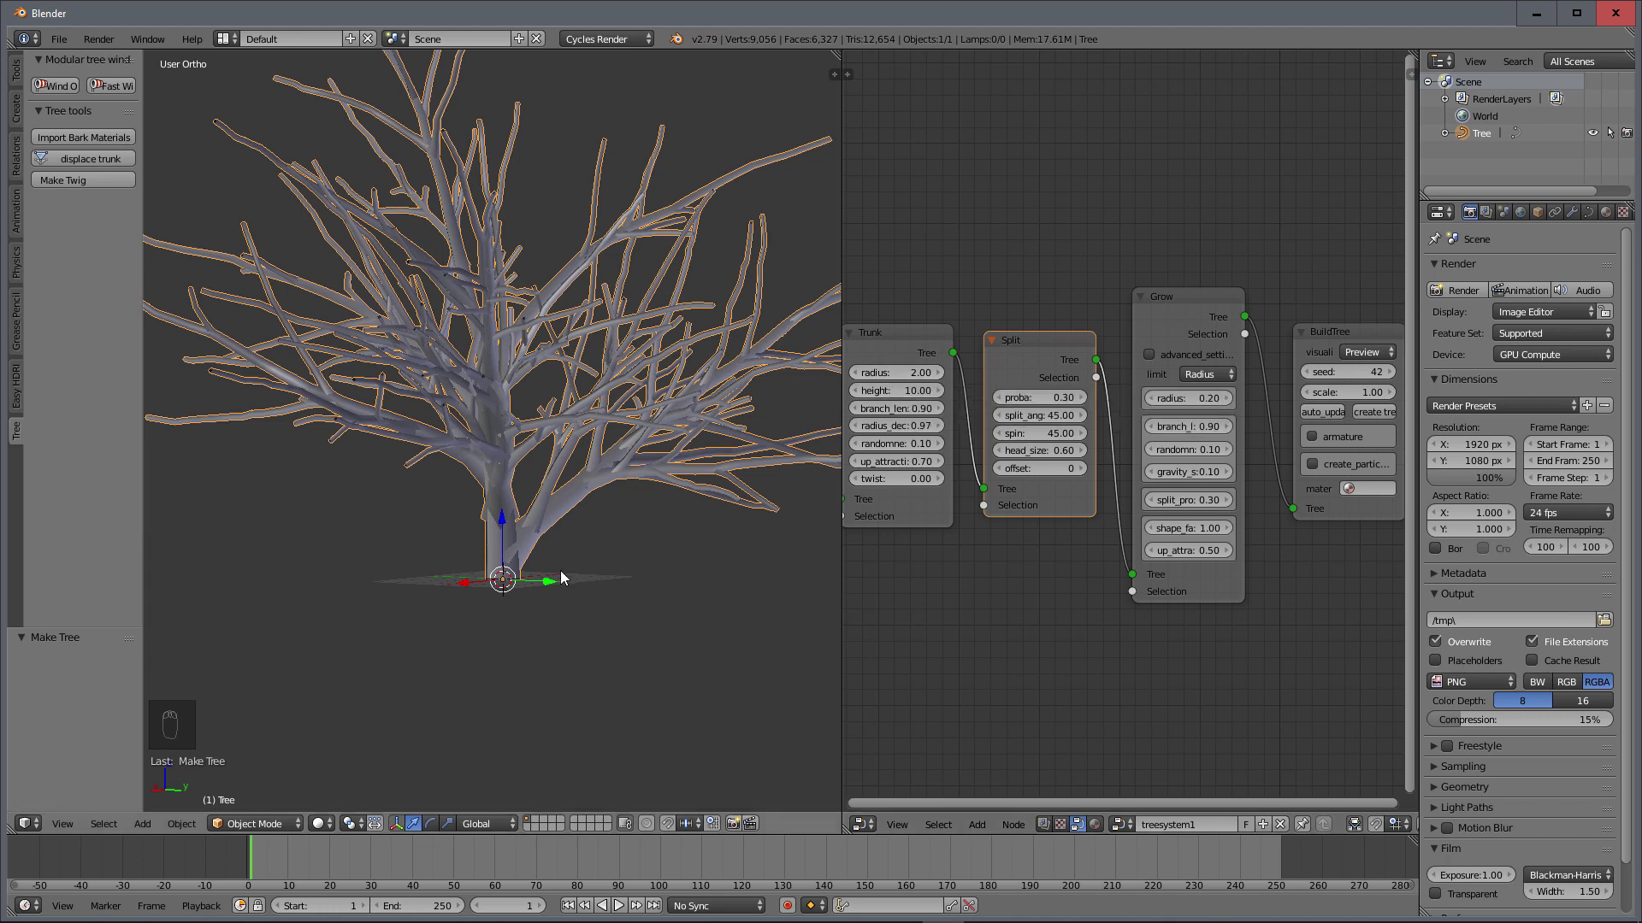
pyautogui.moveTo(505, 551); pyautogui.dragTo(523, 571, button='middle')
pyautogui.scroll(-2, 509, 560)
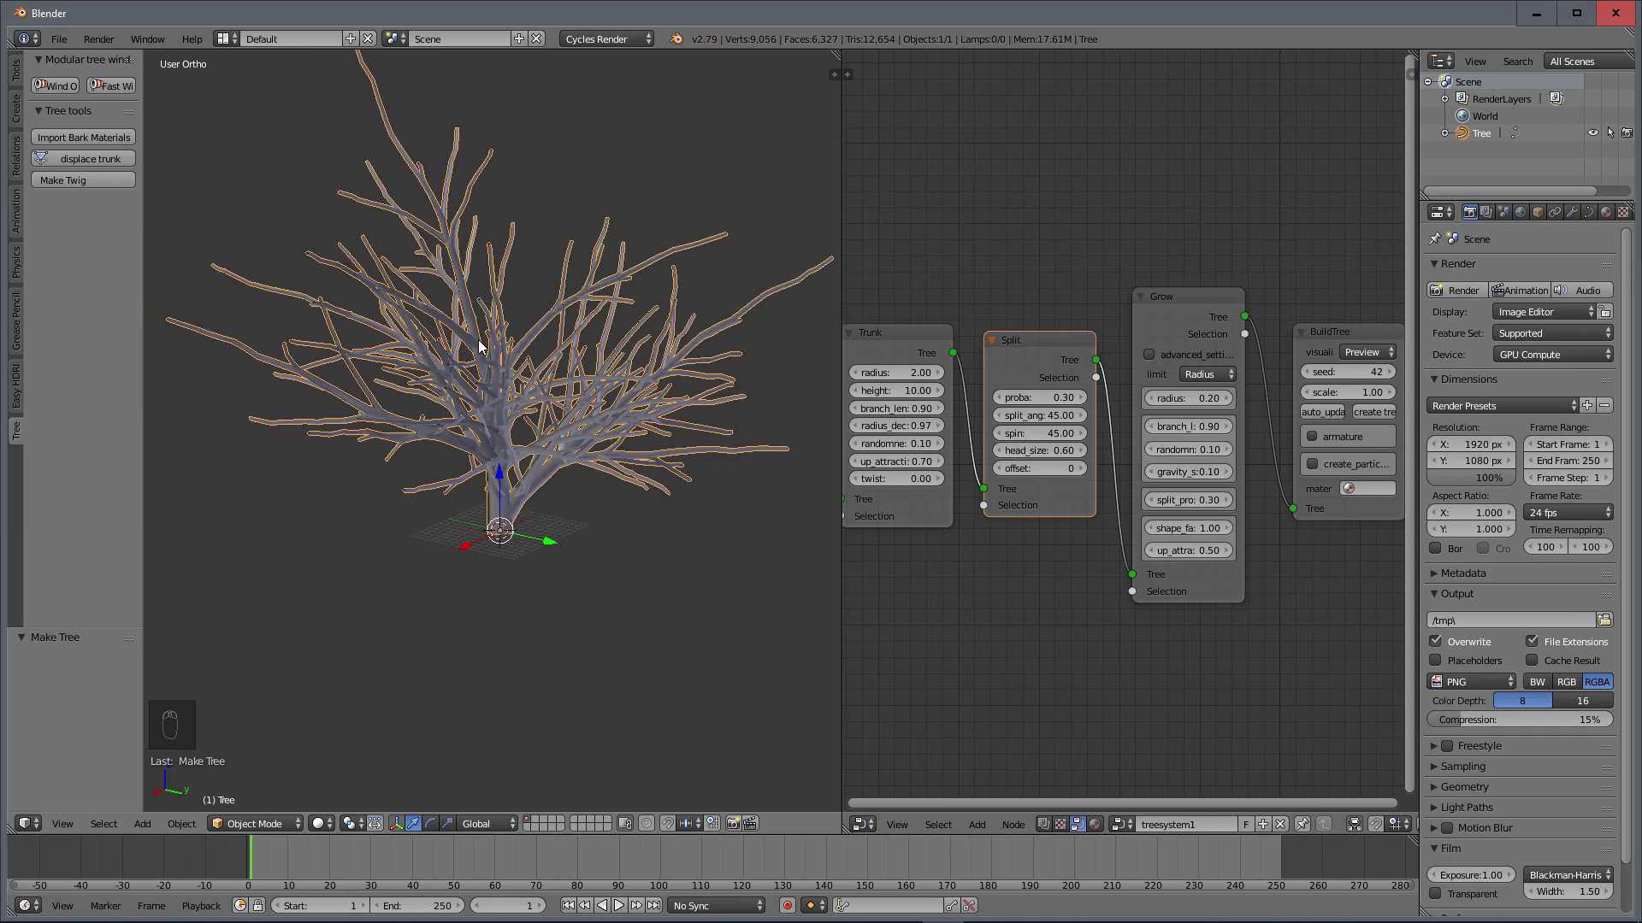
pyautogui.moveTo(479, 341); pyautogui.dragTo(481, 295, button='middle')
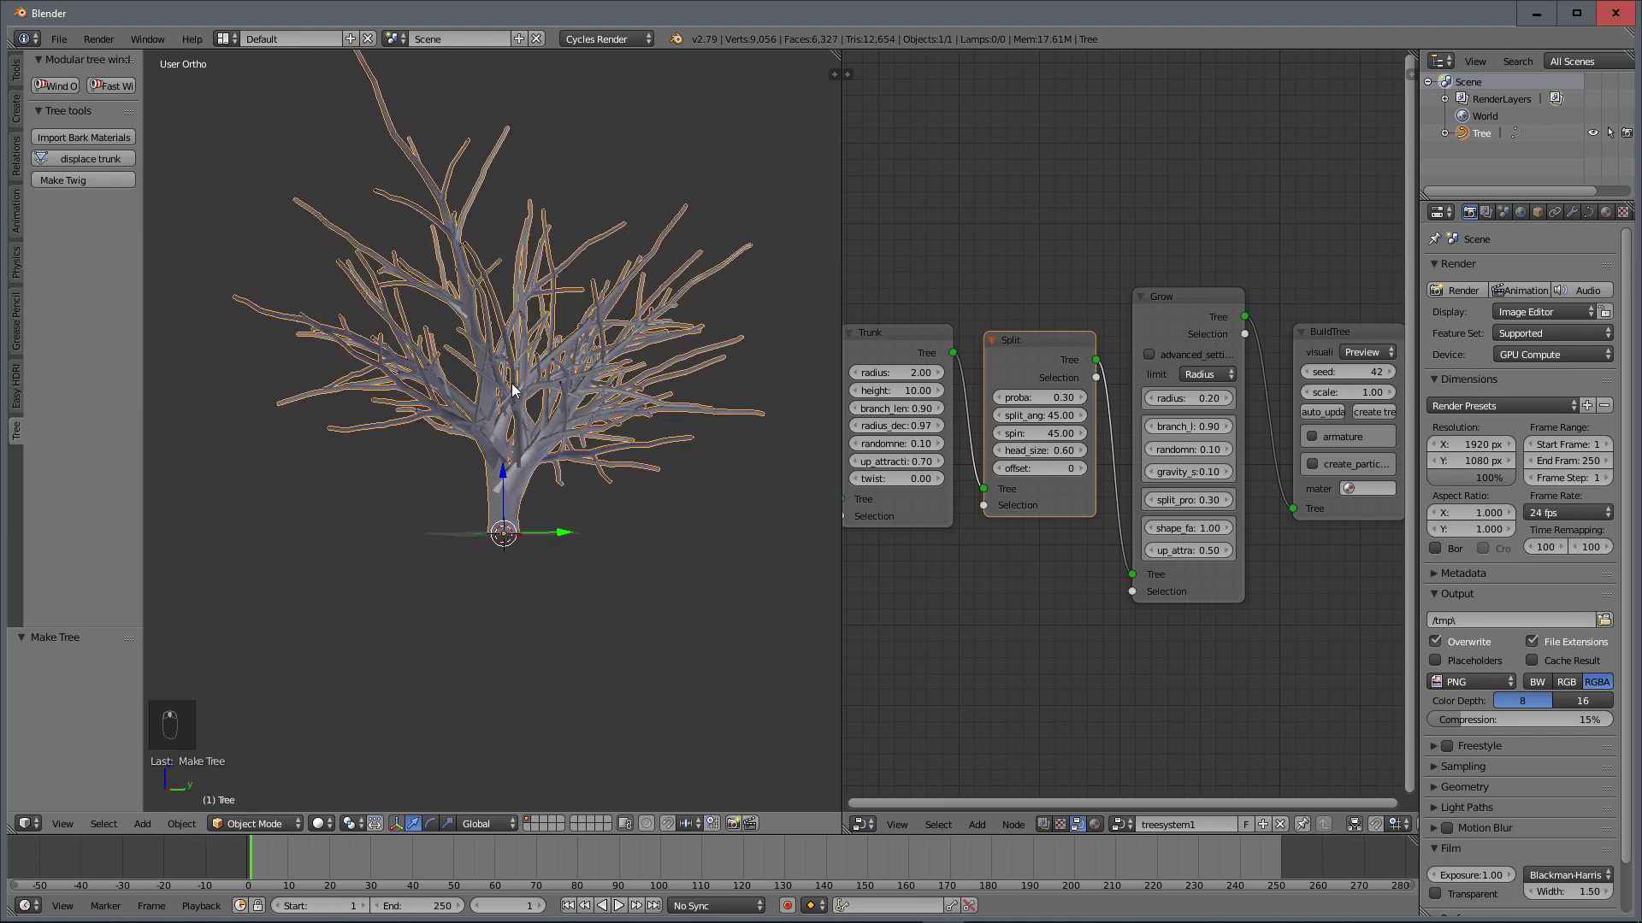
# Step: Set the Trunk node's radius to 1.3 without regenerating the tree
pyautogui.click(920, 375)
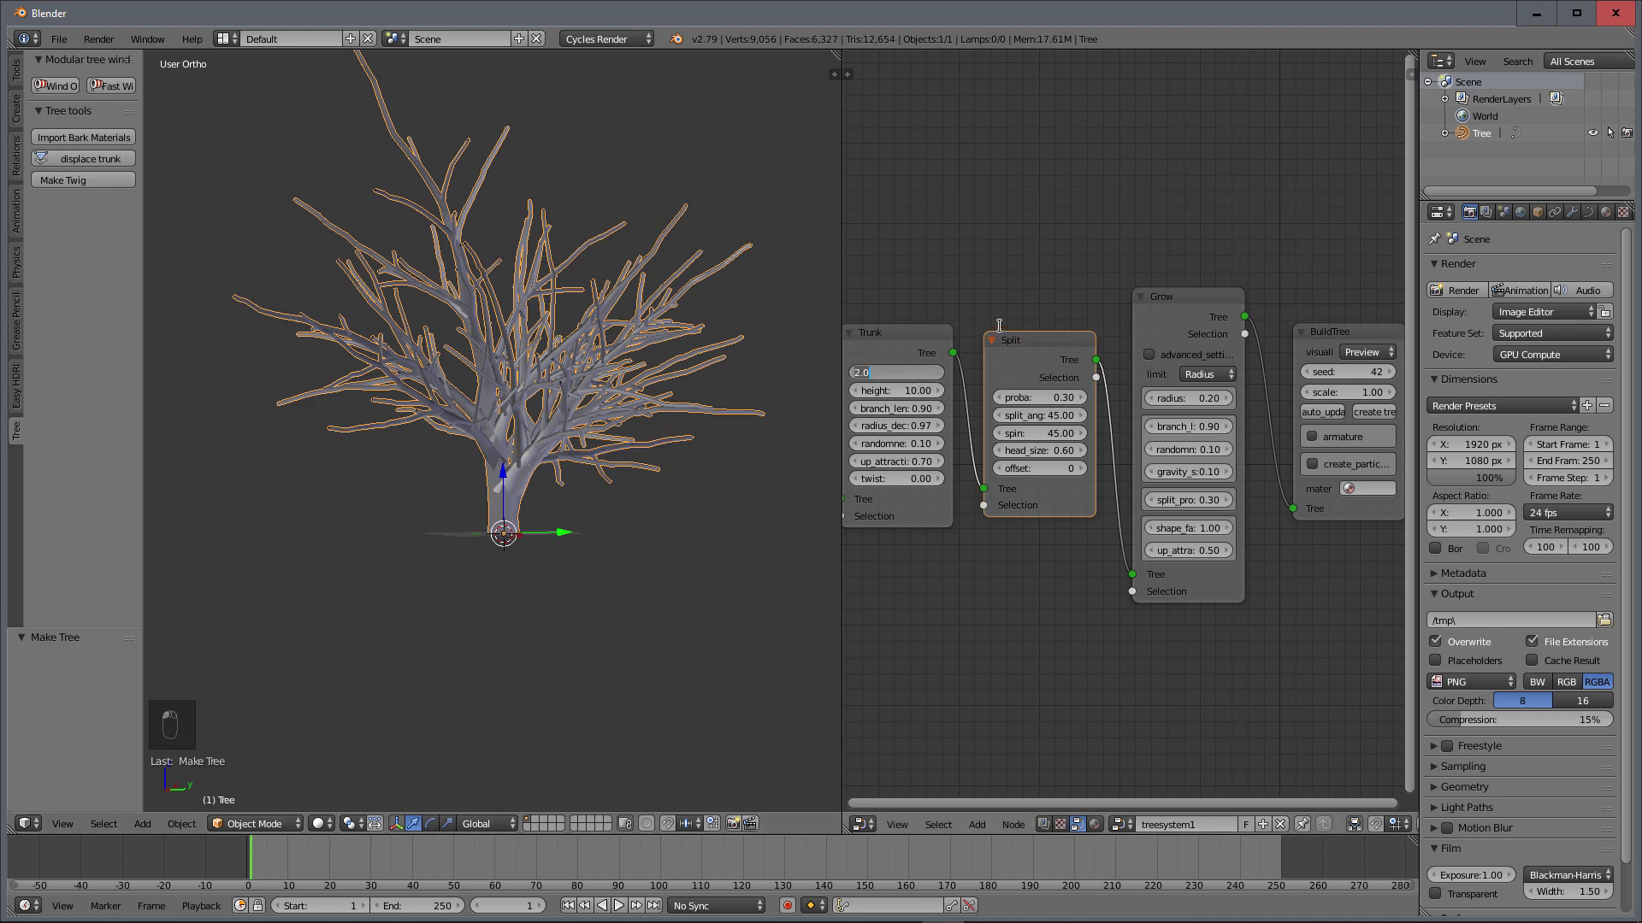
pyautogui.write('1.3')
pyautogui.press('Return')
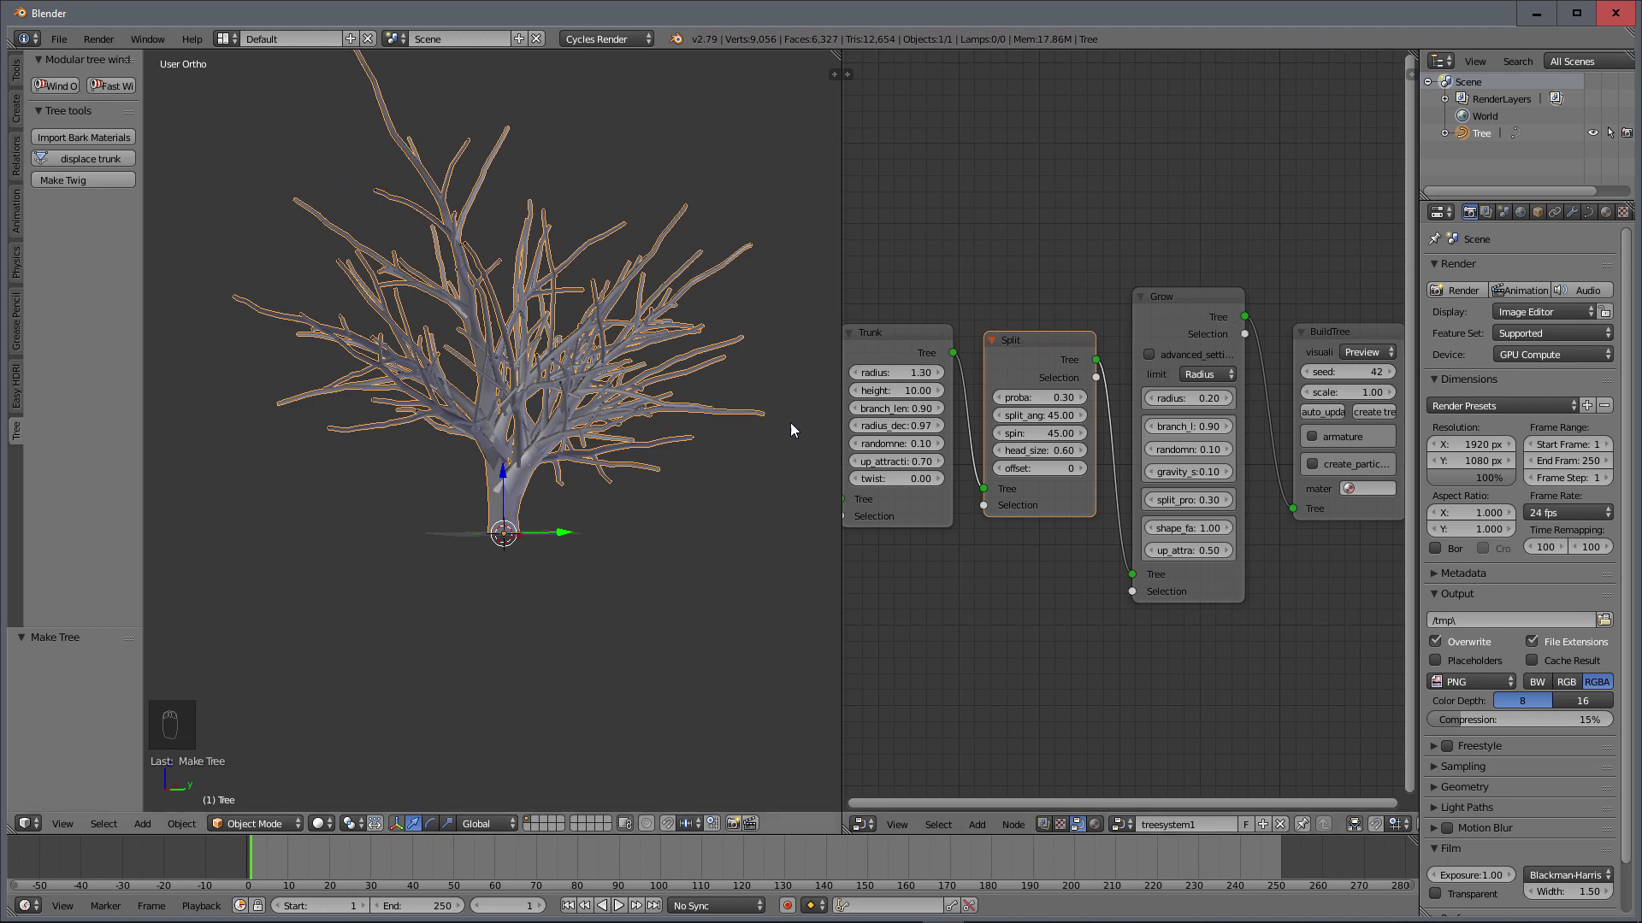
pyautogui.moveTo(625, 386); pyautogui.dragTo(491, 437, button='middle')
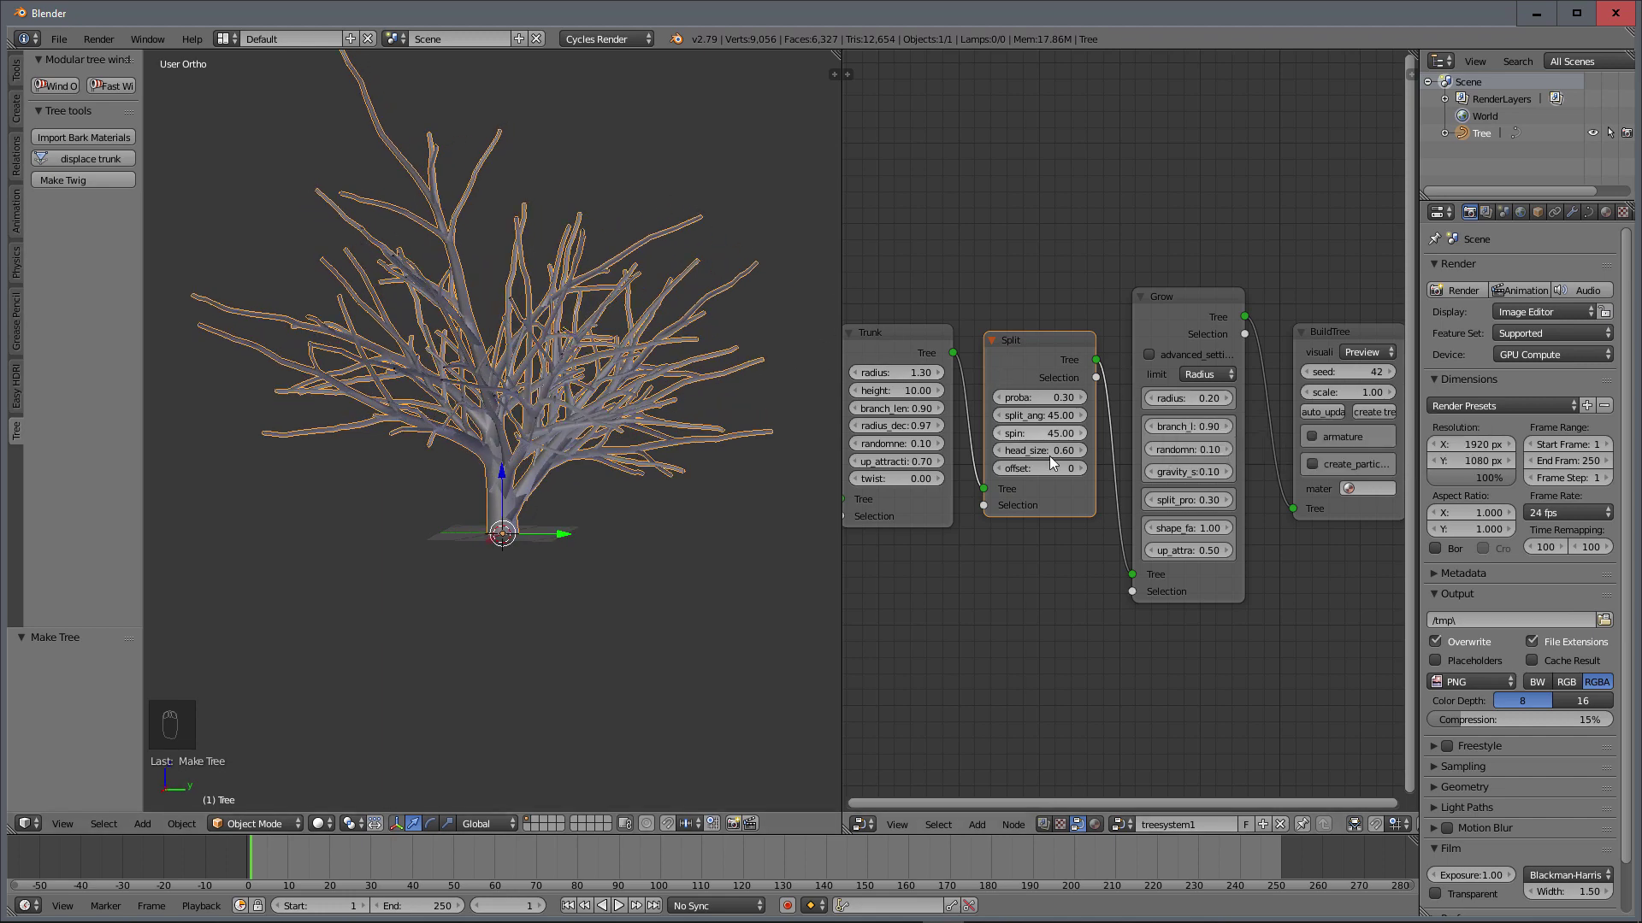
pyautogui.click(921, 373)
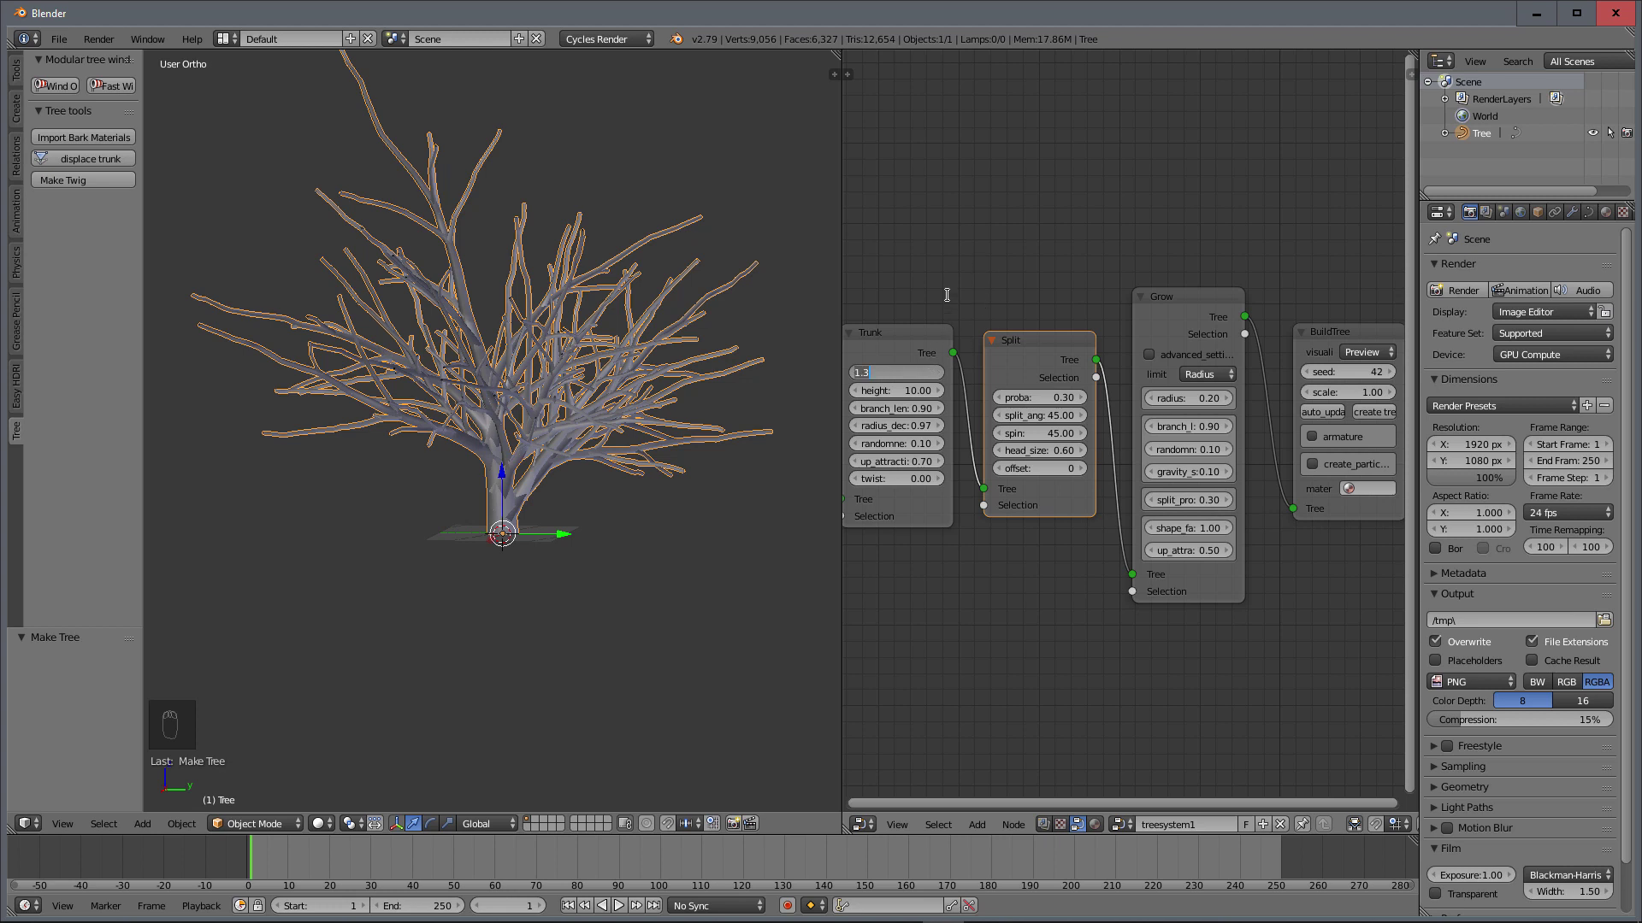
pyautogui.click(1077, 246)
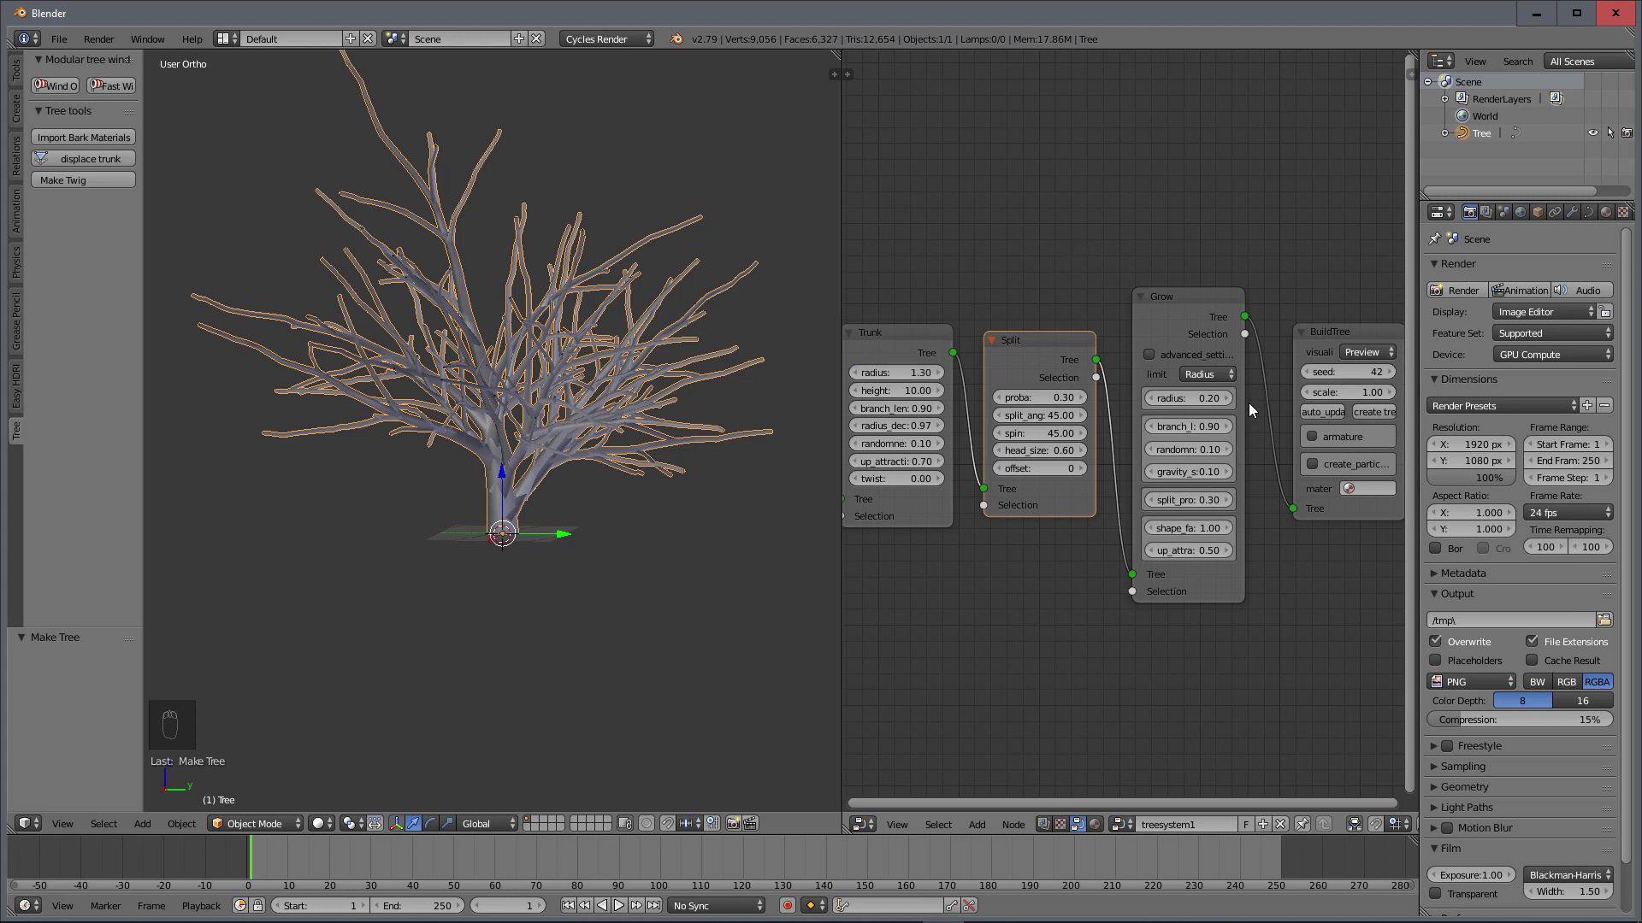
# Step: Start the BuildTree node's auto-update, raise the Trunk radius to 1.45 in small increments, and stop the auto-update
pyautogui.click(1324, 414)
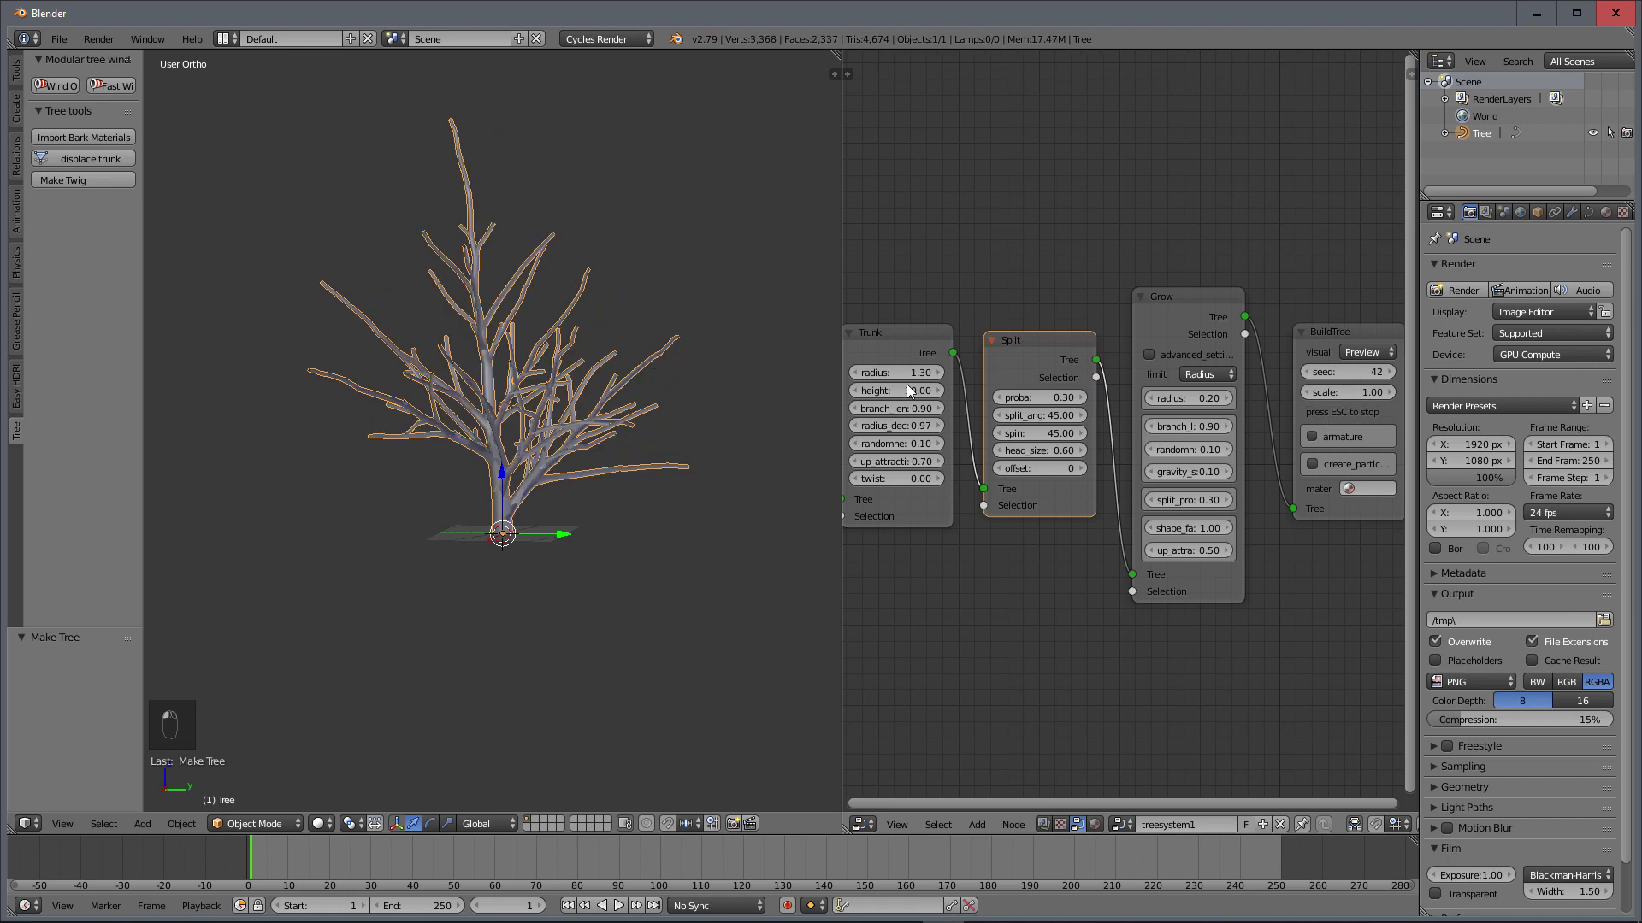
pyautogui.click(938, 372)
pyautogui.click(938, 373)
pyautogui.click(938, 373)
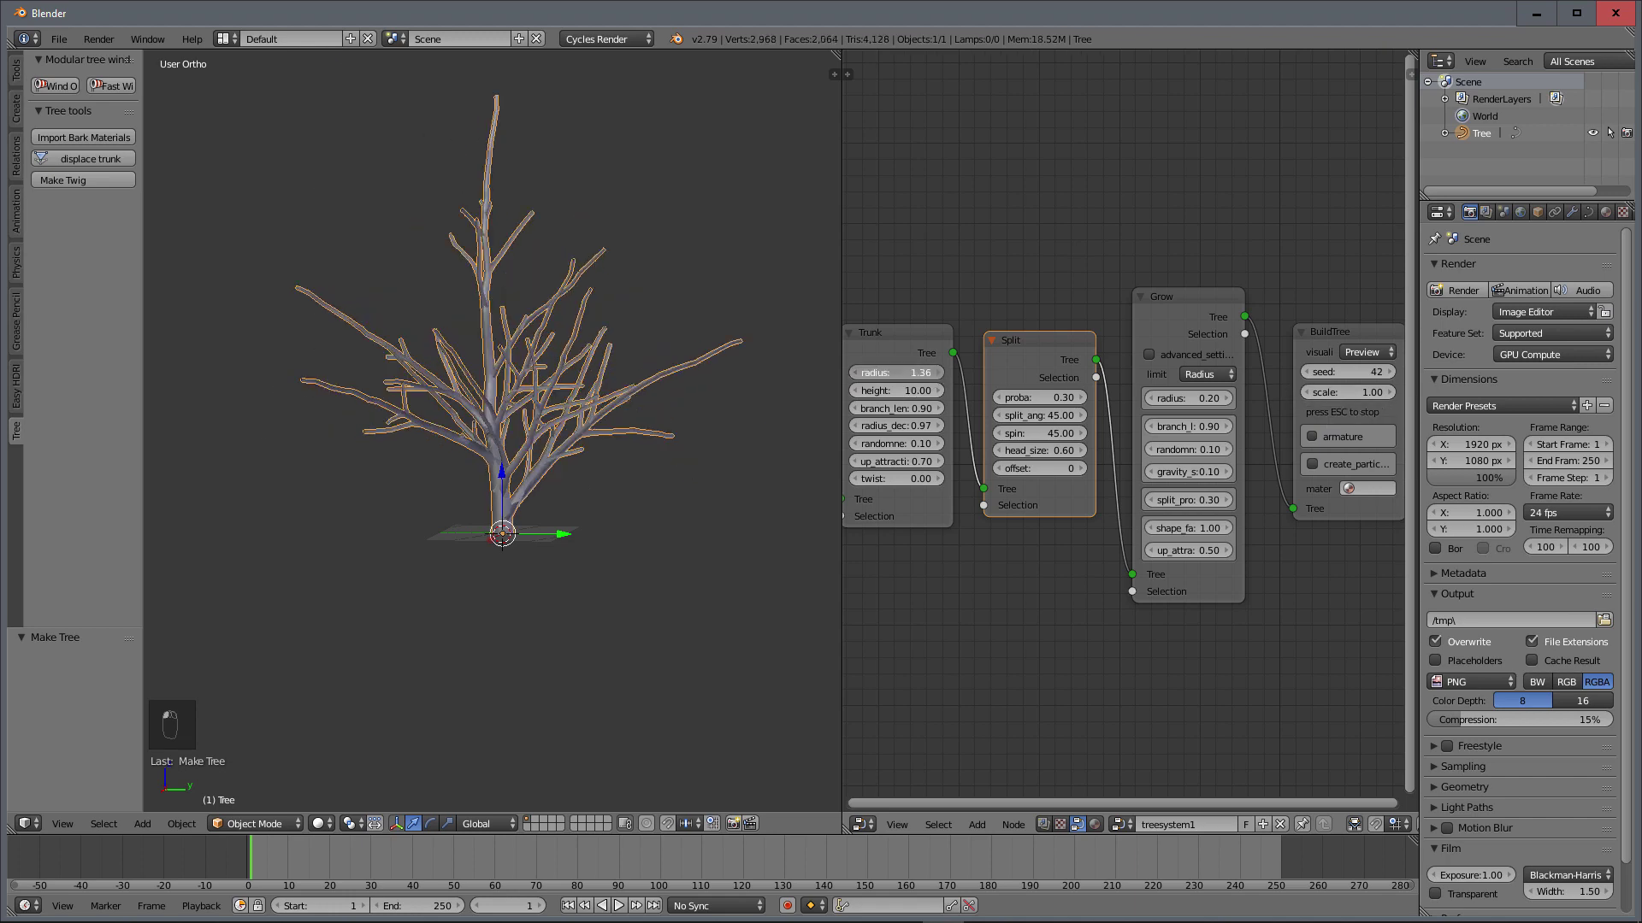
pyautogui.click(938, 372)
pyautogui.click(938, 373)
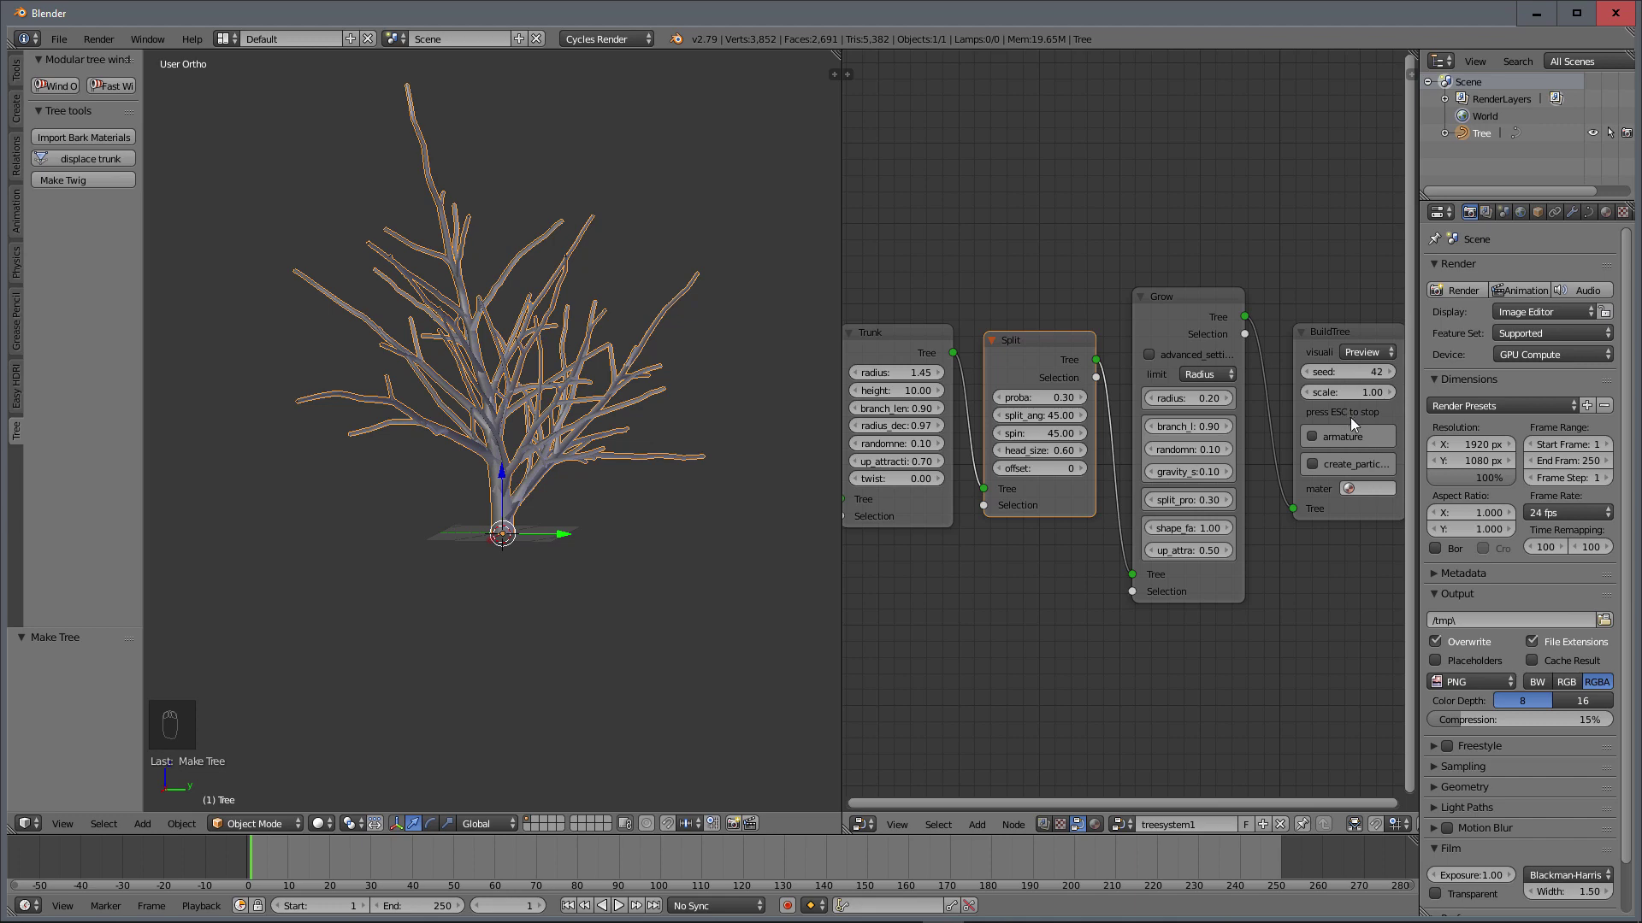
pyautogui.press('Escape')
pyautogui.click(1335, 340)
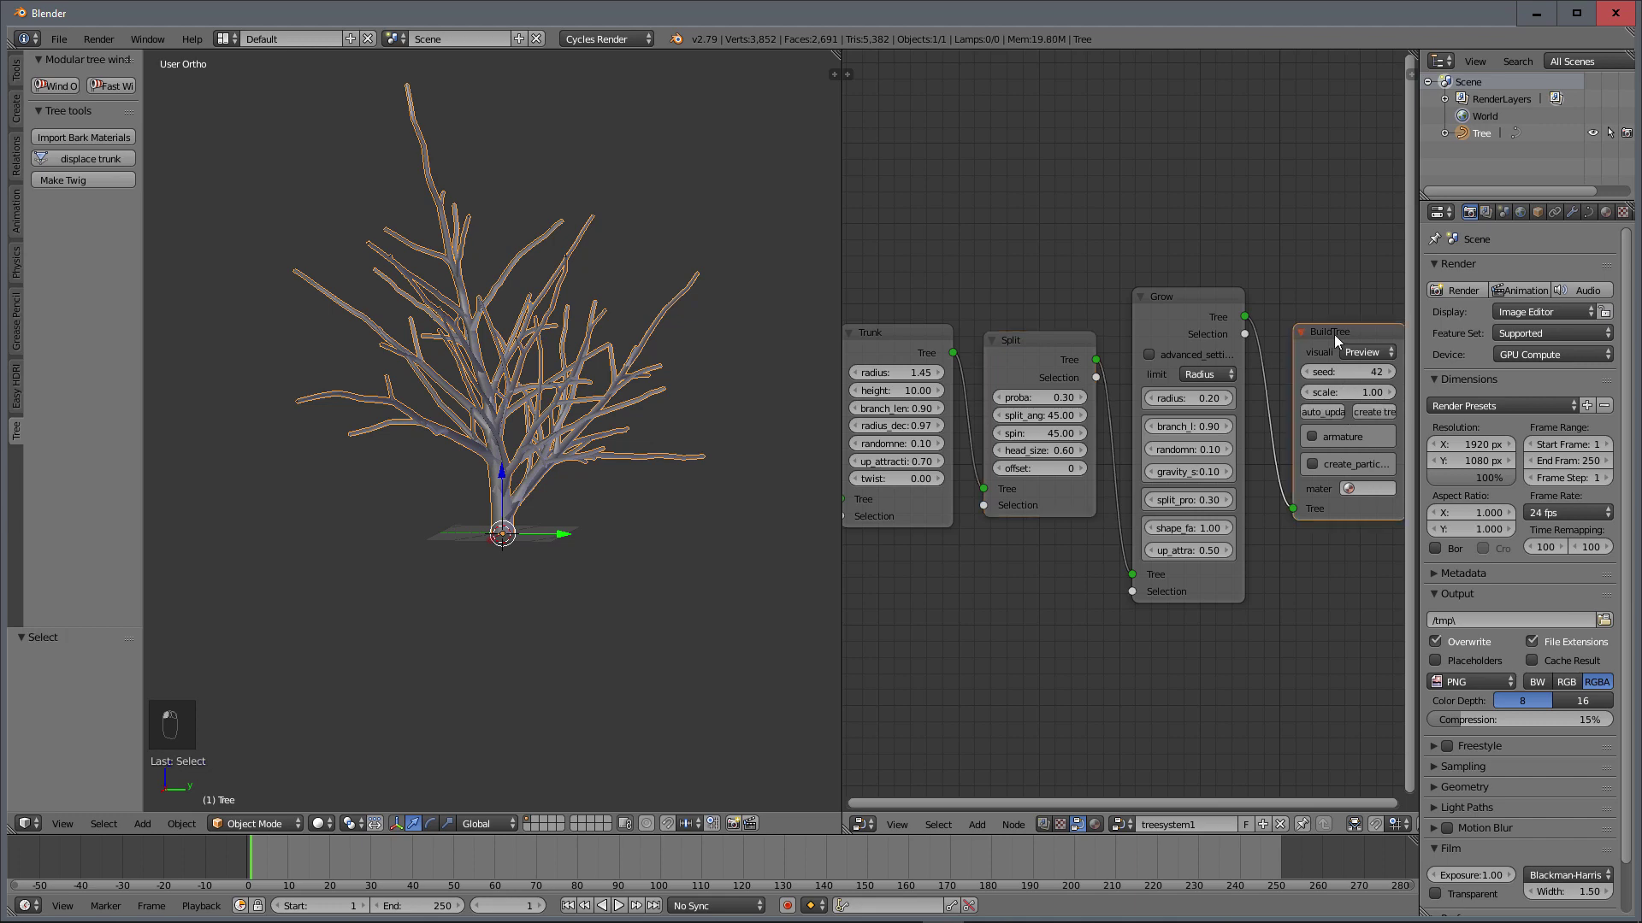
# Step: Set the Trunk node's radius to 0.9 and regenerate the preview tree
pyautogui.scroll(-3, 963, 378)
pyautogui.scroll(4, 961, 378)
pyautogui.moveTo(905, 374); pyautogui.dragTo(952, 370, button='middle')
pyautogui.click(952, 369)
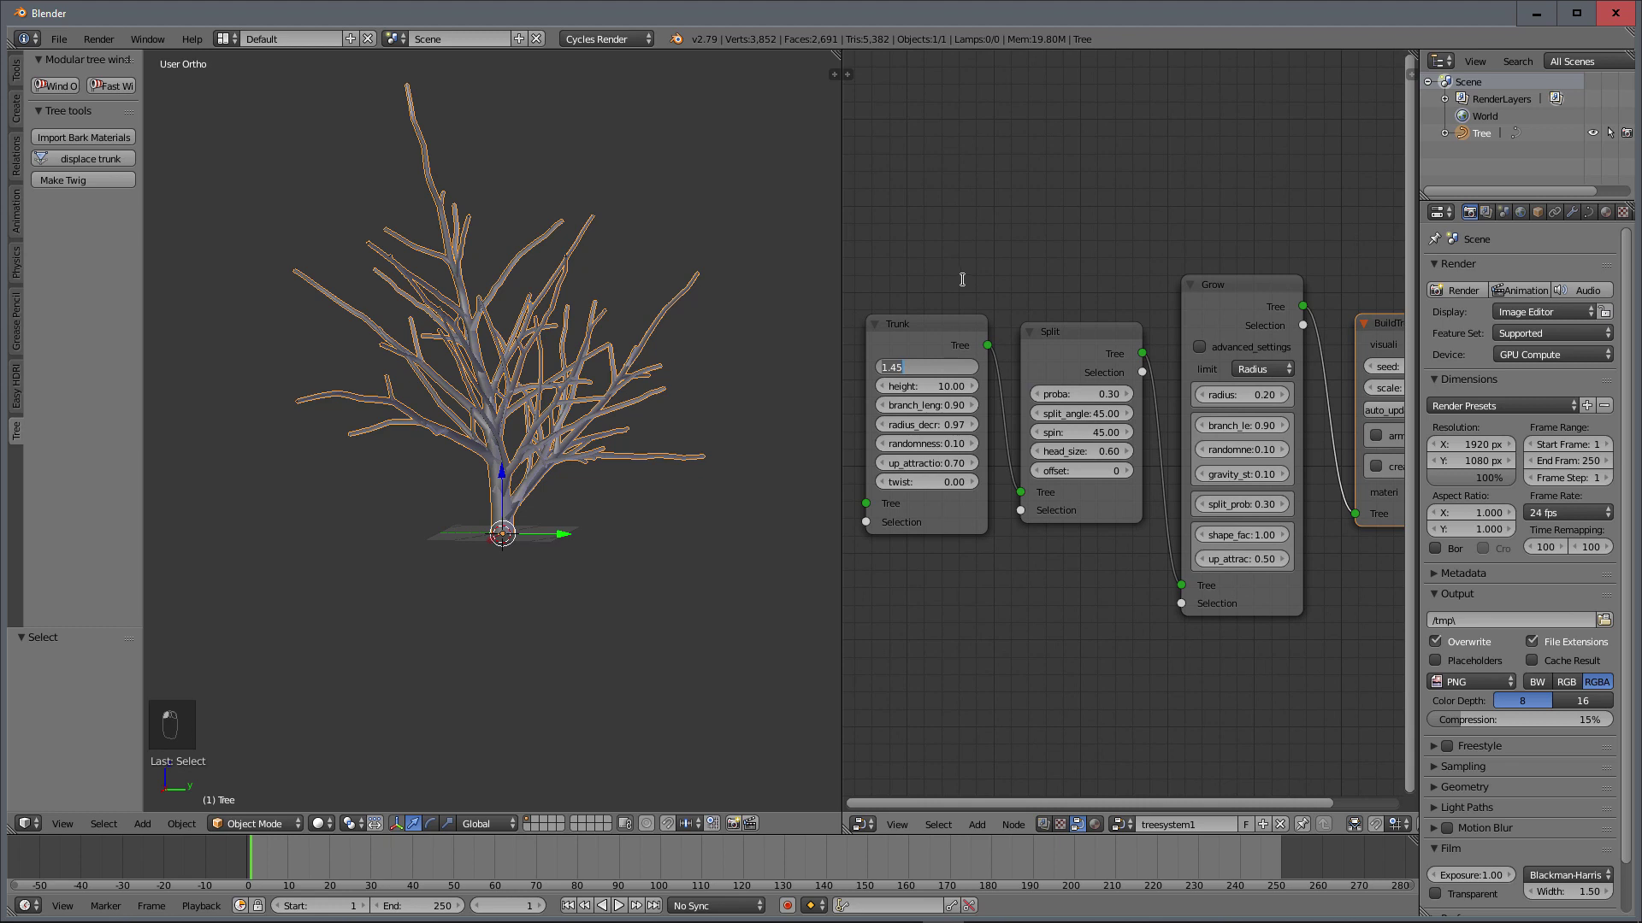
pyautogui.write('.9')
pyautogui.press('Return')
pyautogui.moveTo(1059, 278); pyautogui.dragTo(998, 279, button='middle')
pyautogui.click(1387, 412)
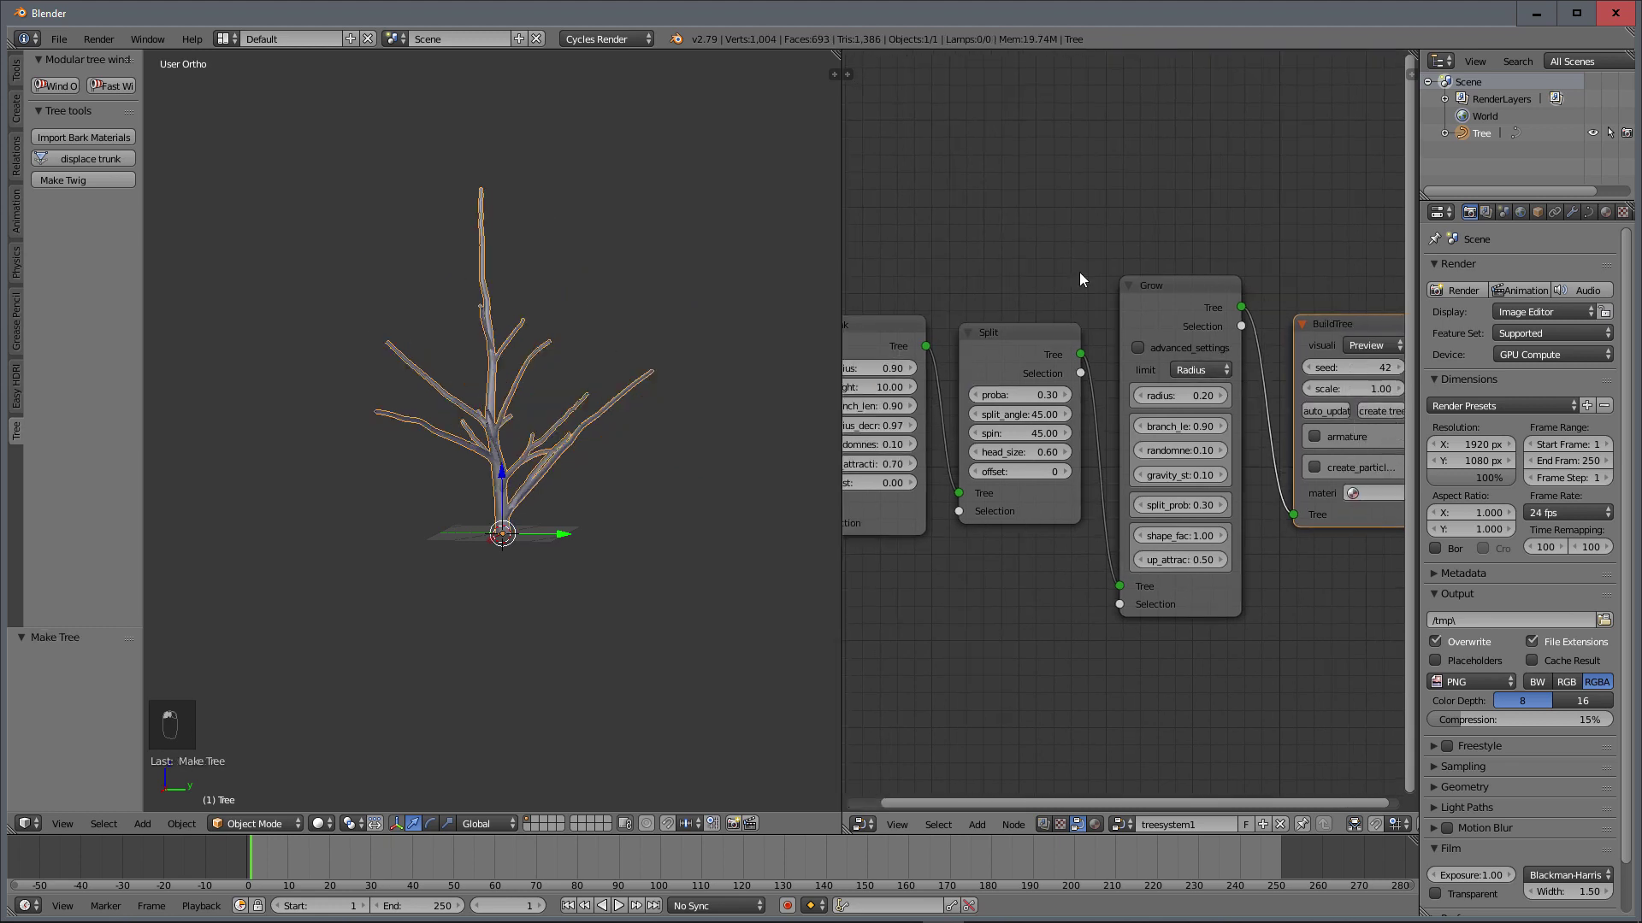
pyautogui.moveTo(633, 413); pyautogui.dragTo(587, 439, button='middle')
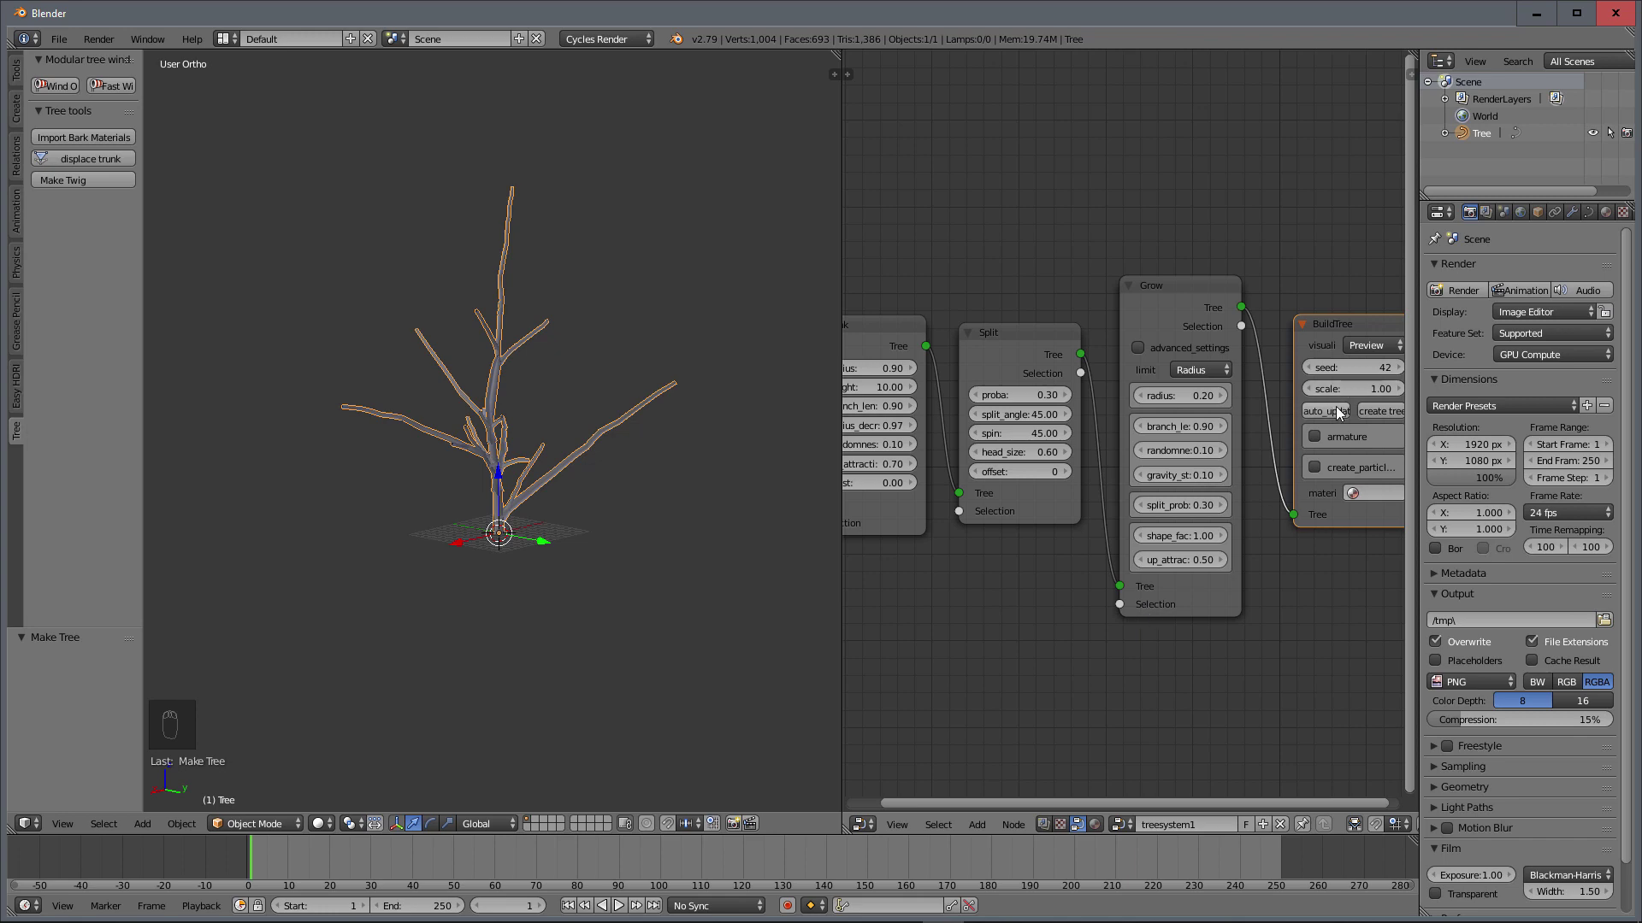
# Step: Set the Trunk node's height to 20 and regenerate the preview tree
pyautogui.scroll(-3, 1046, 535)
pyautogui.scroll(4, 1048, 538)
pyautogui.moveTo(1043, 537); pyautogui.dragTo(1124, 547, button='middle')
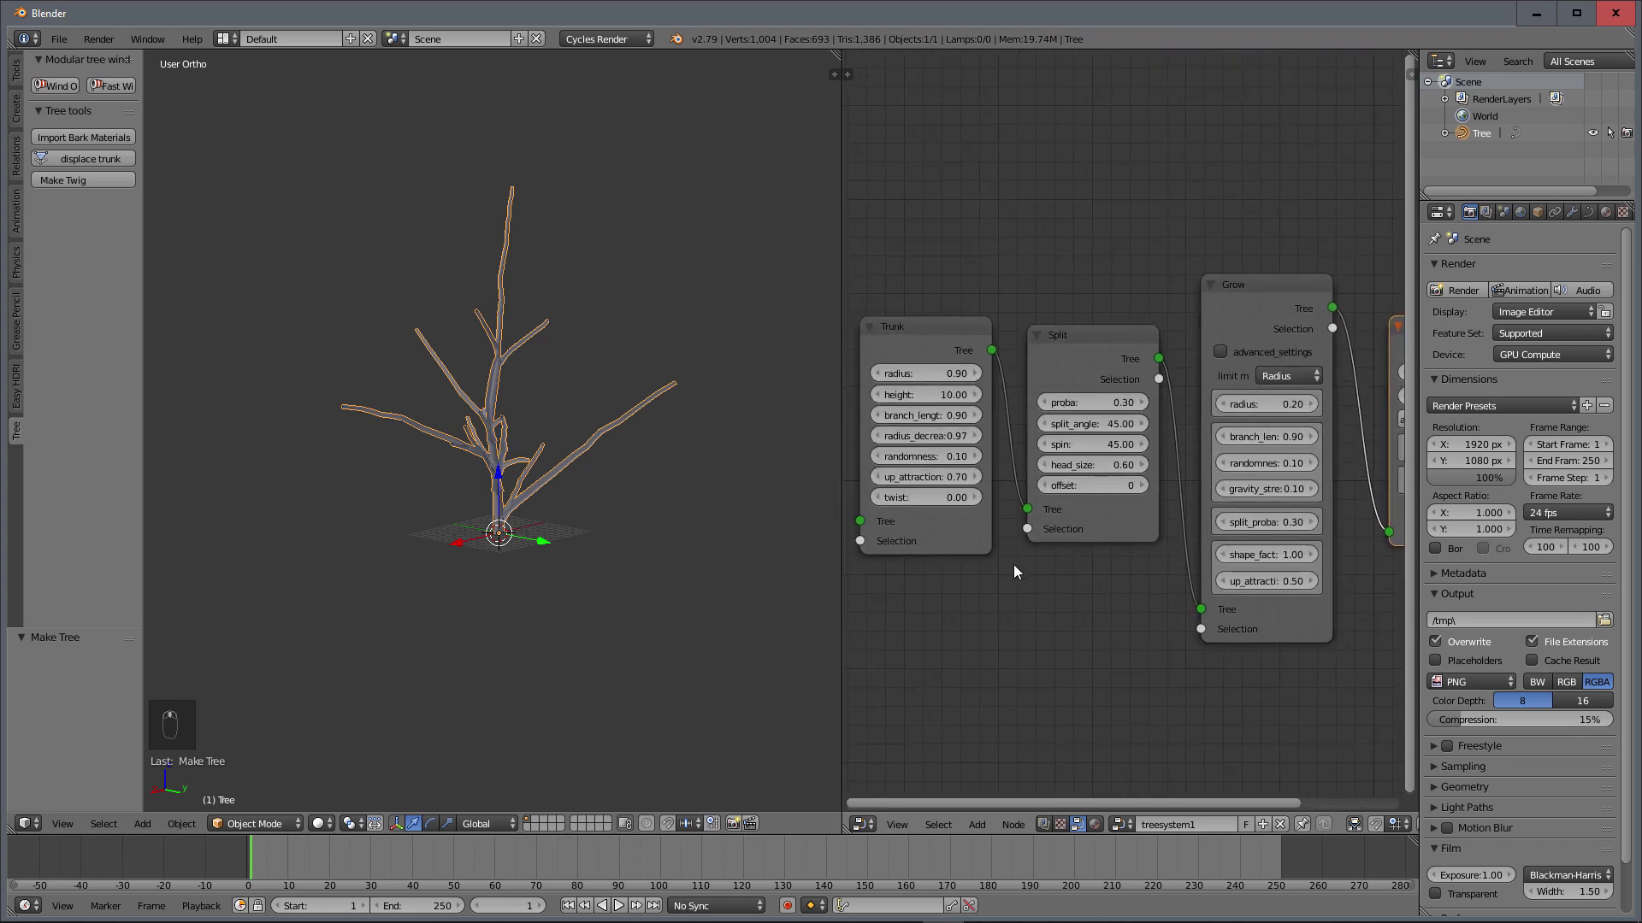
pyautogui.scroll(4, 466, 487)
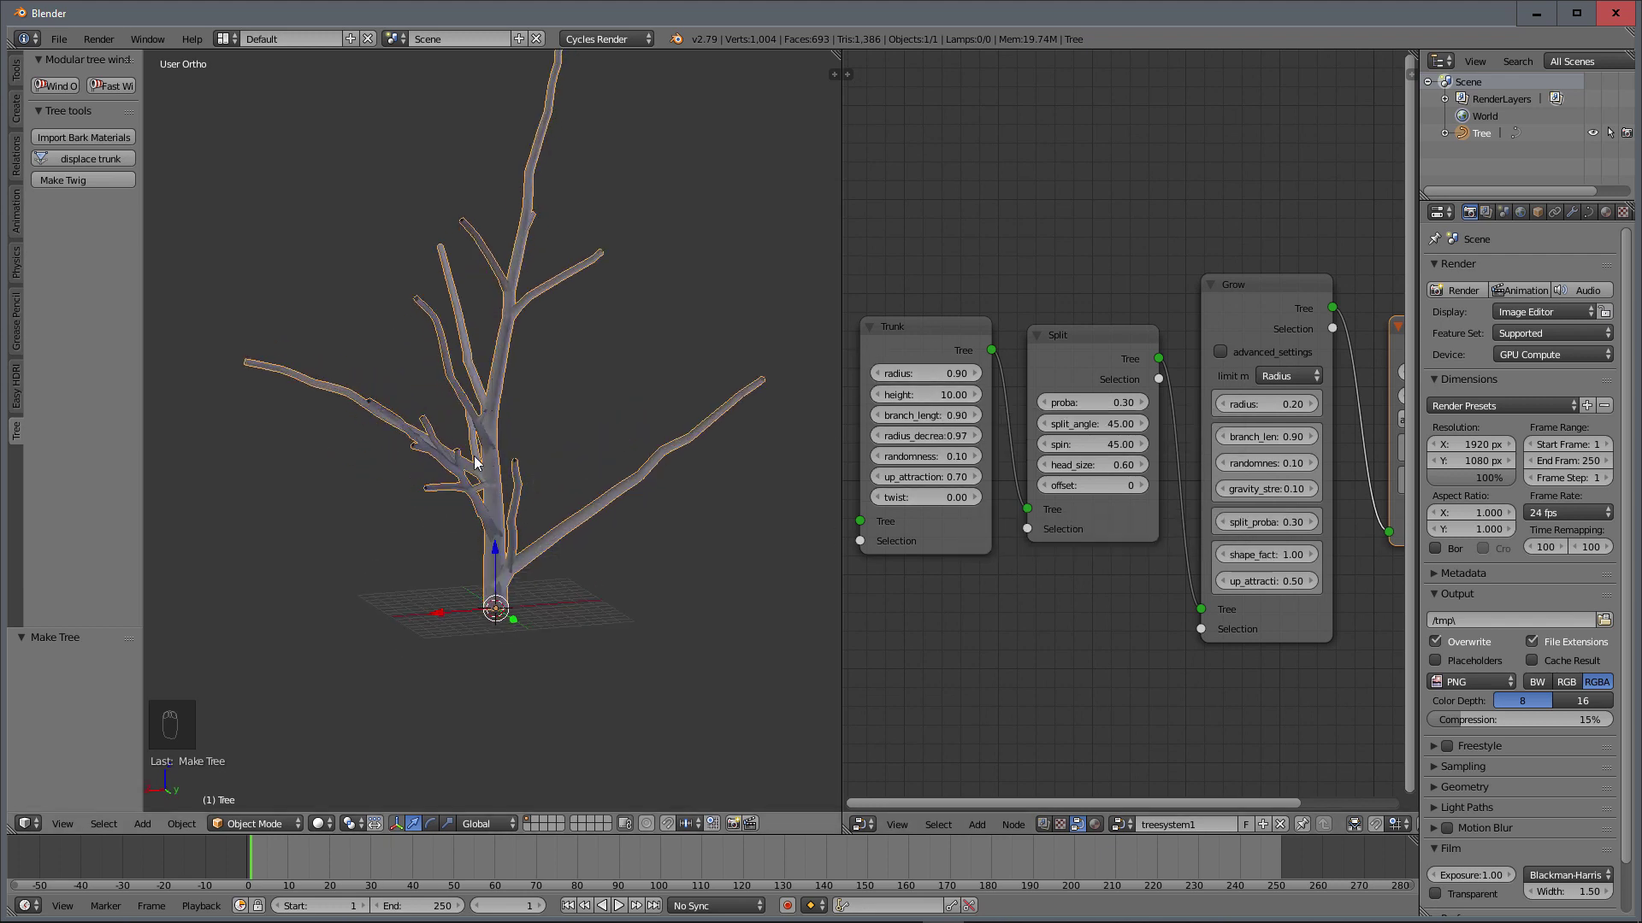
pyautogui.moveTo(474, 454); pyautogui.dragTo(516, 436, button='middle')
pyautogui.click(941, 395)
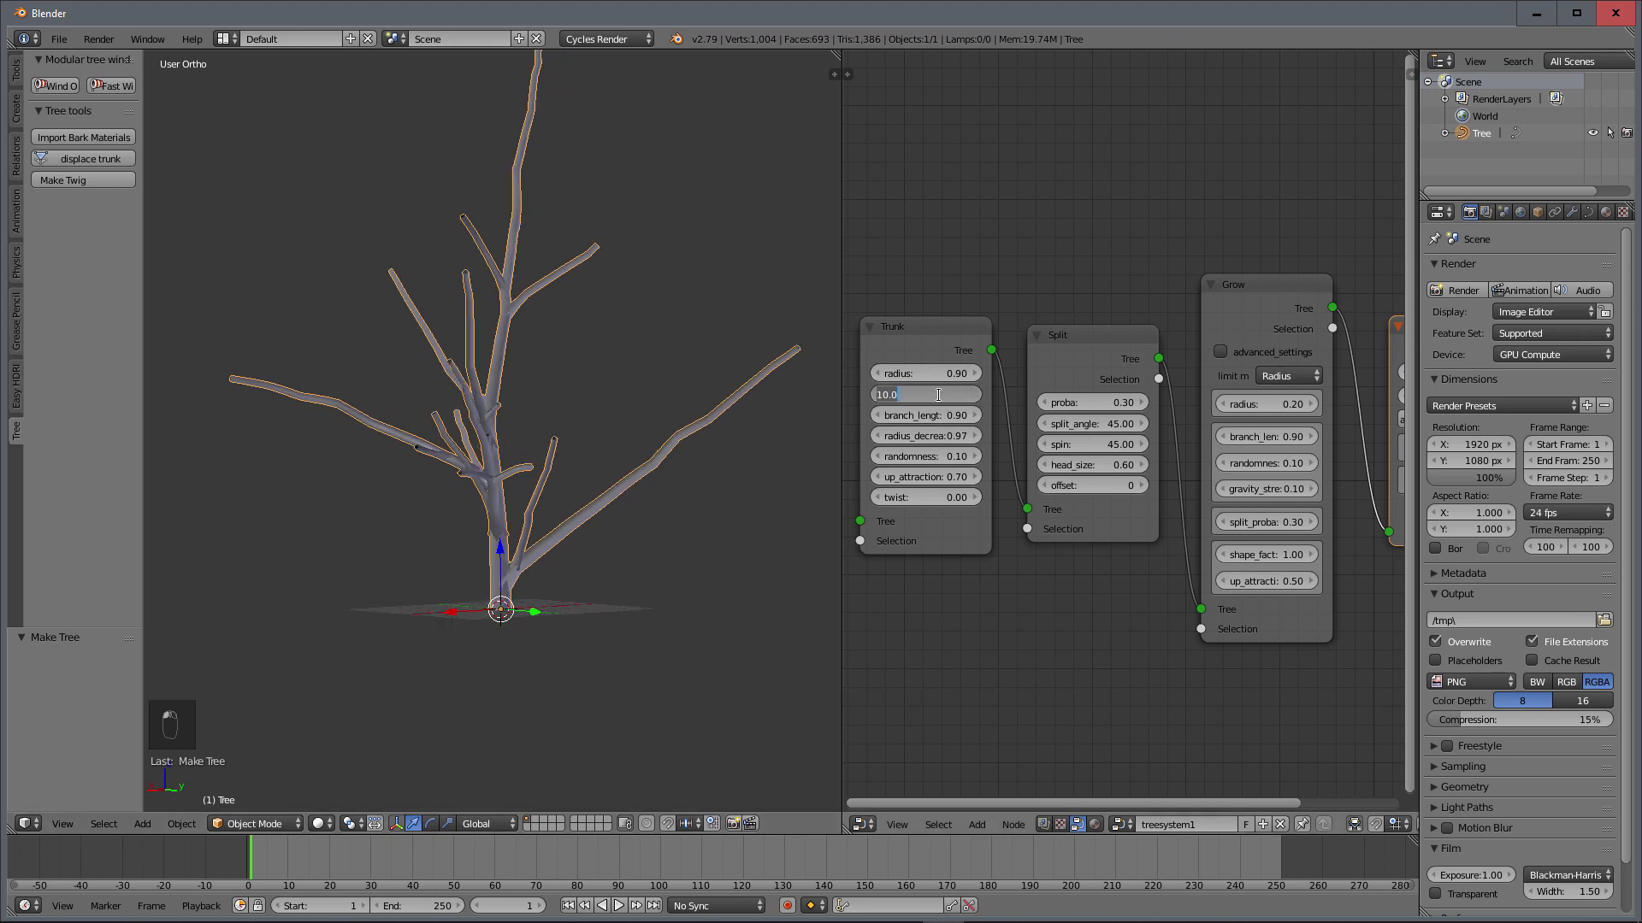
pyautogui.write('20')
pyautogui.press('Return')
pyautogui.scroll(-2, 1223, 540)
pyautogui.moveTo(1230, 537); pyautogui.dragTo(1147, 525, button='middle')
pyautogui.click(1366, 430)
pyautogui.moveTo(615, 501); pyautogui.dragTo(540, 506, button='middle')
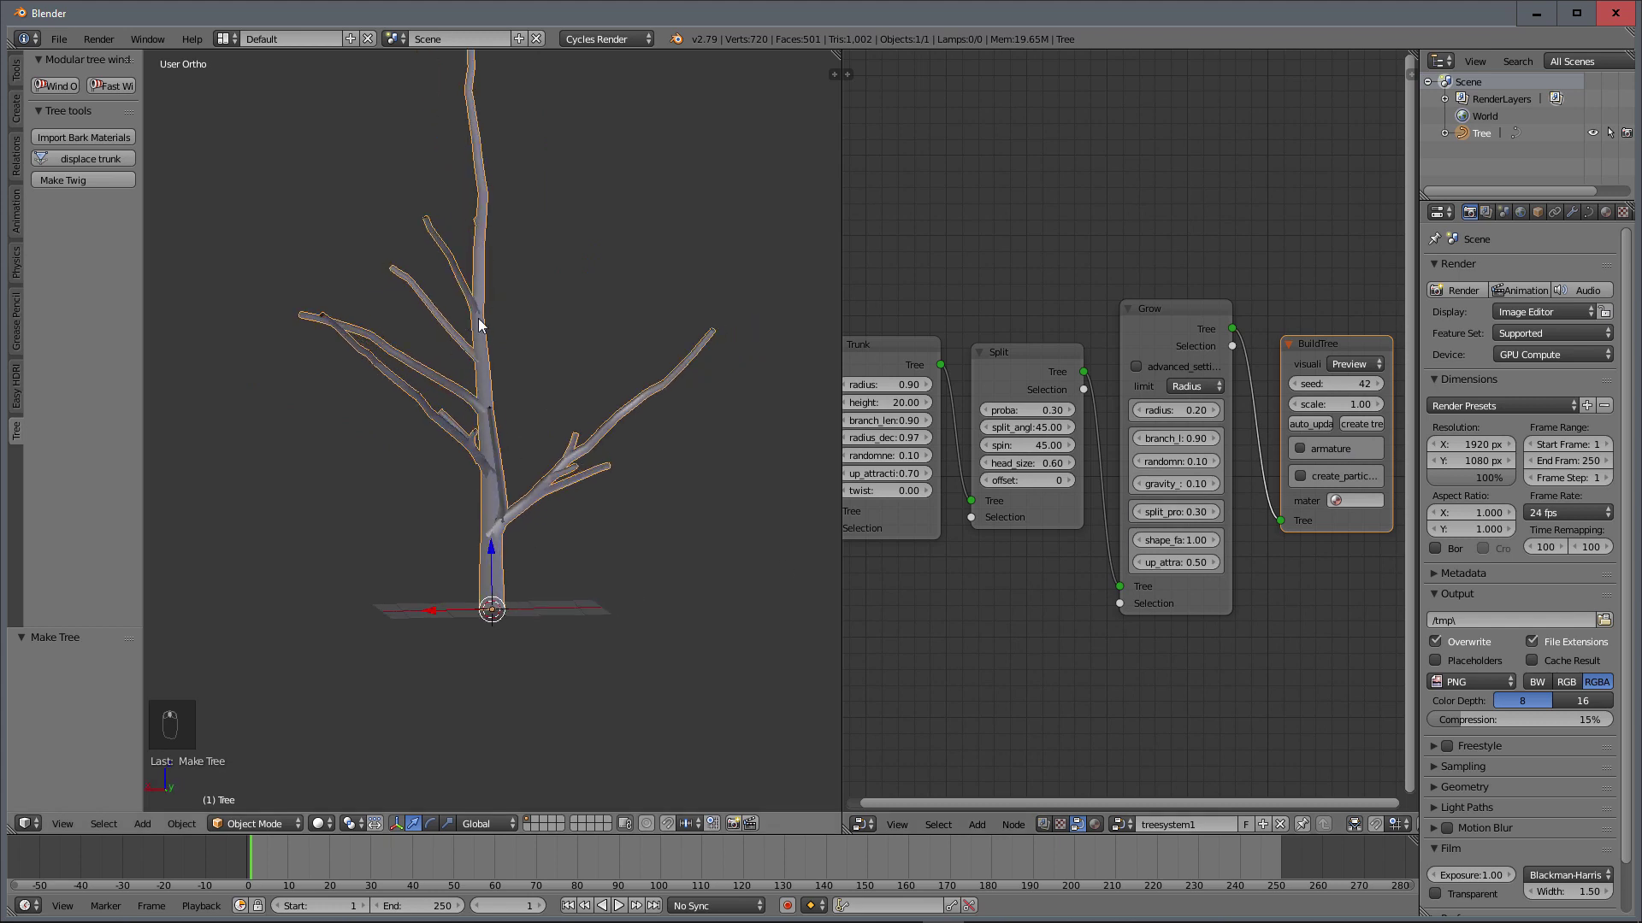
# Step: Set the Trunk node's height back to 10
pyautogui.moveTo(478, 319); pyautogui.dragTo(551, 347, button='middle')
pyautogui.click(904, 403)
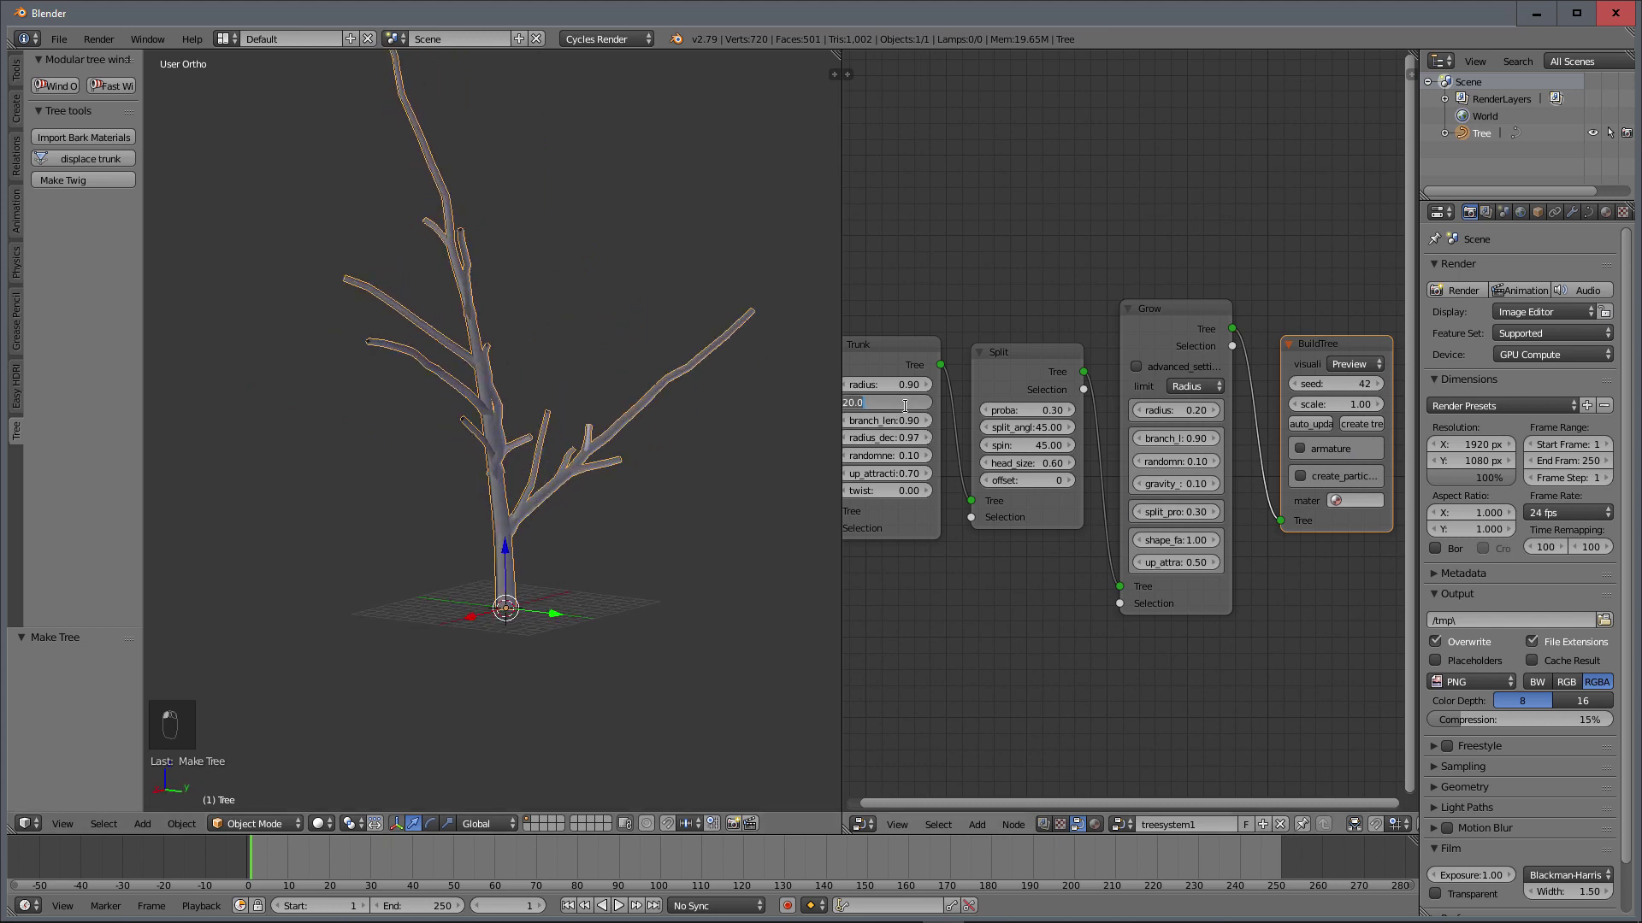
pyautogui.write('10')
pyautogui.press('Return')
pyautogui.moveTo(978, 599); pyautogui.dragTo(1042, 596, button='middle')
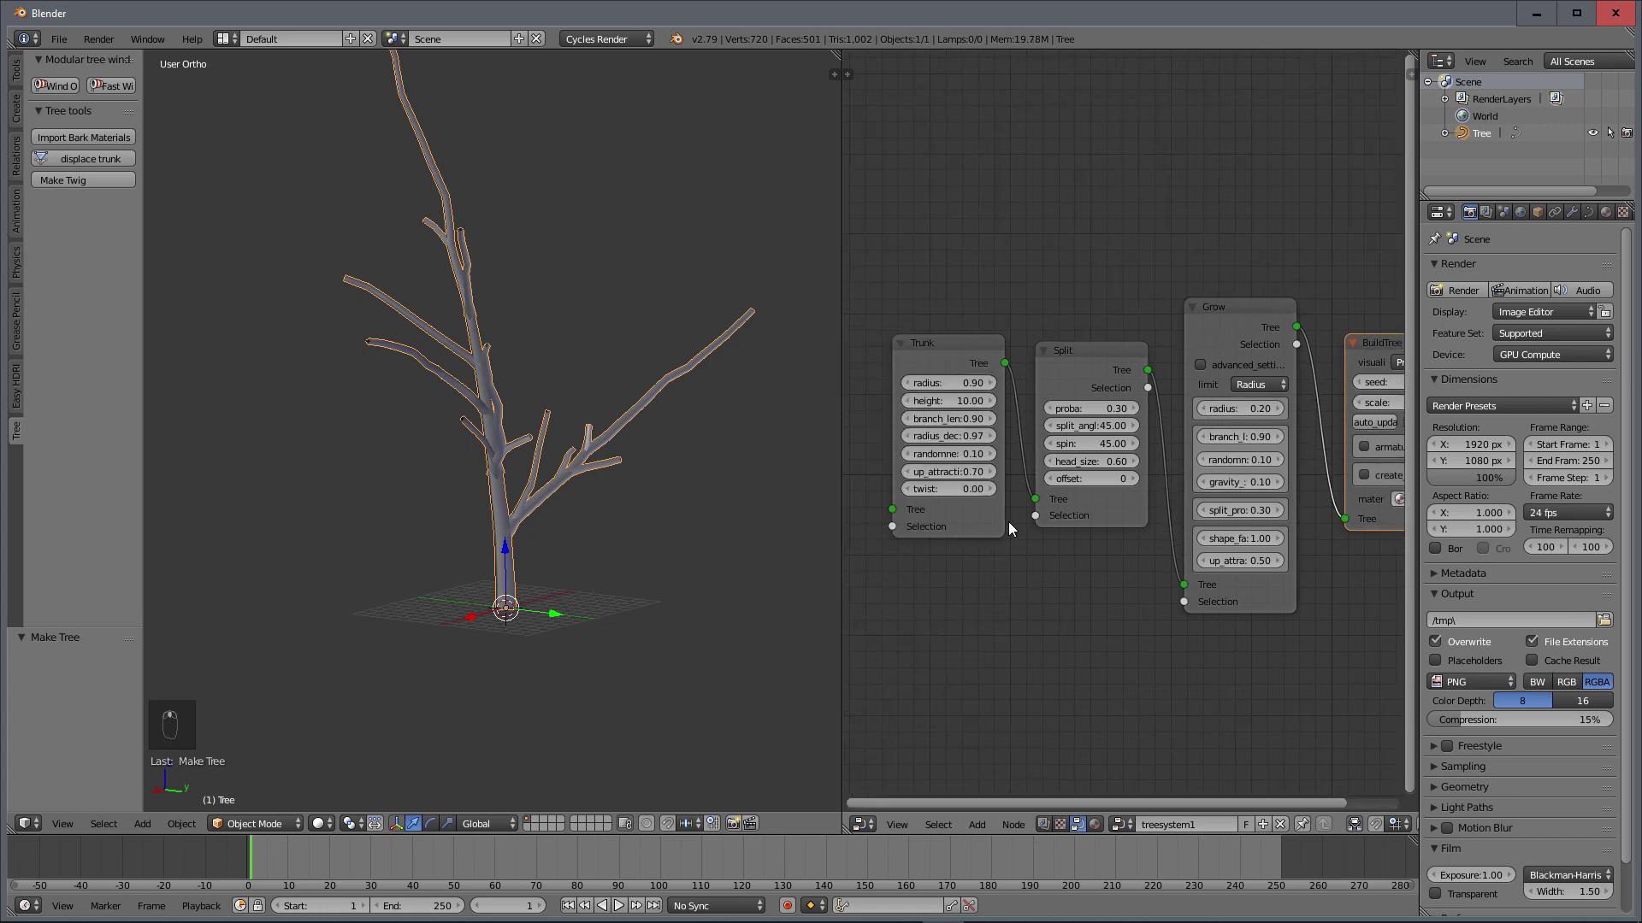
# Step: Set the Trunk node's branch length to 0.2, regenerate the tree and inspect its shape
pyautogui.scroll(-3, 1008, 522)
pyautogui.moveTo(967, 547); pyautogui.dragTo(985, 494, button='middle')
pyautogui.scroll(4, 990, 567)
pyautogui.moveTo(797, 453); pyautogui.dragTo(496, 441, button='middle')
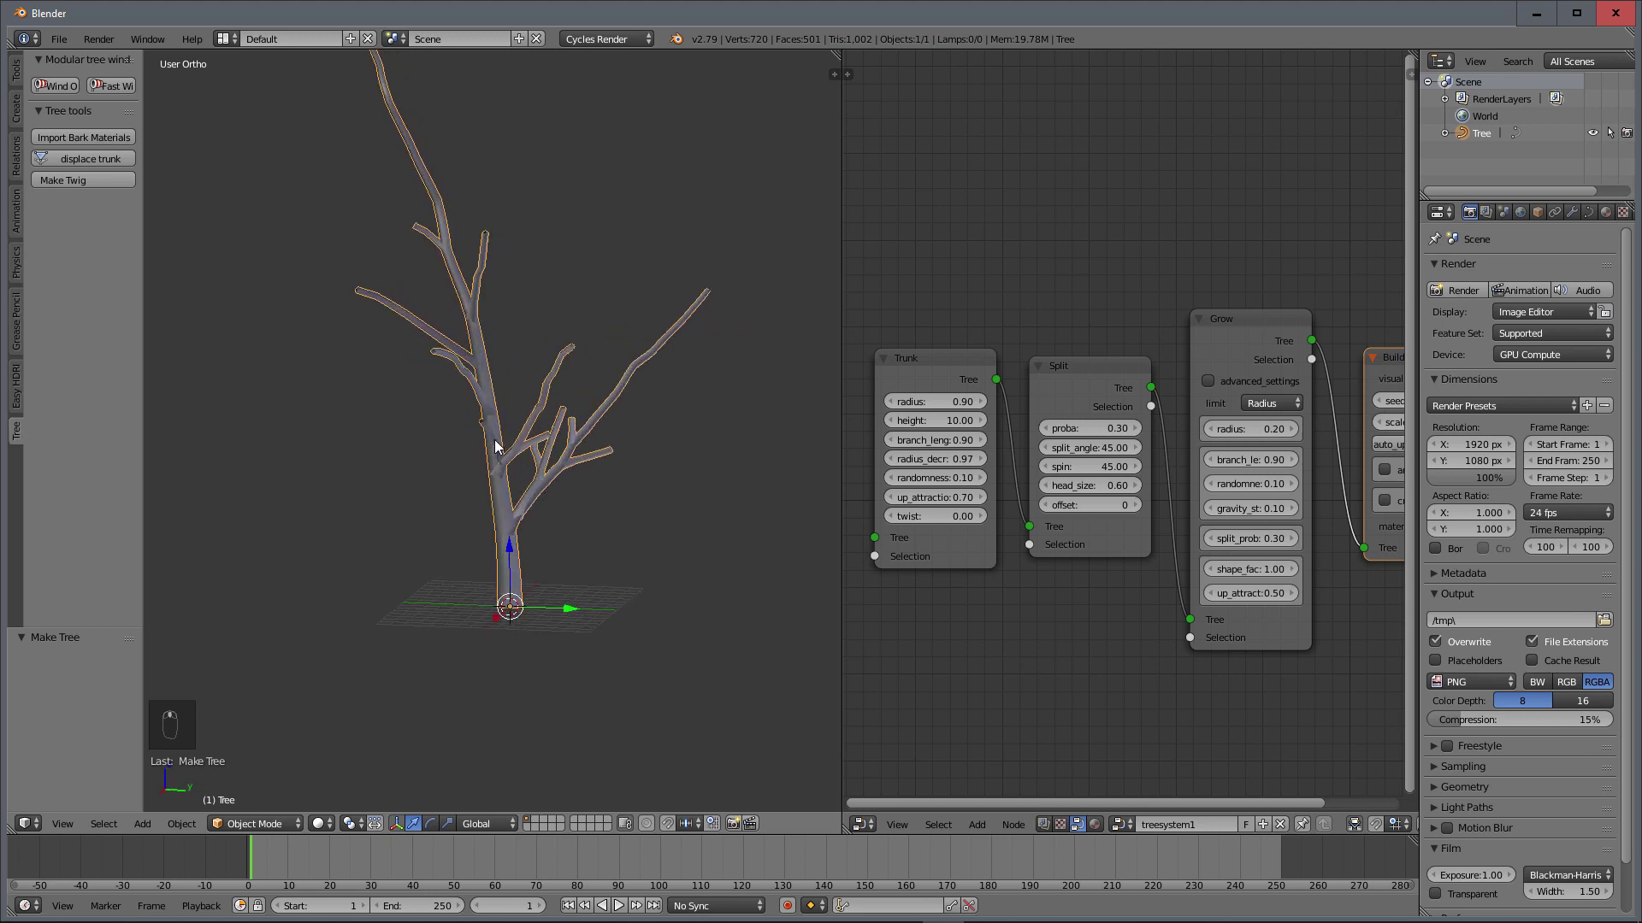
pyautogui.click(951, 439)
pyautogui.write('.2')
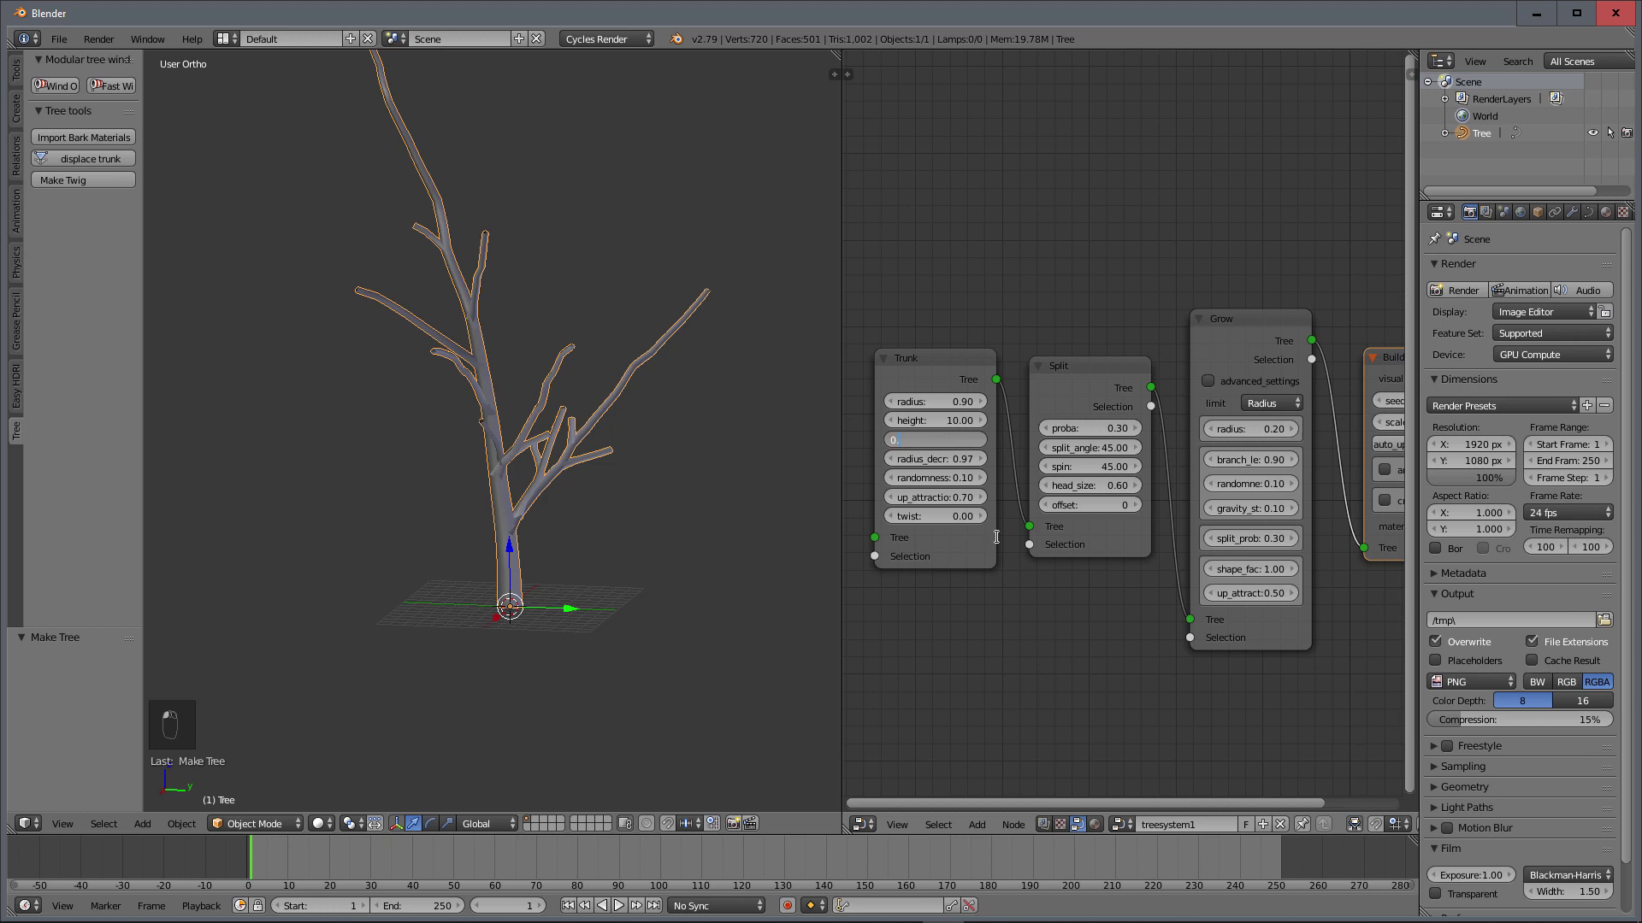
pyautogui.press('Return')
pyautogui.moveTo(1251, 539); pyautogui.dragTo(1133, 548, button='middle')
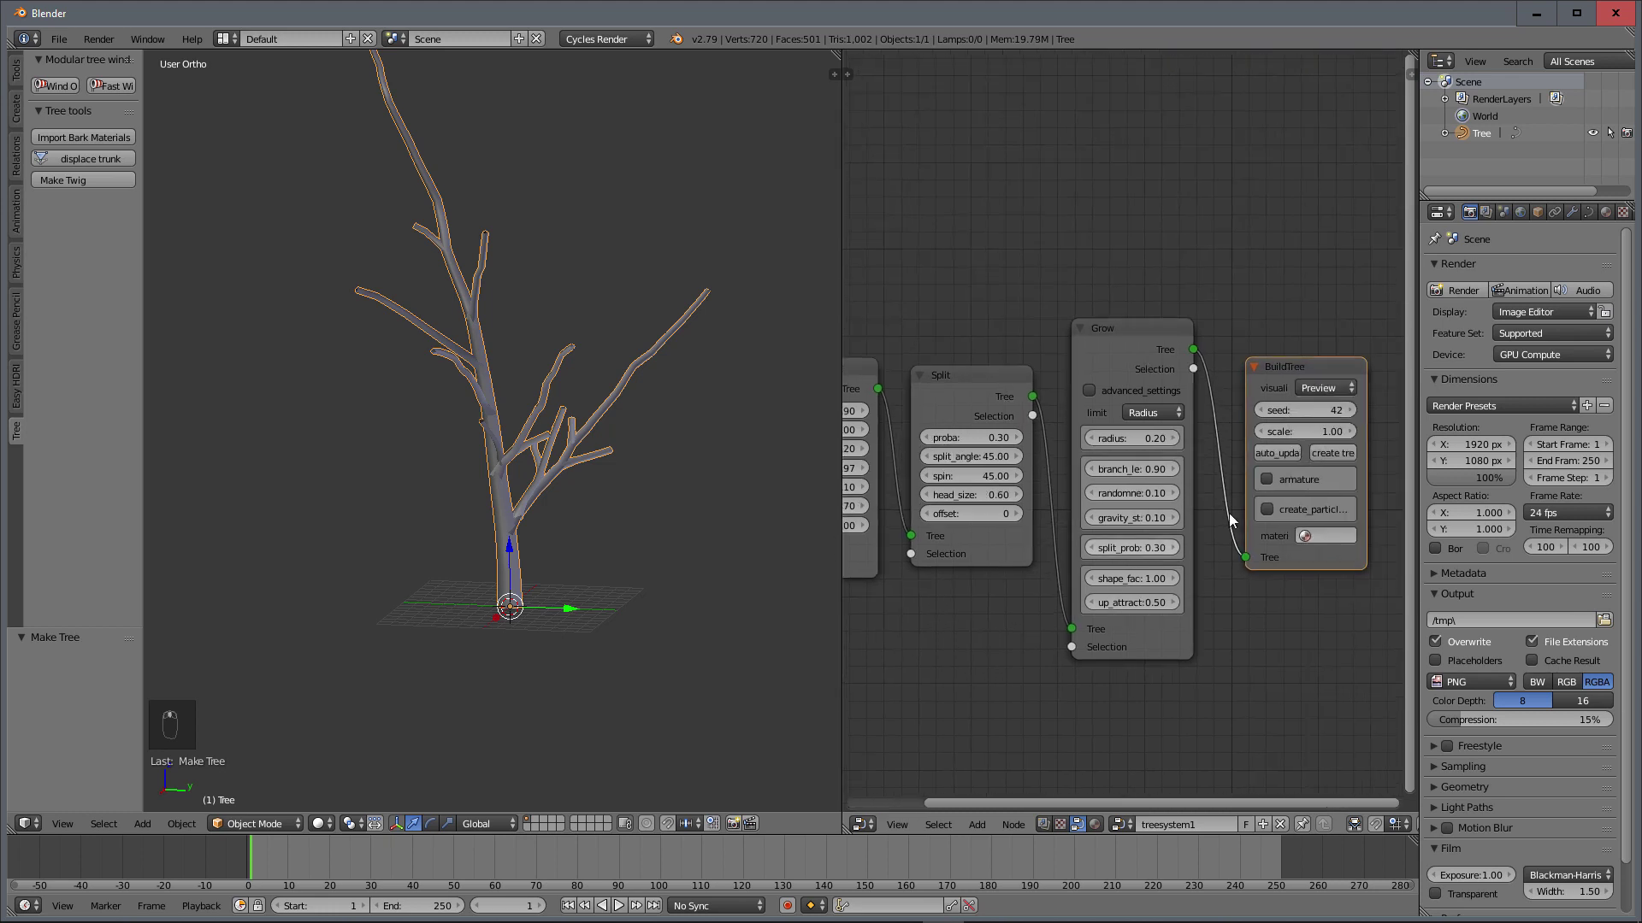
pyautogui.click(1333, 453)
pyautogui.moveTo(655, 571); pyautogui.dragTo(408, 608, button='middle')
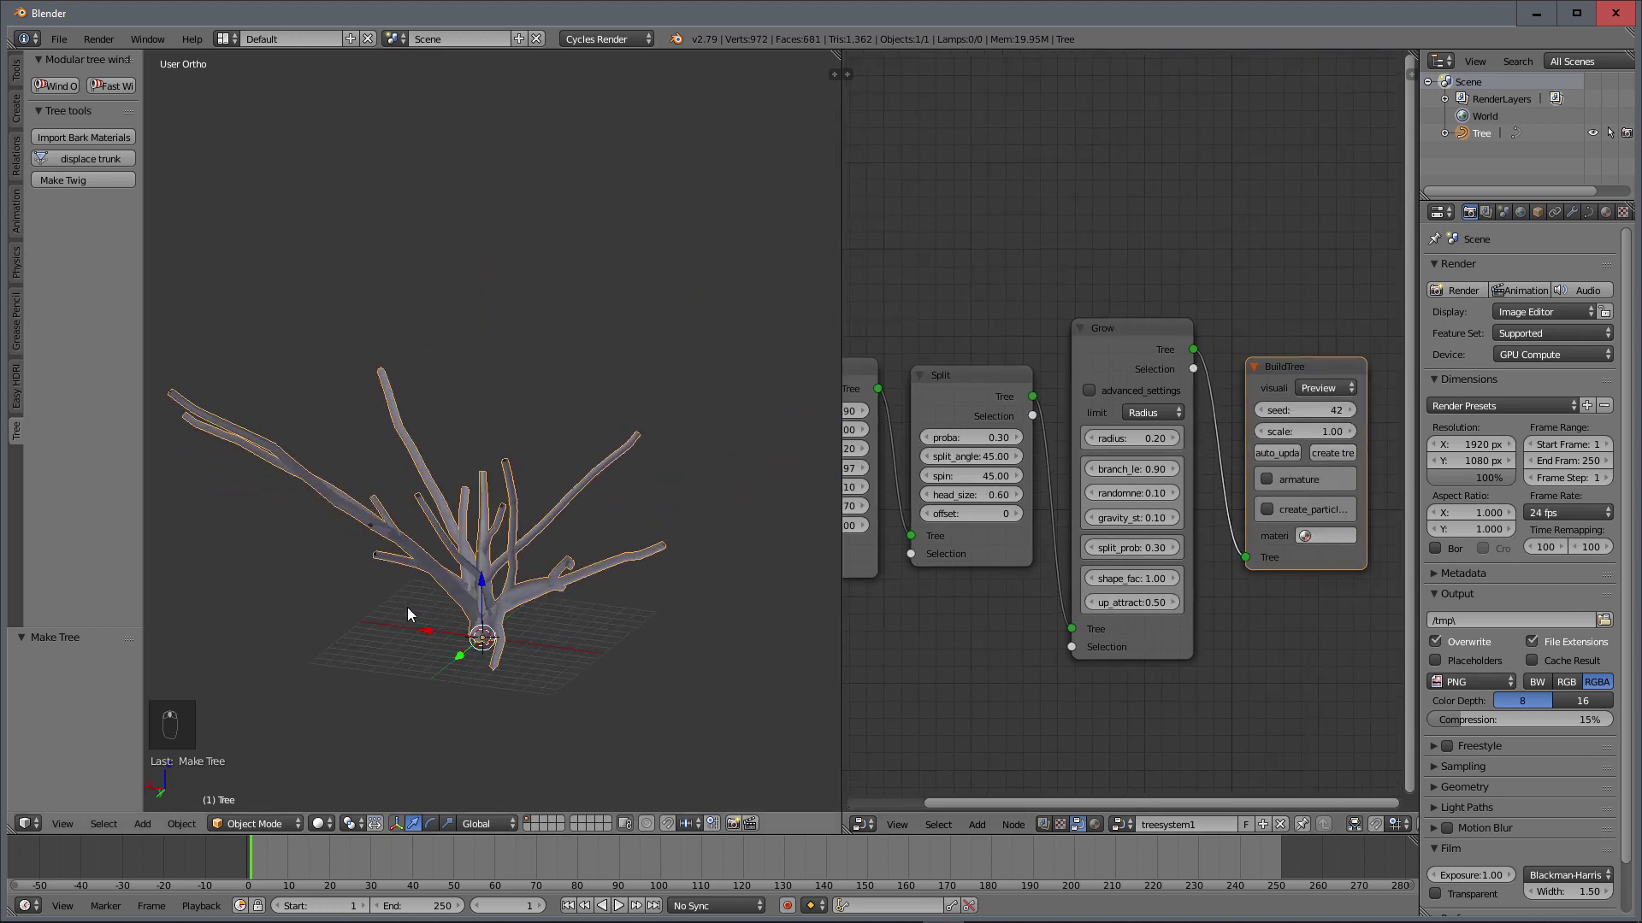
pyautogui.moveTo(584, 612); pyautogui.dragTo(475, 596, button='middle')
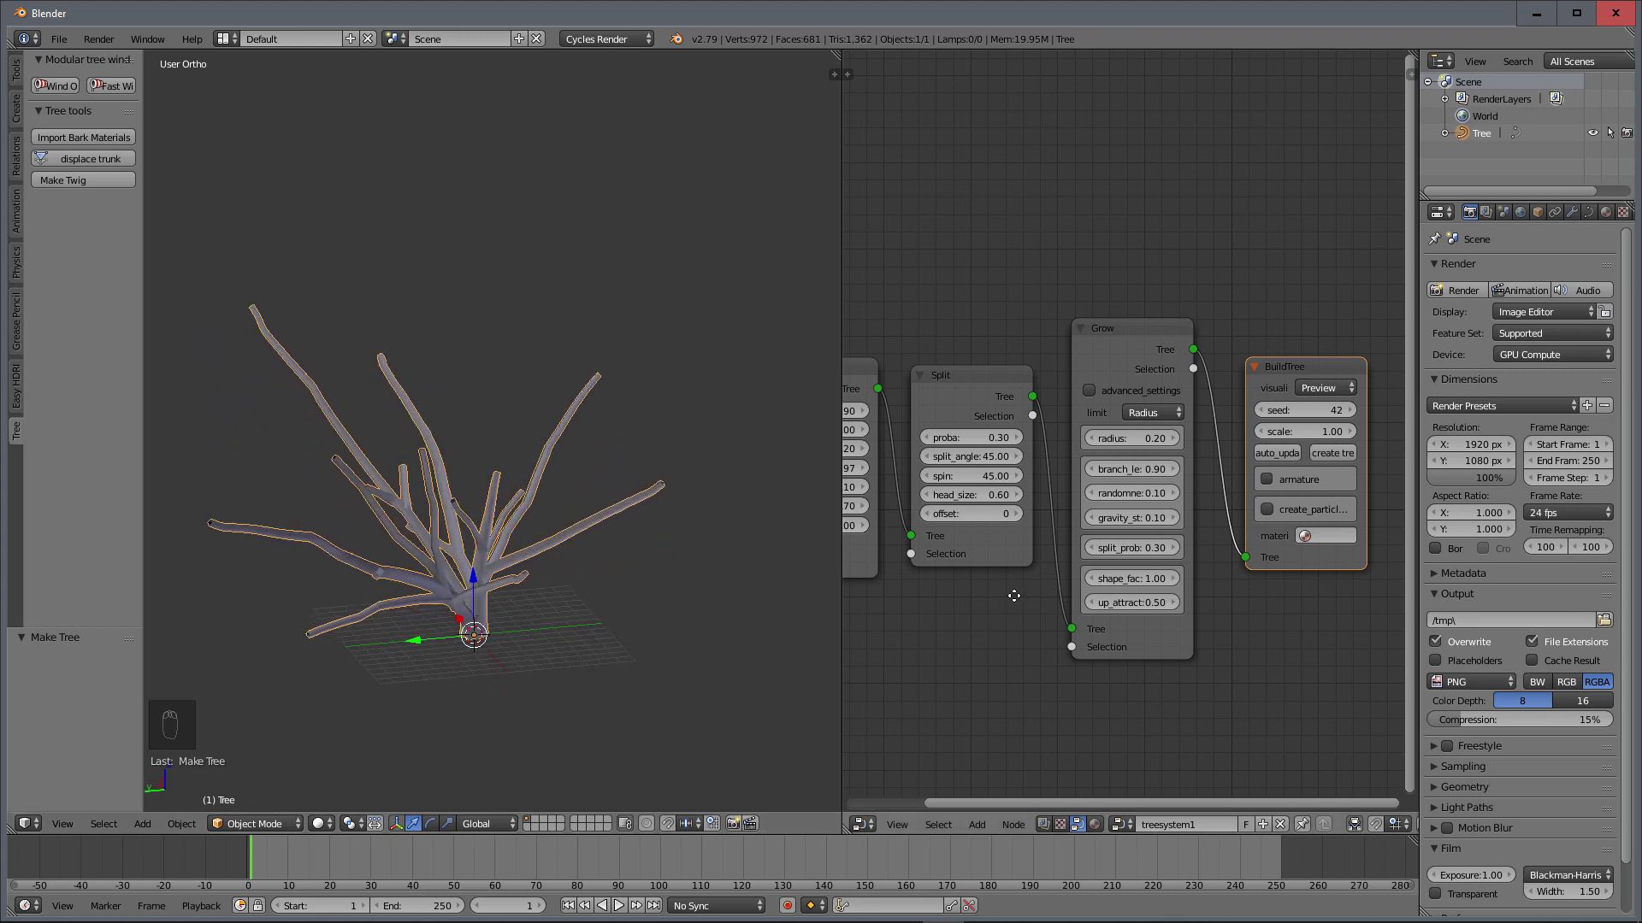
# Step: Set the Trunk node's branch length back to 0.9
pyautogui.moveTo(1014, 596); pyautogui.dragTo(1099, 588, button='middle')
pyautogui.click(925, 442)
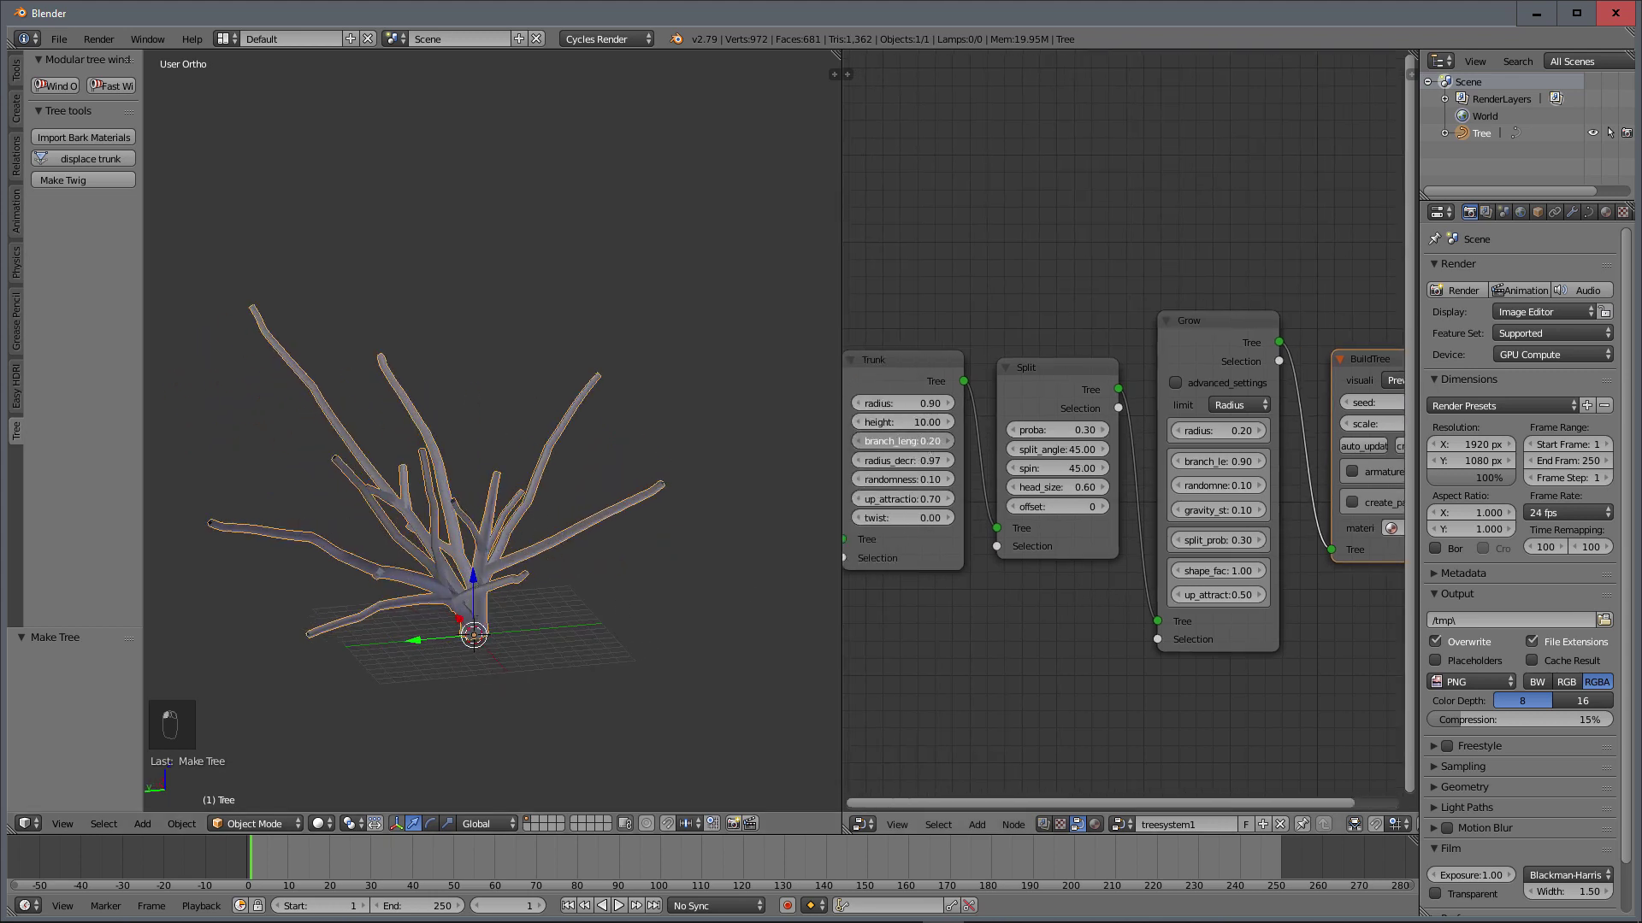
pyautogui.write('0.3')
pyautogui.press('Return')
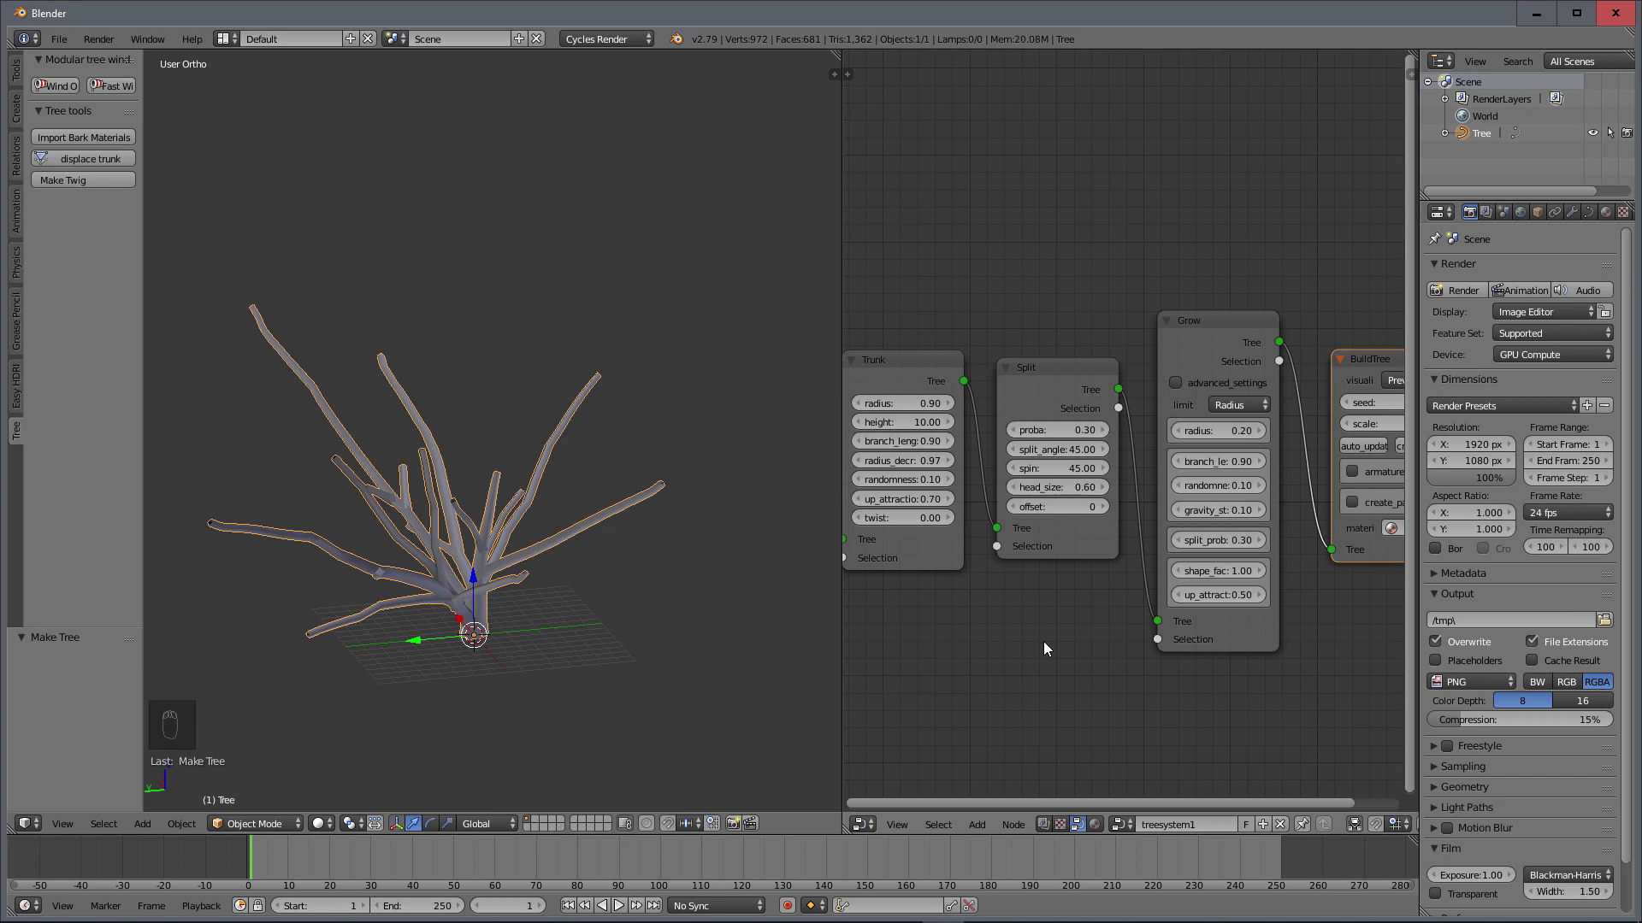
# Step: Regenerate the preview tree with the current Trunk settings and inspect its shape from the side
pyautogui.moveTo(1331, 496); pyautogui.dragTo(1219, 493, button='middle')
pyautogui.click(1311, 445)
pyautogui.moveTo(639, 535); pyautogui.dragTo(265, 513, button='middle')
pyautogui.moveTo(889, 569); pyautogui.dragTo(1029, 548, button='middle')
pyautogui.scroll(1, 992, 599)
pyautogui.moveTo(483, 369); pyautogui.dragTo(588, 421, button='middle')
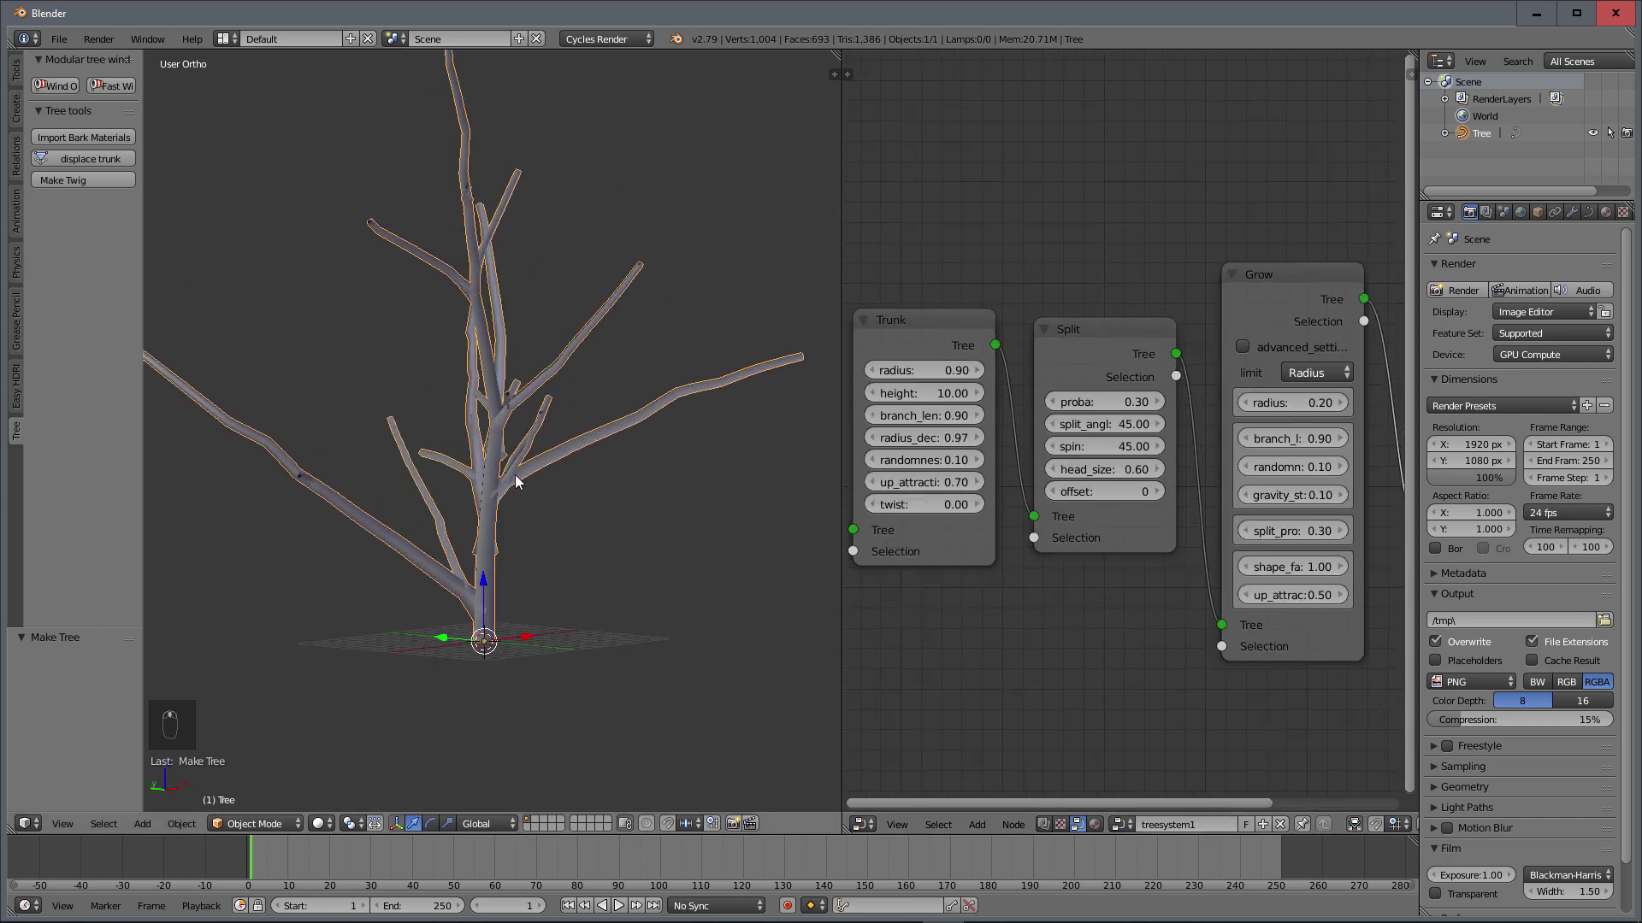
# Step: Examine the Trunk and Split node settings and compare them with the tree's branching from several angles
pyautogui.scroll(1, 946, 515)
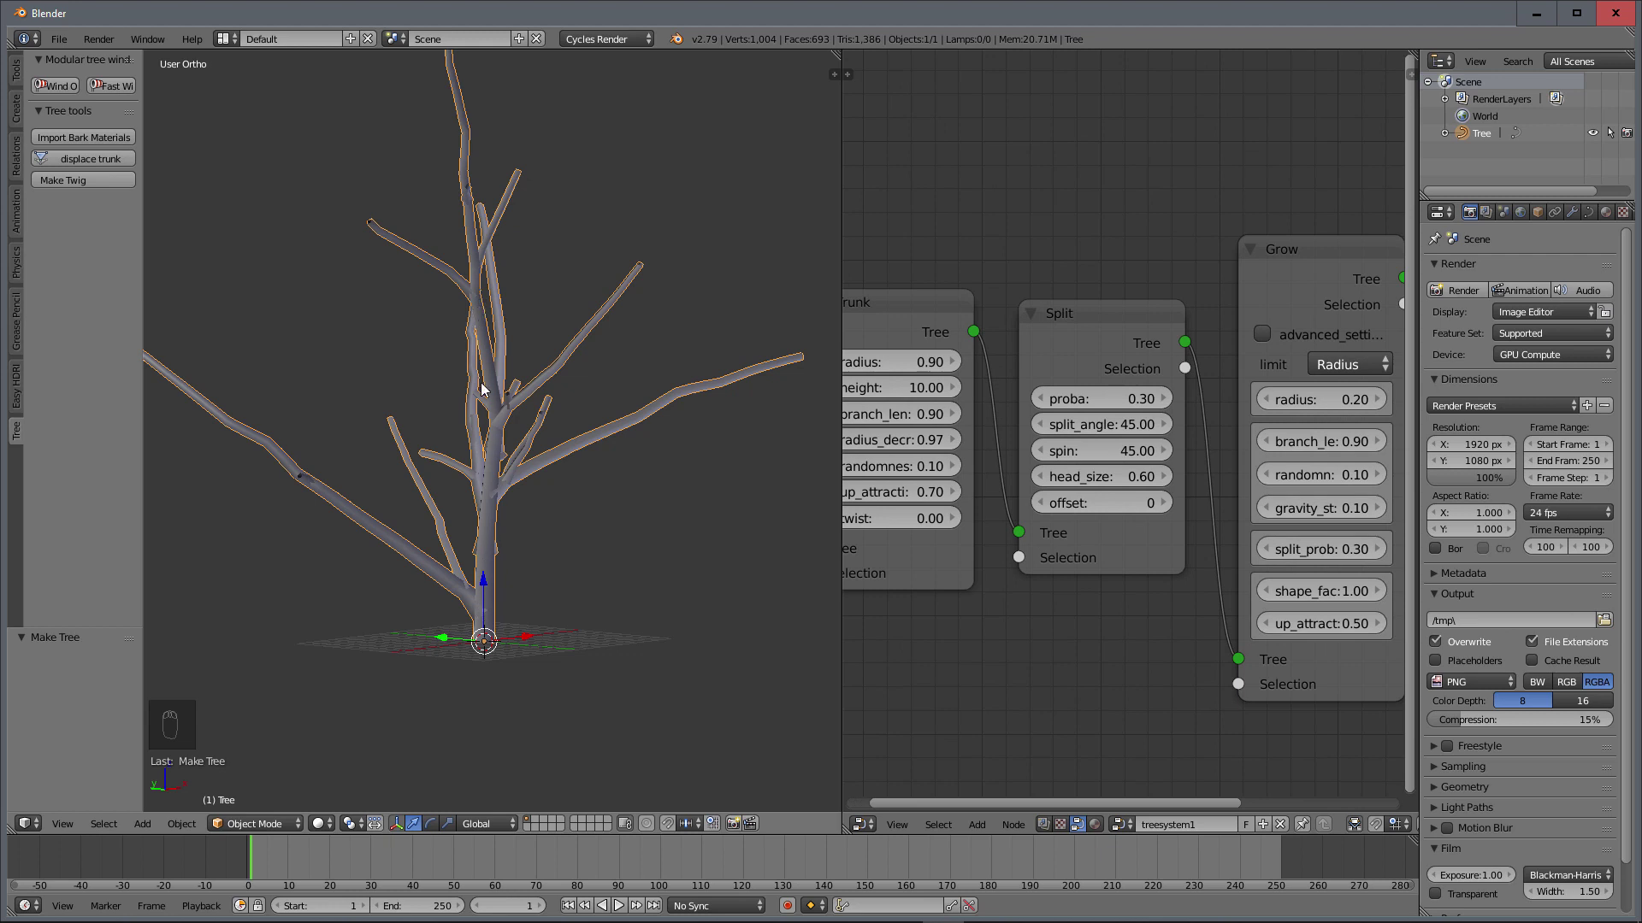
pyautogui.moveTo(954, 627); pyautogui.dragTo(993, 619, button='middle')
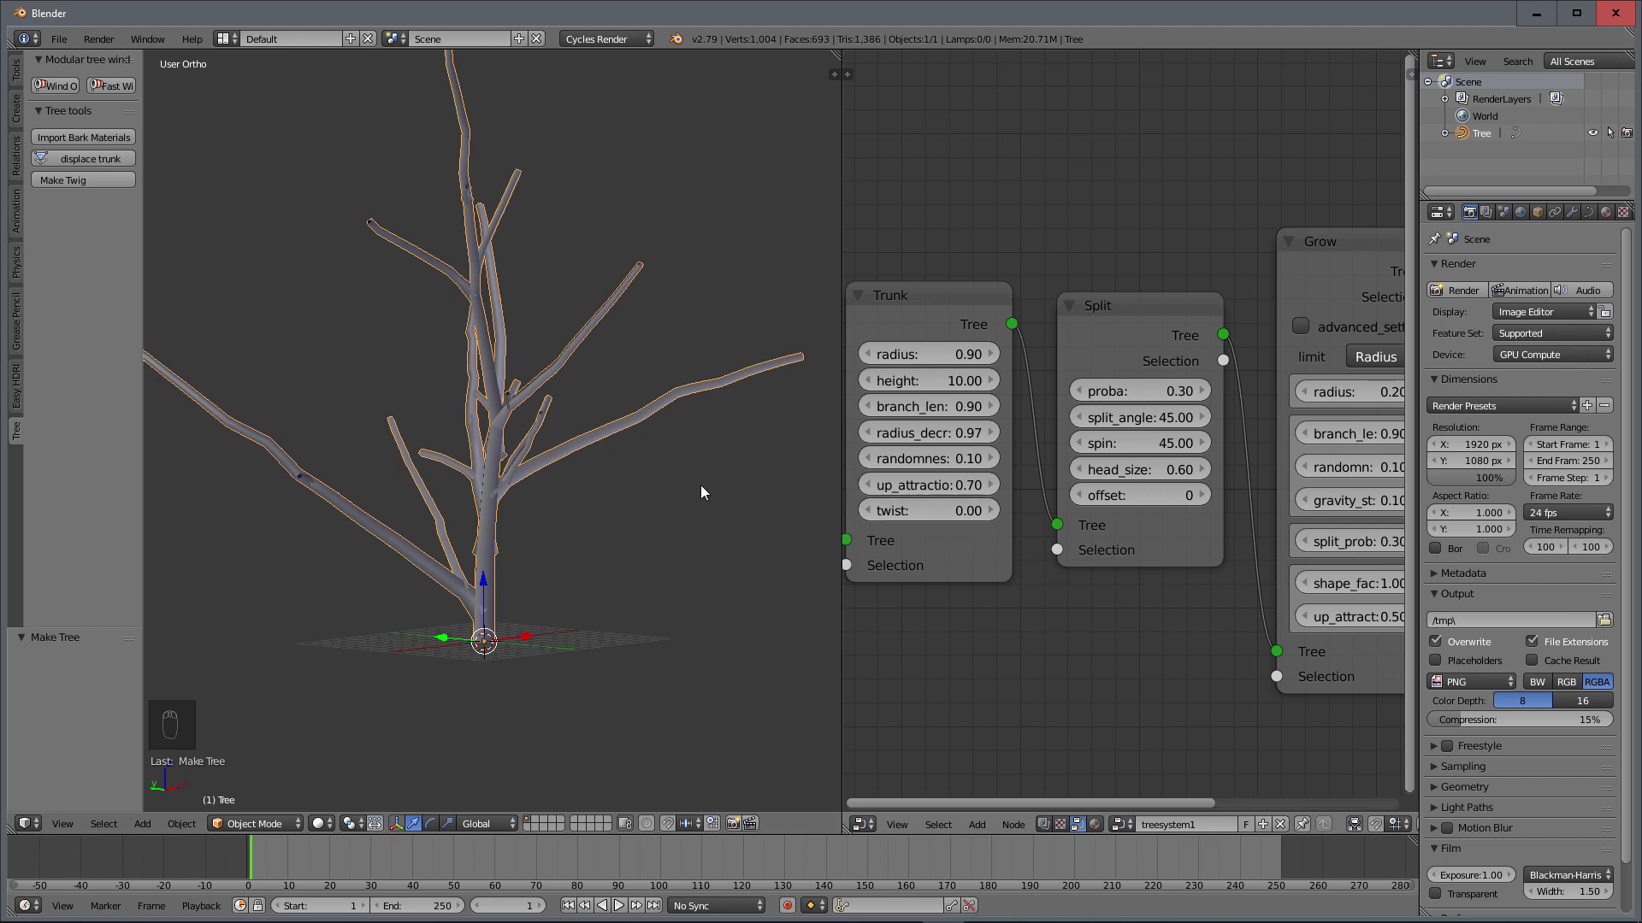
pyautogui.moveTo(524, 598); pyautogui.dragTo(491, 688, button='middle')
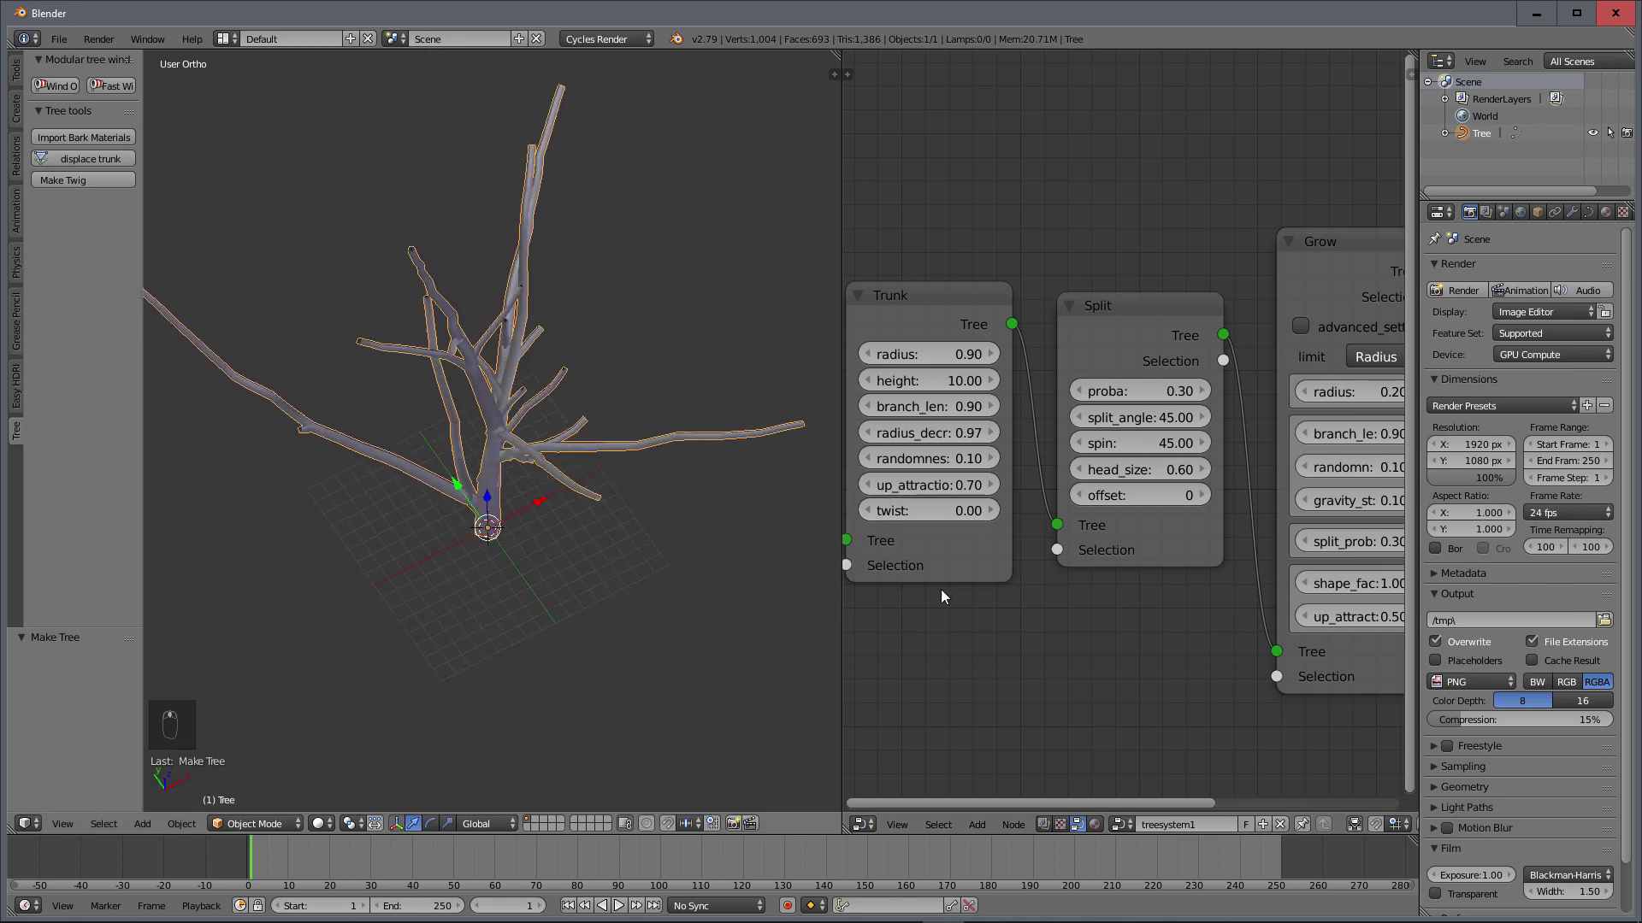
pyautogui.scroll(-1, 1106, 598)
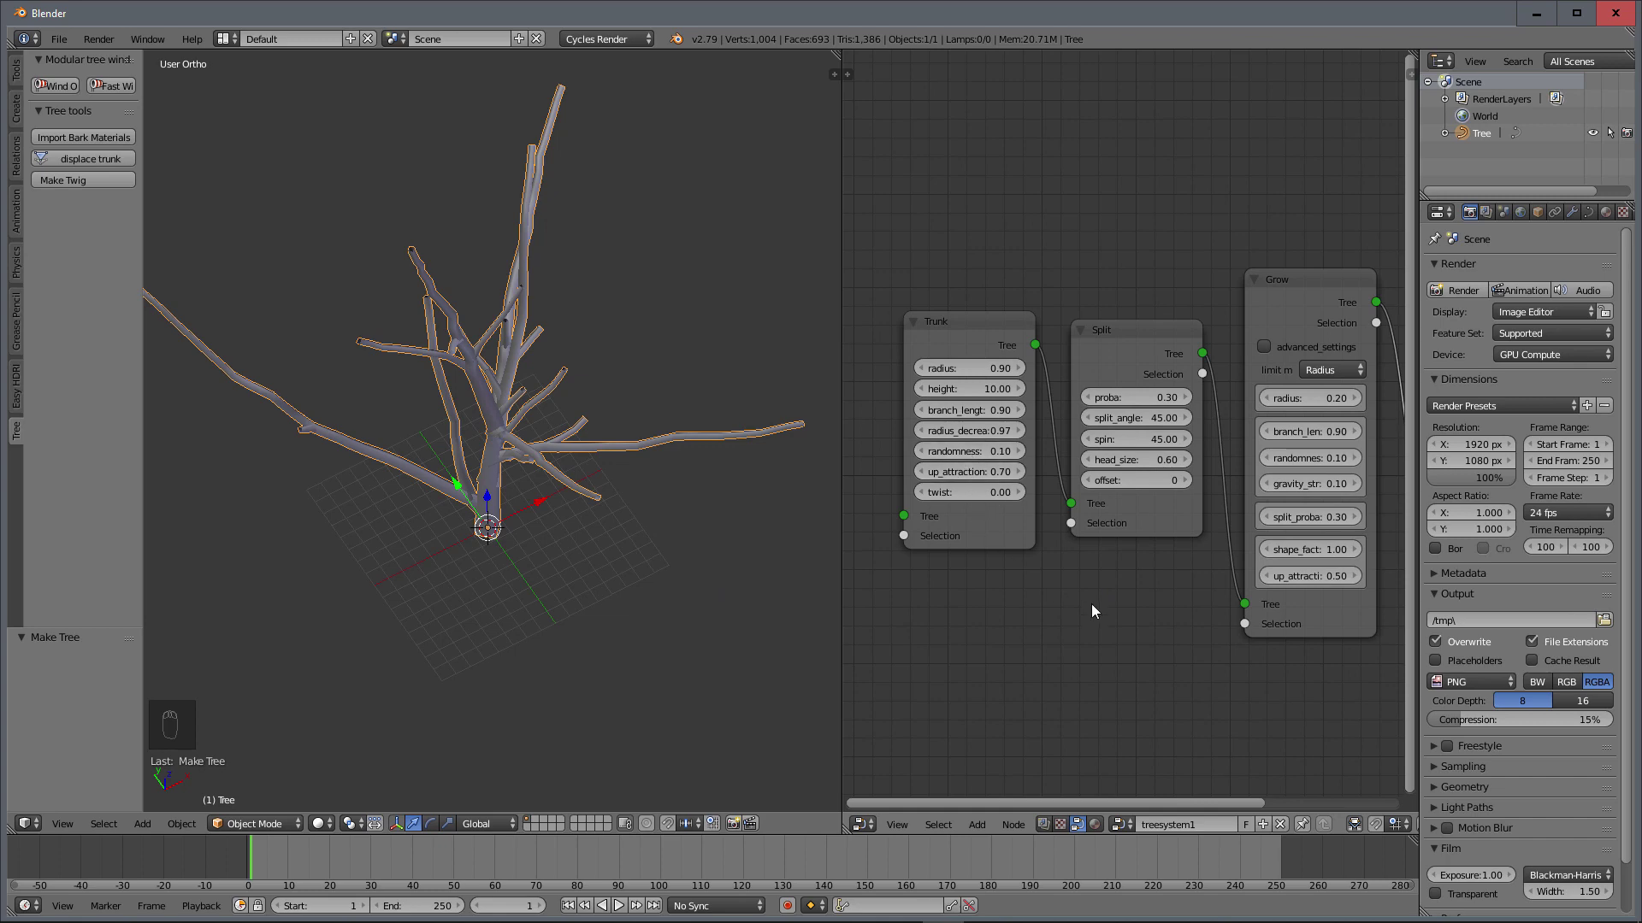
pyautogui.scroll(3, 1095, 639)
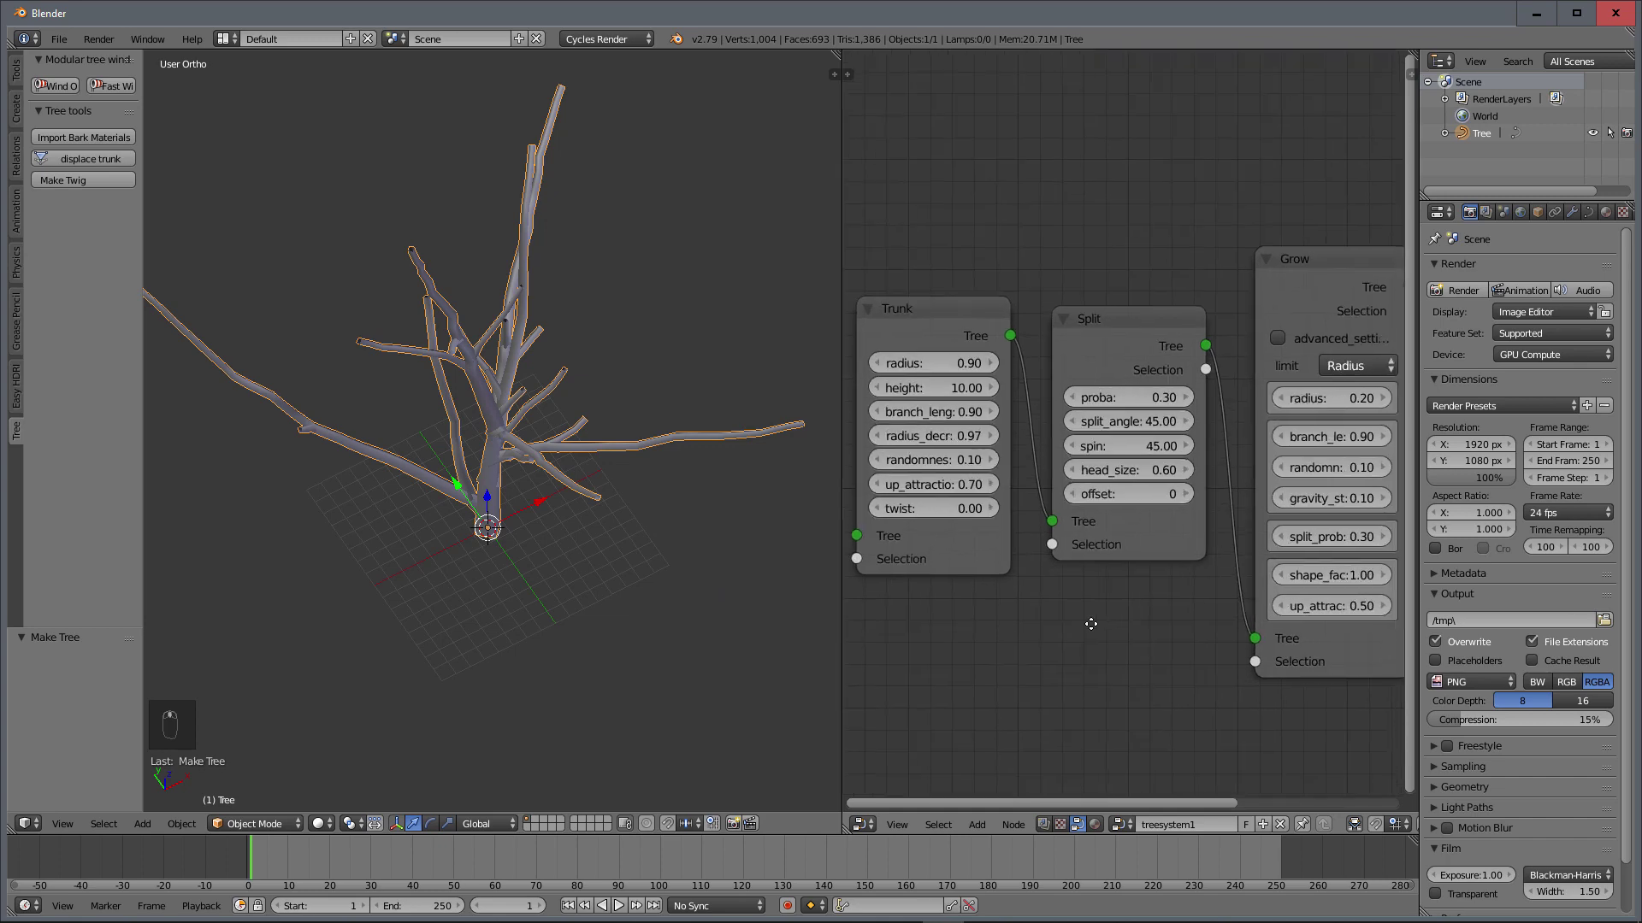
pyautogui.moveTo(548, 462); pyautogui.dragTo(263, 379, button='middle')
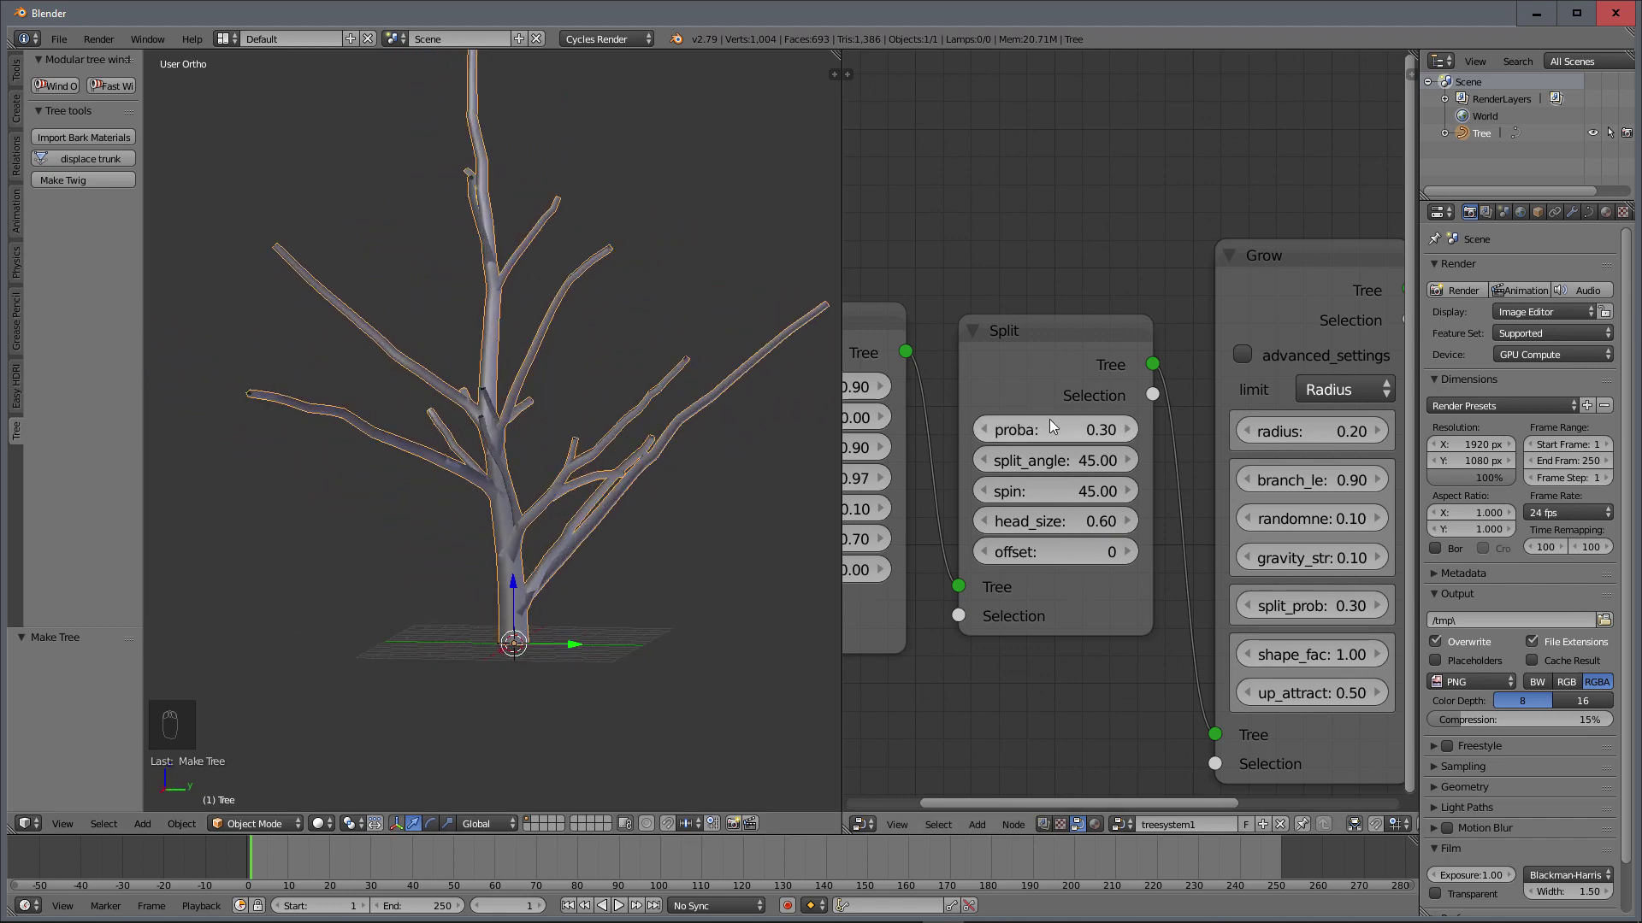
pyautogui.moveTo(549, 549)
pyautogui.mouseDown(button='middle')
pyautogui.moveTo(532, 567)
pyautogui.moveTo(547, 576)
pyautogui.mouseUp(button='middle')
pyautogui.moveTo(523, 506); pyautogui.dragTo(541, 402, button='middle')
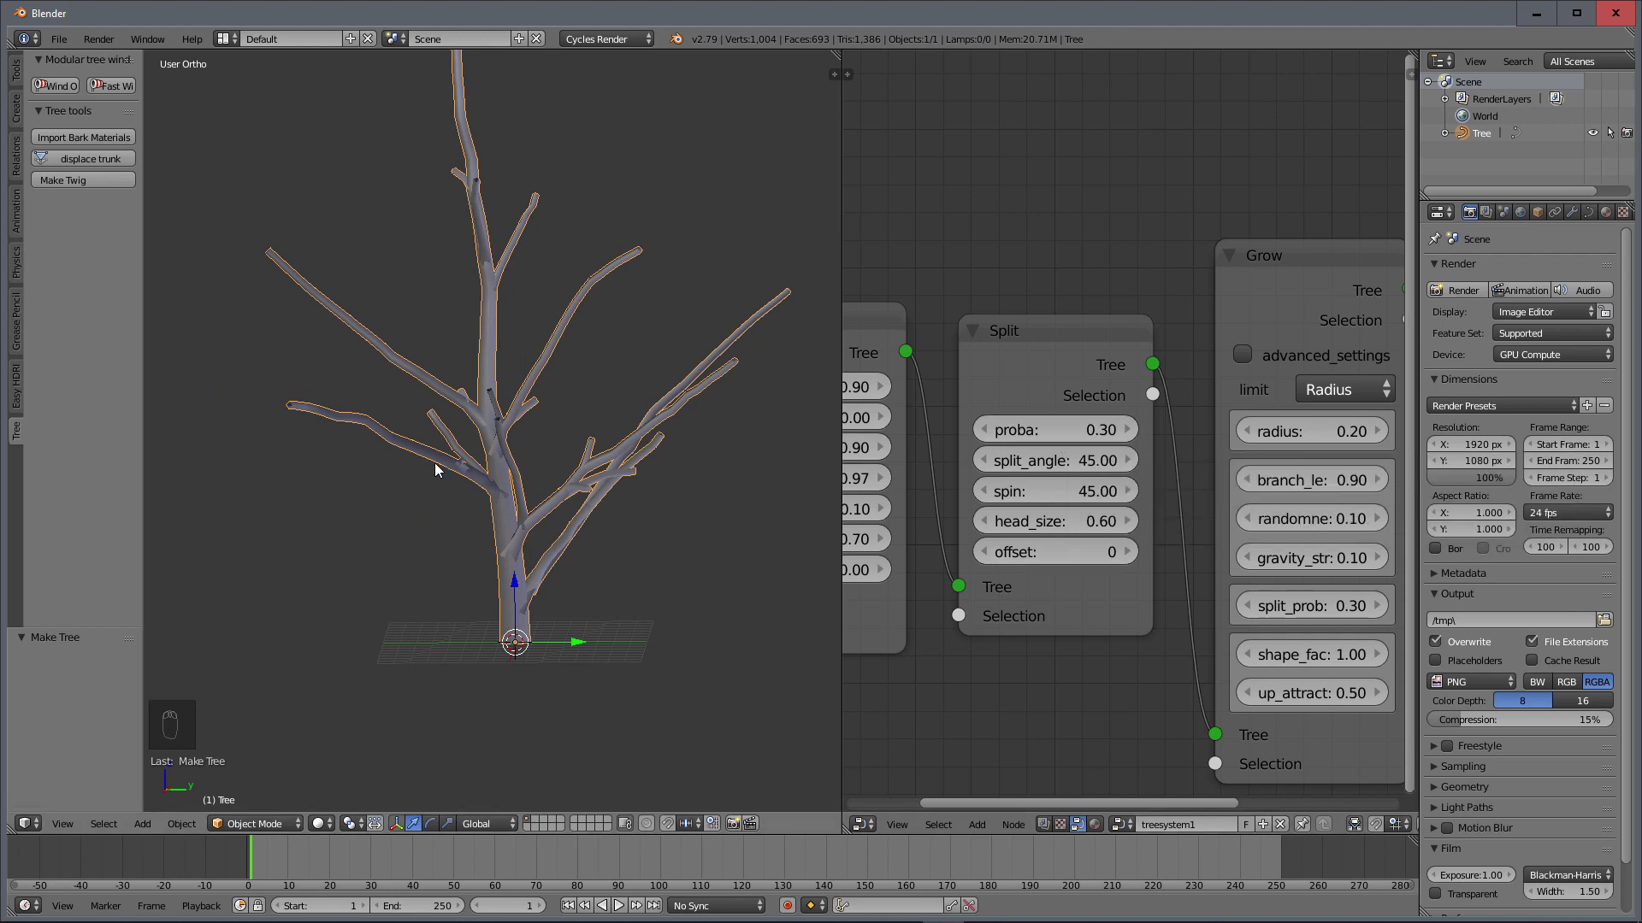
# Step: Set the Split node's proba to 0.8, regenerate the tree and inspect its branching
pyautogui.click(1090, 433)
pyautogui.write('0.')
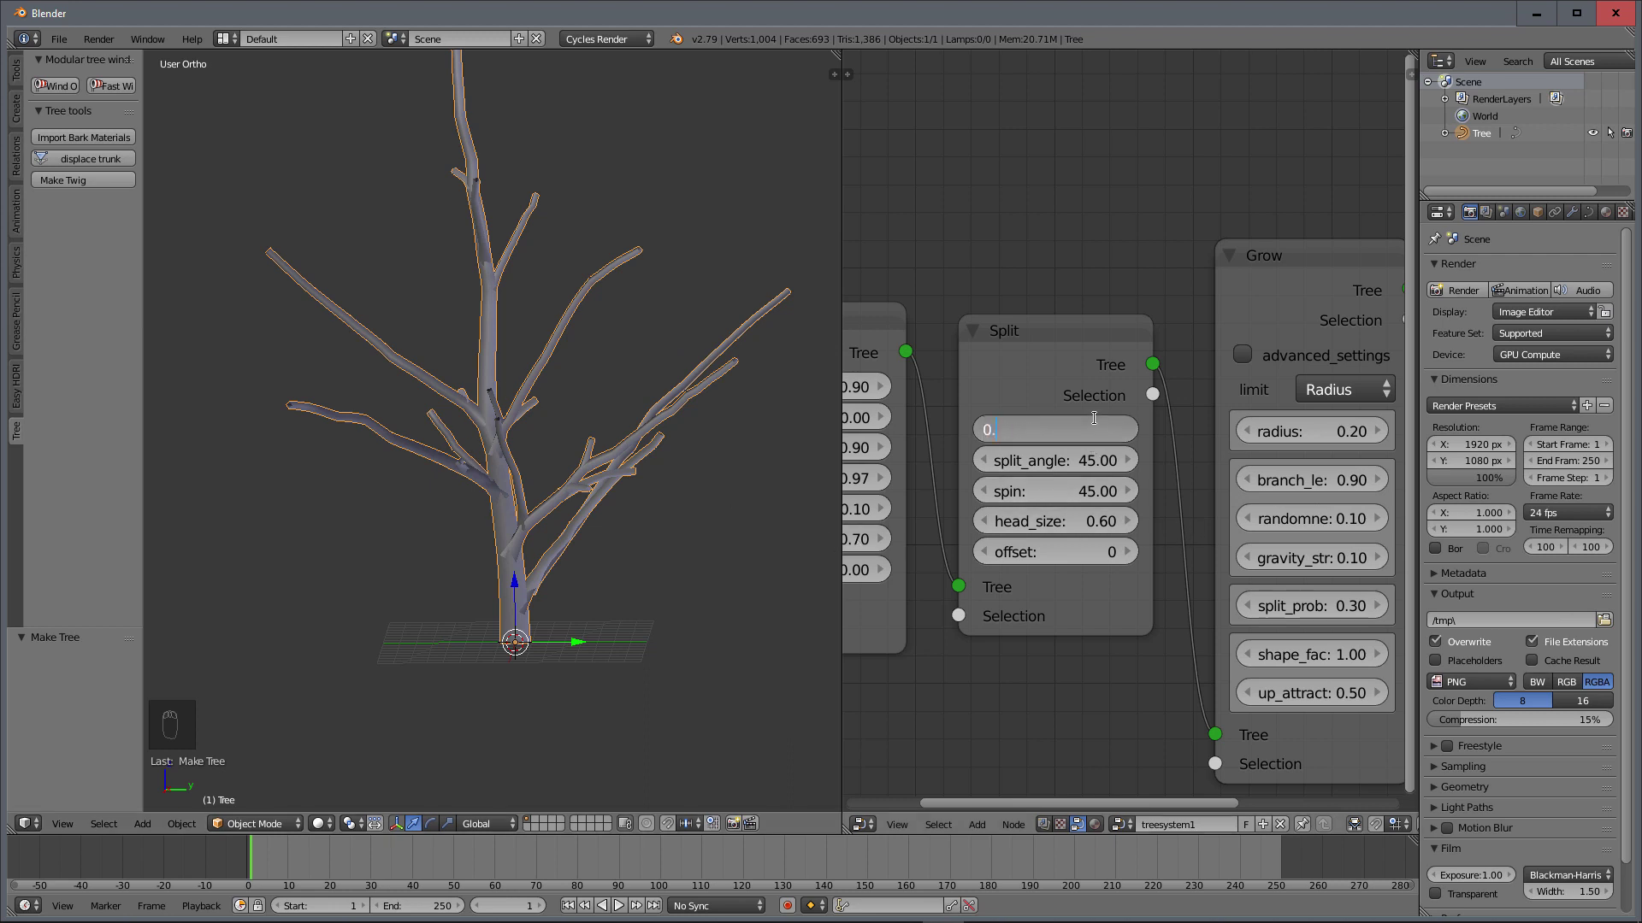
pyautogui.write('8')
pyautogui.press('Return')
pyautogui.scroll(-3, 1106, 614)
pyautogui.moveTo(1160, 542); pyautogui.dragTo(1052, 540, button='middle')
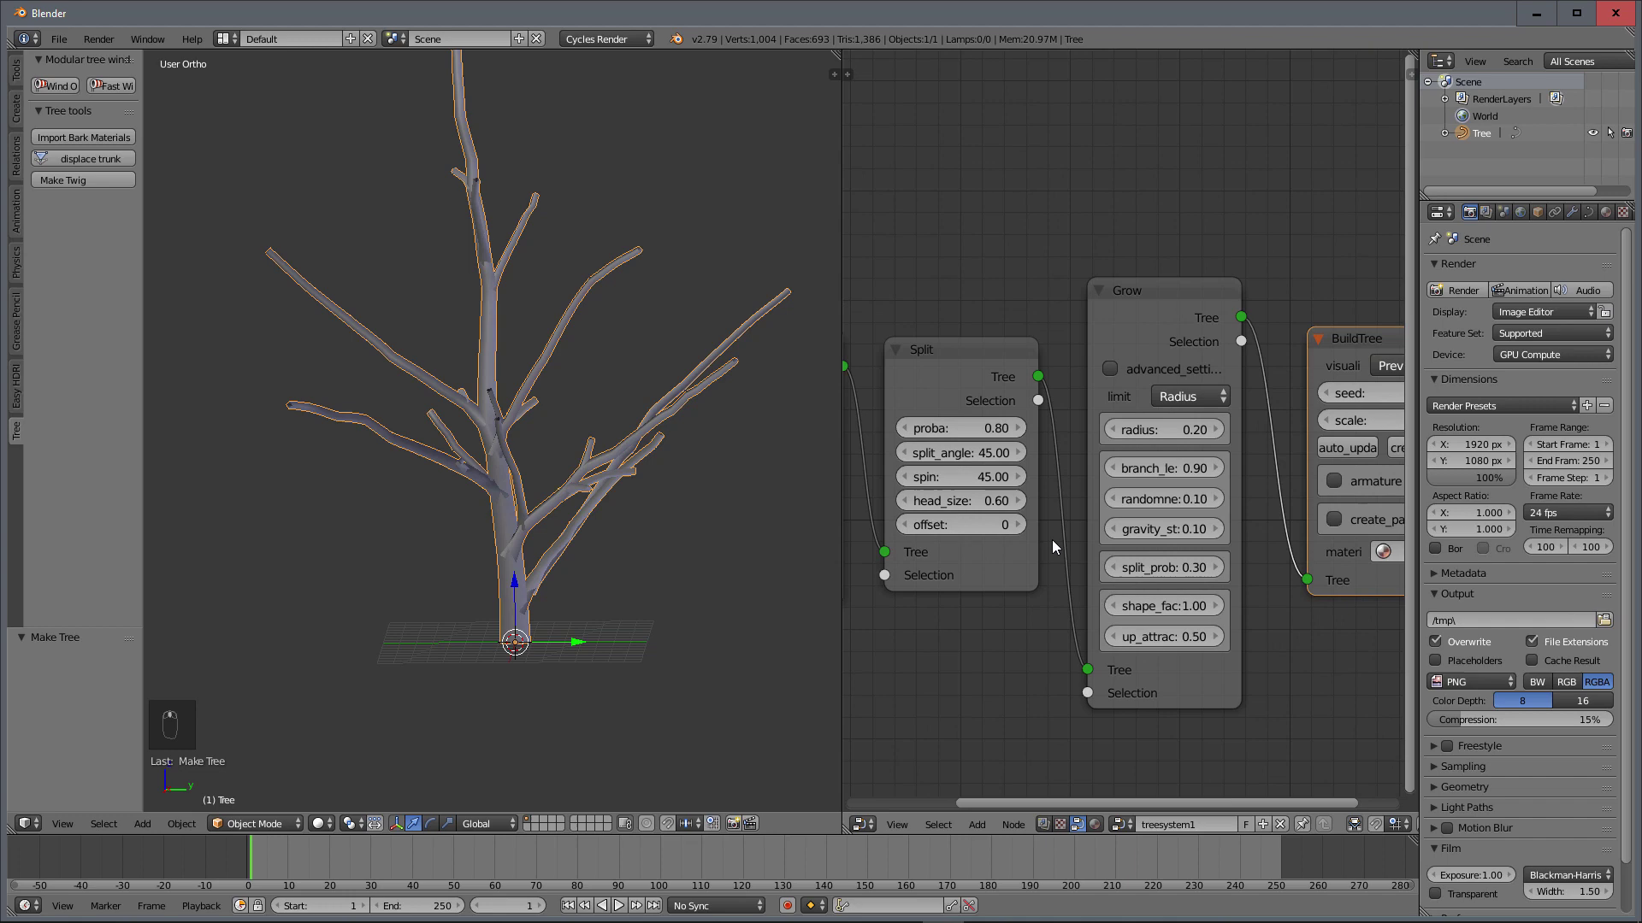
pyautogui.scroll(-2, 1341, 454)
pyautogui.moveTo(1342, 453); pyautogui.dragTo(1333, 451, button='middle')
pyautogui.click(1357, 449)
pyautogui.moveTo(718, 532); pyautogui.dragTo(610, 539, button='middle')
# Step: Set the Split node's proba to 1.0 and regenerate the preview tree
pyautogui.click(998, 424)
pyautogui.write('1.')
pyautogui.press('Return')
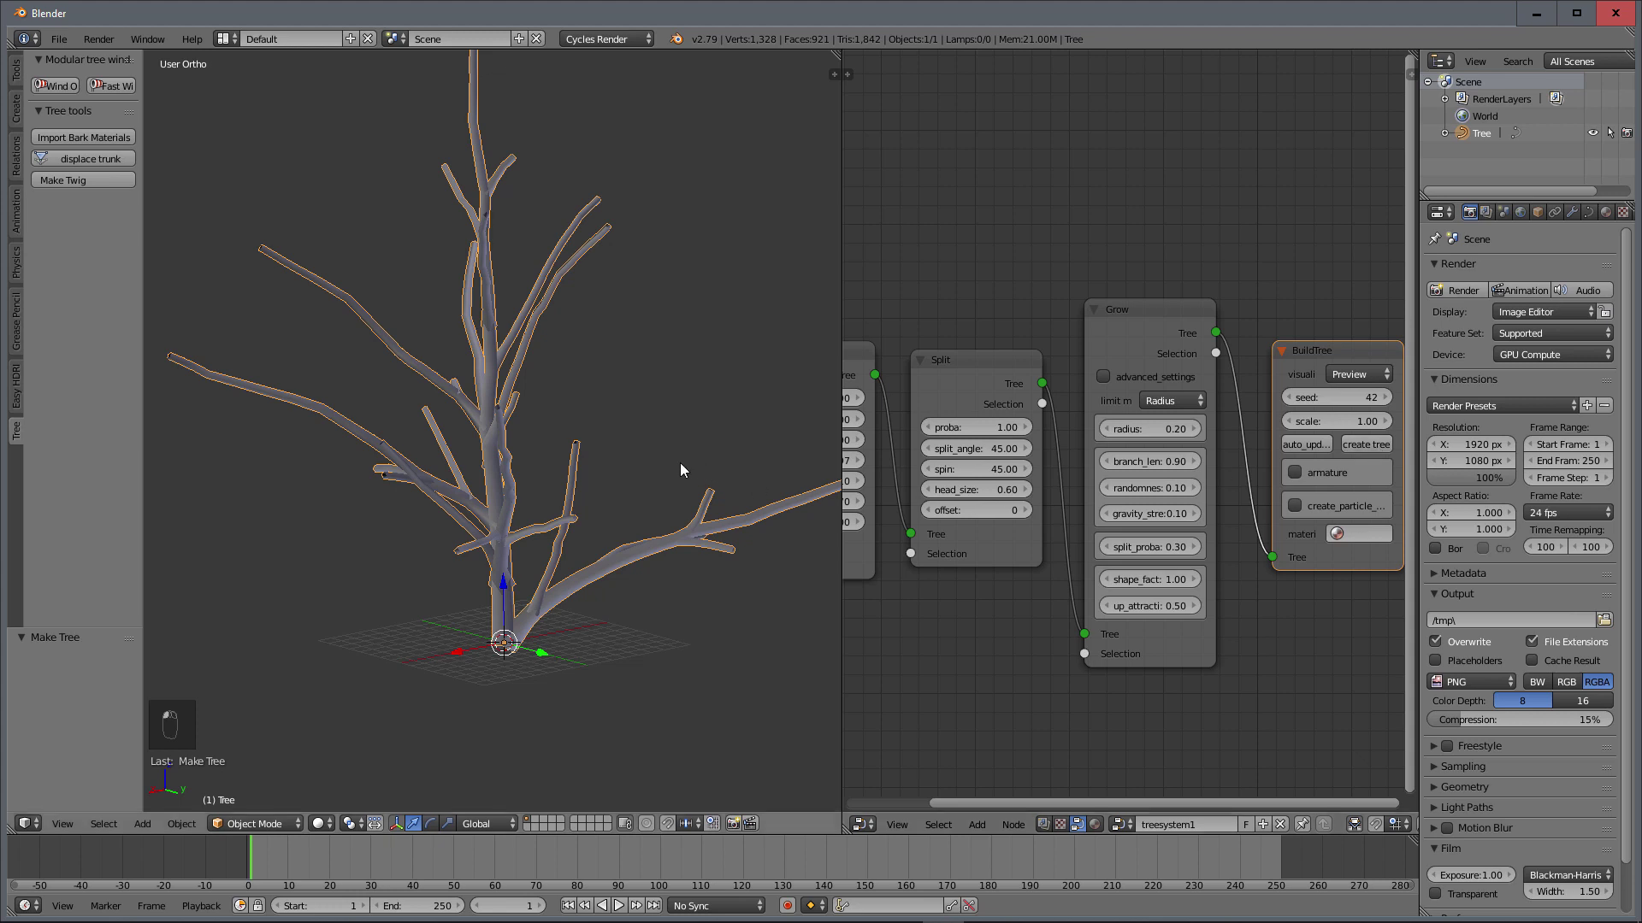
pyautogui.click(994, 427)
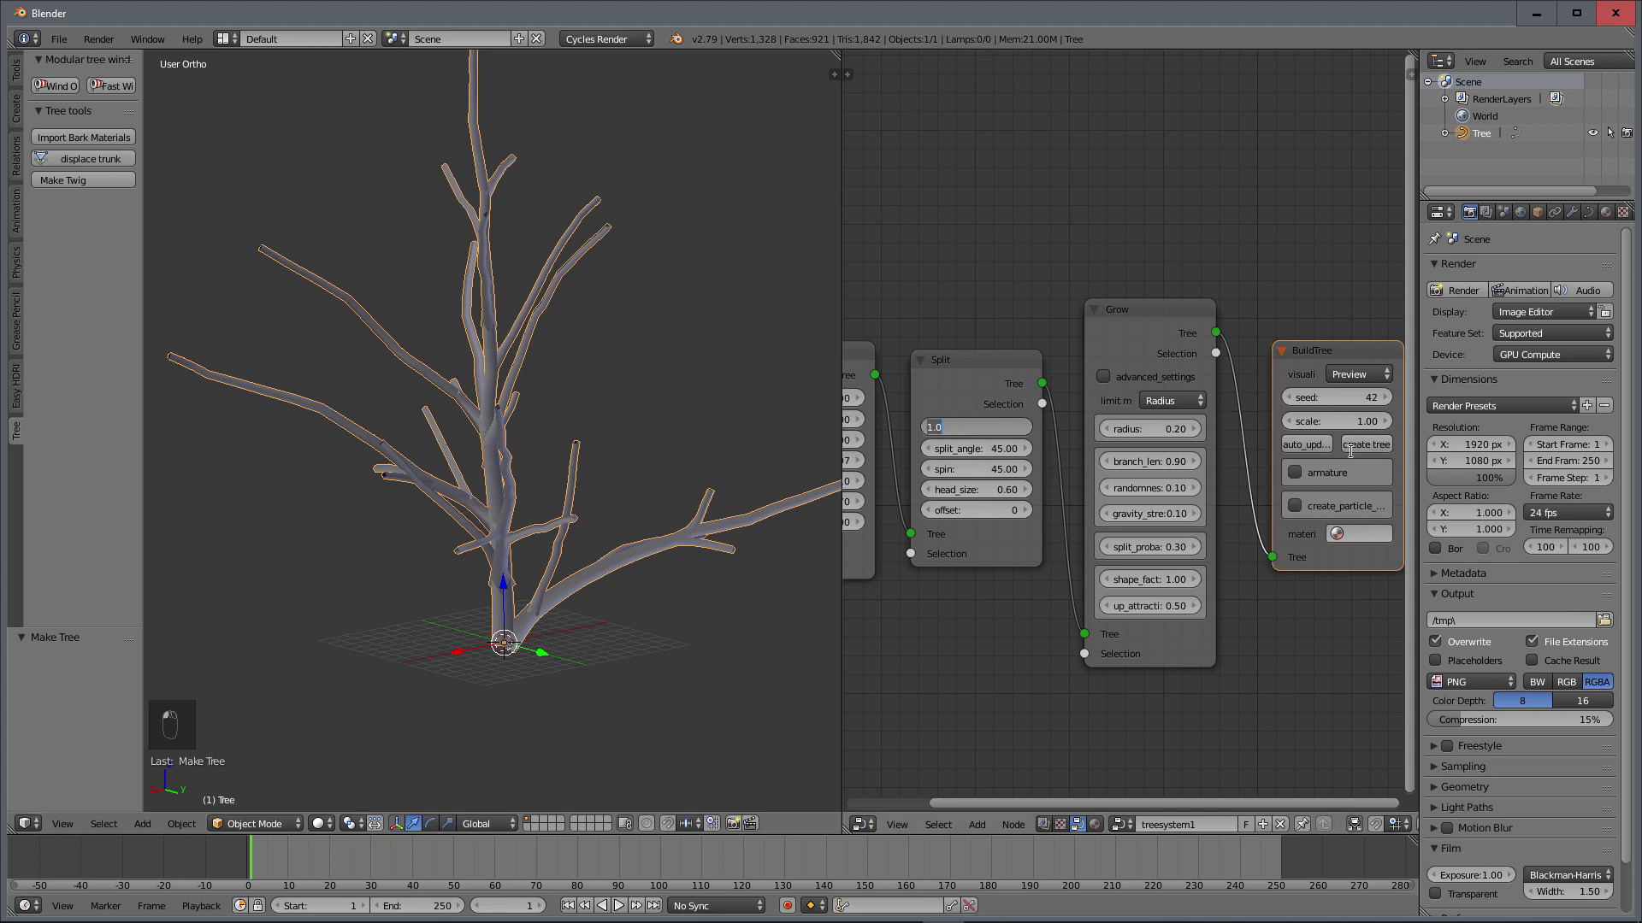
pyautogui.click(1375, 444)
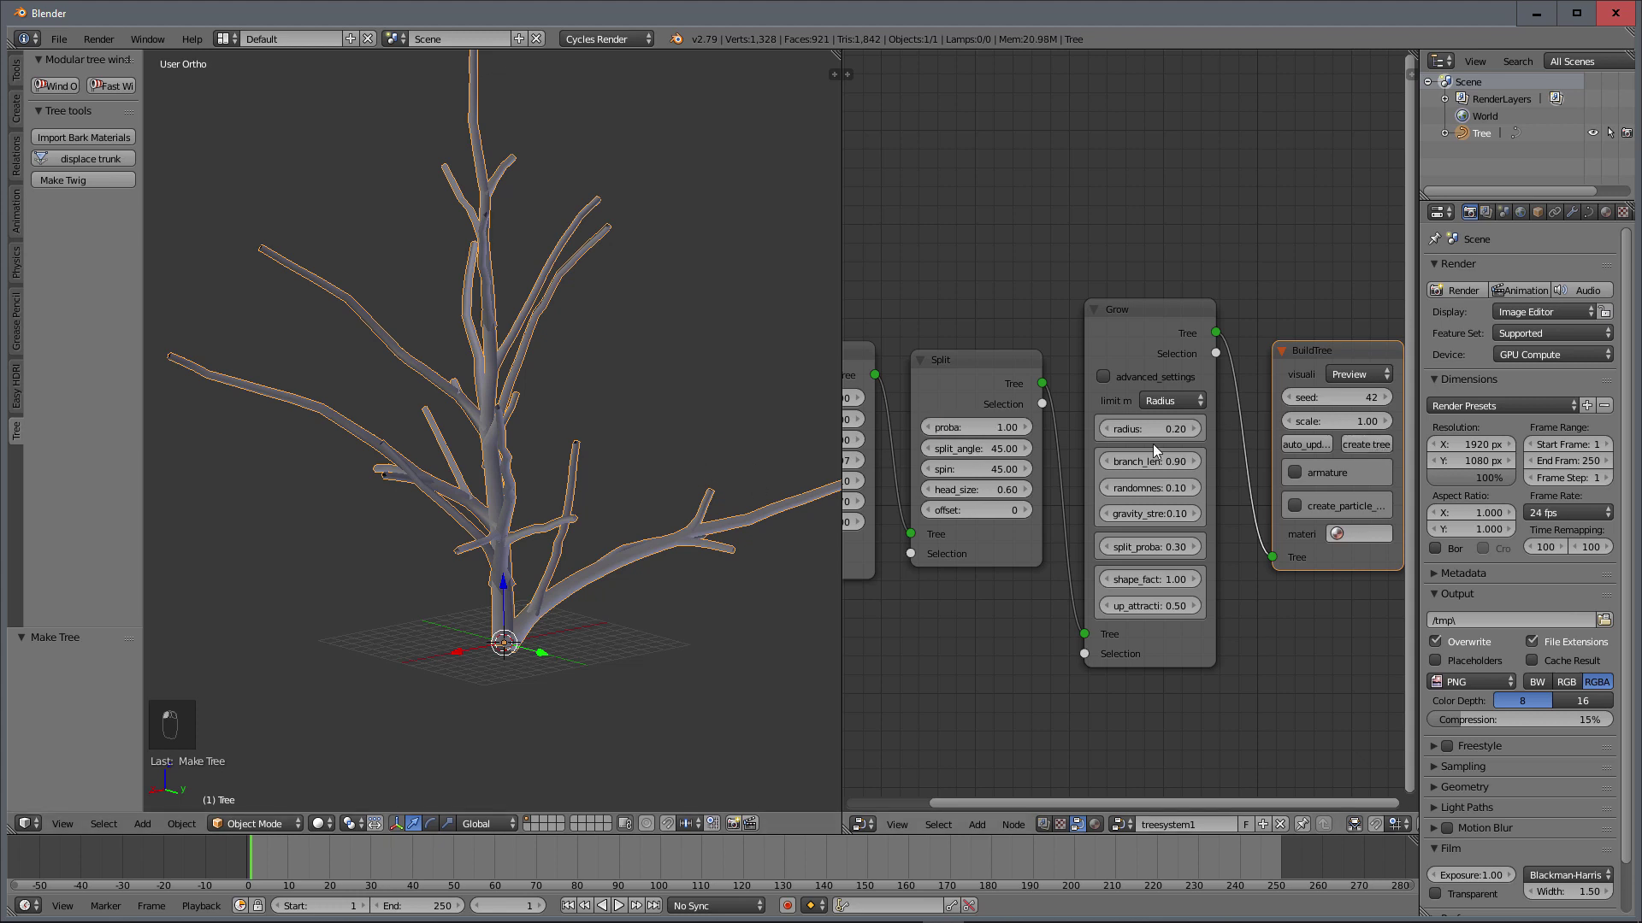
# Step: Lower the Split node's proba to about 0.37, regenerate the tree and inspect it
pyautogui.moveTo(966, 429); pyautogui.dragTo(949, 428)
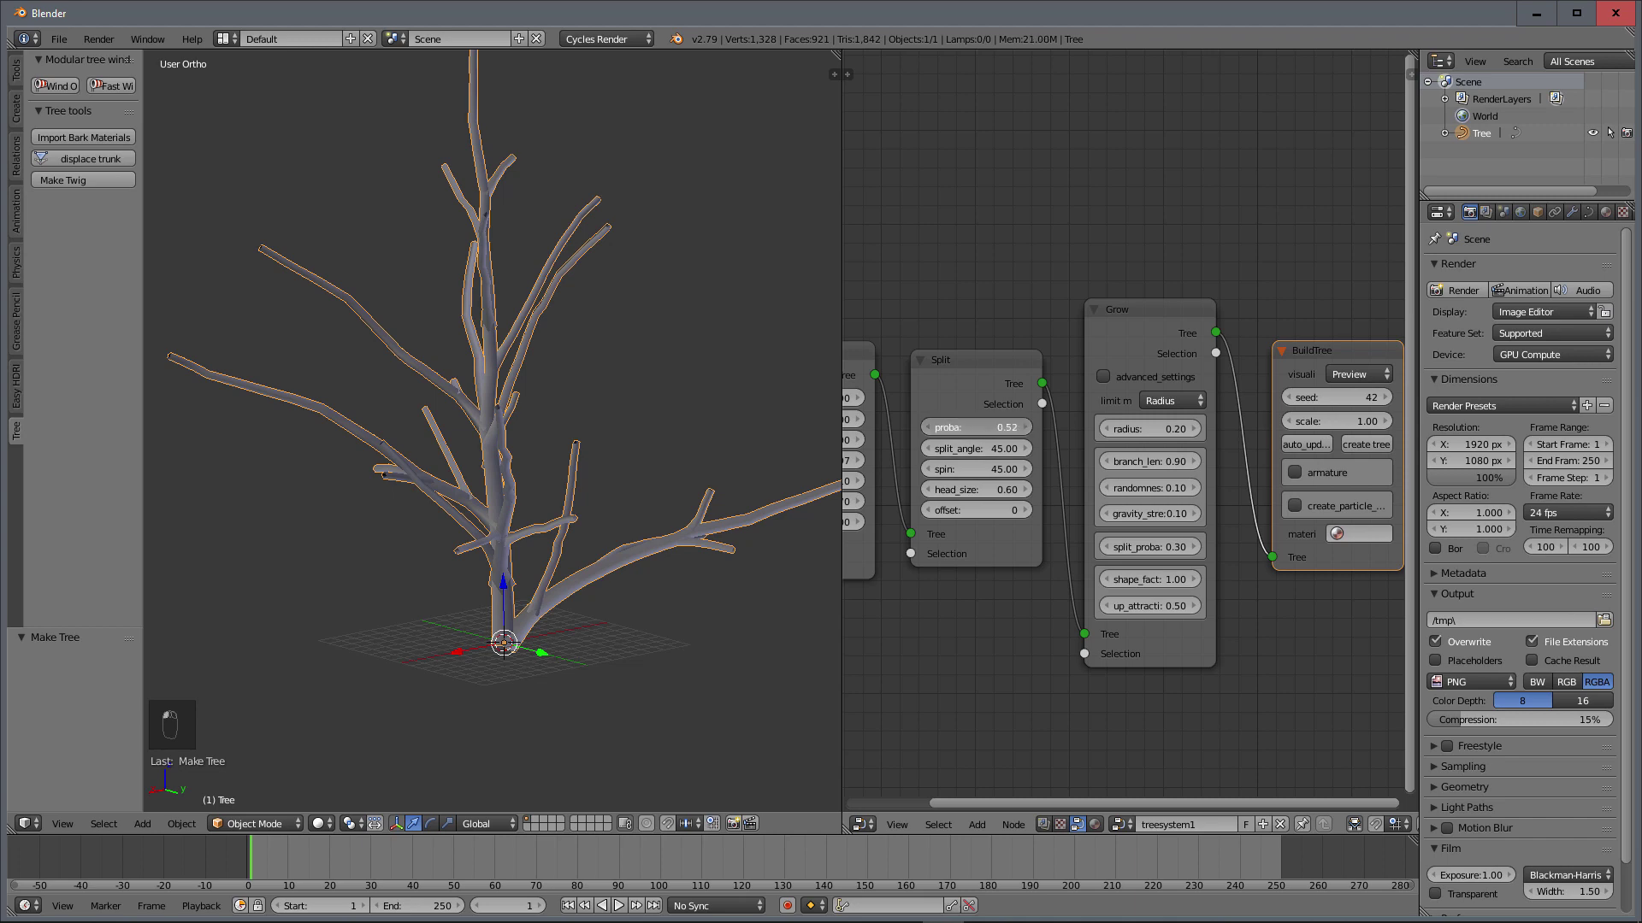
pyautogui.click(1354, 446)
pyautogui.moveTo(586, 496); pyautogui.dragTo(596, 460, button='middle')
pyautogui.scroll(1, 493, 494)
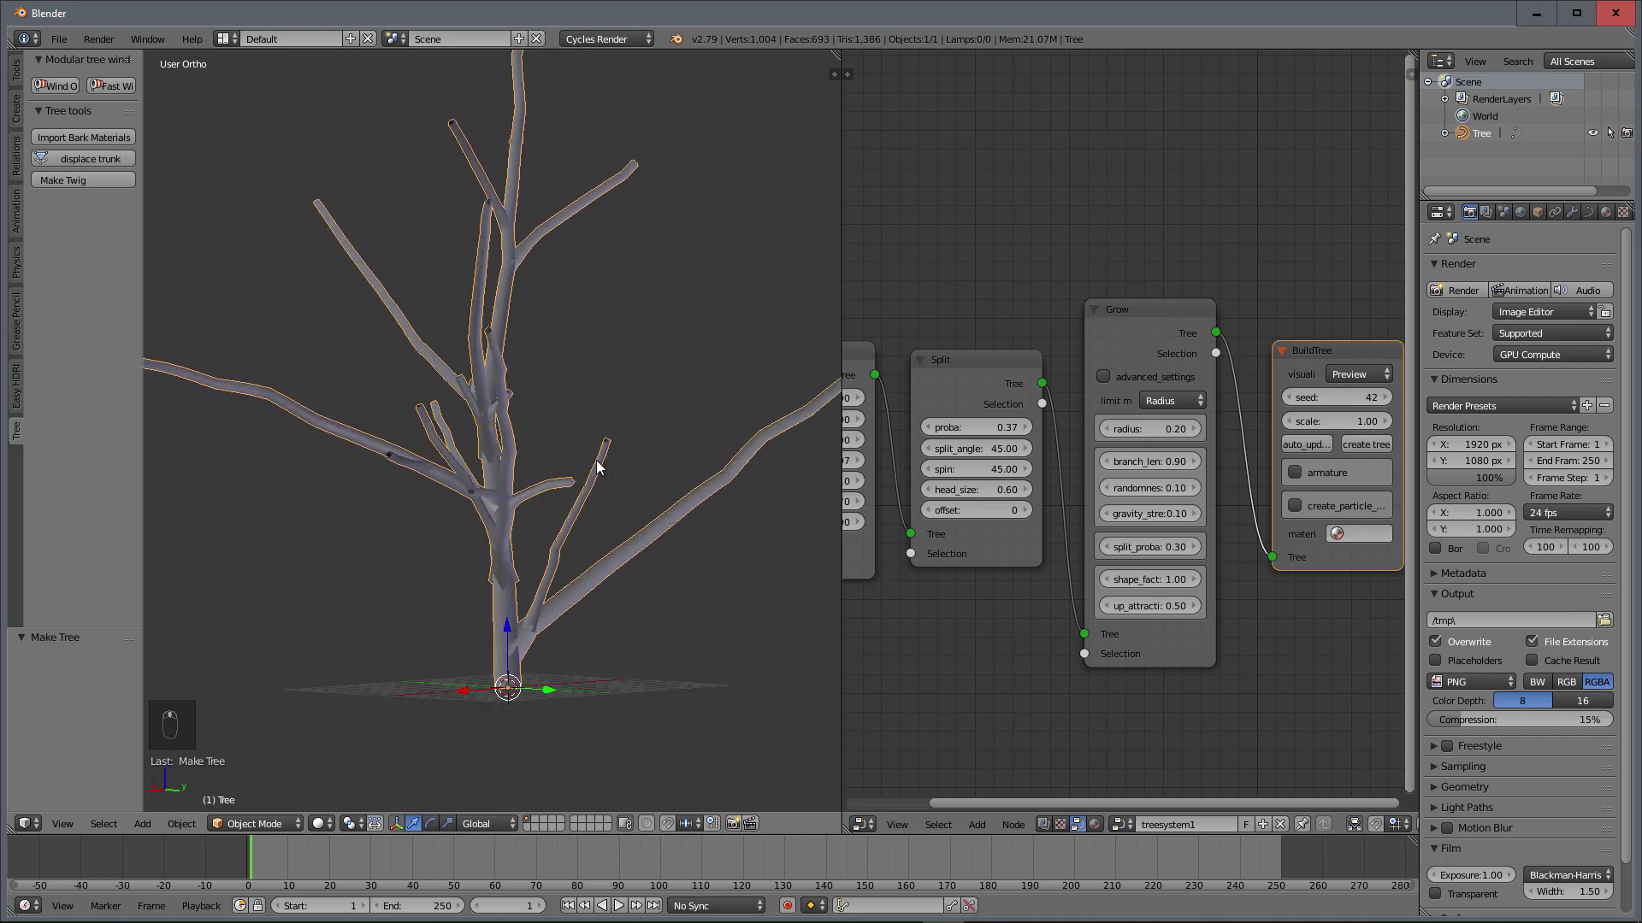
# Step: Set the Split node's split angle to 30 and regenerate the tree while viewing it from the front
pyautogui.press('KP_1')
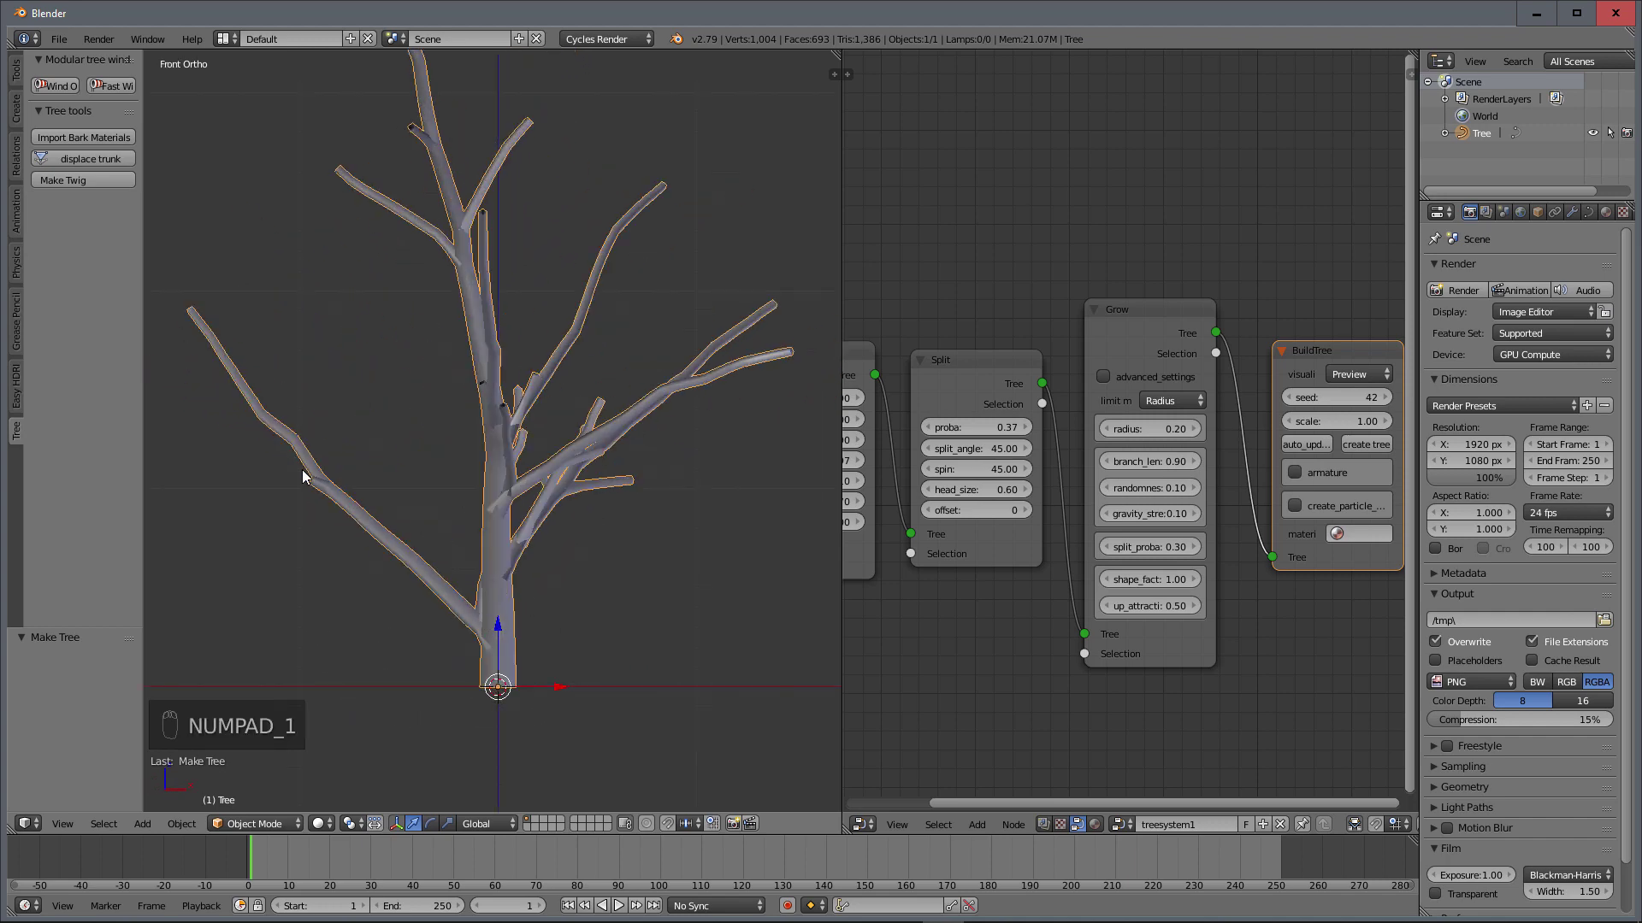
pyautogui.click(994, 453)
pyautogui.write('30')
pyautogui.click(973, 674)
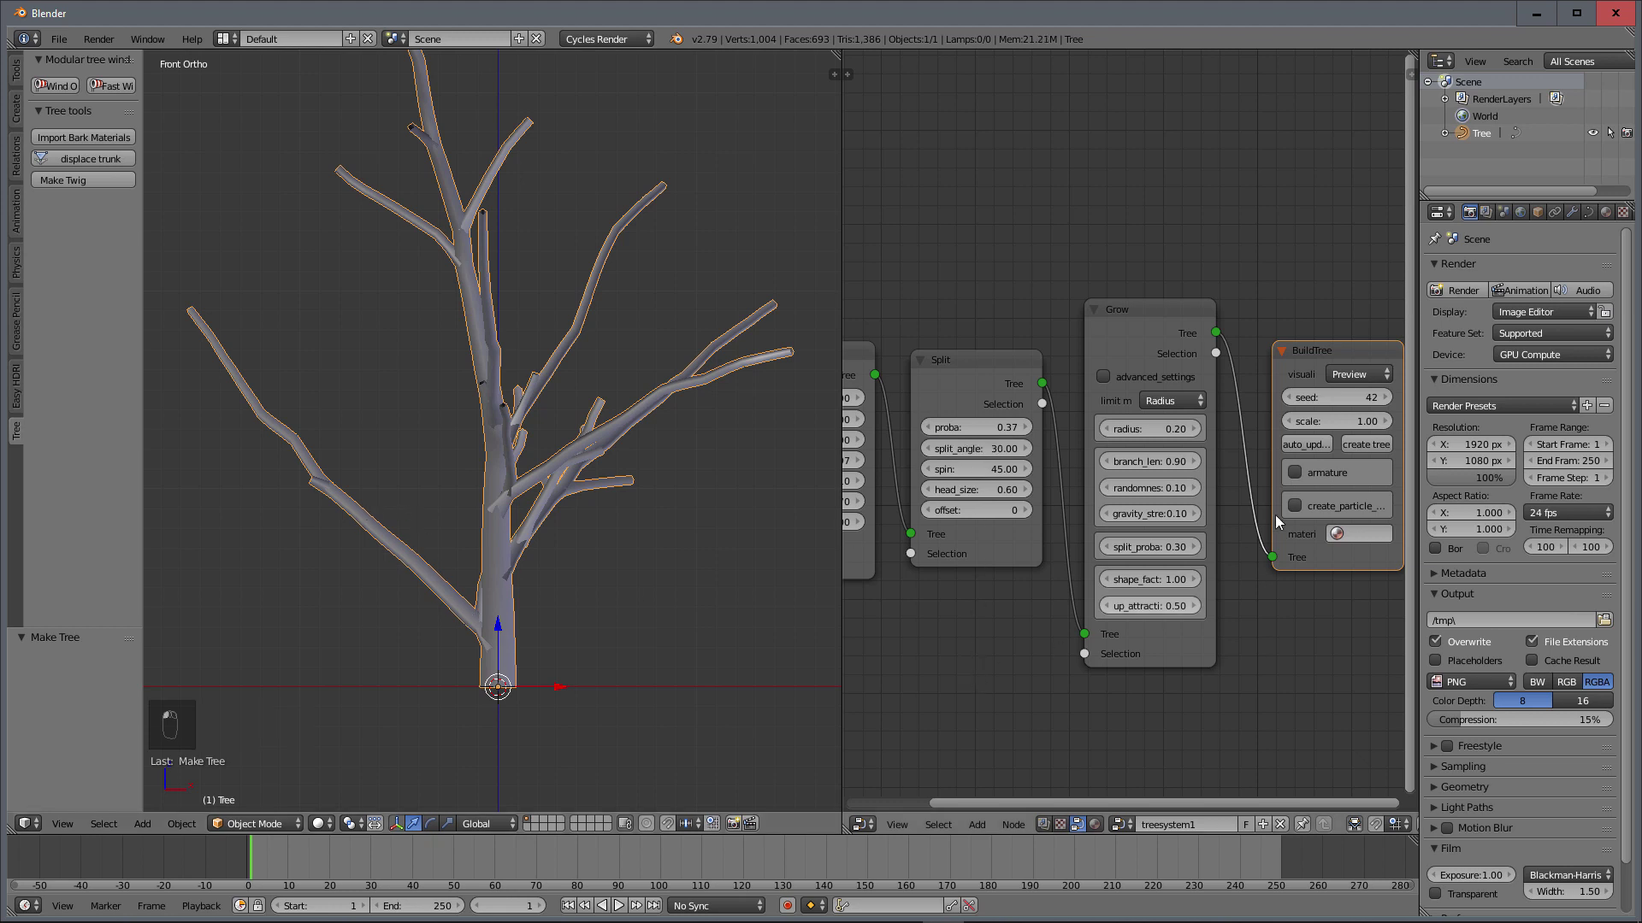
pyautogui.click(1359, 441)
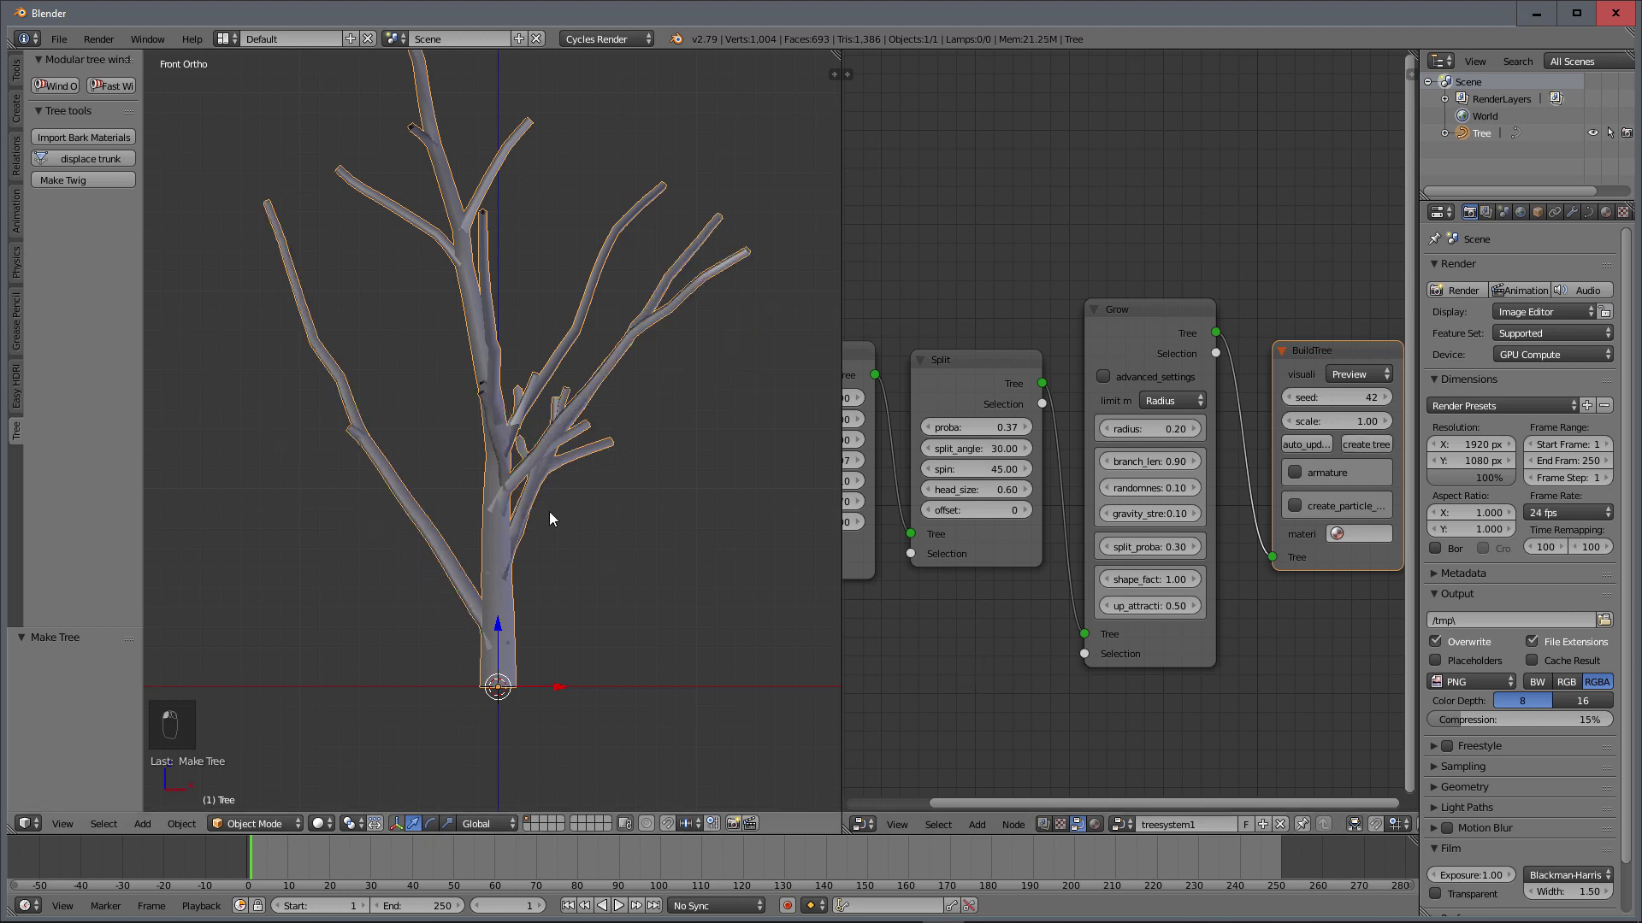
# Step: Set the Split node's split angle back to 45 and regenerate the preview tree
pyautogui.click(998, 452)
pyautogui.write('45')
pyautogui.click(961, 610)
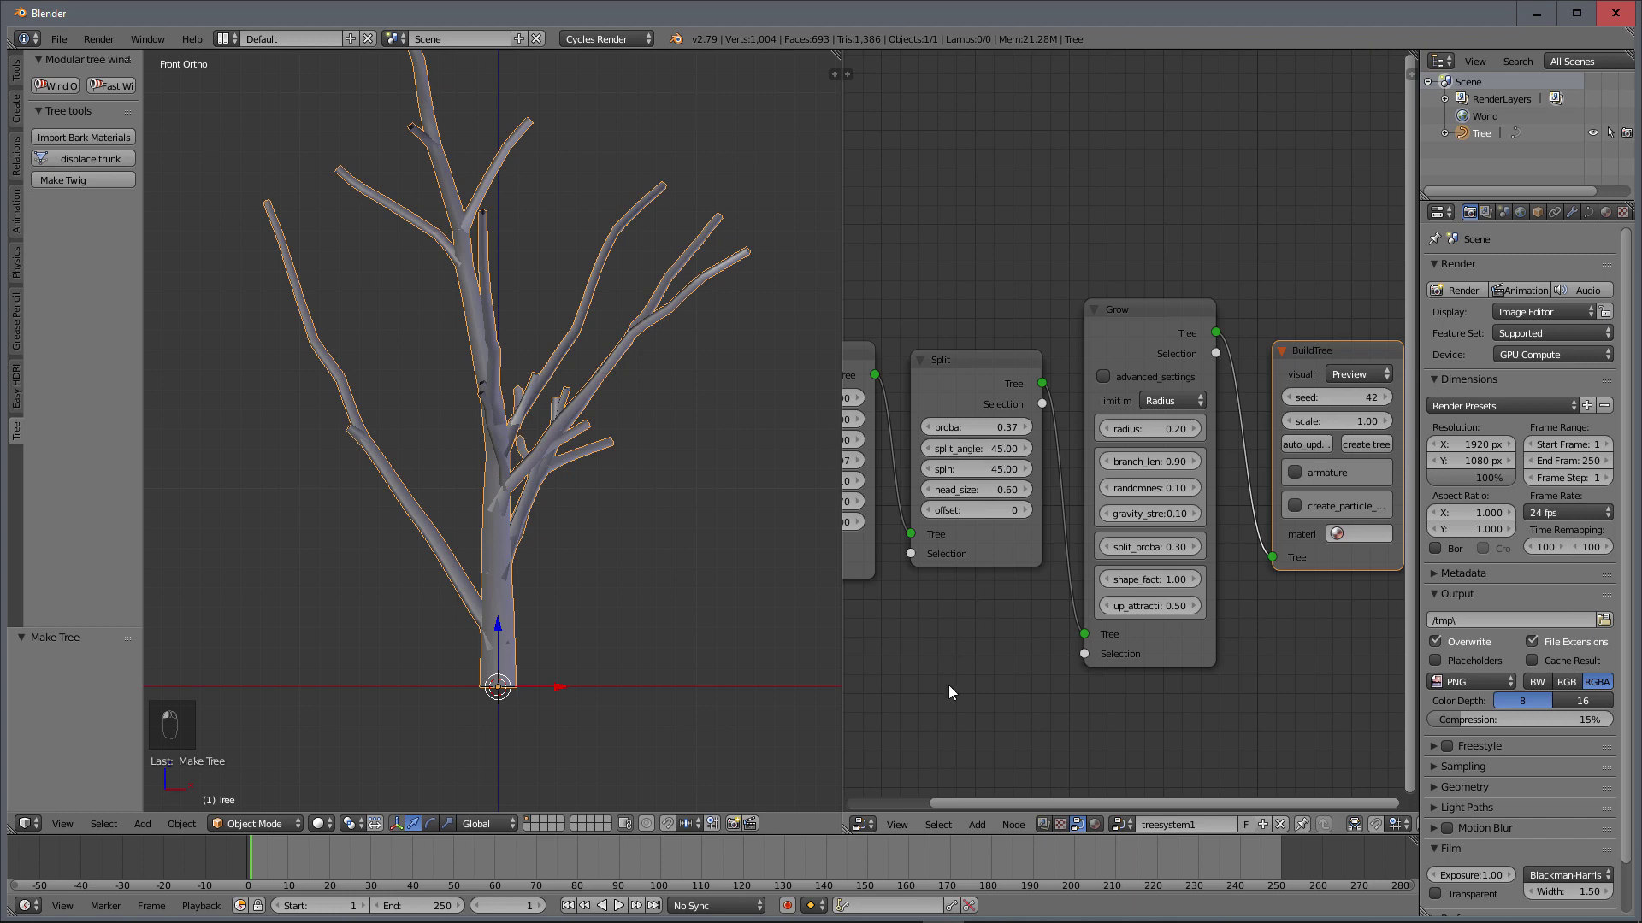
pyautogui.click(1352, 443)
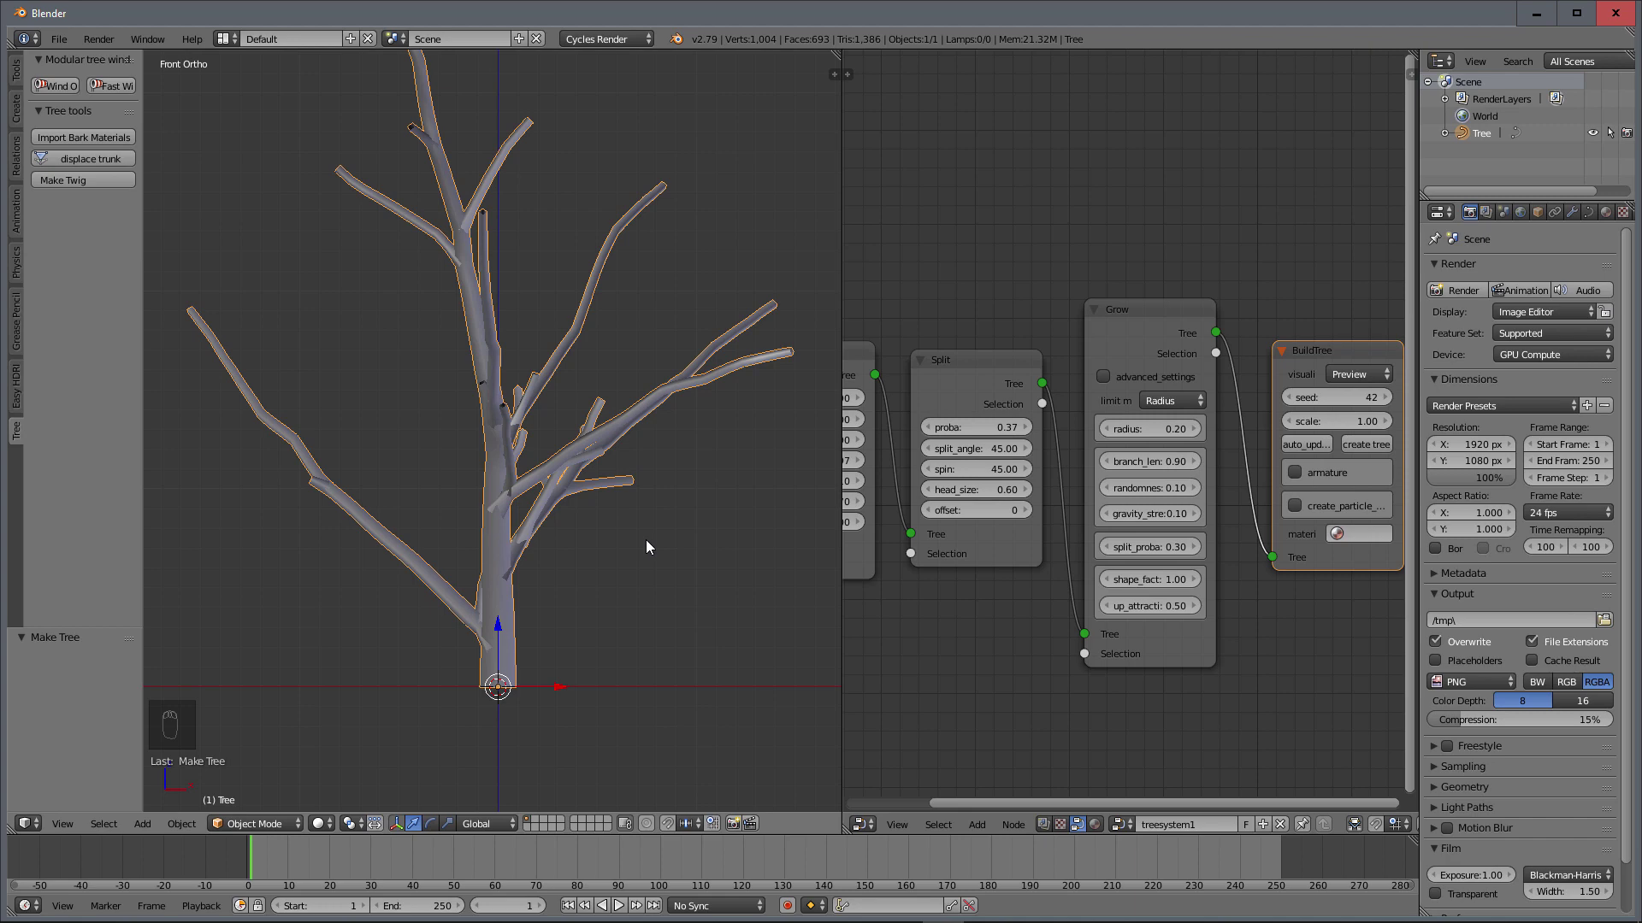
# Step: View the tree from the top, set the Split node's spin to 30 and regenerate the tree
pyautogui.press('KP_7')
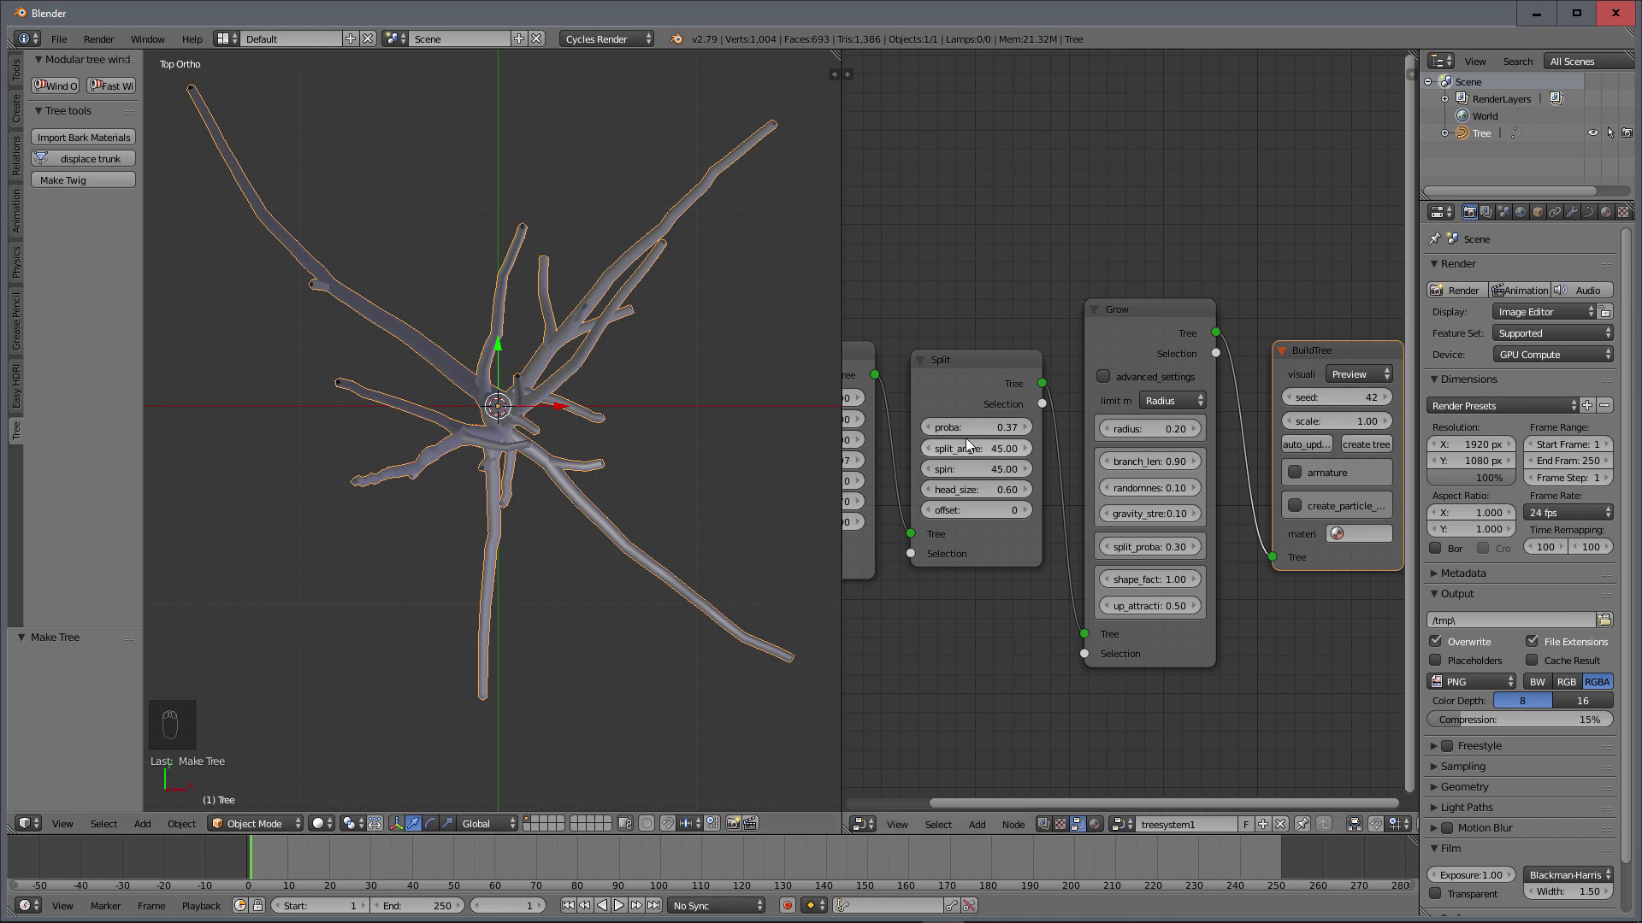
pyautogui.click(998, 468)
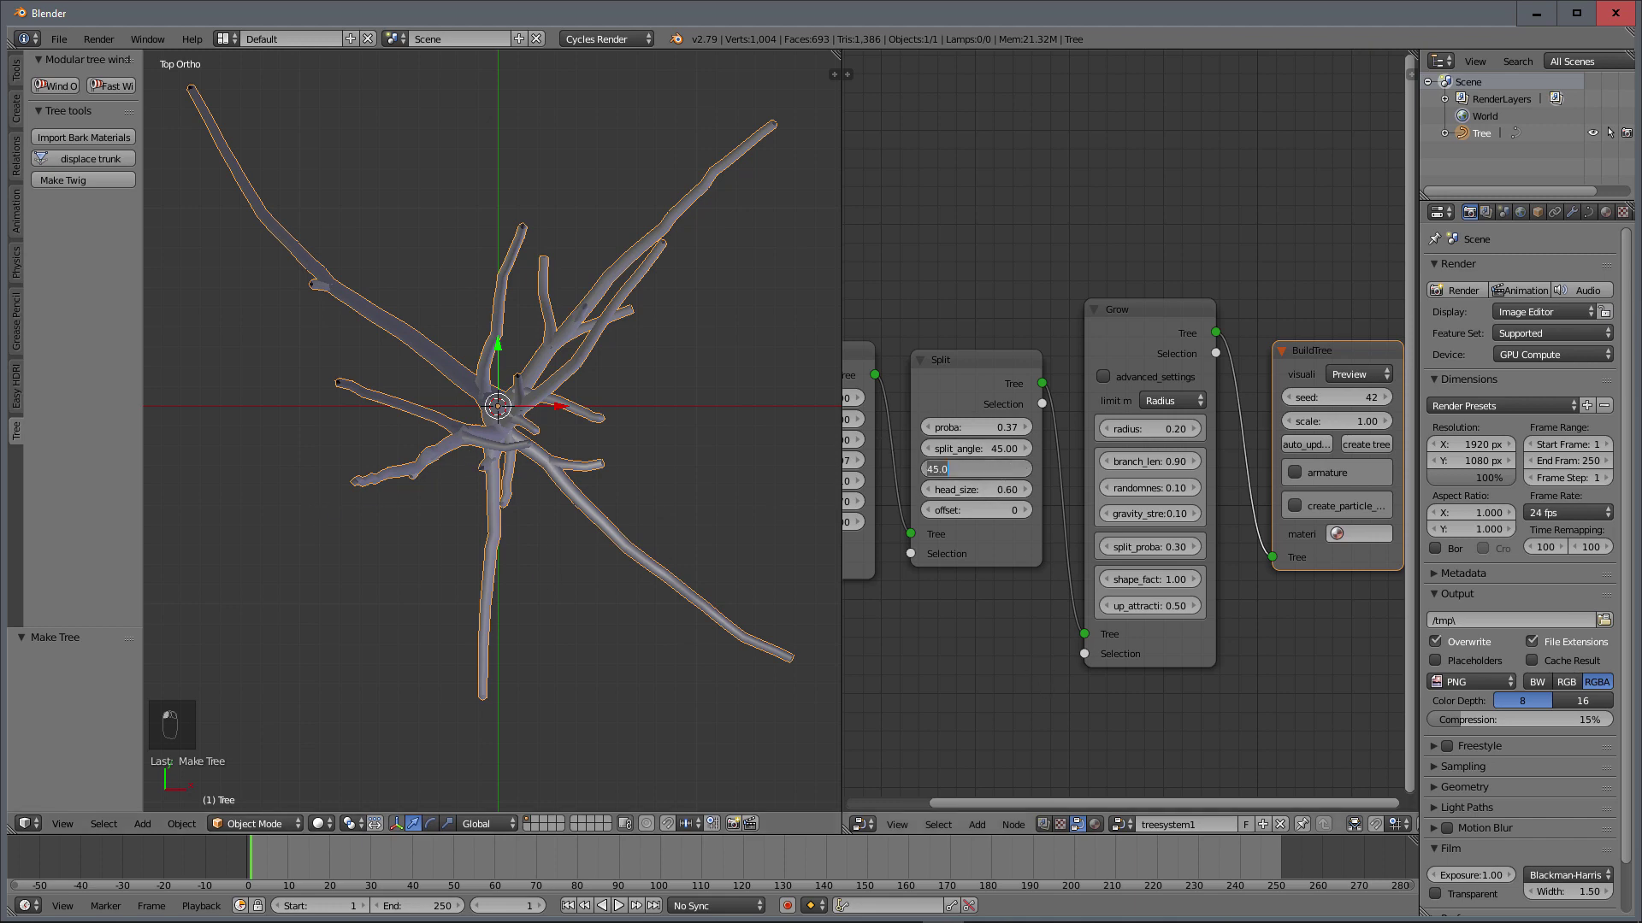
pyautogui.write('30')
pyautogui.press('Return')
pyautogui.click(1372, 443)
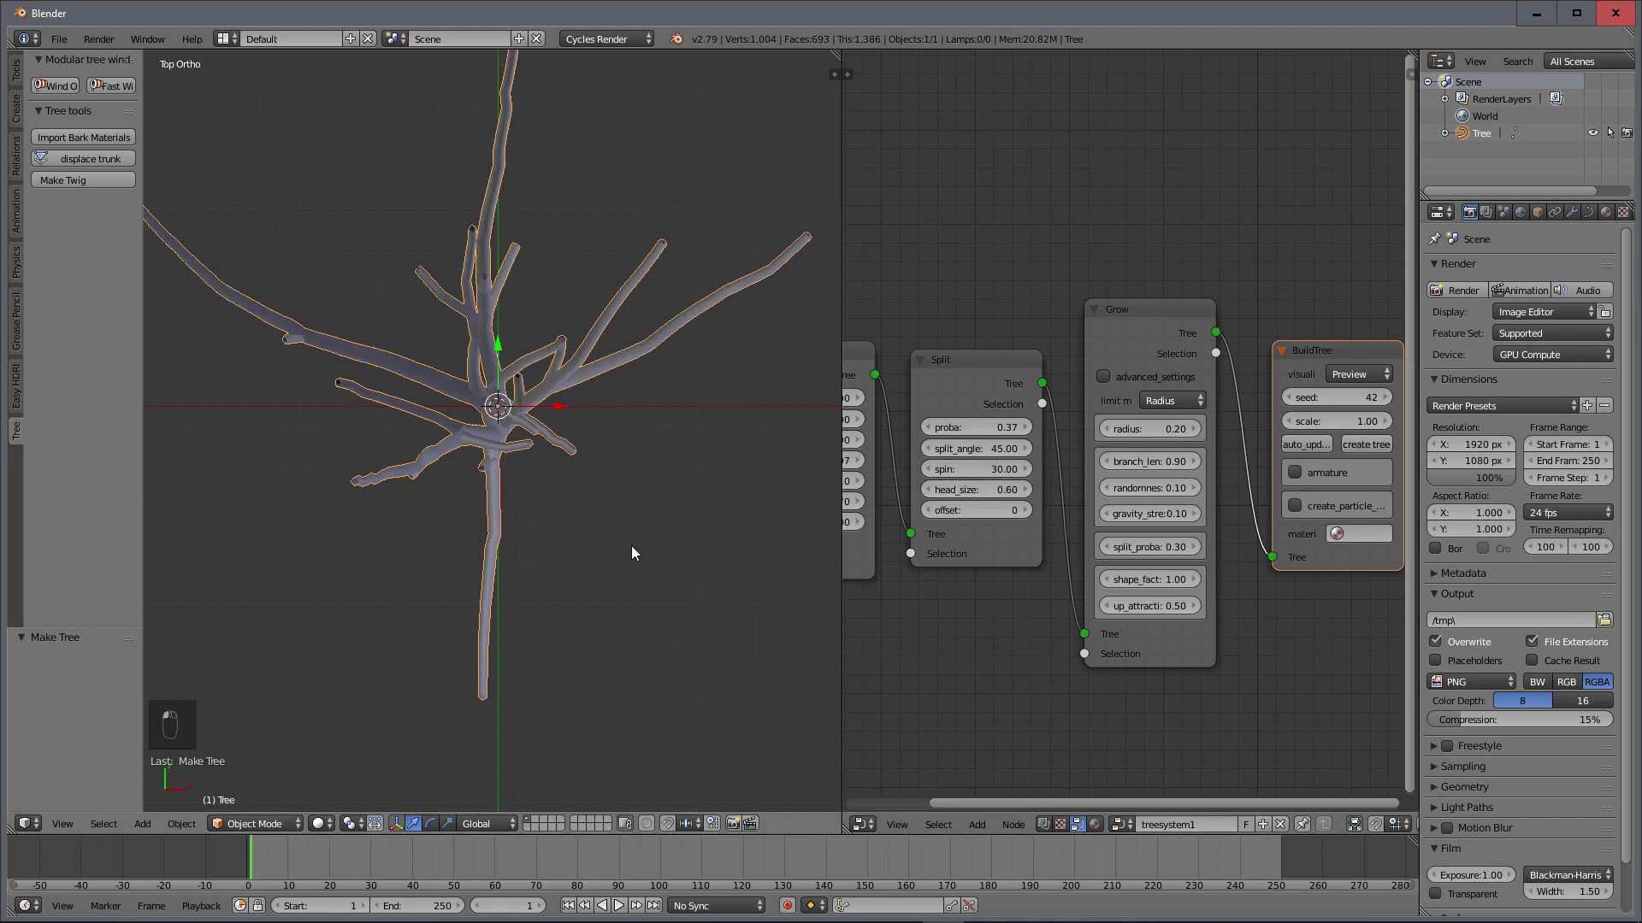
# Step: Set the Split node's spin to 10, regenerate the tree and inspect how the branches spread around the trunk
pyautogui.click(993, 470)
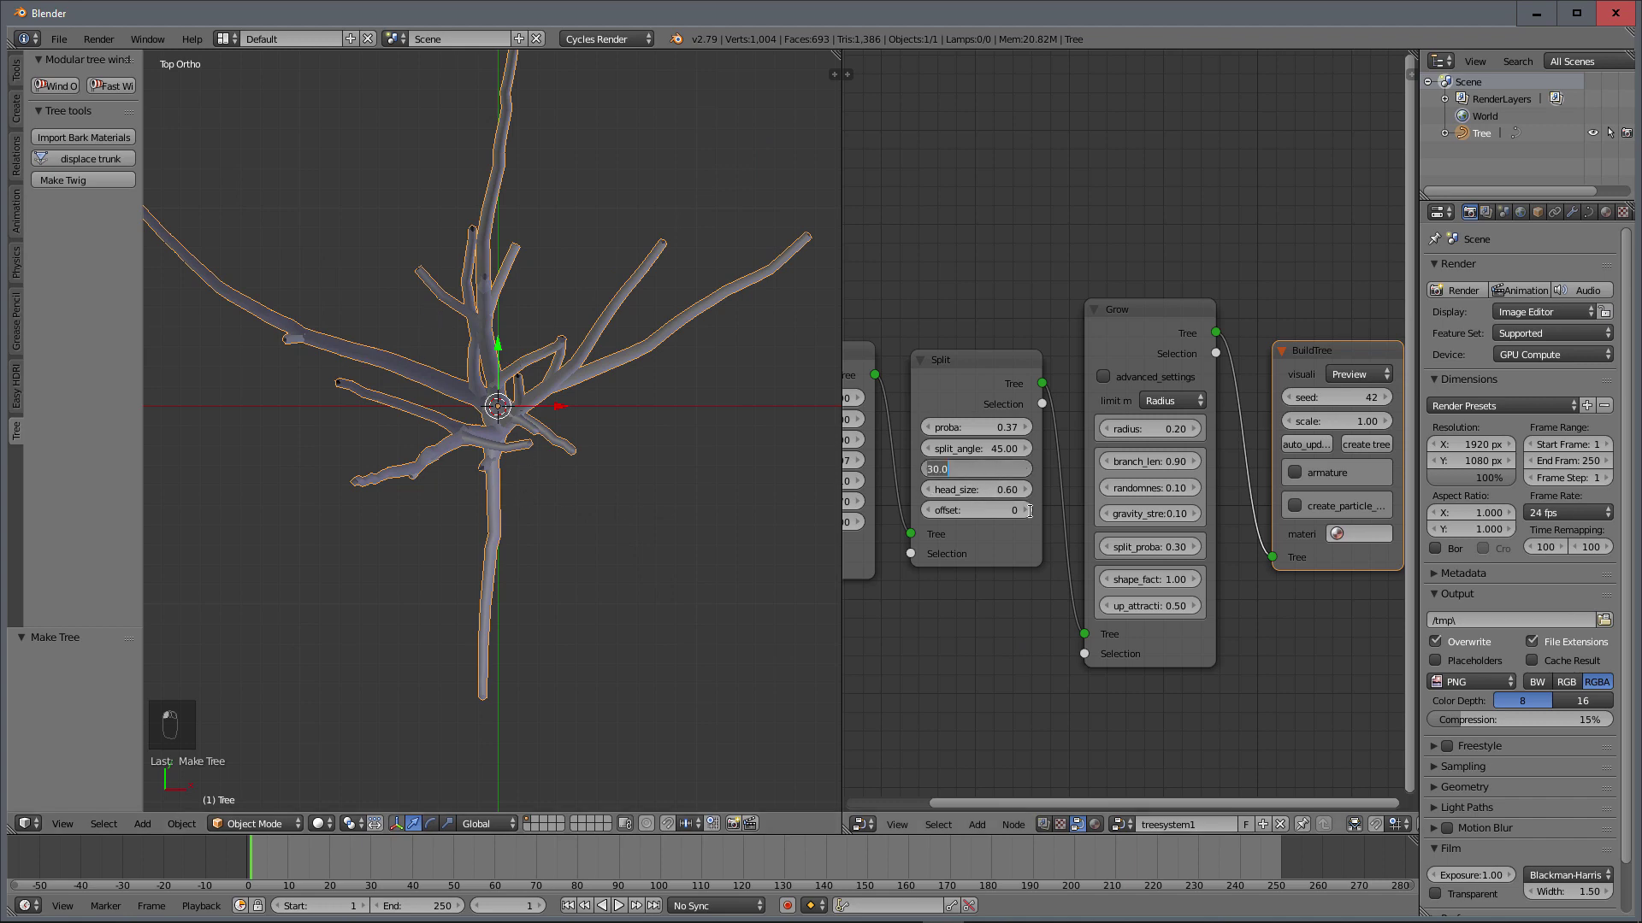
pyautogui.write('10')
pyautogui.press('Return')
pyautogui.click(1365, 443)
pyautogui.moveTo(525, 519); pyautogui.dragTo(444, 475, button='middle')
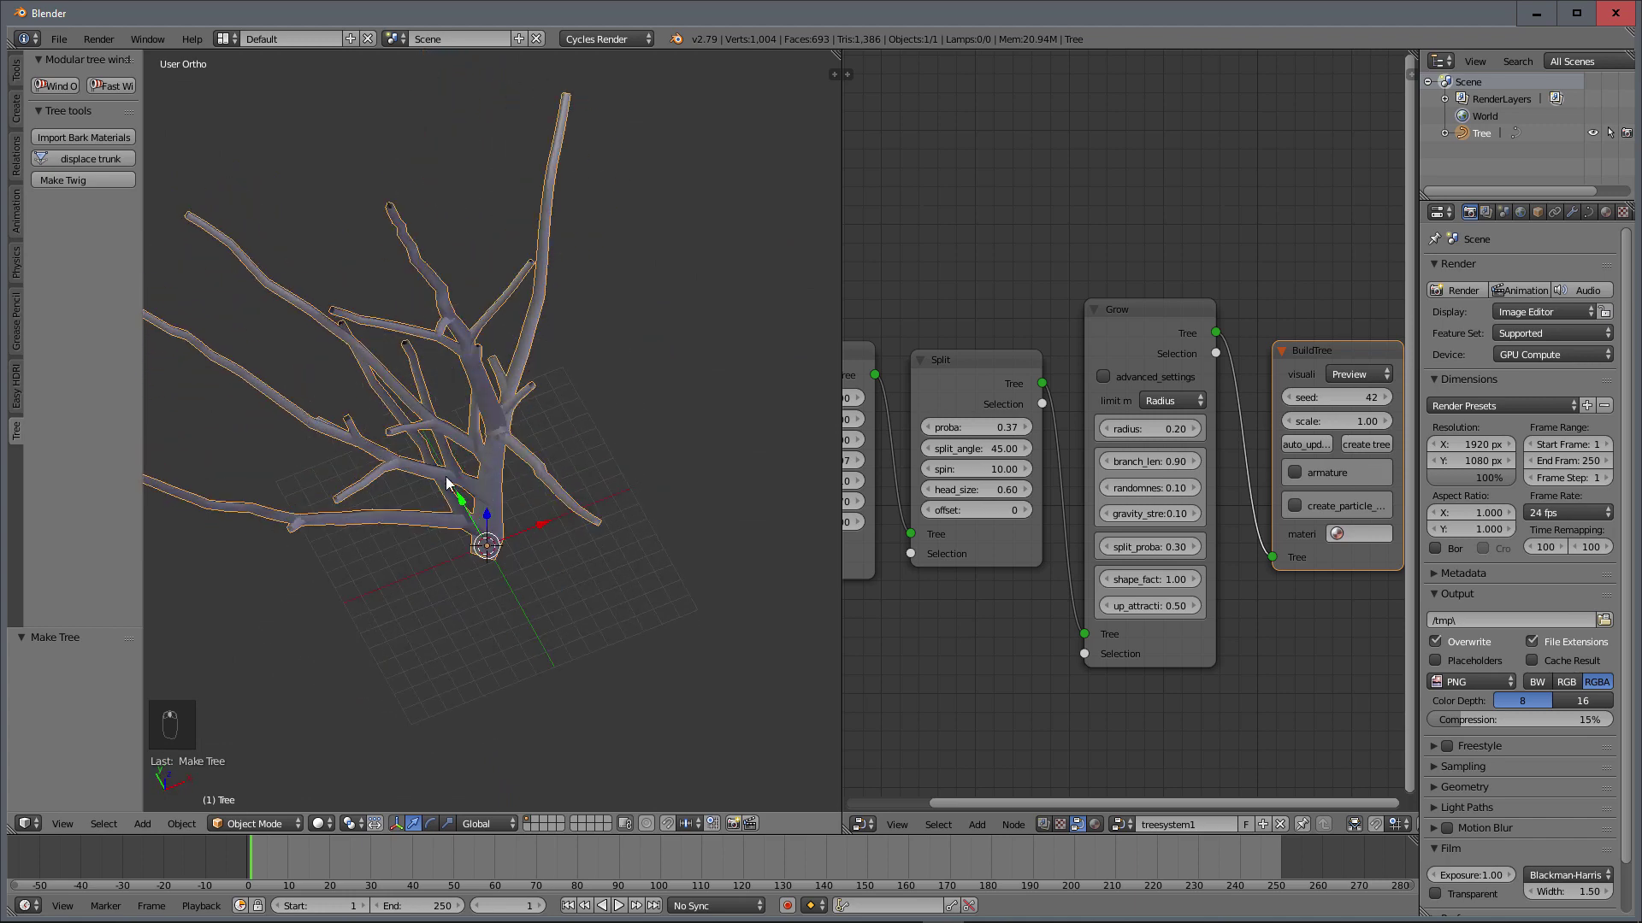
pyautogui.moveTo(461, 414); pyautogui.dragTo(427, 415, button='middle')
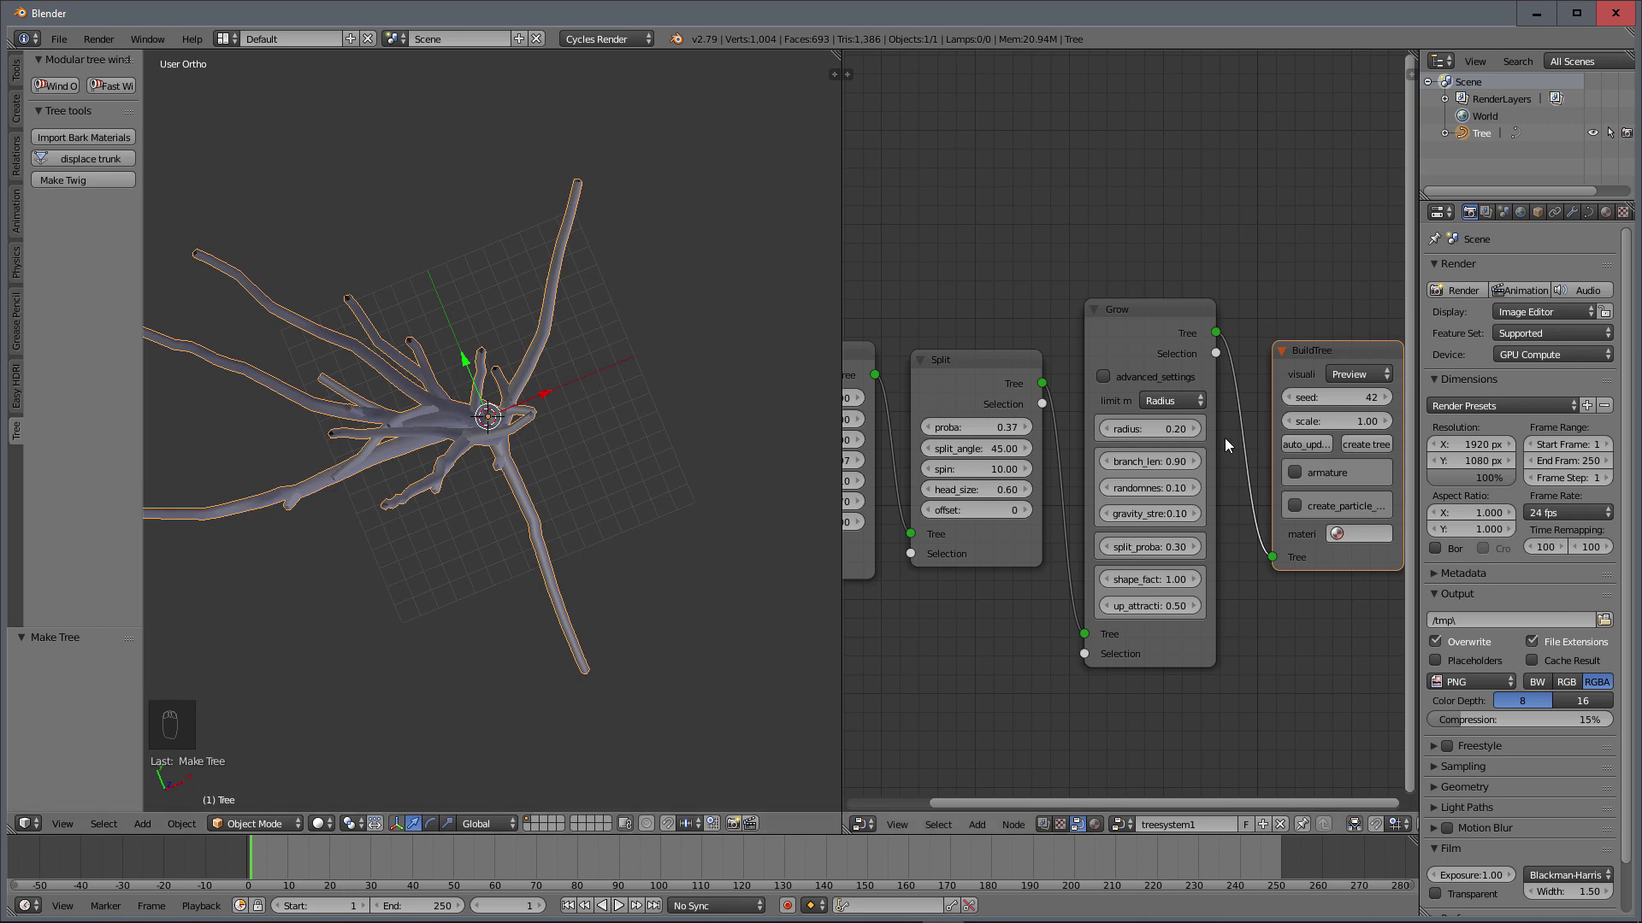
# Step: Set the Split node's spin back to 45, regenerate the tree and view it whole
pyautogui.click(999, 470)
pyautogui.write('45')
pyautogui.click(1029, 618)
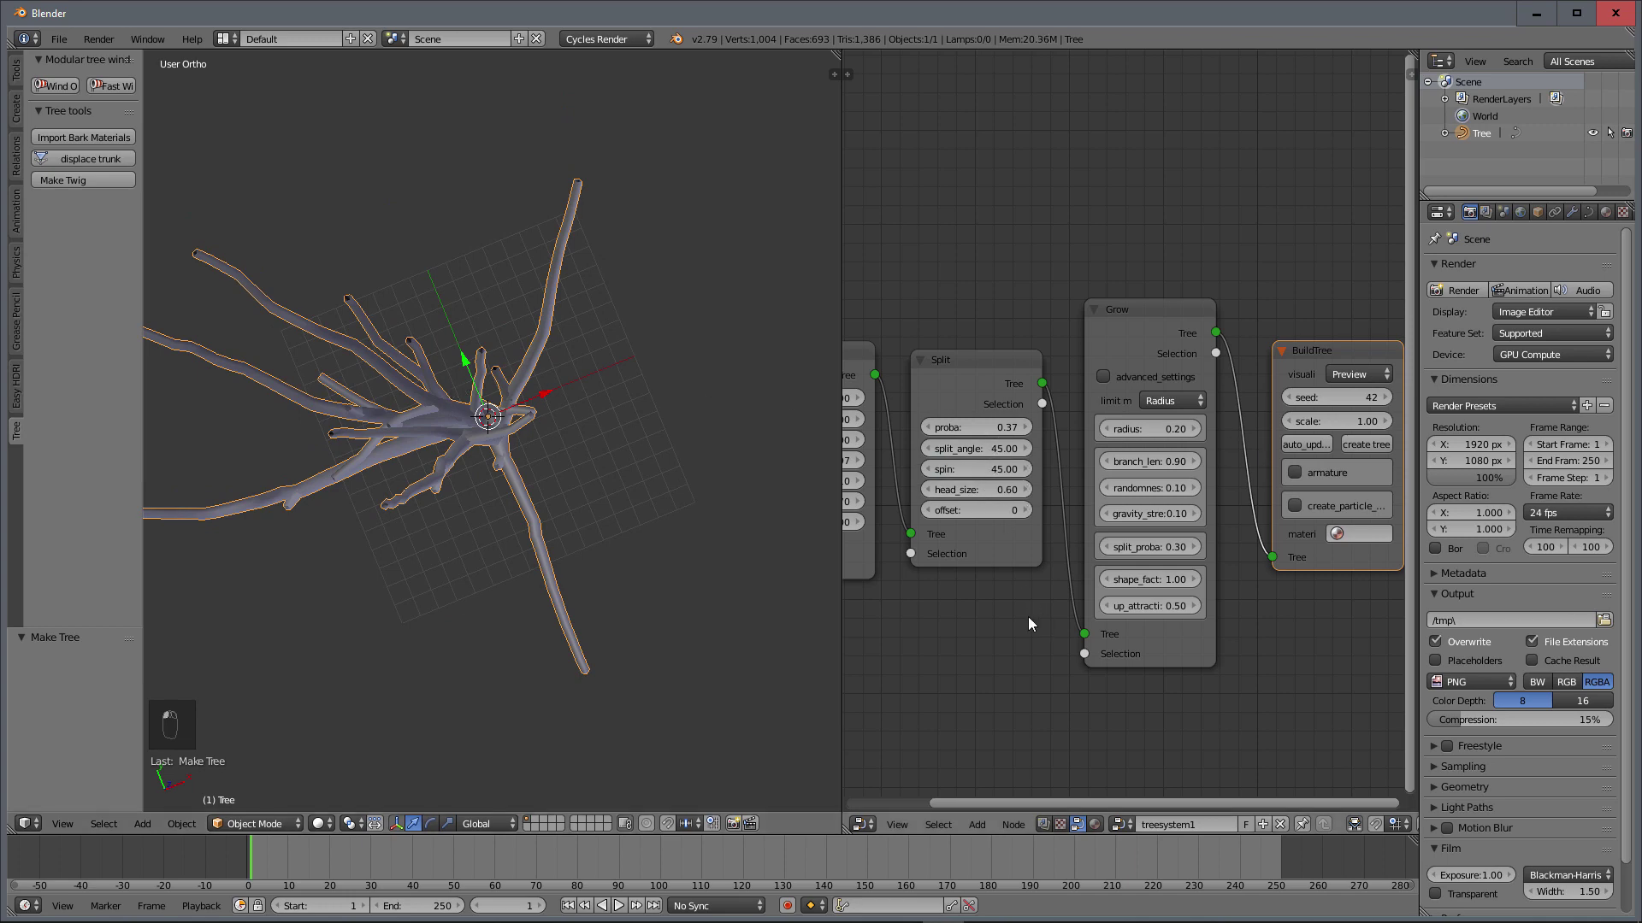
pyautogui.click(1365, 444)
pyautogui.moveTo(528, 552); pyautogui.dragTo(541, 436, button='middle')
pyautogui.scroll(-3, 603, 463)
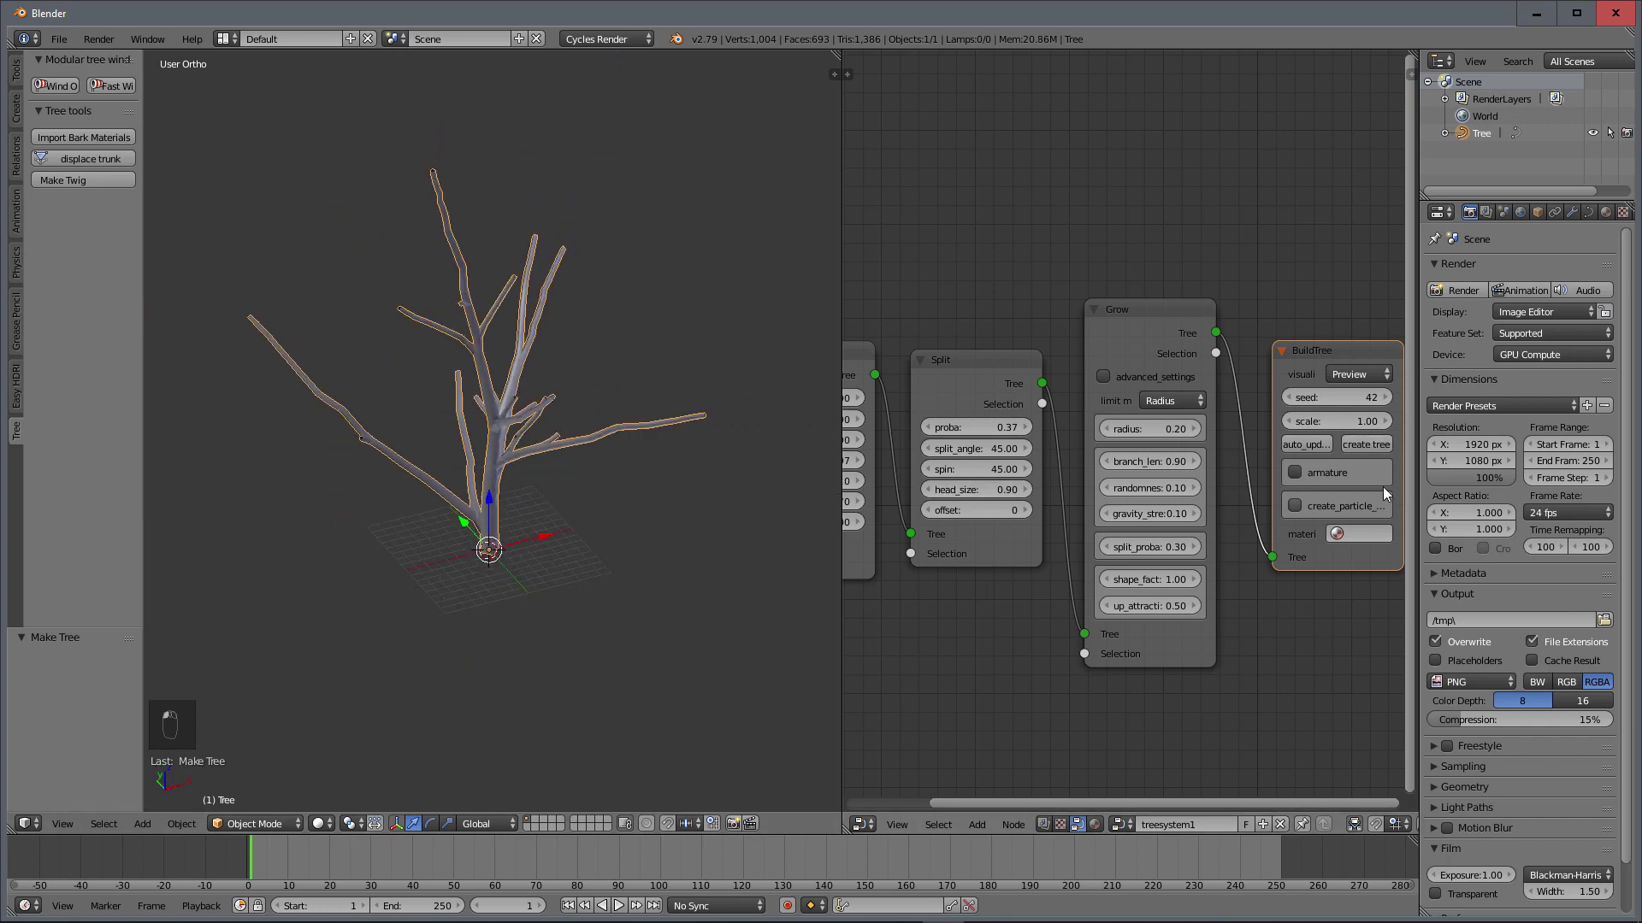
# Step: Regenerate the tree with the Split node's head size at 0.9 and inspect where branches leave the trunk
pyautogui.click(1362, 447)
pyautogui.moveTo(605, 479); pyautogui.dragTo(648, 434, button='middle')
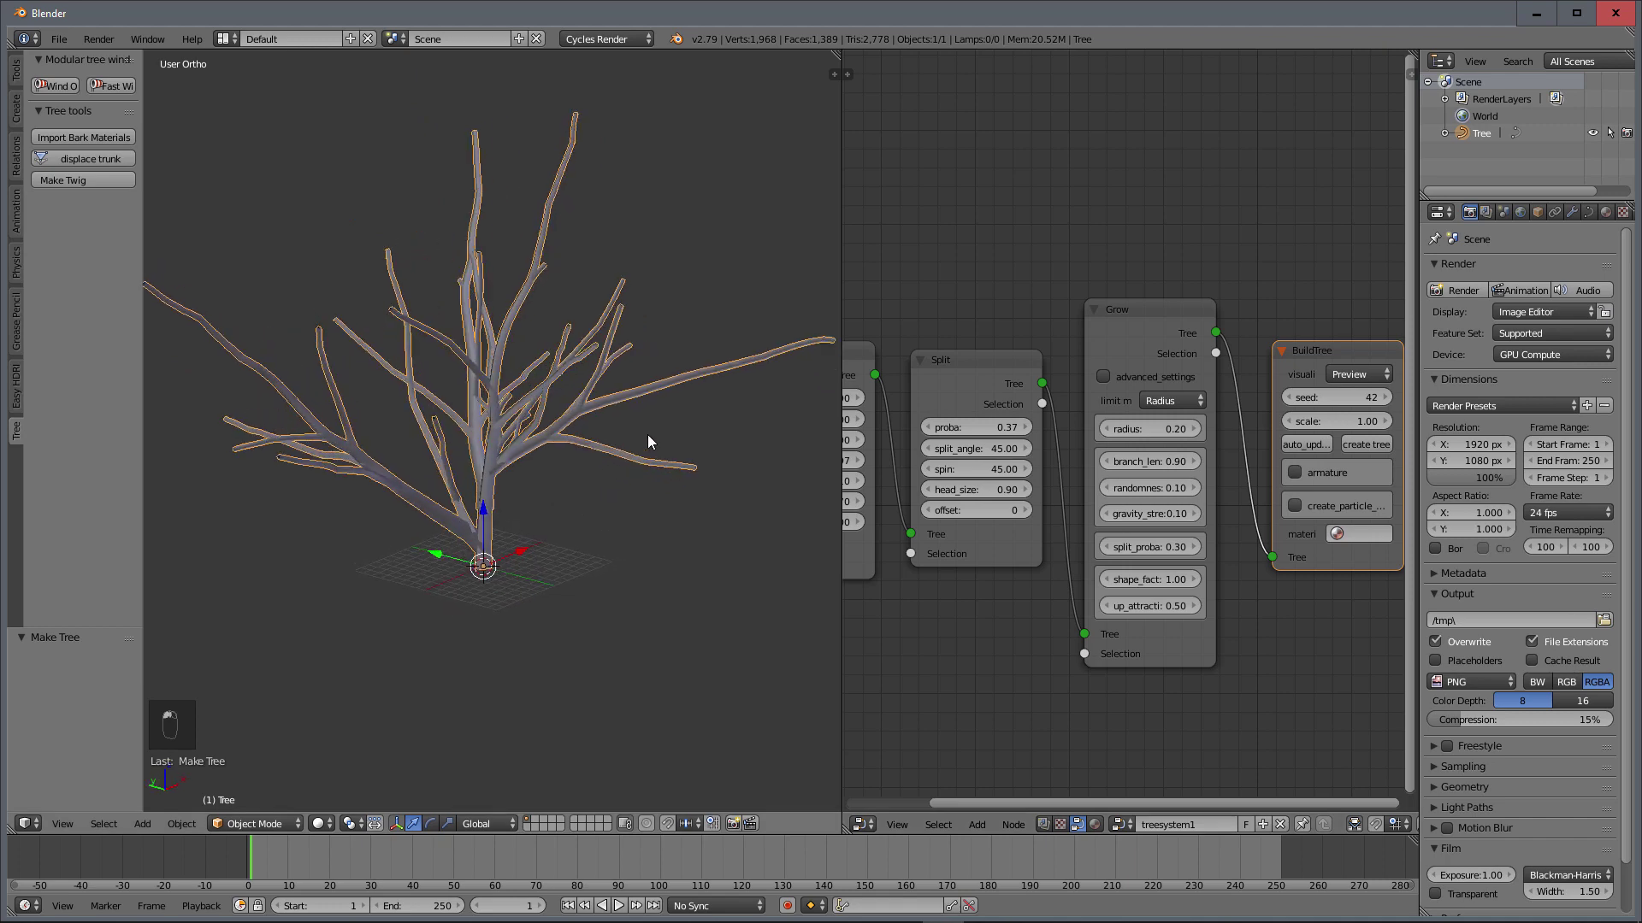
pyautogui.moveTo(547, 446); pyautogui.dragTo(397, 460, button='middle')
pyautogui.scroll(4, 532, 429)
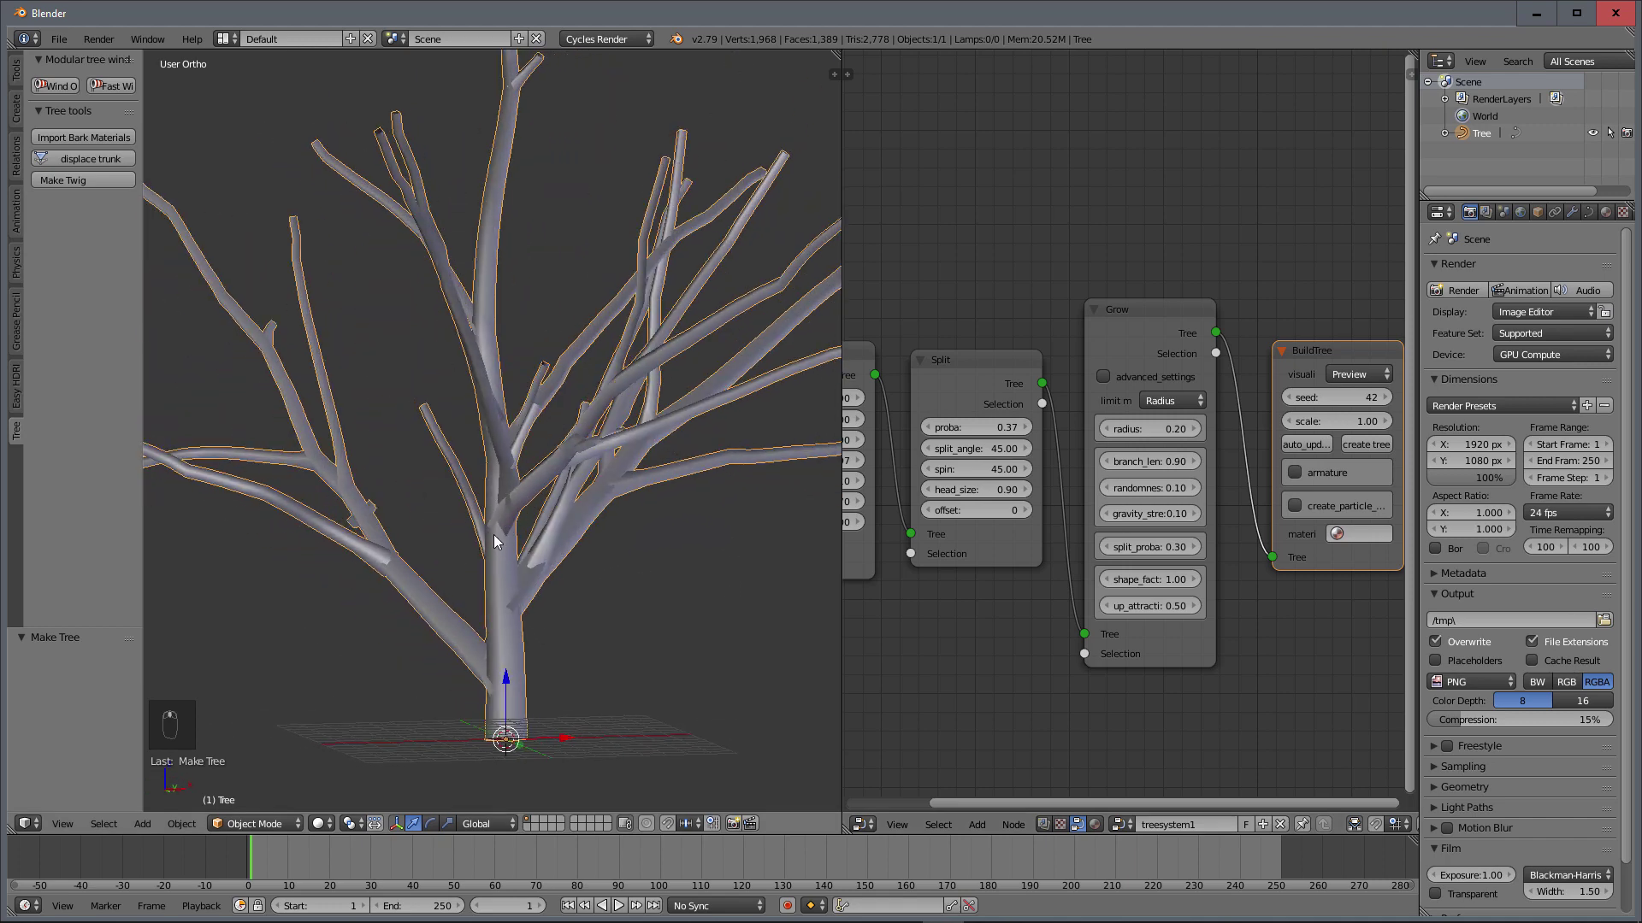
# Step: Set the Split node's head size back to 0.6, regenerate the tree and inspect the trunk
pyautogui.click(1002, 491)
pyautogui.write('.6')
pyautogui.click(963, 628)
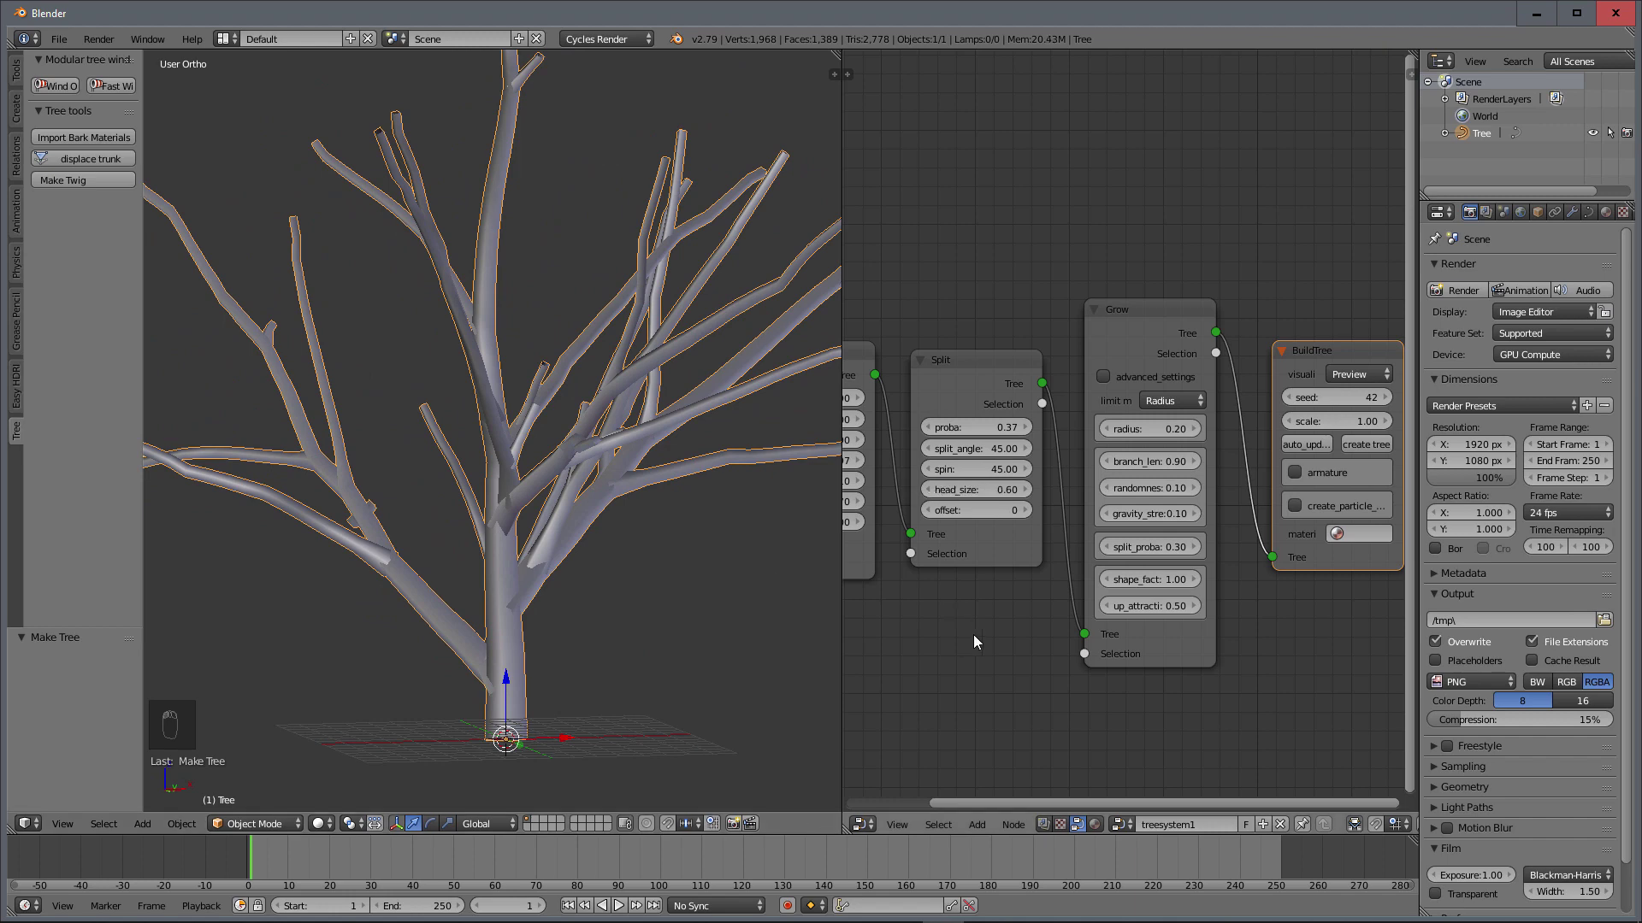
pyautogui.click(1382, 446)
pyautogui.moveTo(630, 620); pyautogui.dragTo(394, 641, button='middle')
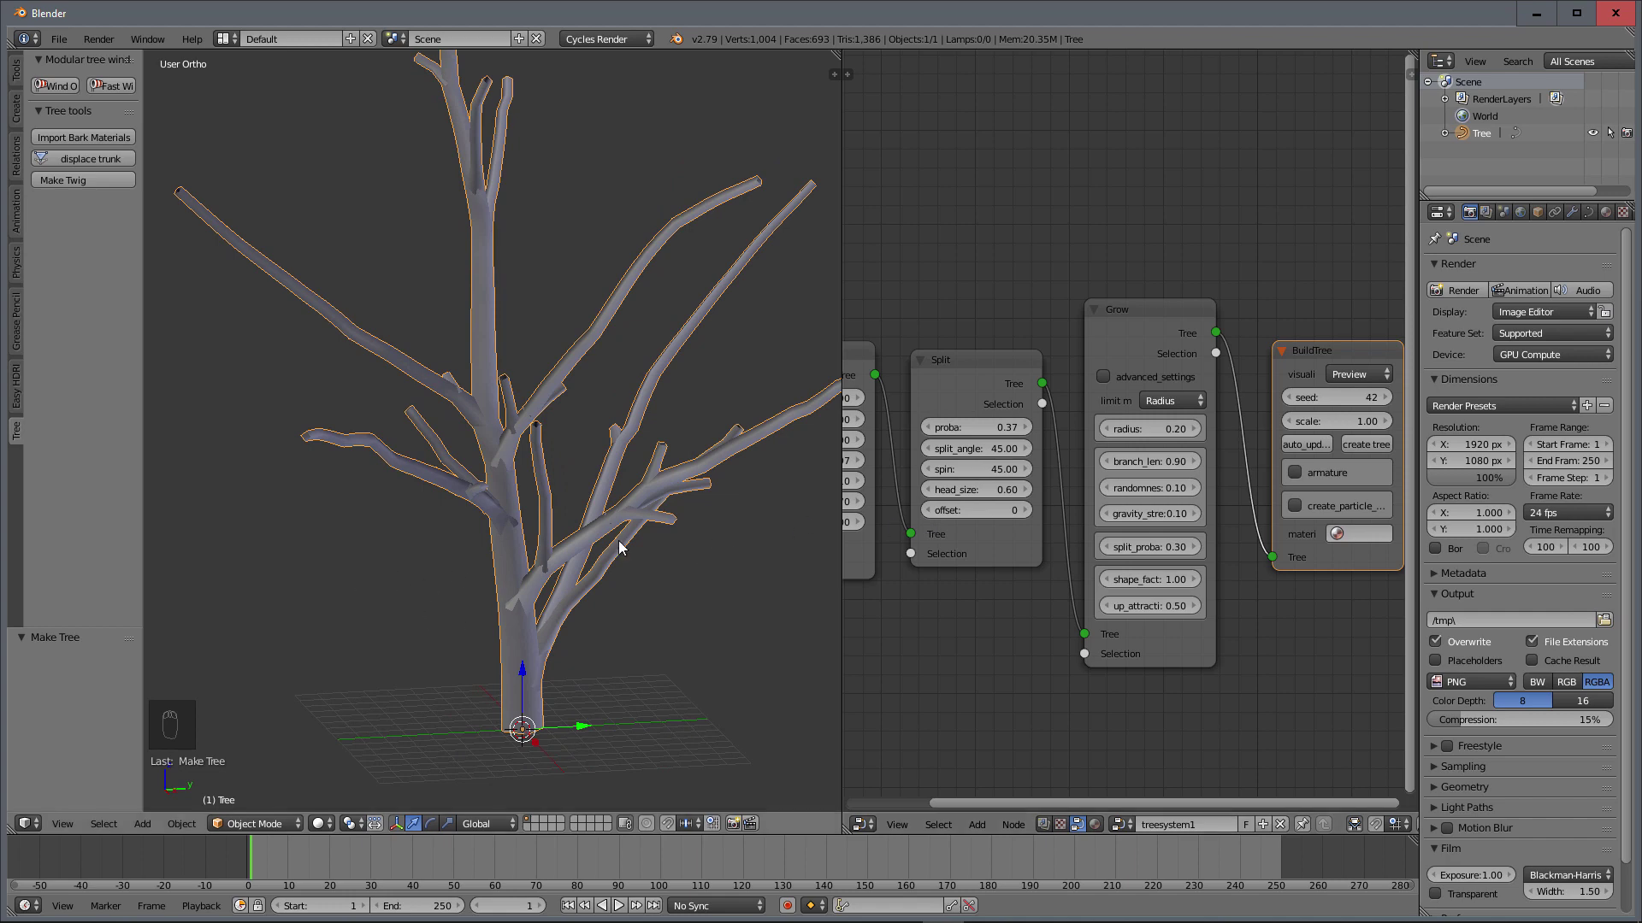
# Step: Set the Split node's head size to 0.2, regenerate the tree and inspect its branch placement
pyautogui.click(1013, 491)
pyautogui.write('0.2')
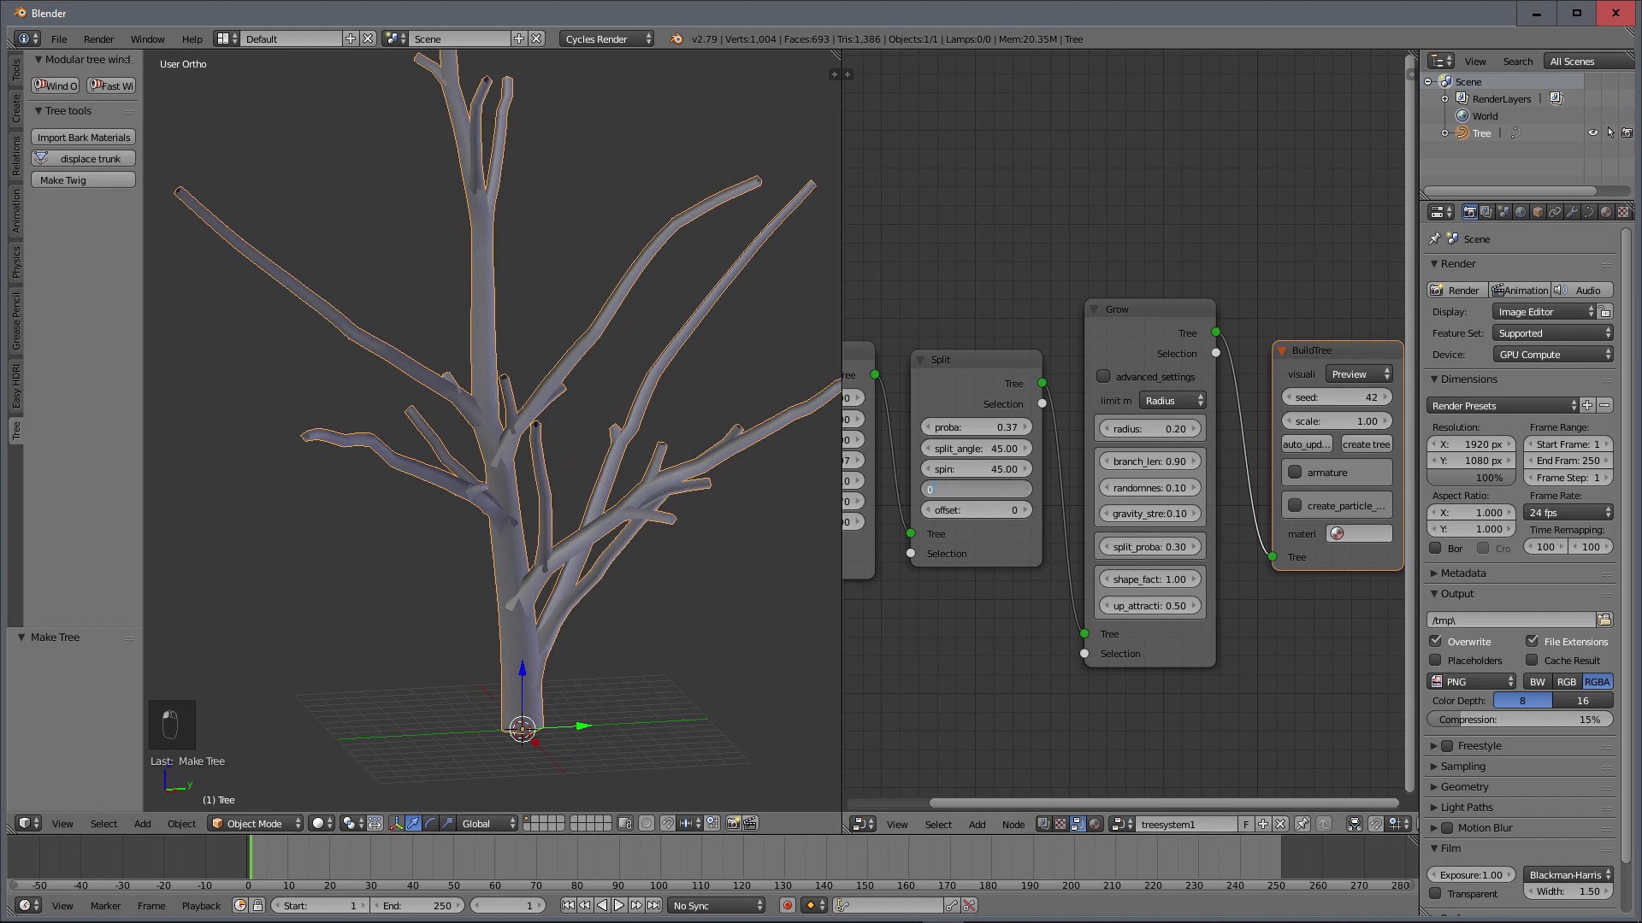
pyautogui.press('Return')
pyautogui.click(1366, 445)
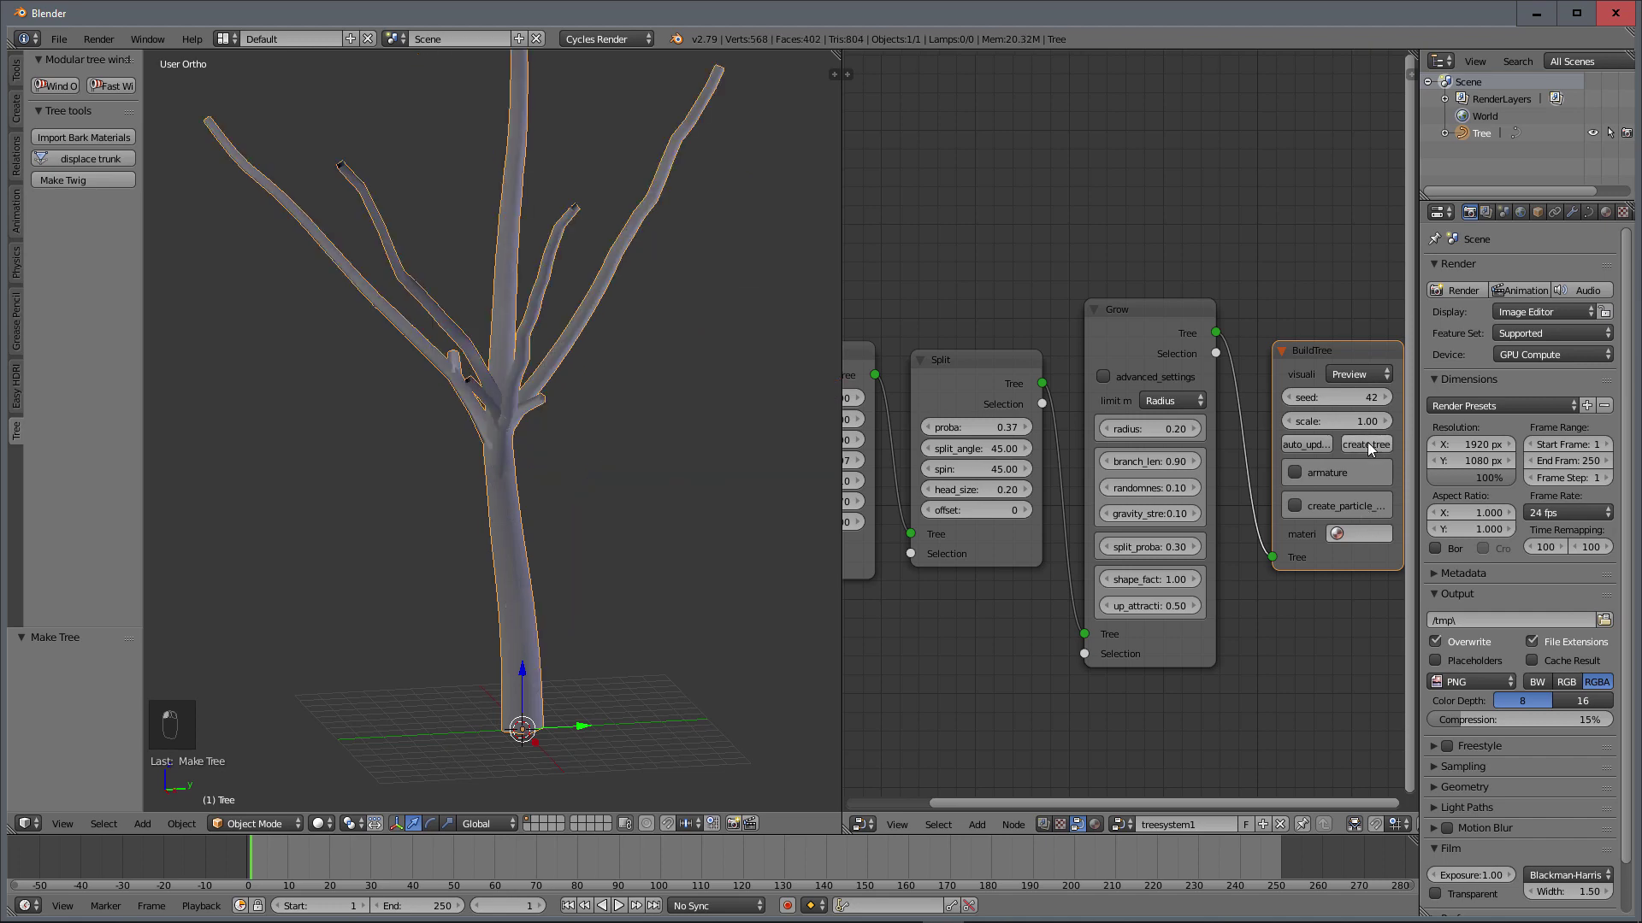
pyautogui.moveTo(669, 558); pyautogui.dragTo(424, 509, button='middle')
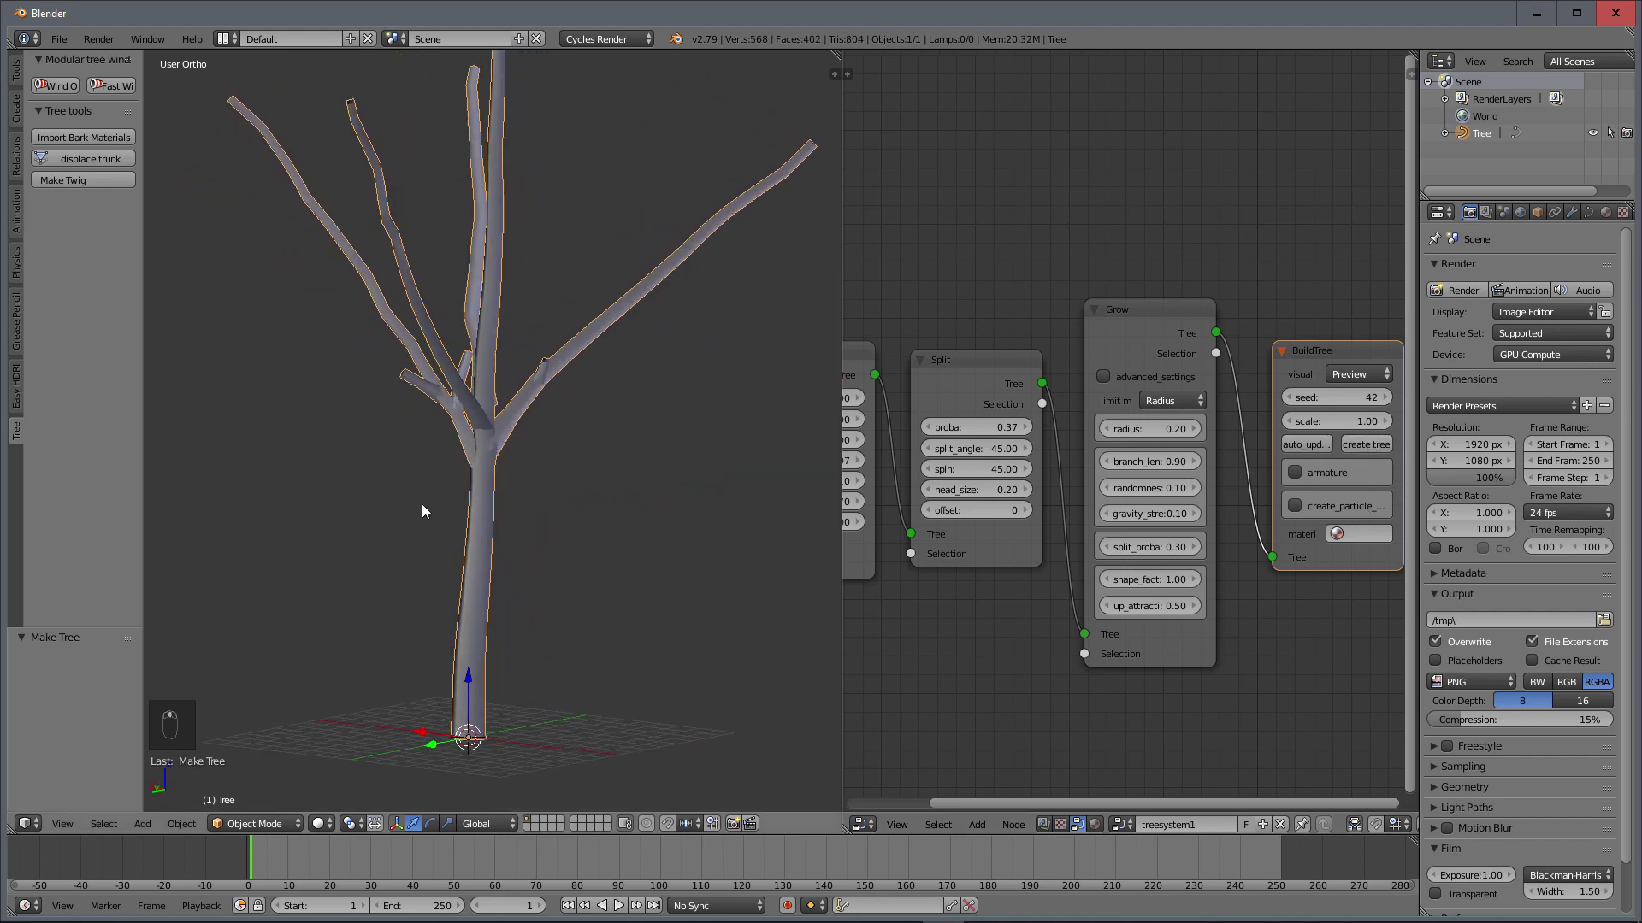
# Step: Restore the Split node's head size to 0.6, regenerate the tree and inspect its branches from several sides
pyautogui.moveTo(458, 454)
pyautogui.mouseDown(button='middle')
pyautogui.moveTo(652, 448)
pyautogui.moveTo(443, 479)
pyautogui.mouseUp(button='middle')
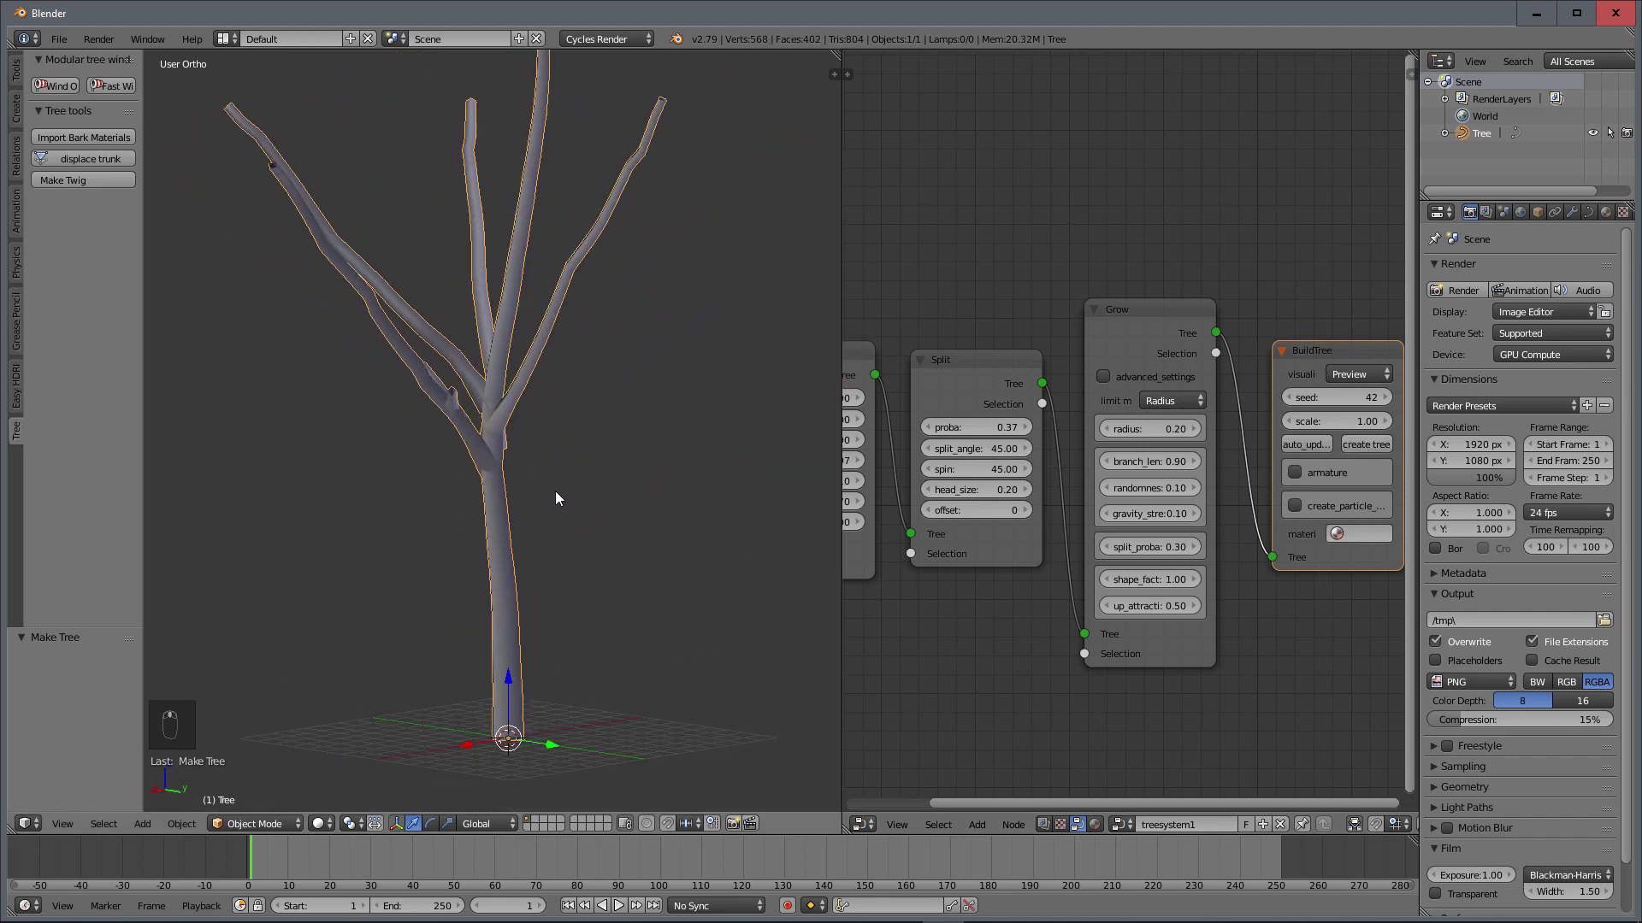
pyautogui.click(995, 490)
pyautogui.write('0')
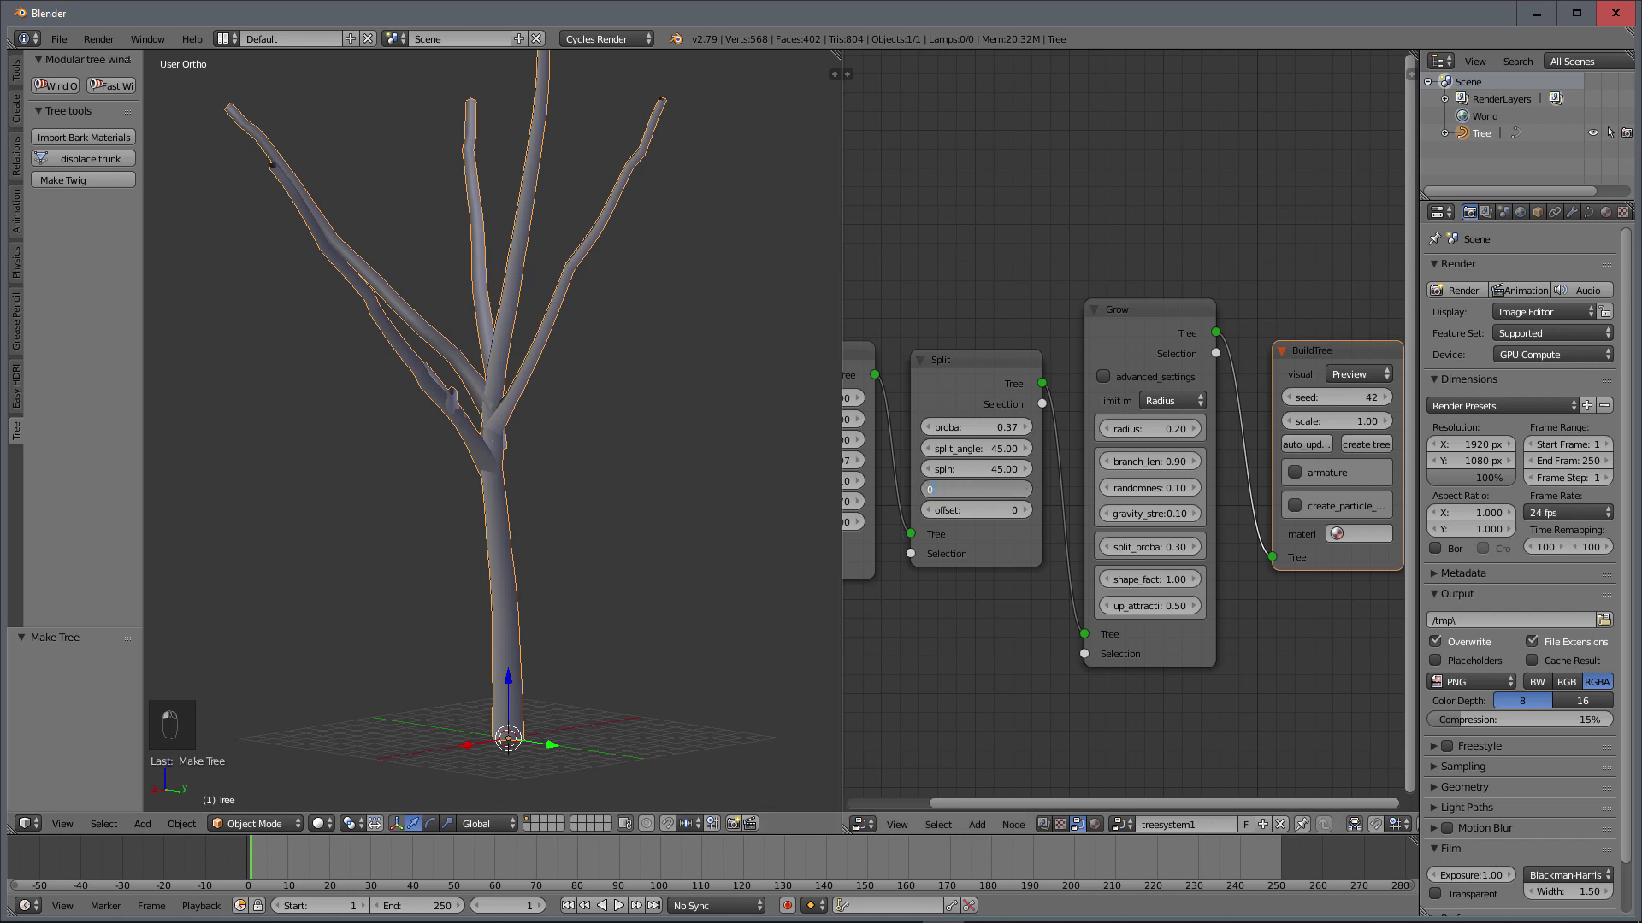
pyautogui.write('.6')
pyautogui.press('Return')
pyautogui.click(1367, 444)
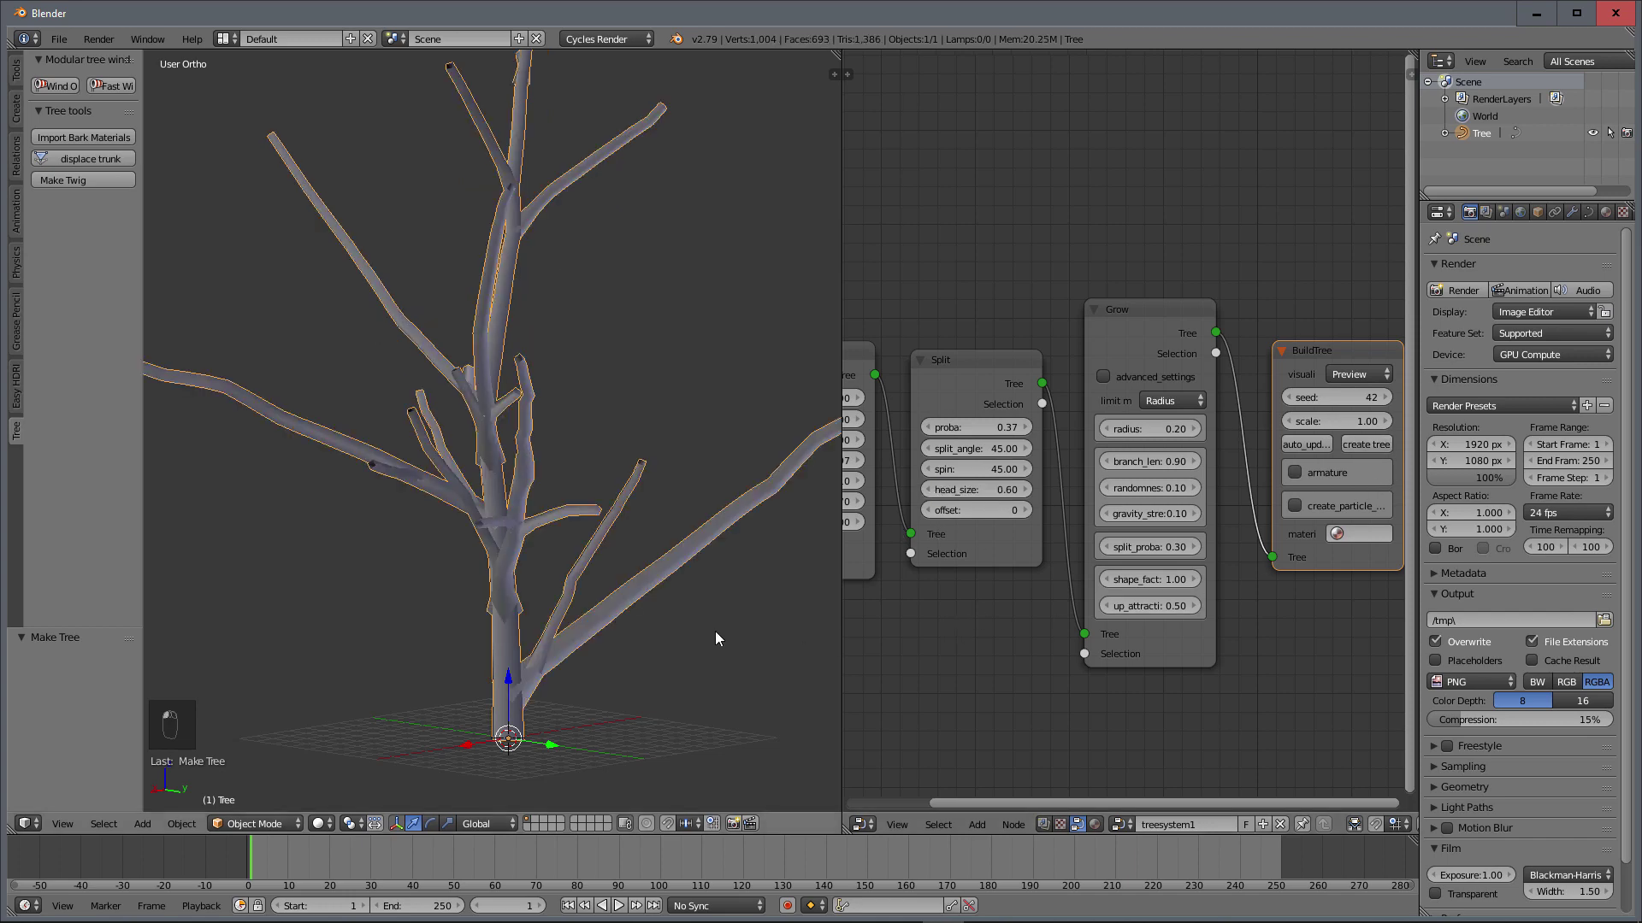
pyautogui.moveTo(714, 631); pyautogui.dragTo(427, 643, button='middle')
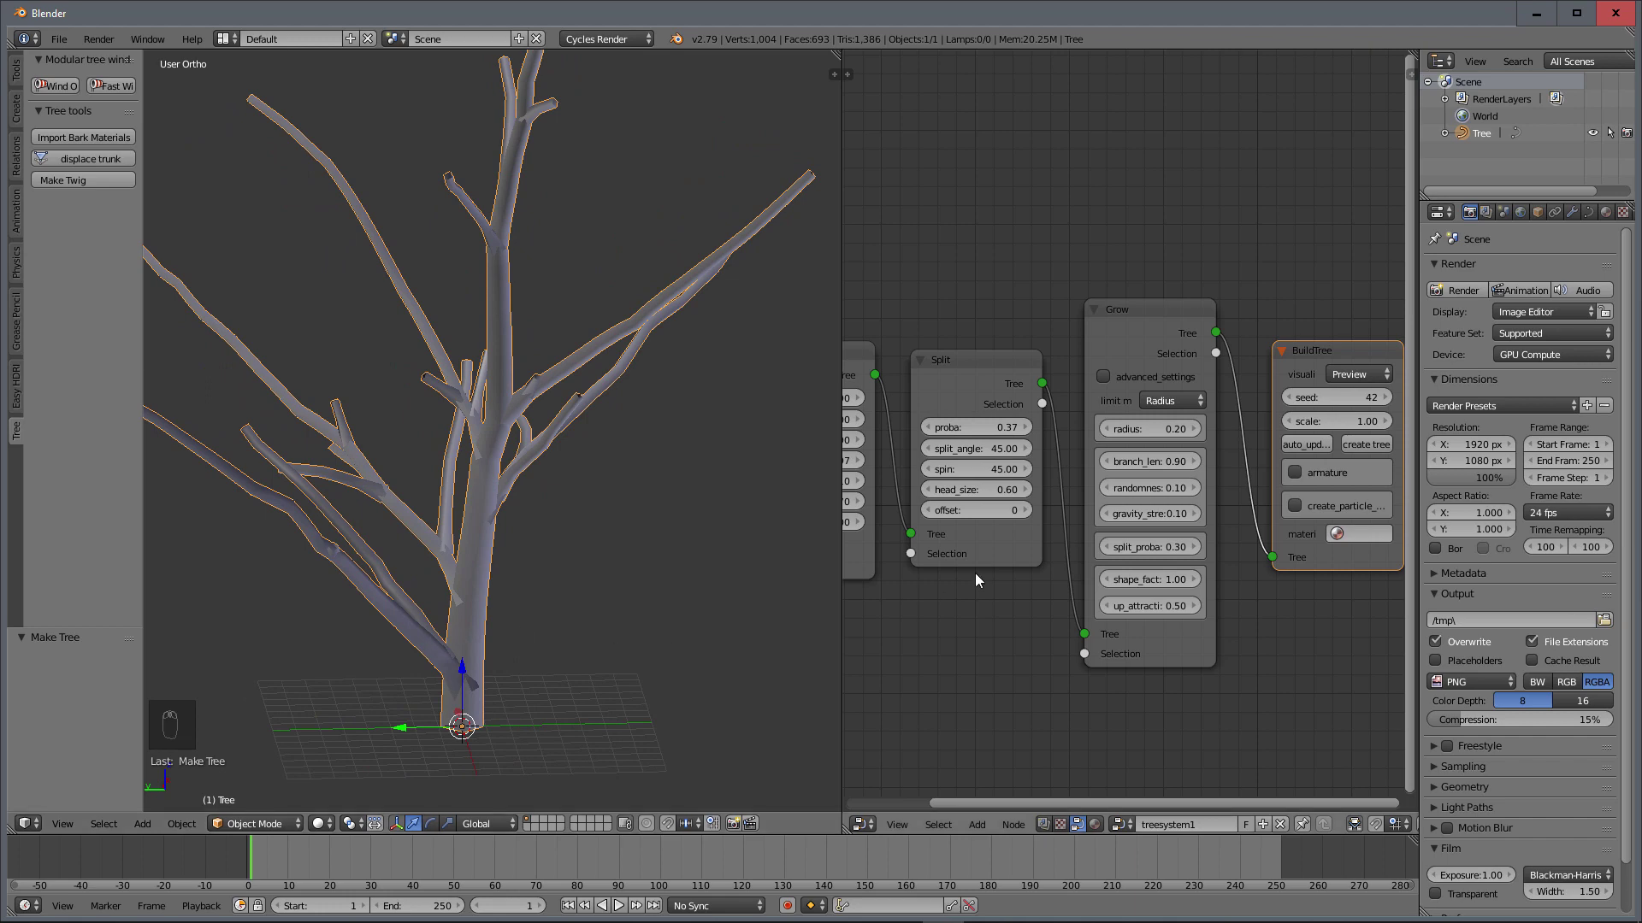
pyautogui.scroll(1, 418, 701)
pyautogui.scroll(-3, 422, 696)
pyautogui.moveTo(588, 572); pyautogui.dragTo(489, 549, button='middle')
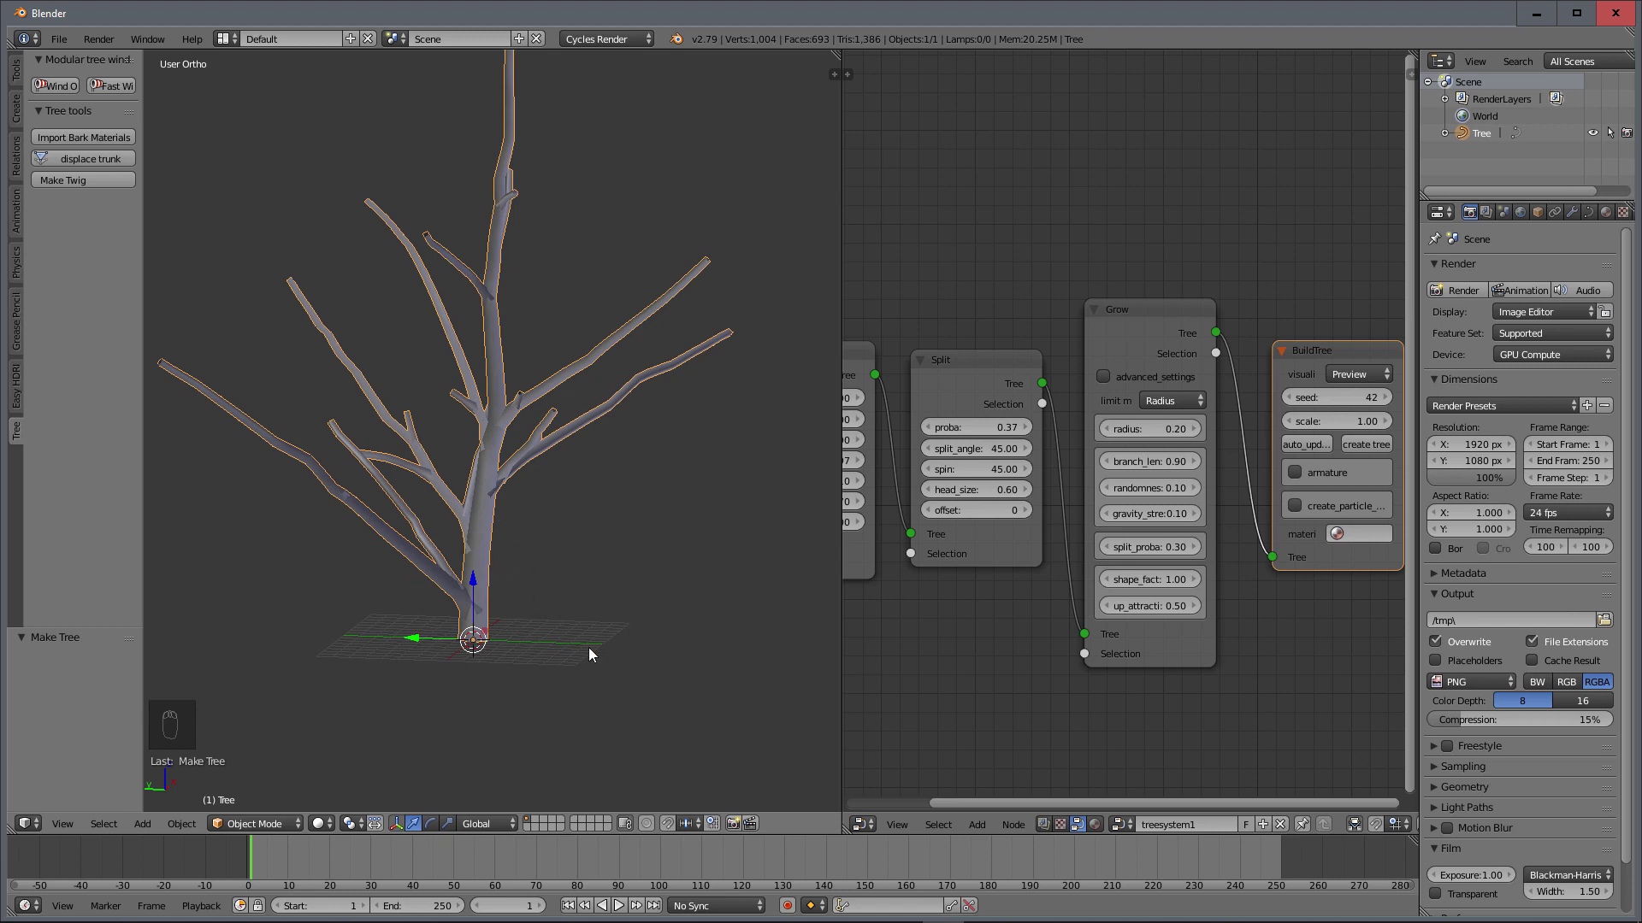
# Step: Set the Split node's offset to 10, regenerate the tree and inspect where the lowest branches start
pyautogui.click(1015, 513)
pyautogui.write('10')
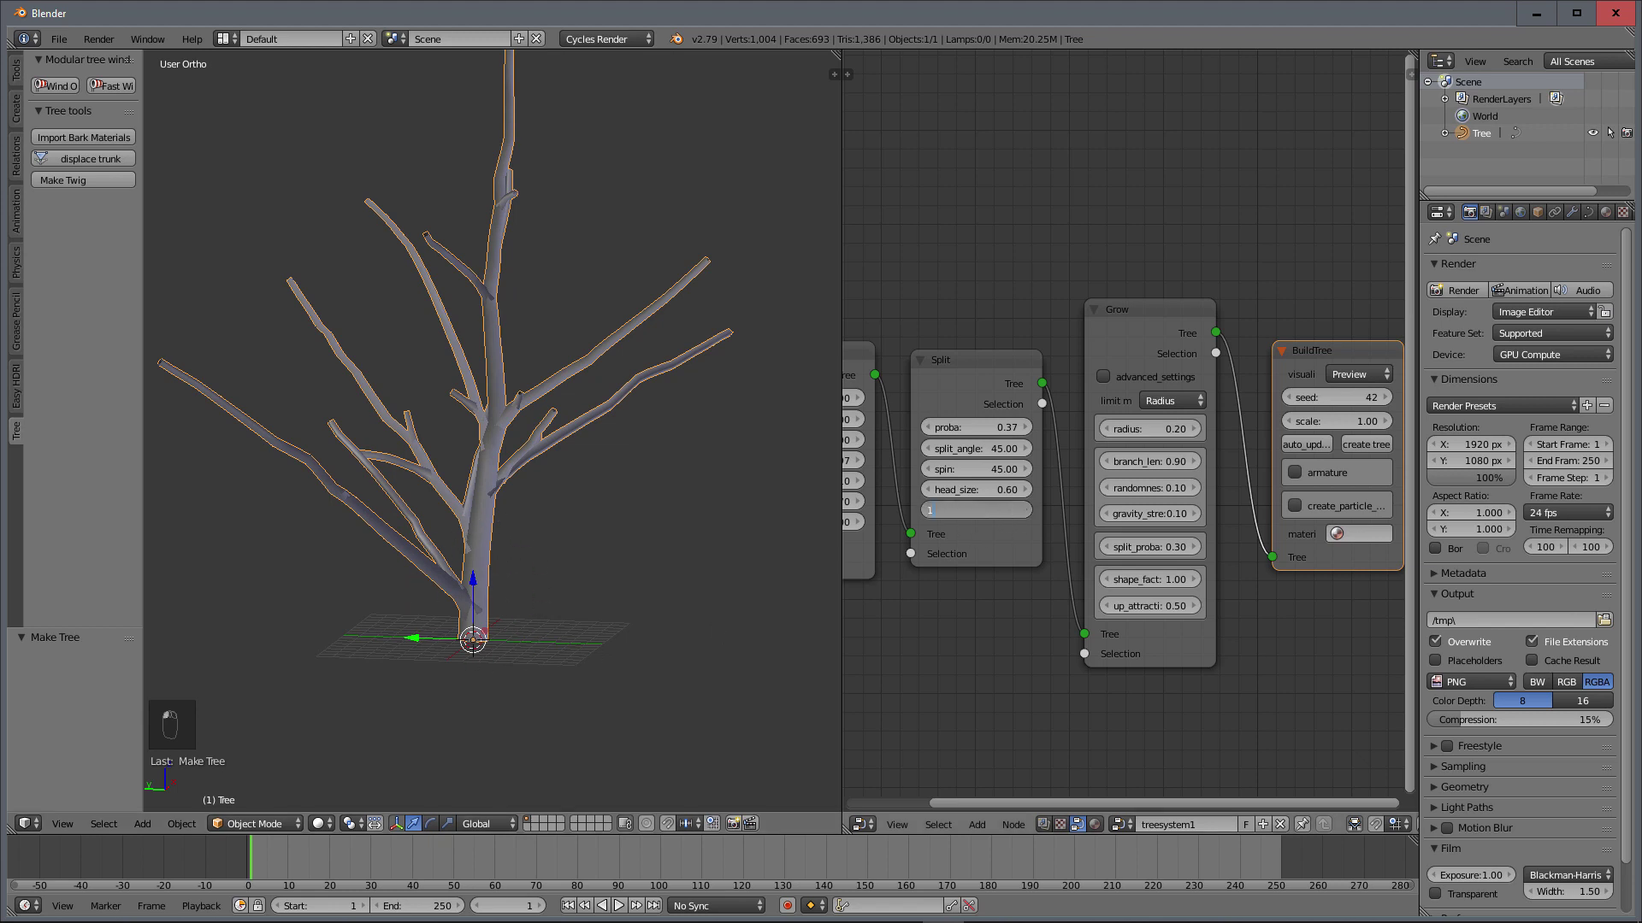
pyautogui.click(1006, 621)
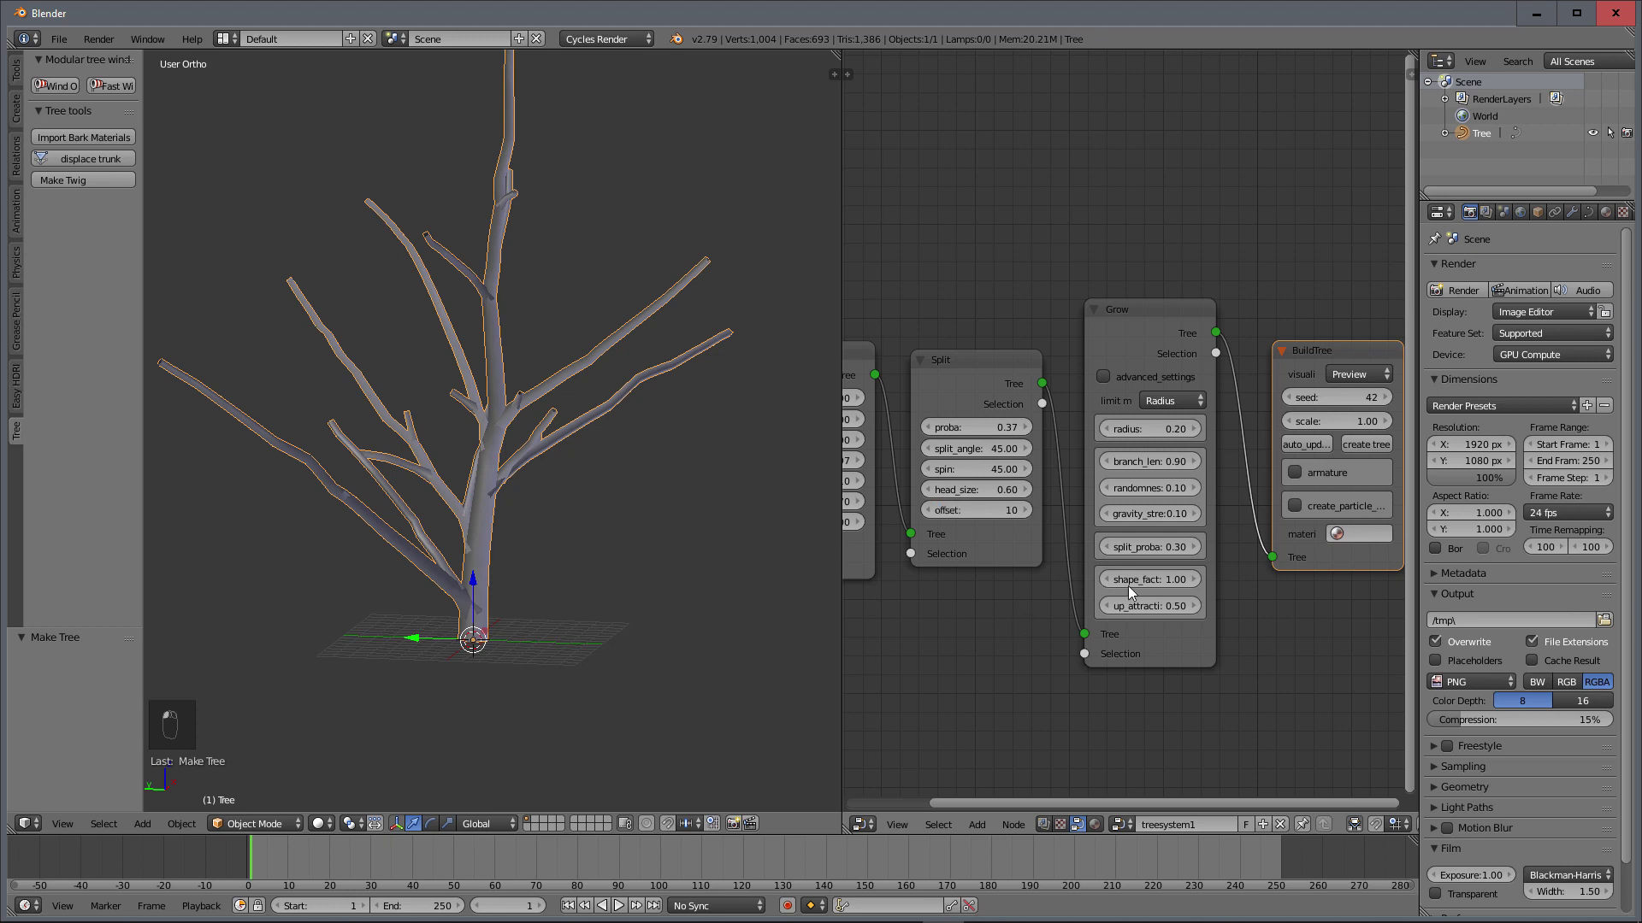
pyautogui.click(1373, 443)
pyautogui.moveTo(588, 592); pyautogui.dragTo(363, 519, button='middle')
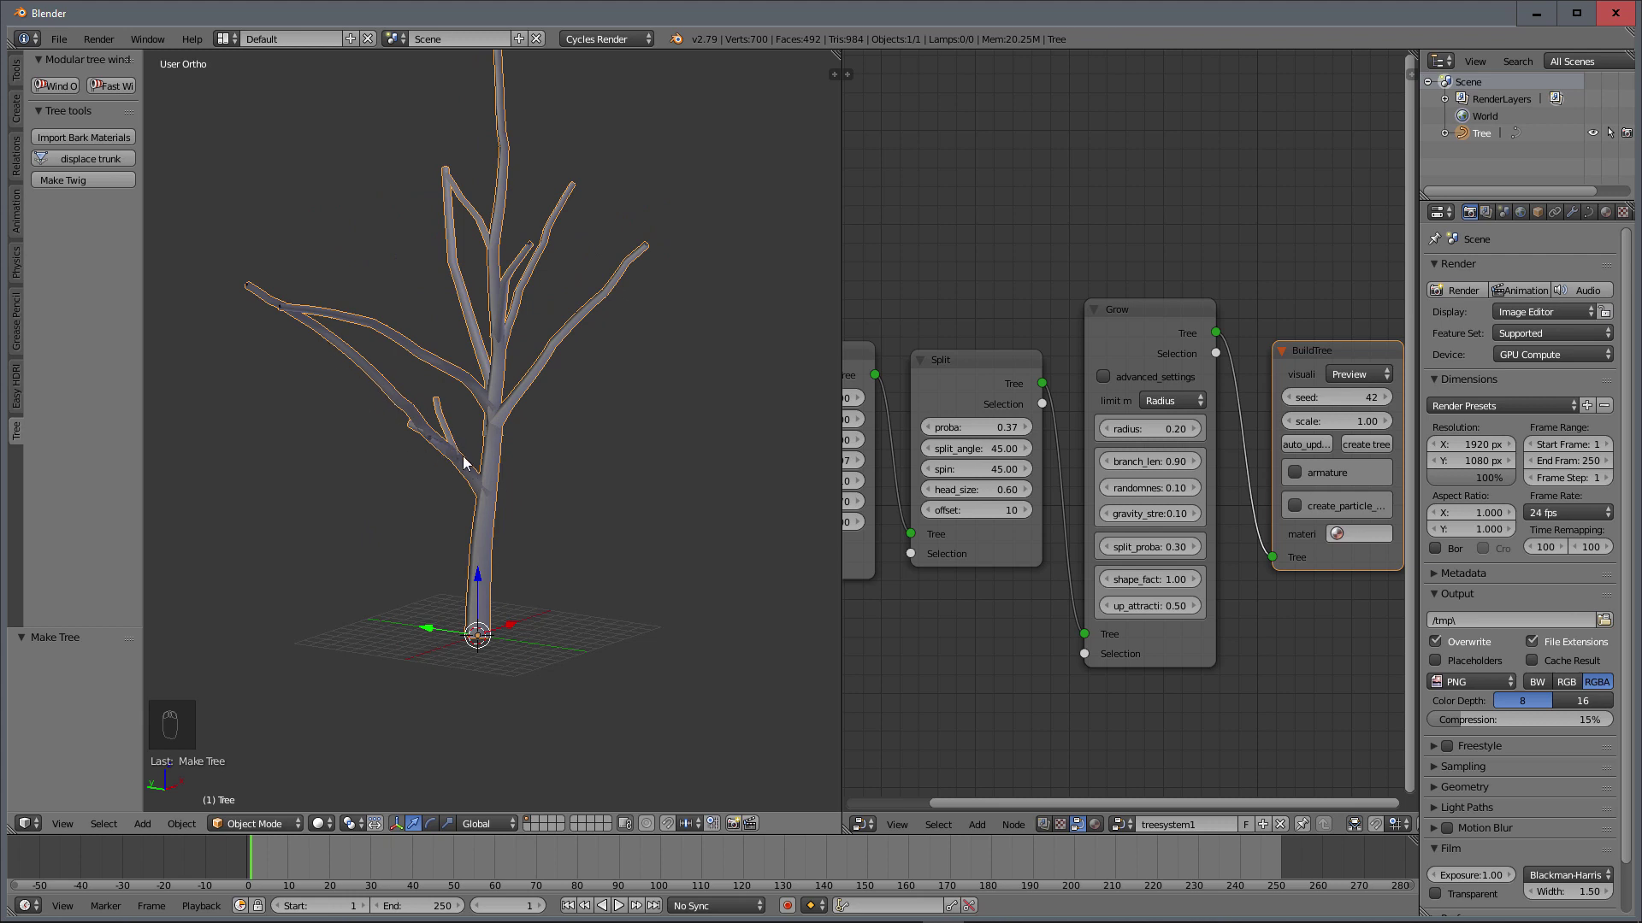
pyautogui.moveTo(557, 484); pyautogui.dragTo(657, 309, button='middle')
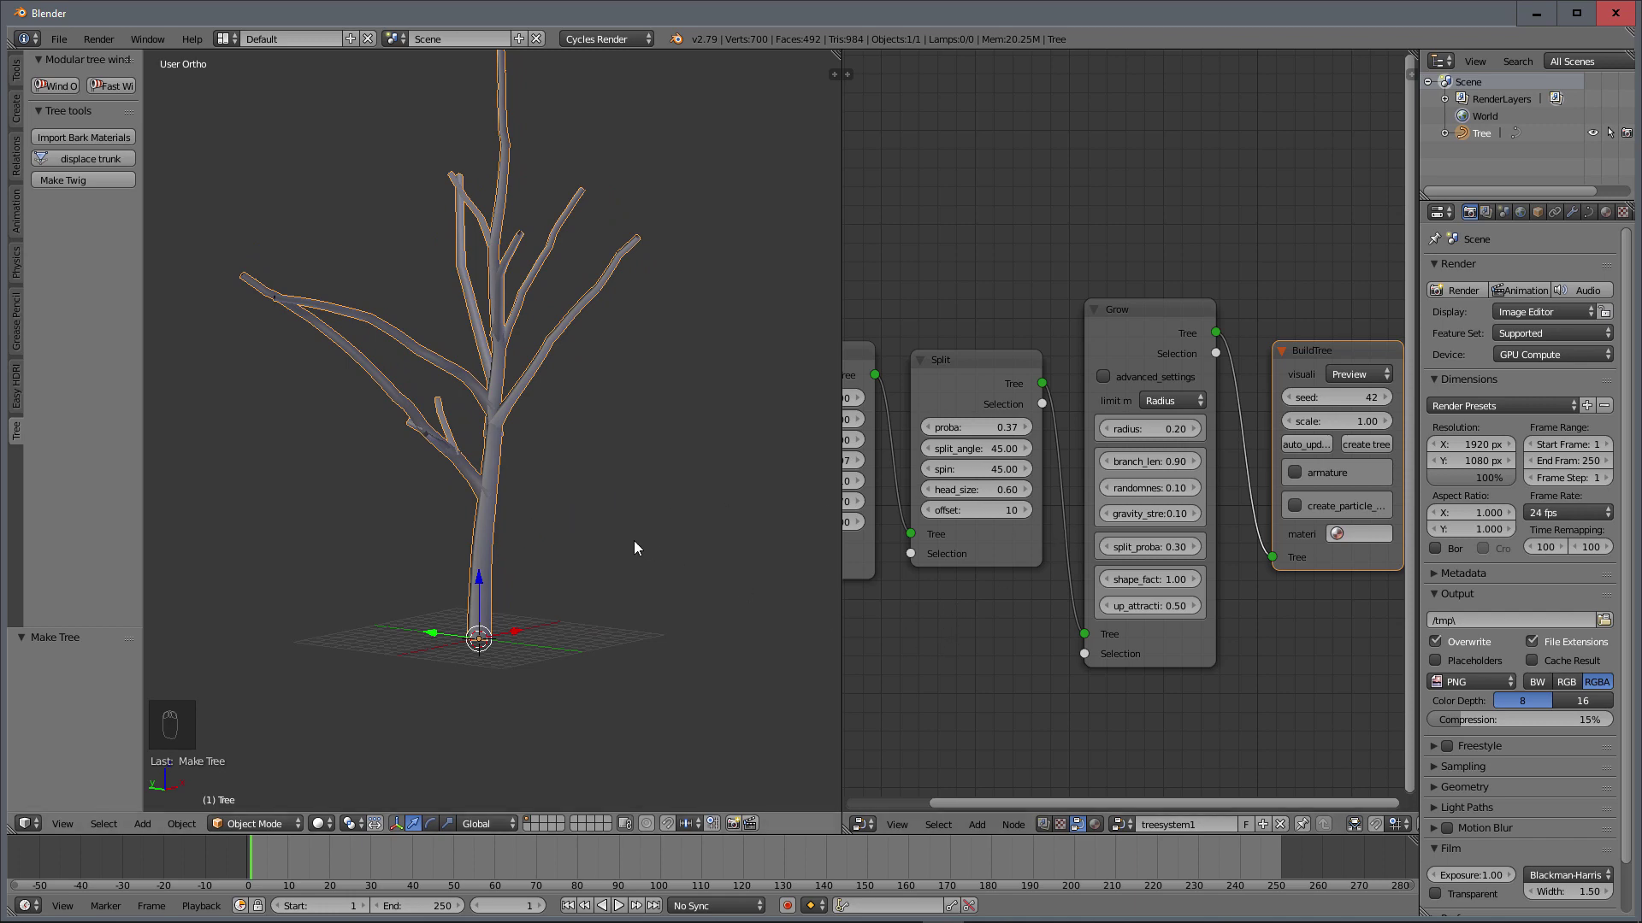
pyautogui.moveTo(634, 548); pyautogui.dragTo(550, 443, button='middle')
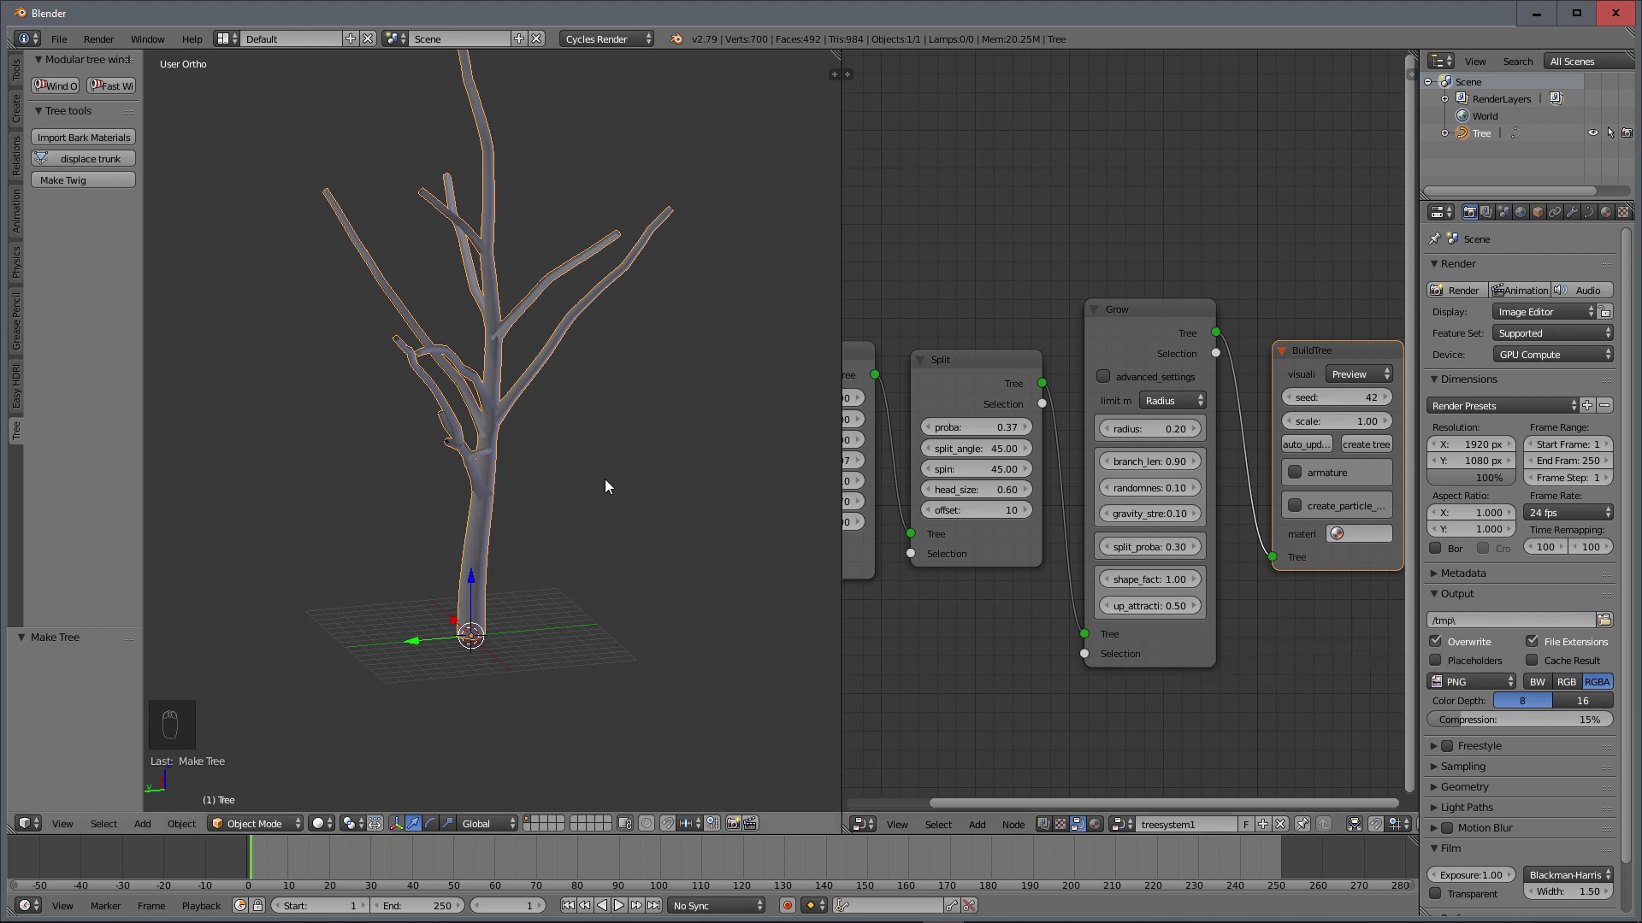
pyautogui.moveTo(501, 443); pyautogui.dragTo(521, 491, button='middle')
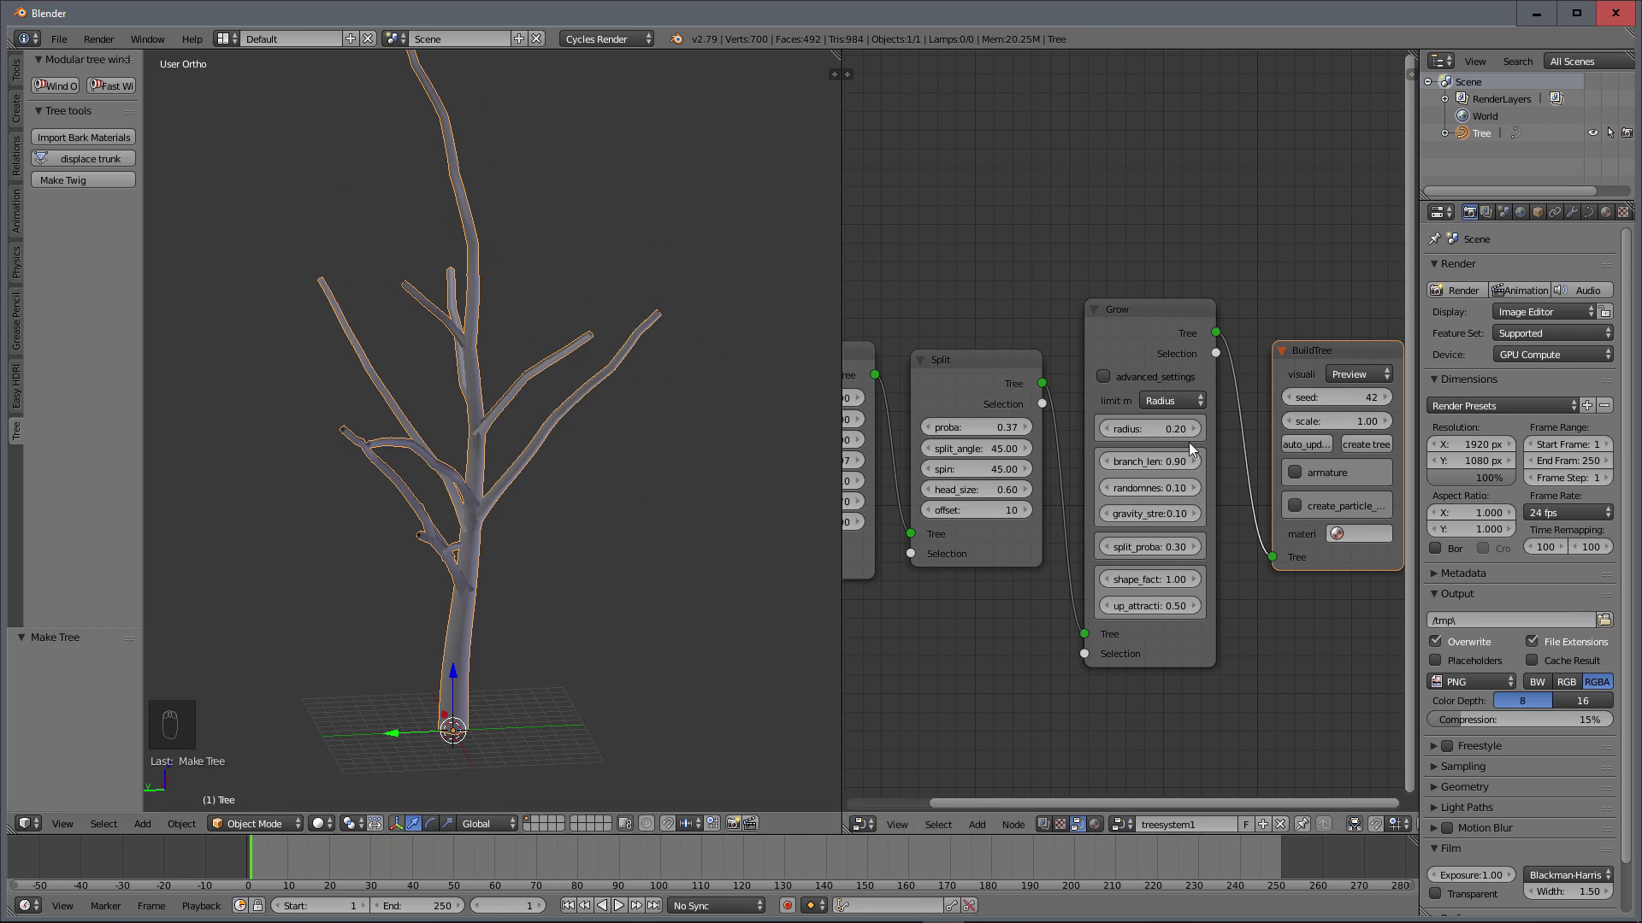
# Step: Set the Grow node's radius limit to 0.1, regenerate the tree and view it whole
pyautogui.click(1169, 428)
pyautogui.write('0.1')
pyautogui.press('Return')
pyautogui.scroll(-3, 1260, 641)
pyautogui.moveTo(978, 562); pyautogui.dragTo(1061, 559, button='middle')
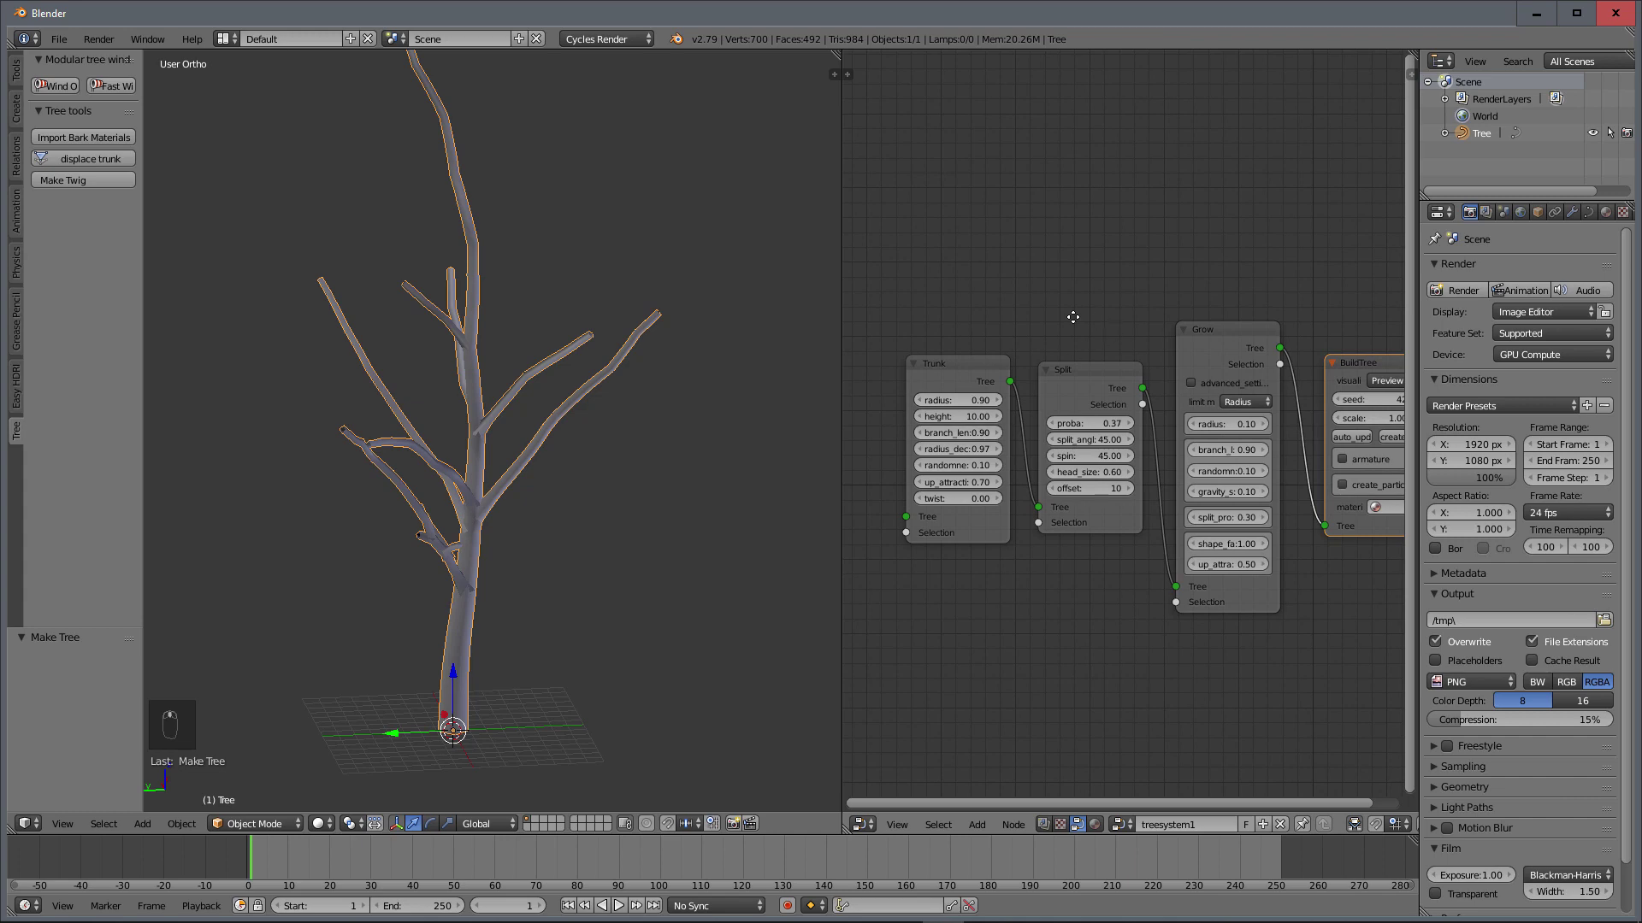
pyautogui.scroll(2, 1094, 582)
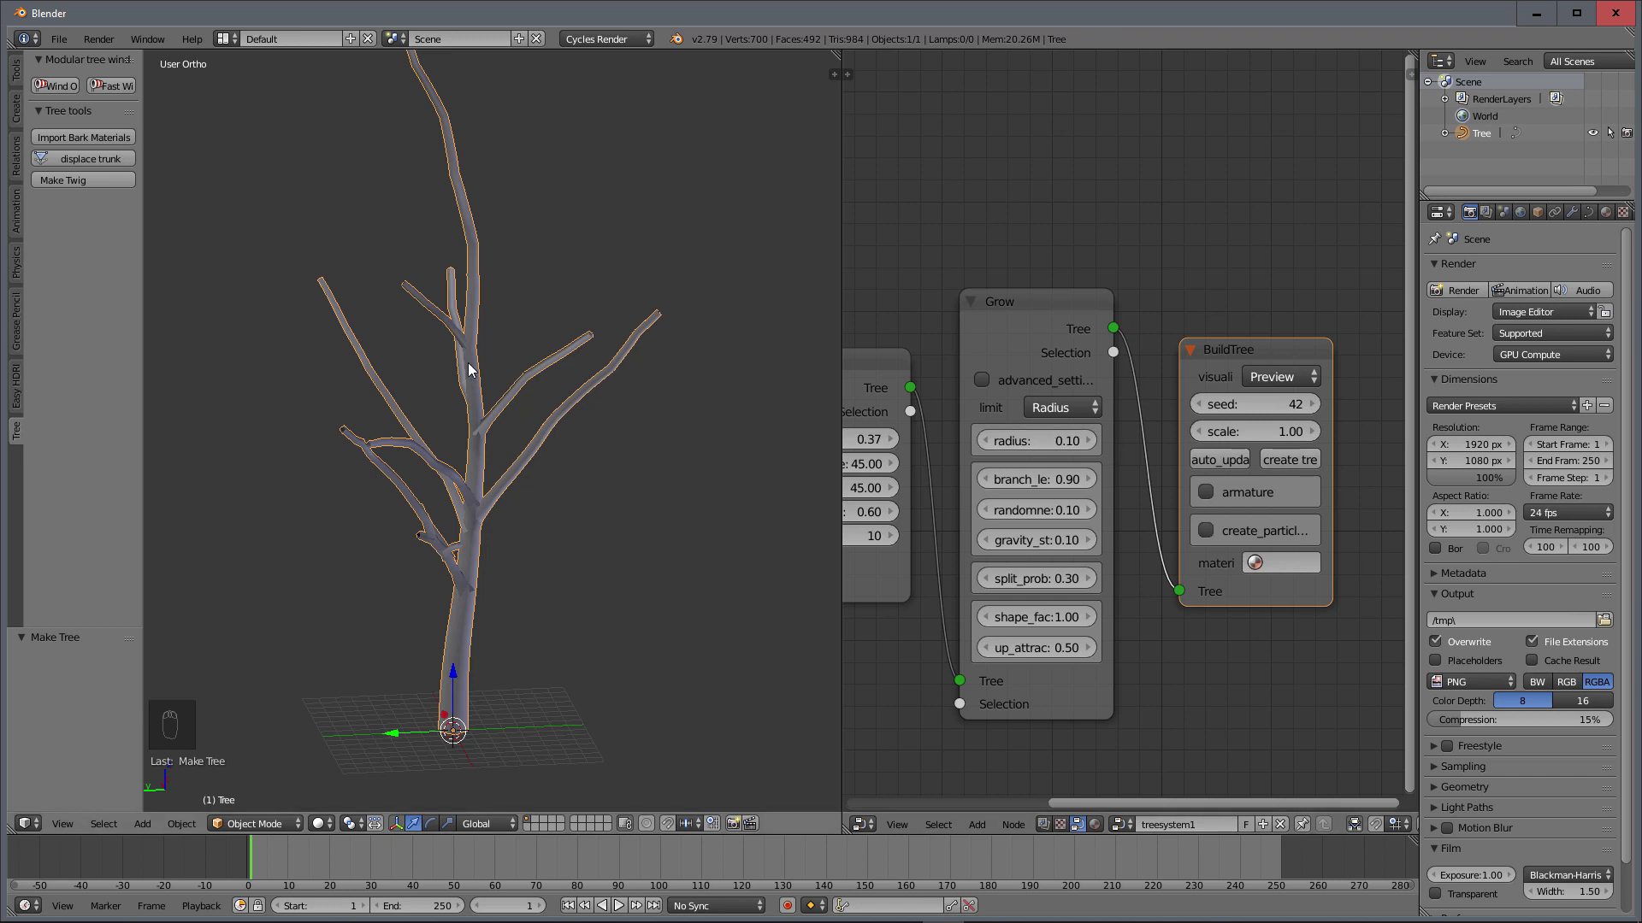
pyautogui.scroll(2, 642, 396)
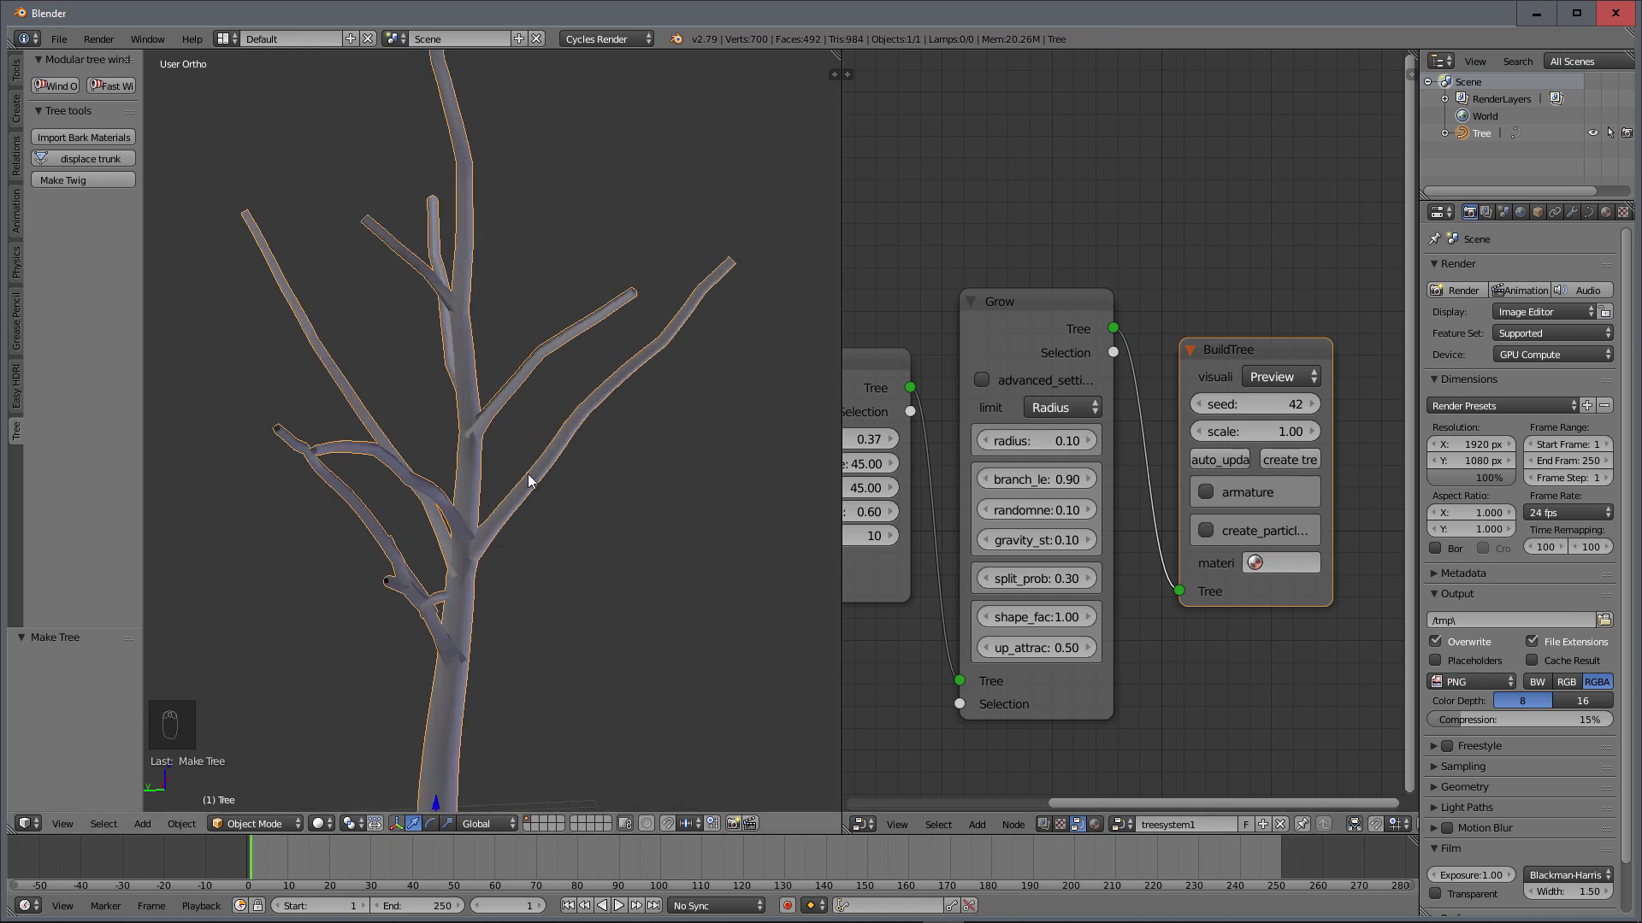
pyautogui.scroll(-3, 755, 243)
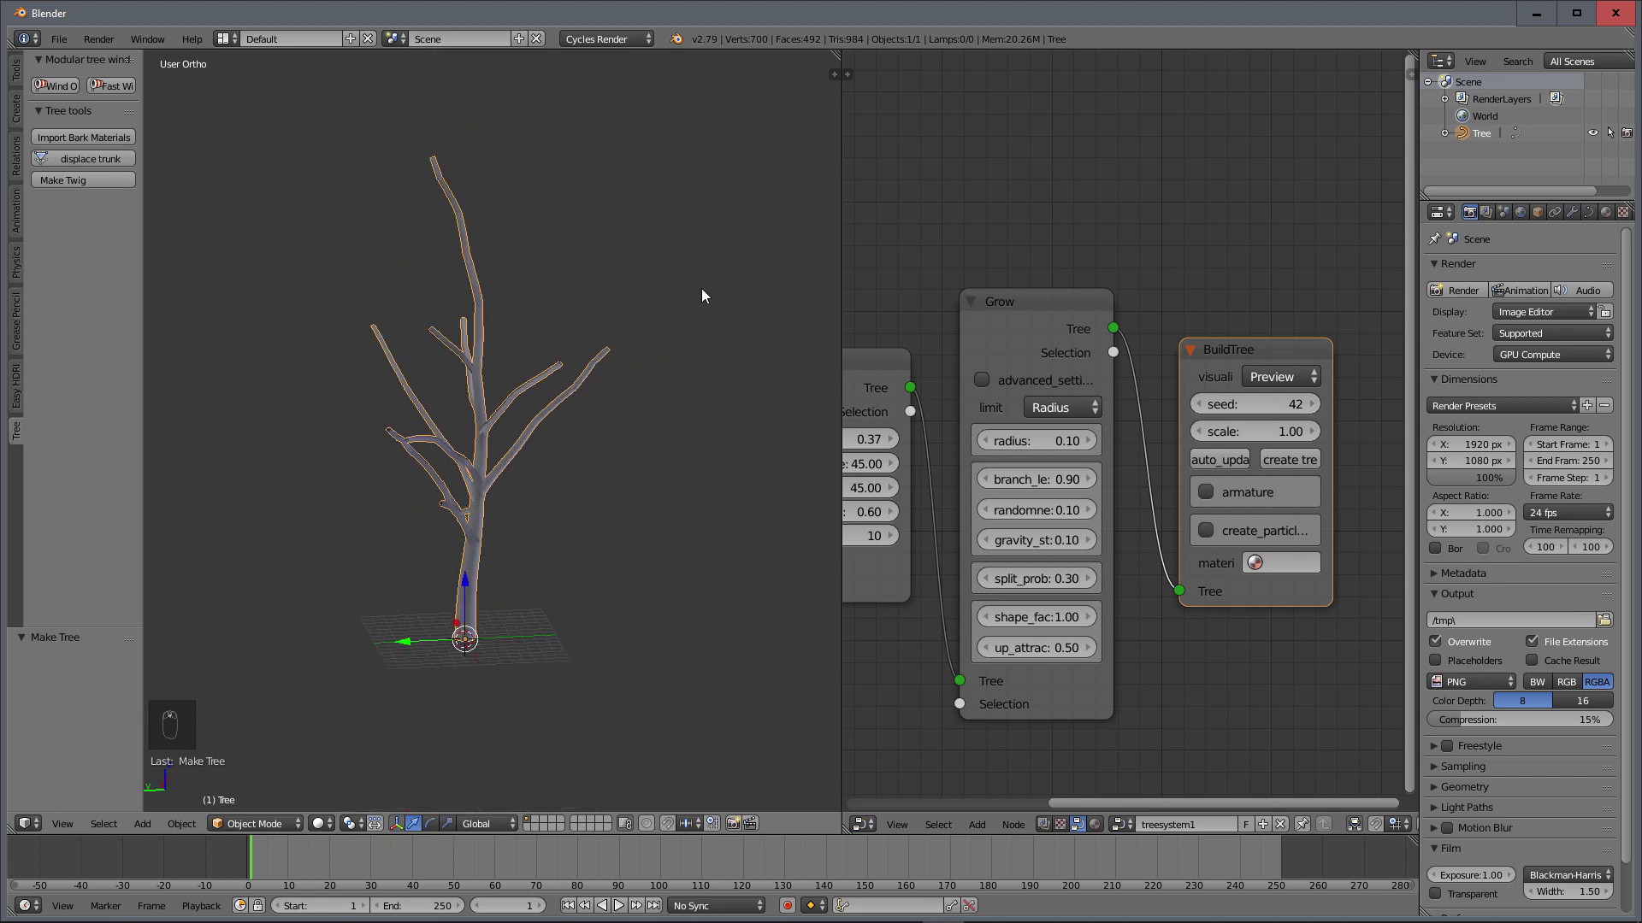
pyautogui.scroll(1, 702, 289)
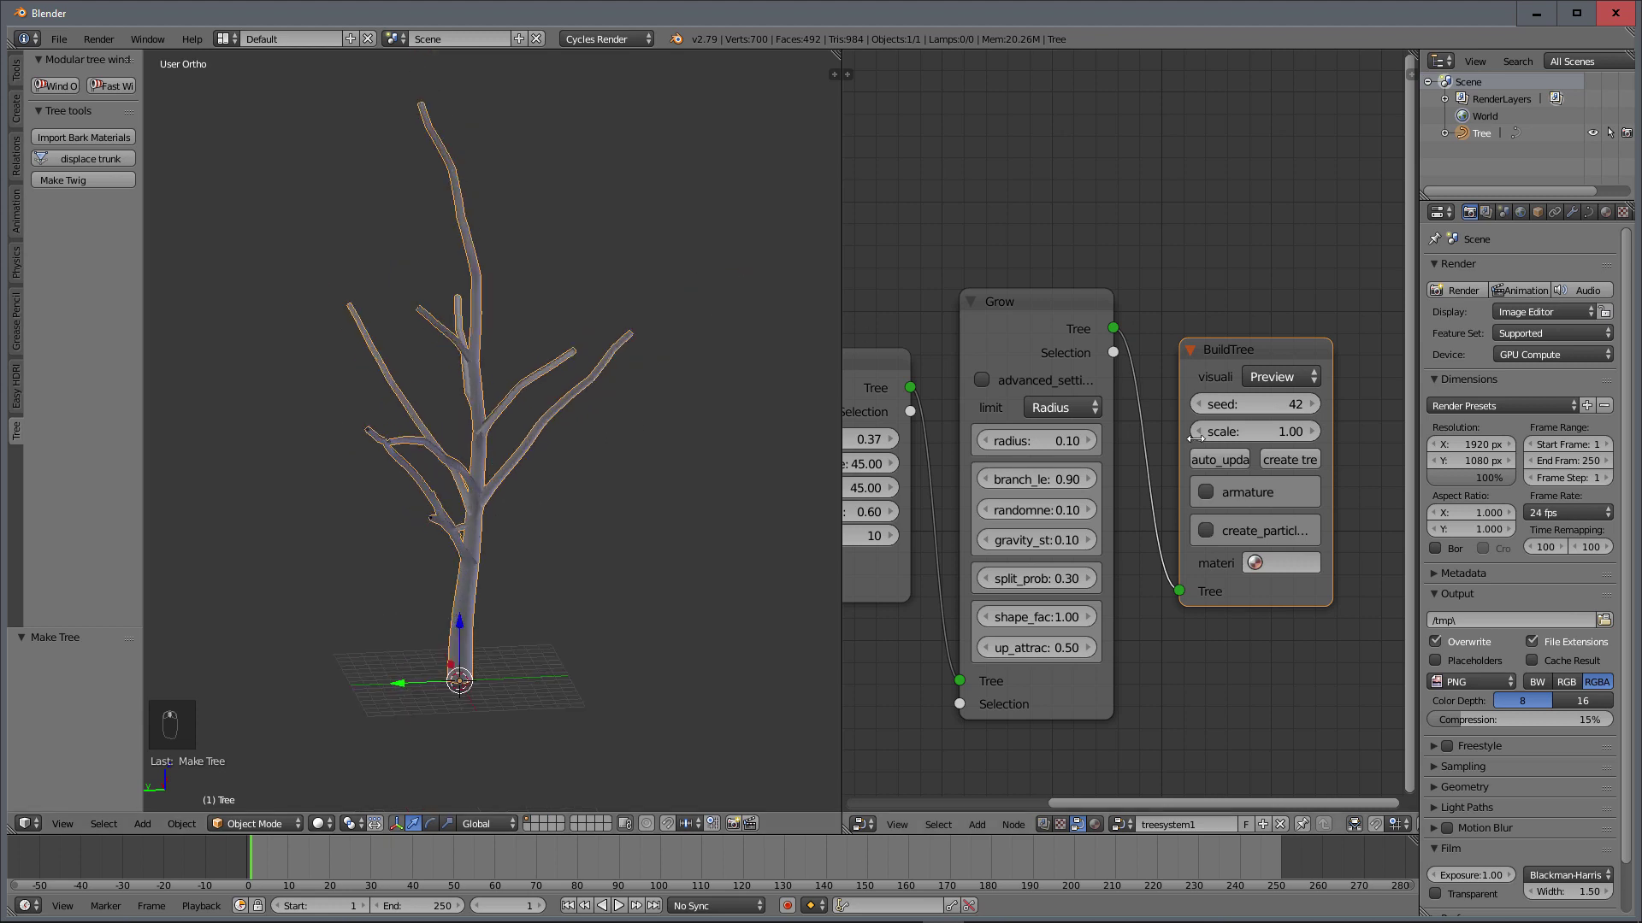
pyautogui.click(1288, 460)
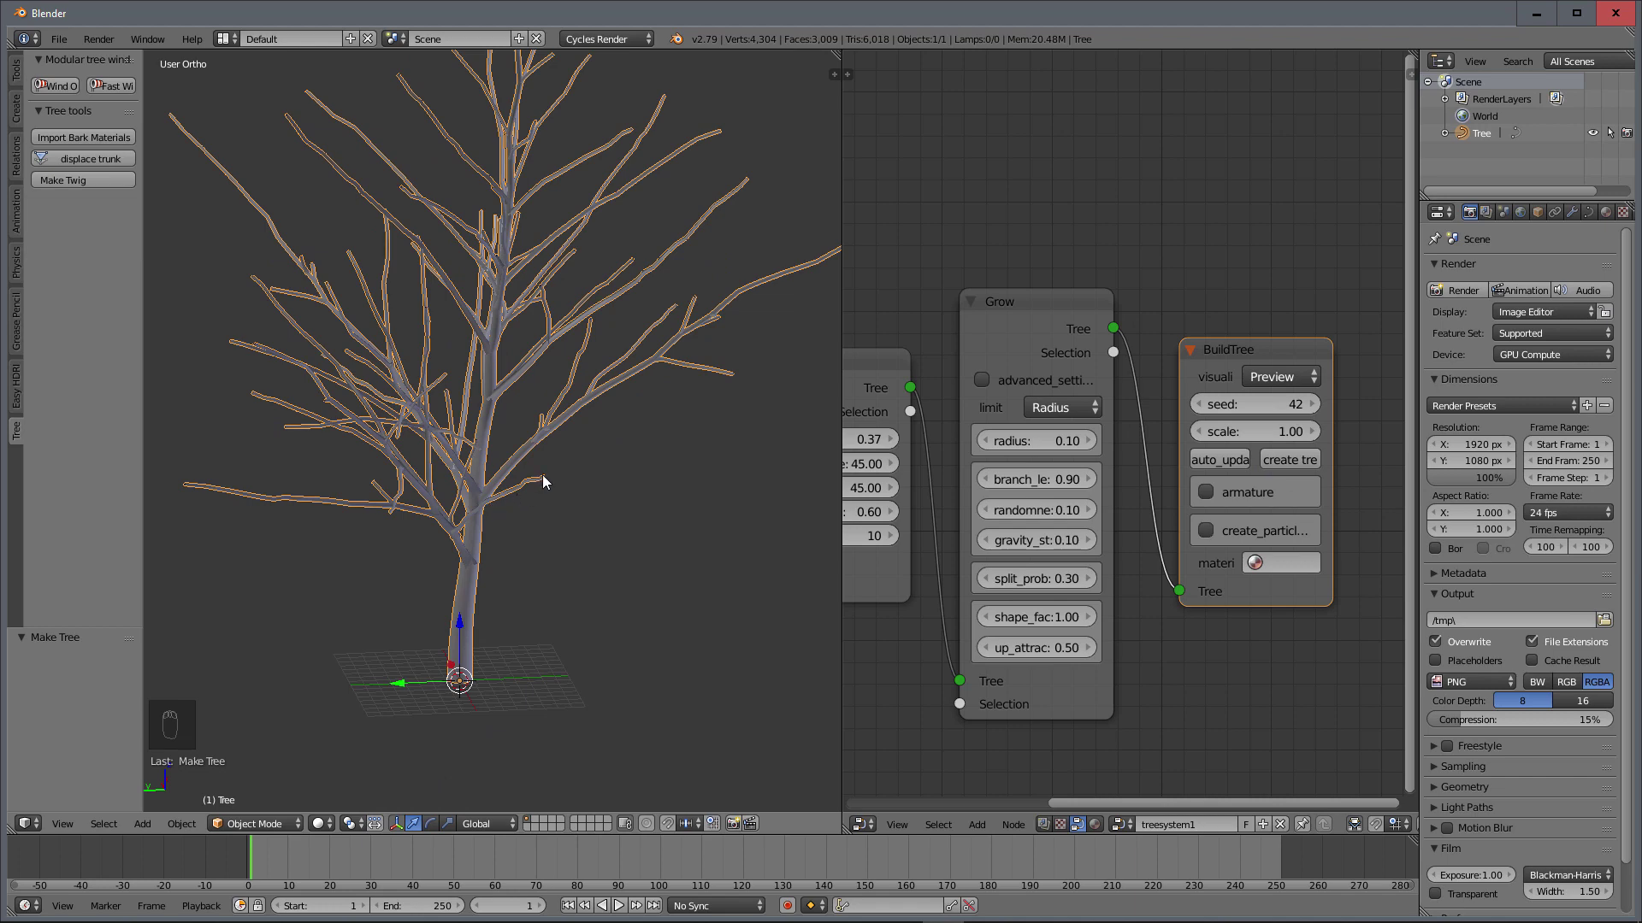
pyautogui.scroll(-1, 762, 286)
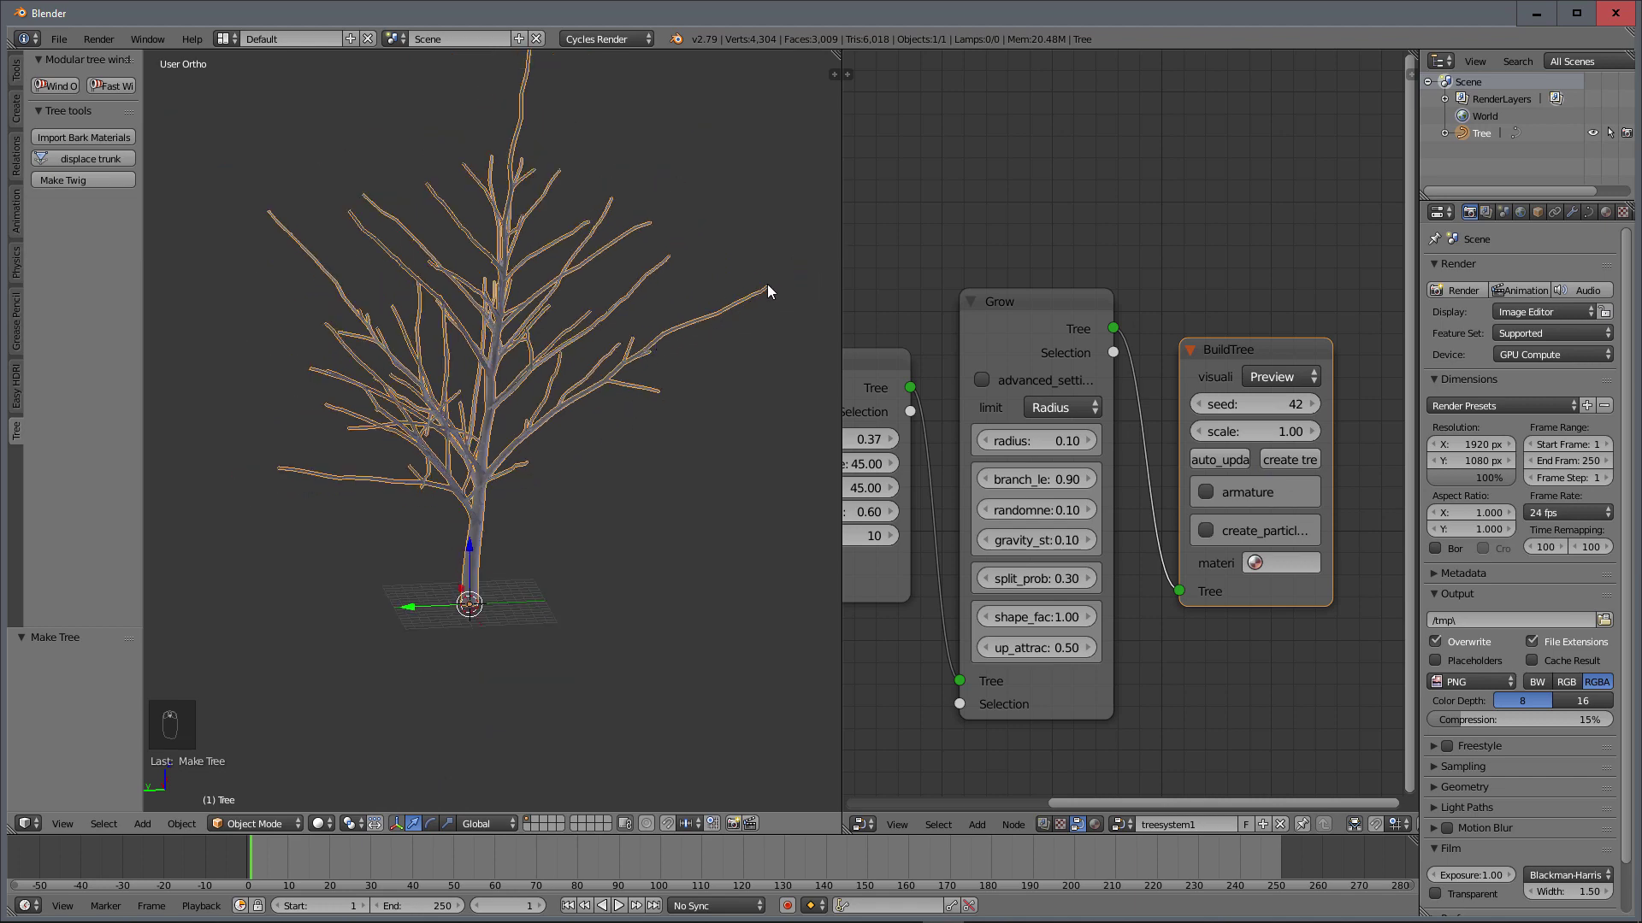
pyautogui.moveTo(722, 333); pyautogui.dragTo(739, 305, button='middle')
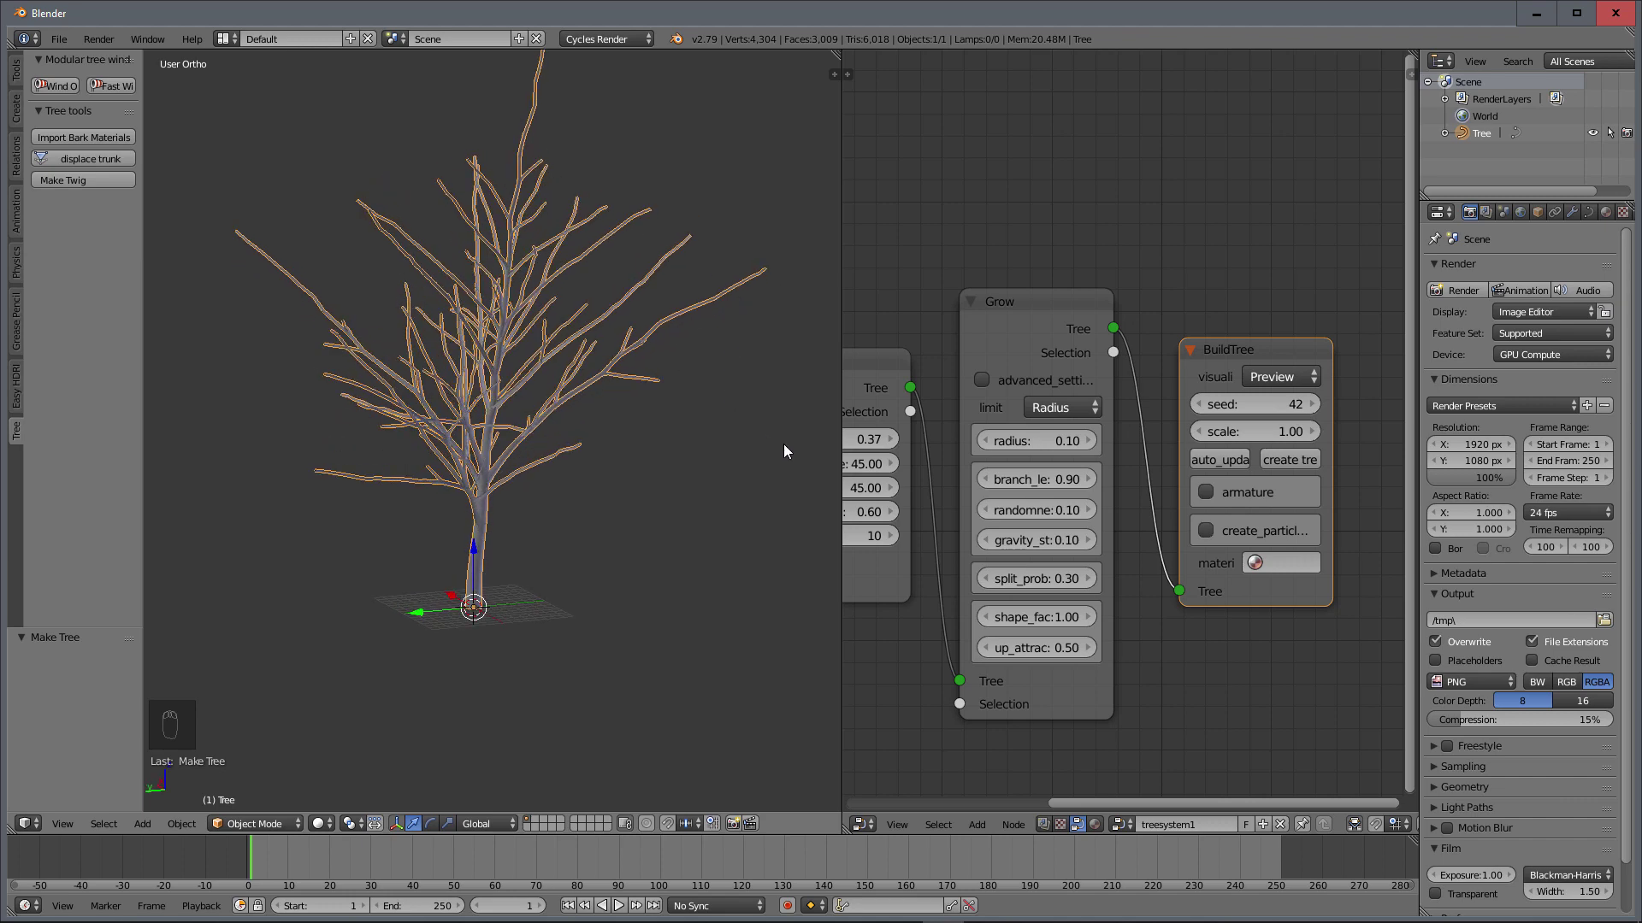
# Step: Set the Grow node's branch length to 0.6, regenerate the tree and view its overall shape
pyautogui.scroll(2, 1130, 609)
pyautogui.moveTo(1149, 543); pyautogui.dragTo(1182, 446, button='middle')
pyautogui.click(1084, 390)
pyautogui.write('0')
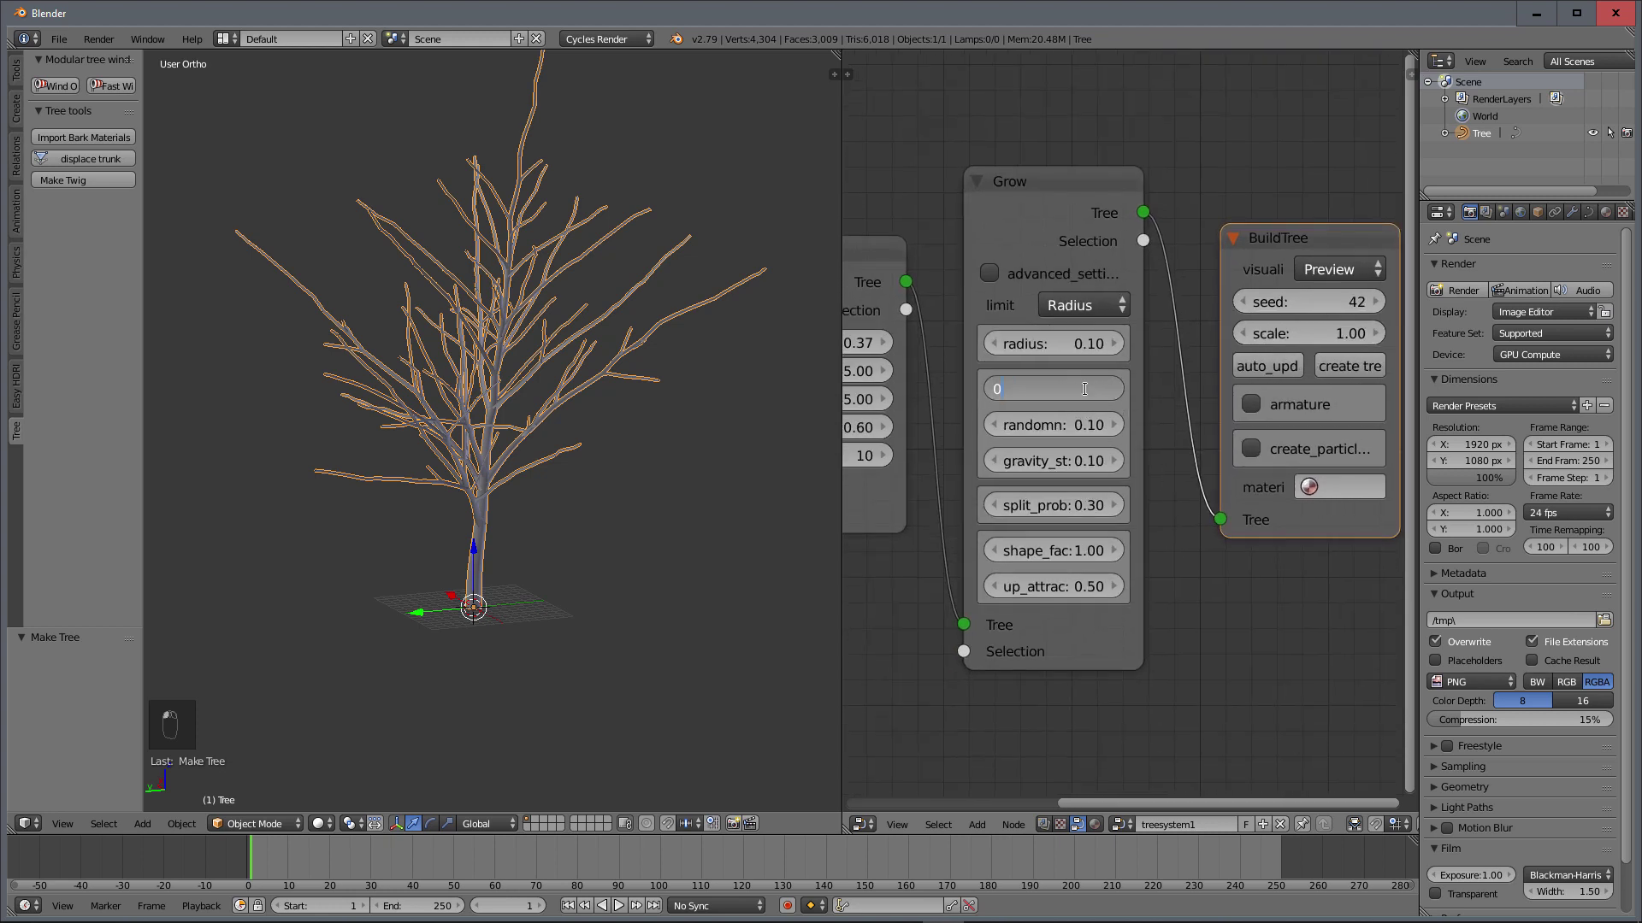
pyautogui.write('.6')
pyautogui.press('Return')
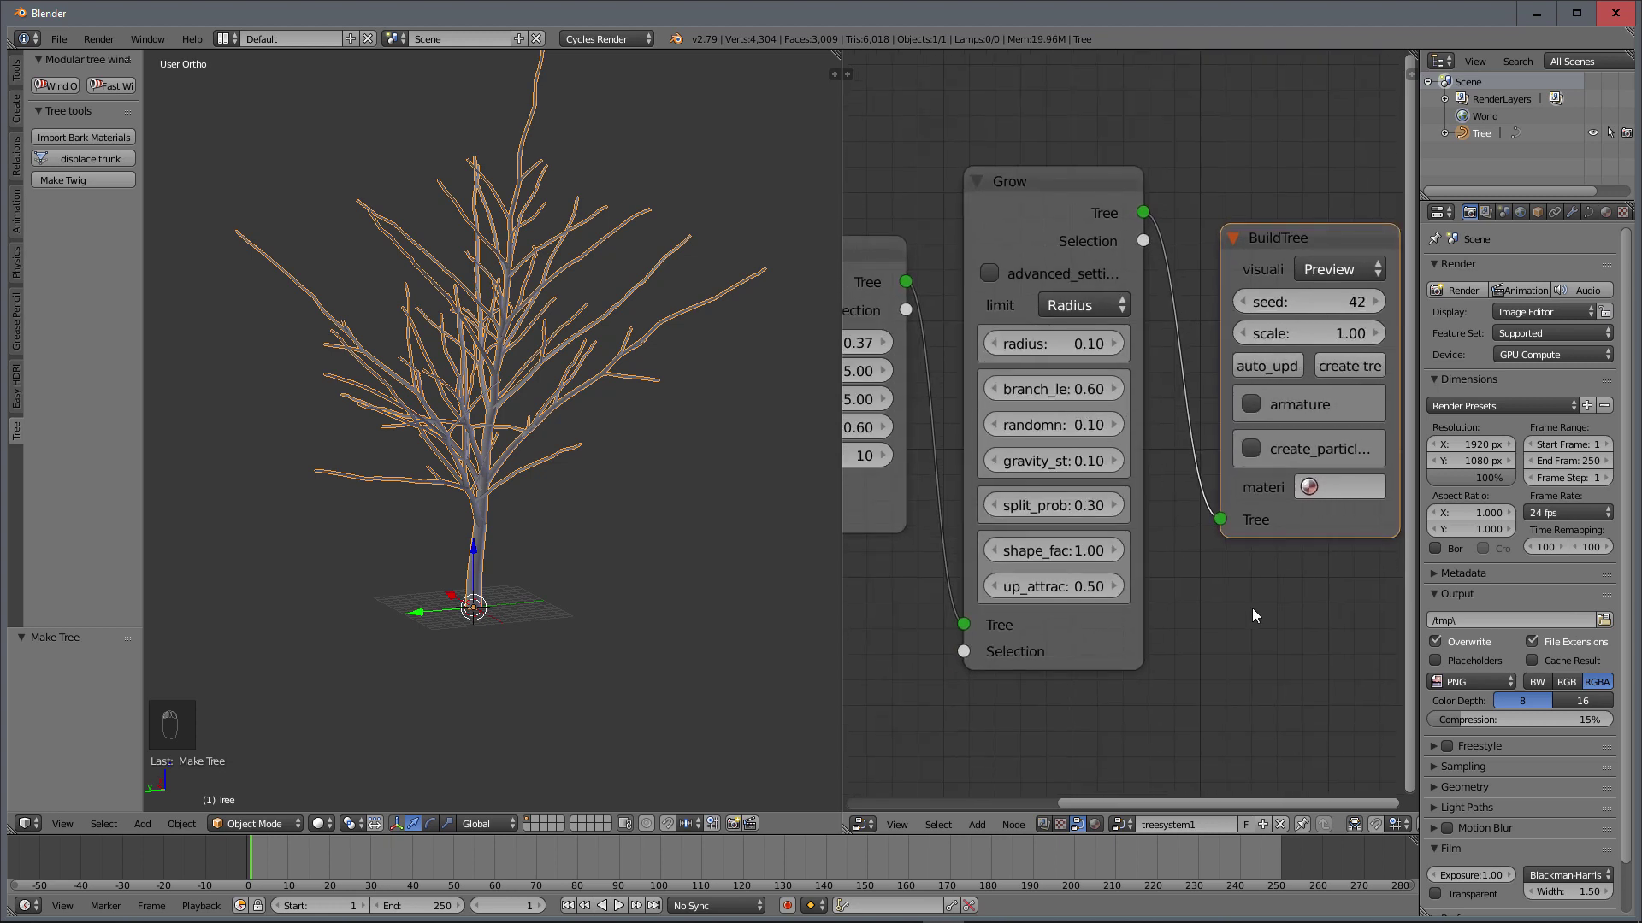
pyautogui.click(1348, 366)
pyautogui.moveTo(684, 489)
pyautogui.mouseDown(button='middle')
pyautogui.moveTo(517, 486)
pyautogui.moveTo(709, 470)
pyautogui.moveTo(684, 520)
pyautogui.mouseUp(button='middle')
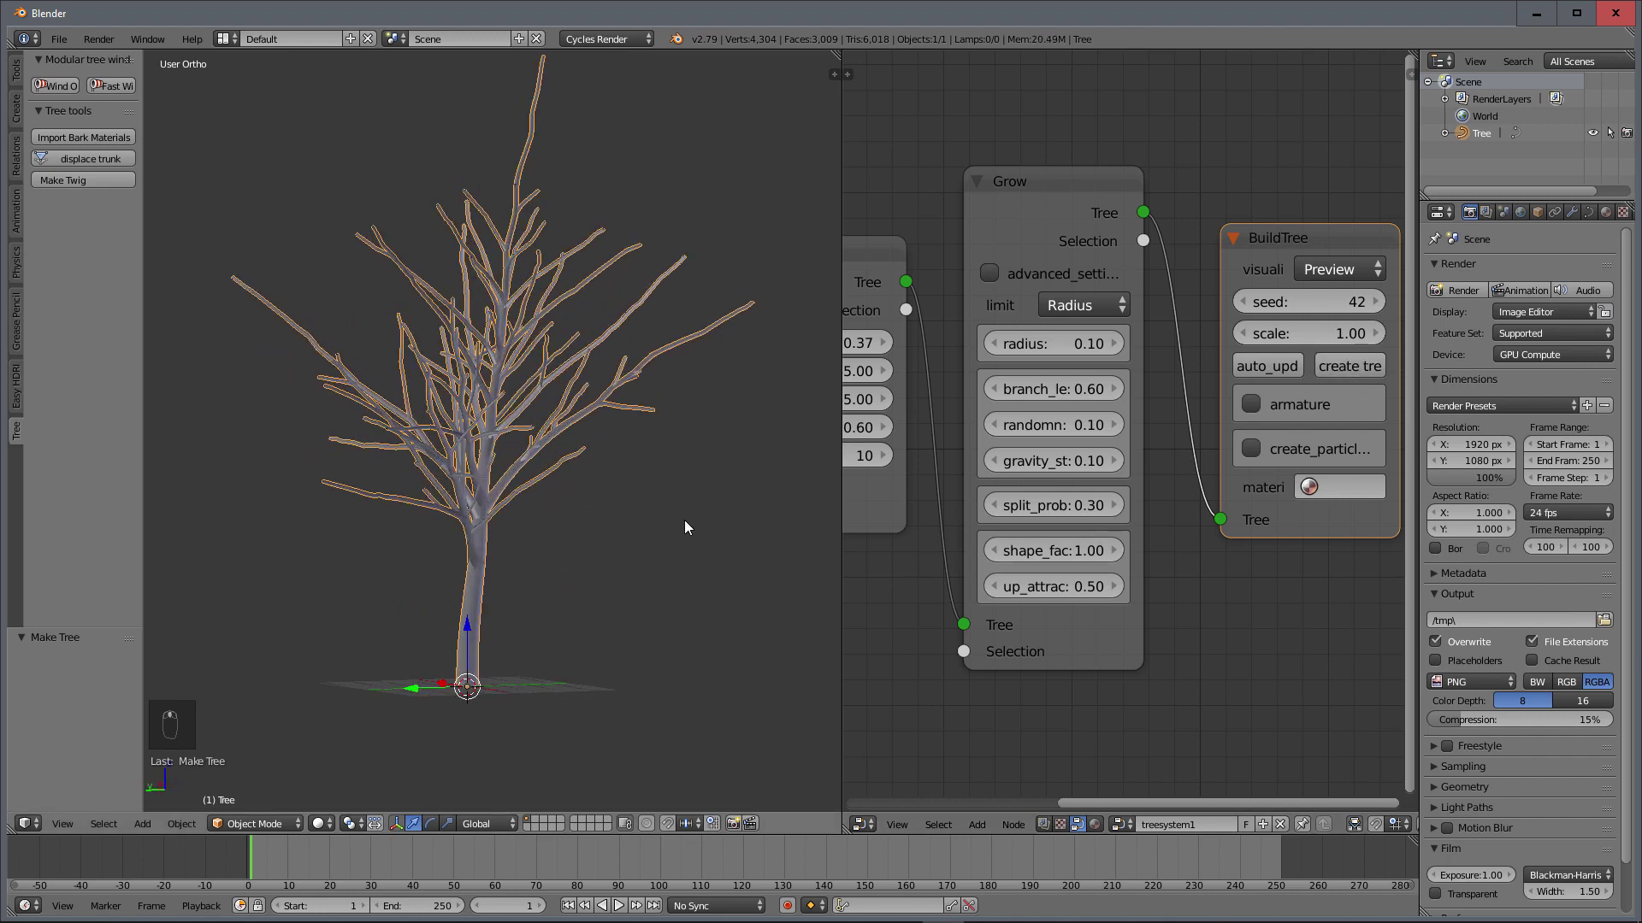
# Step: Regenerate the tree with the Grow node's randomness at 0.6 and inspect the branch shapes
pyautogui.click(1074, 424)
pyautogui.write('0.6')
pyautogui.press('Return')
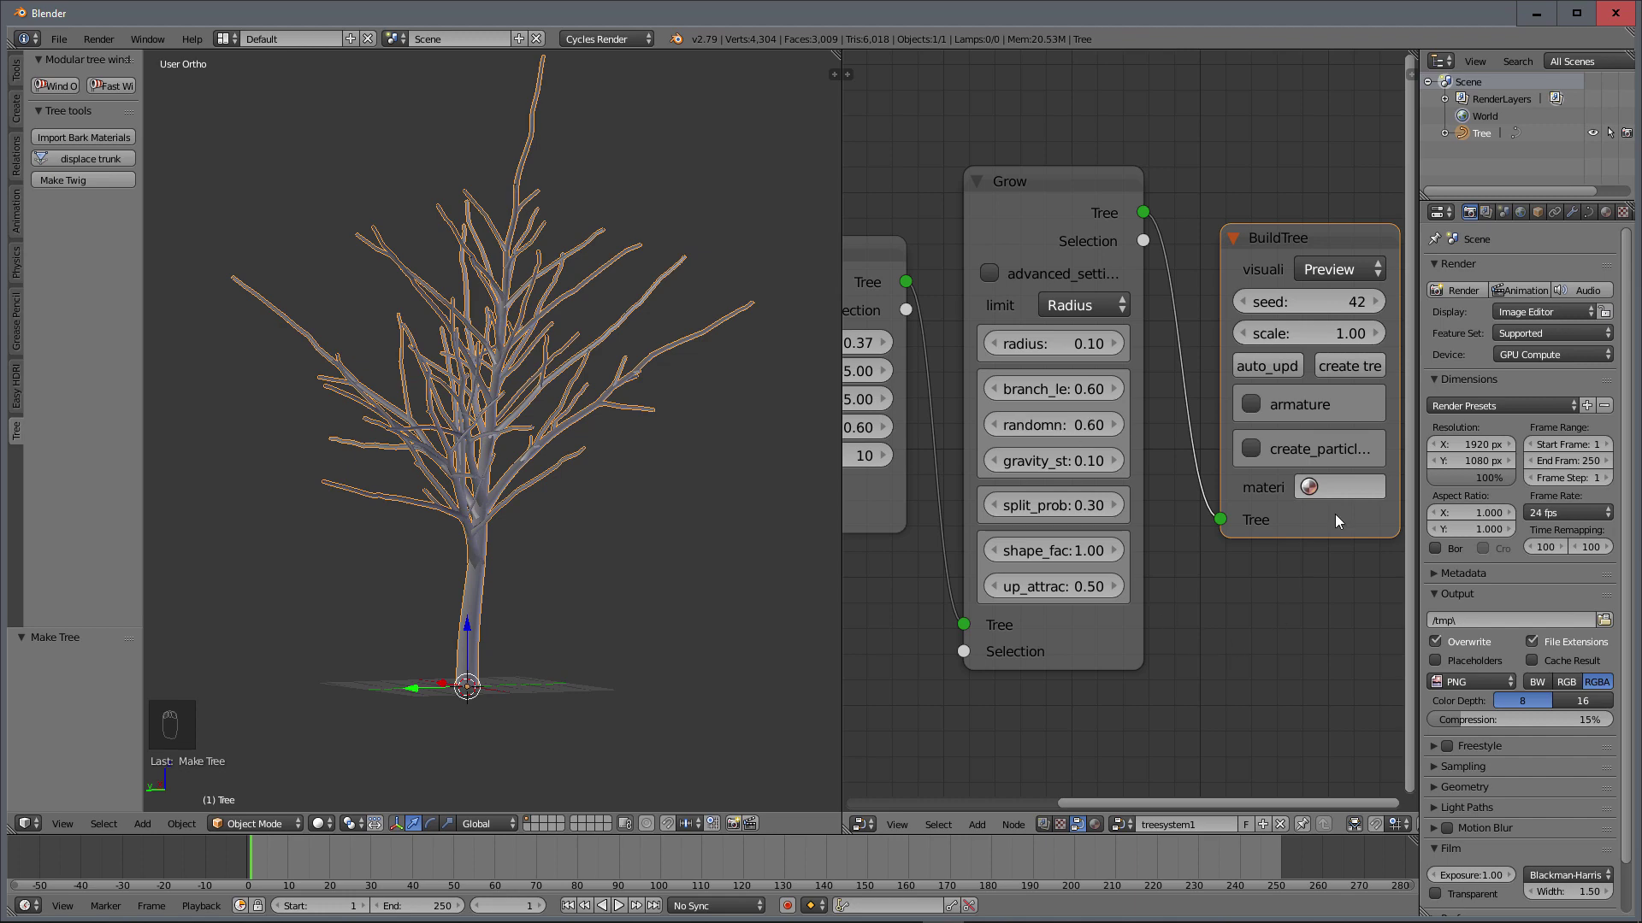
pyautogui.click(1352, 363)
pyautogui.moveTo(631, 502)
pyautogui.mouseDown(button='middle')
pyautogui.moveTo(448, 492)
pyautogui.moveTo(653, 486)
pyautogui.mouseUp(button='middle')
# Step: Lower the Grow node's randomness to 0.2, regenerate the tree and inspect it from another side
pyautogui.click(1089, 424)
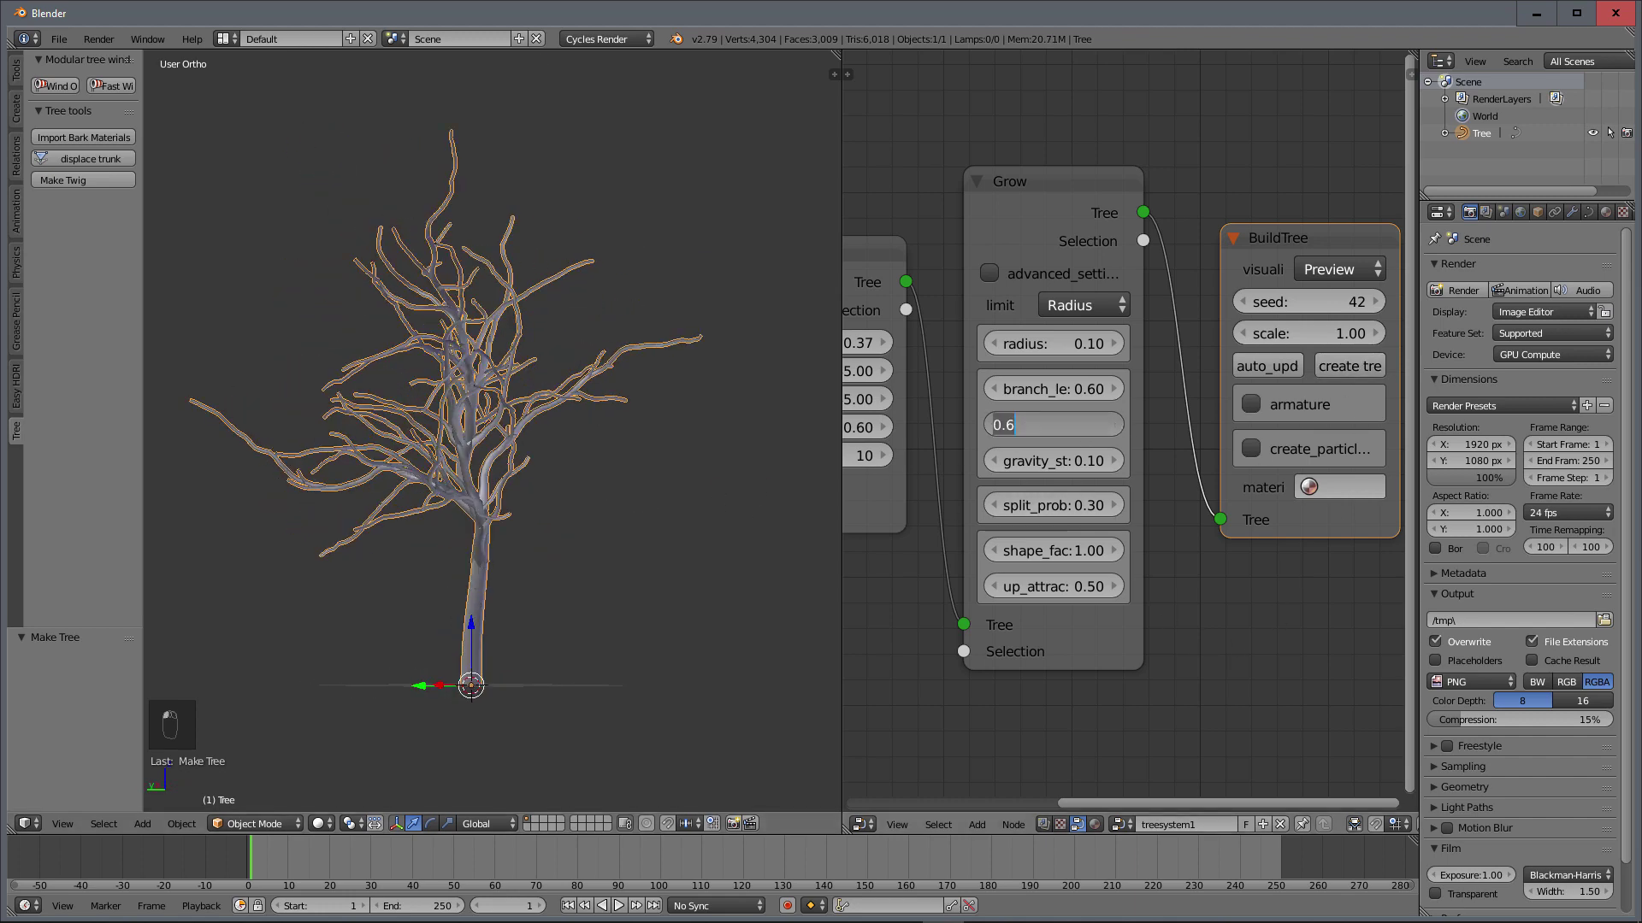
pyautogui.write('0.2')
pyautogui.press('Return')
pyautogui.click(1350, 366)
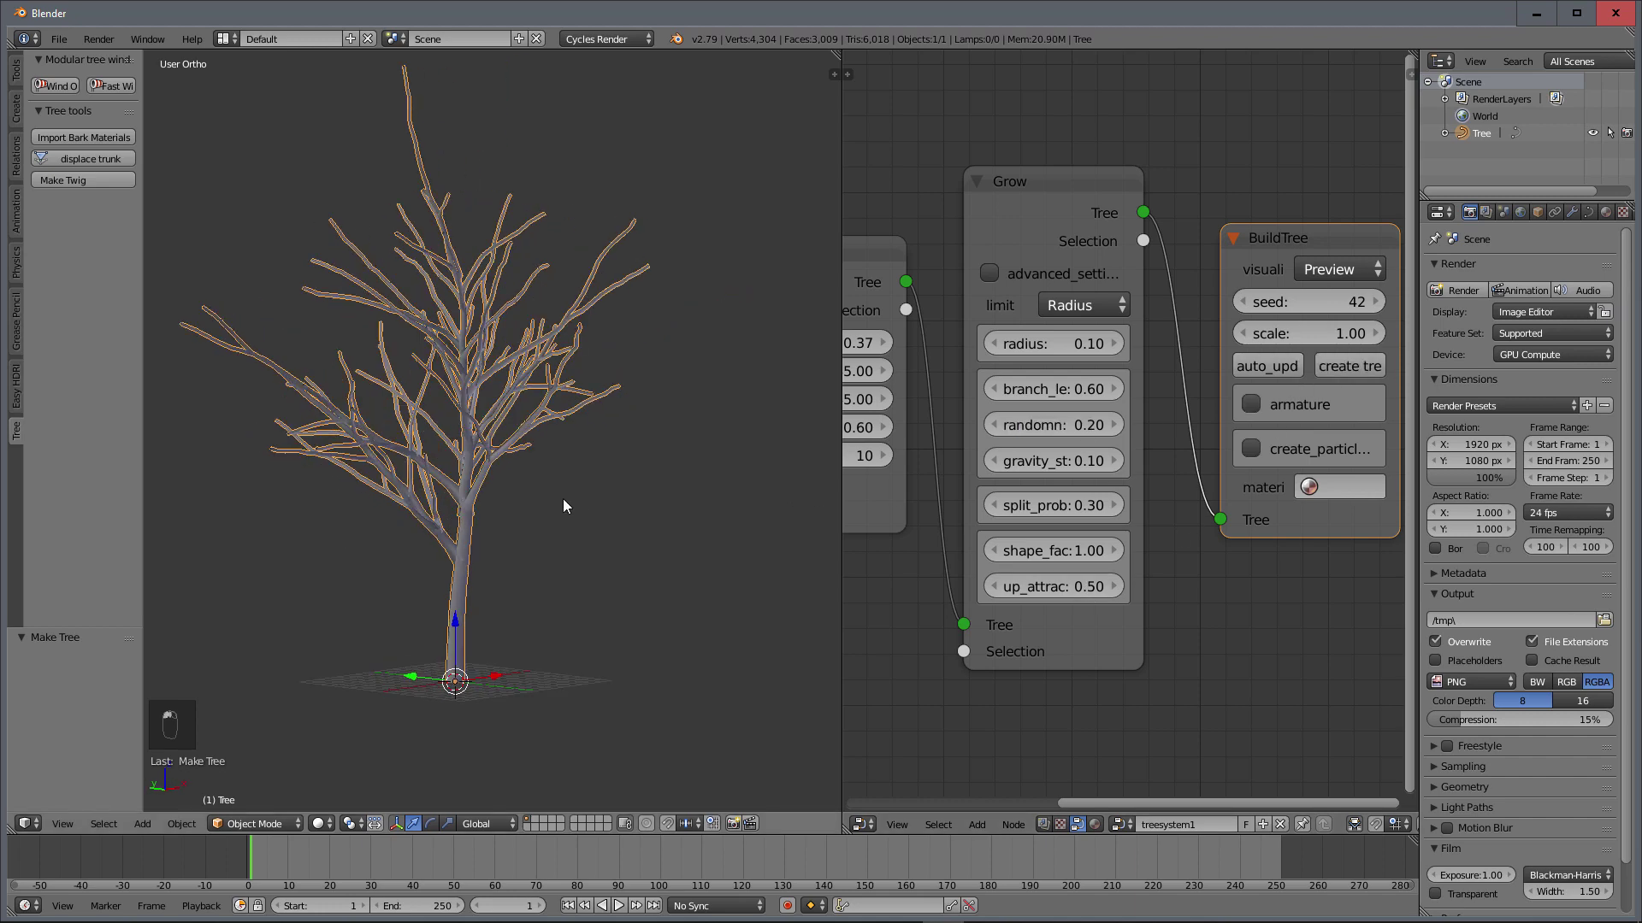
pyautogui.moveTo(563, 500); pyautogui.dragTo(751, 487, button='middle')
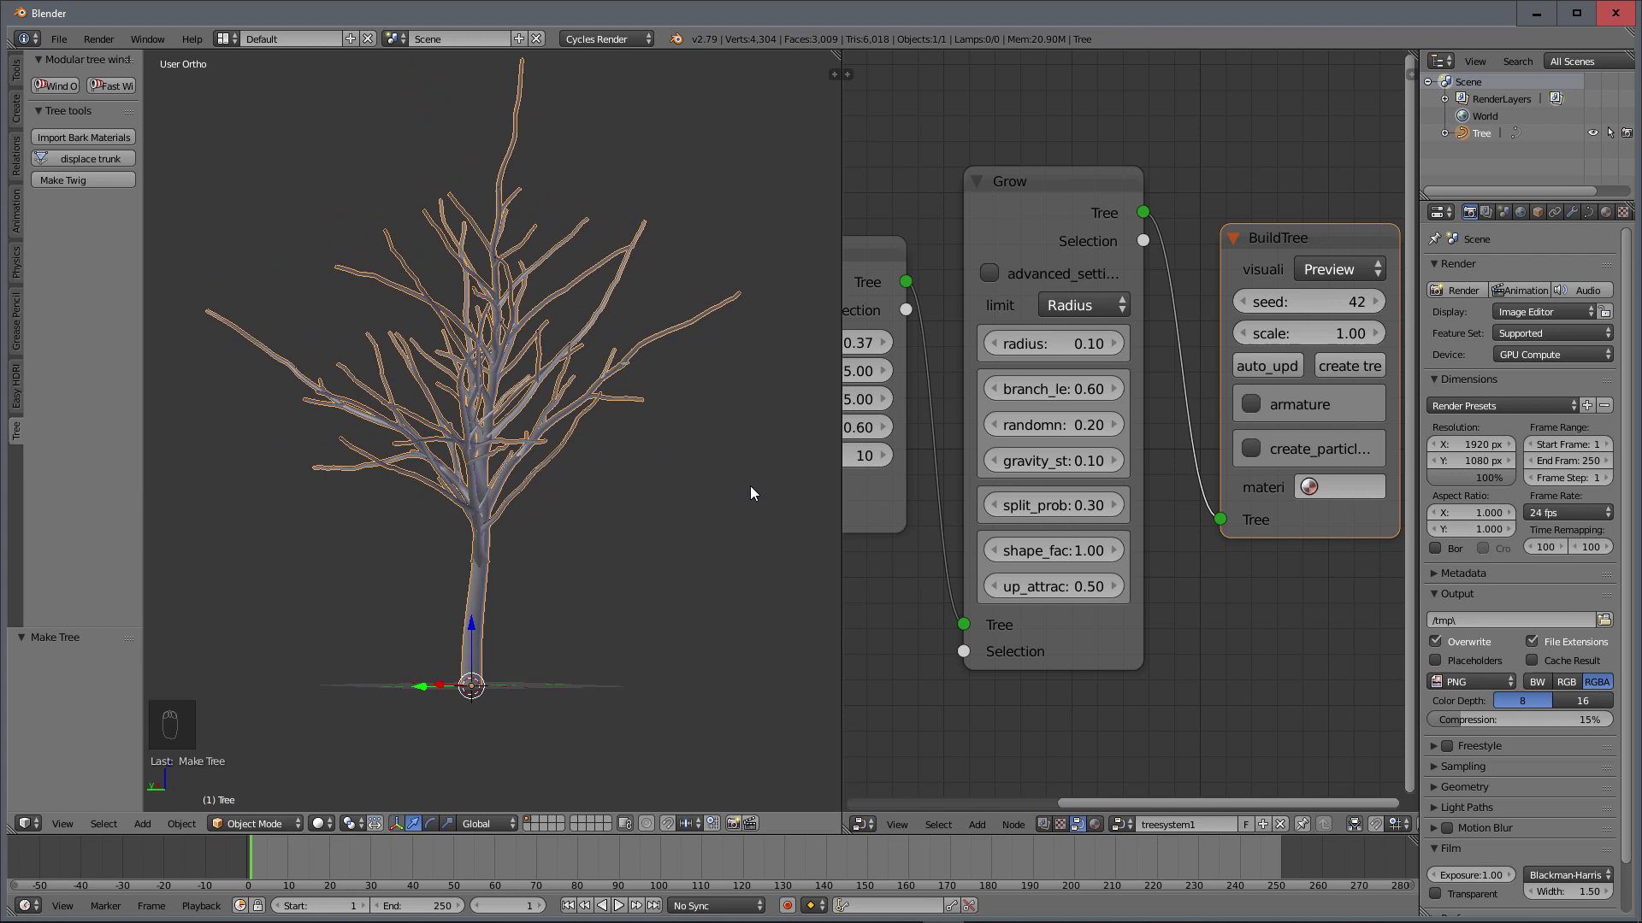
# Step: Set the Grow node's randomness to 0.1 and branch length to 0.69, then regenerate and view the tree
pyautogui.click(1091, 425)
pyautogui.write('0.1')
pyautogui.press('Return')
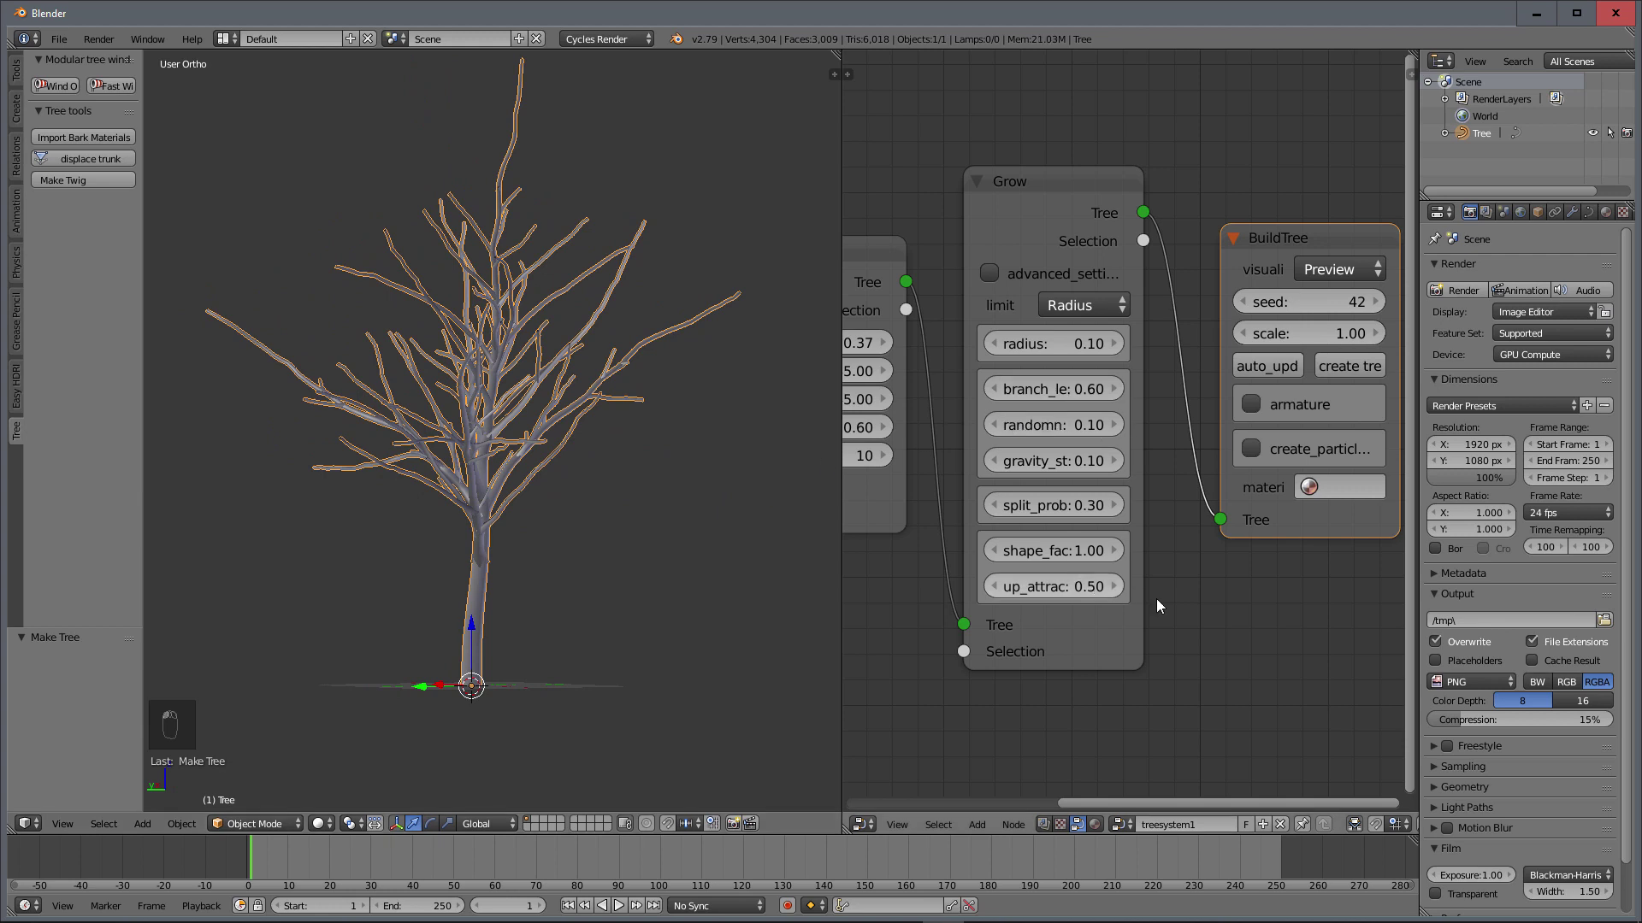
pyautogui.click(1113, 388)
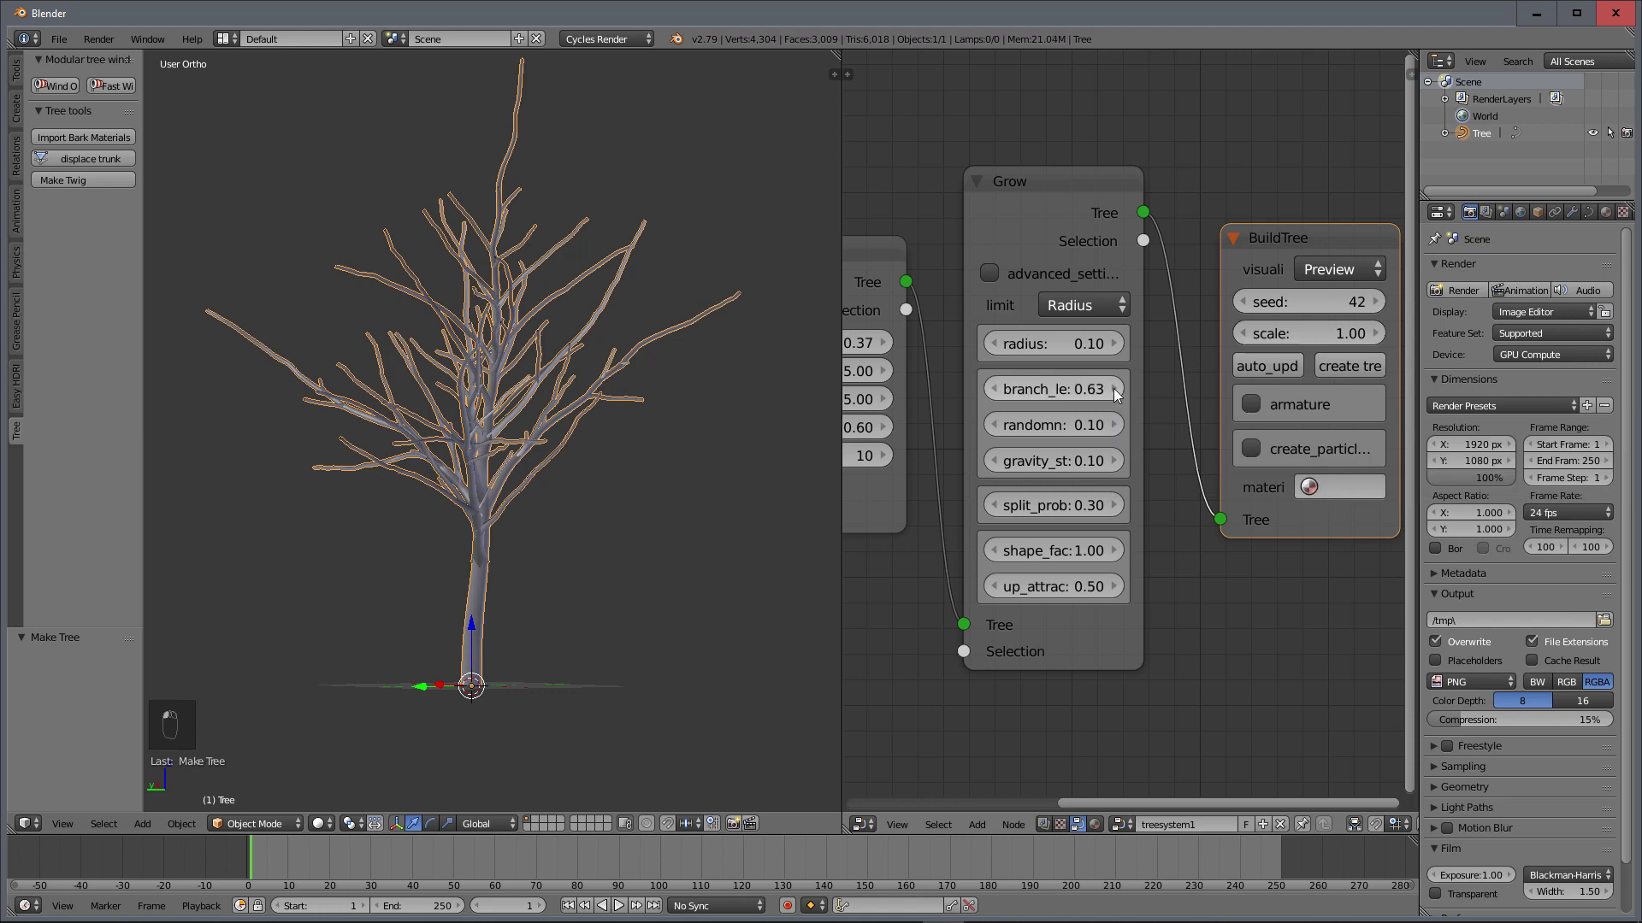
pyautogui.click(1113, 389)
pyautogui.click(1113, 388)
pyautogui.click(1325, 372)
pyautogui.moveTo(647, 477); pyautogui.dragTo(533, 479, button='middle')
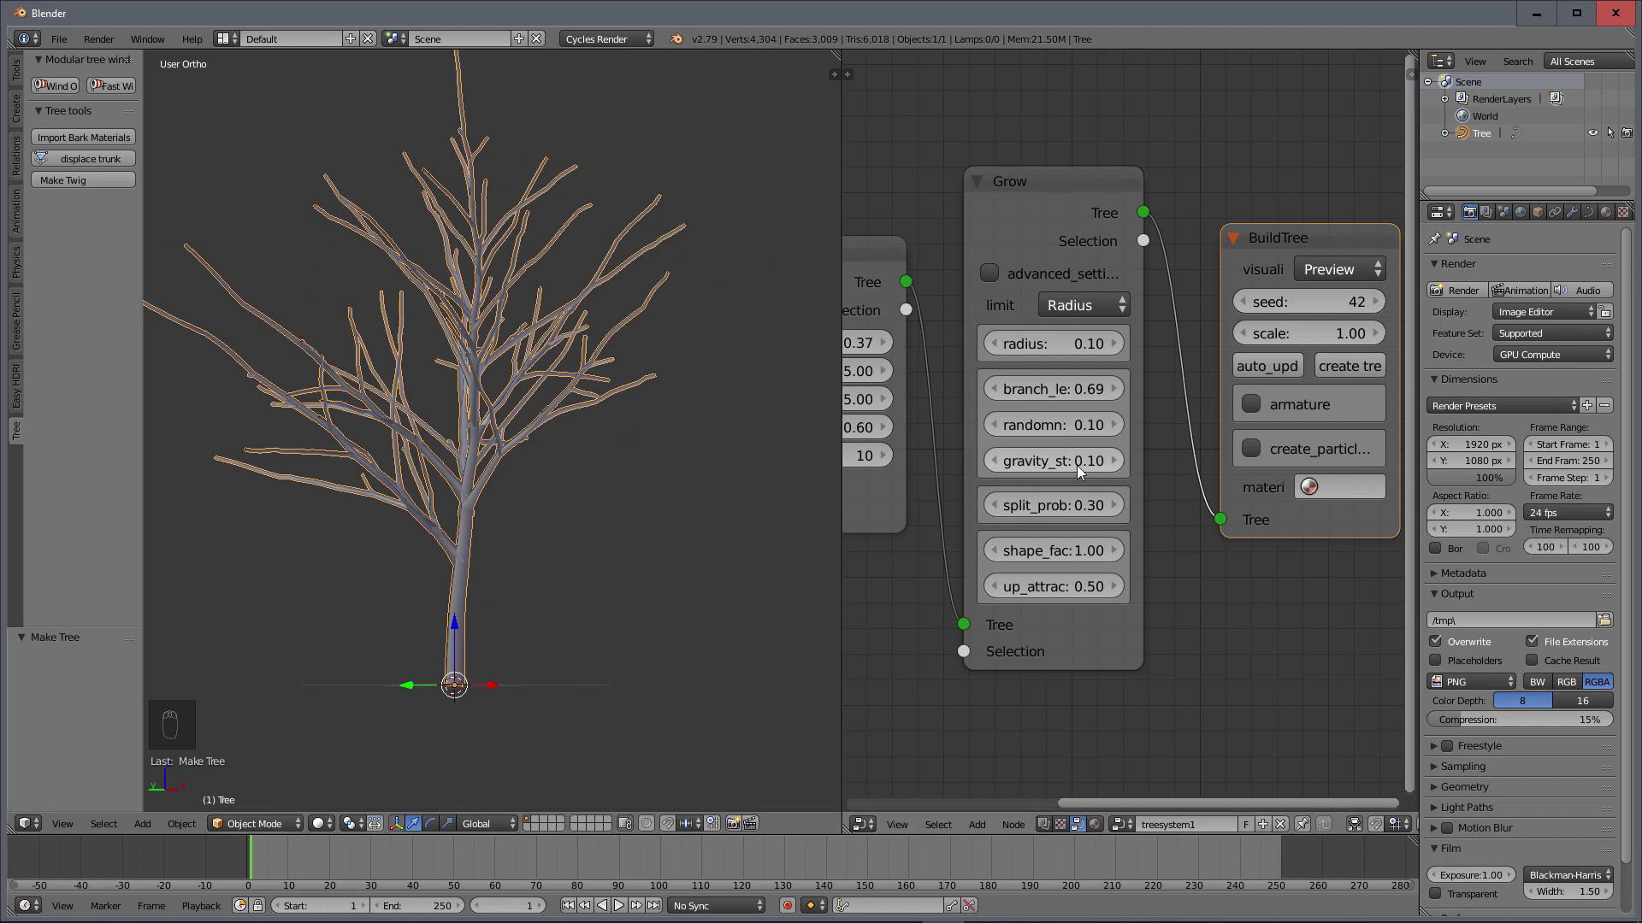
pyautogui.moveTo(513, 484); pyautogui.dragTo(572, 489, button='middle')
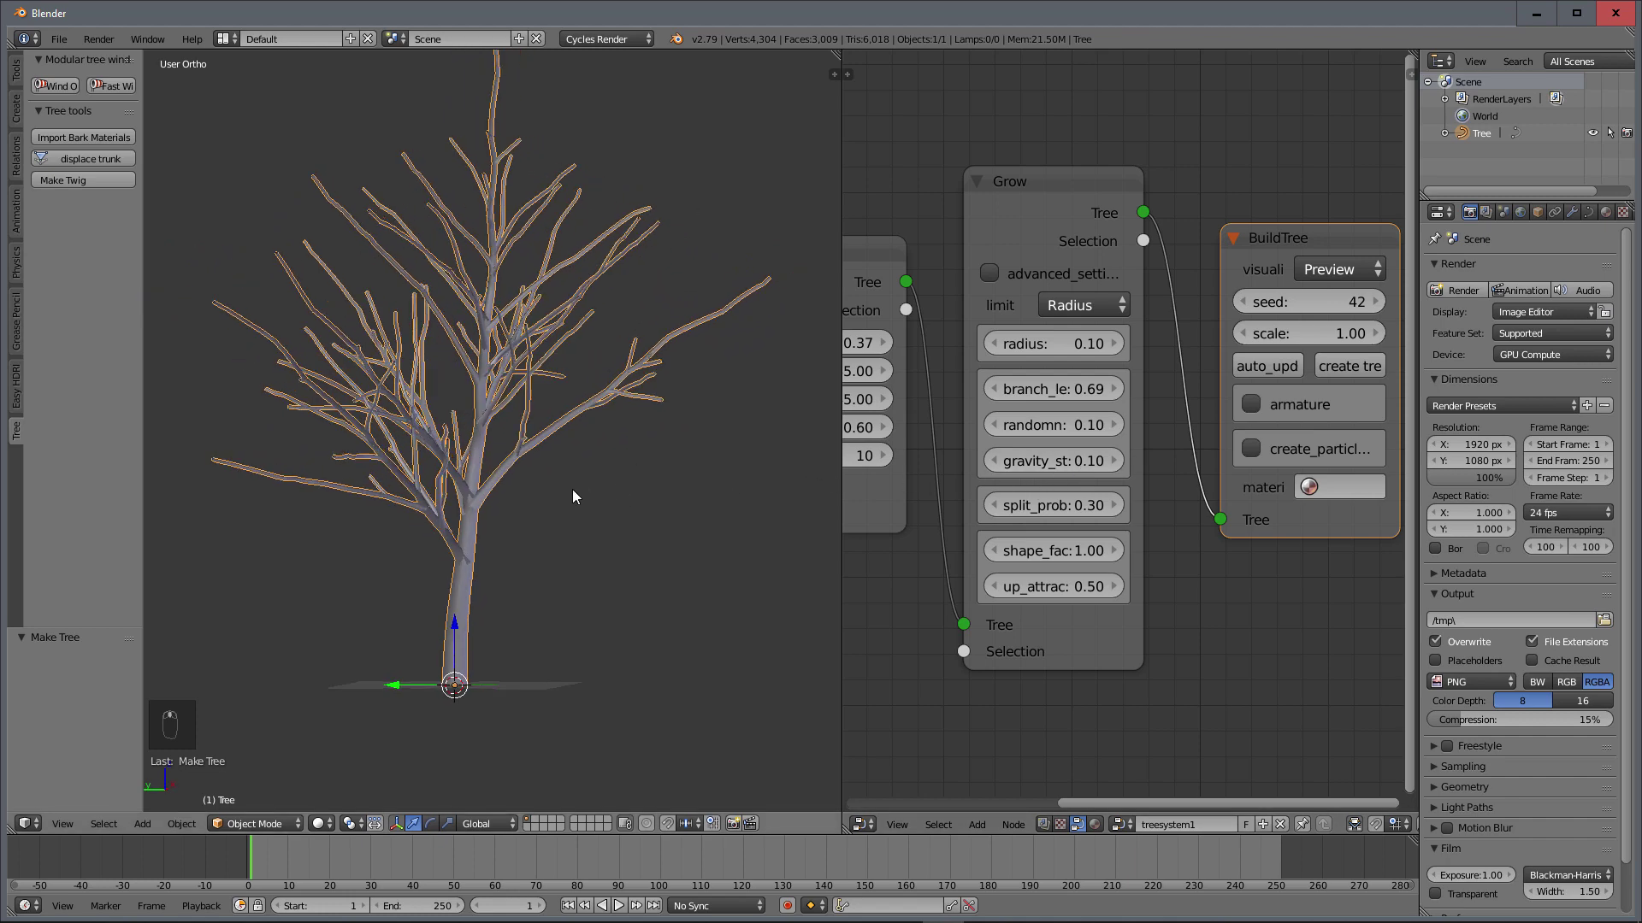
# Step: Set the Grow node's gravity strength to 0.9, regenerate the tree and inspect how its branches bend
pyautogui.click(1080, 464)
pyautogui.write('0')
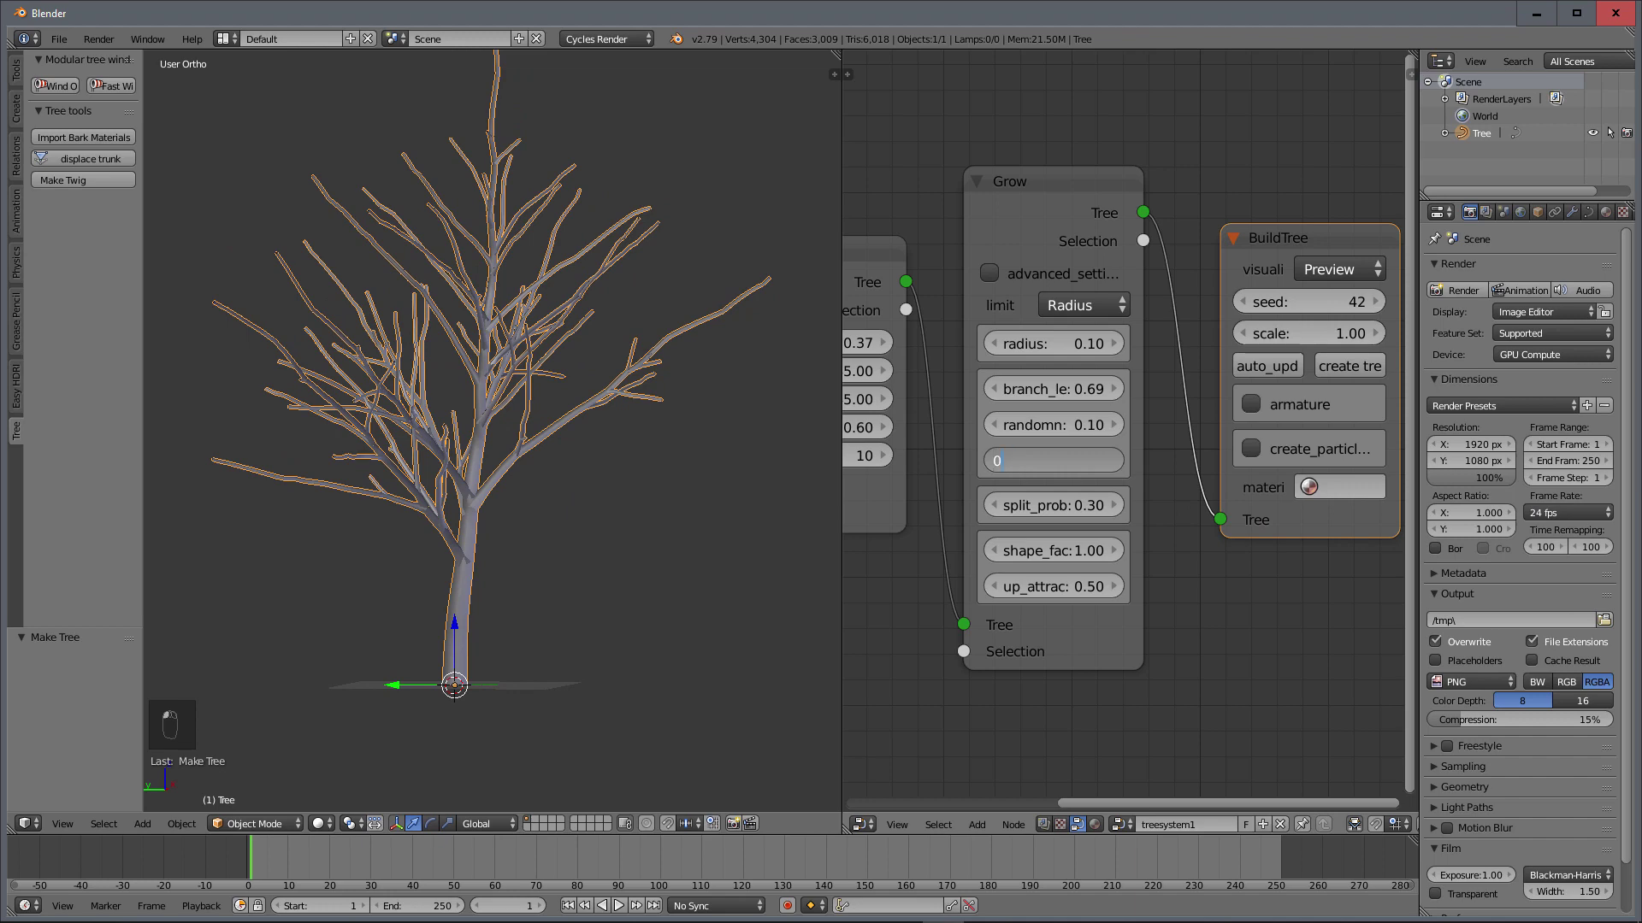
pyautogui.write('.9')
pyautogui.press('Return')
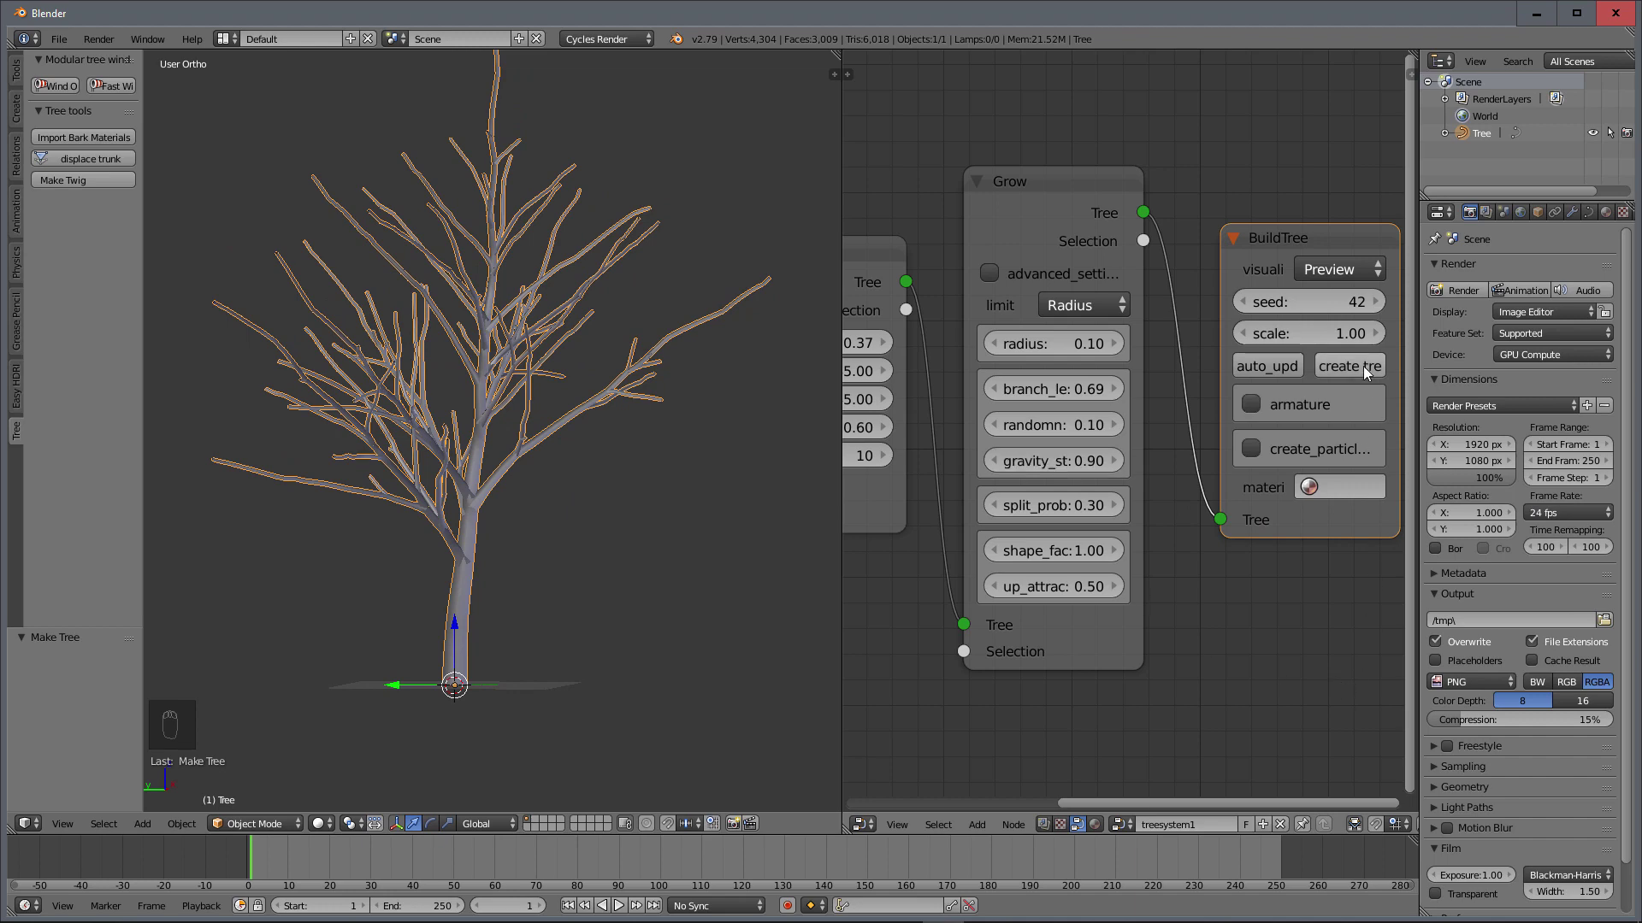
pyautogui.click(1361, 368)
pyautogui.moveTo(592, 496)
pyautogui.mouseDown(button='middle')
pyautogui.moveTo(300, 494)
pyautogui.moveTo(818, 500)
pyautogui.moveTo(515, 515)
pyautogui.moveTo(607, 520)
pyautogui.mouseUp(button='middle')
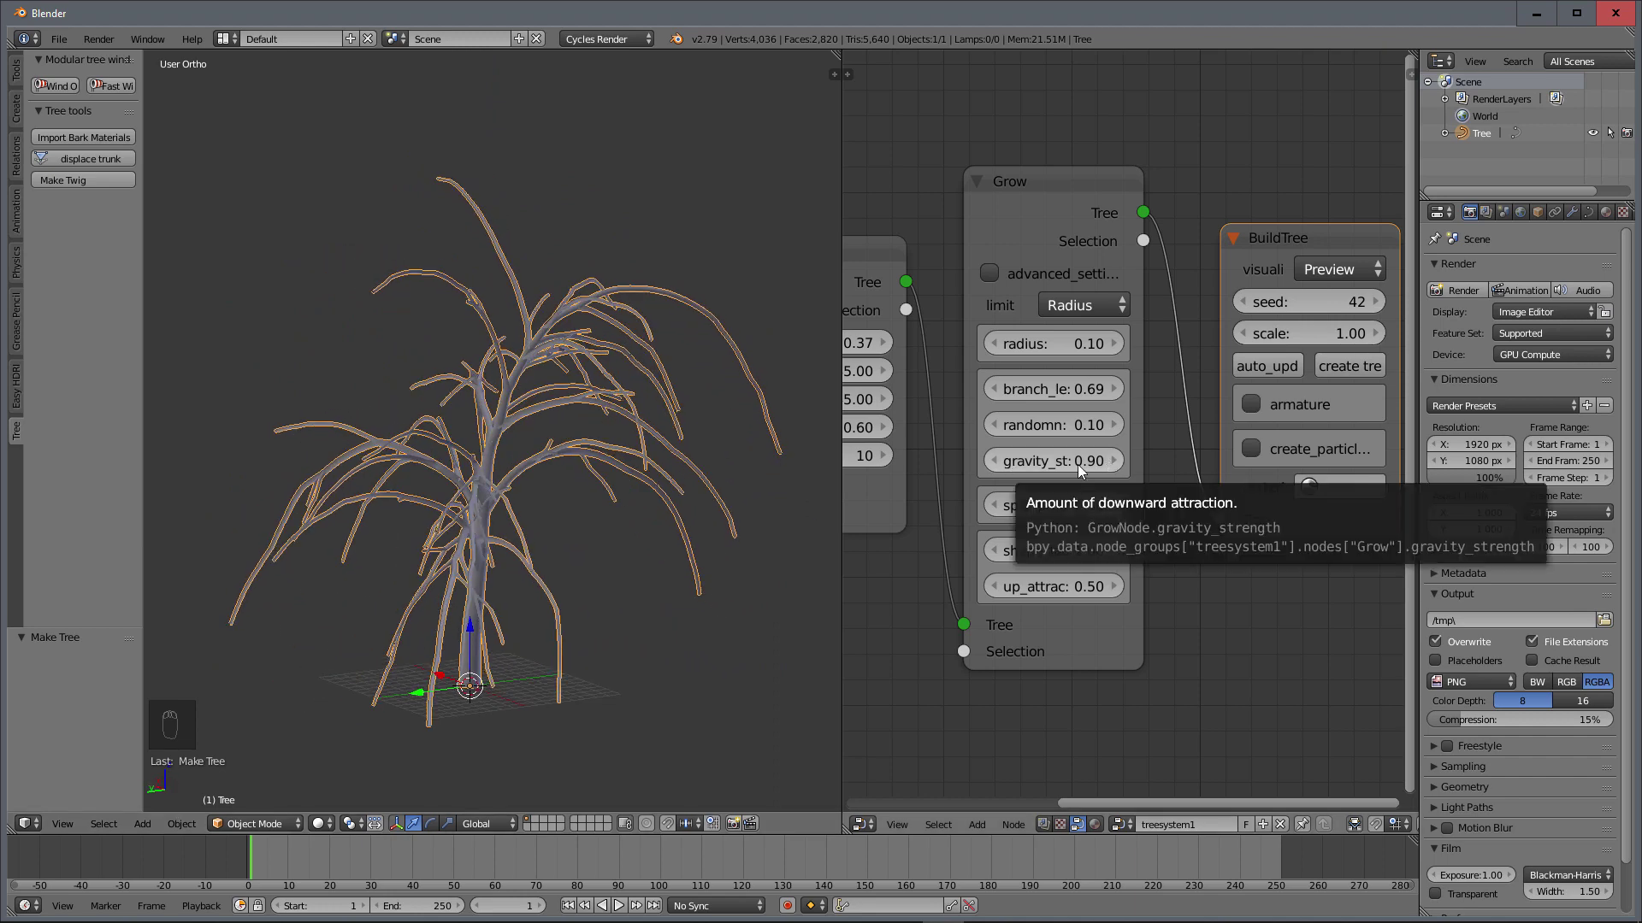
# Step: Set the Grow node's gravity strength to -0.78, regenerate the tree and view it from another angle
pyautogui.moveTo(1077, 464); pyautogui.dragTo(1009, 464)
pyautogui.click(1346, 362)
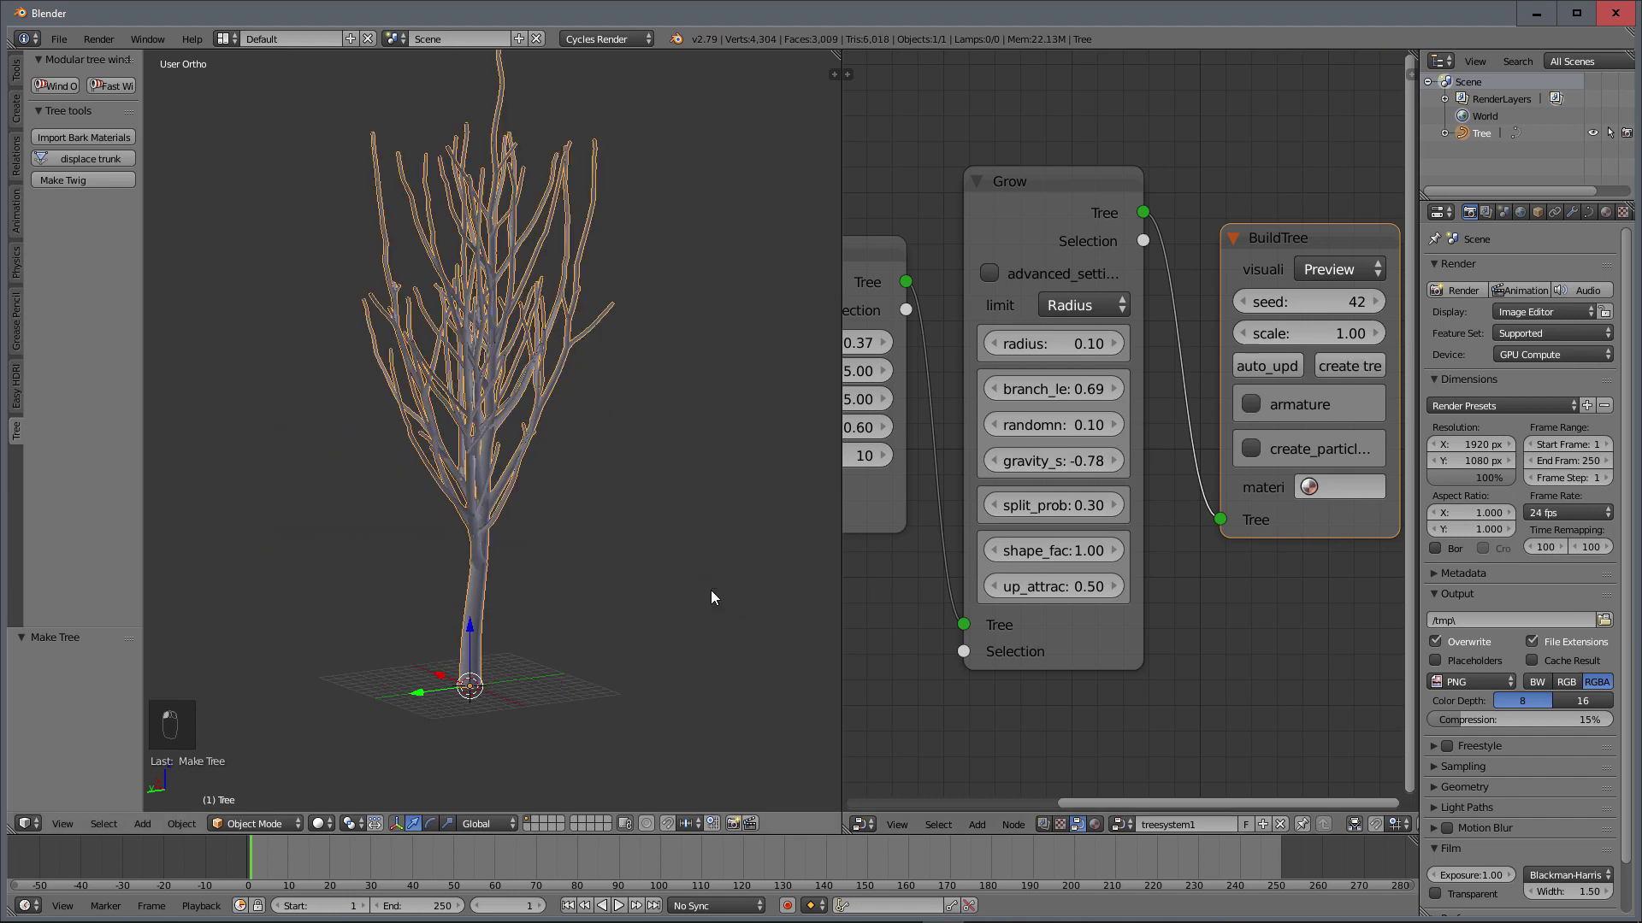
pyautogui.moveTo(620, 513); pyautogui.dragTo(506, 494, button='middle')
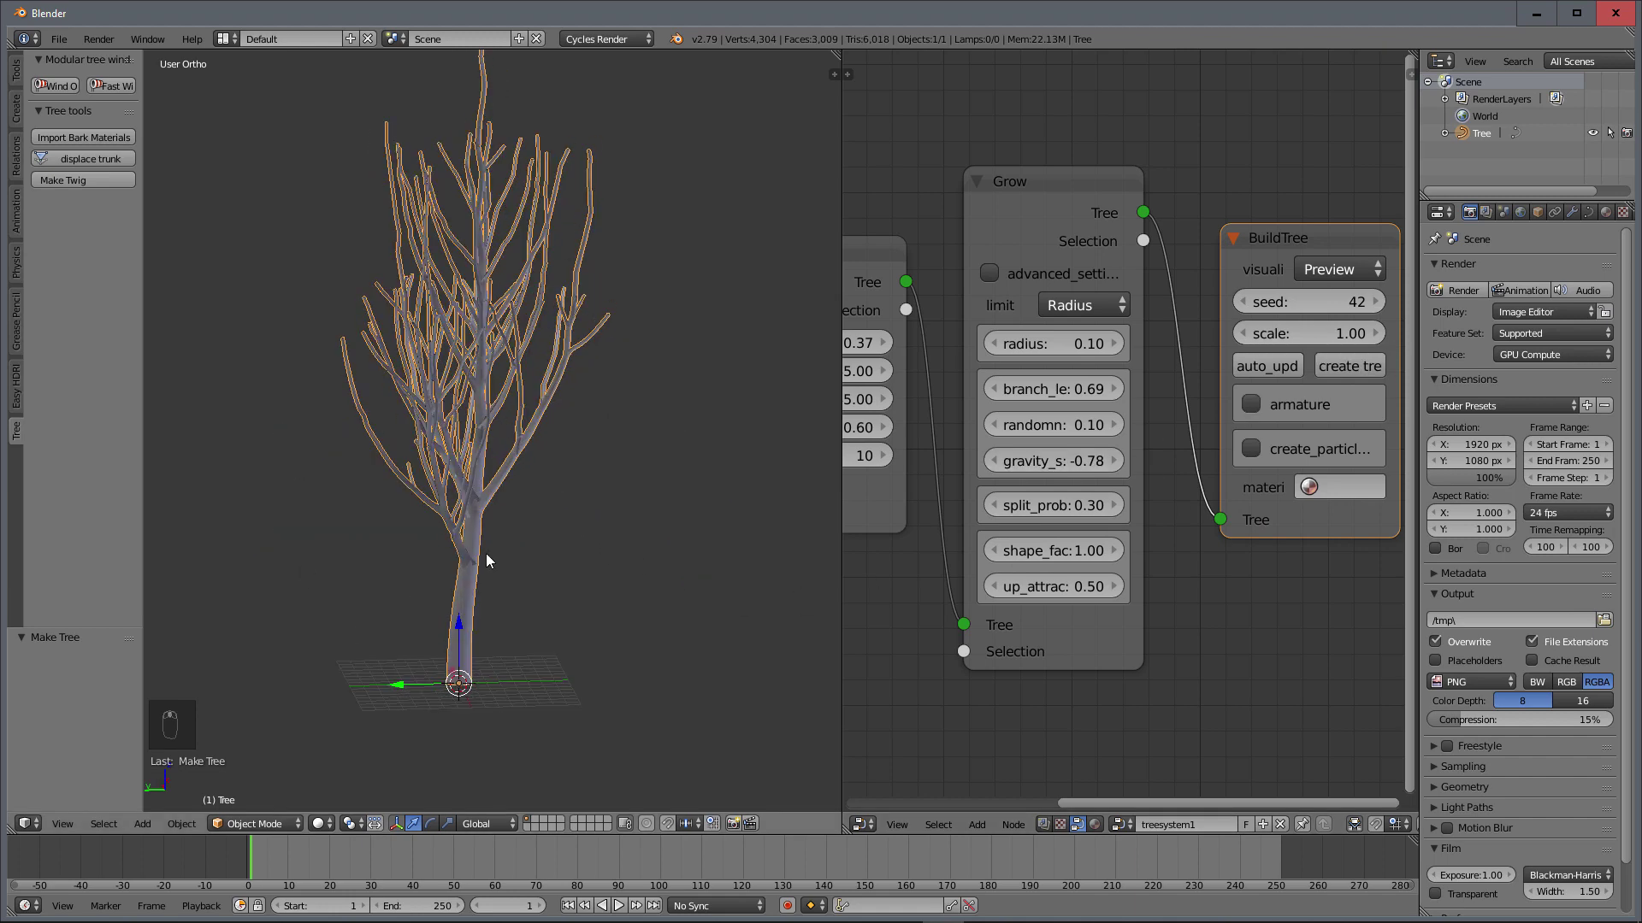
# Step: Set the Grow node's gravity strength to 0.6, regenerate the tree and inspect its drooping branches from several angles
pyautogui.click(1086, 459)
pyautogui.write('0.6')
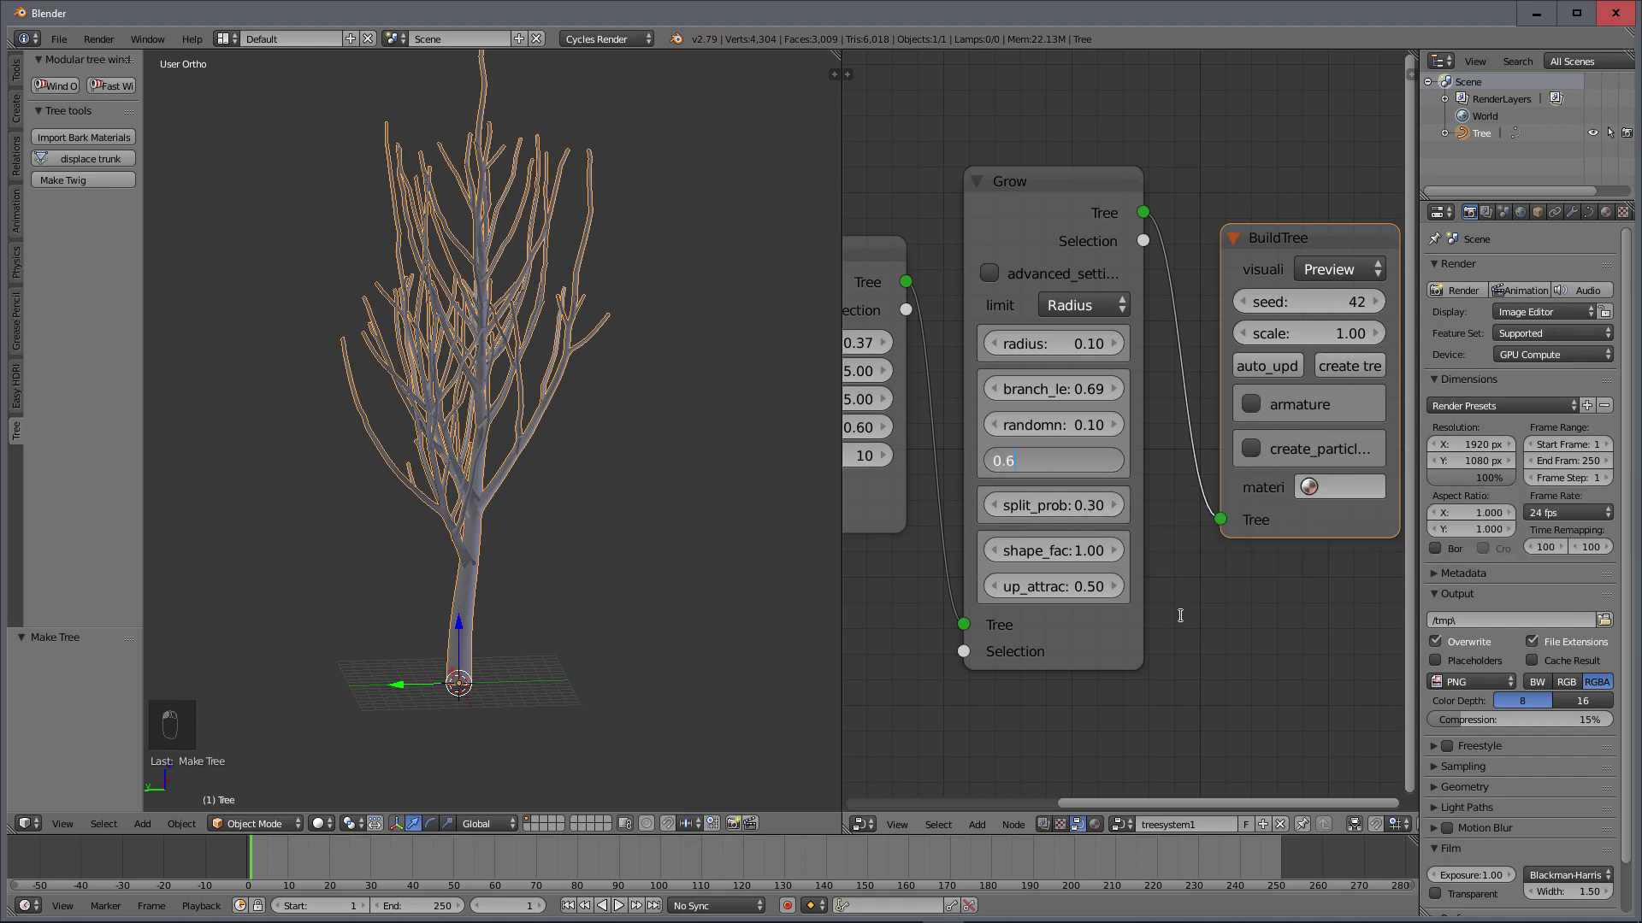
pyautogui.press('Return')
pyautogui.click(1353, 364)
pyautogui.moveTo(563, 531); pyautogui.dragTo(472, 520, button='middle')
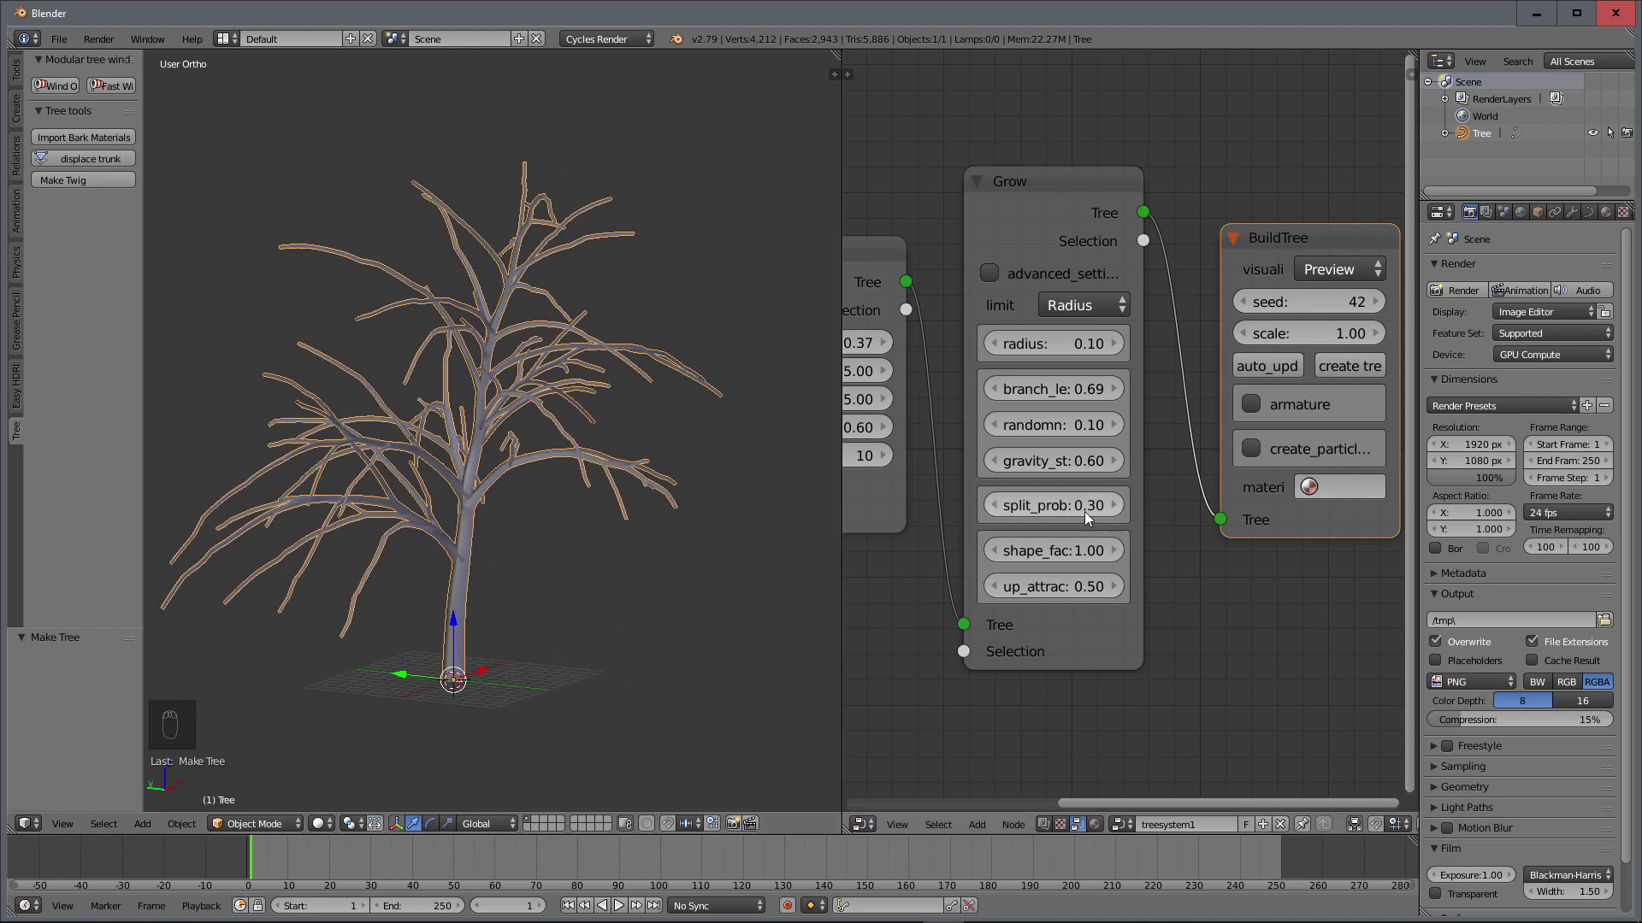
pyautogui.moveTo(631, 479); pyautogui.dragTo(612, 638, button='middle')
pyautogui.scroll(2, 658, 589)
pyautogui.moveTo(694, 527); pyautogui.dragTo(586, 497, button='middle')
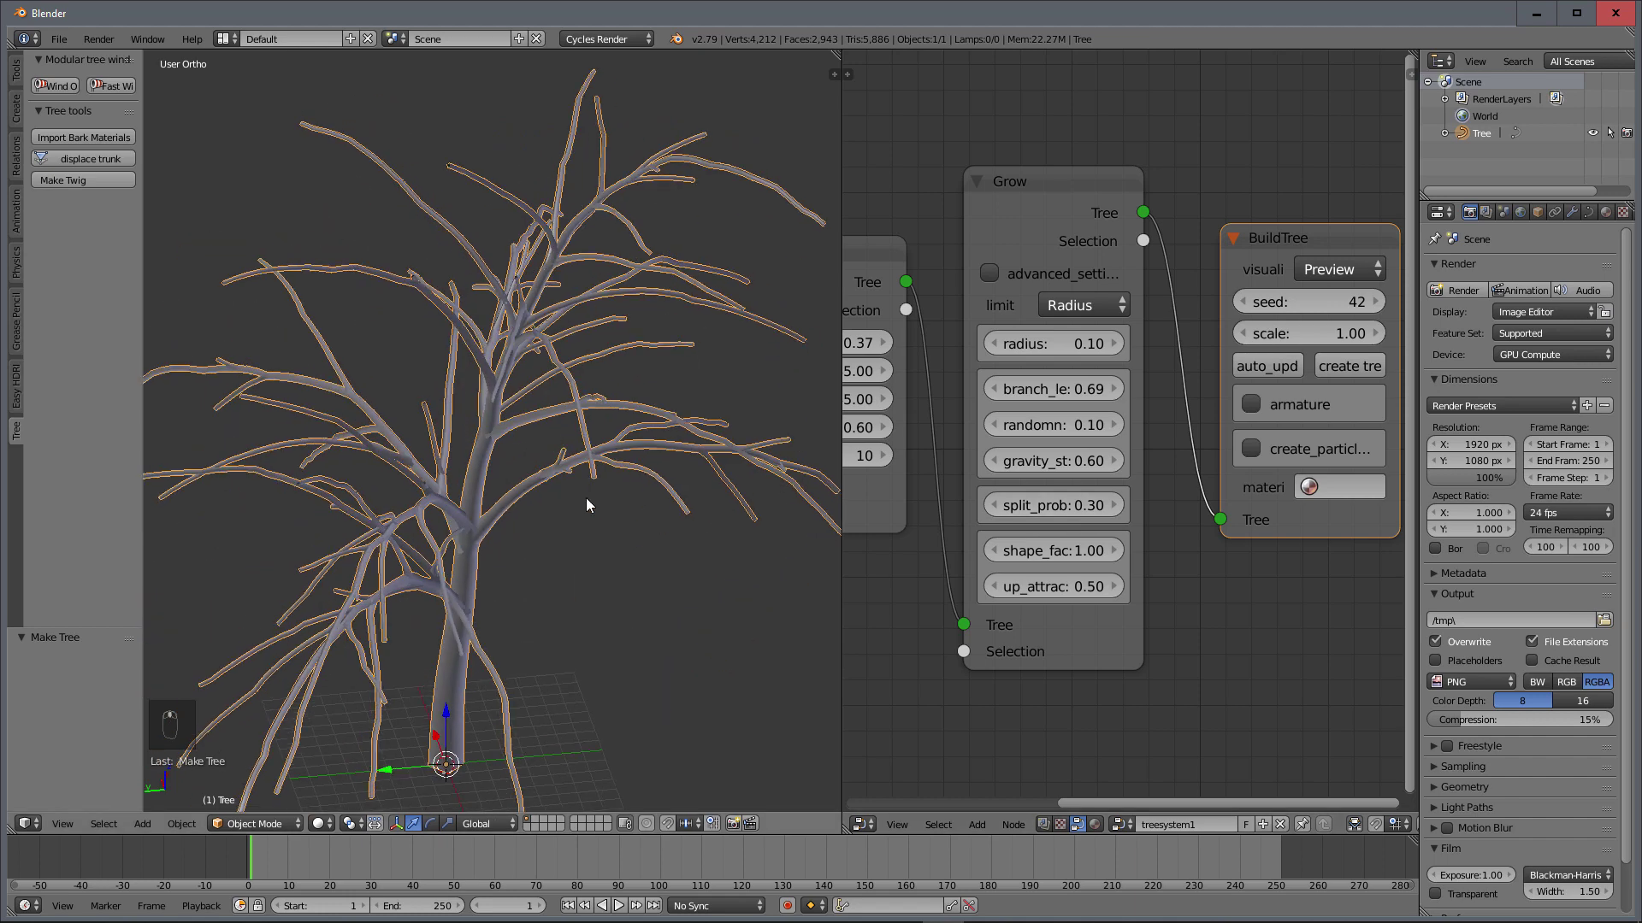
pyautogui.moveTo(758, 526); pyautogui.dragTo(728, 547, button='middle')
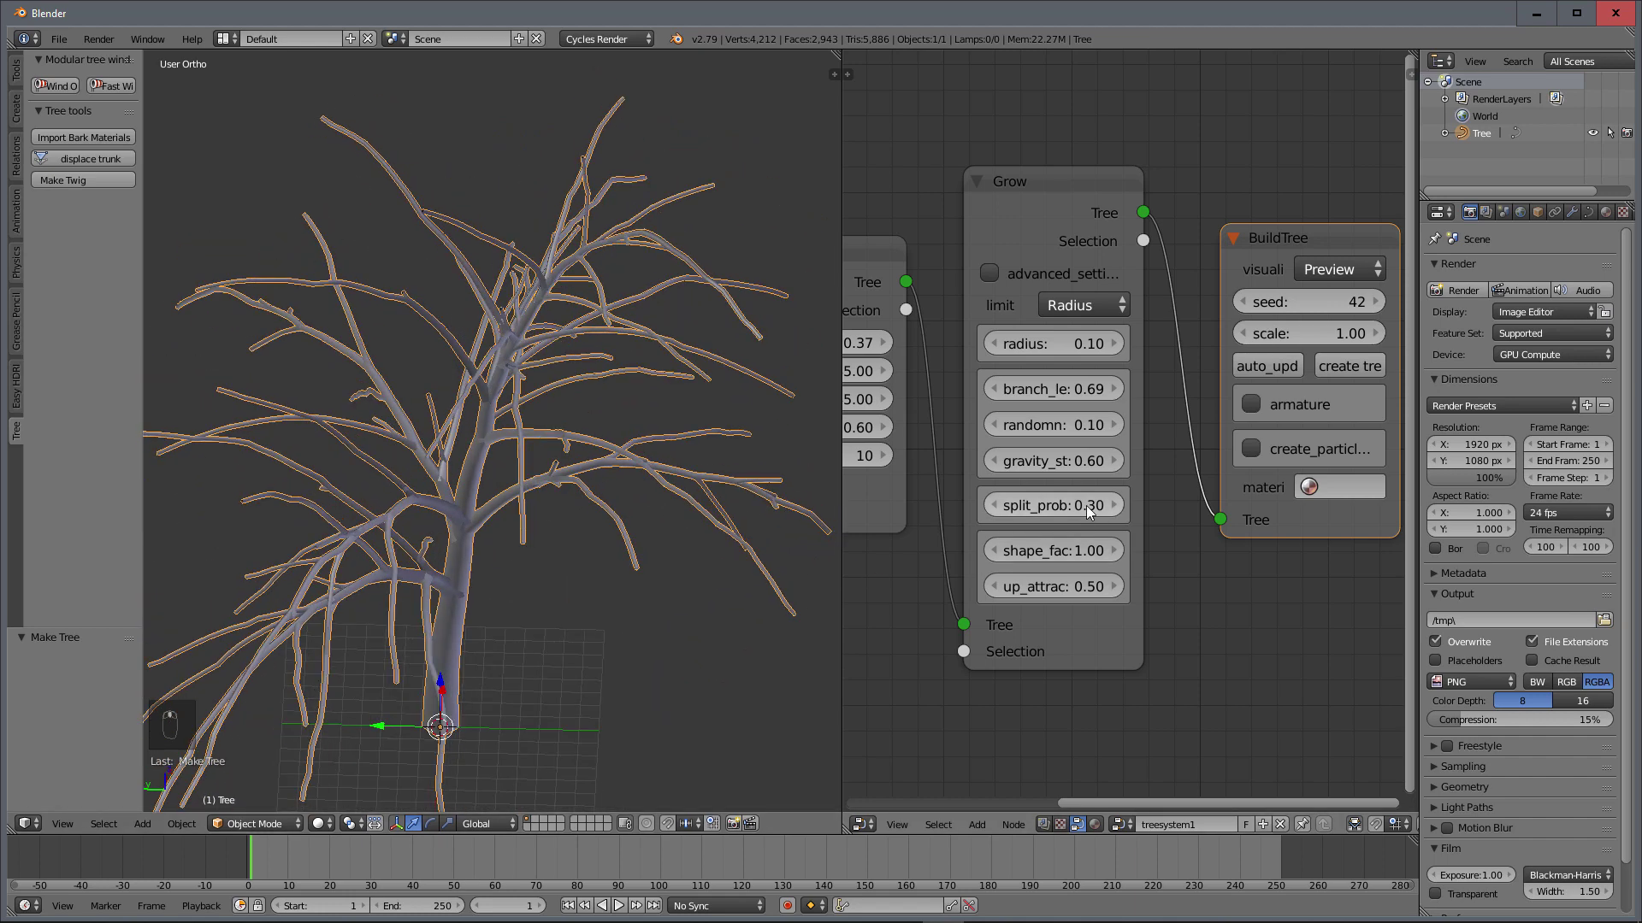
# Step: Set the Grow node's split probability to 0.6, regenerate the tree and view it from several sides
pyautogui.click(1086, 505)
pyautogui.write('0.6')
pyautogui.press('Return')
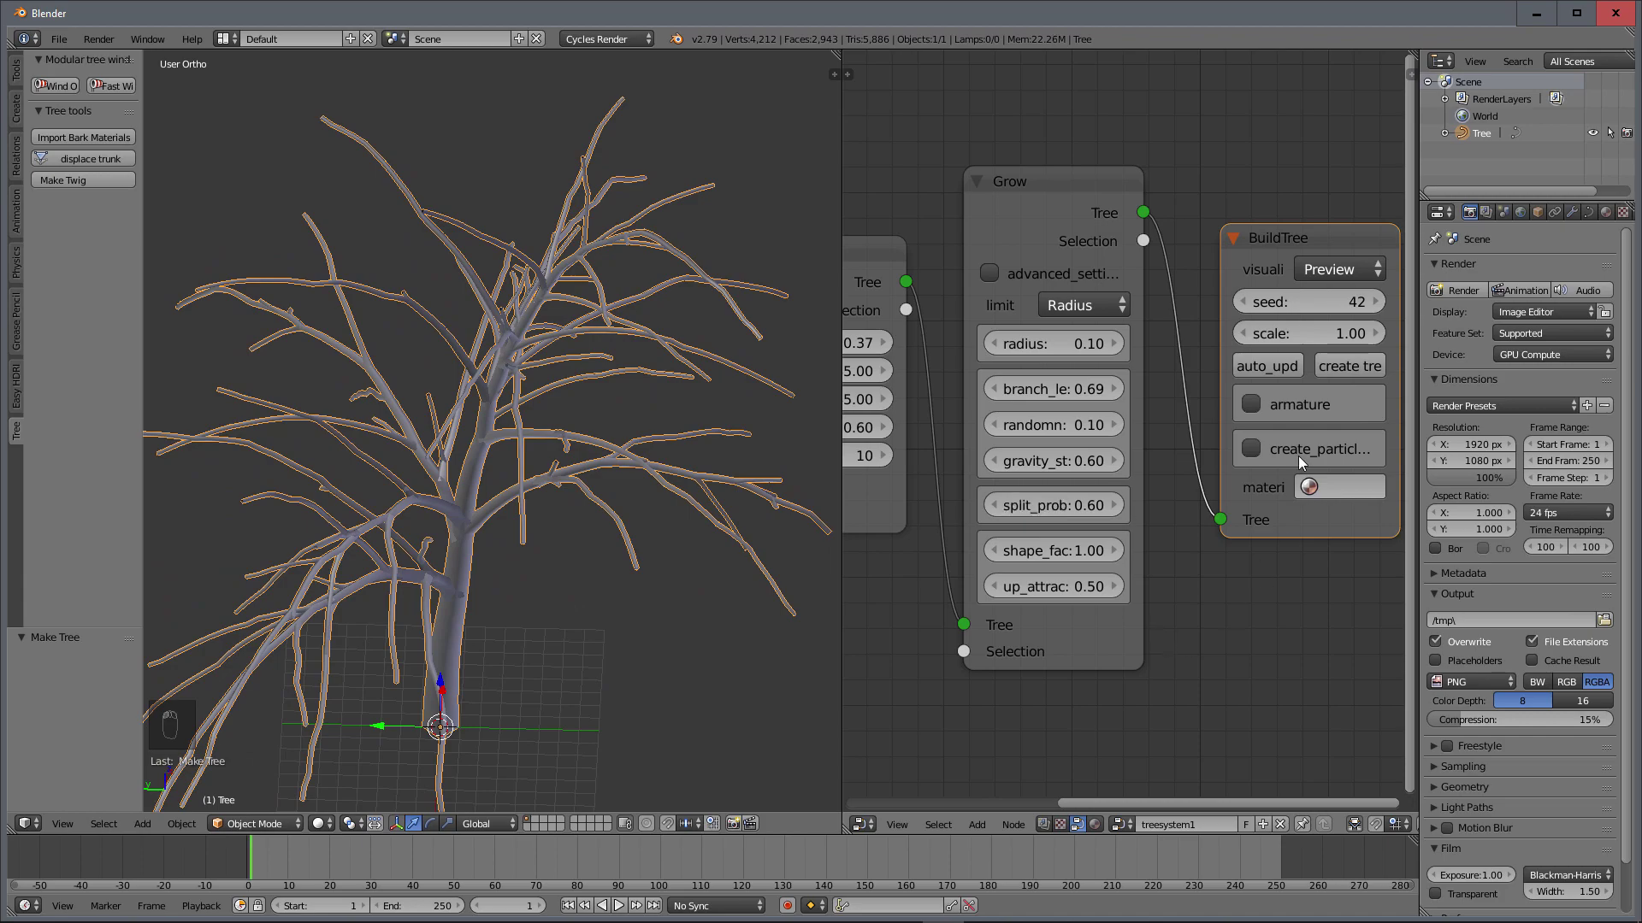
pyautogui.moveTo(540, 517); pyautogui.dragTo(379, 451, button='middle')
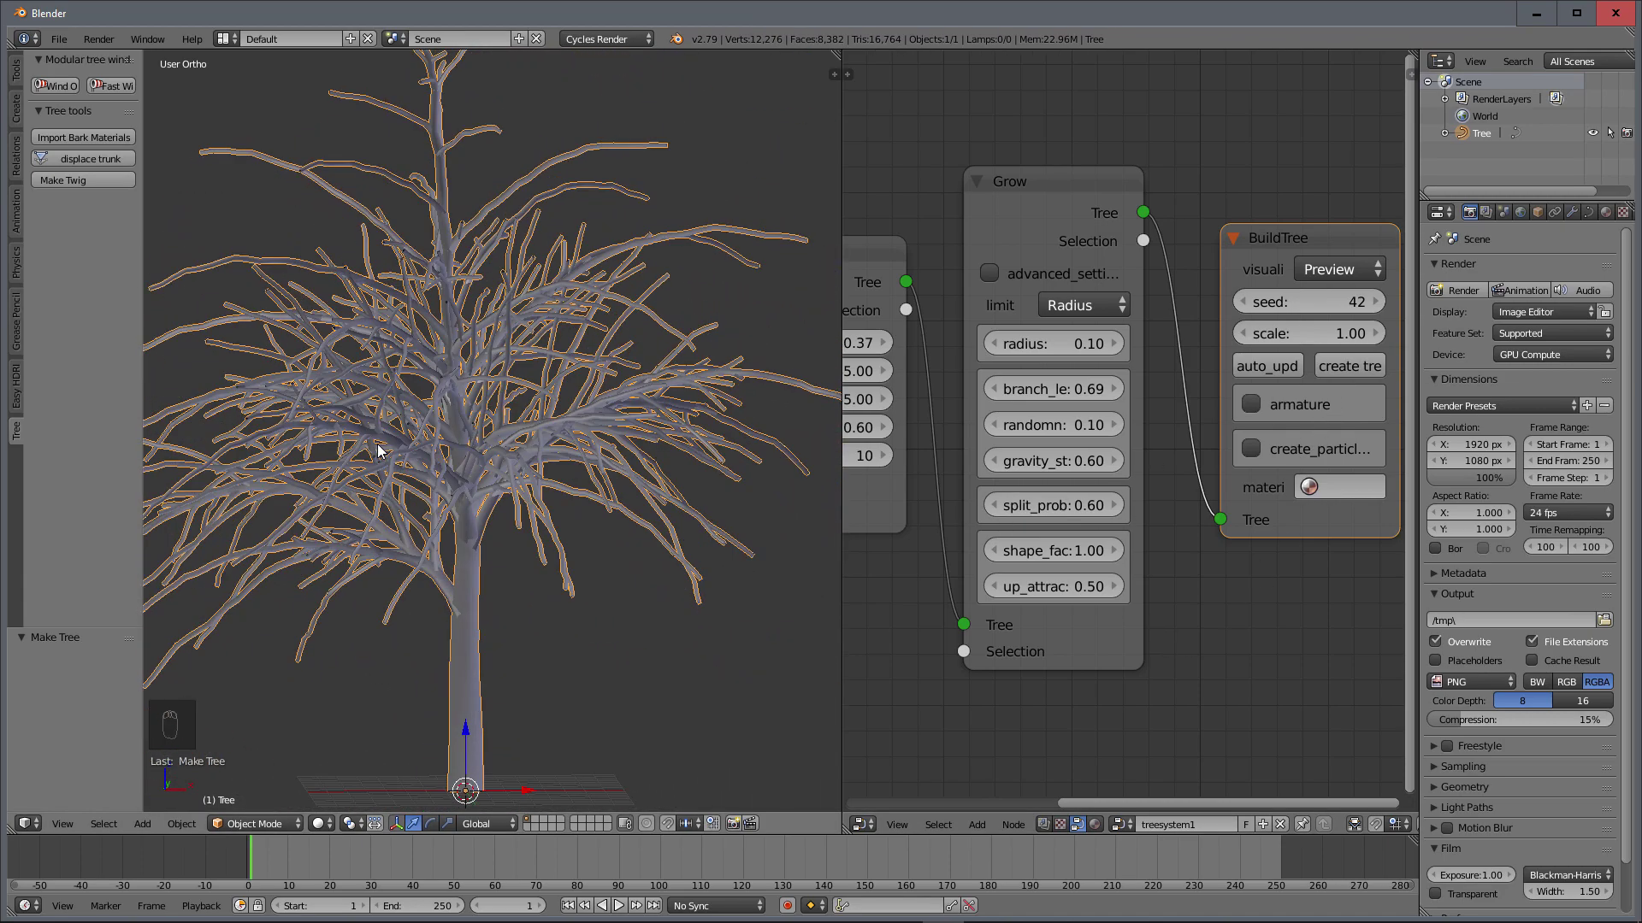
pyautogui.moveTo(570, 422); pyautogui.dragTo(699, 444, button='middle')
pyautogui.scroll(-3, 556, 448)
pyautogui.scroll(1, 547, 461)
# Step: Set the Grow node's branch length to 0.6, regenerate the tree and view it from another side
pyautogui.click(1079, 390)
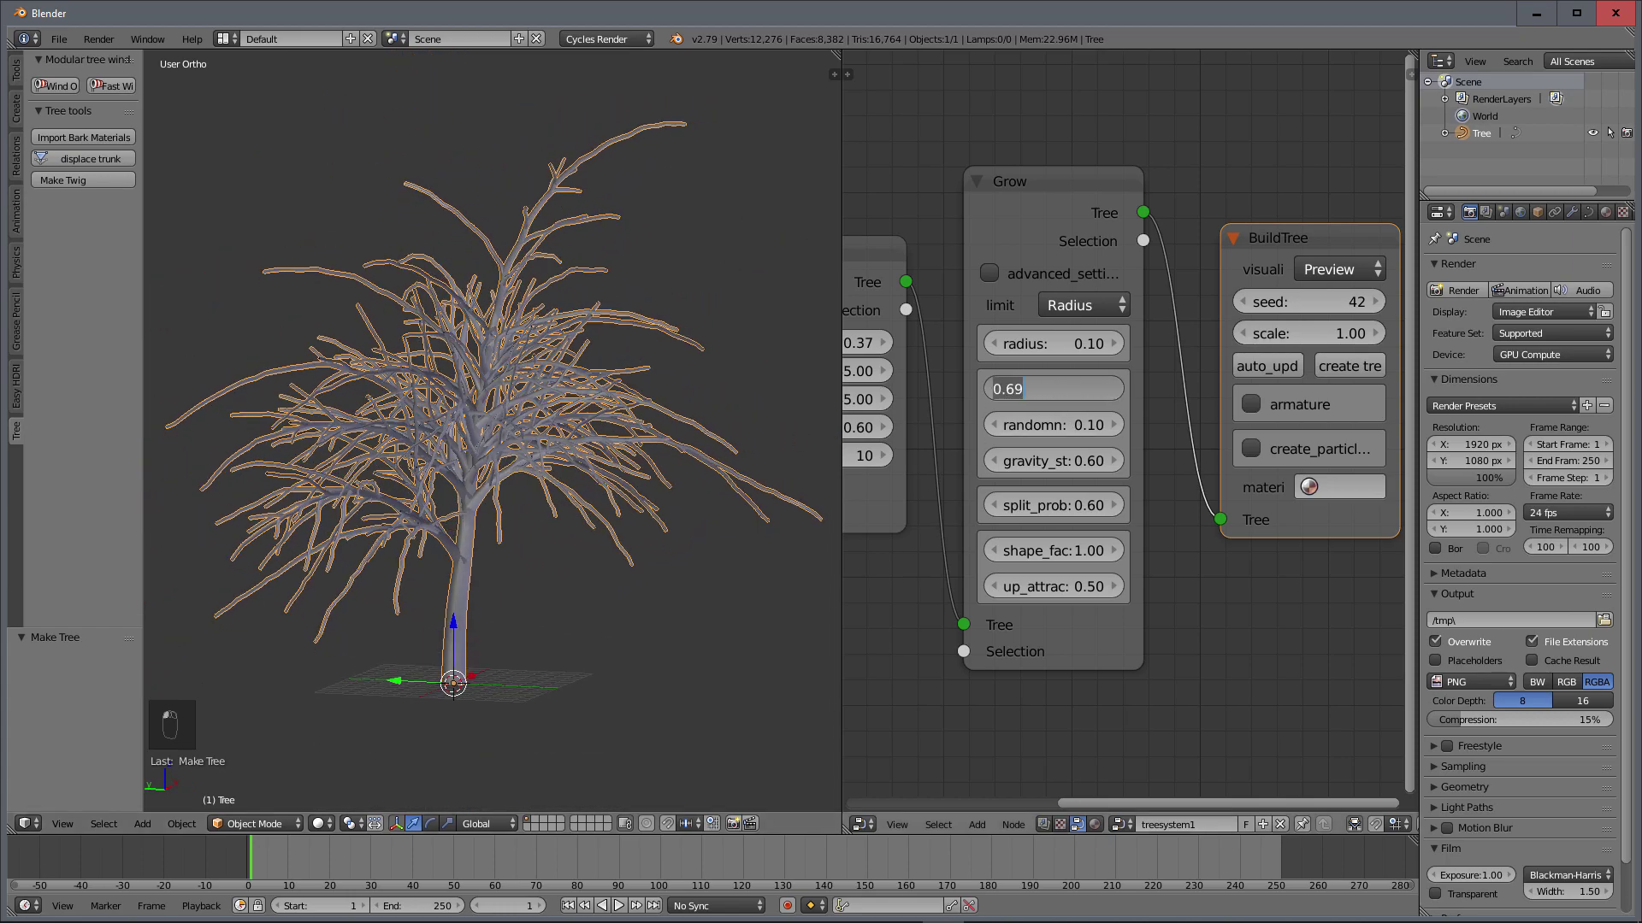
pyautogui.write('0.6')
pyautogui.press('Return')
pyautogui.click(1332, 366)
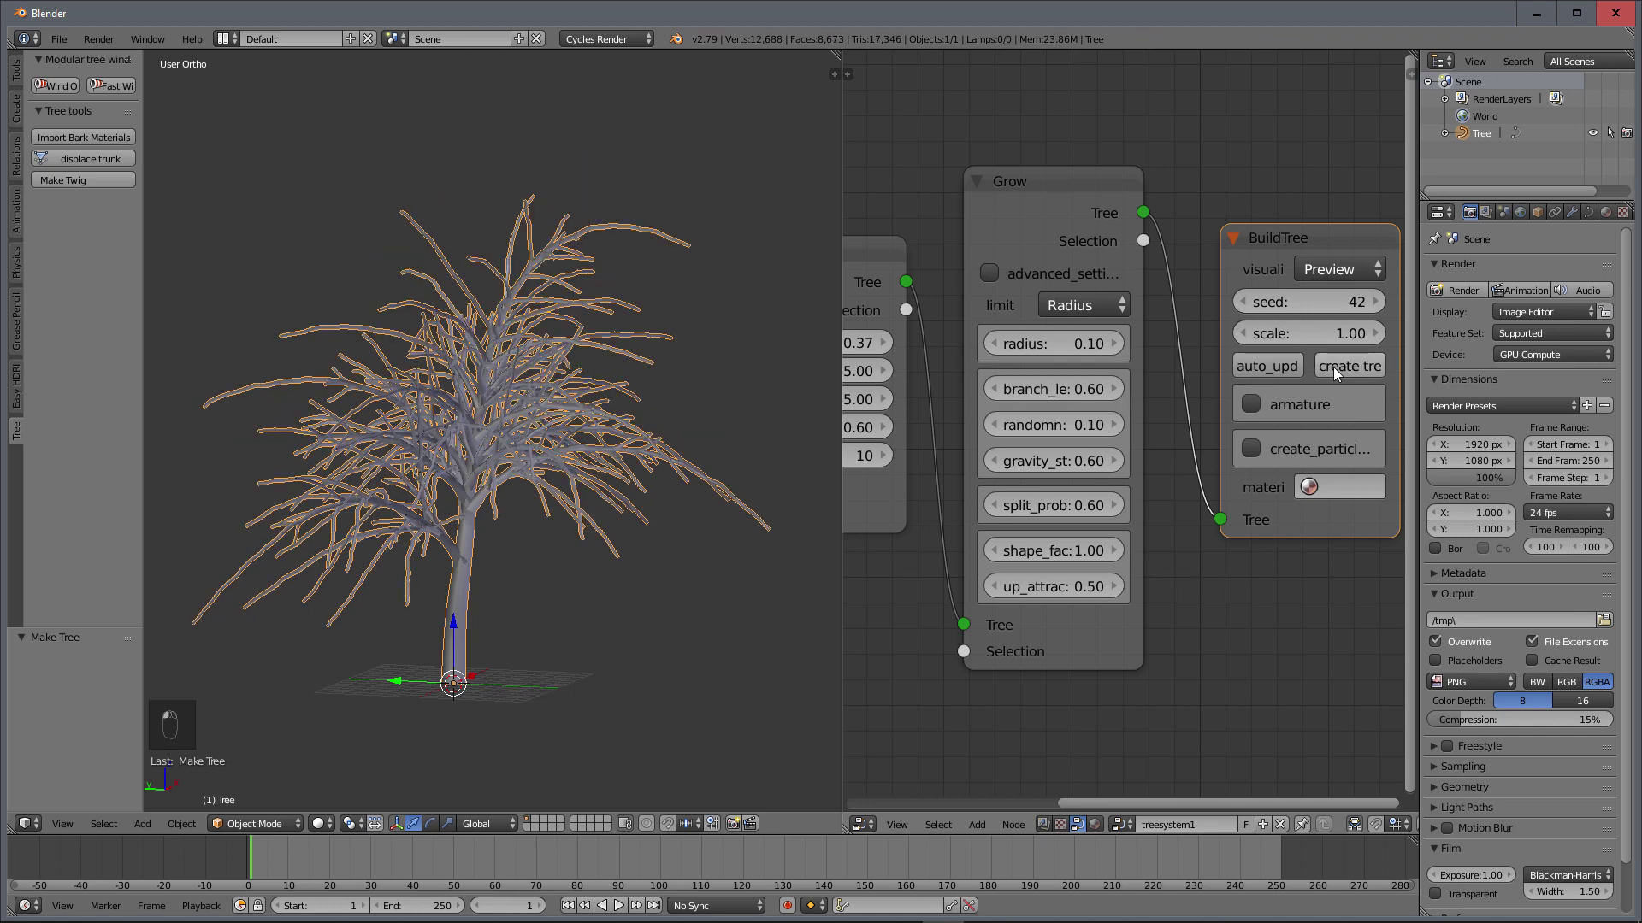
pyautogui.moveTo(777, 552); pyautogui.dragTo(602, 532, button='middle')
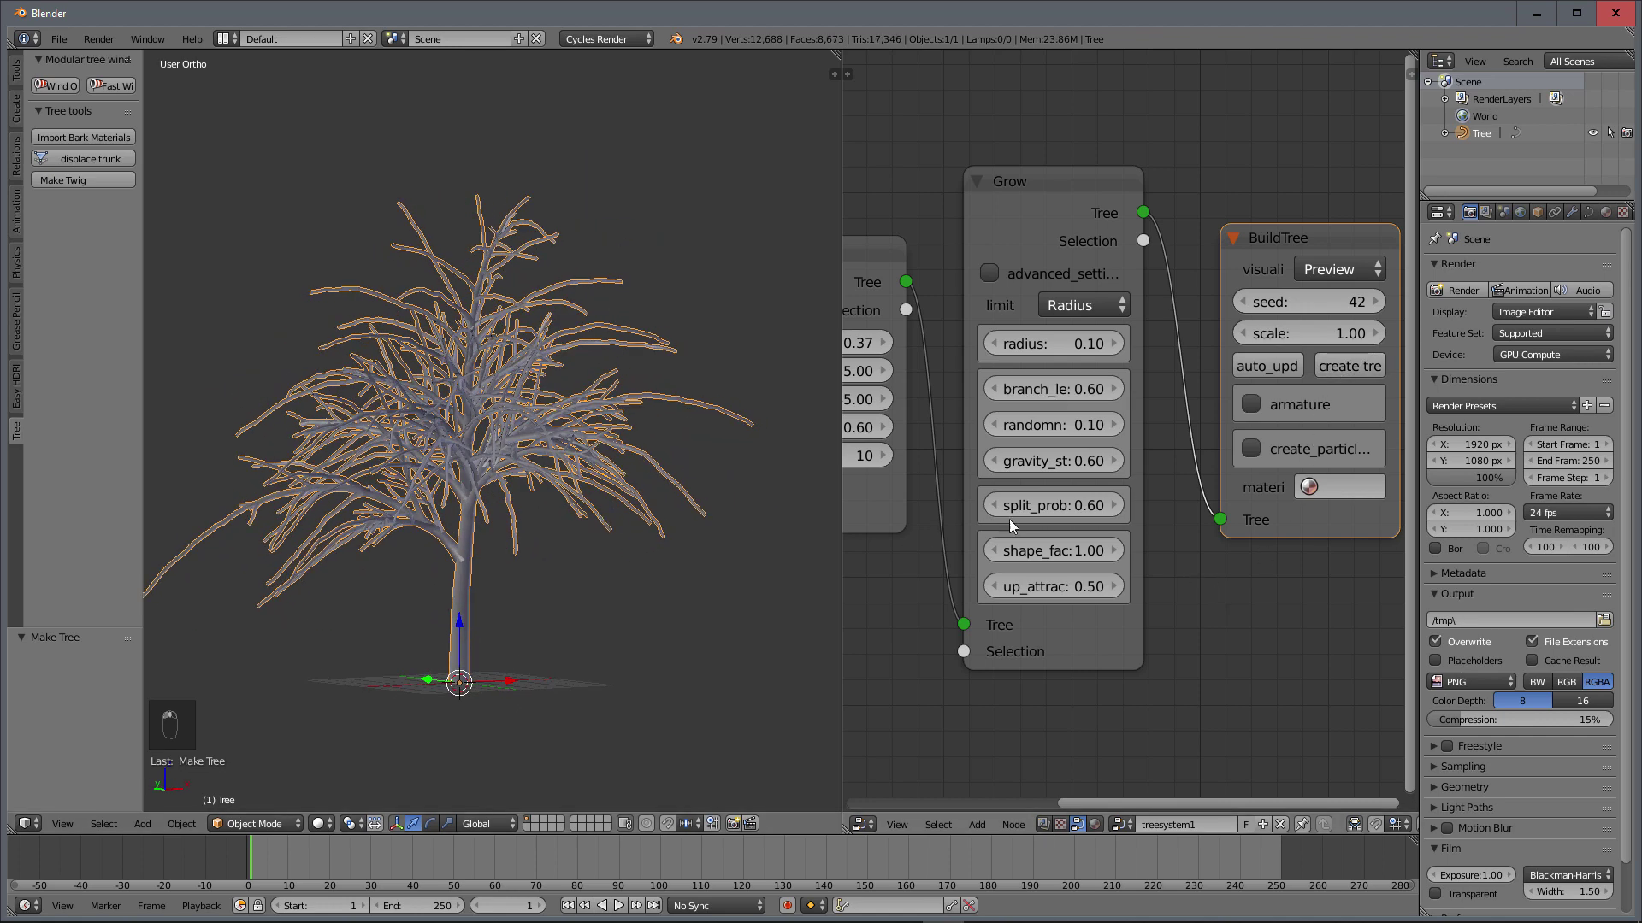
# Step: Set the Grow node's split probability to 0.5, then regenerate the tree and check it from another side
pyautogui.click(1068, 508)
pyautogui.write('0.5')
pyautogui.press('Return')
pyautogui.click(1343, 366)
pyautogui.moveTo(612, 604); pyautogui.dragTo(491, 577, button='middle')
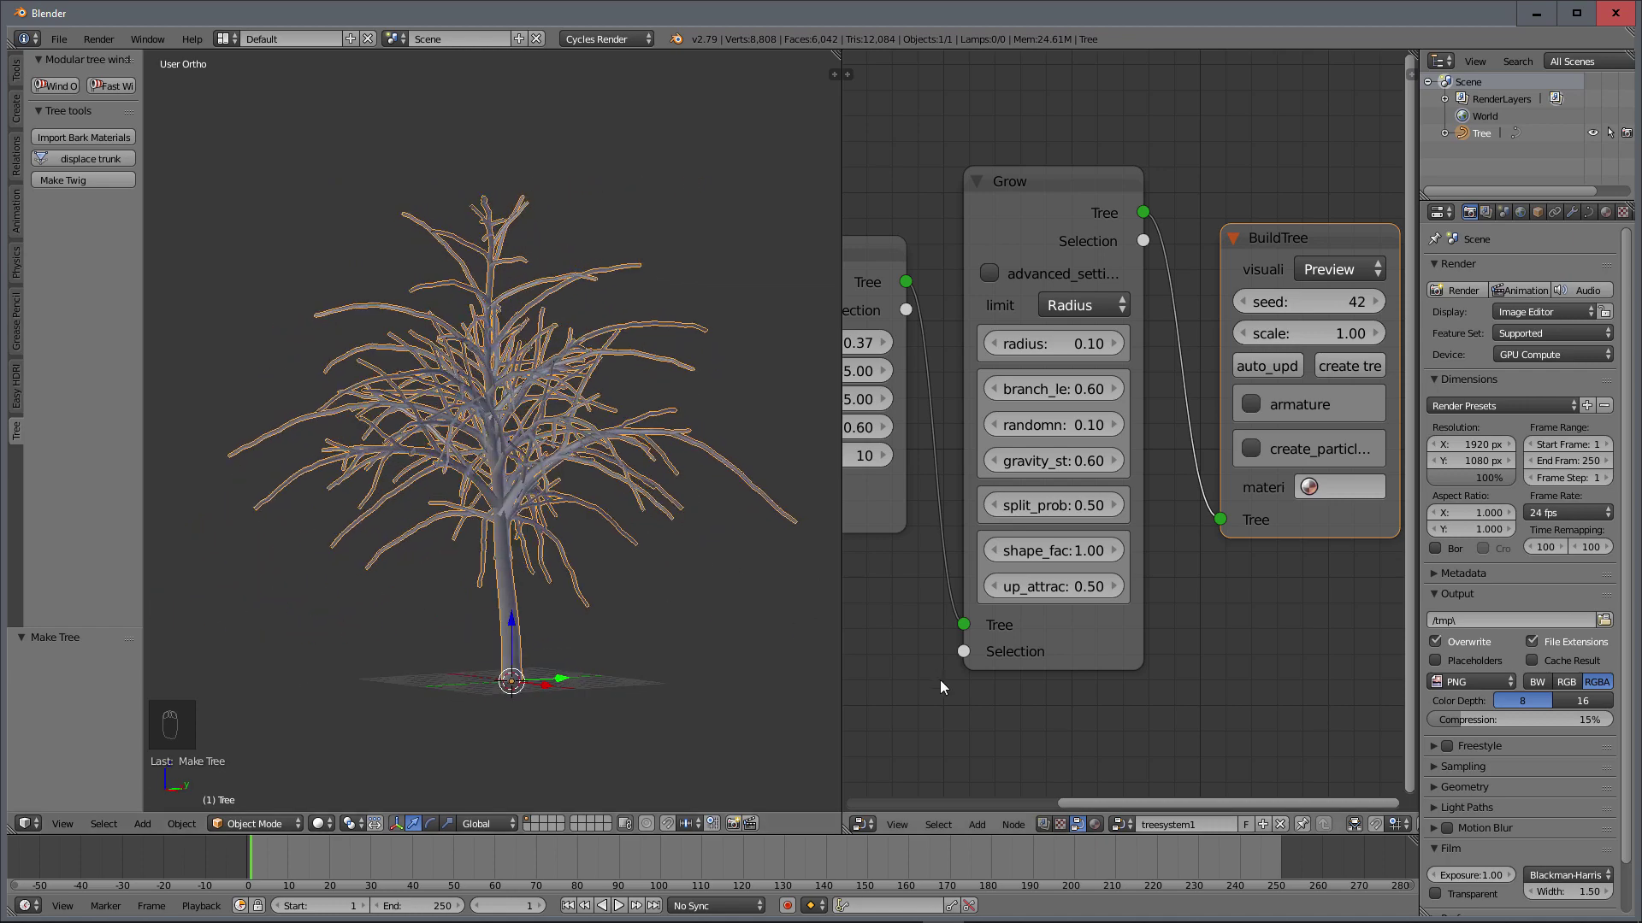
# Step: Set the Grow node's shape factor to 5, regenerate the tree and inspect its silhouette all around
pyautogui.click(1070, 552)
pyautogui.write('5')
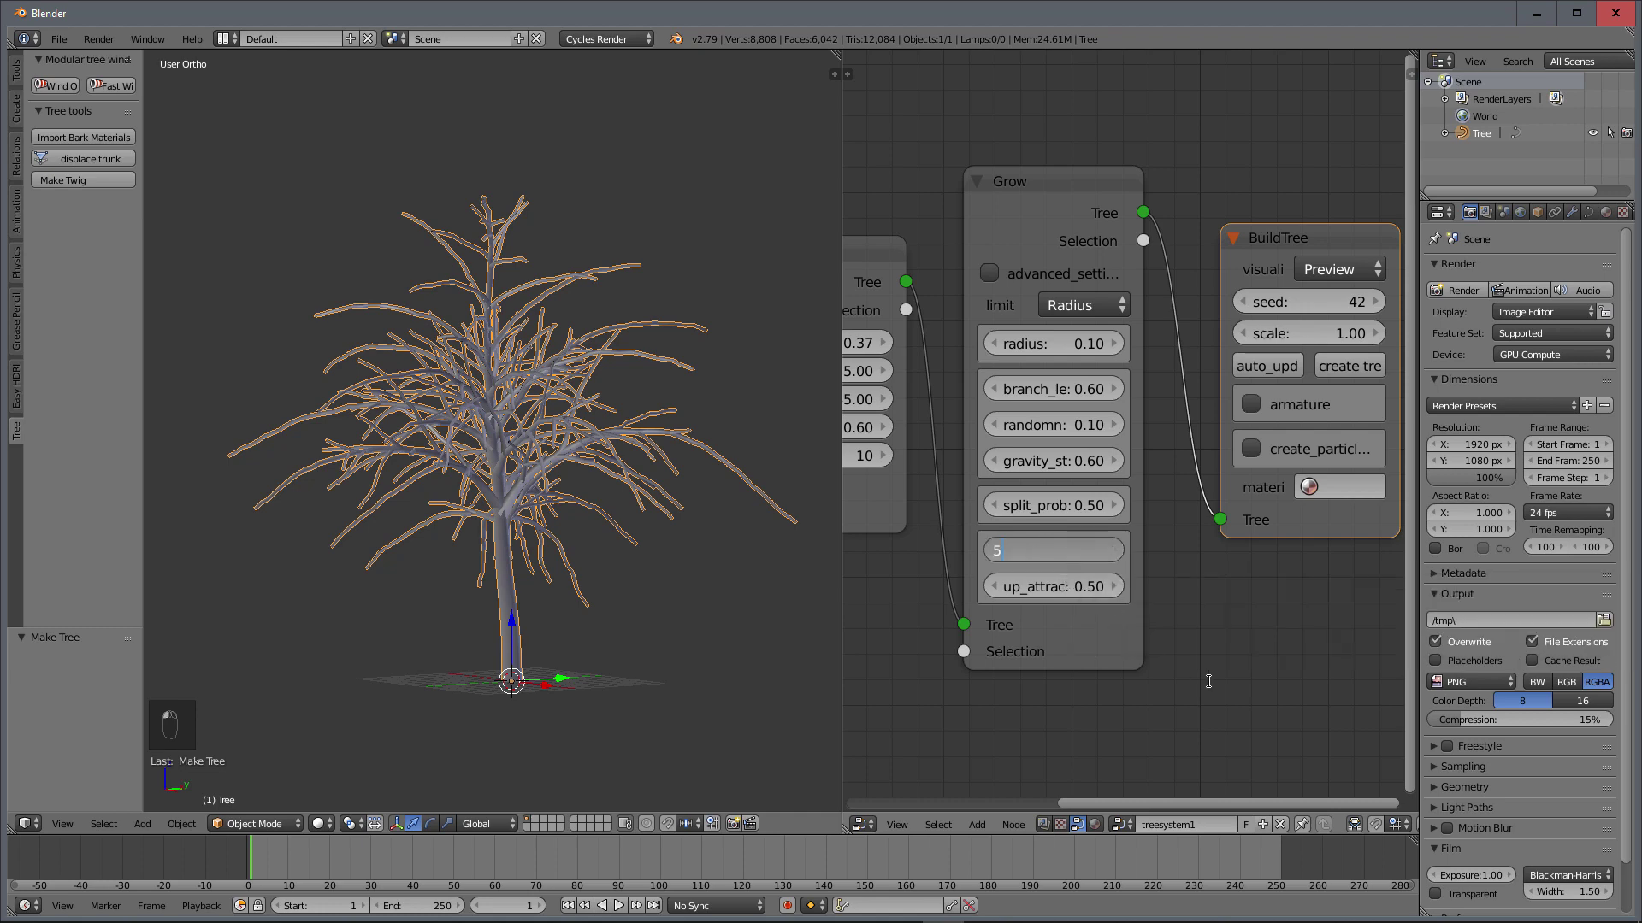
pyautogui.press('Return')
pyautogui.click(1359, 365)
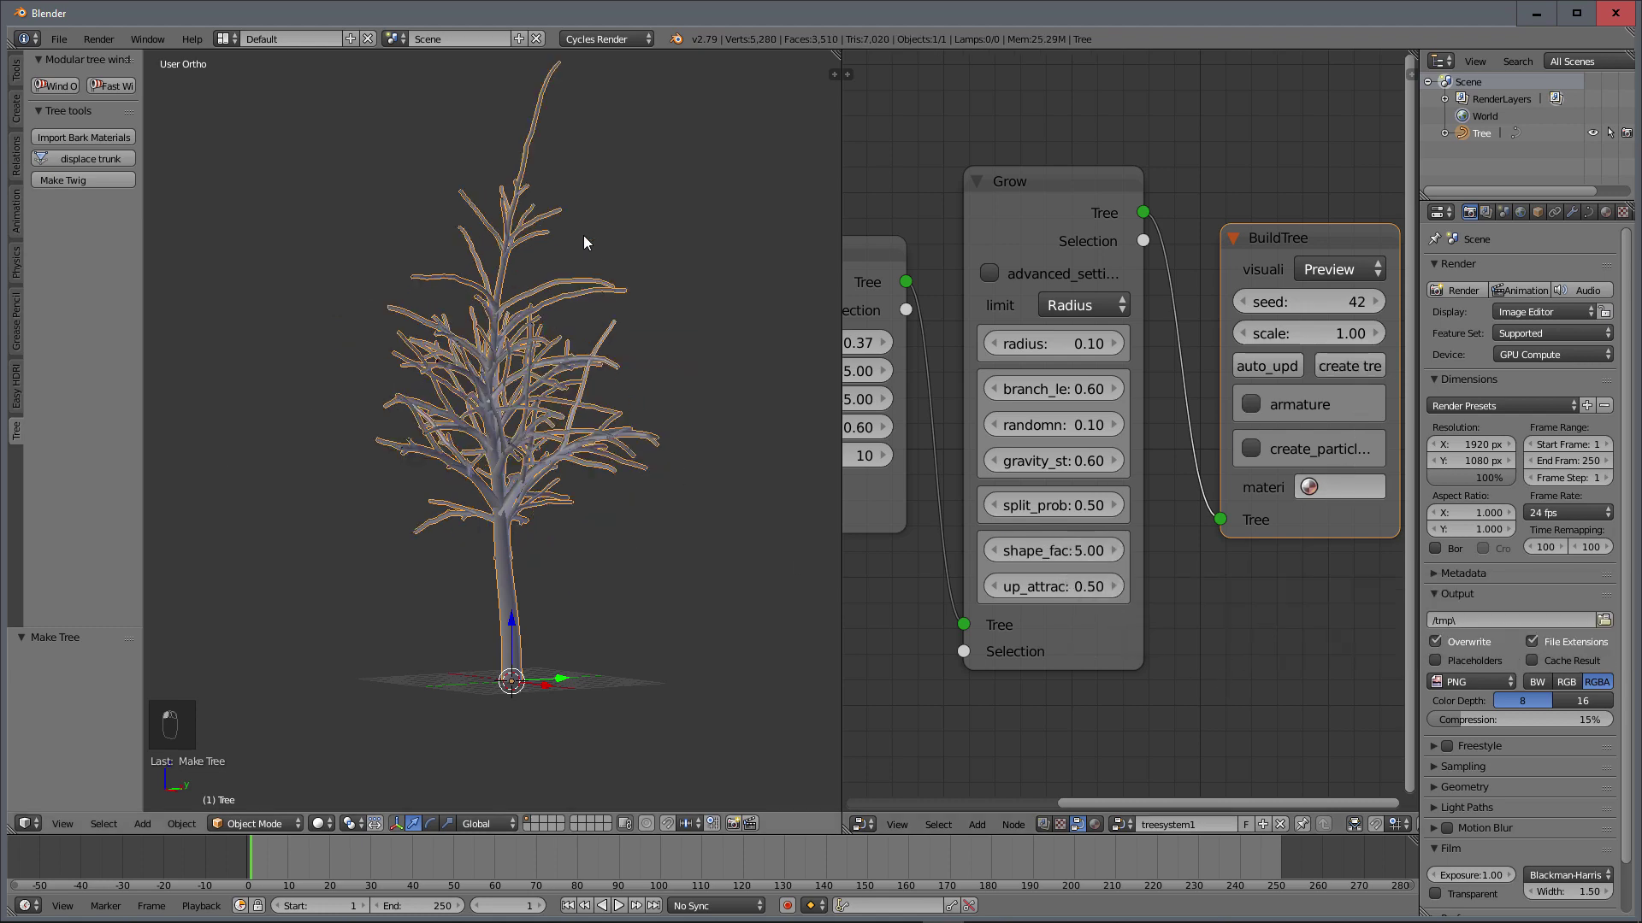
pyautogui.moveTo(439, 275); pyautogui.dragTo(663, 376, button='middle')
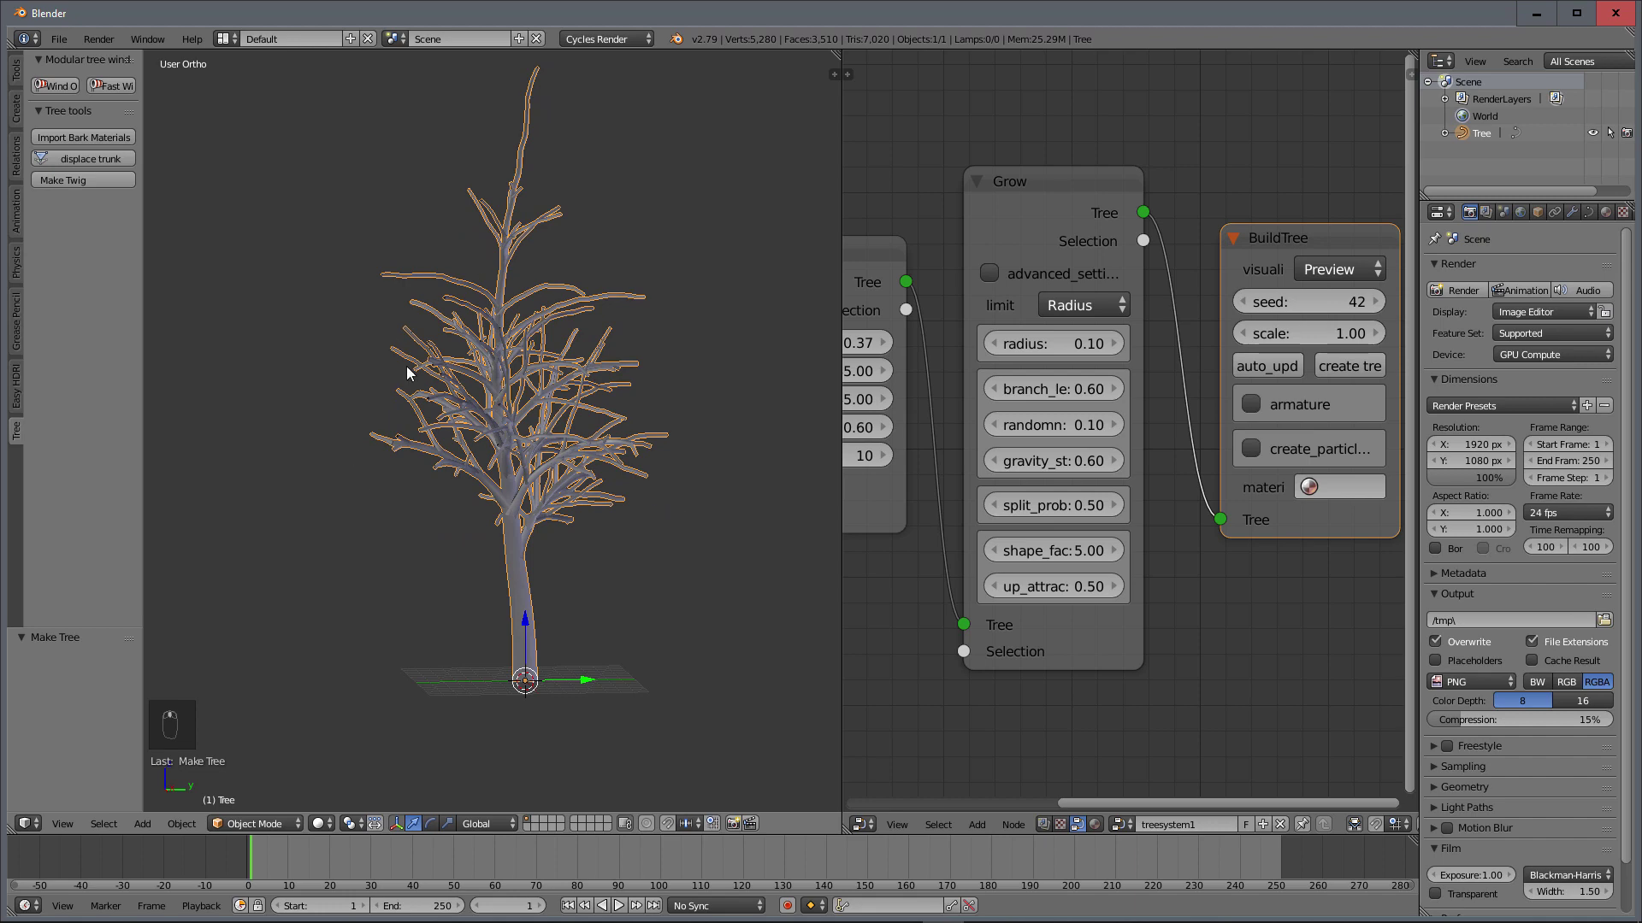
pyautogui.moveTo(678, 510); pyautogui.dragTo(502, 227, button='middle')
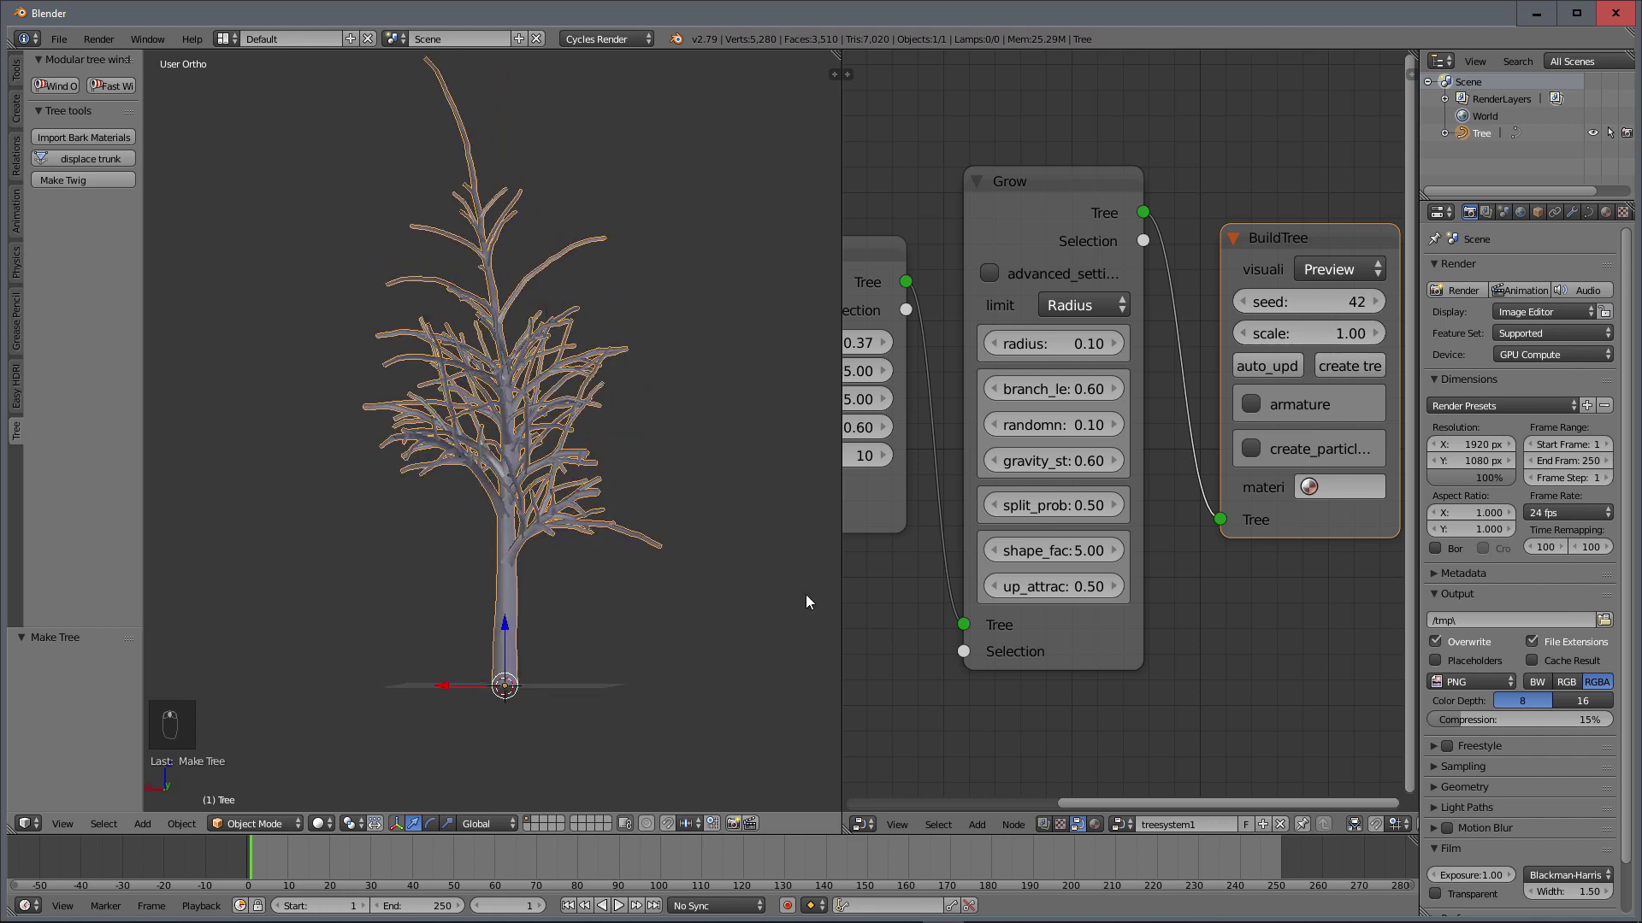
# Step: Set the Grow node's shape factor to 0, regenerate the tree and inspect the branch spread from all sides
pyautogui.click(1075, 550)
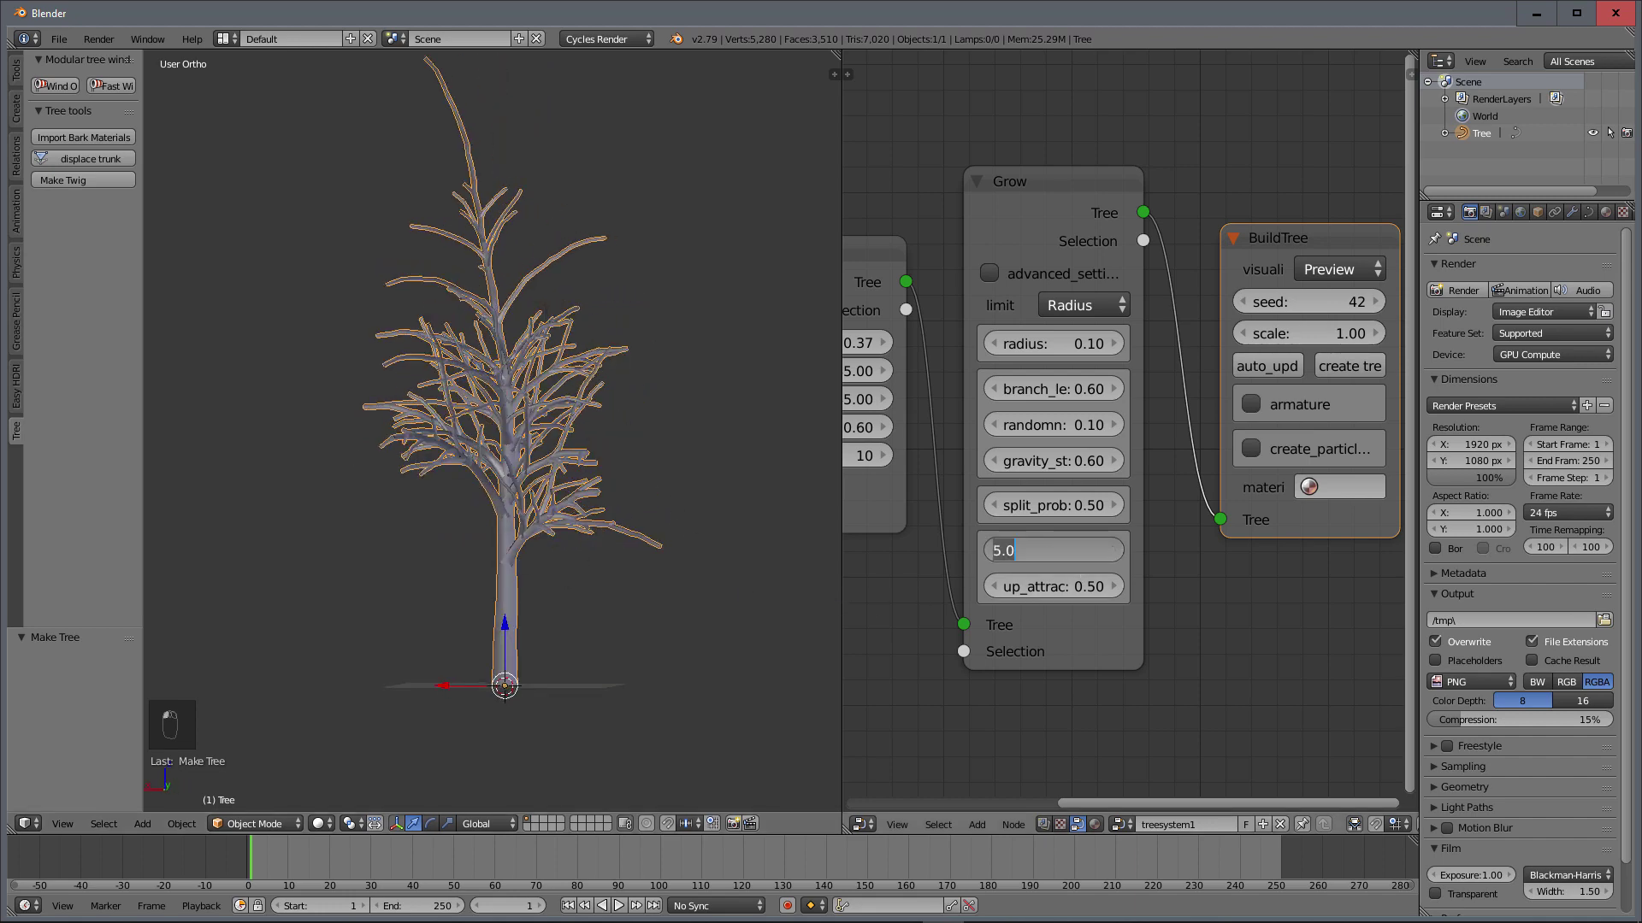
pyautogui.write('0')
pyautogui.press('Return')
pyautogui.click(1353, 372)
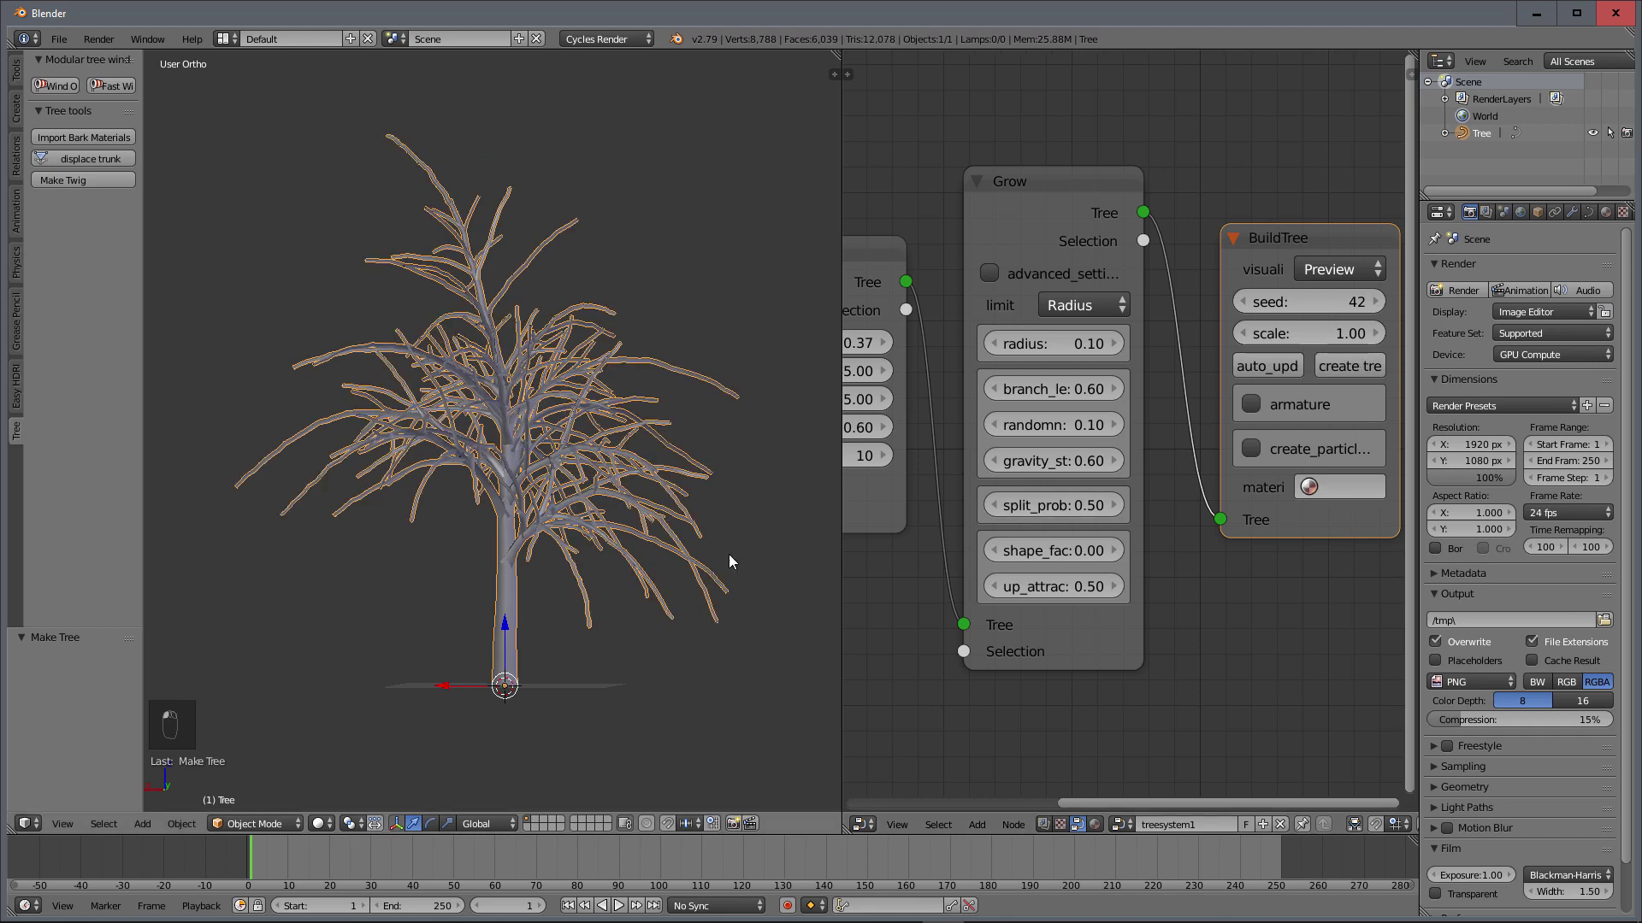
pyautogui.moveTo(729, 554); pyautogui.dragTo(563, 554, button='middle')
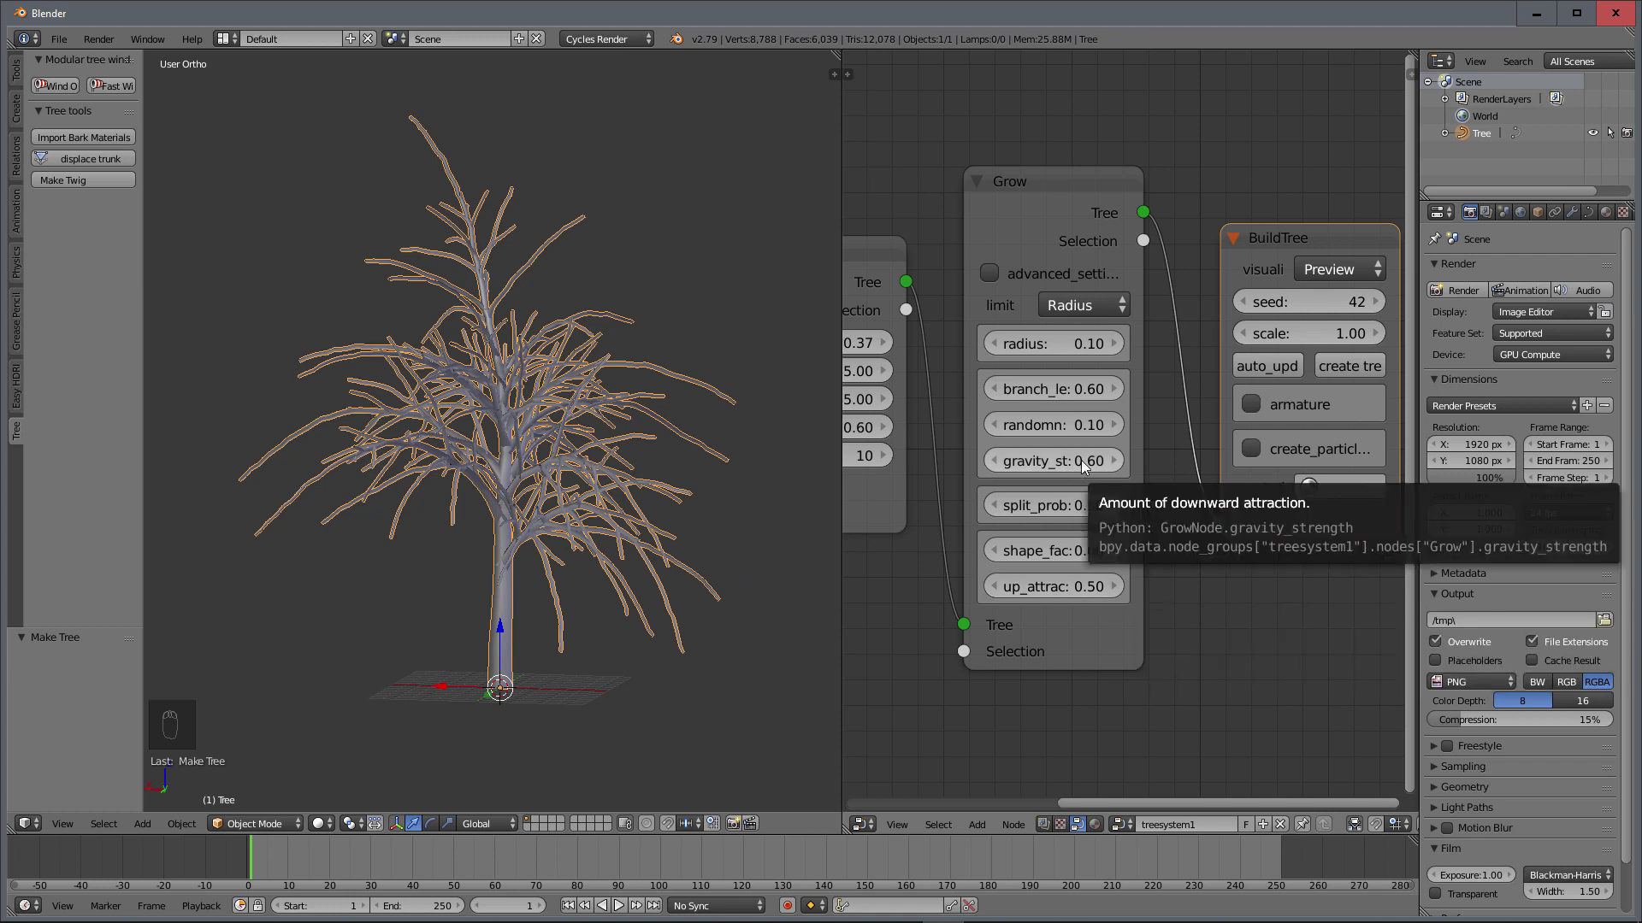
pyautogui.scroll(-2, 1178, 544)
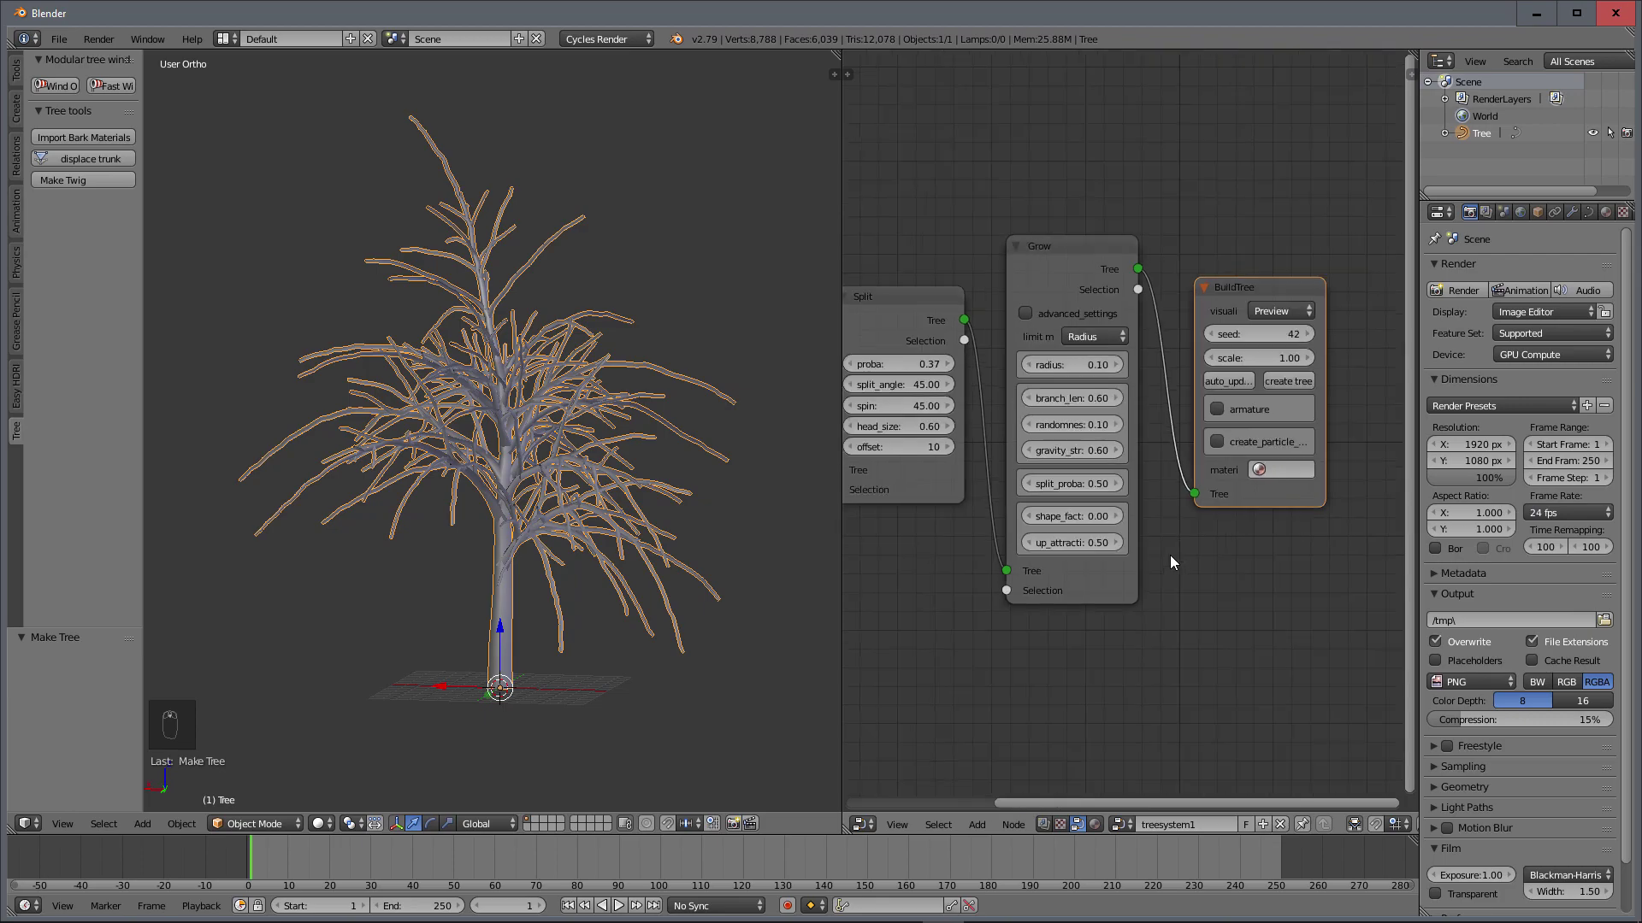
pyautogui.moveTo(609, 516); pyautogui.dragTo(663, 527, button='middle')
pyautogui.moveTo(498, 524); pyautogui.dragTo(164, 523, button='middle')
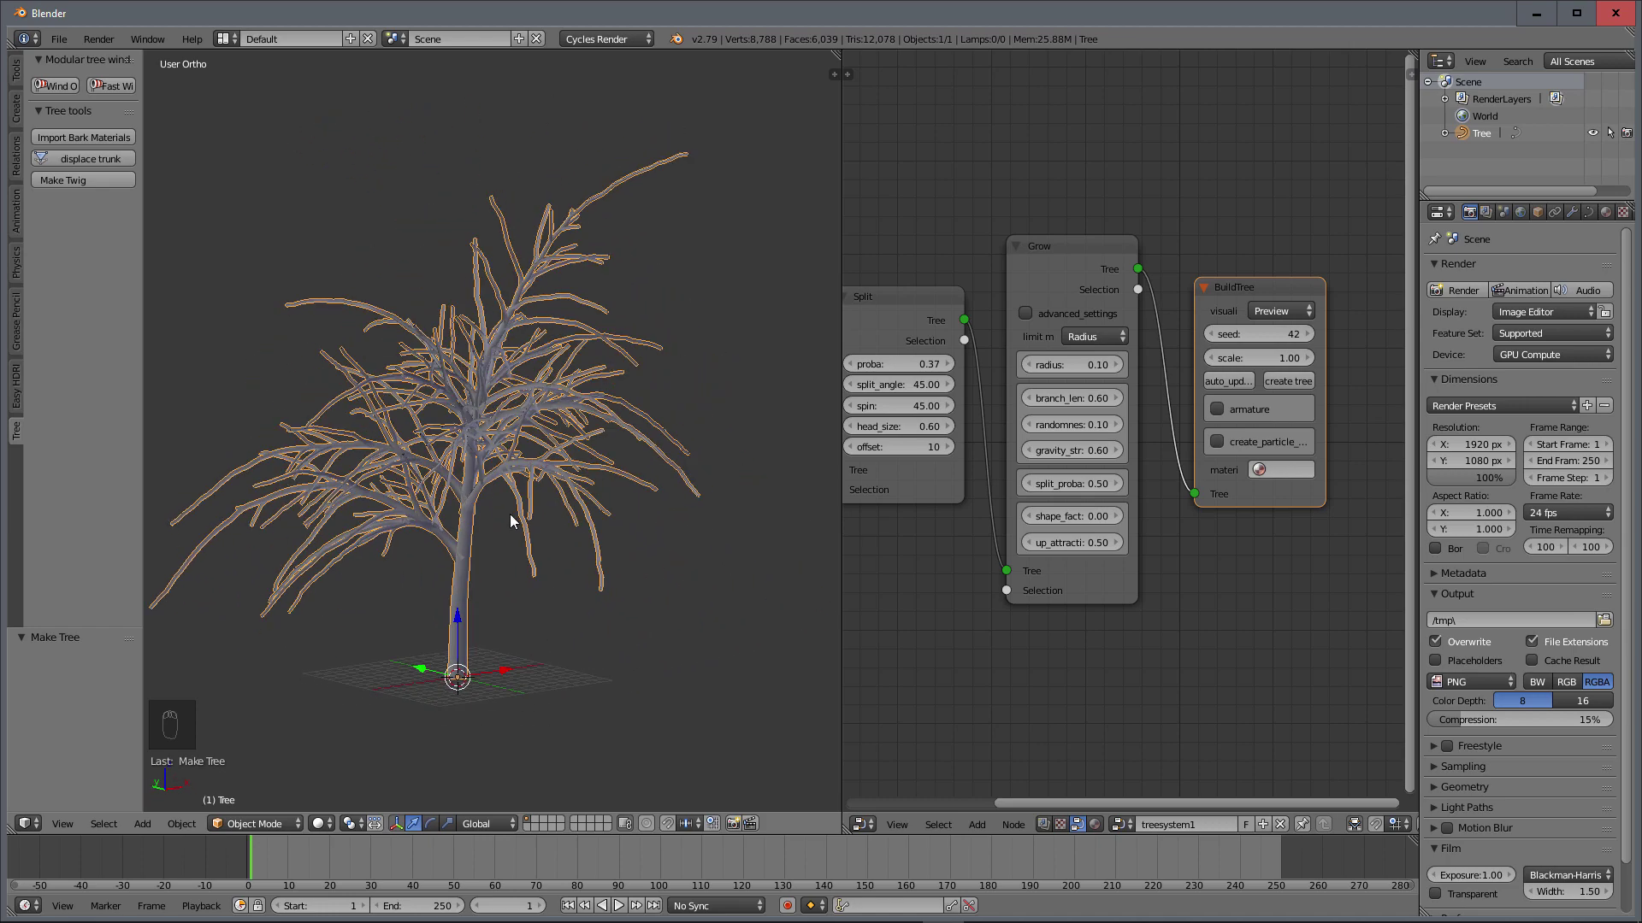
# Step: Regenerate the tree with BuildTree seeds 43, 44 and 45 in turn, viewing each variation
pyautogui.scroll(2, 1260, 561)
pyautogui.moveTo(1260, 561); pyautogui.dragTo(1265, 622, button='middle')
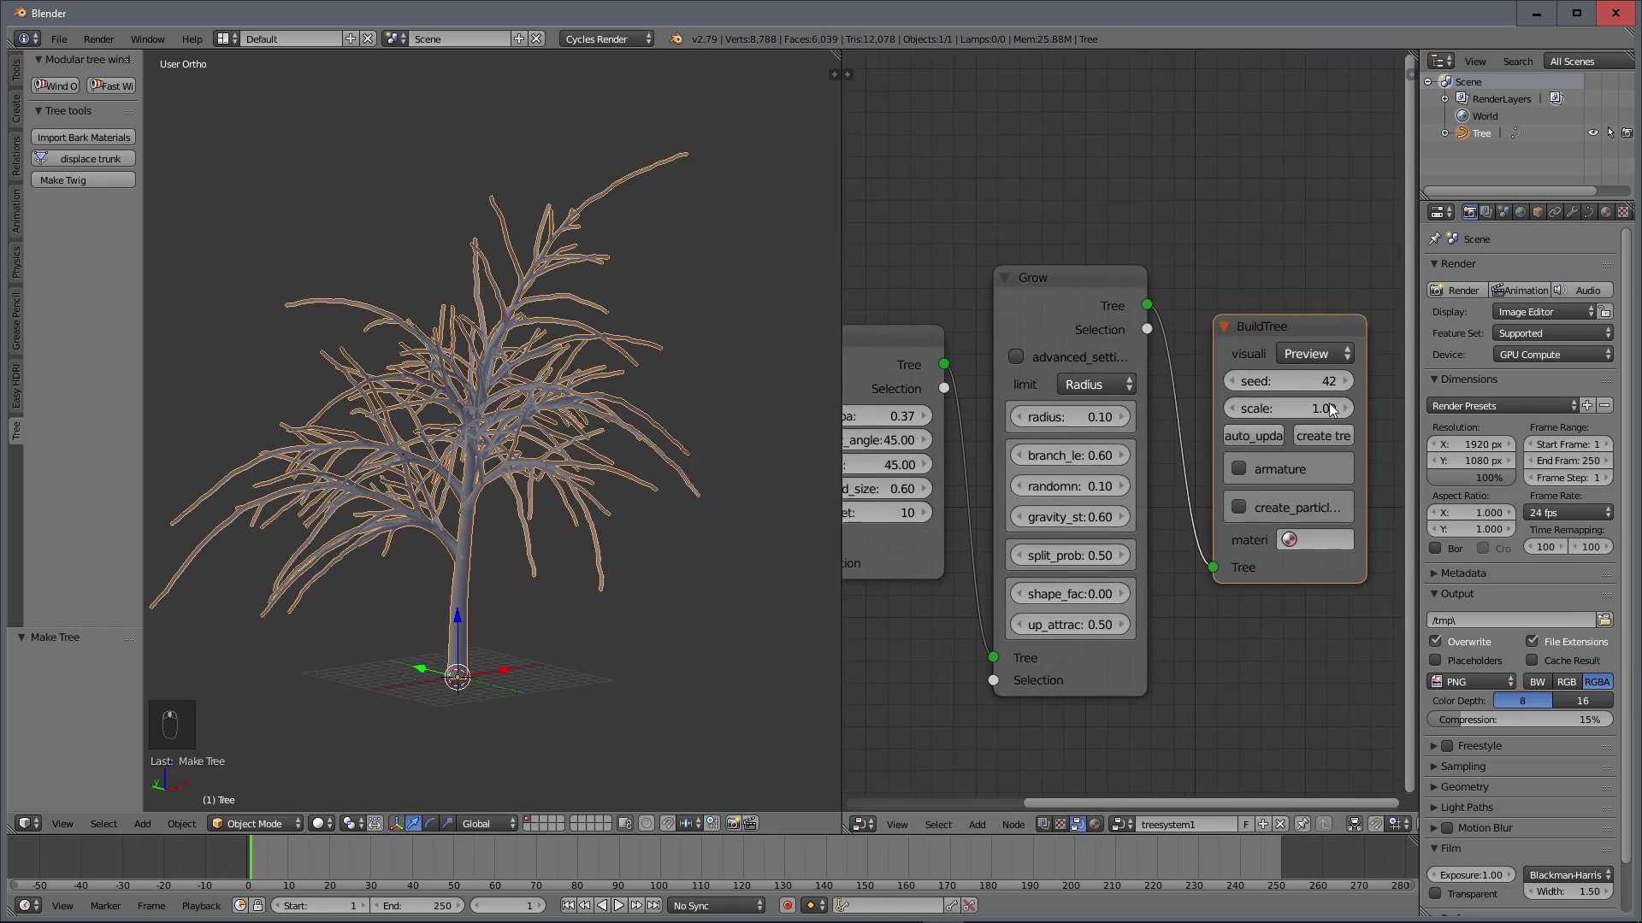
pyautogui.click(1348, 381)
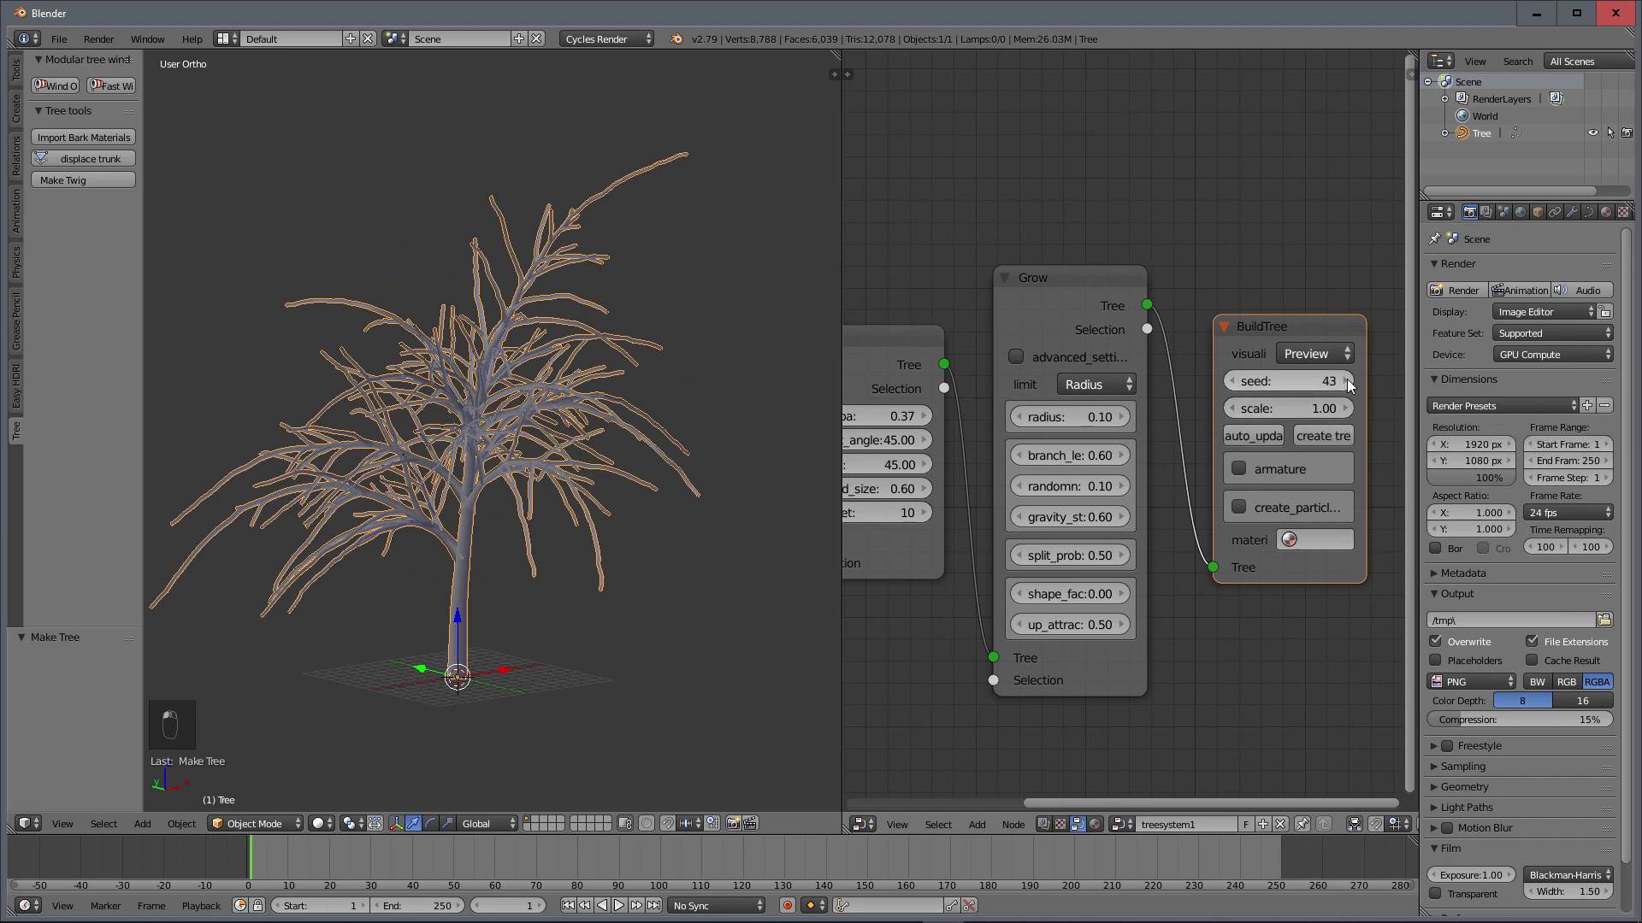
pyautogui.click(1324, 436)
pyautogui.moveTo(555, 474); pyautogui.dragTo(824, 439, button='middle')
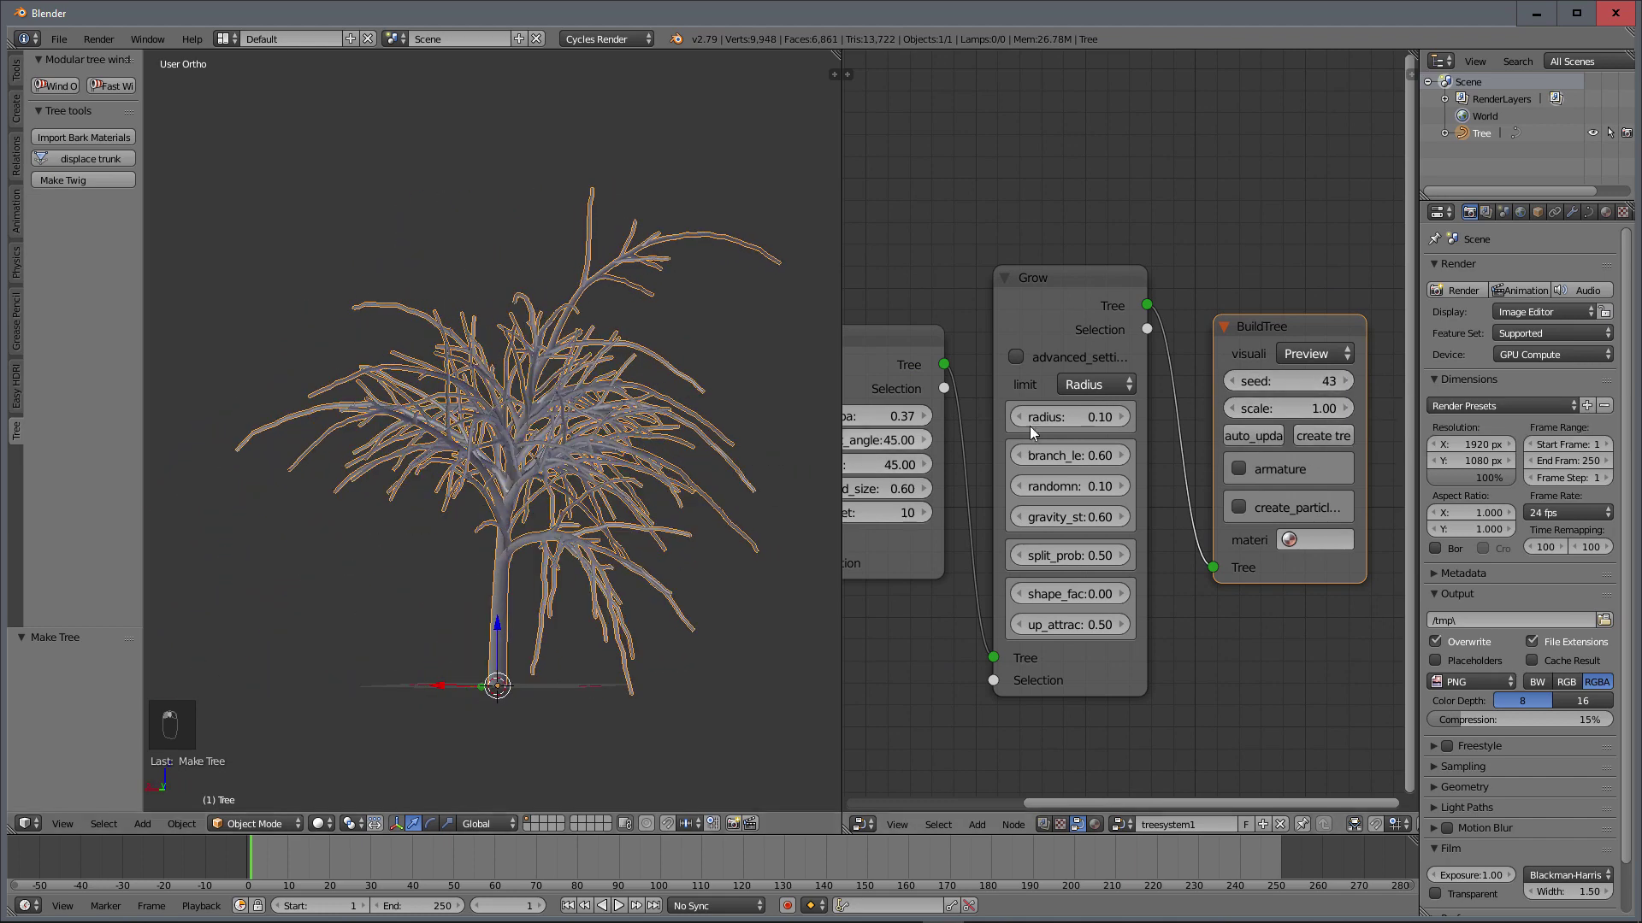
pyautogui.click(1316, 438)
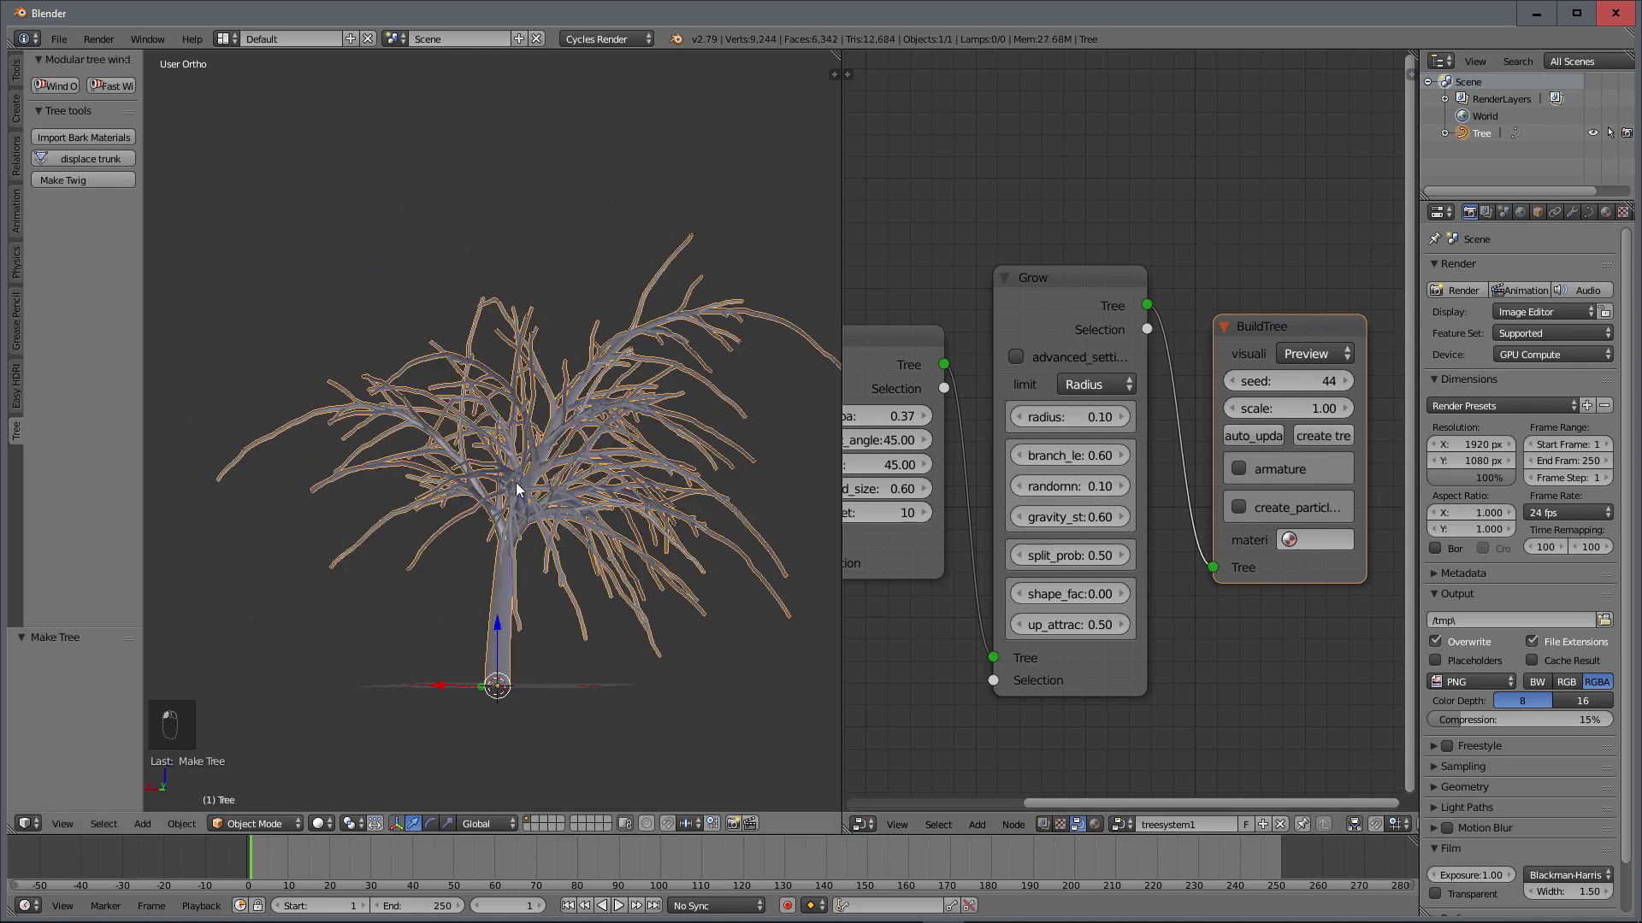
pyautogui.moveTo(516, 486); pyautogui.dragTo(680, 470, button='middle')
pyautogui.click(1345, 382)
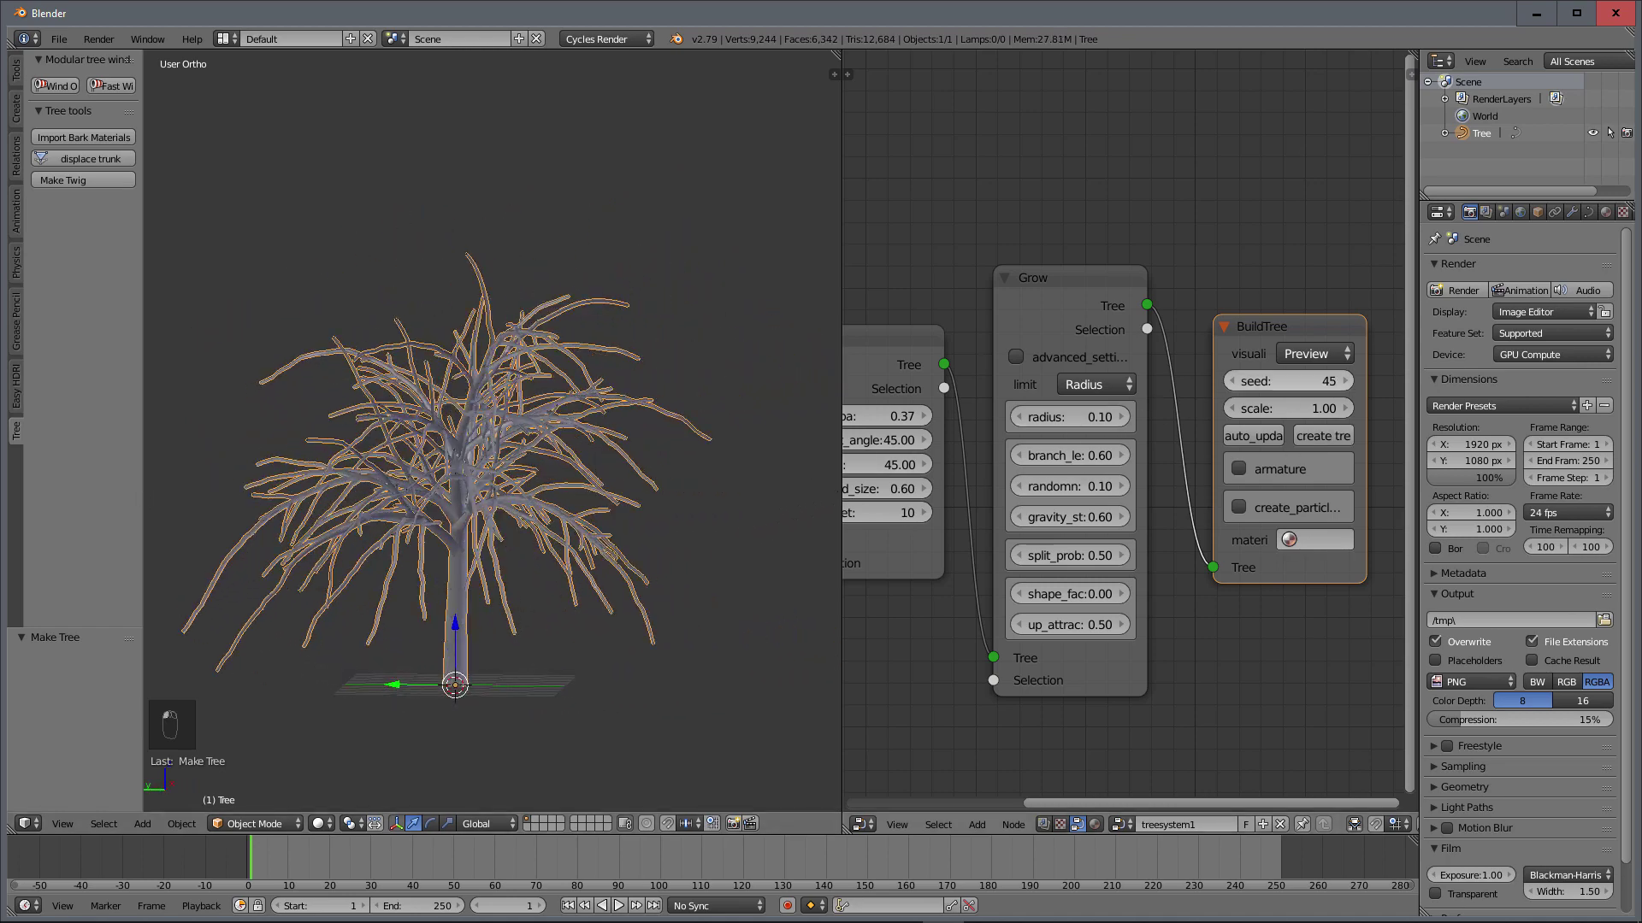
pyautogui.click(1336, 437)
pyautogui.moveTo(376, 519); pyautogui.dragTo(176, 515, button='middle')
# Step: Set the BuildTree node's seed to 41, regenerate the tree and view this variation from several angles
pyautogui.click(1233, 382)
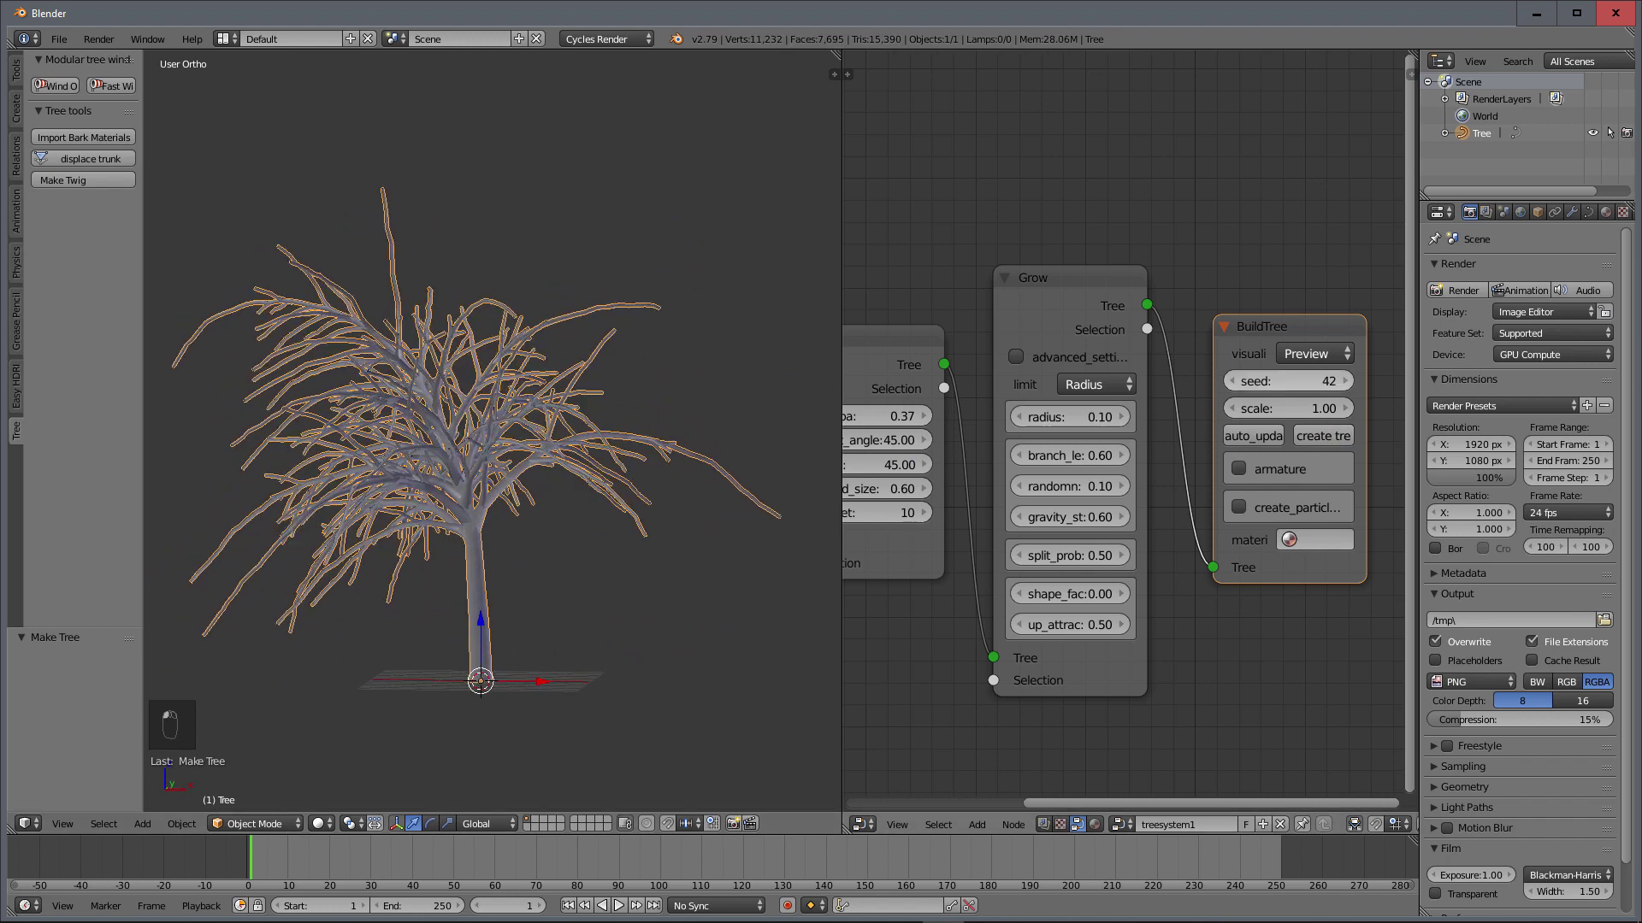
pyautogui.click(1233, 381)
pyautogui.click(1233, 381)
pyautogui.click(1339, 435)
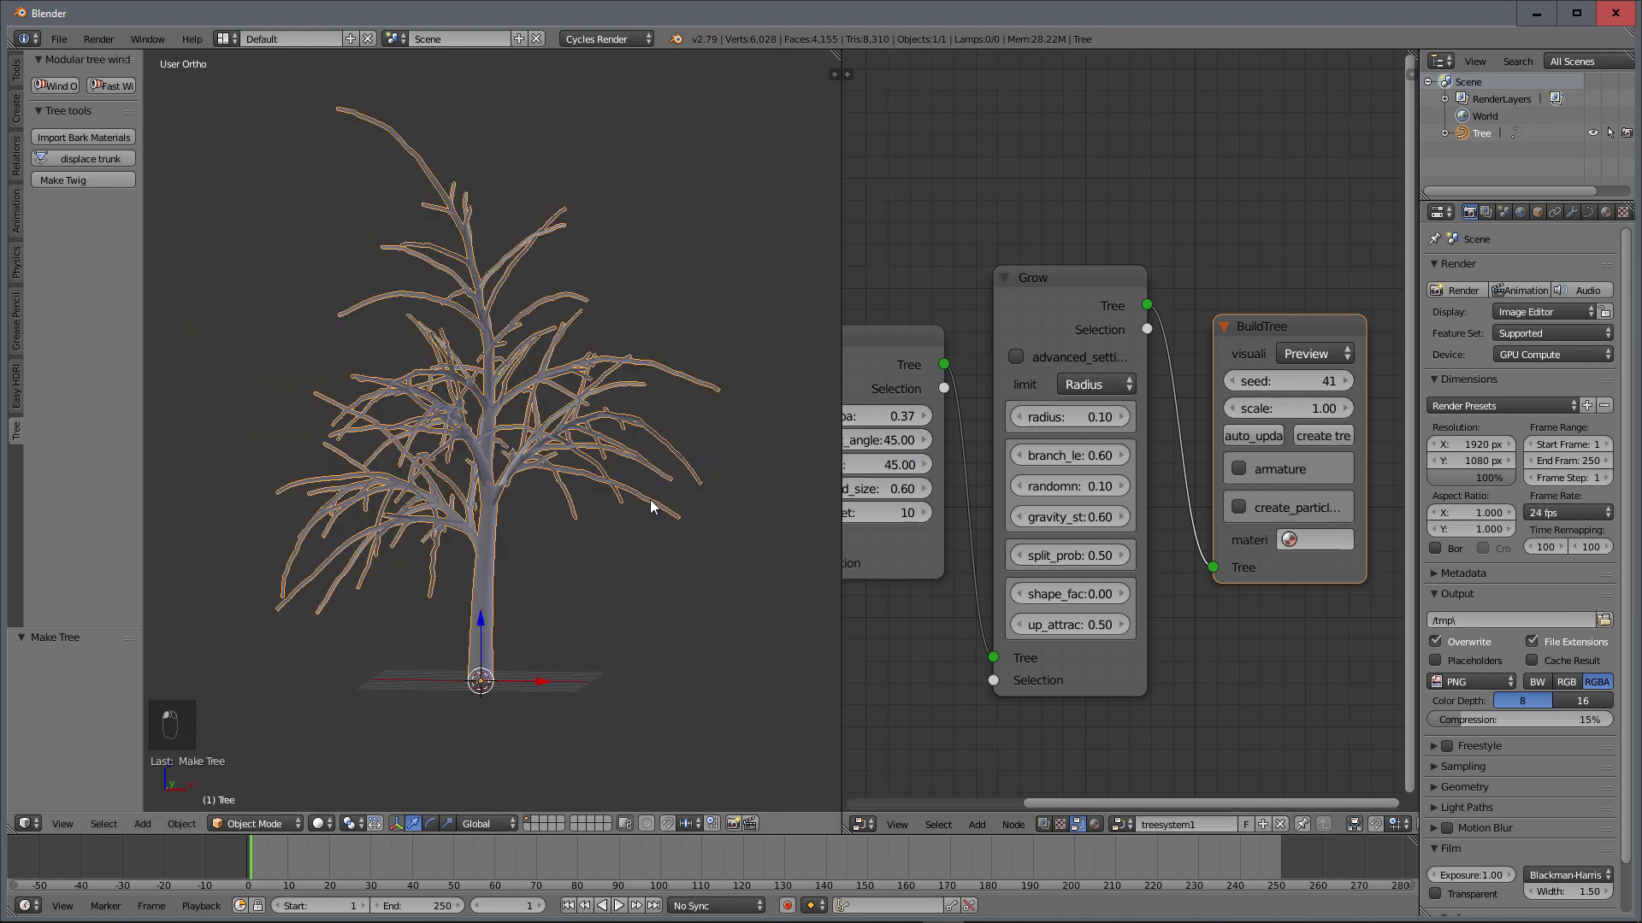
pyautogui.moveTo(651, 503); pyautogui.dragTo(479, 502, button='middle')
pyautogui.moveTo(596, 451); pyautogui.dragTo(710, 432, button='middle')
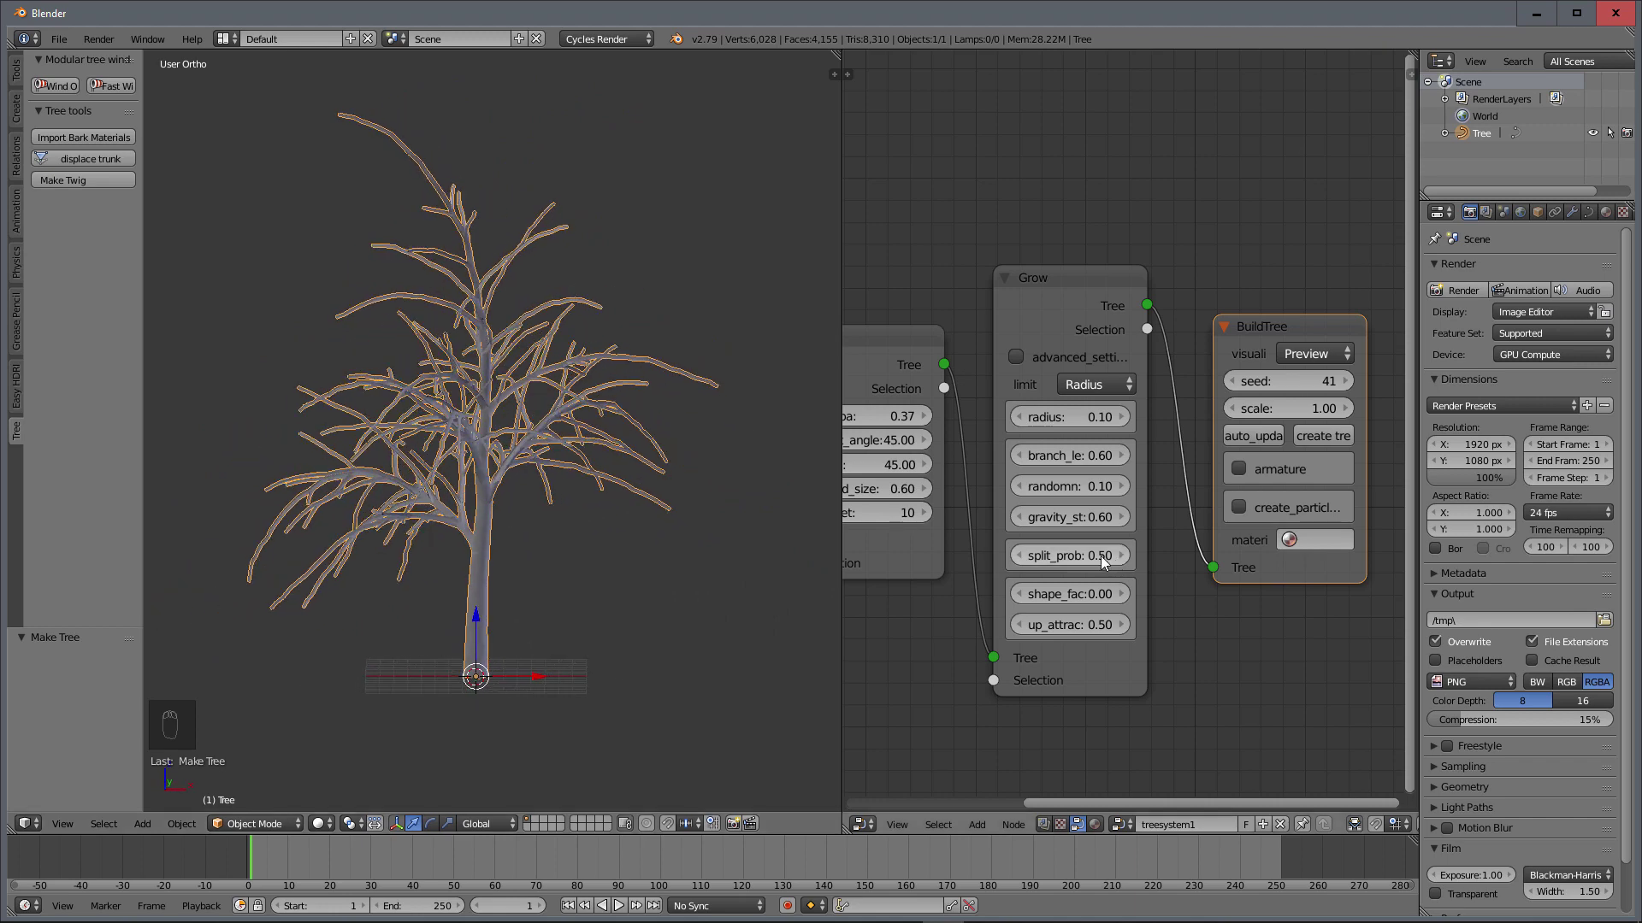
# Step: Set the Grow node's split probability to 0.55, regenerate the tree and view it from another side
pyautogui.click(1101, 556)
pyautogui.write('0.55')
pyautogui.press('Return')
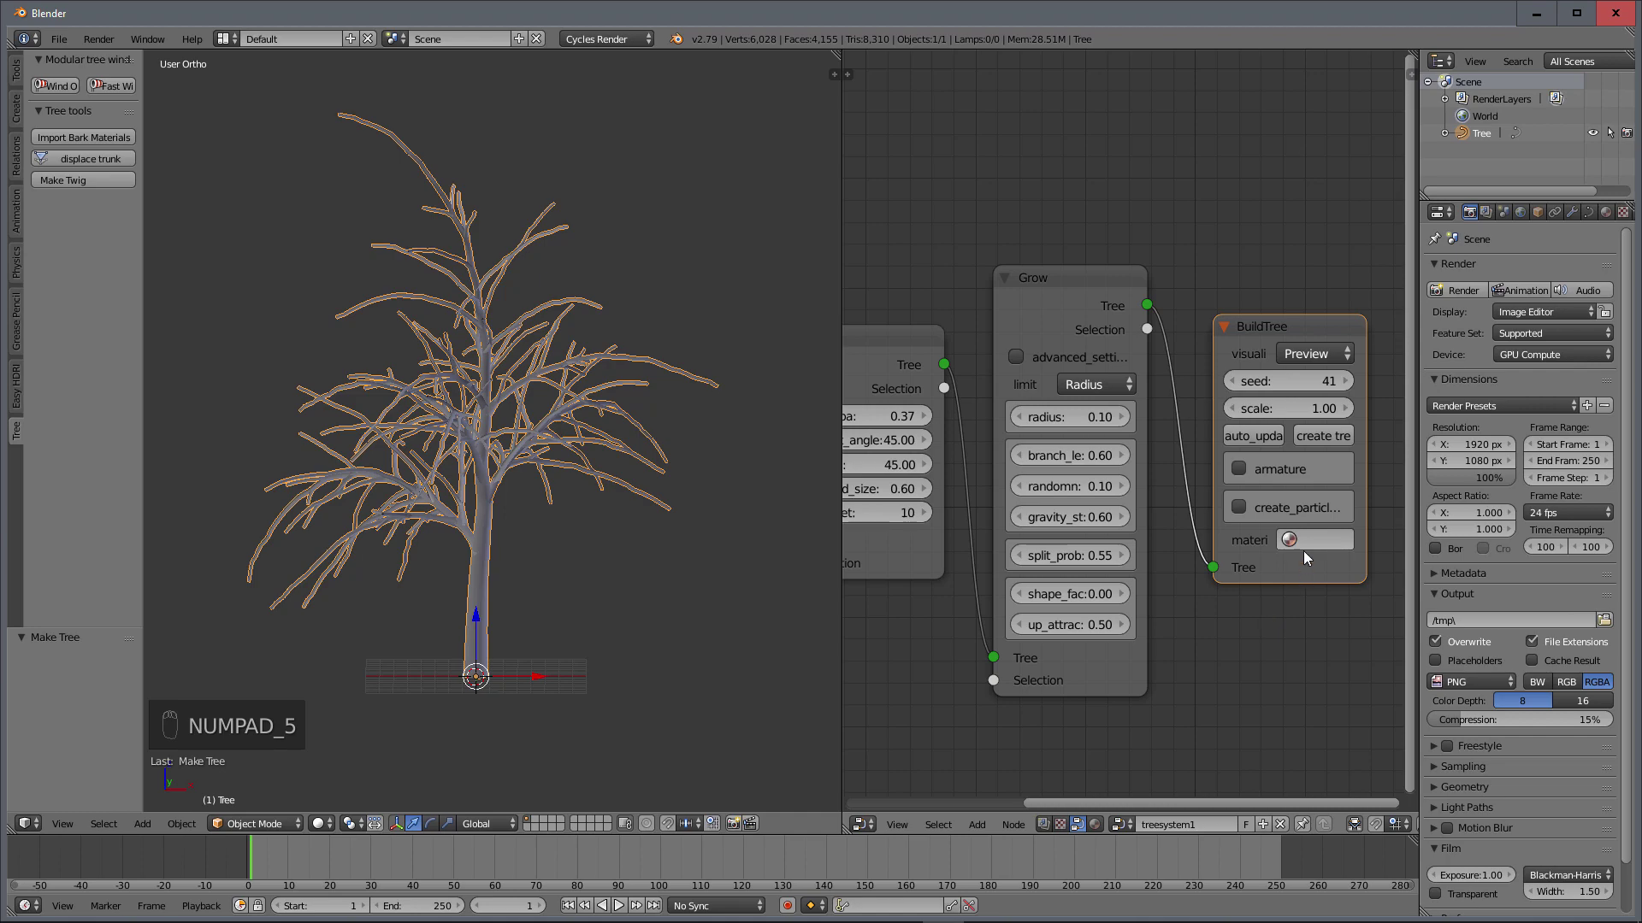
pyautogui.click(1327, 438)
pyautogui.moveTo(714, 520); pyautogui.dragTo(535, 524, button='middle')
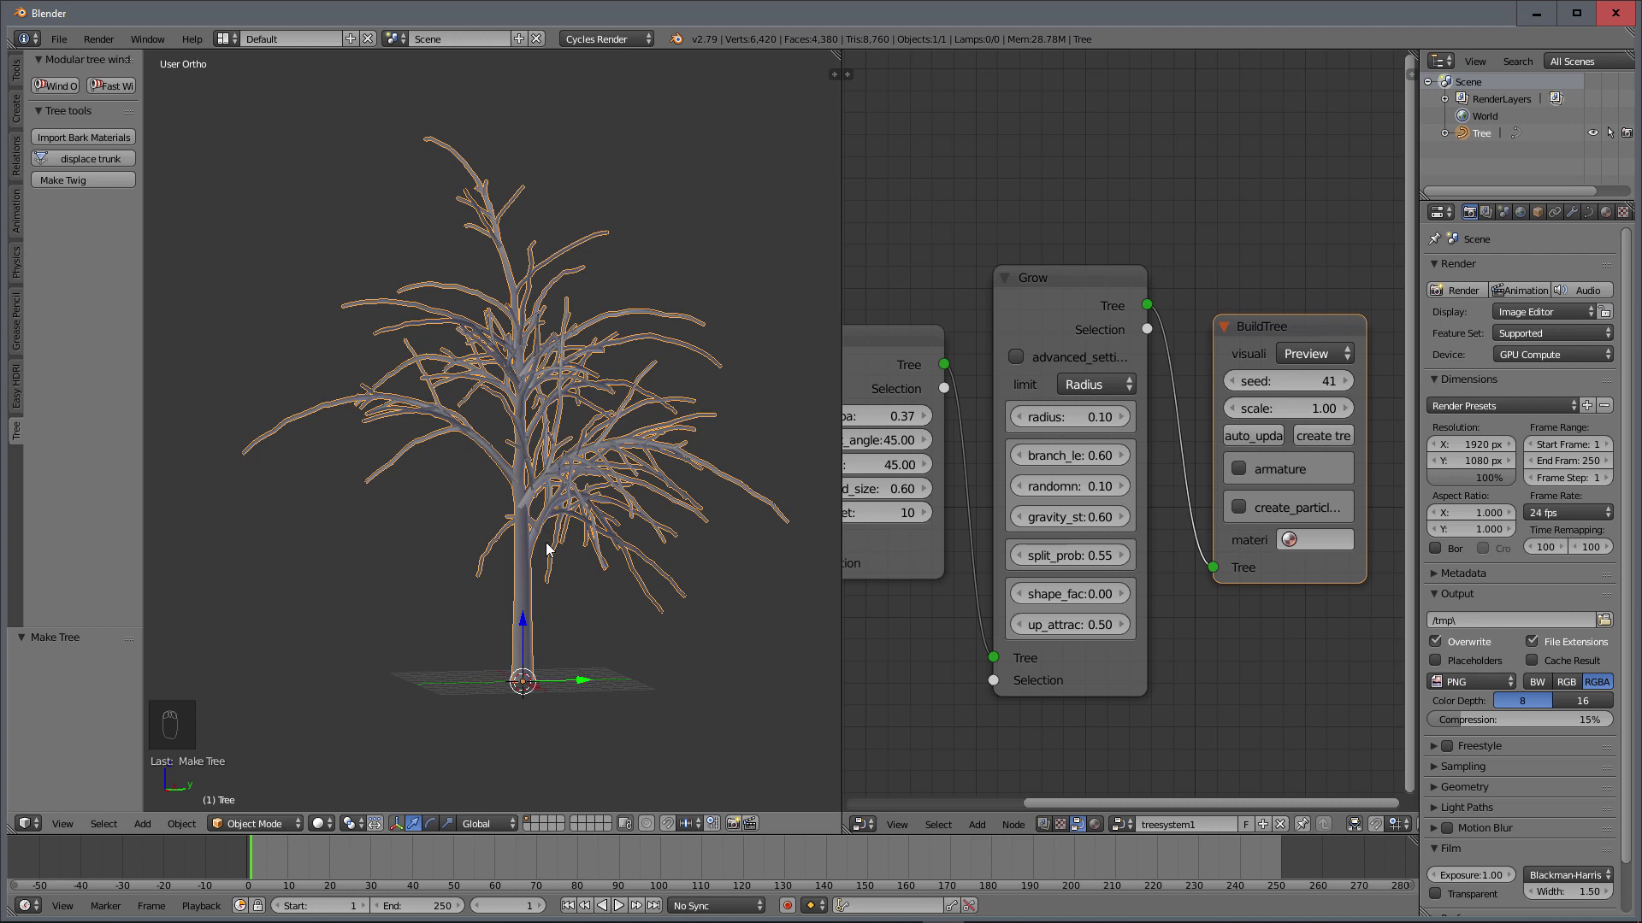
# Step: Switch the BuildTree node's visualisation to Final, create the tree at resolution level 1 and inspect the mesh
pyautogui.click(1314, 353)
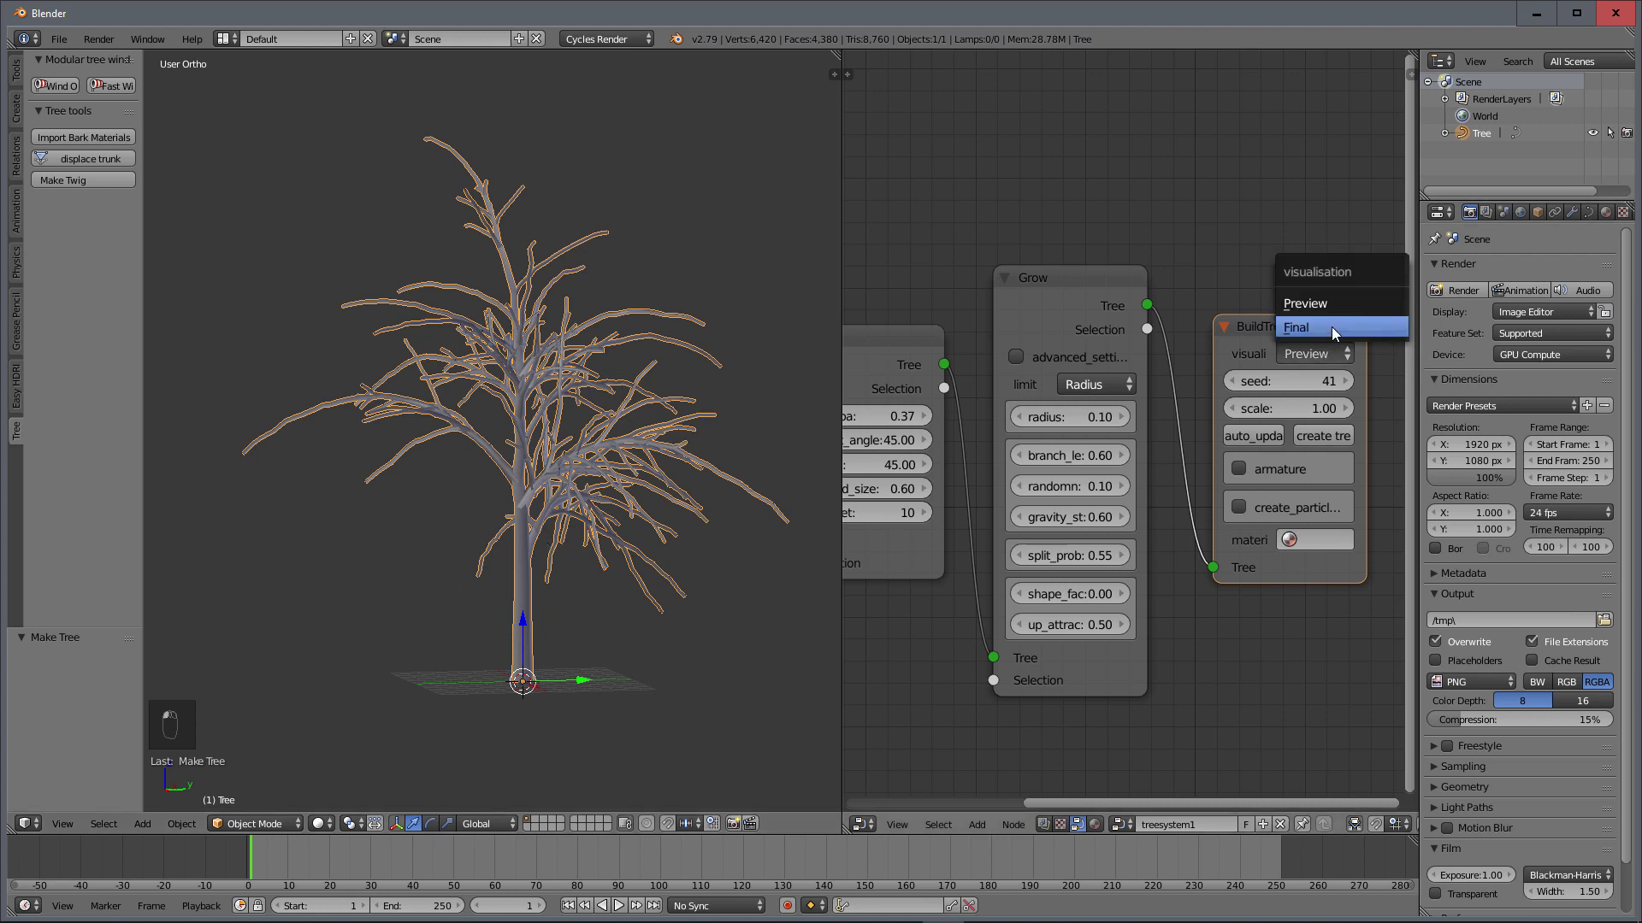
pyautogui.click(1331, 329)
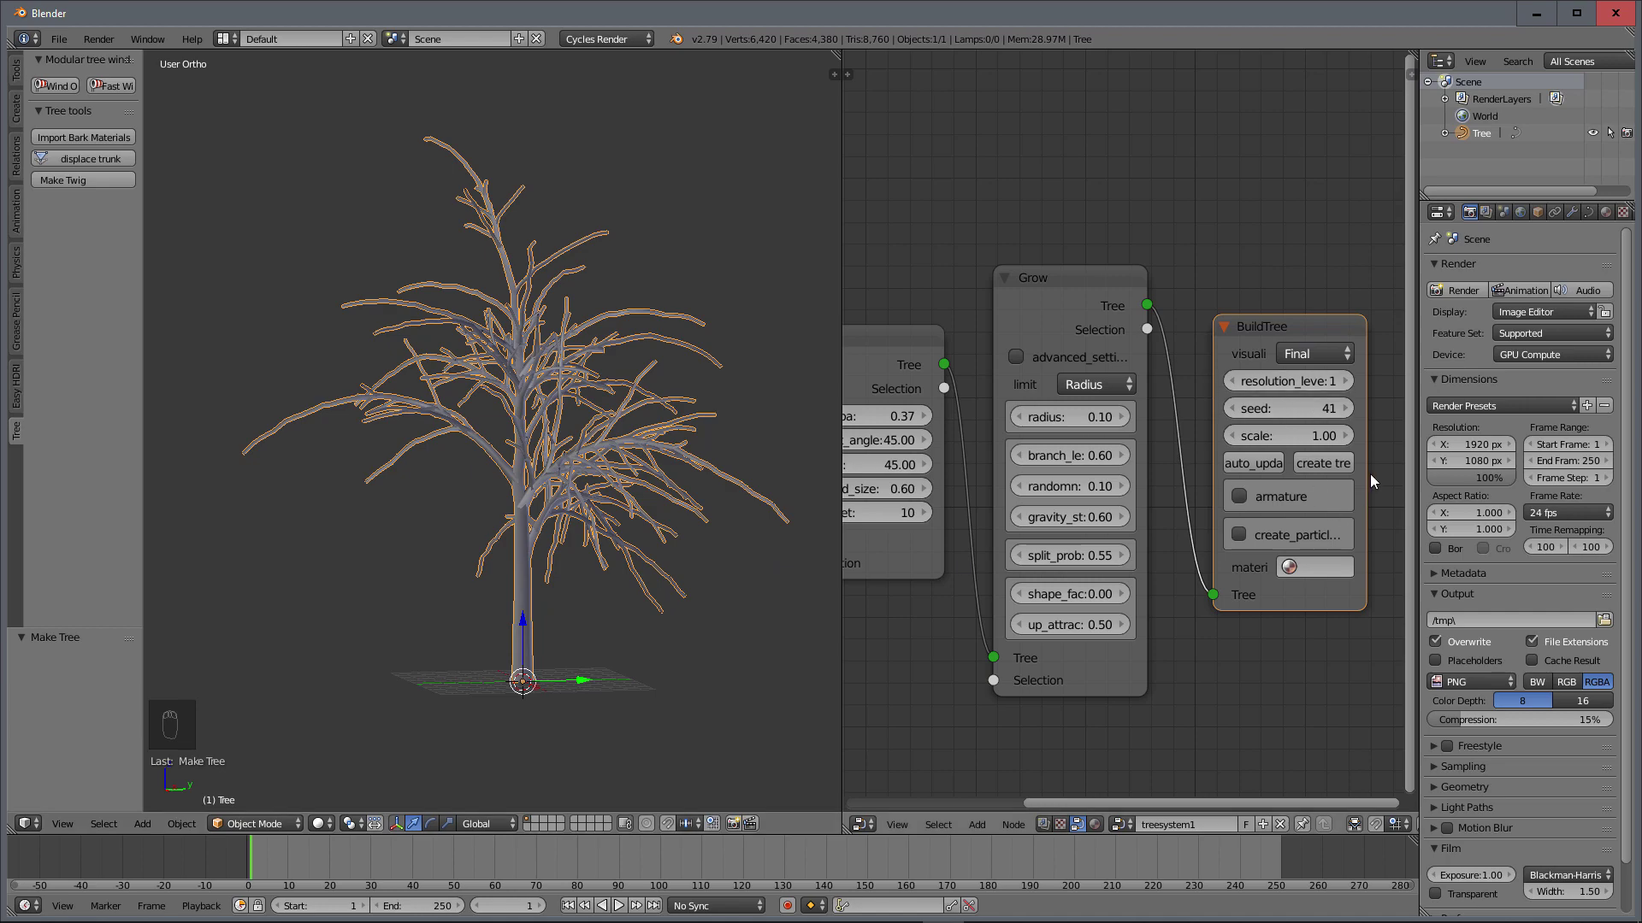
pyautogui.click(1323, 464)
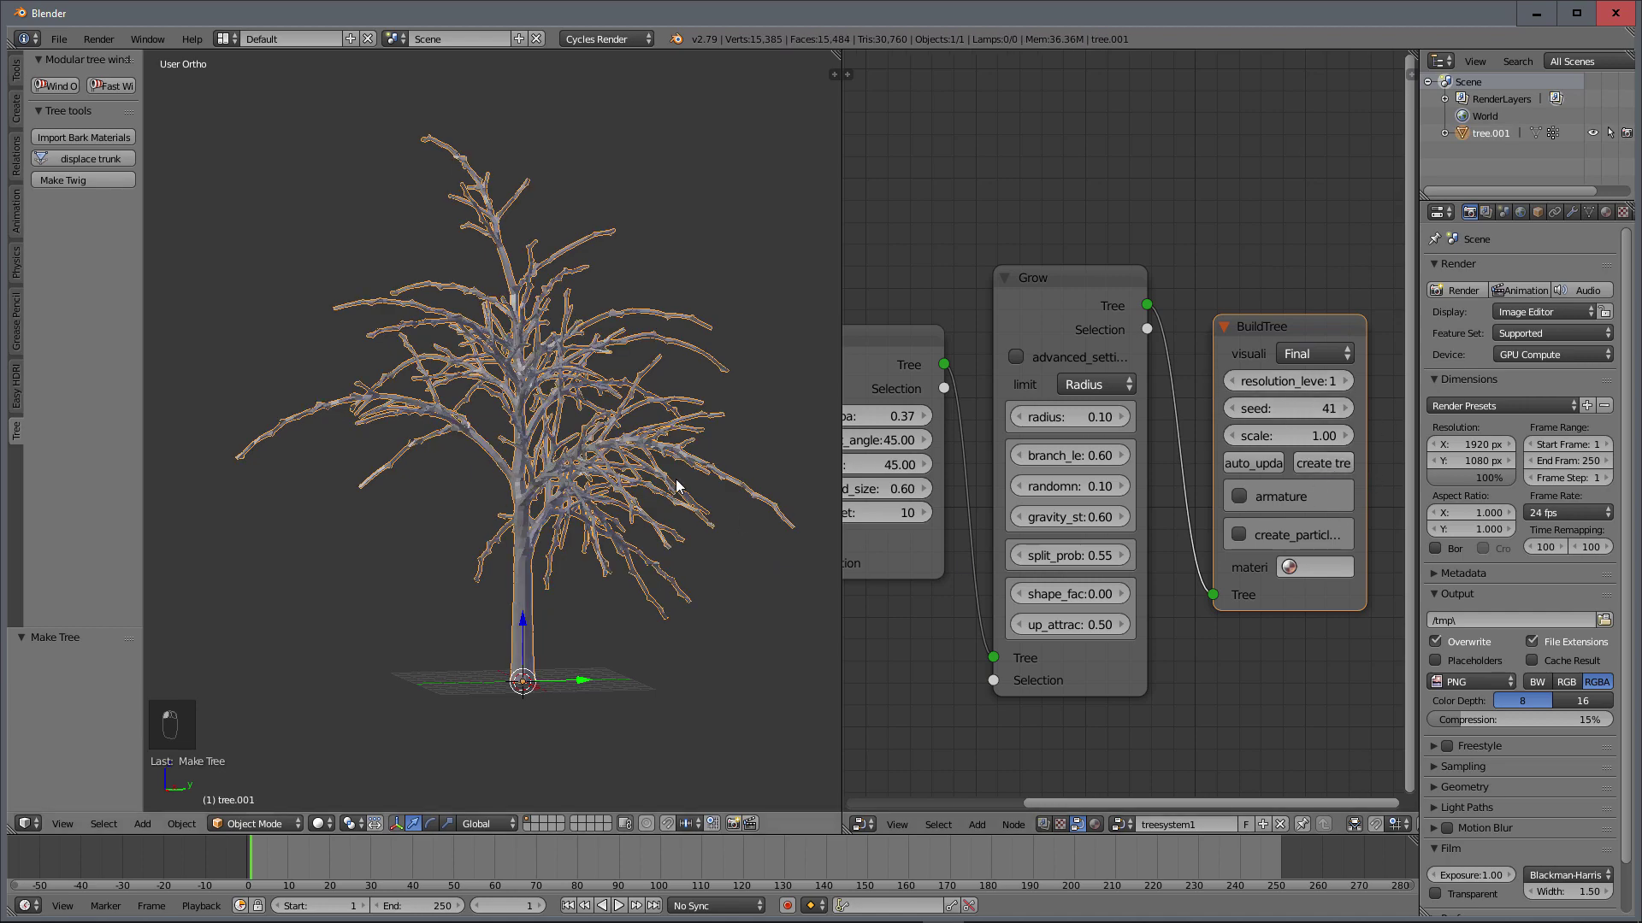
pyautogui.moveTo(678, 476); pyautogui.dragTo(618, 500, button='middle')
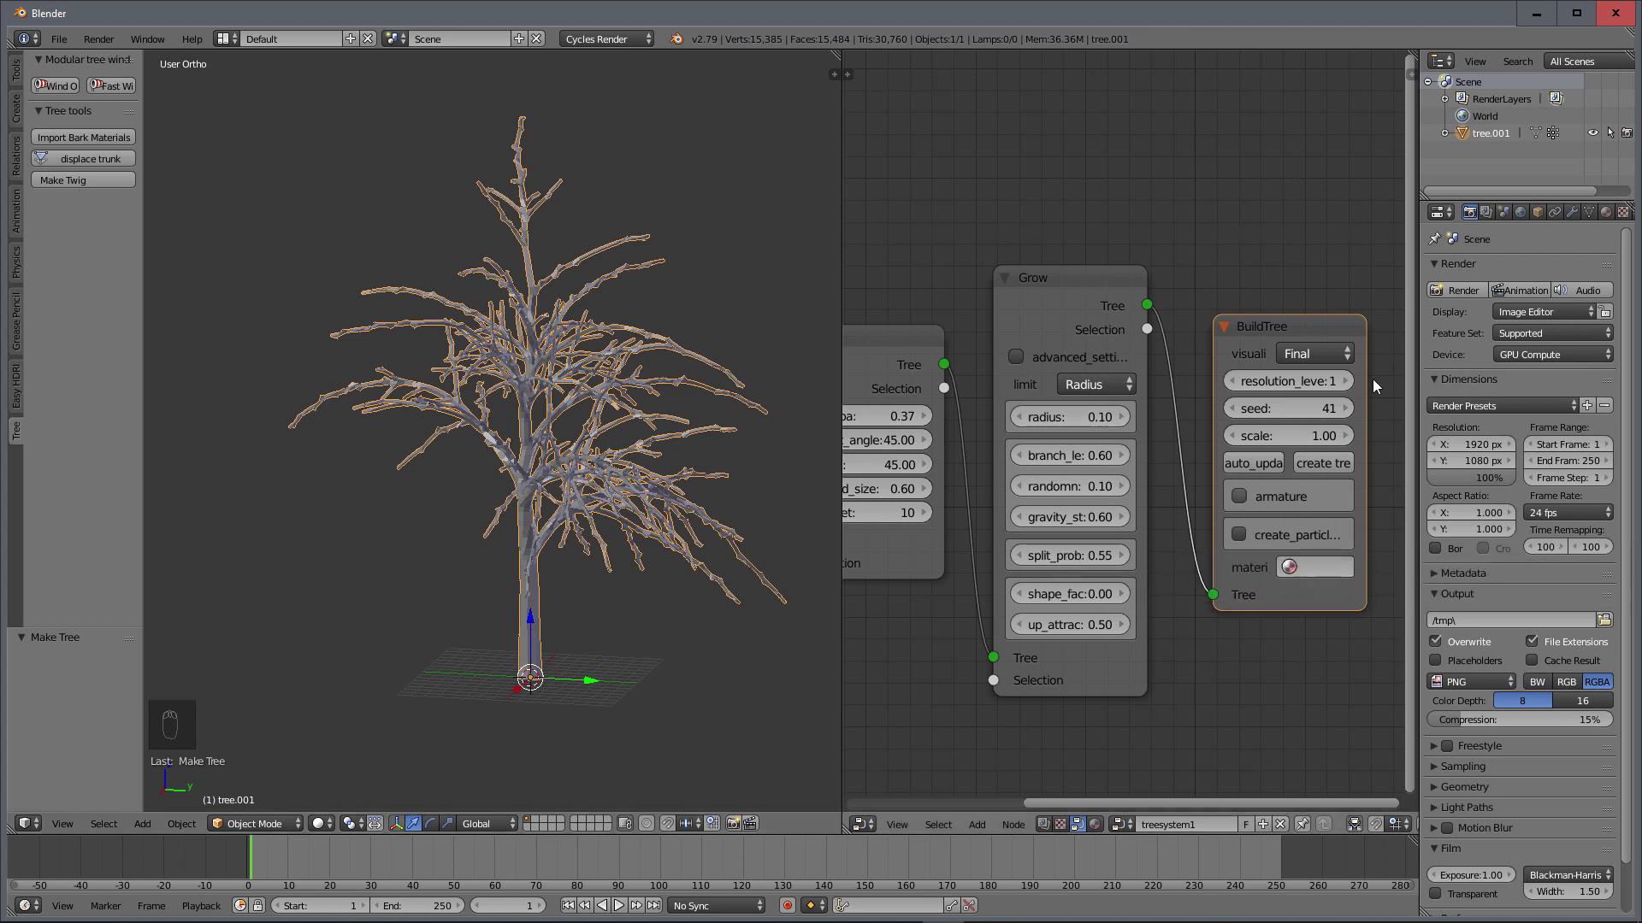
# Step: Enable the BuildTree node's particle system option, regenerate the tree with its leaves emitter and select the tree mesh
pyautogui.click(1239, 535)
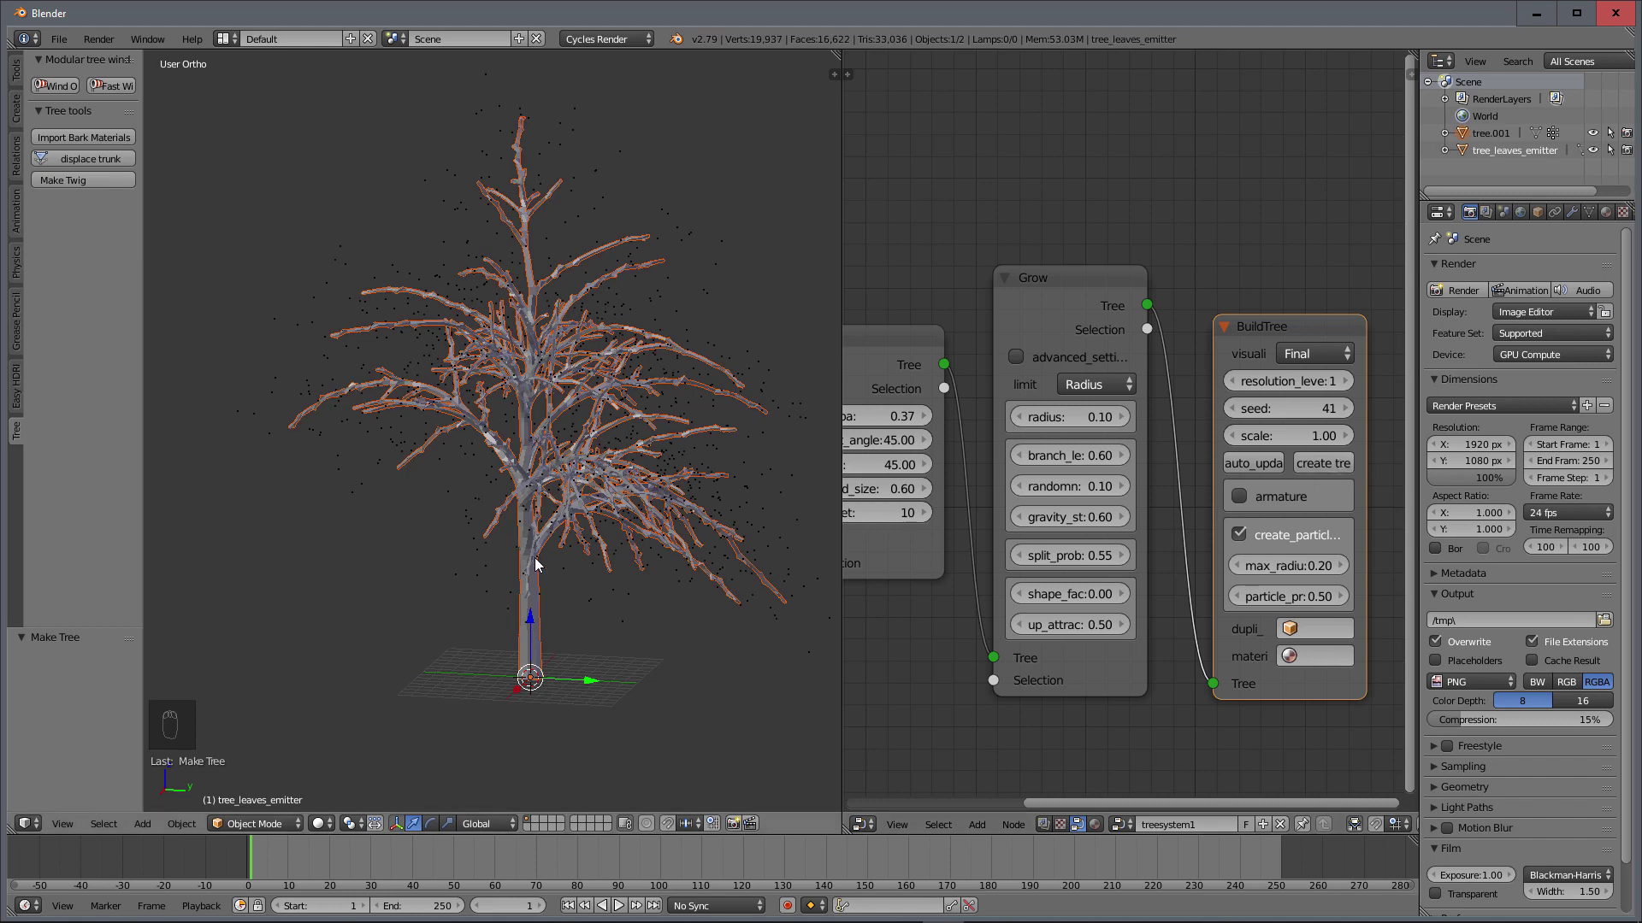
pyautogui.rightClick(600, 486)
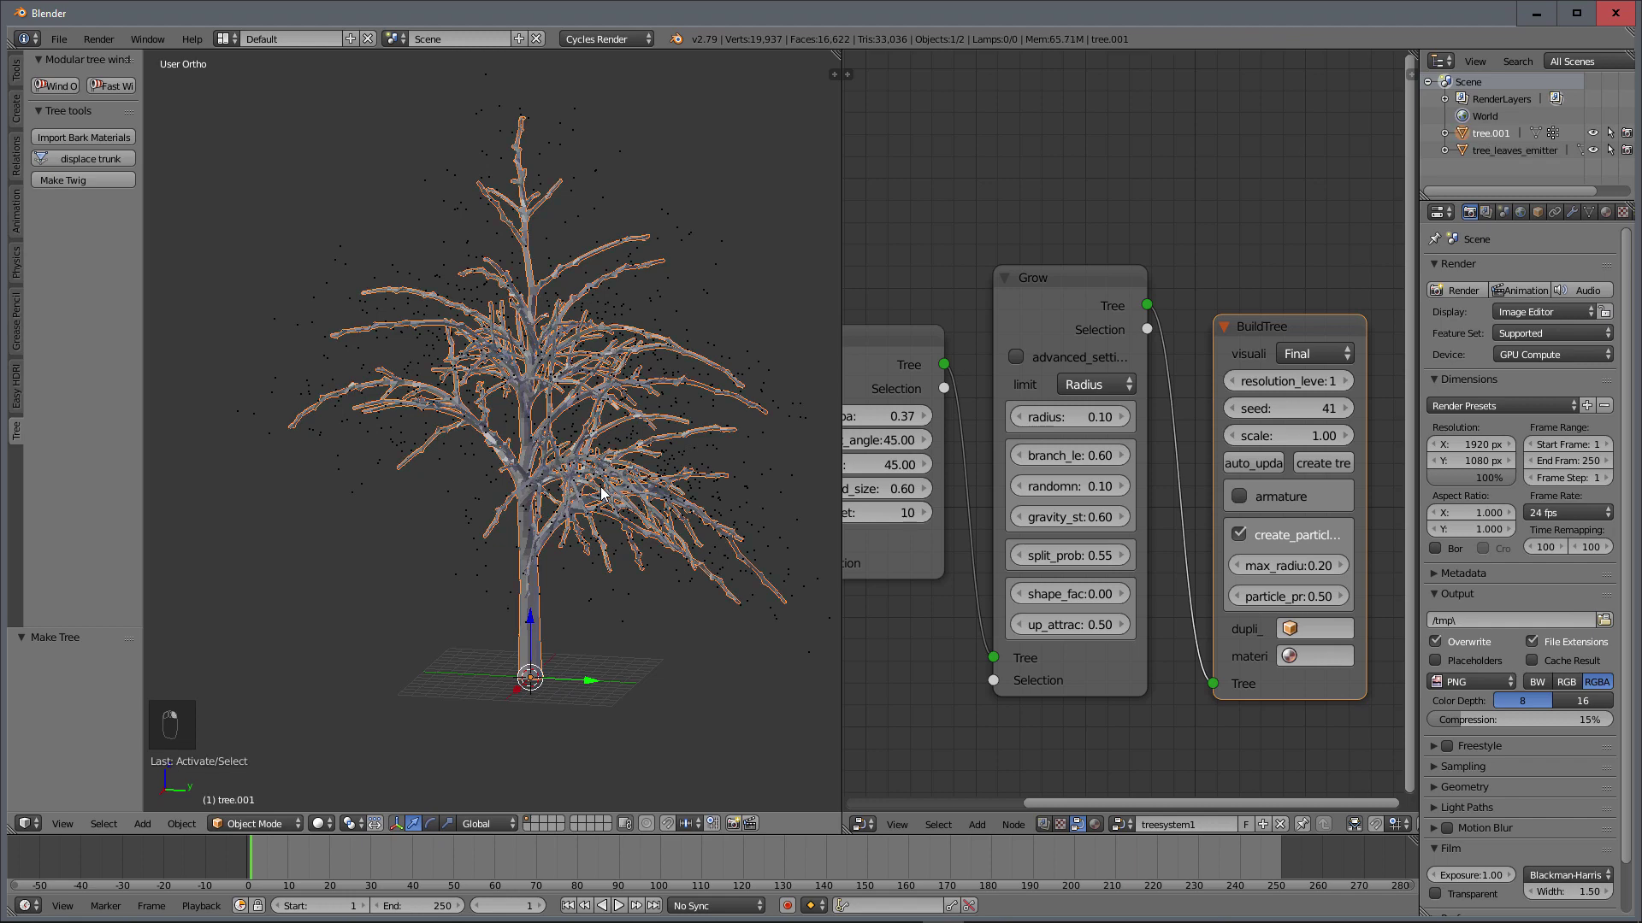
# Step: Select the leaves emitter, examine its leaf faces around the branches up close, and reselect the tree mesh
pyautogui.rightClick(596, 473)
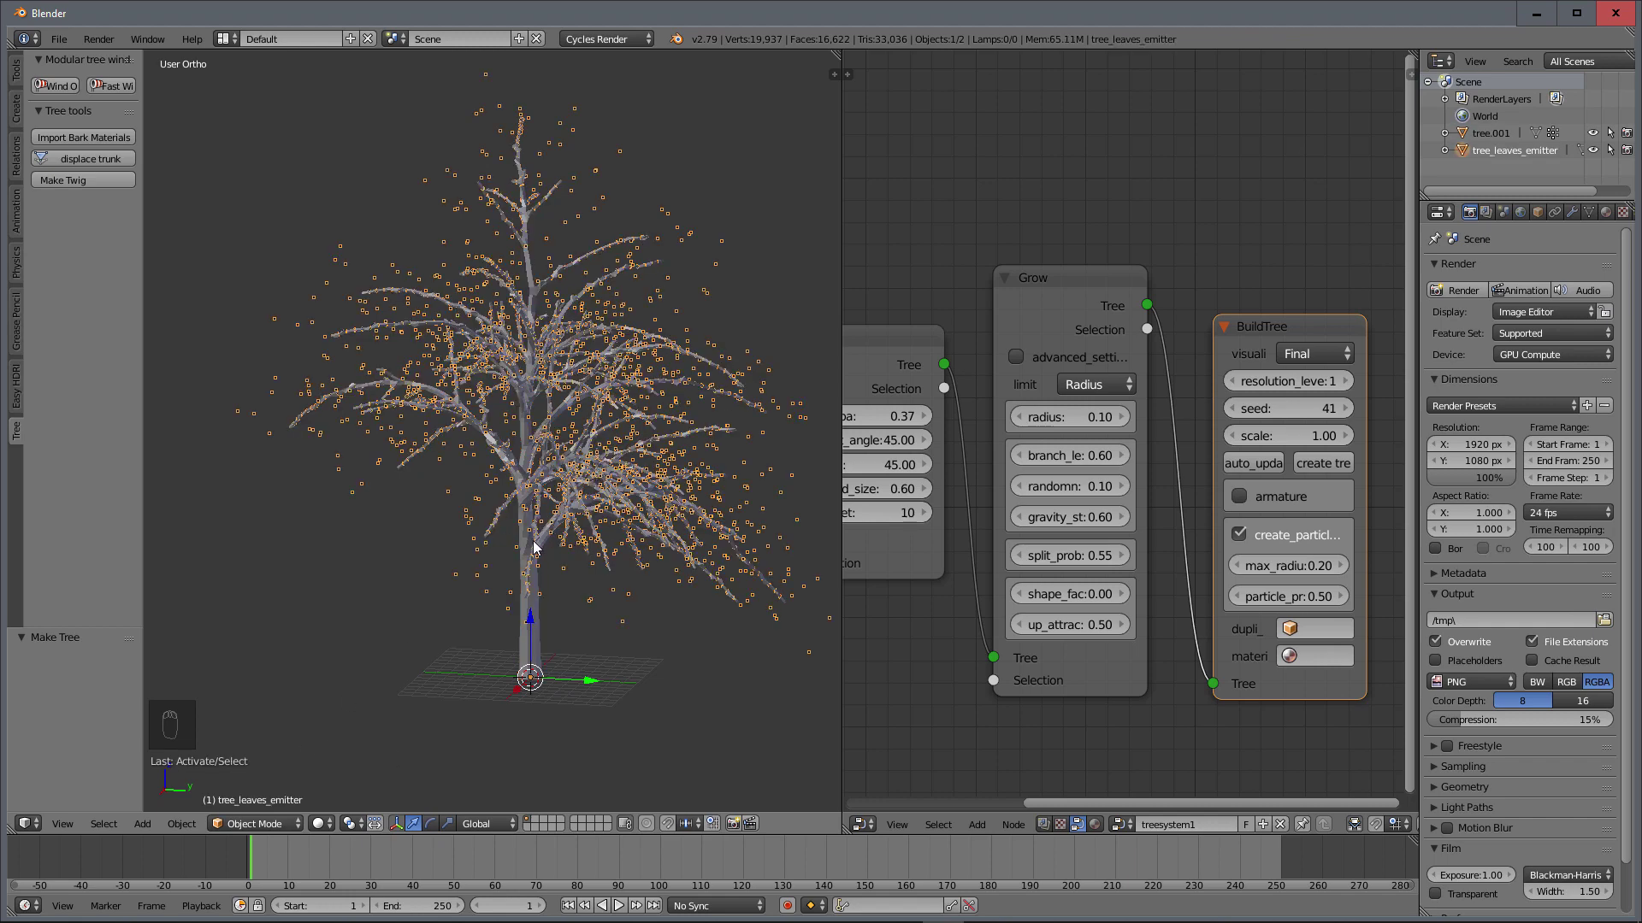
pyautogui.scroll(6, 534, 547)
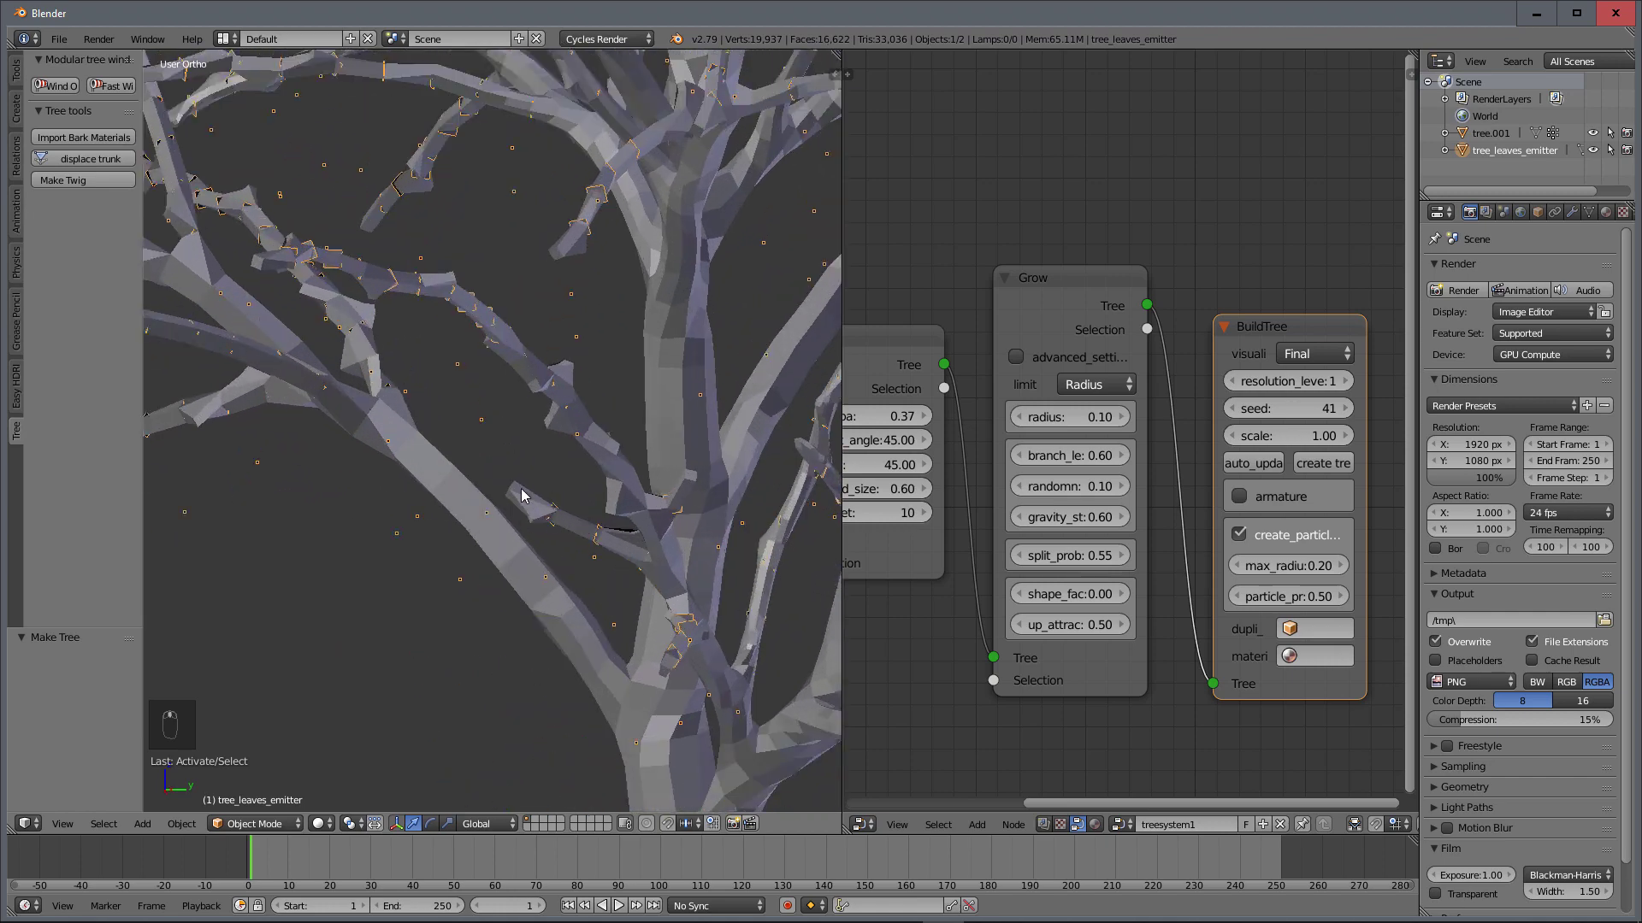
pyautogui.moveTo(555, 509); pyautogui.dragTo(699, 529, button='middle')
pyautogui.scroll(-5, 596, 484)
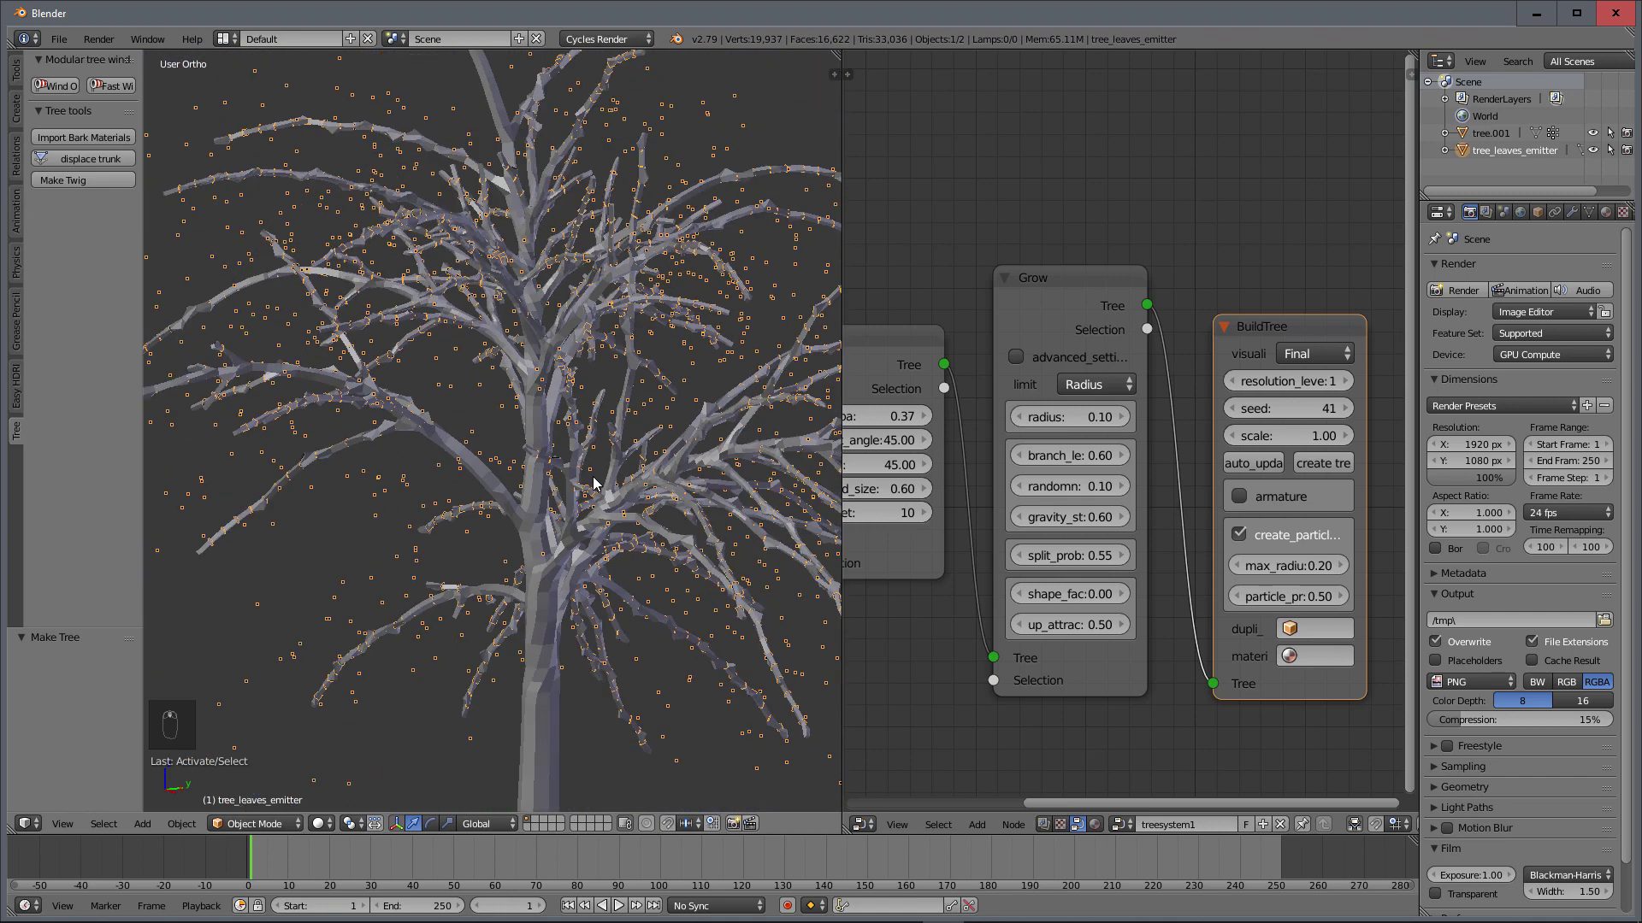
pyautogui.scroll(-2, 583, 523)
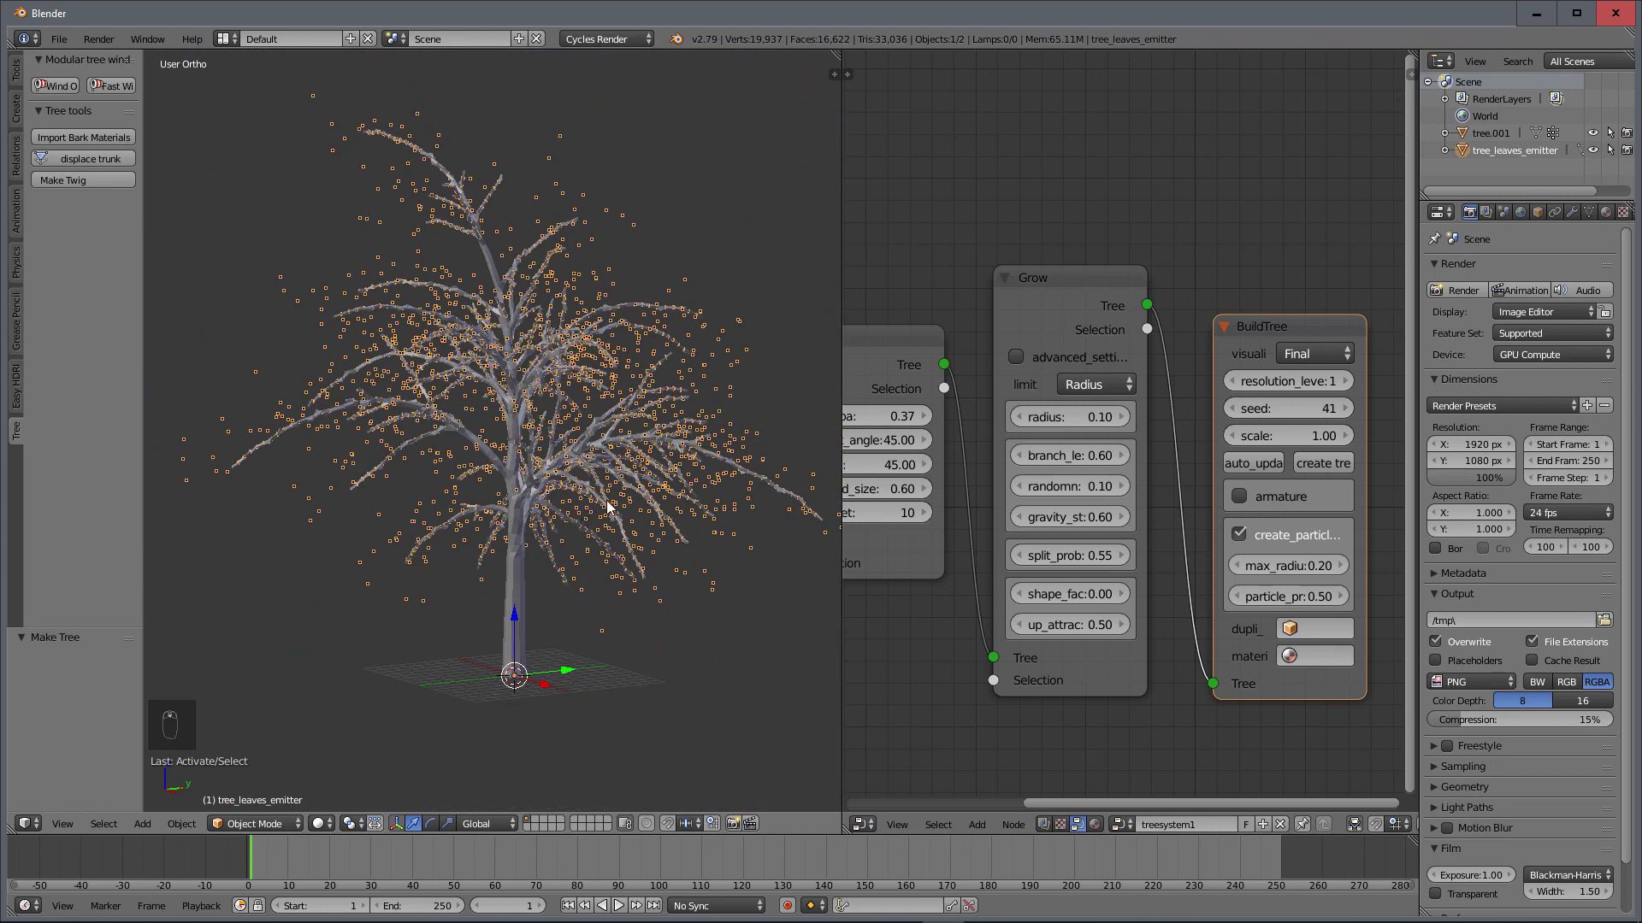
pyautogui.moveTo(605, 501)
pyautogui.mouseDown(button='middle')
pyautogui.moveTo(669, 502)
pyautogui.moveTo(595, 516)
pyautogui.mouseUp(button='middle')
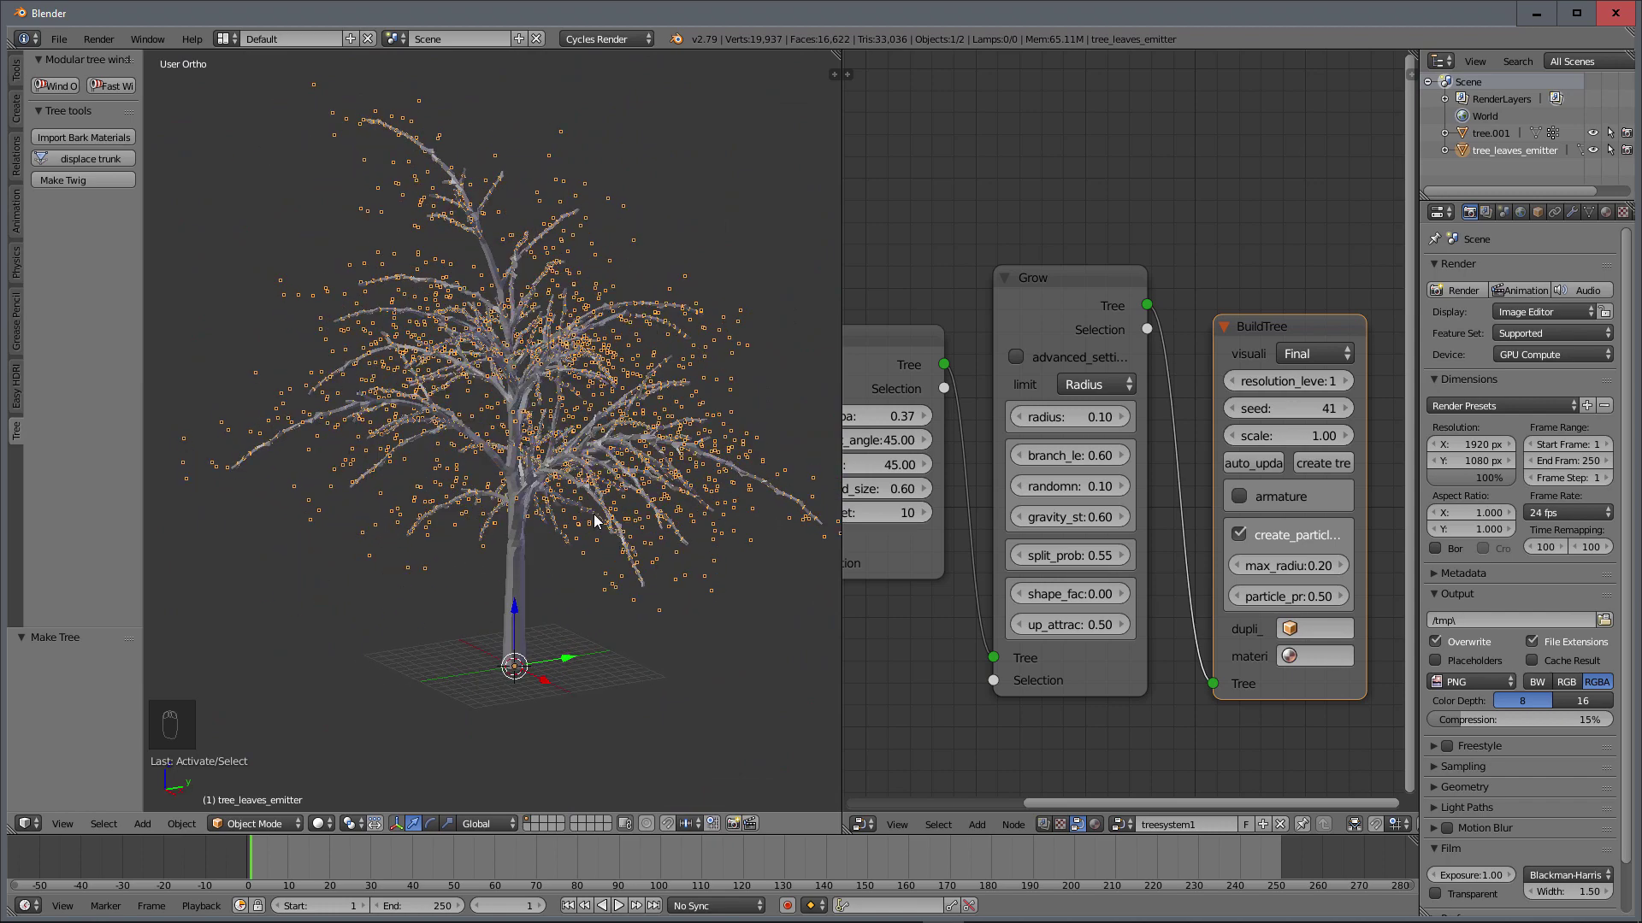
pyautogui.rightClick(520, 581)
pyautogui.moveTo(578, 507); pyautogui.dragTo(533, 489, button='middle')
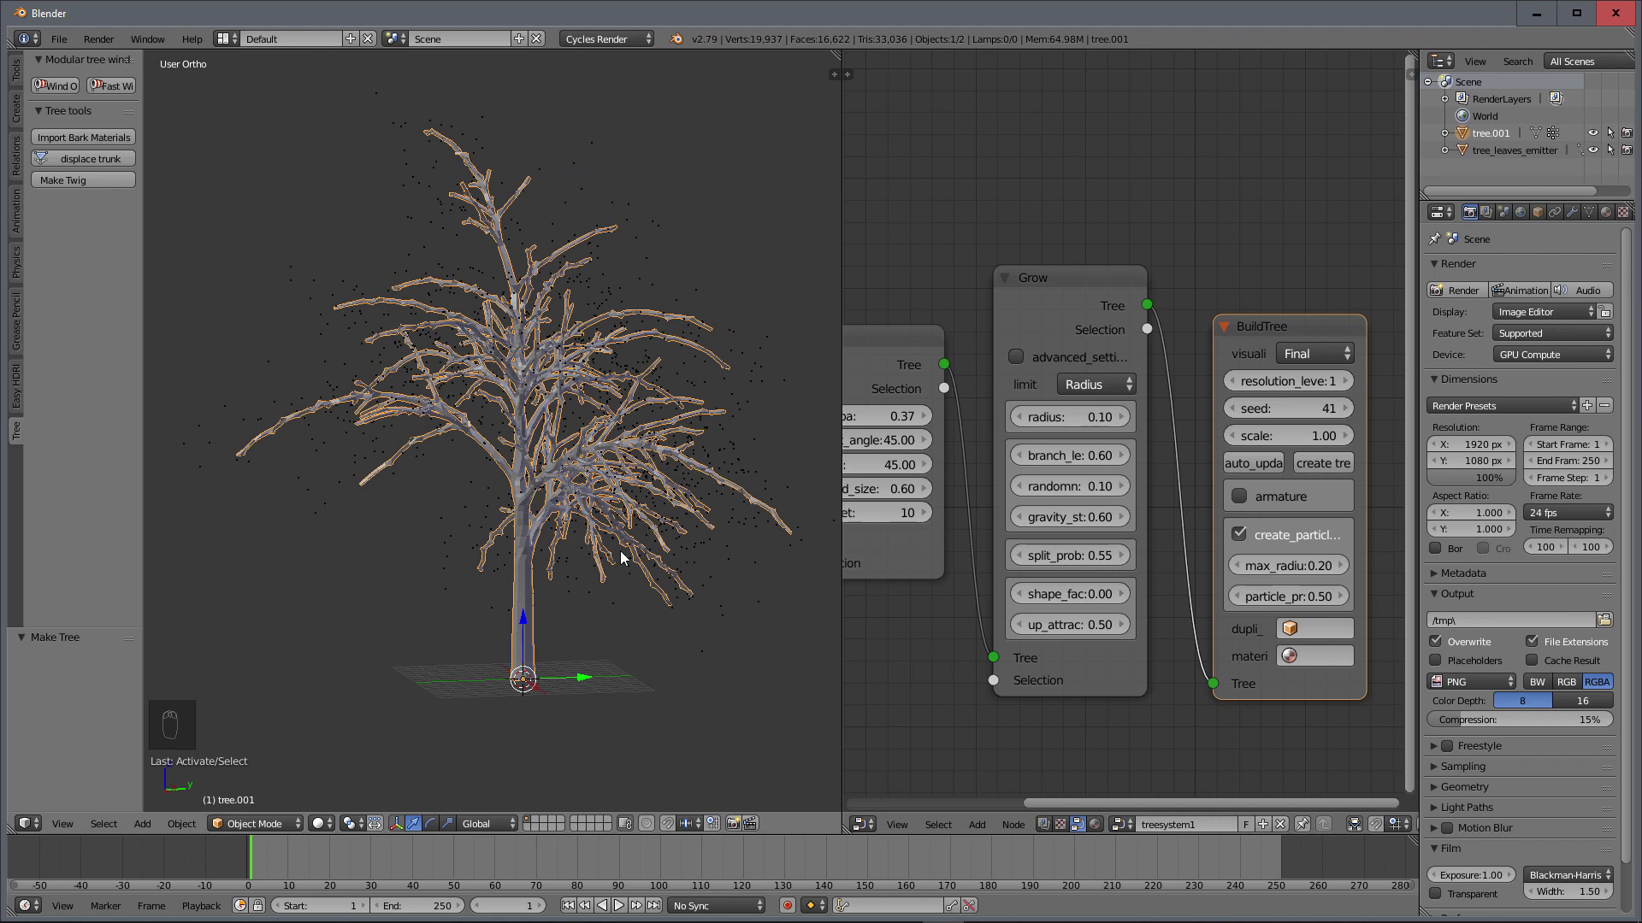
# Step: Move the leaves emitter to the second layer, check it there, and return to the first layer
pyautogui.rightClick(570, 505)
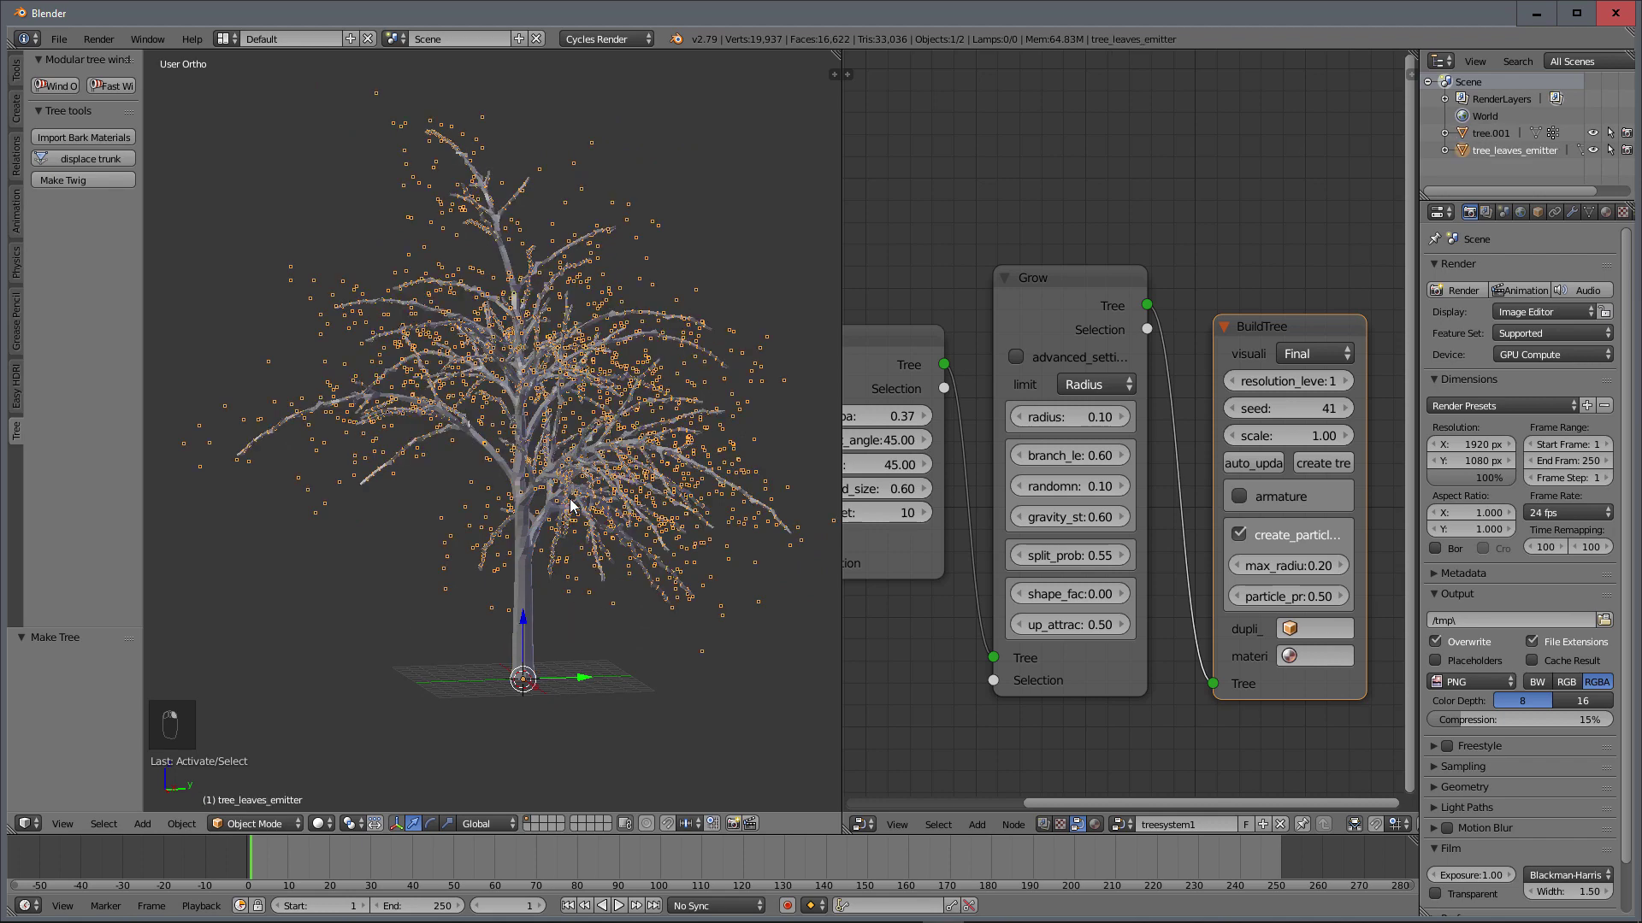
pyautogui.press('l')
pyautogui.press('m')
pyautogui.click(745, 537)
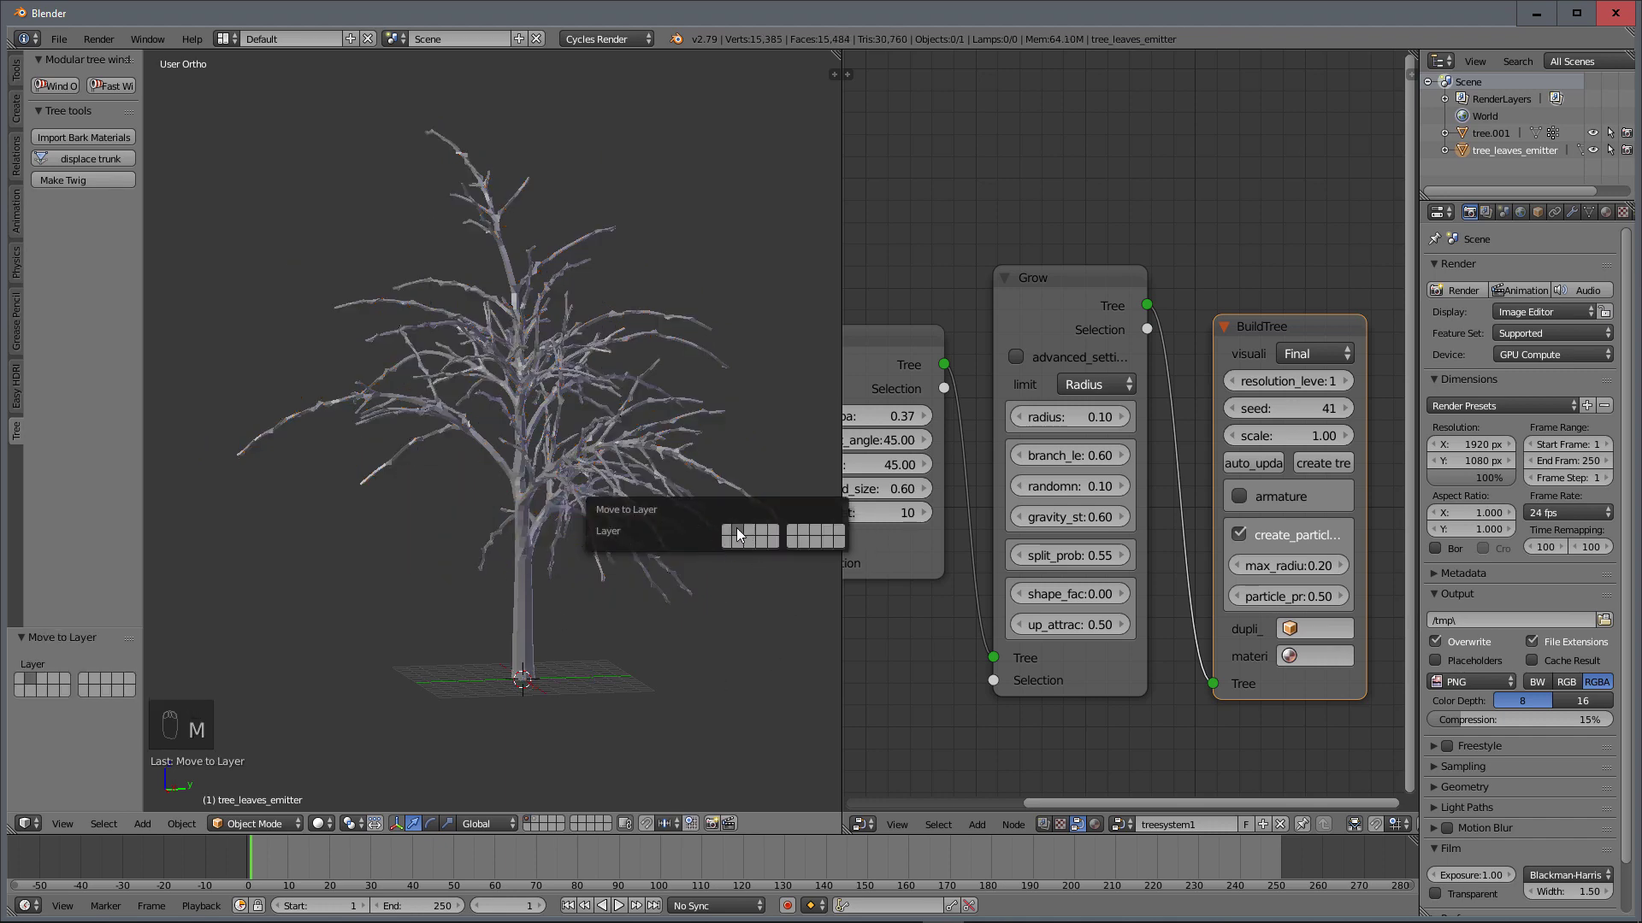
pyautogui.click(538, 819)
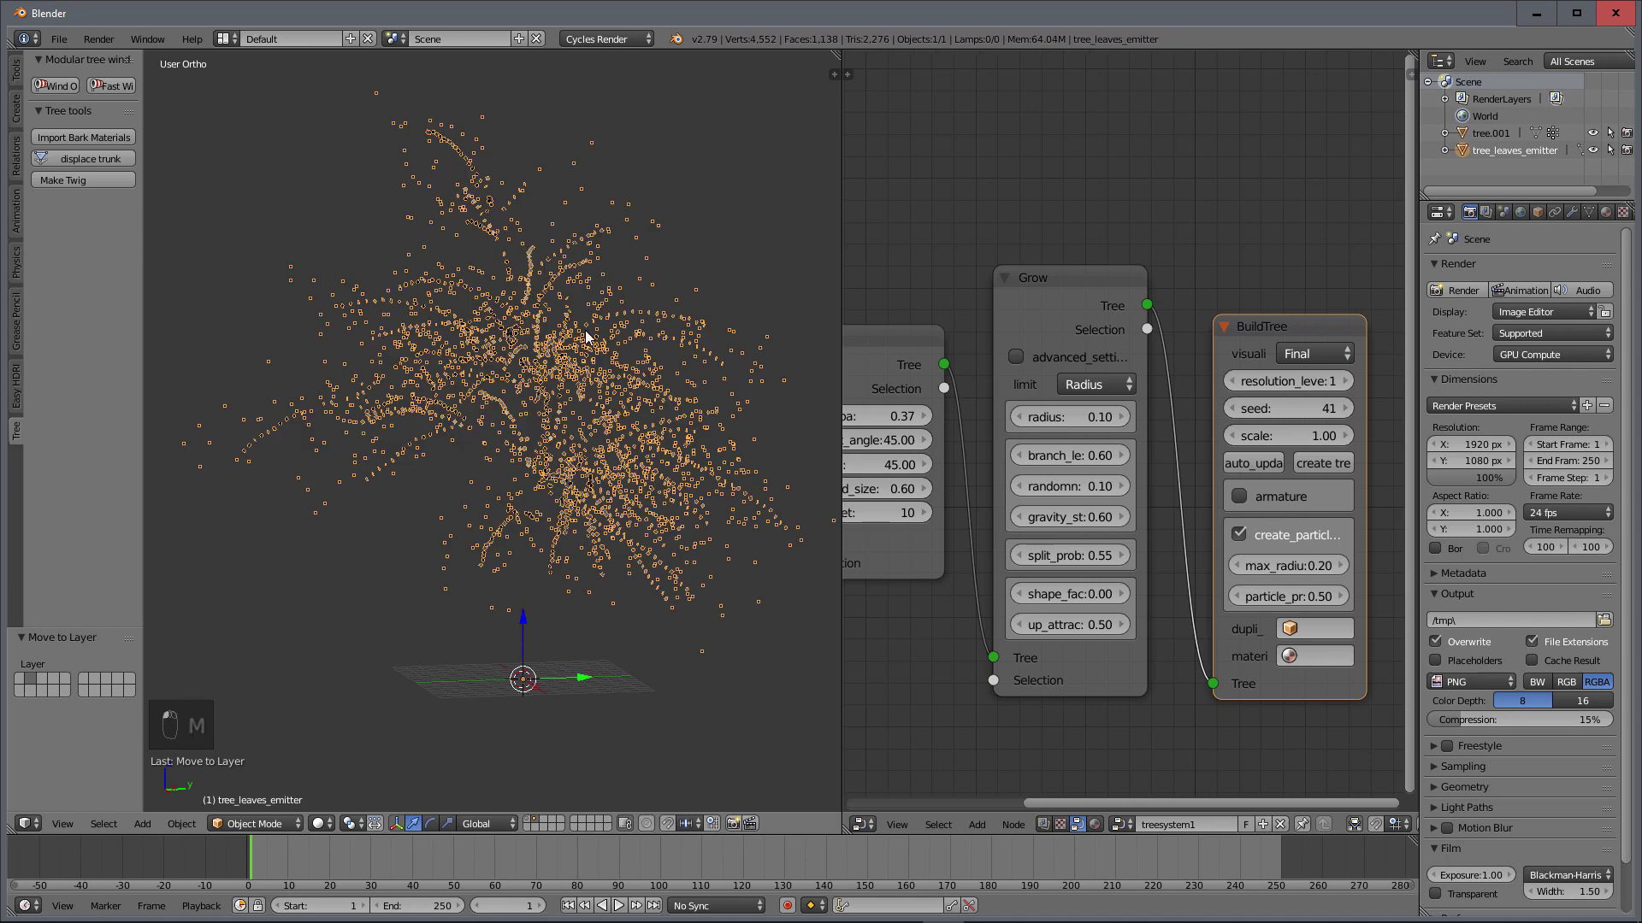
pyautogui.moveTo(545, 399)
pyautogui.mouseDown(button='middle')
pyautogui.moveTo(717, 408)
pyautogui.moveTo(566, 406)
pyautogui.mouseUp(button='middle')
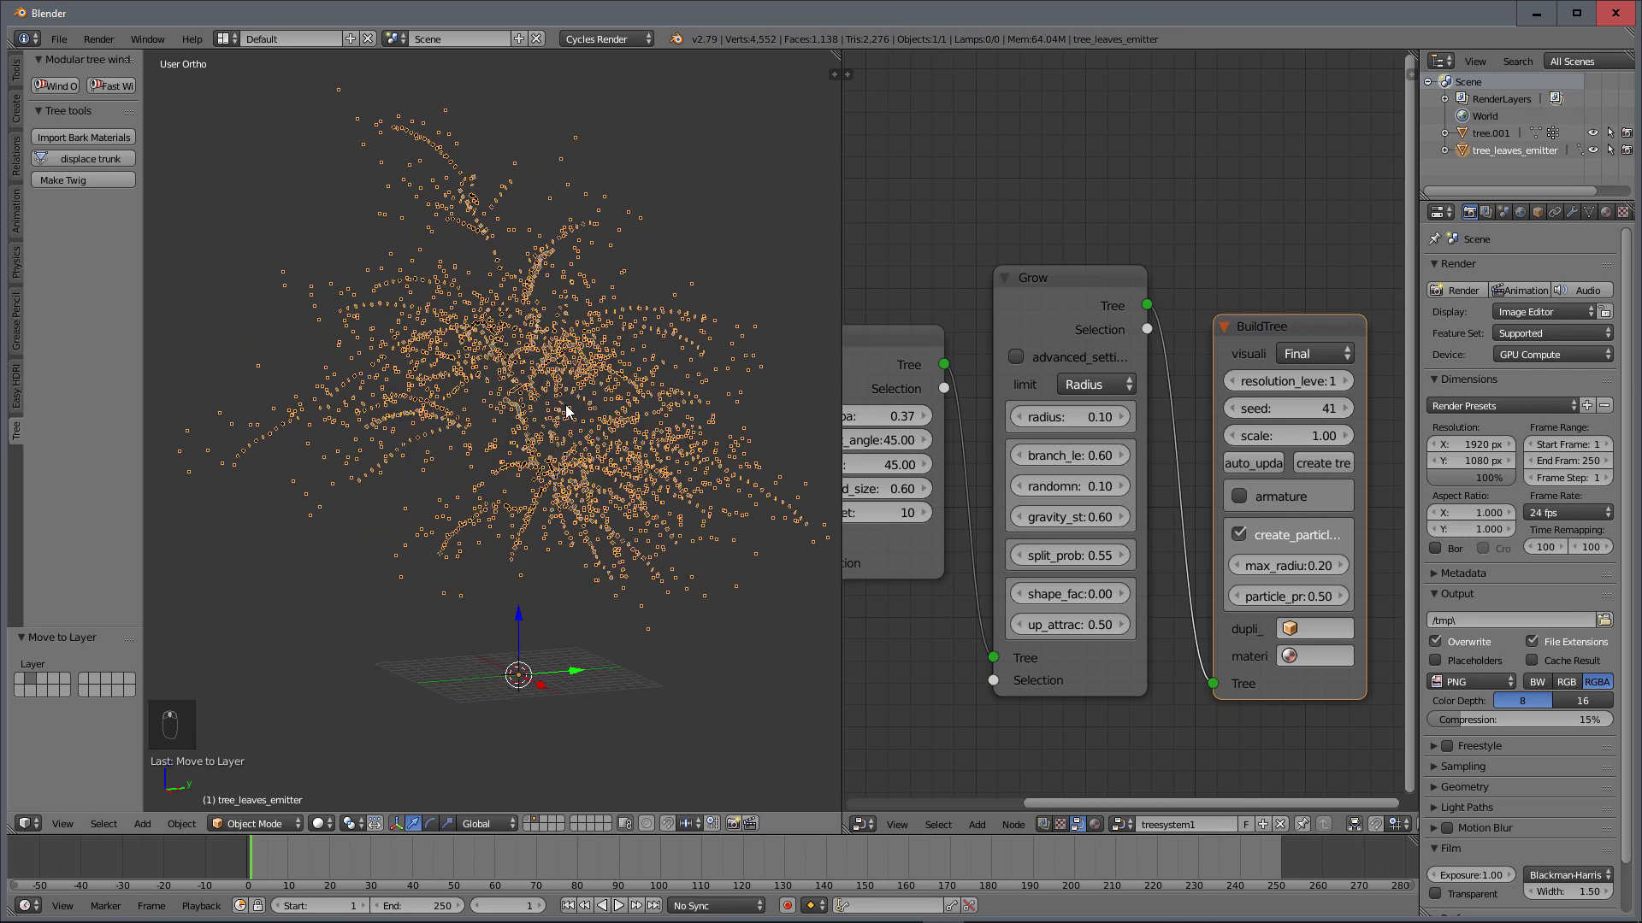
pyautogui.click(530, 823)
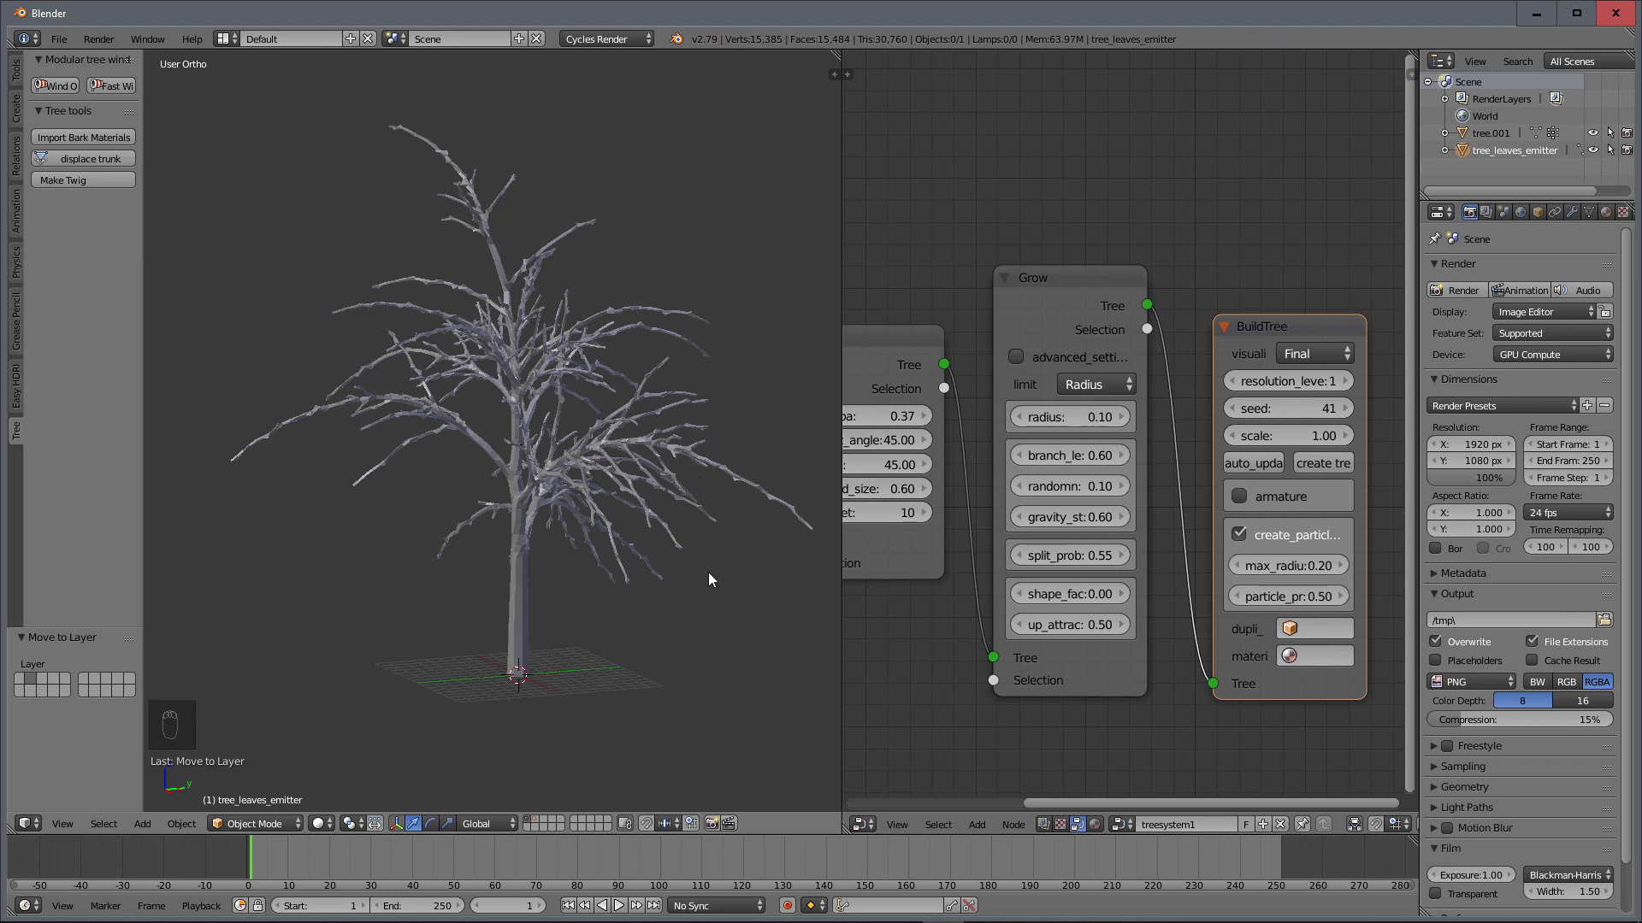
# Step: Import the Modular Tree bark materials and assign the birch material to the tree mesh
pyautogui.rightClick(521, 581)
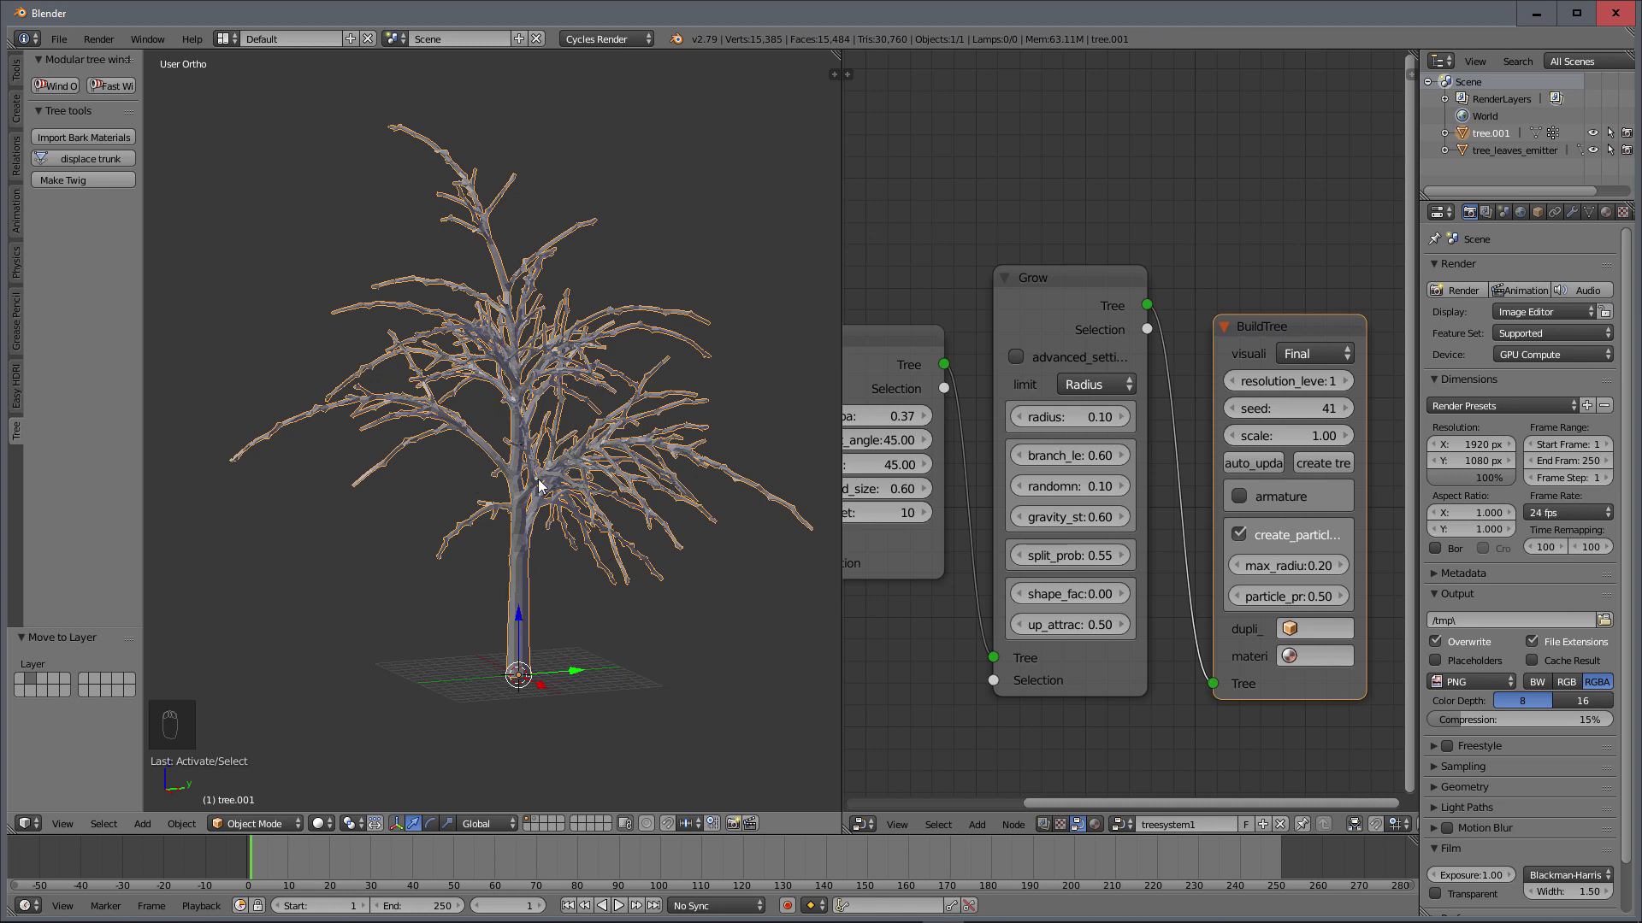
pyautogui.click(101, 140)
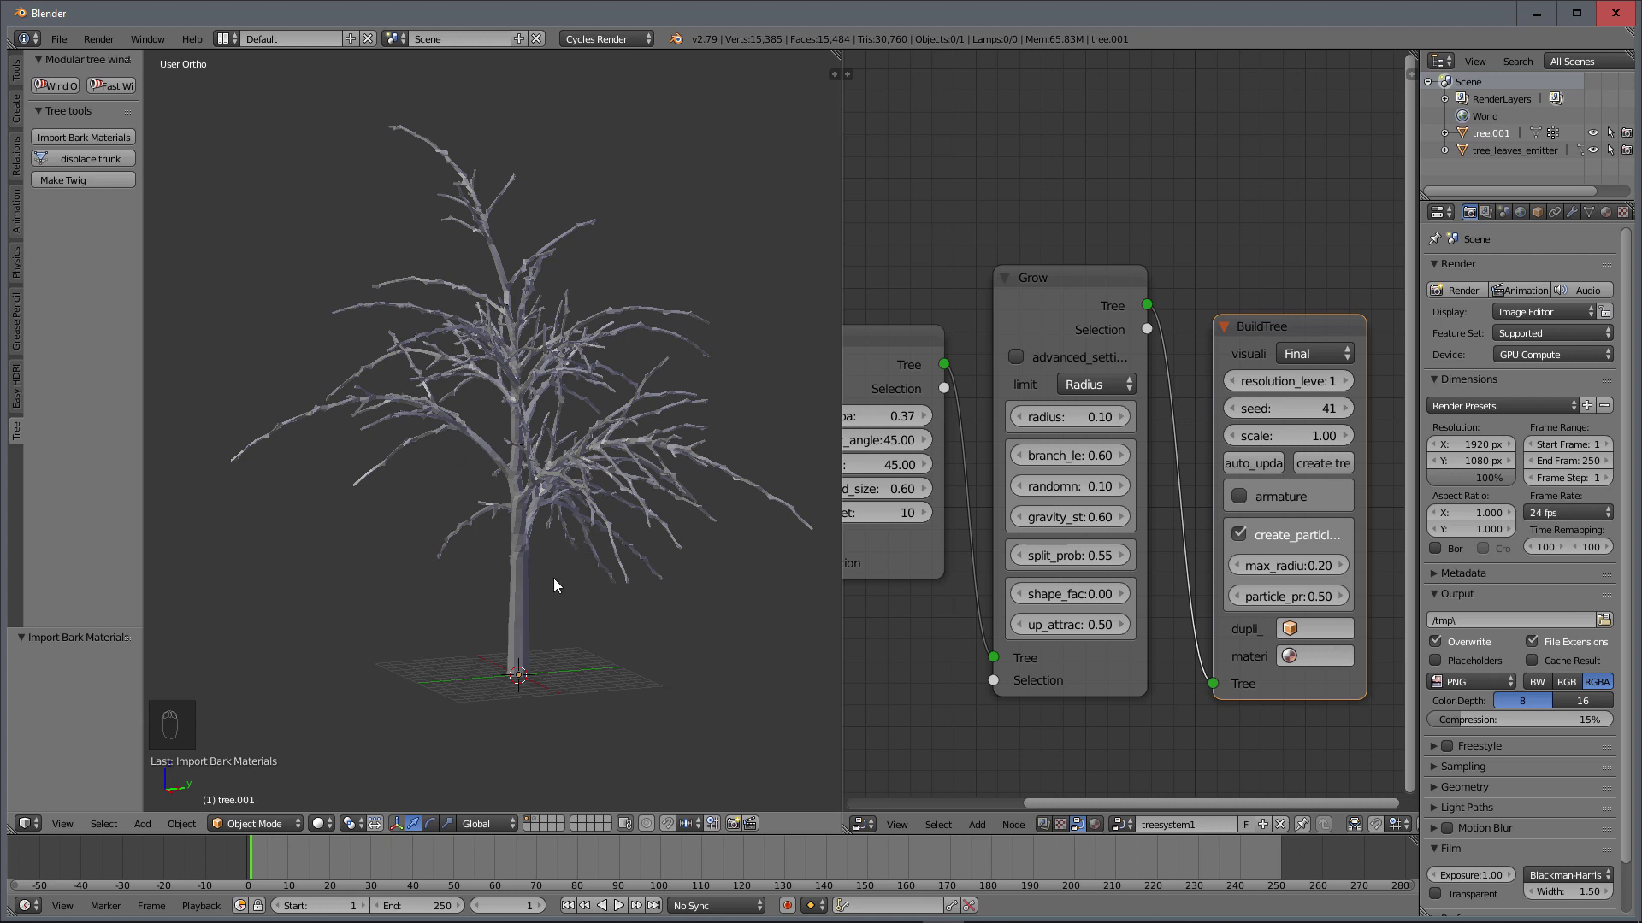
pyautogui.click(1606, 213)
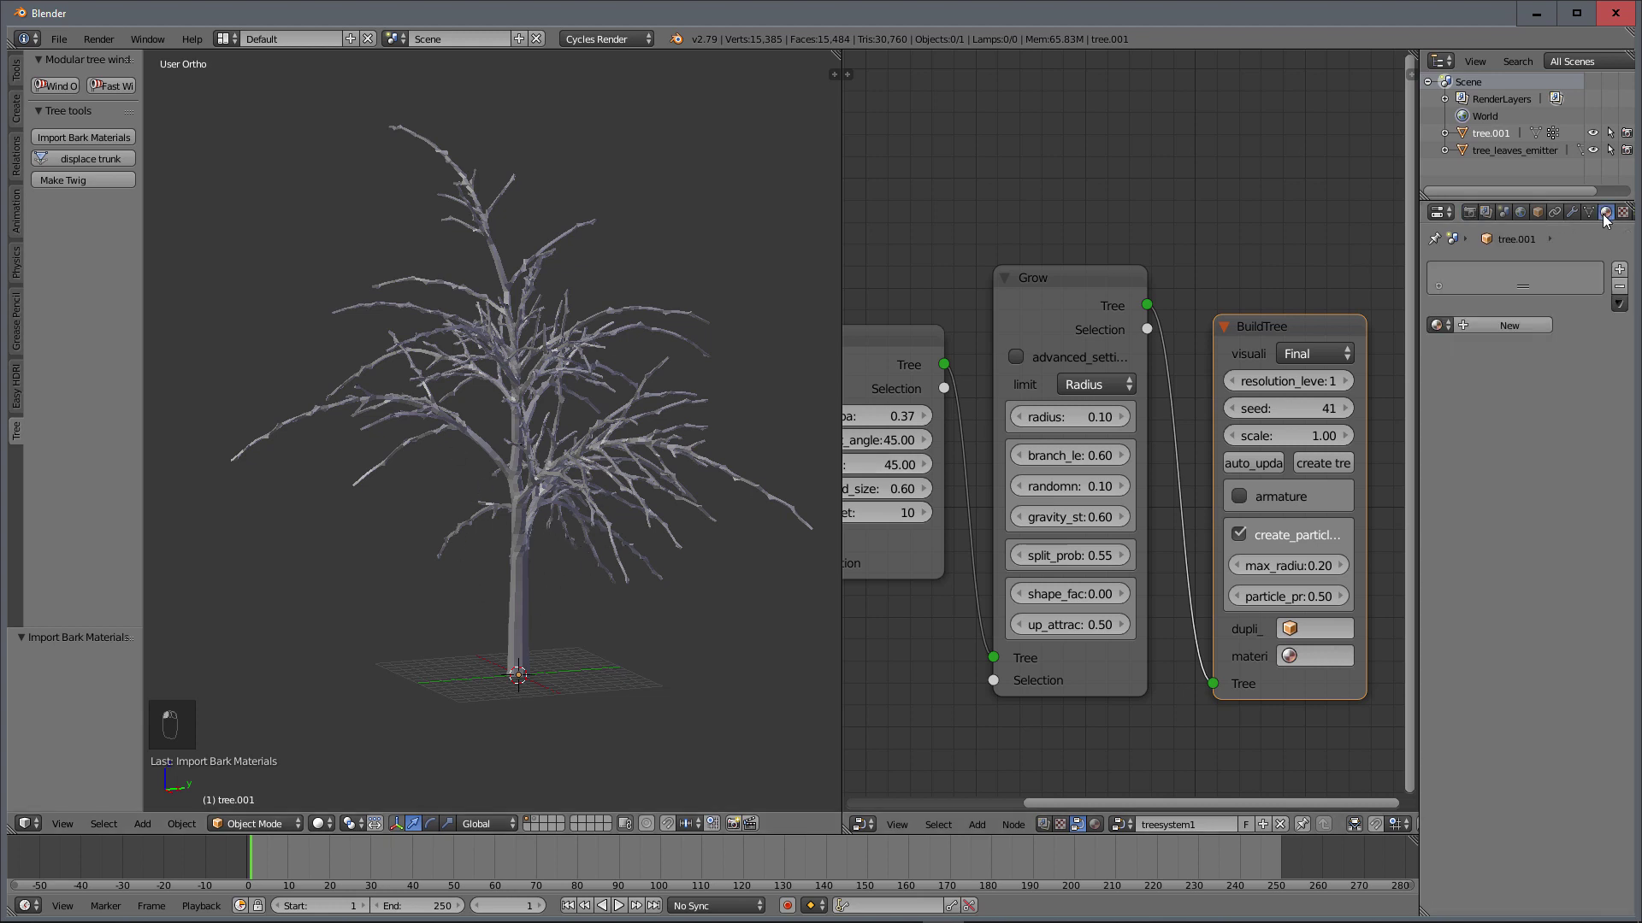
pyautogui.click(1437, 325)
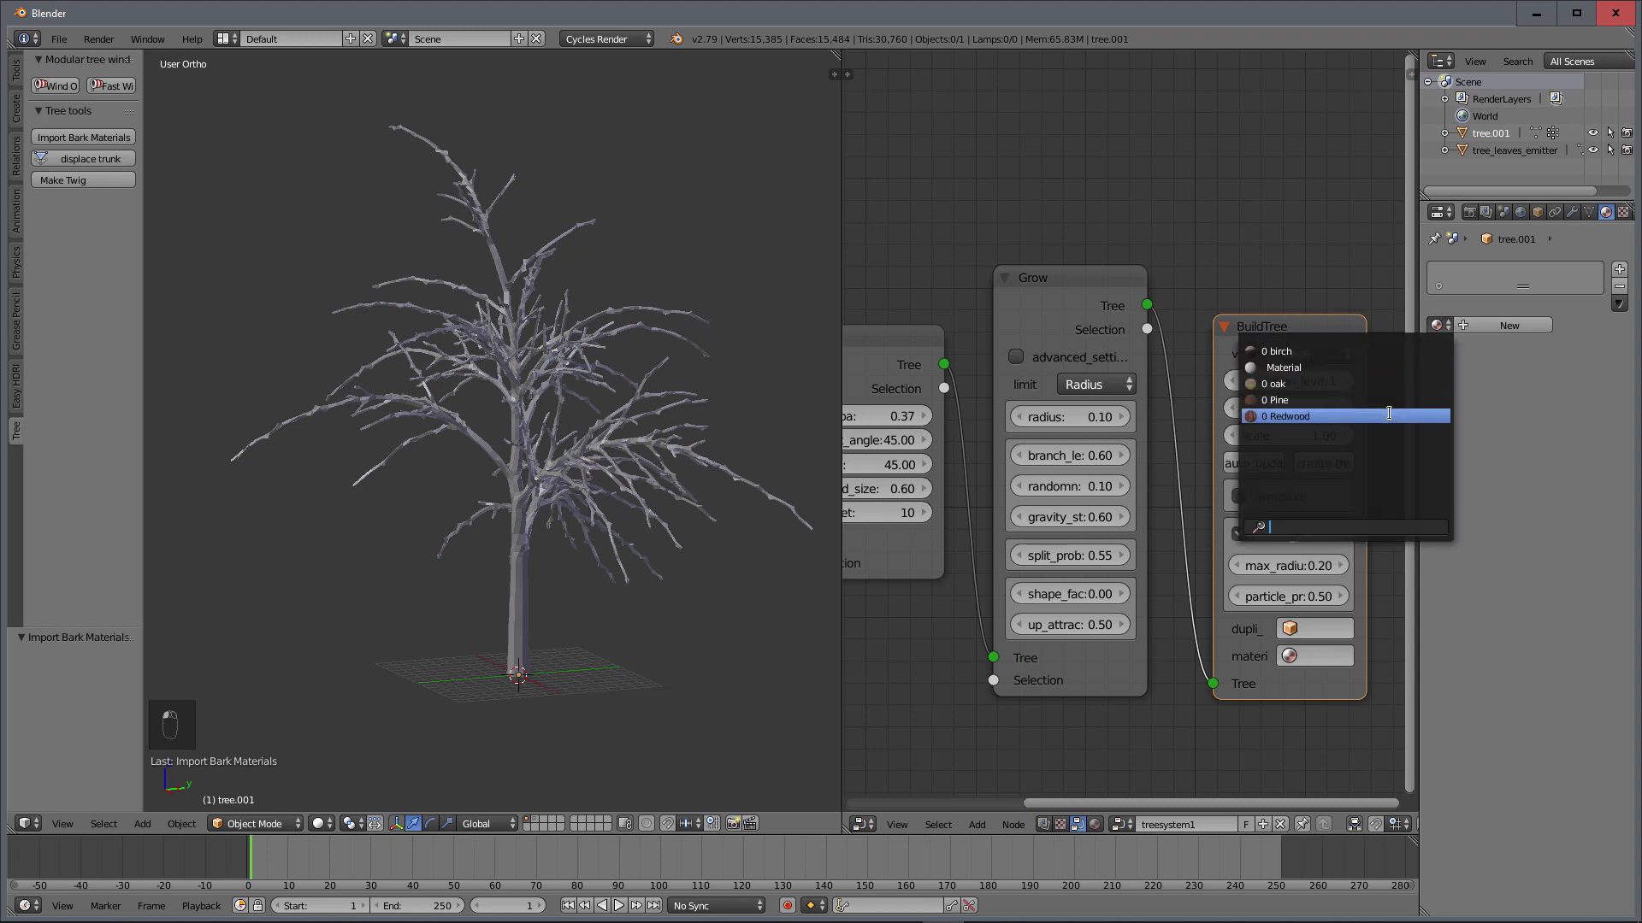
pyautogui.click(1351, 351)
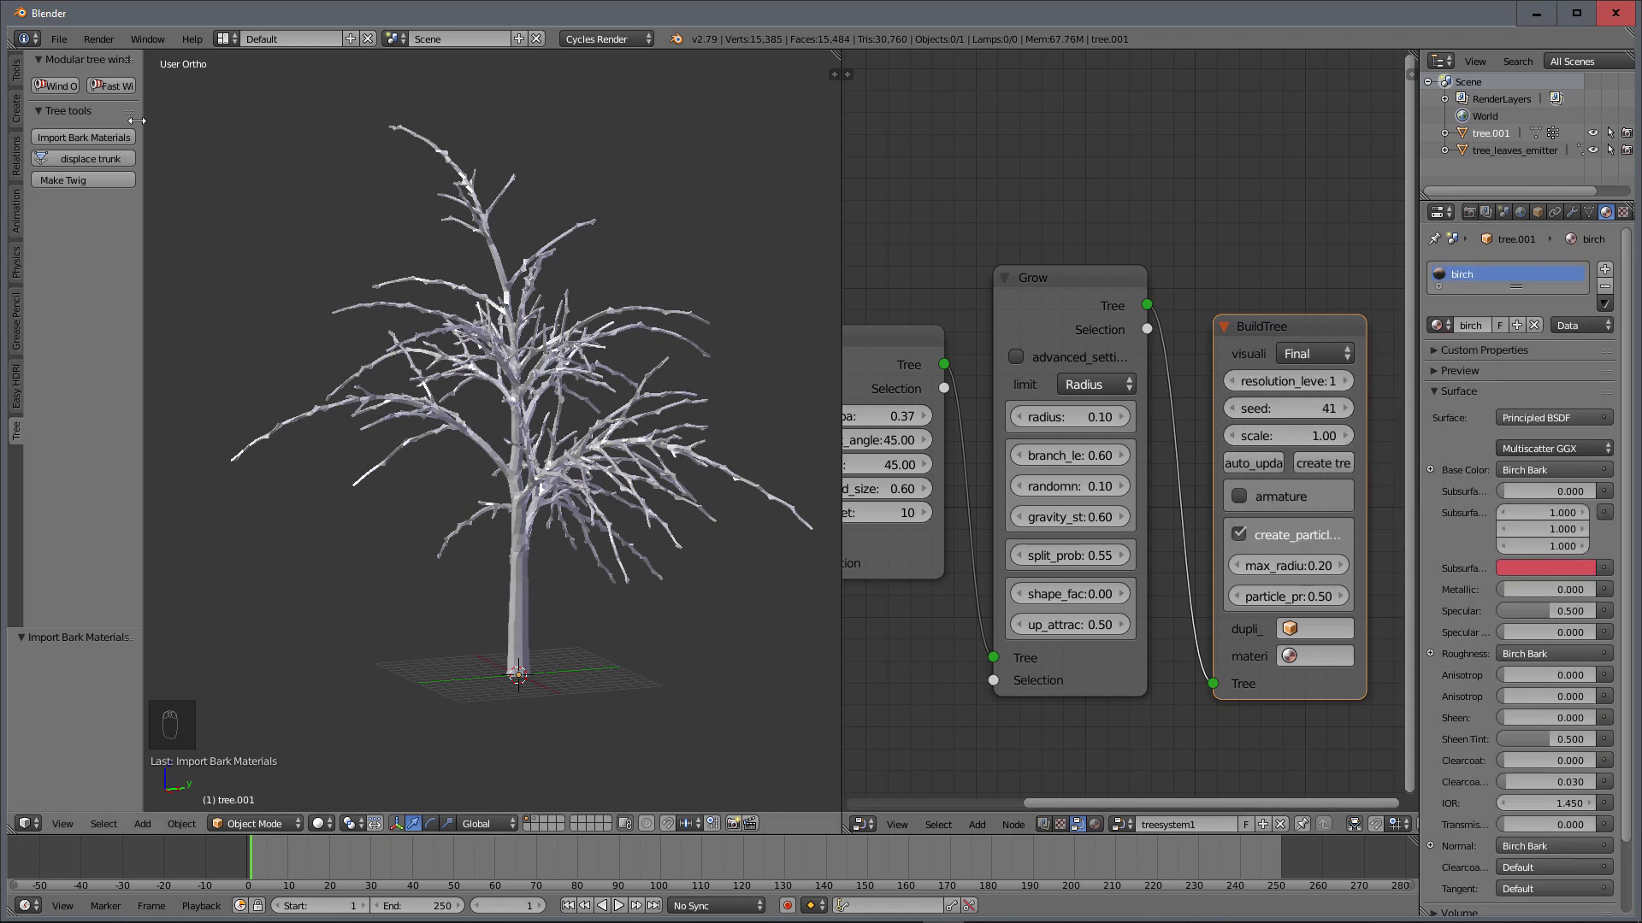
# Step: Apply smooth shading to the tree mesh, inspect it from several angles and switch the viewport to rendered shading
pyautogui.click(15, 76)
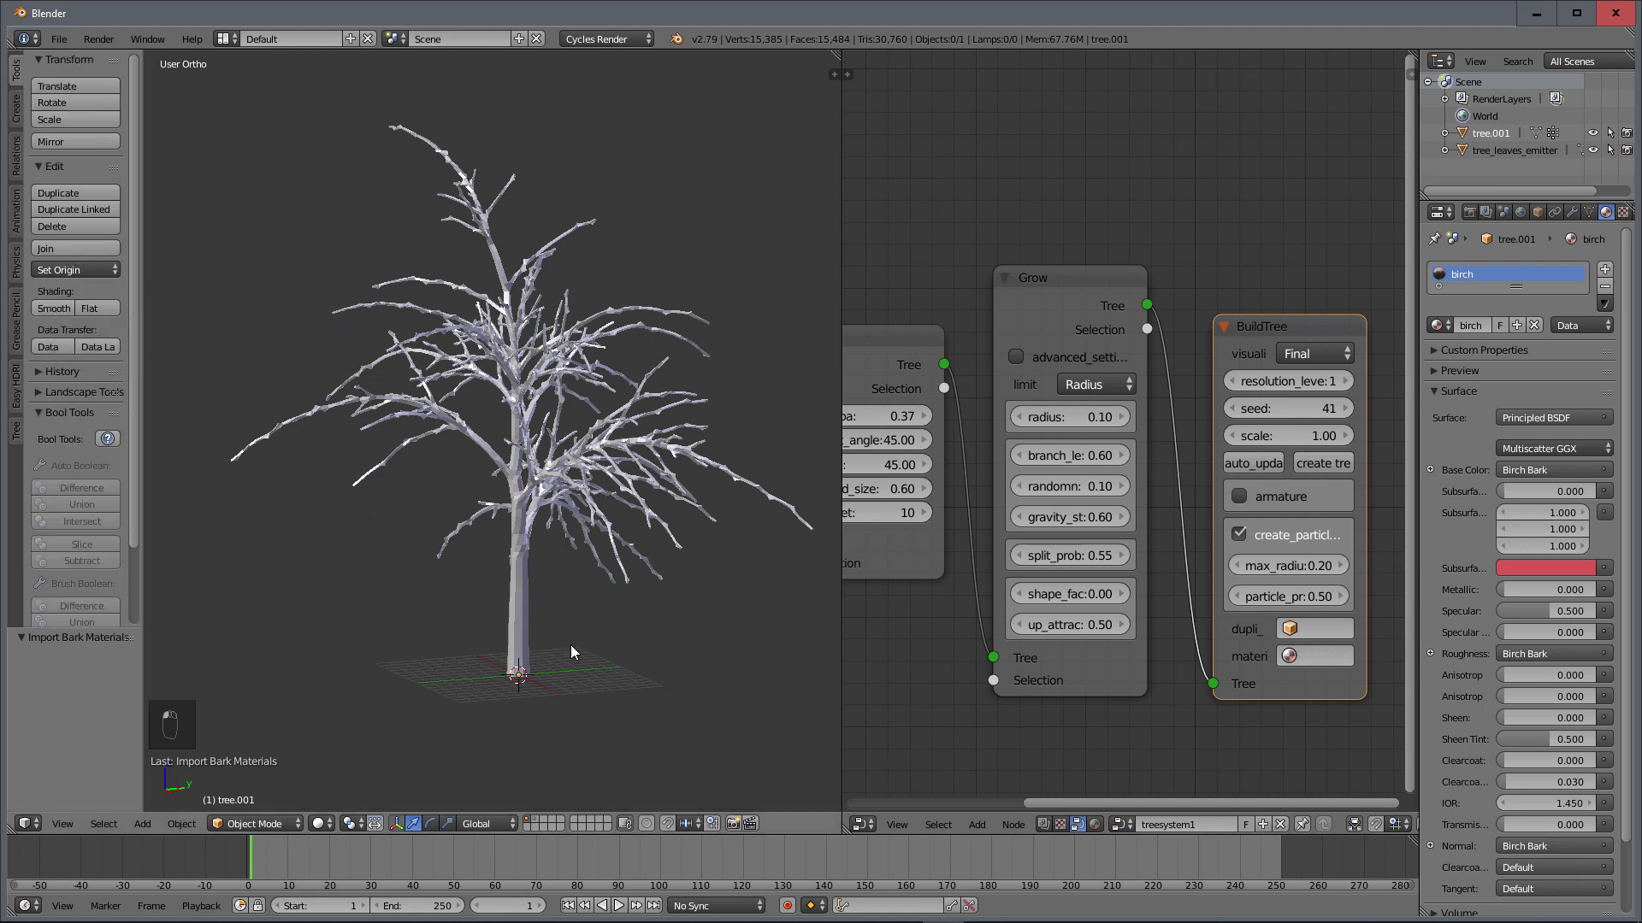
pyautogui.rightClick(541, 510)
pyautogui.click(54, 309)
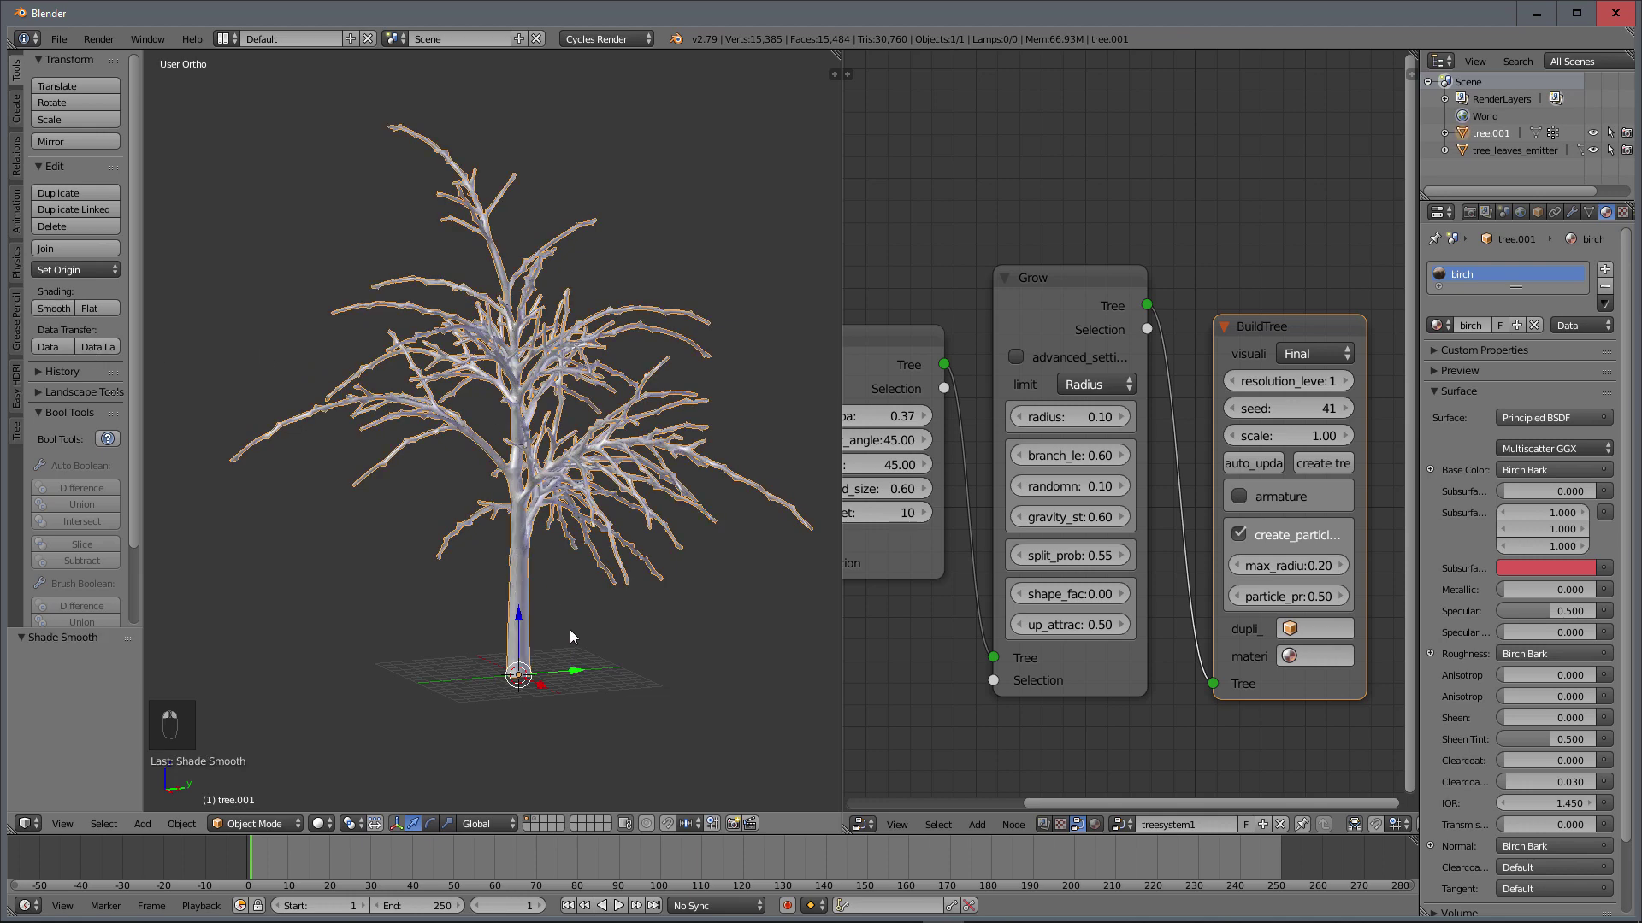
pyautogui.scroll(2, 570, 629)
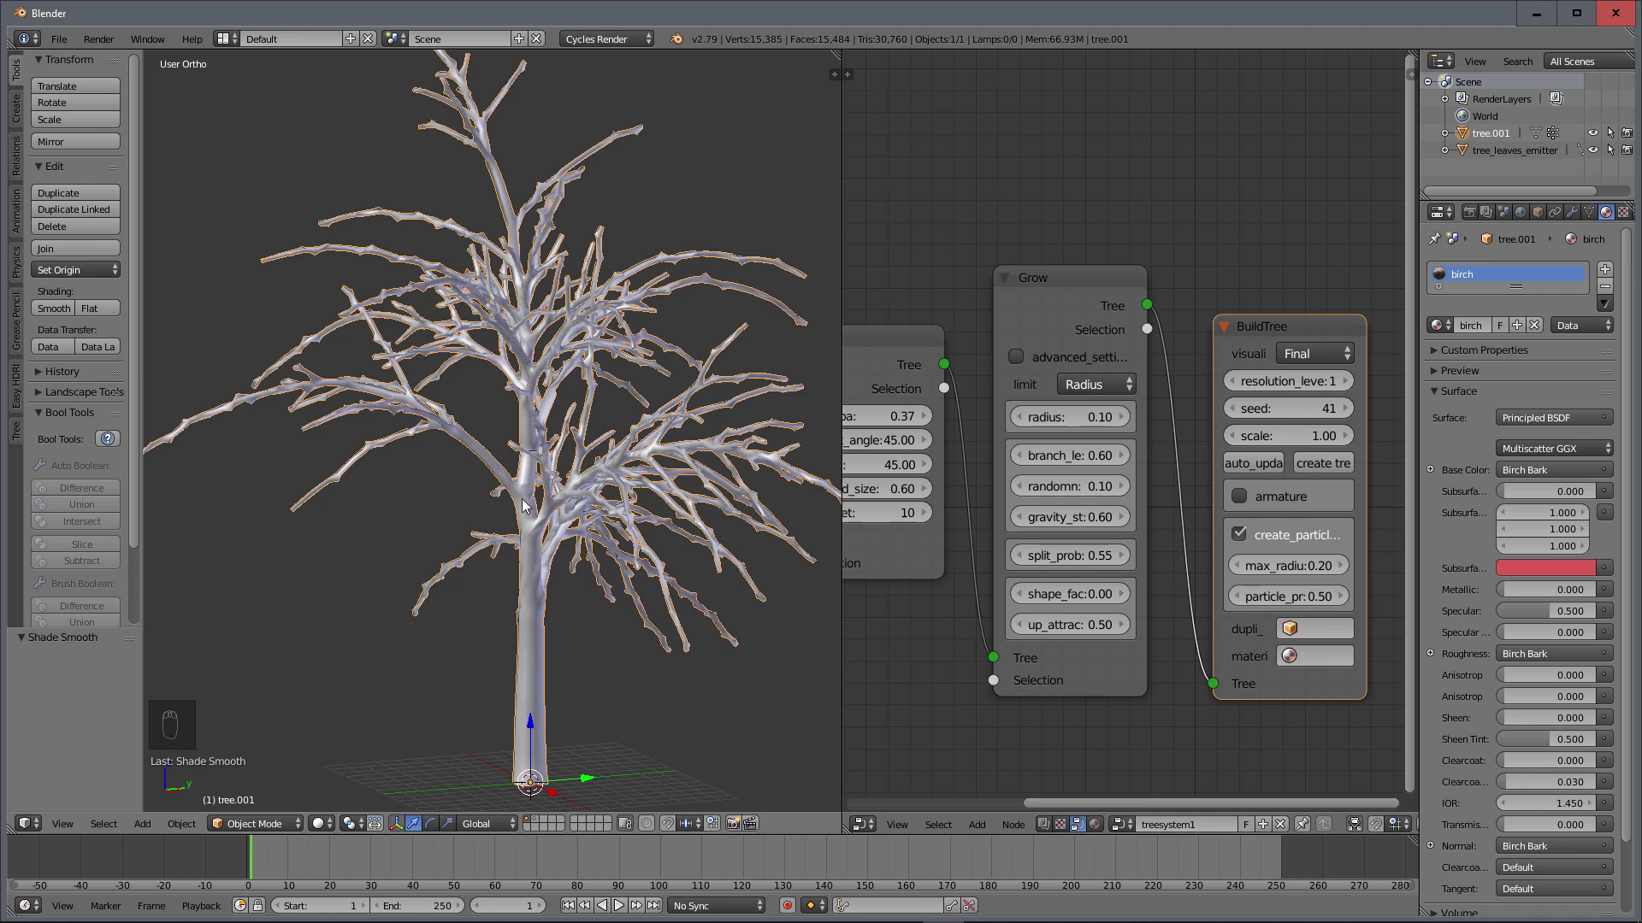
pyautogui.moveTo(523, 503); pyautogui.dragTo(599, 495, button='middle')
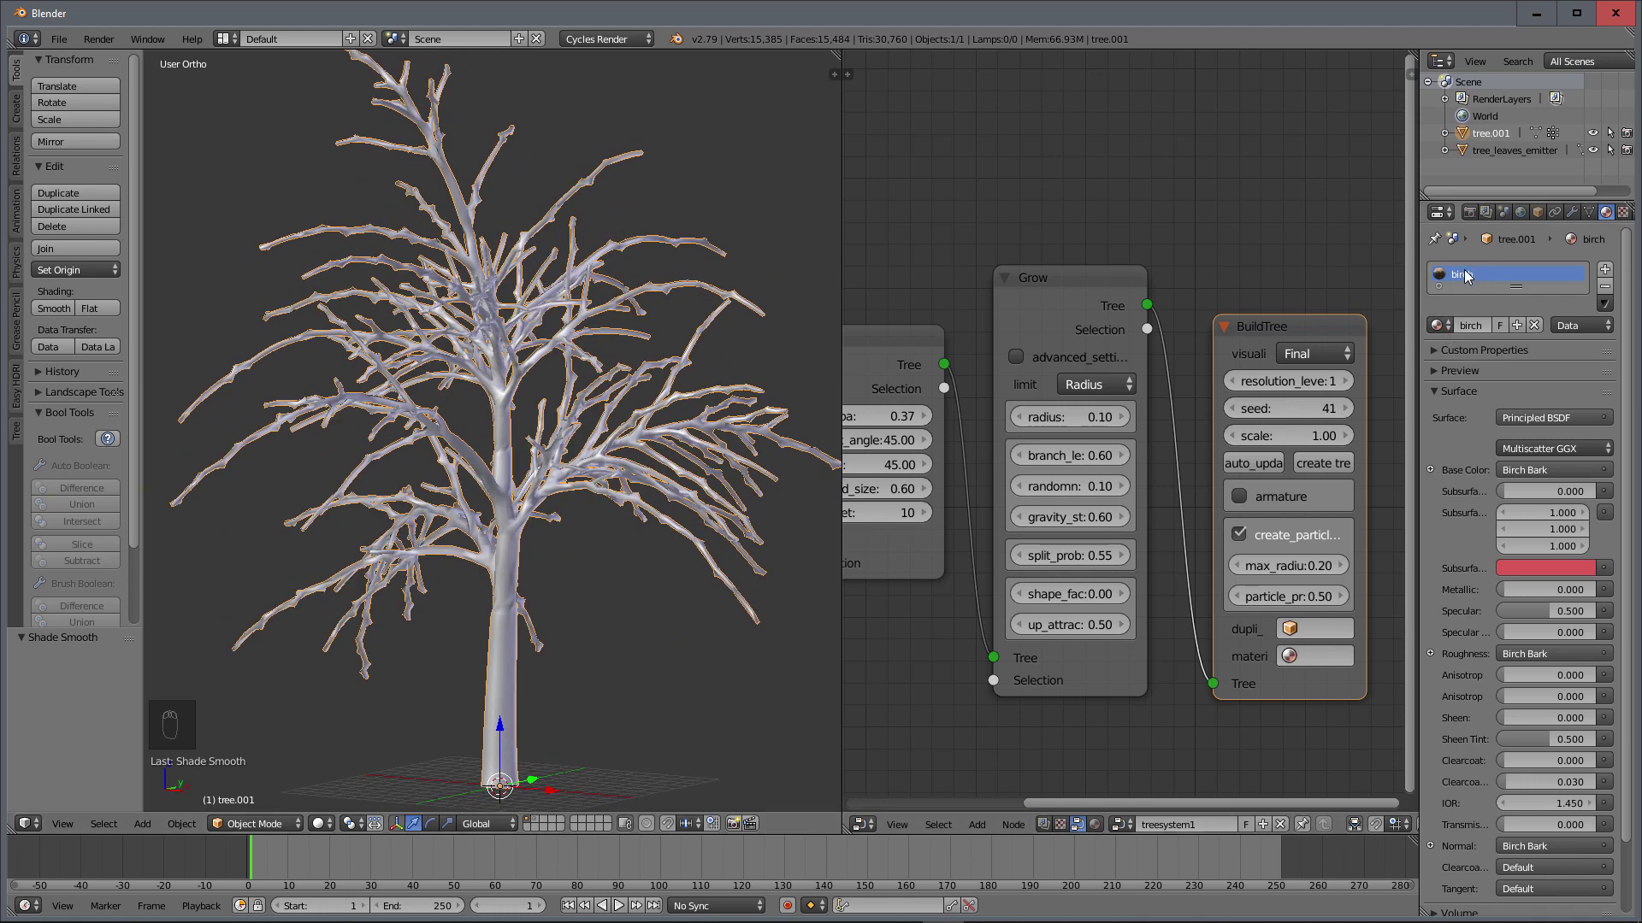
pyautogui.moveTo(470, 542); pyautogui.dragTo(581, 383, button='middle')
pyautogui.moveTo(527, 509); pyautogui.dragTo(516, 392, button='middle')
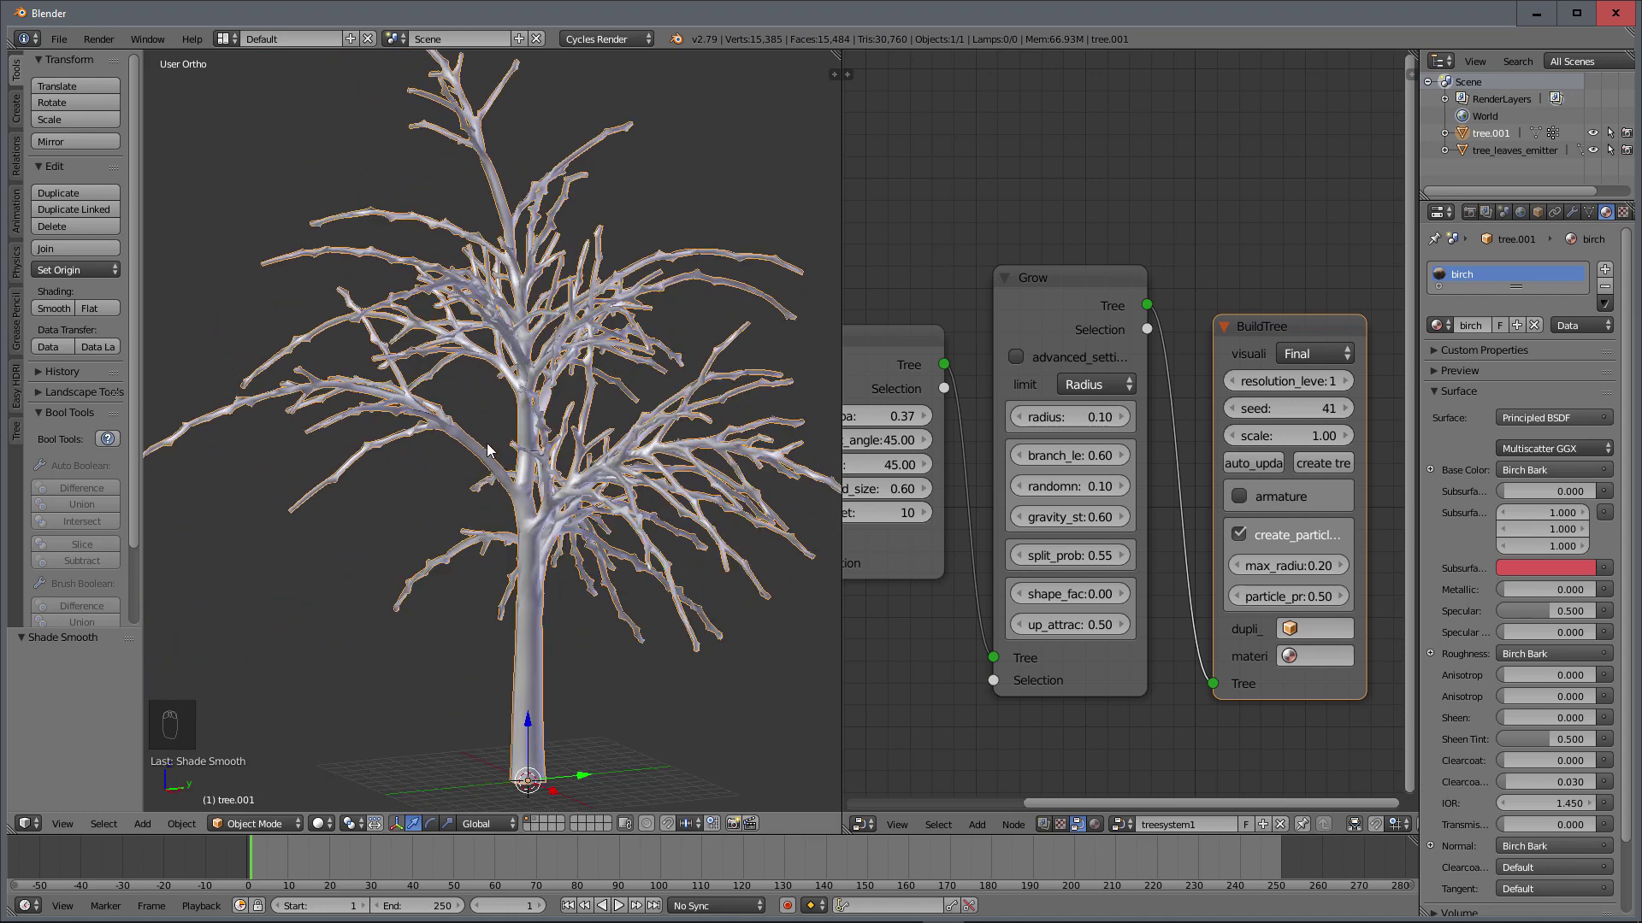
pyautogui.hotkey('shift', 'z')
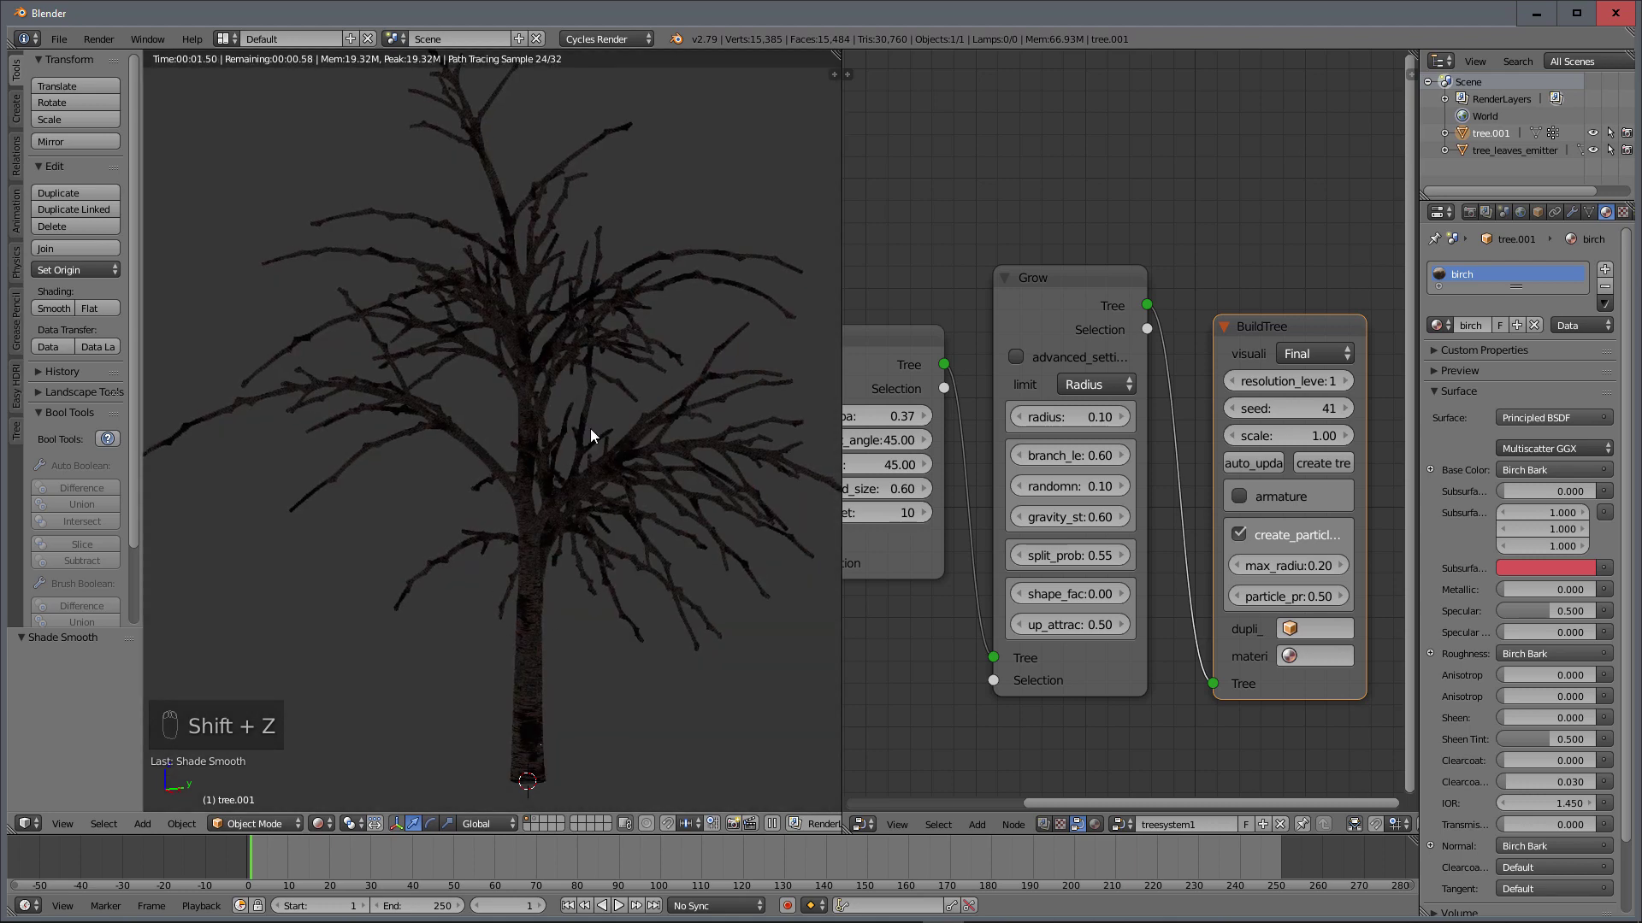
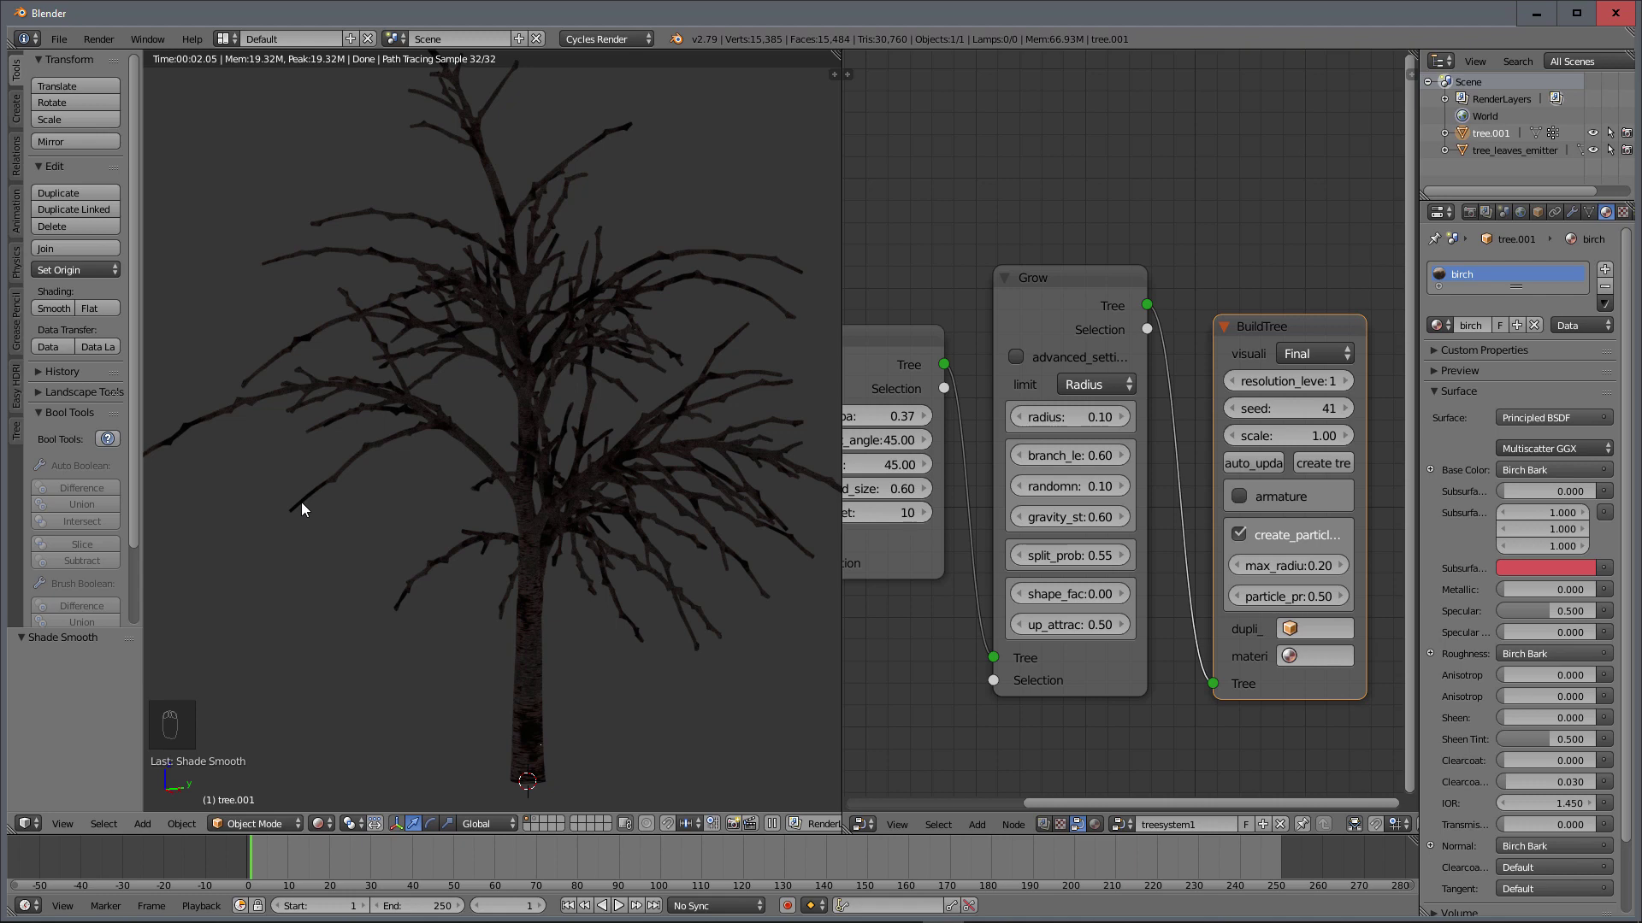
# Step: Create the Easy HDRI world nodes and load the HdriHaven folder as the source of environment images
pyautogui.click(17, 391)
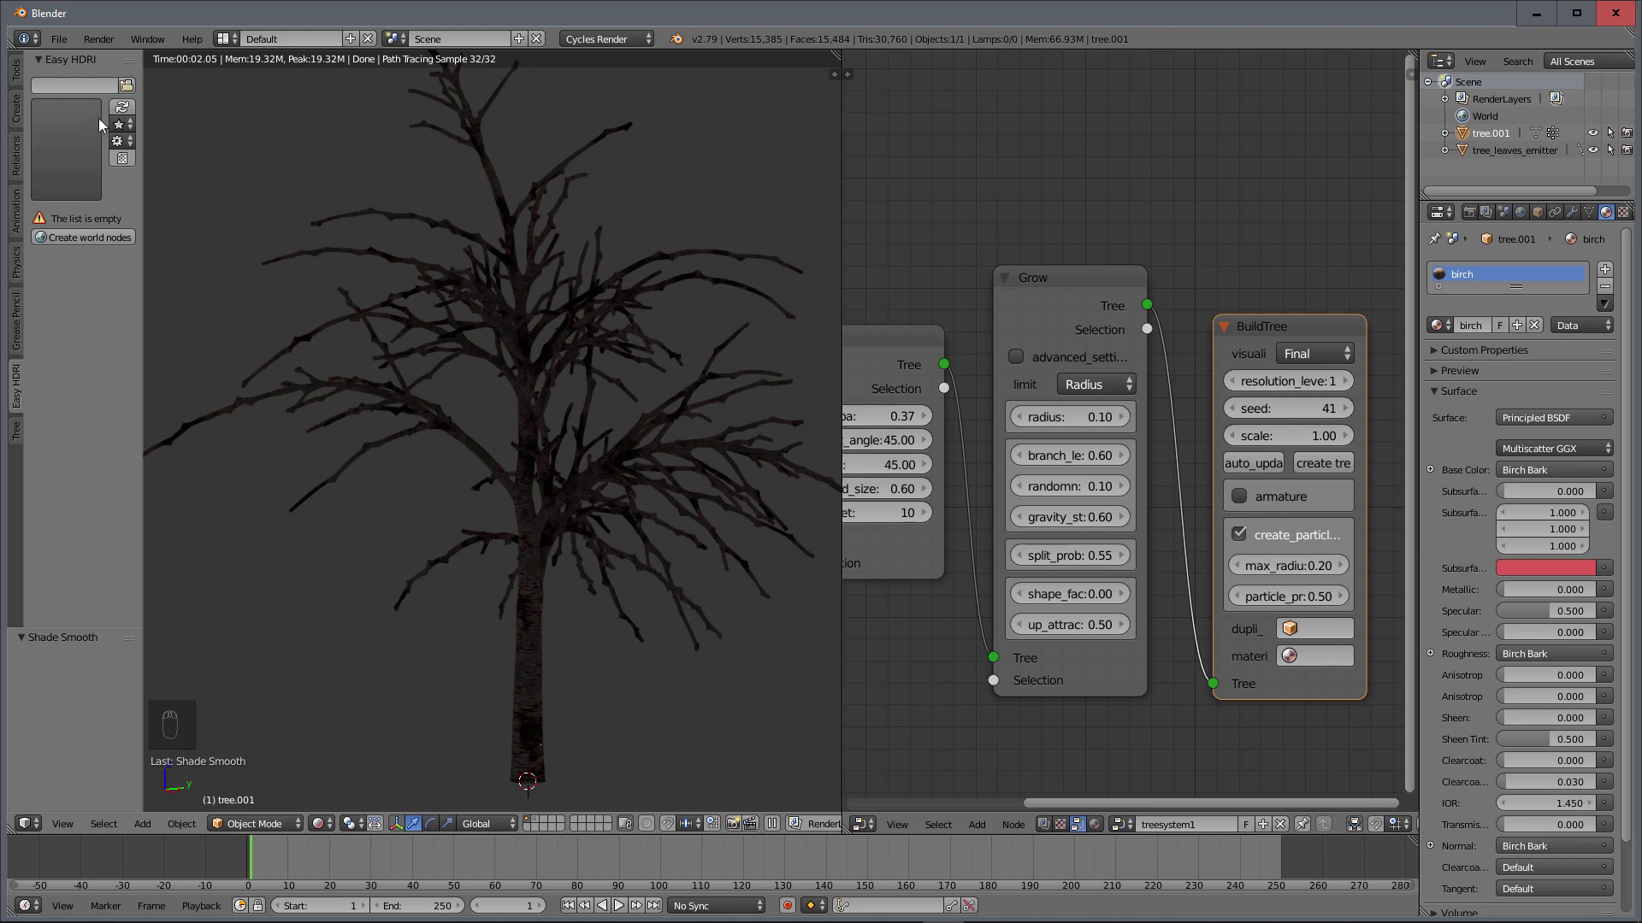
pyautogui.click(100, 239)
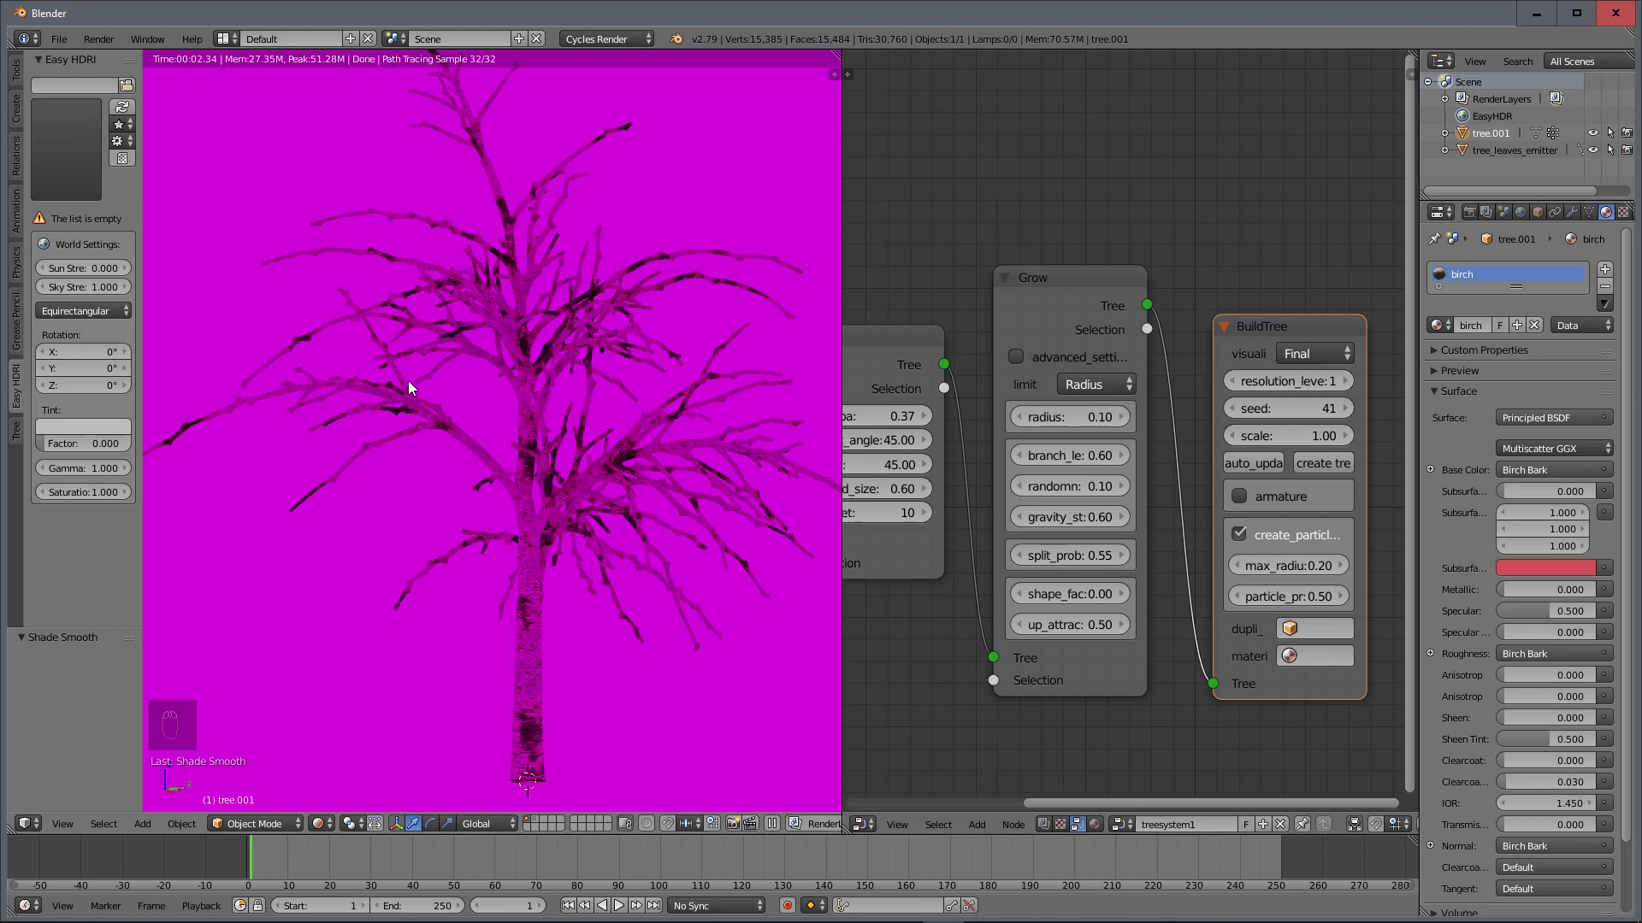
pyautogui.click(127, 84)
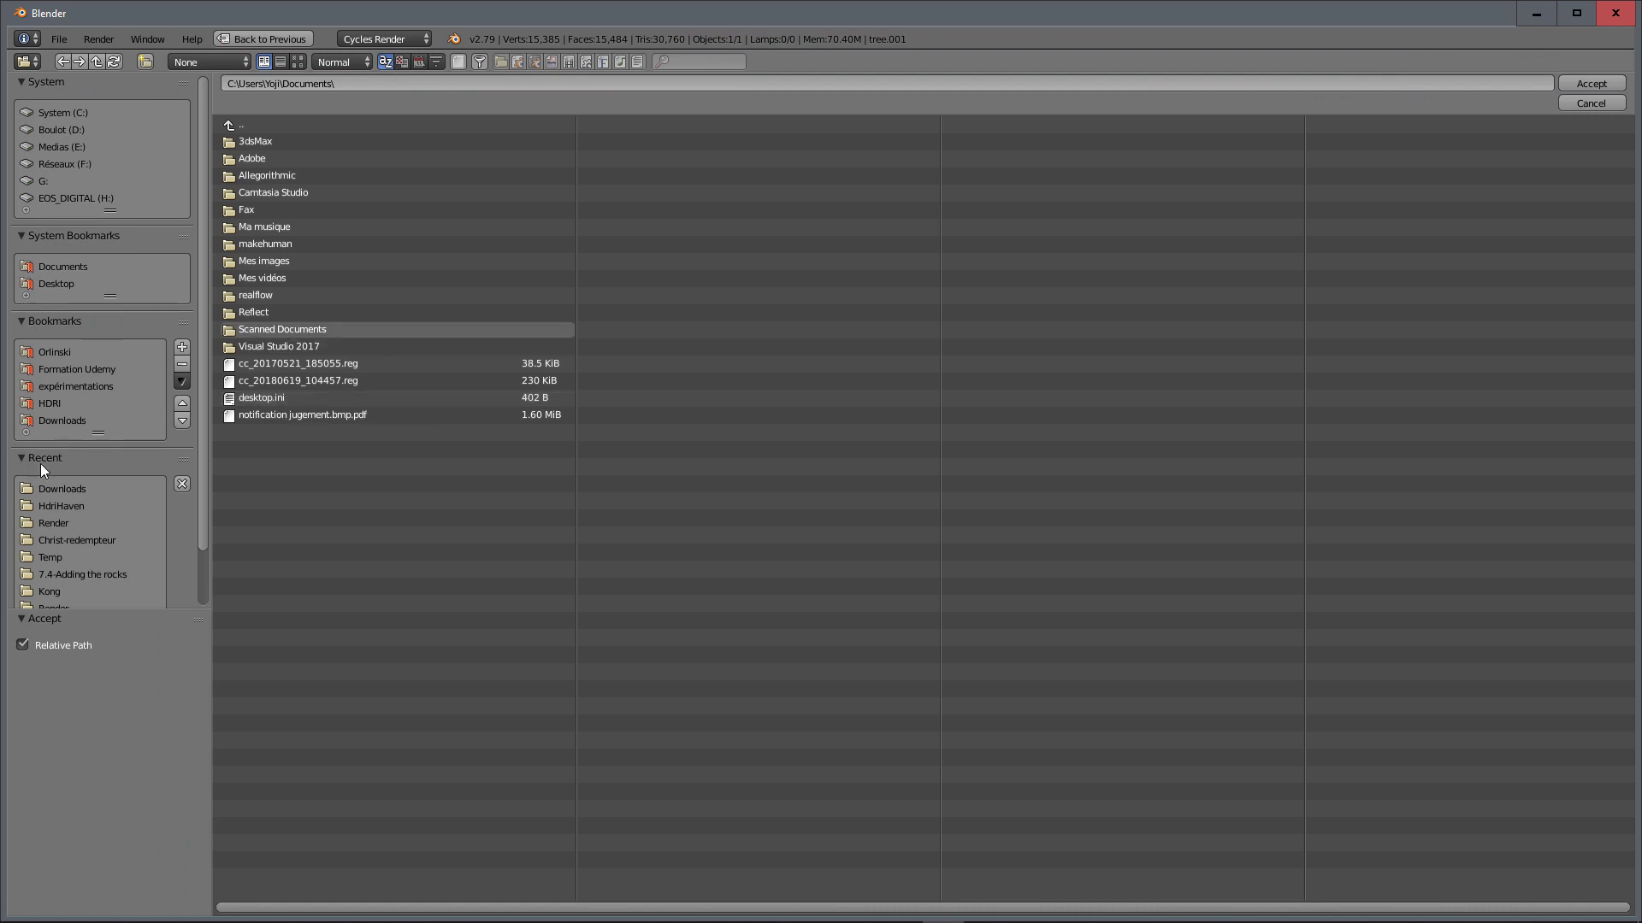
pyautogui.click(67, 506)
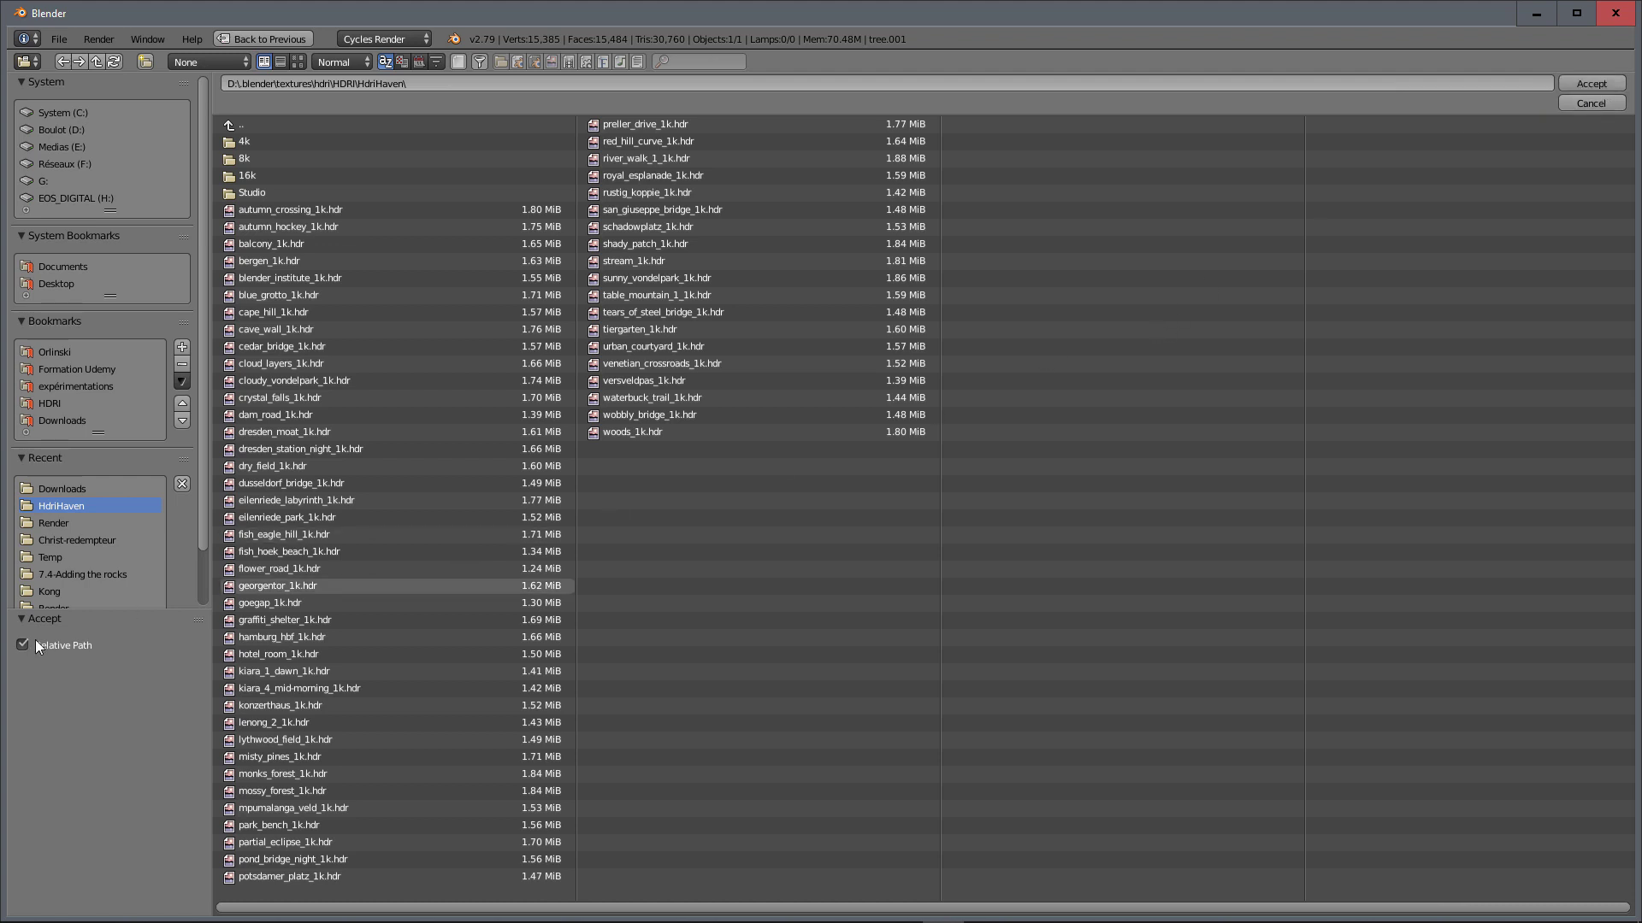
pyautogui.click(1591, 83)
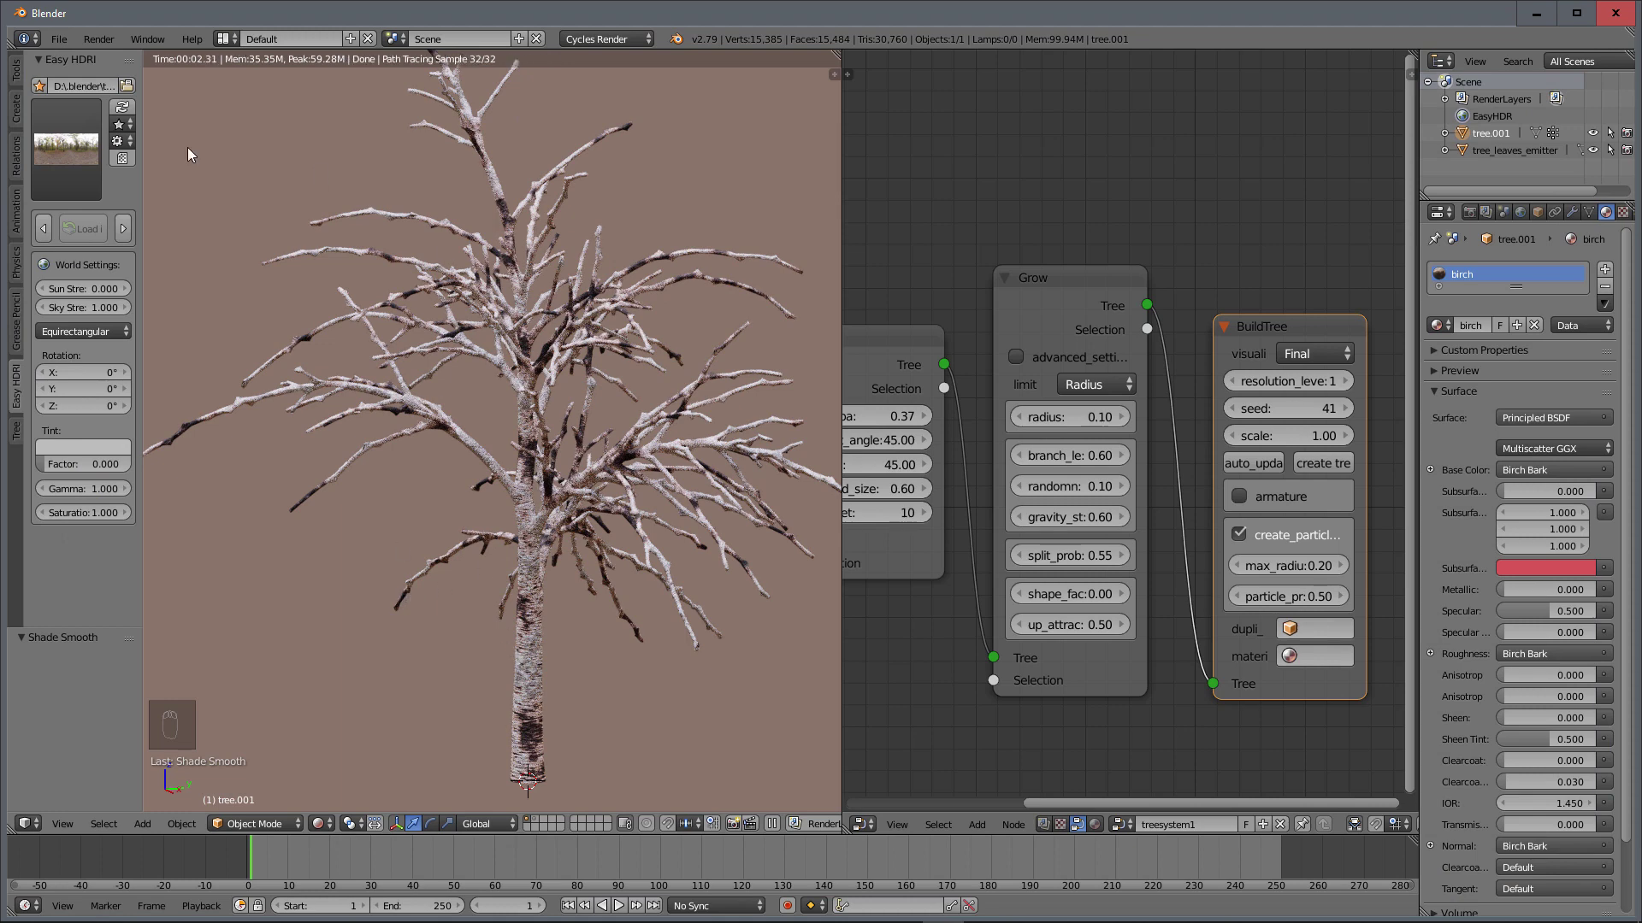
# Step: Make the world background transparent and light the tree with the flower_road_1k.hdr environment
pyautogui.click(127, 157)
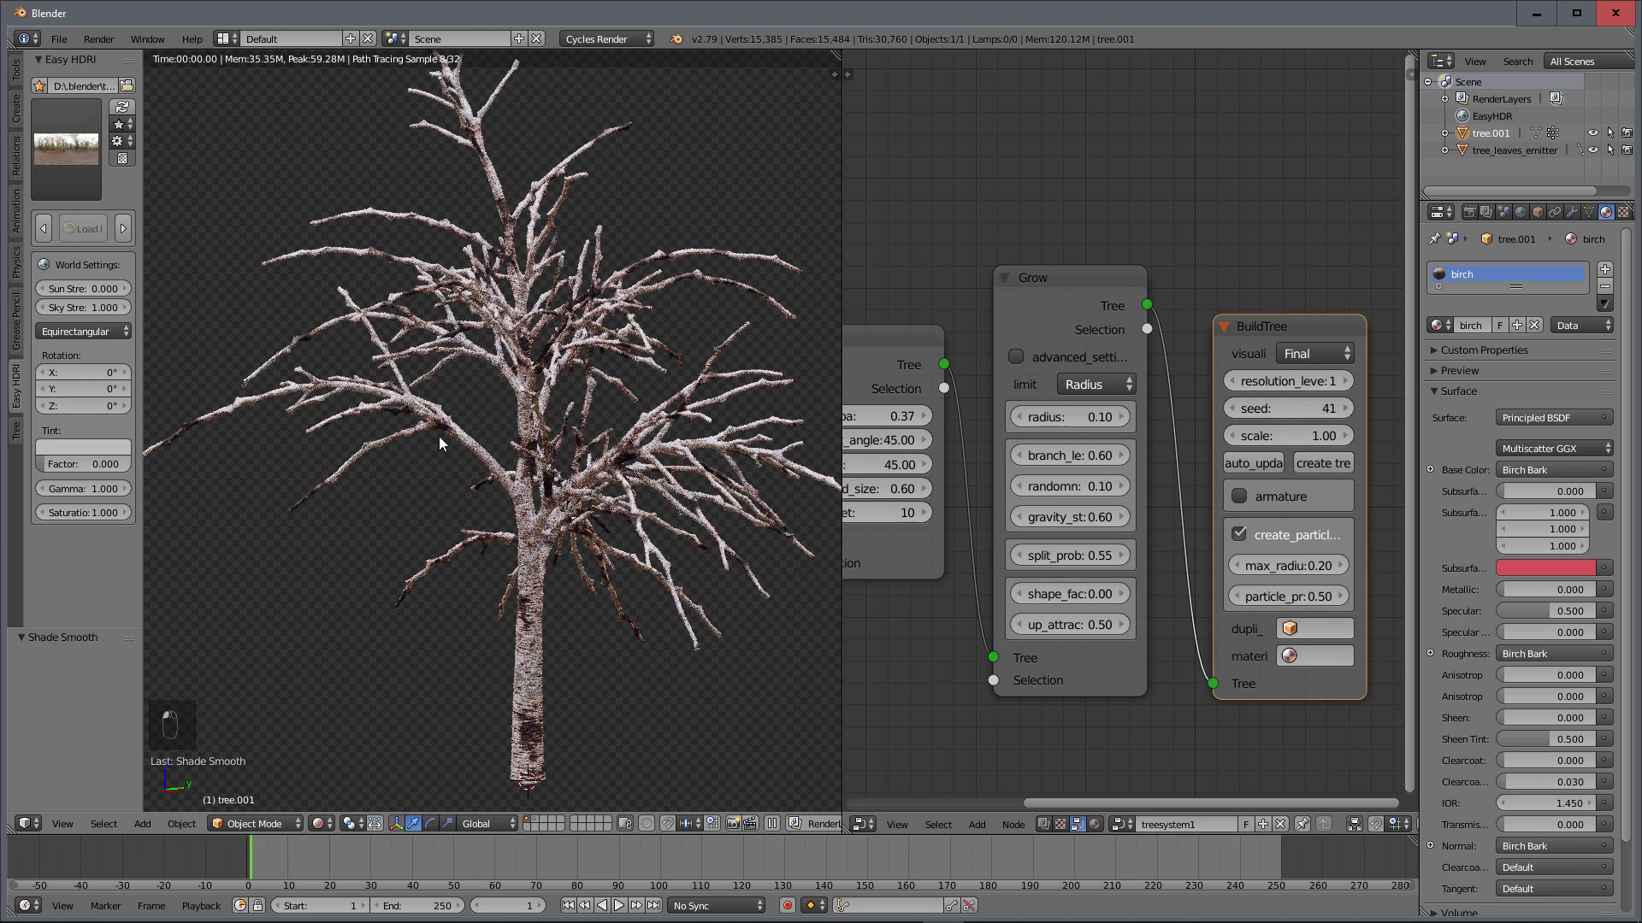
pyautogui.click(70, 154)
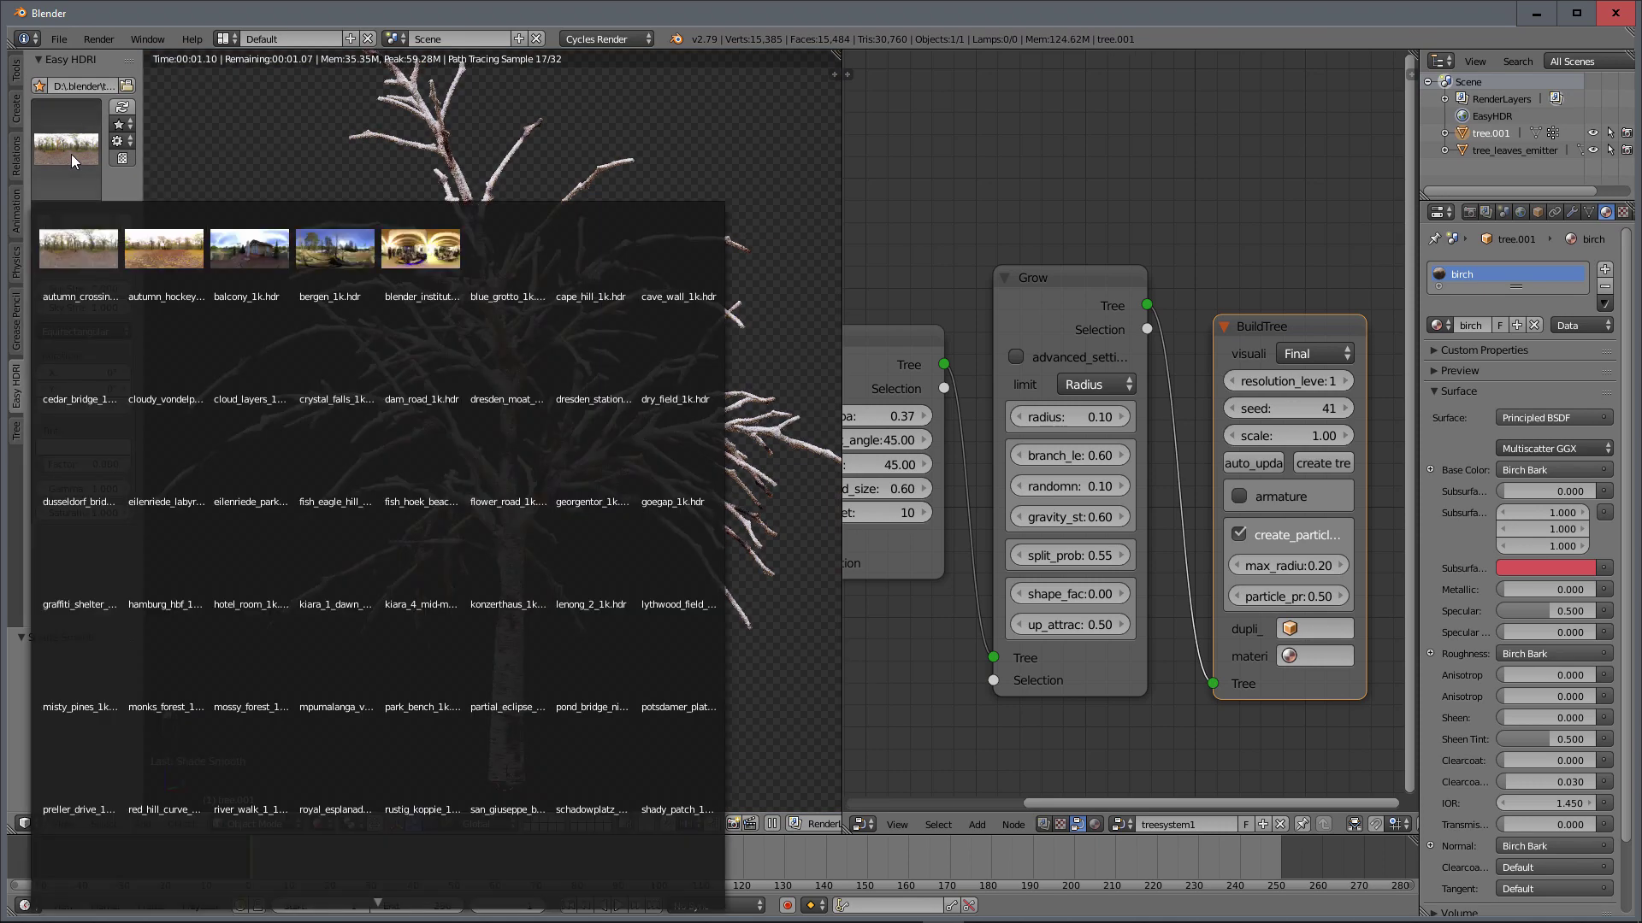
pyautogui.click(581, 252)
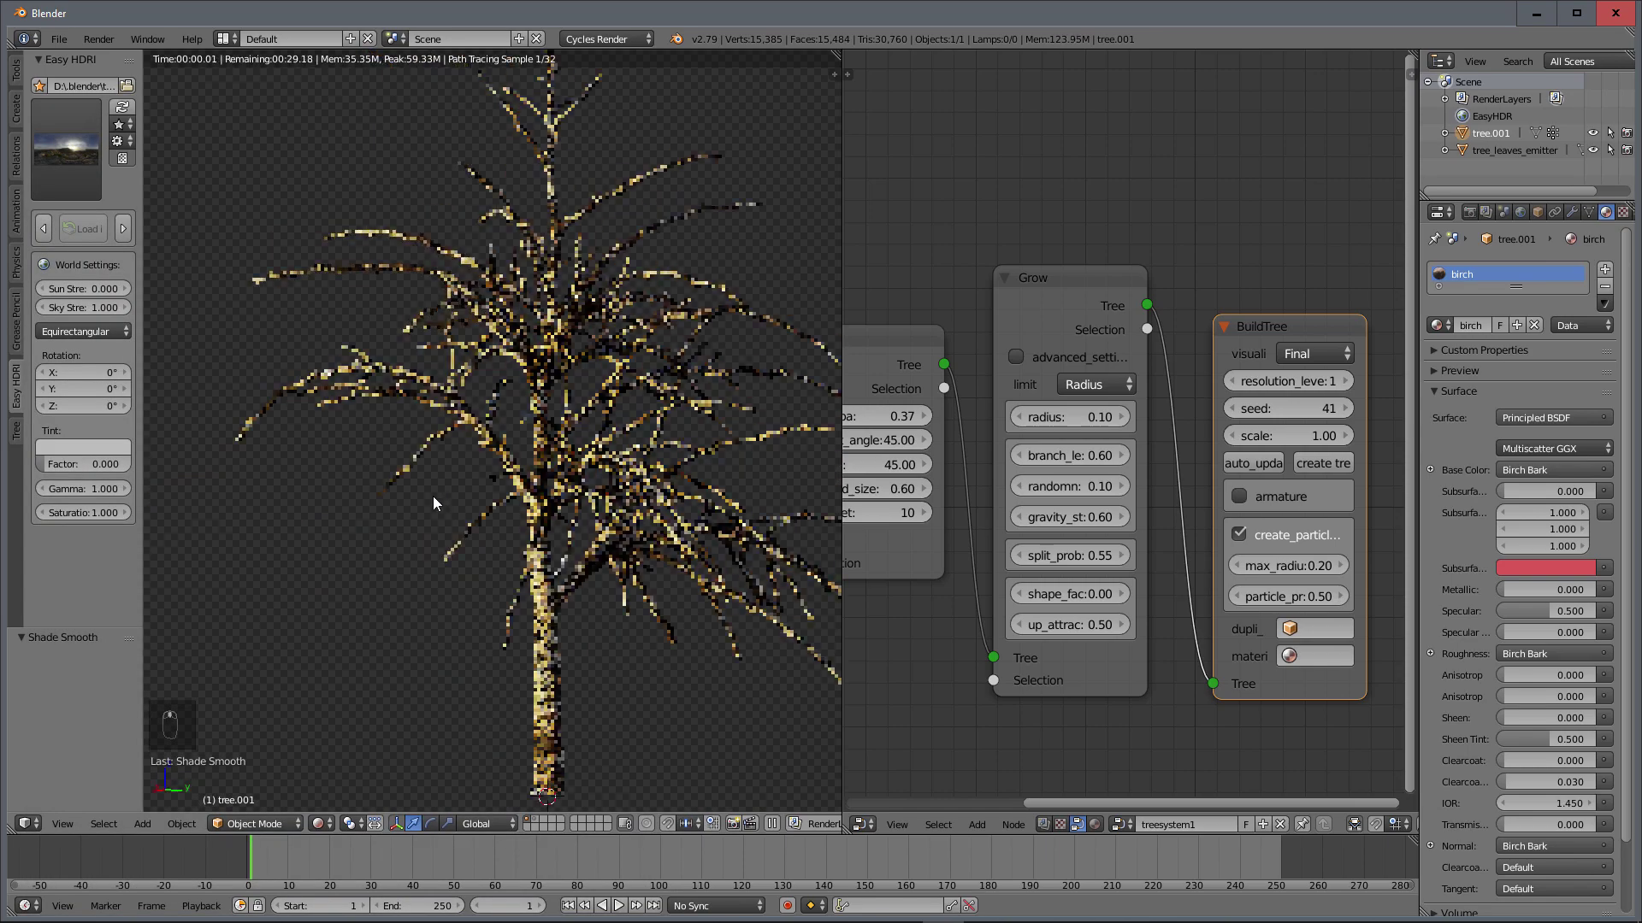
pyautogui.click(77, 151)
pyautogui.click(505, 449)
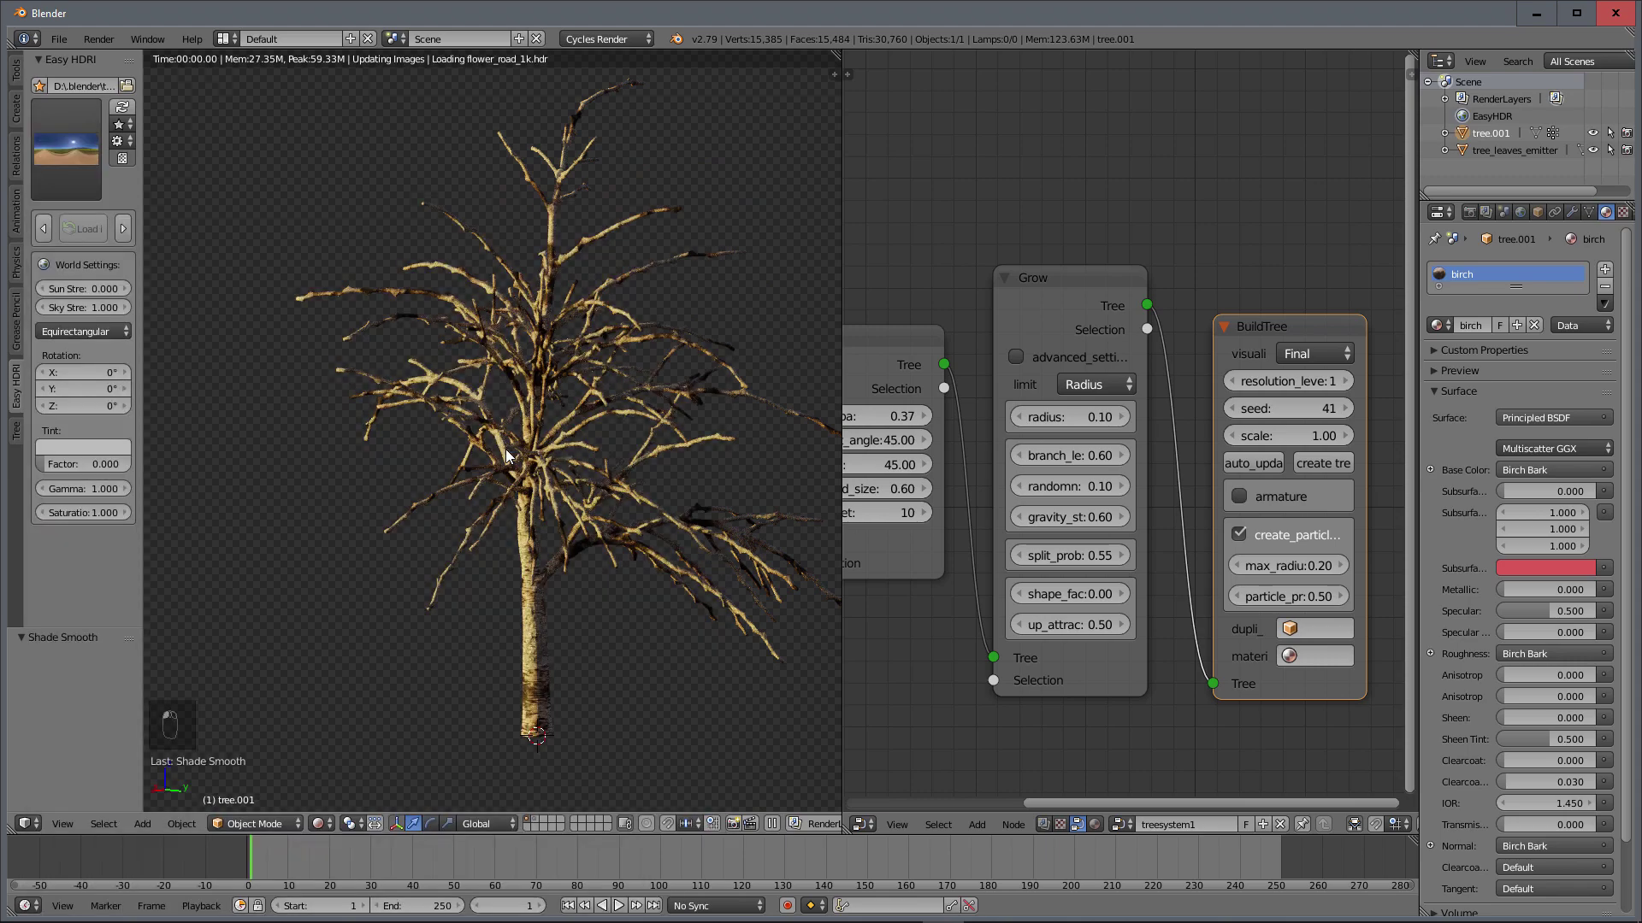
pyautogui.moveTo(509, 454); pyautogui.dragTo(645, 437, button='middle')
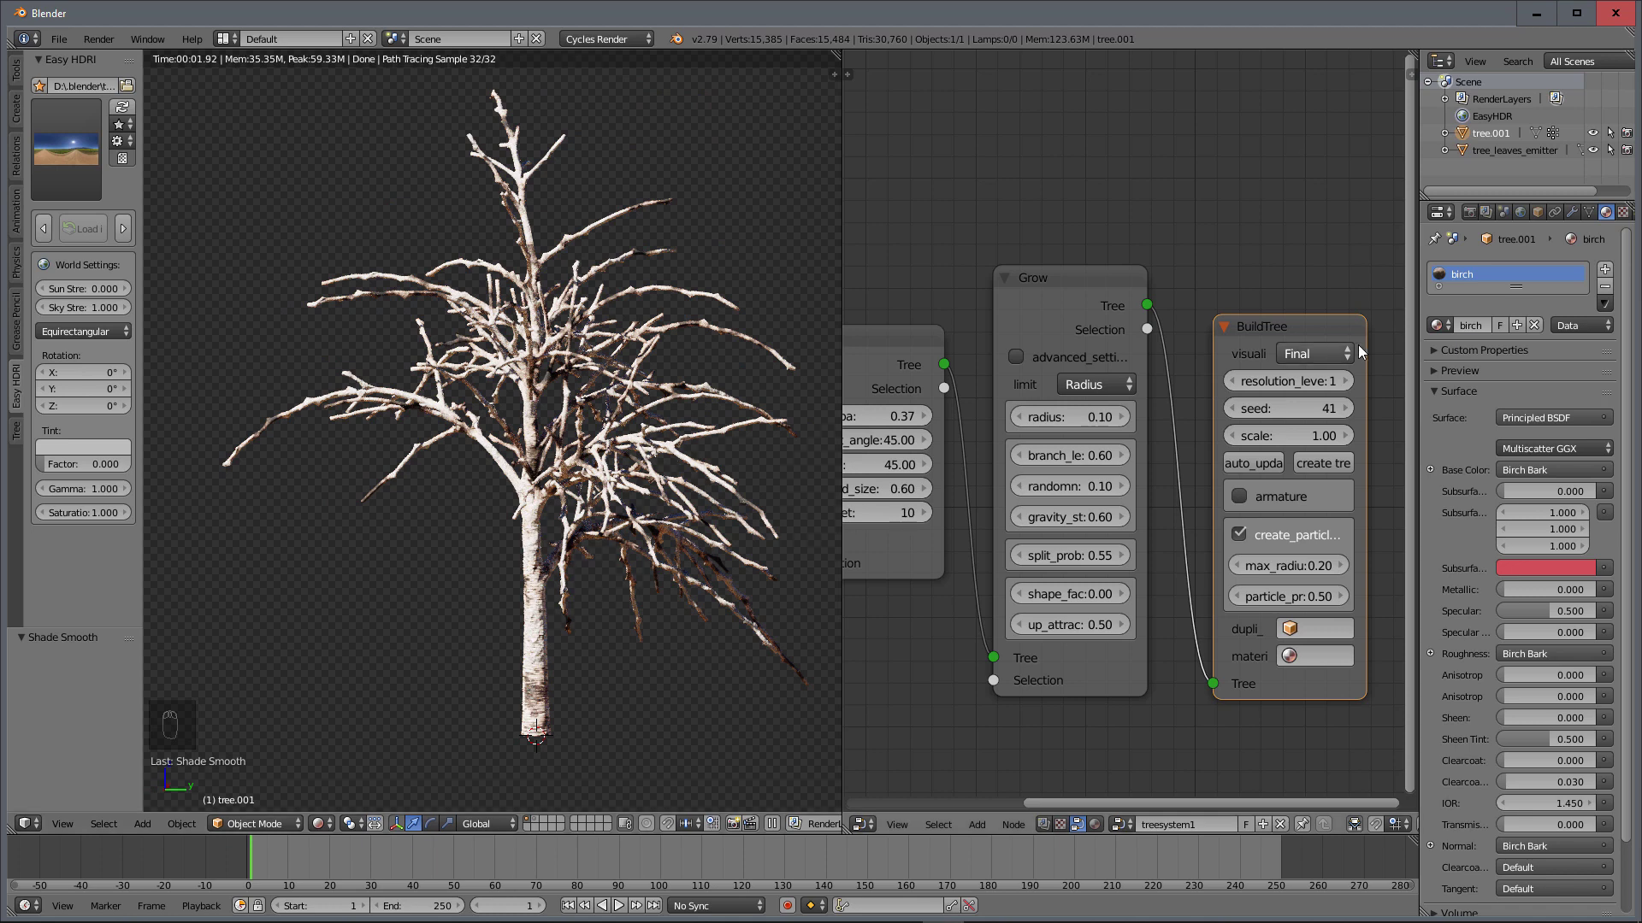
# Step: Replace the tree's birch material with oak and inspect the rendered bark up close
pyautogui.click(1453, 327)
pyautogui.click(1377, 372)
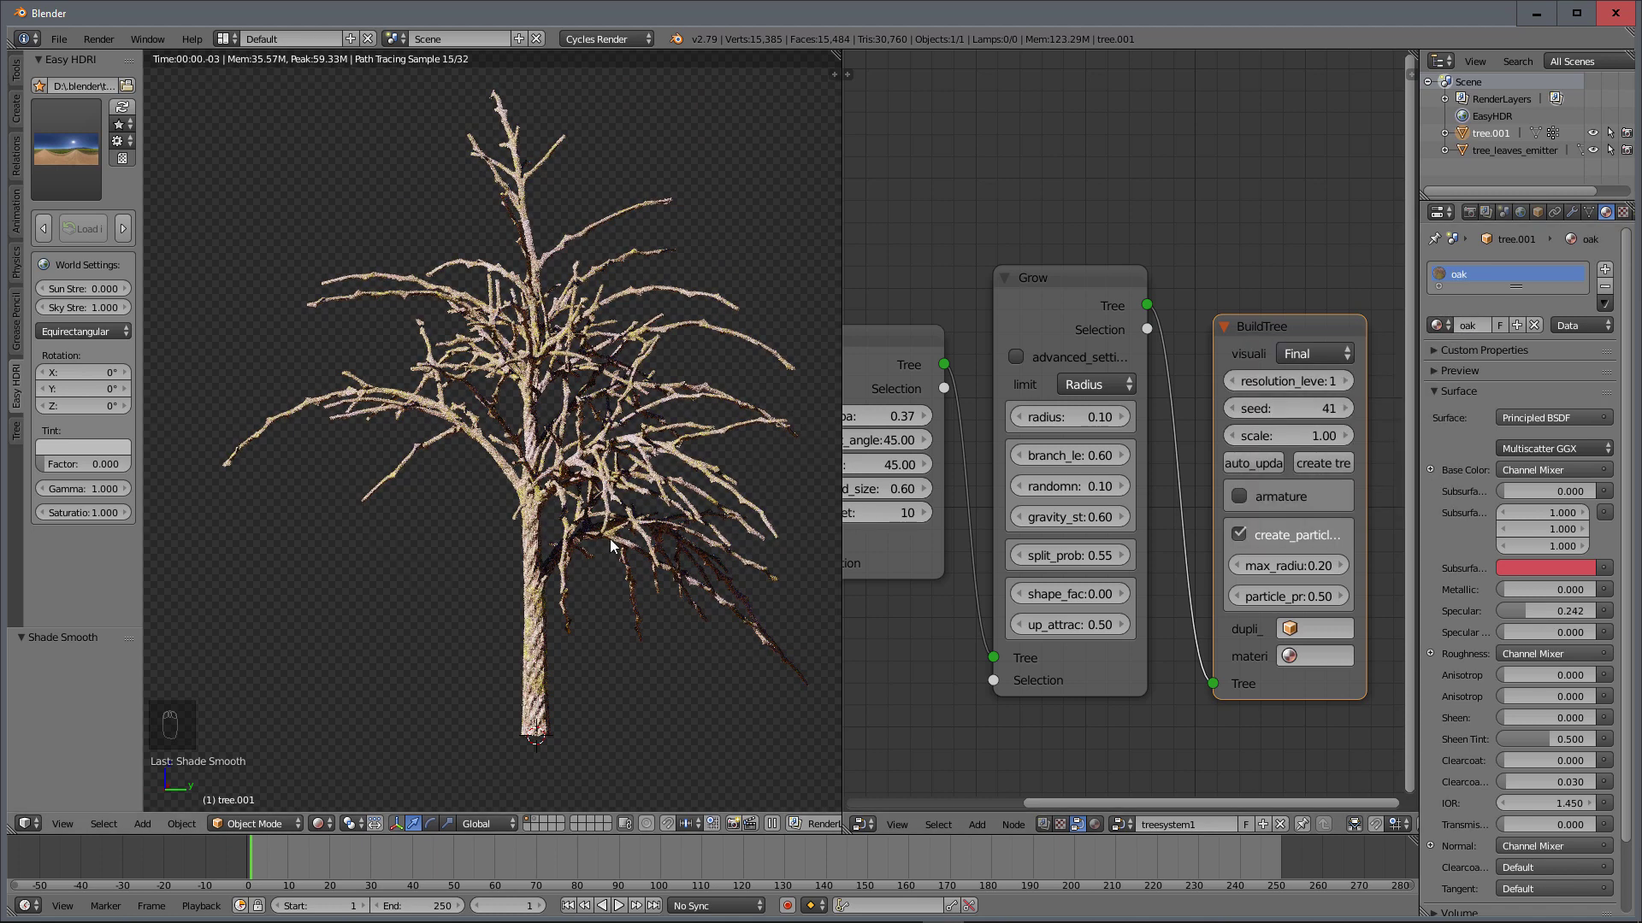
pyautogui.moveTo(609, 540); pyautogui.dragTo(574, 544, button='middle')
pyautogui.scroll(5, 572, 542)
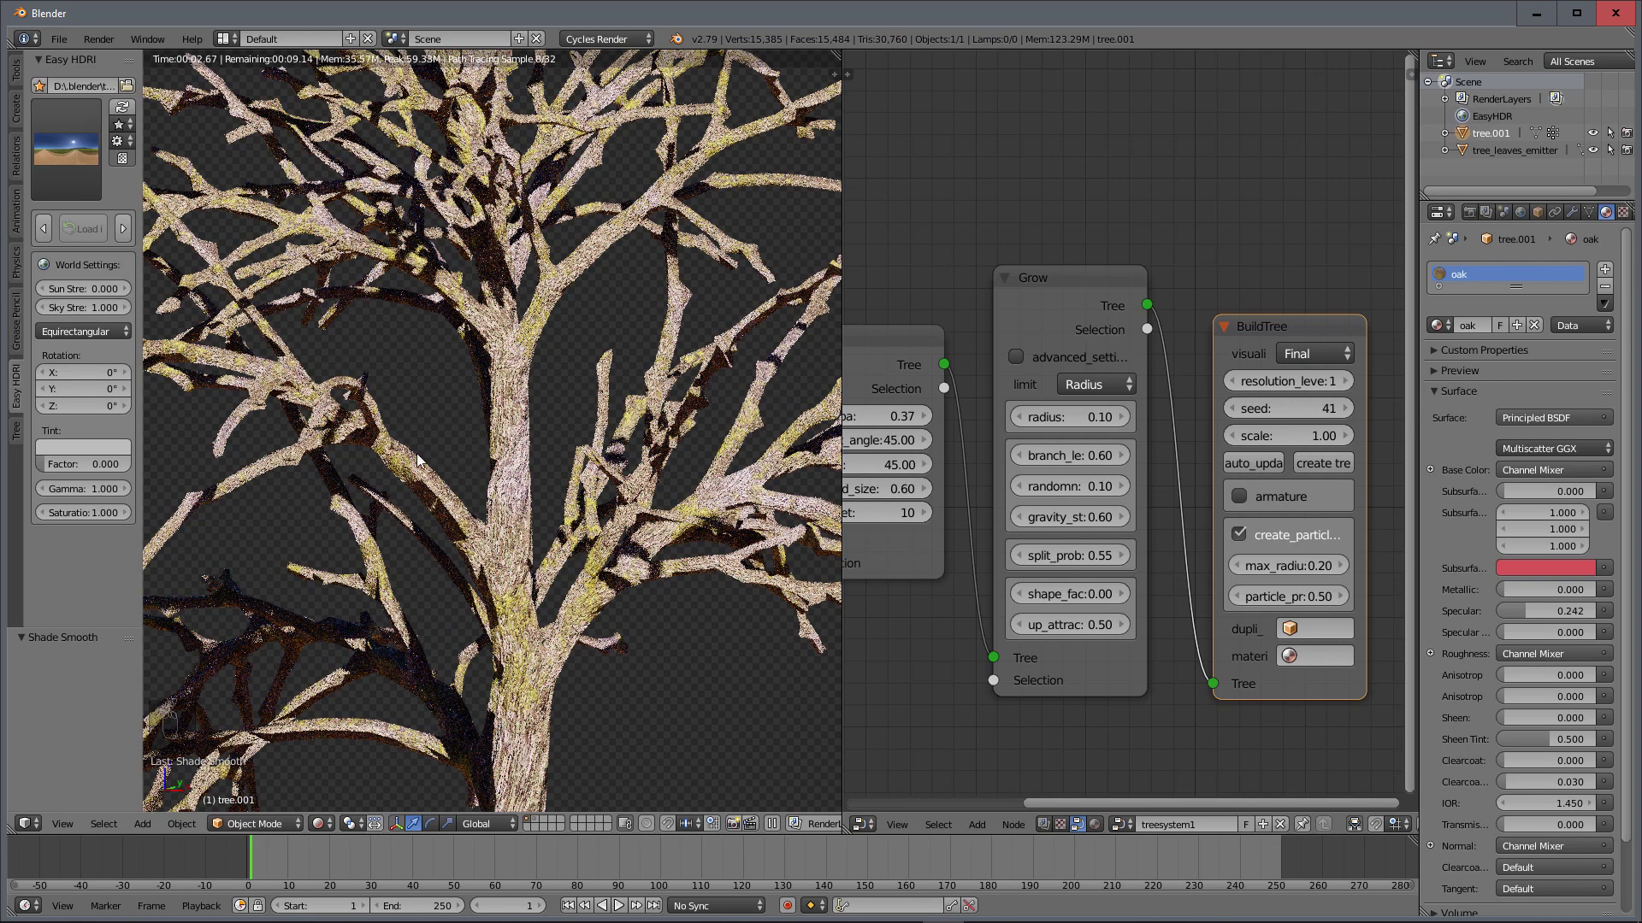
# Step: Try the cape_hill_1k.hdr environment, replace it with the cedar_bridge environment, and view the whole rendered tree
pyautogui.click(73, 134)
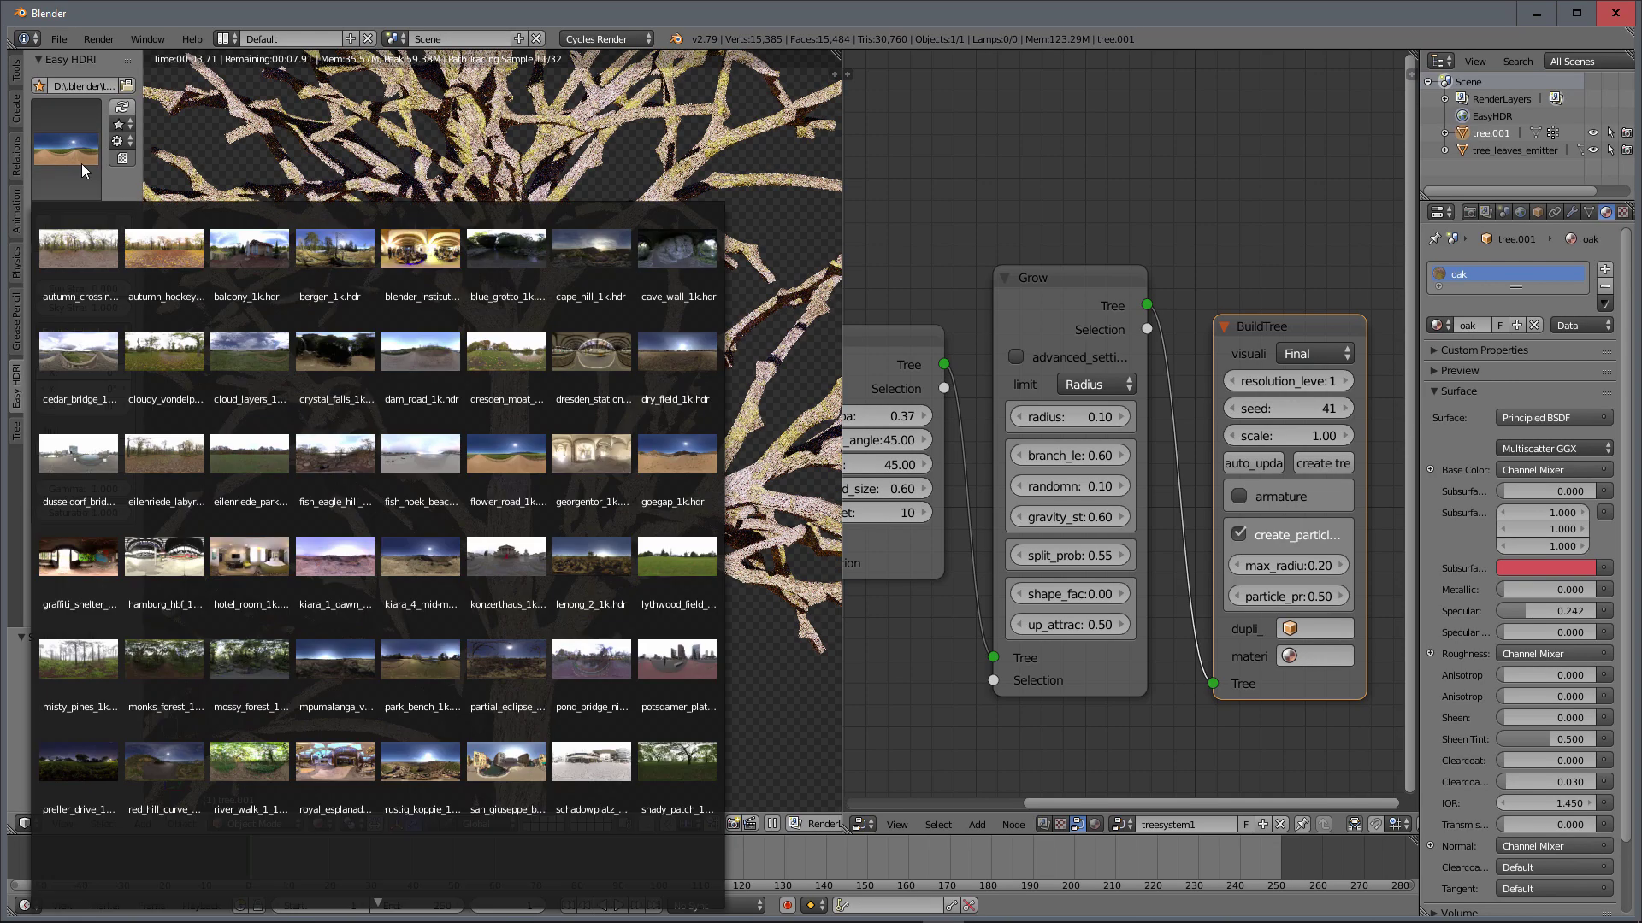
pyautogui.click(588, 243)
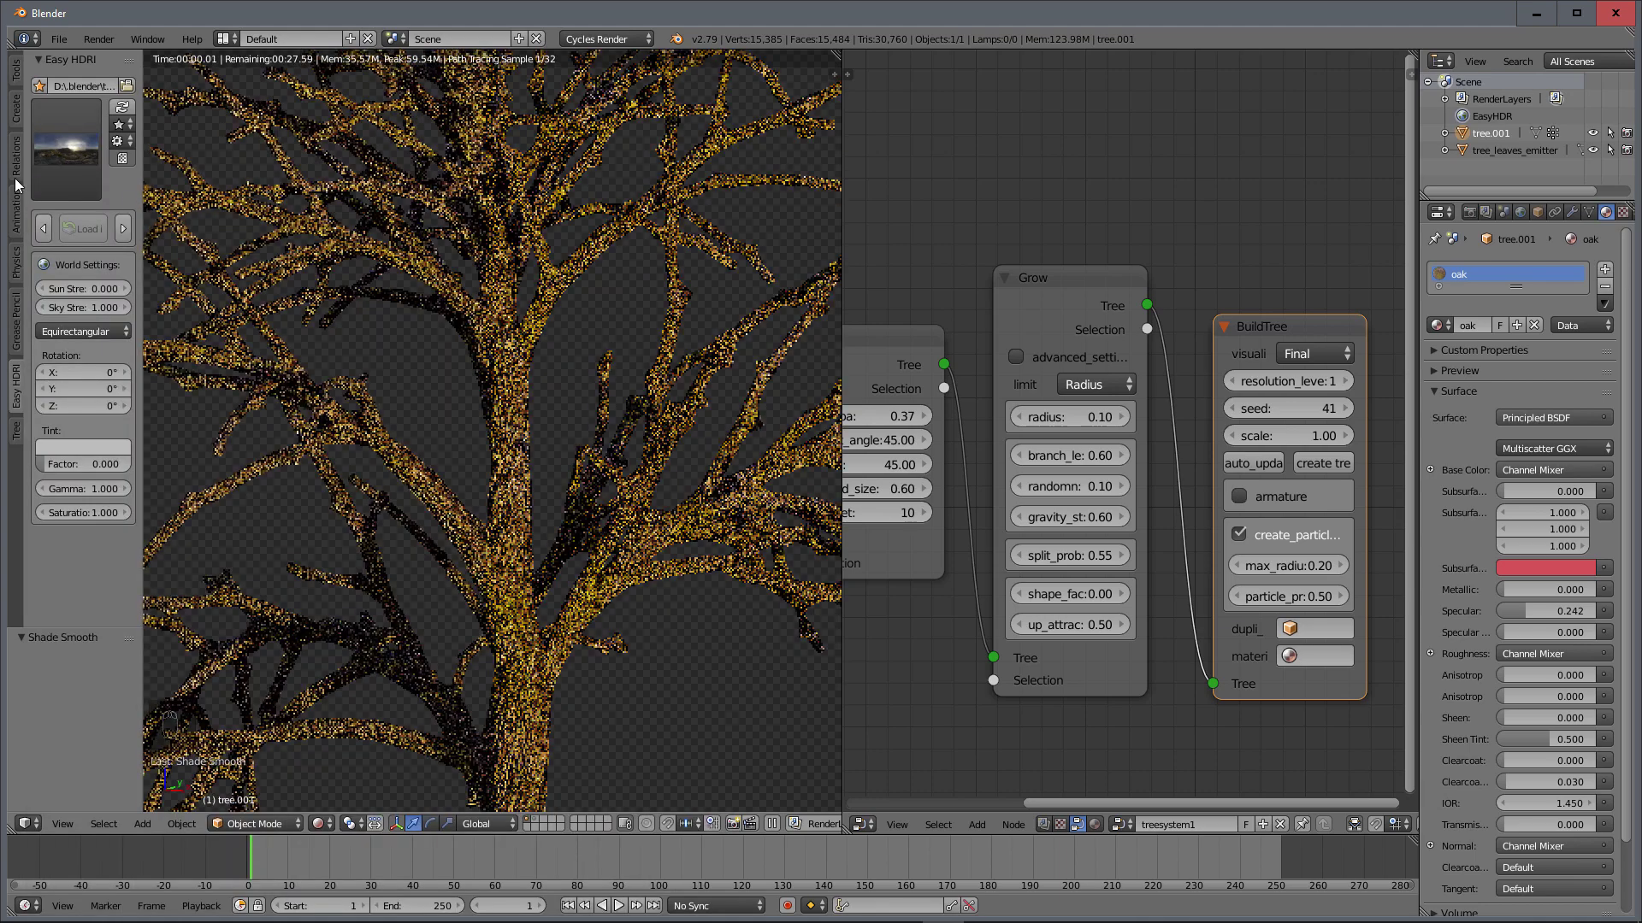
pyautogui.click(81, 150)
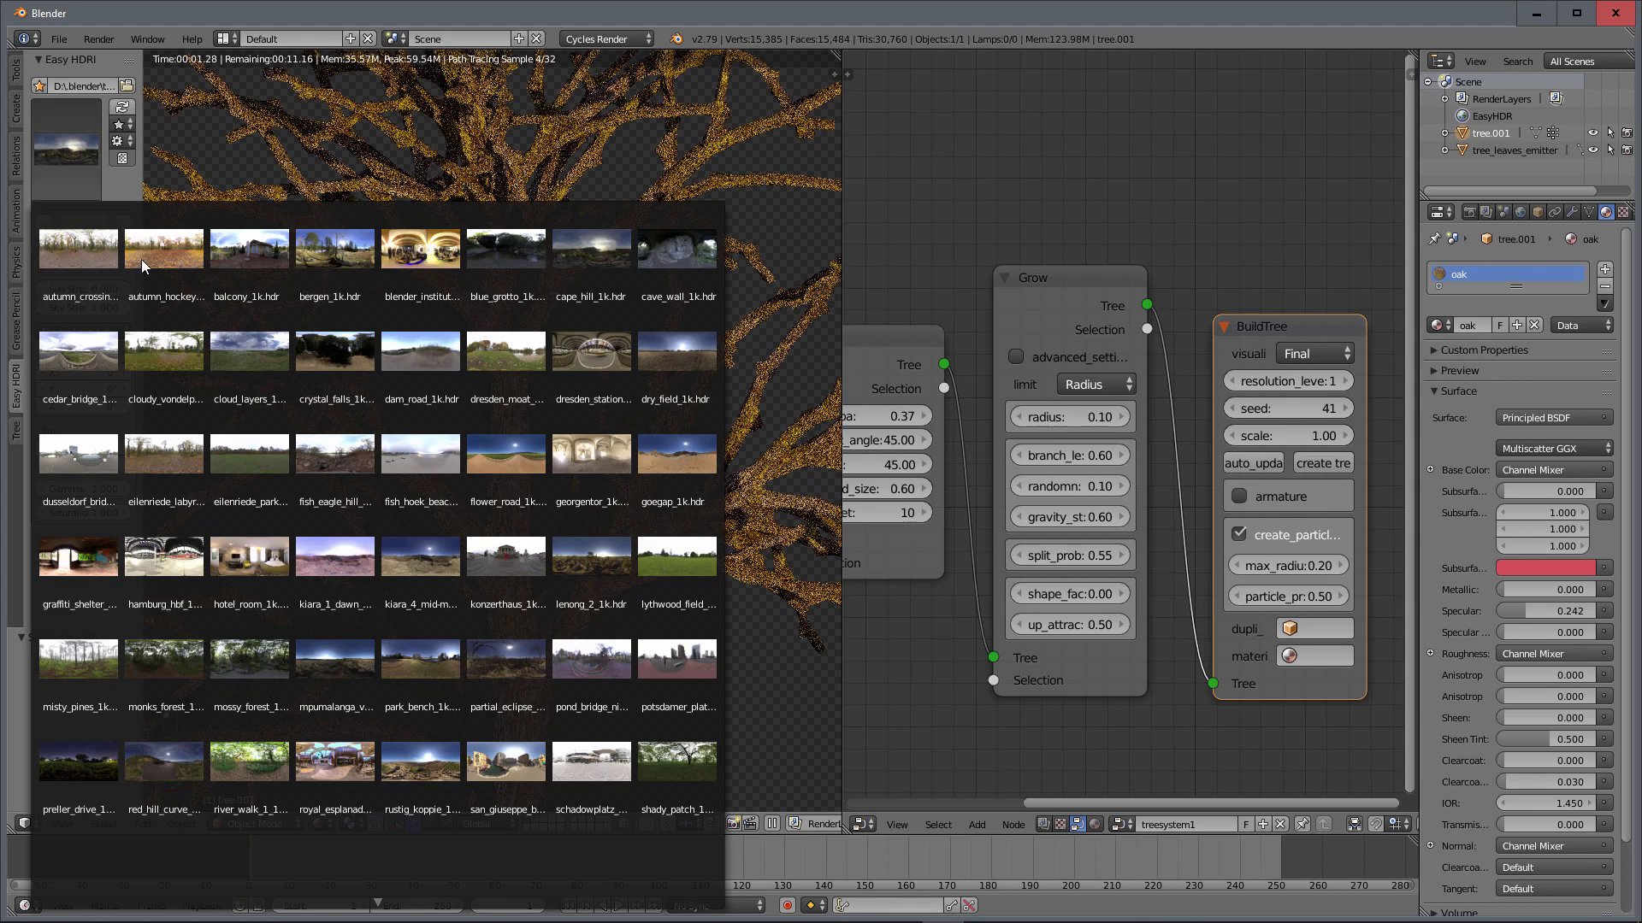
pyautogui.click(87, 351)
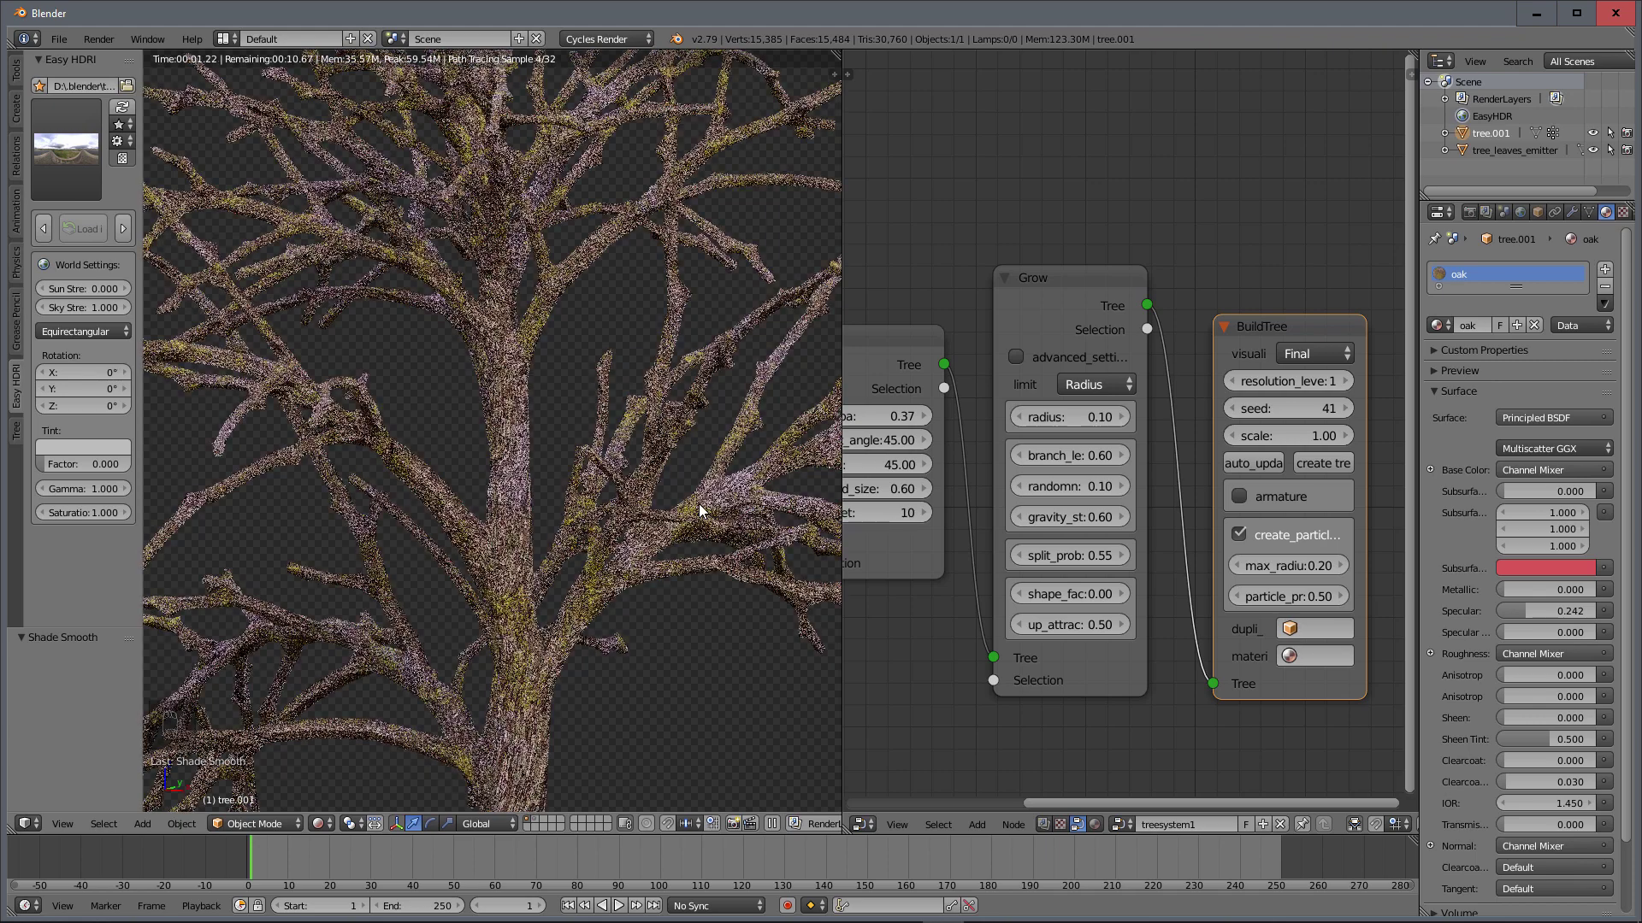
pyautogui.moveTo(674, 505); pyautogui.dragTo(571, 491, button='middle')
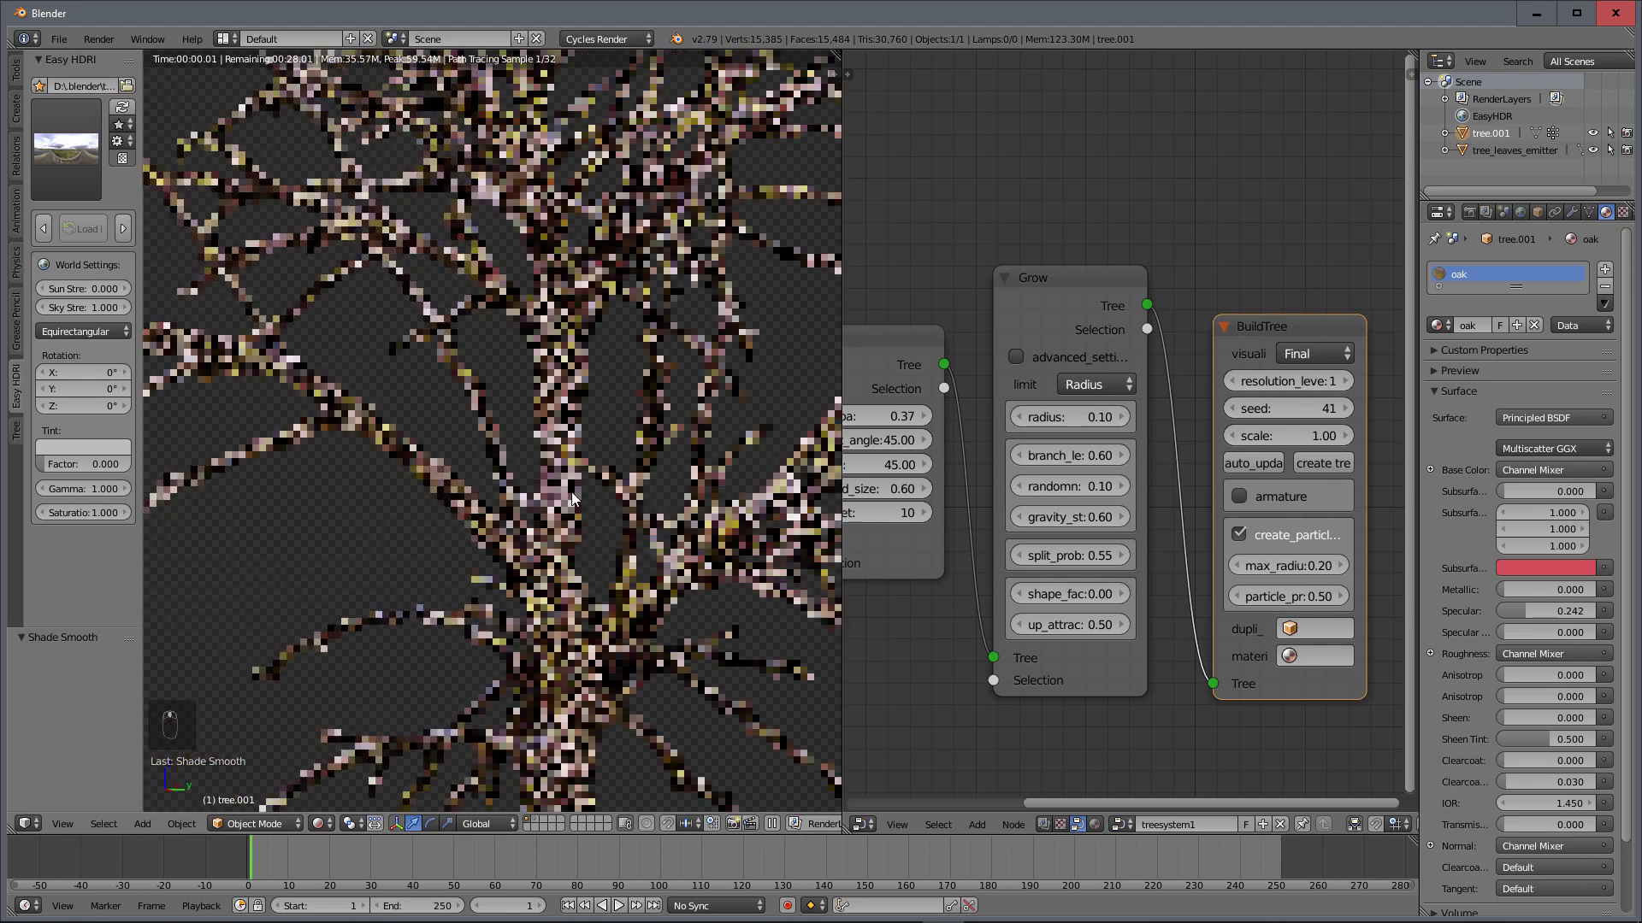
pyautogui.scroll(-5, 570, 490)
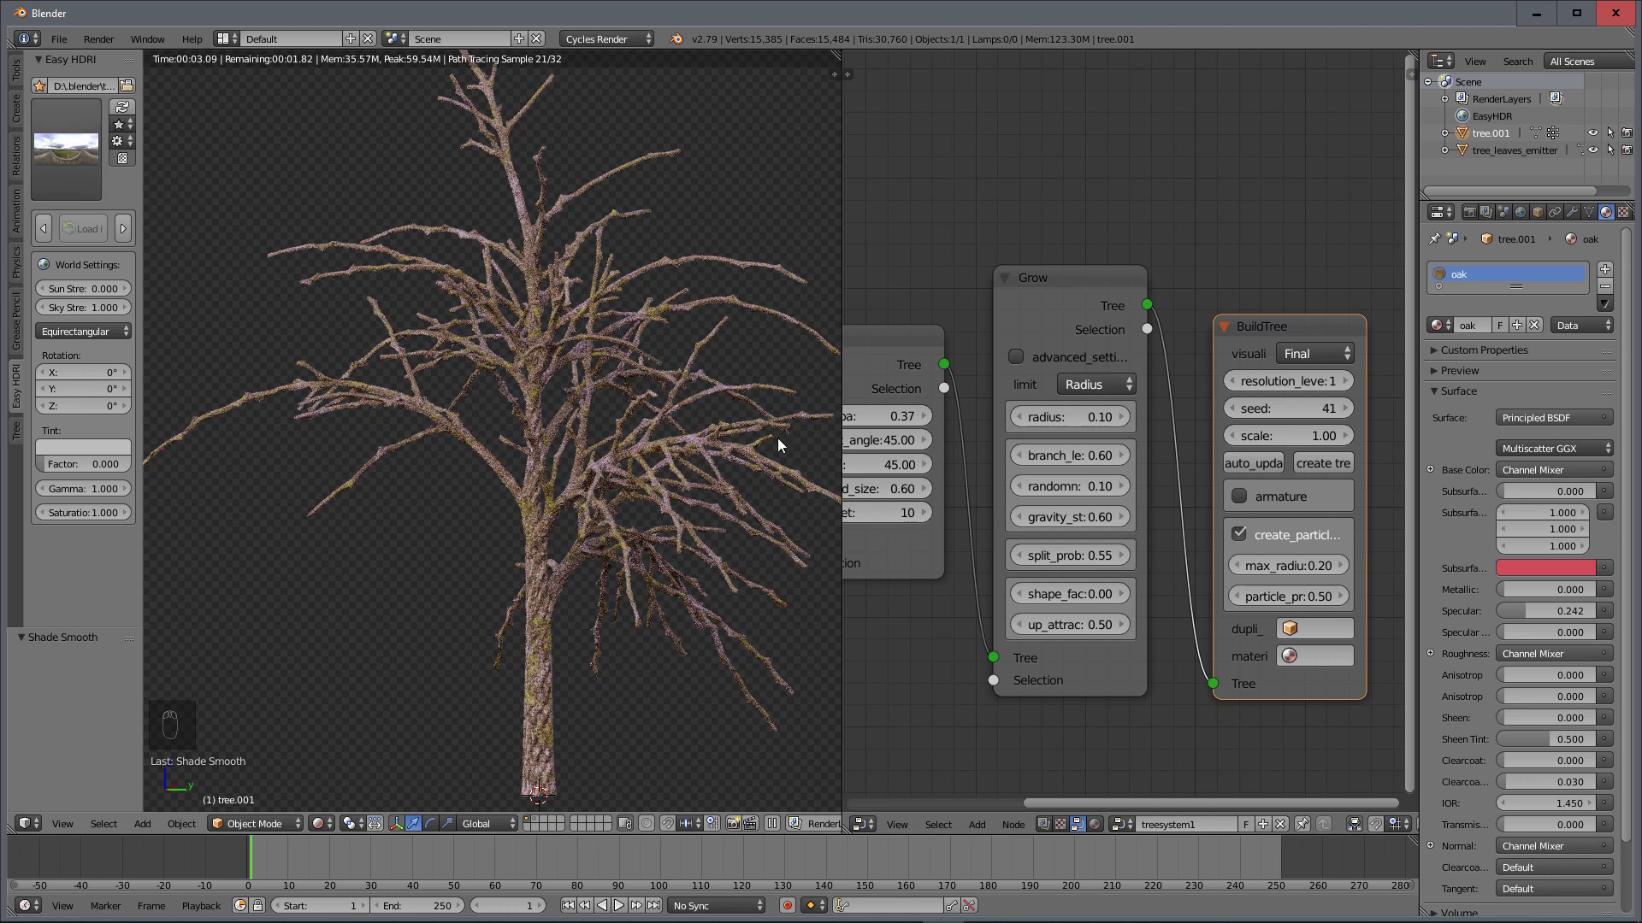
# Step: Preview the Pine and Redwood bark materials on the tree and restore the oak material
pyautogui.click(1439, 324)
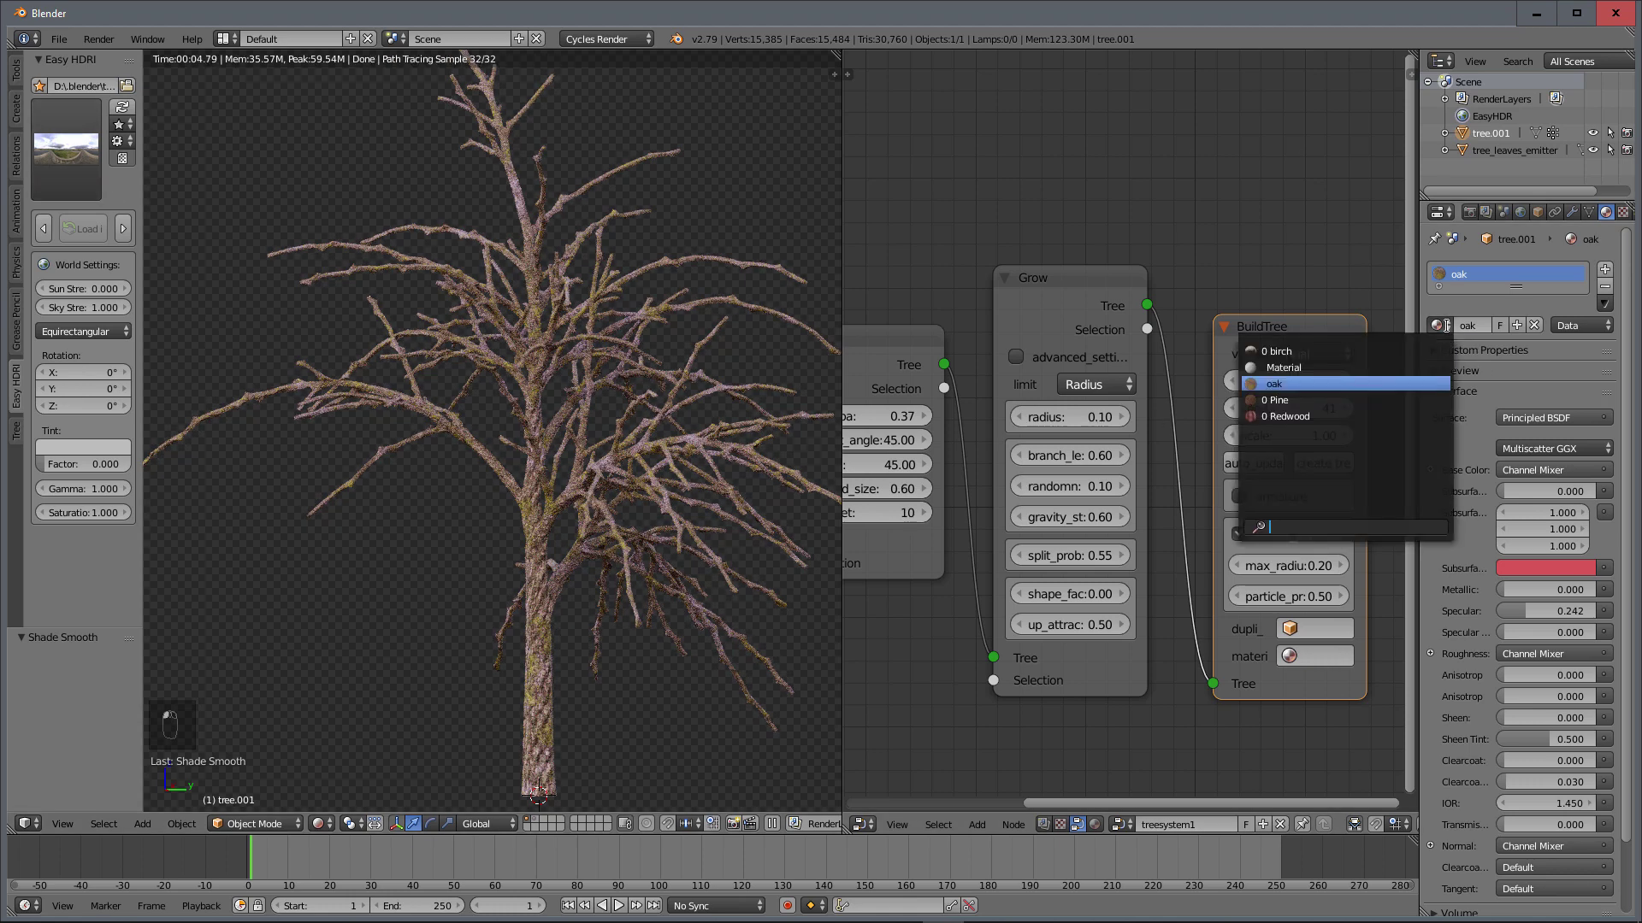
pyautogui.click(1392, 399)
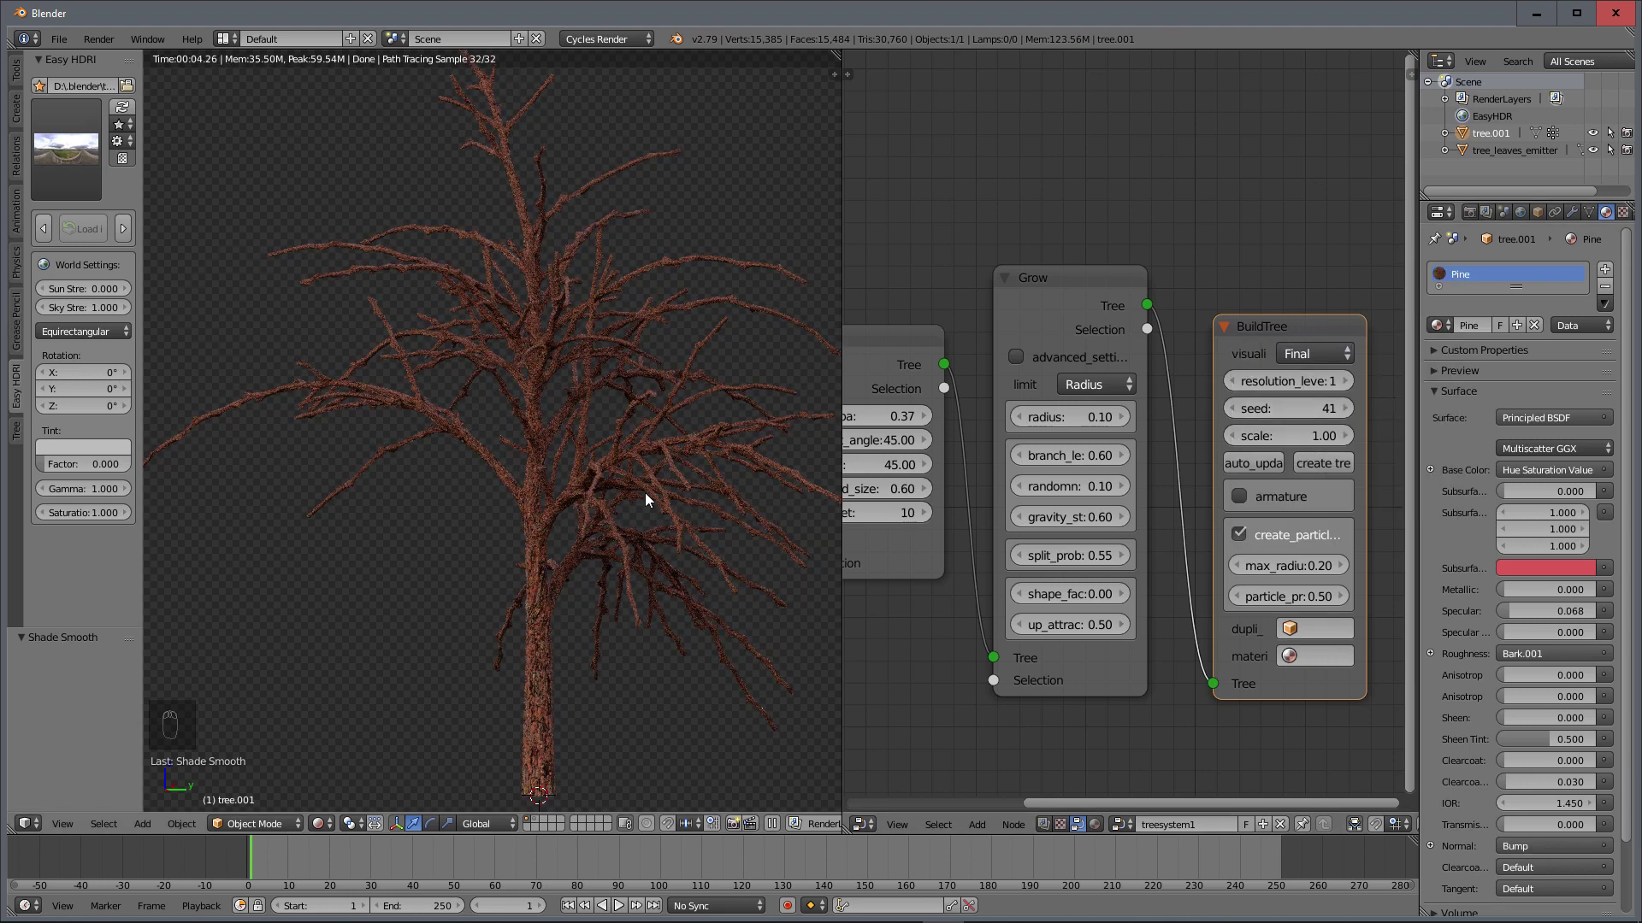
pyautogui.click(1437, 325)
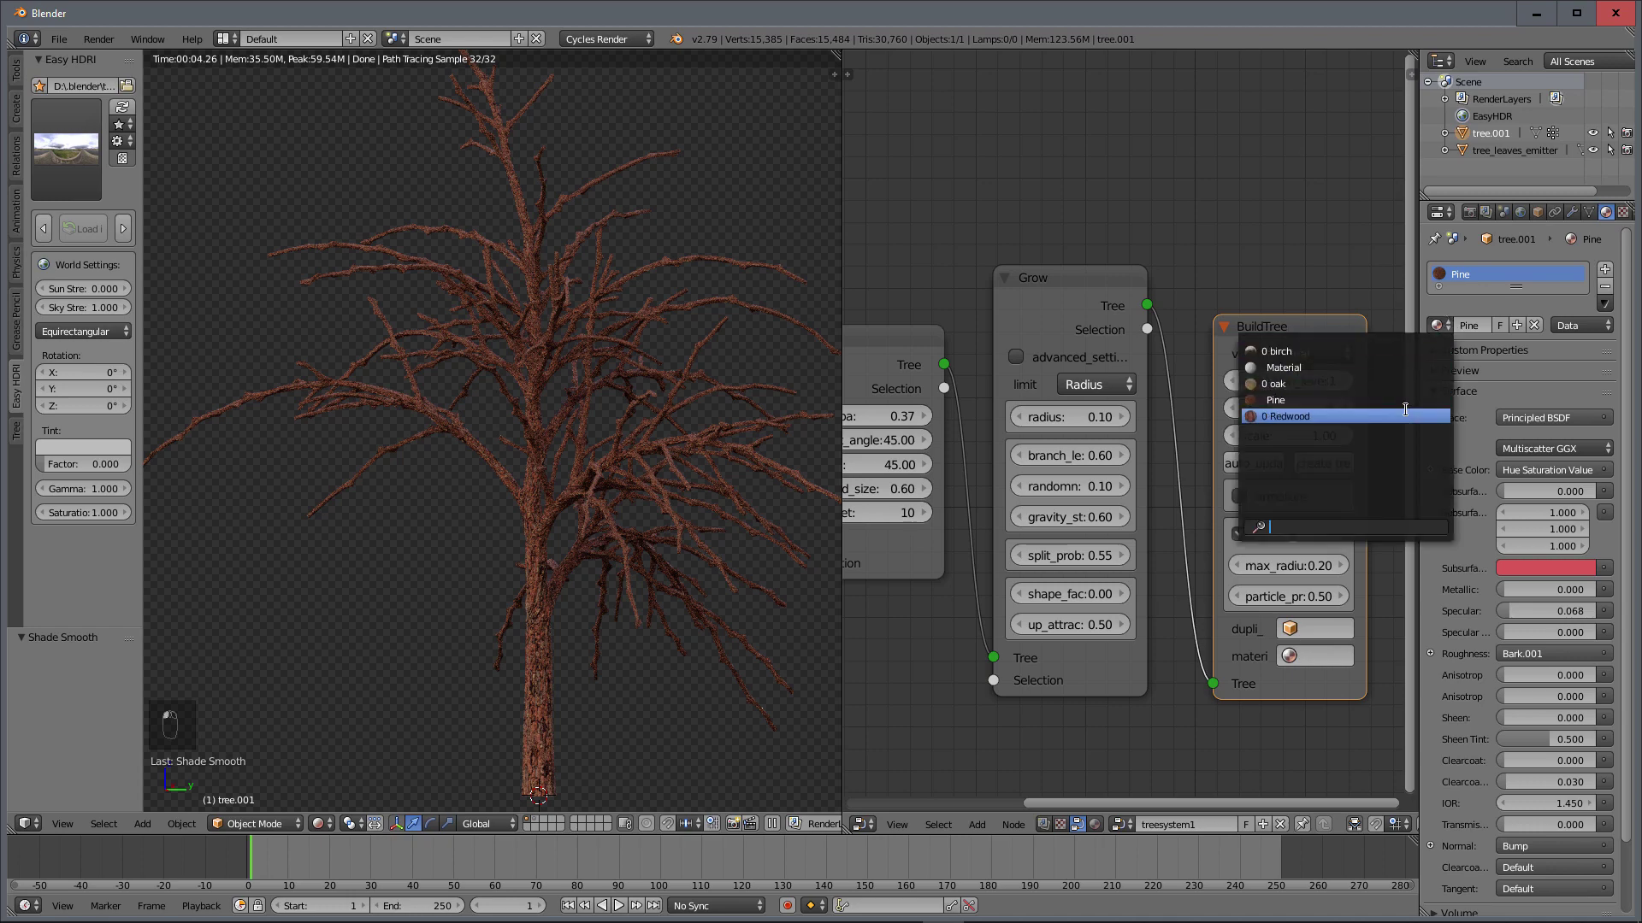
pyautogui.click(1368, 416)
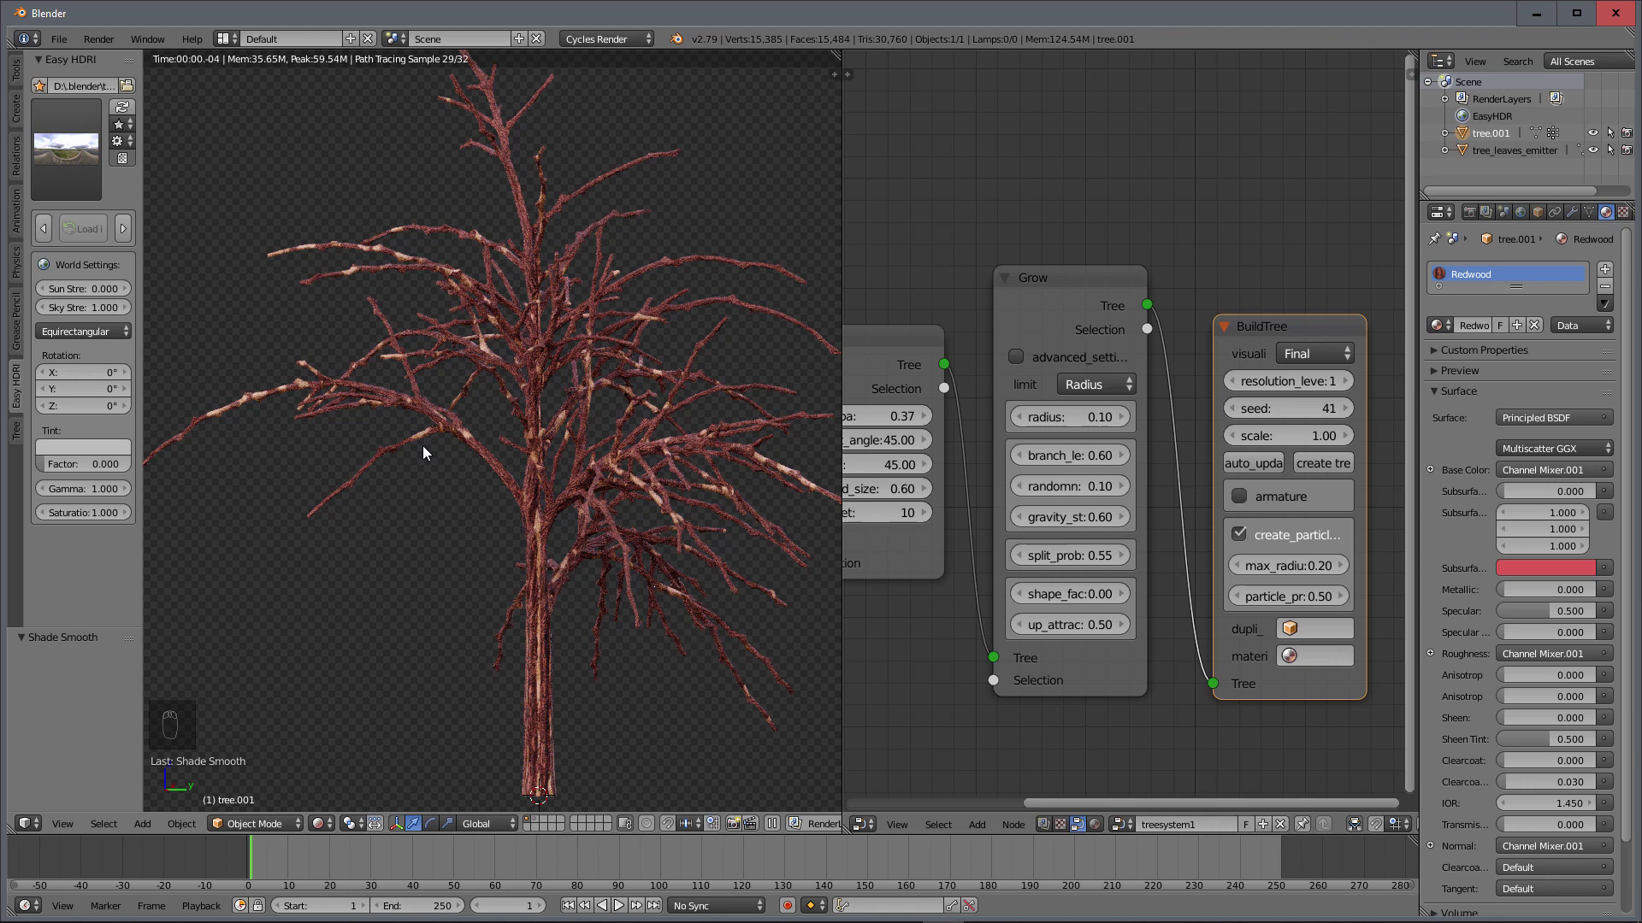
pyautogui.click(1441, 324)
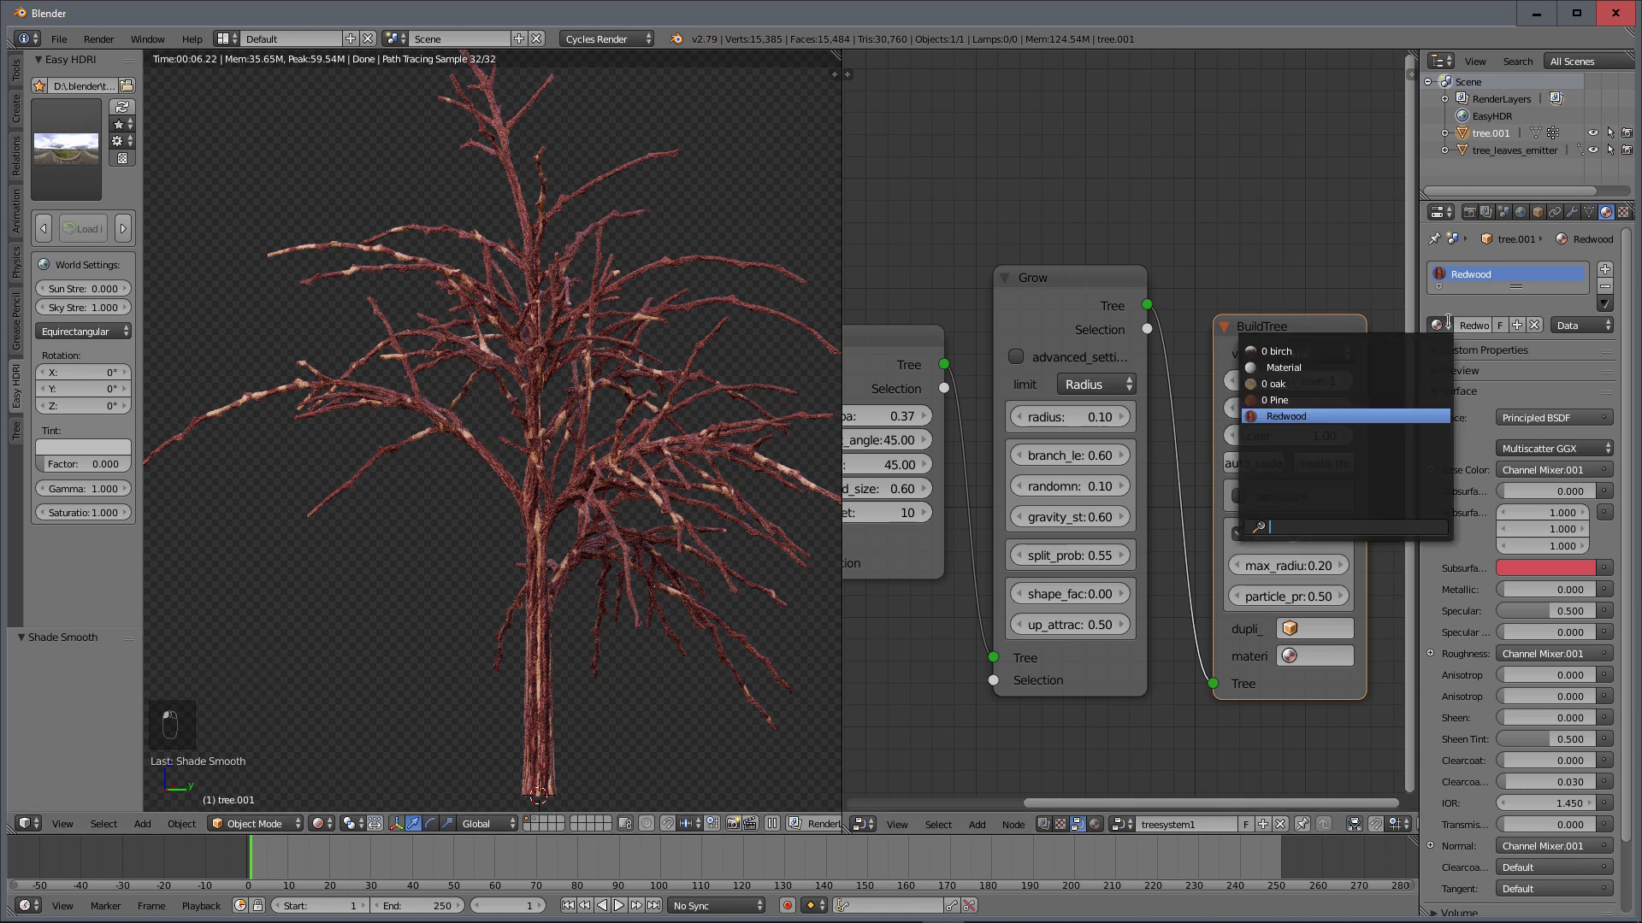
pyautogui.click(1420, 383)
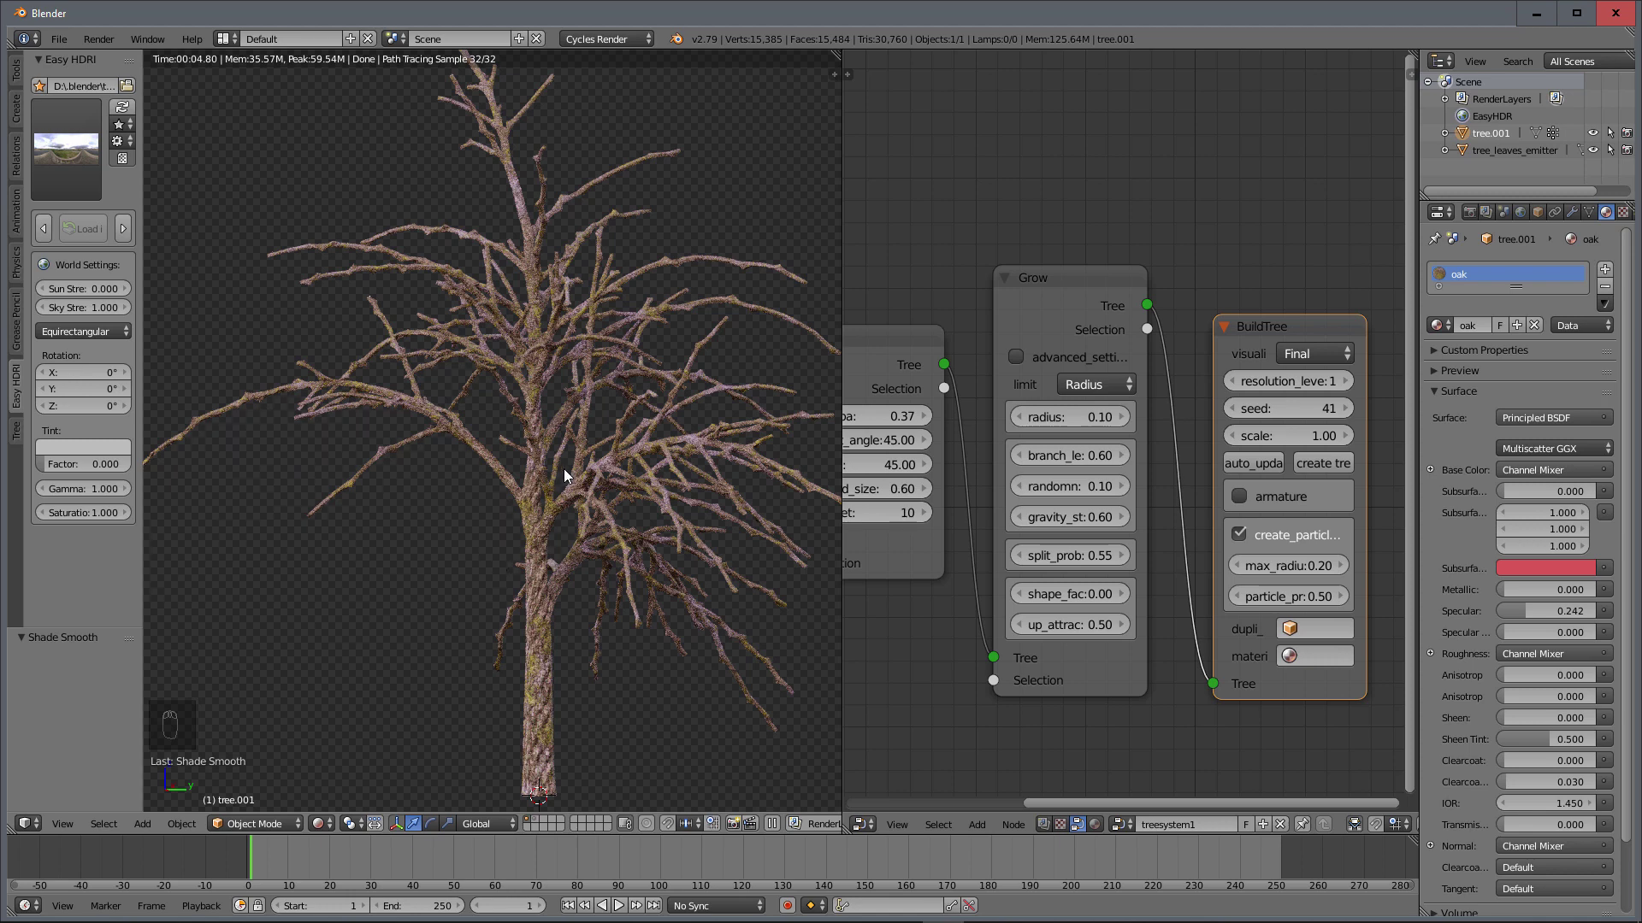
# Step: Return the 3D viewport to solid shading and switch to an empty scene layer
pyautogui.hotkey('shift', 'z')
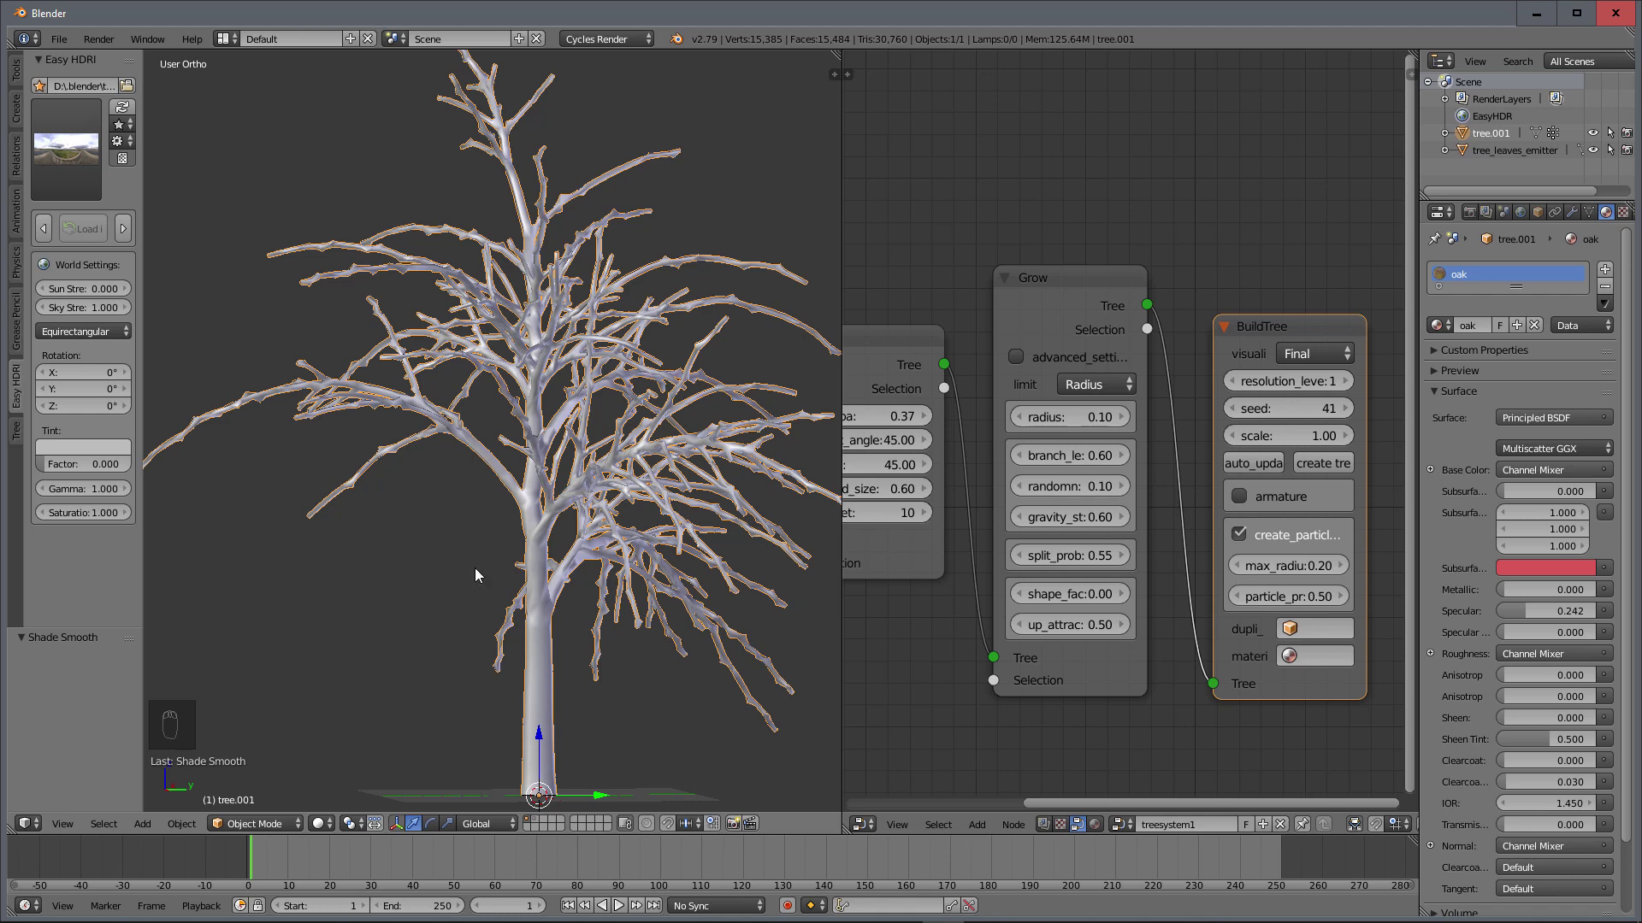
pyautogui.moveTo(508, 597); pyautogui.dragTo(755, 643, button='middle')
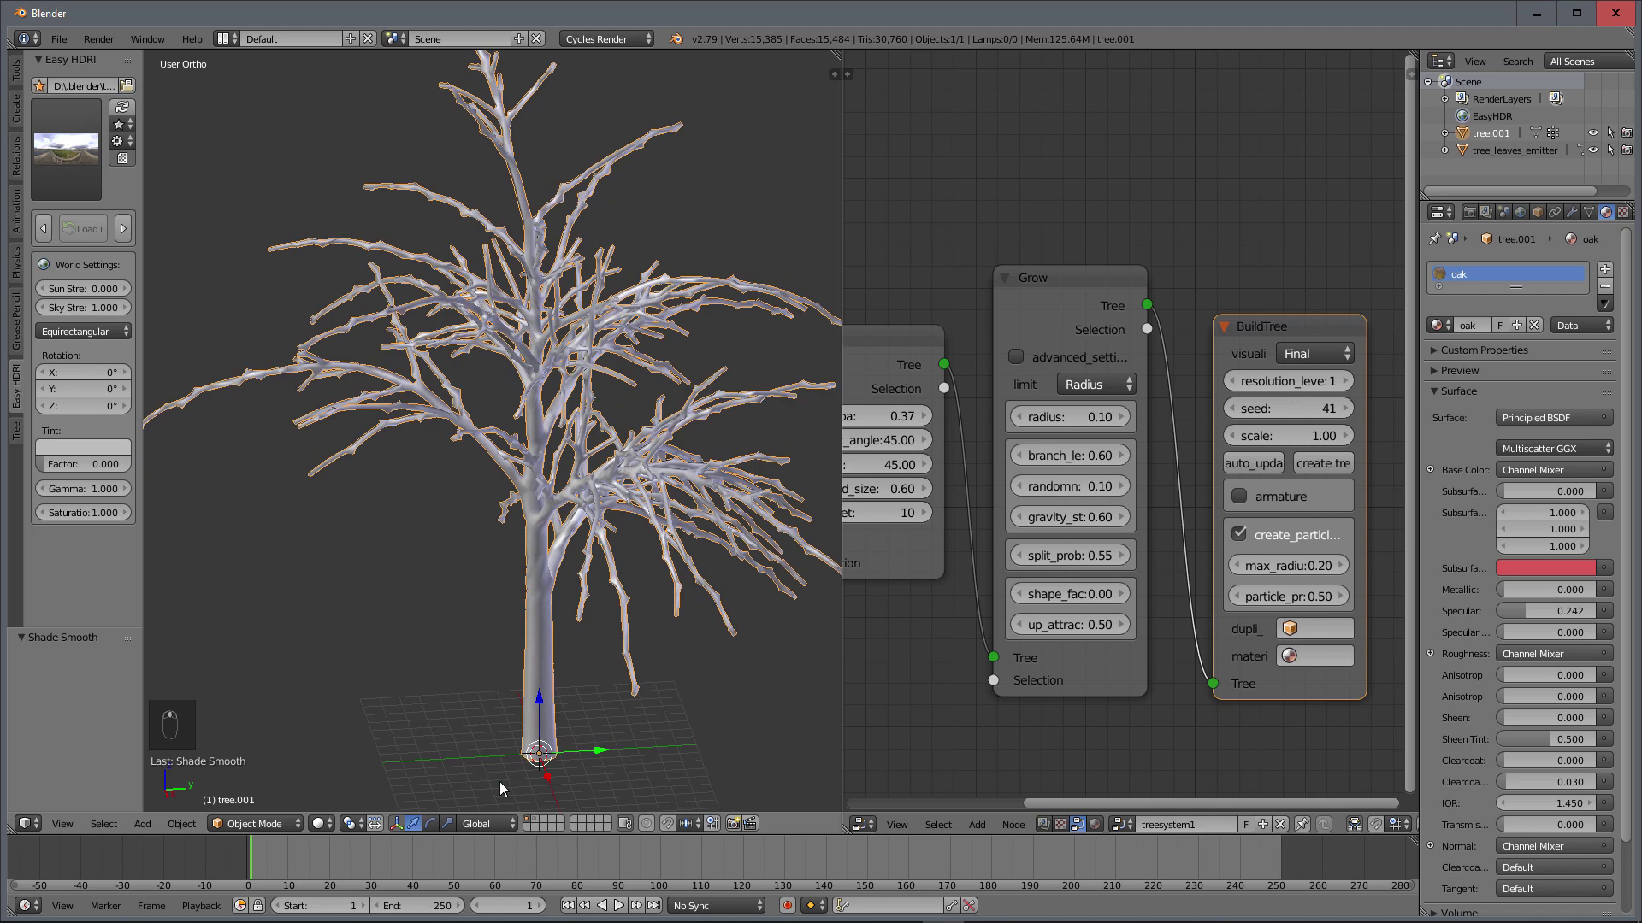
pyautogui.click(544, 819)
pyautogui.moveTo(487, 620); pyautogui.dragTo(566, 532, button='middle')
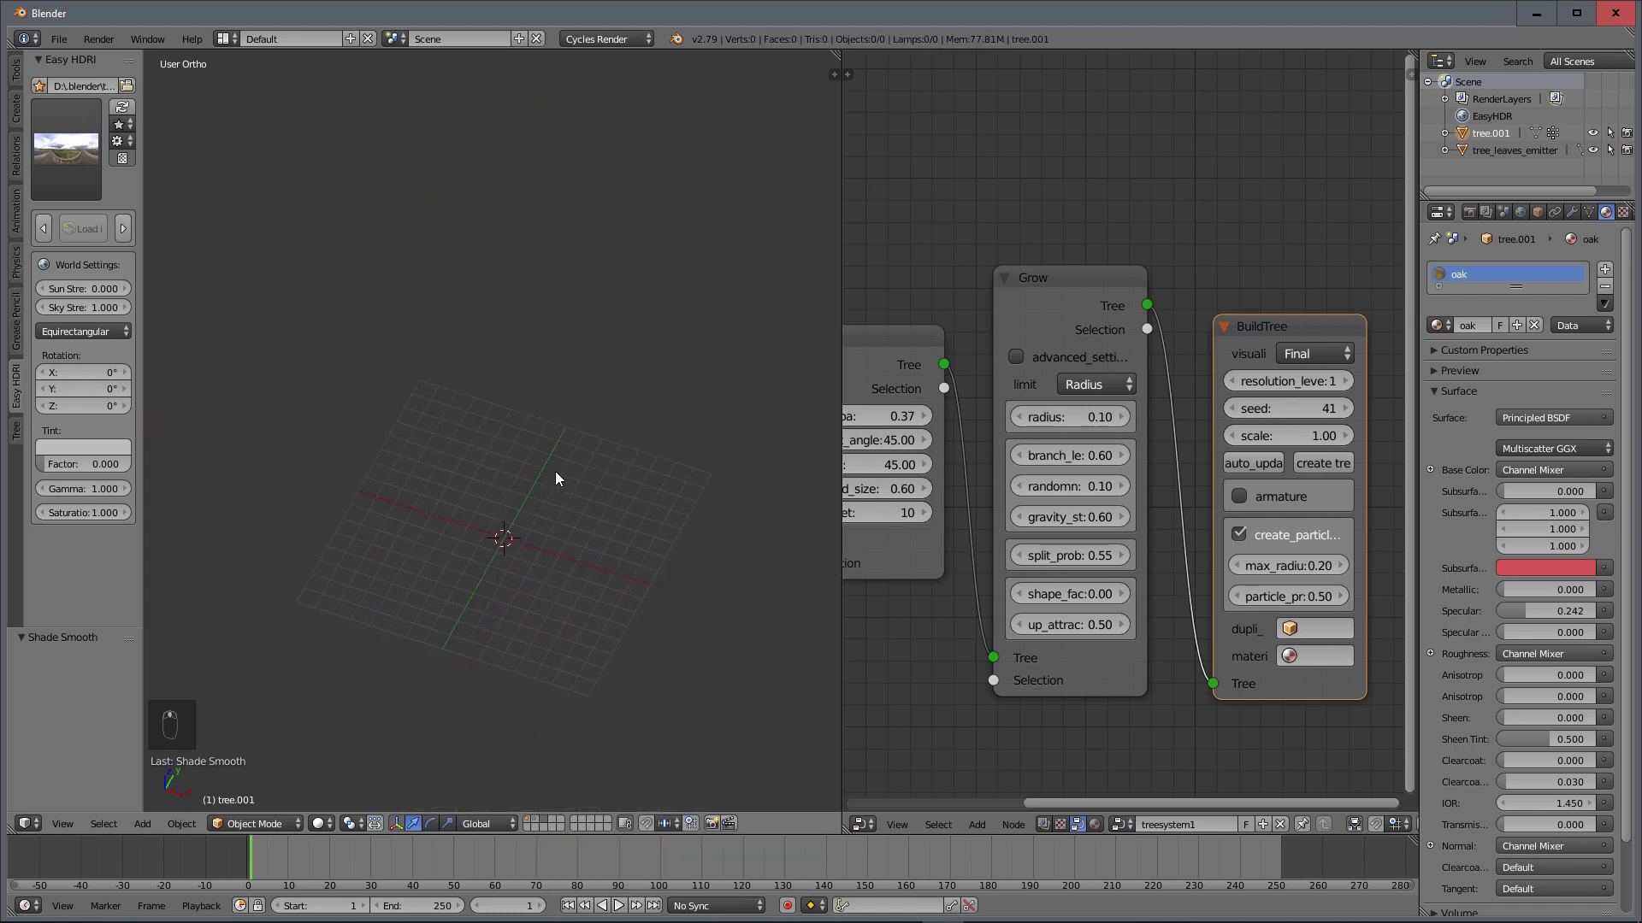
# Step: Create a twig on the empty layer with the Make Twig tool and frame it in the viewport
pyautogui.click(15, 430)
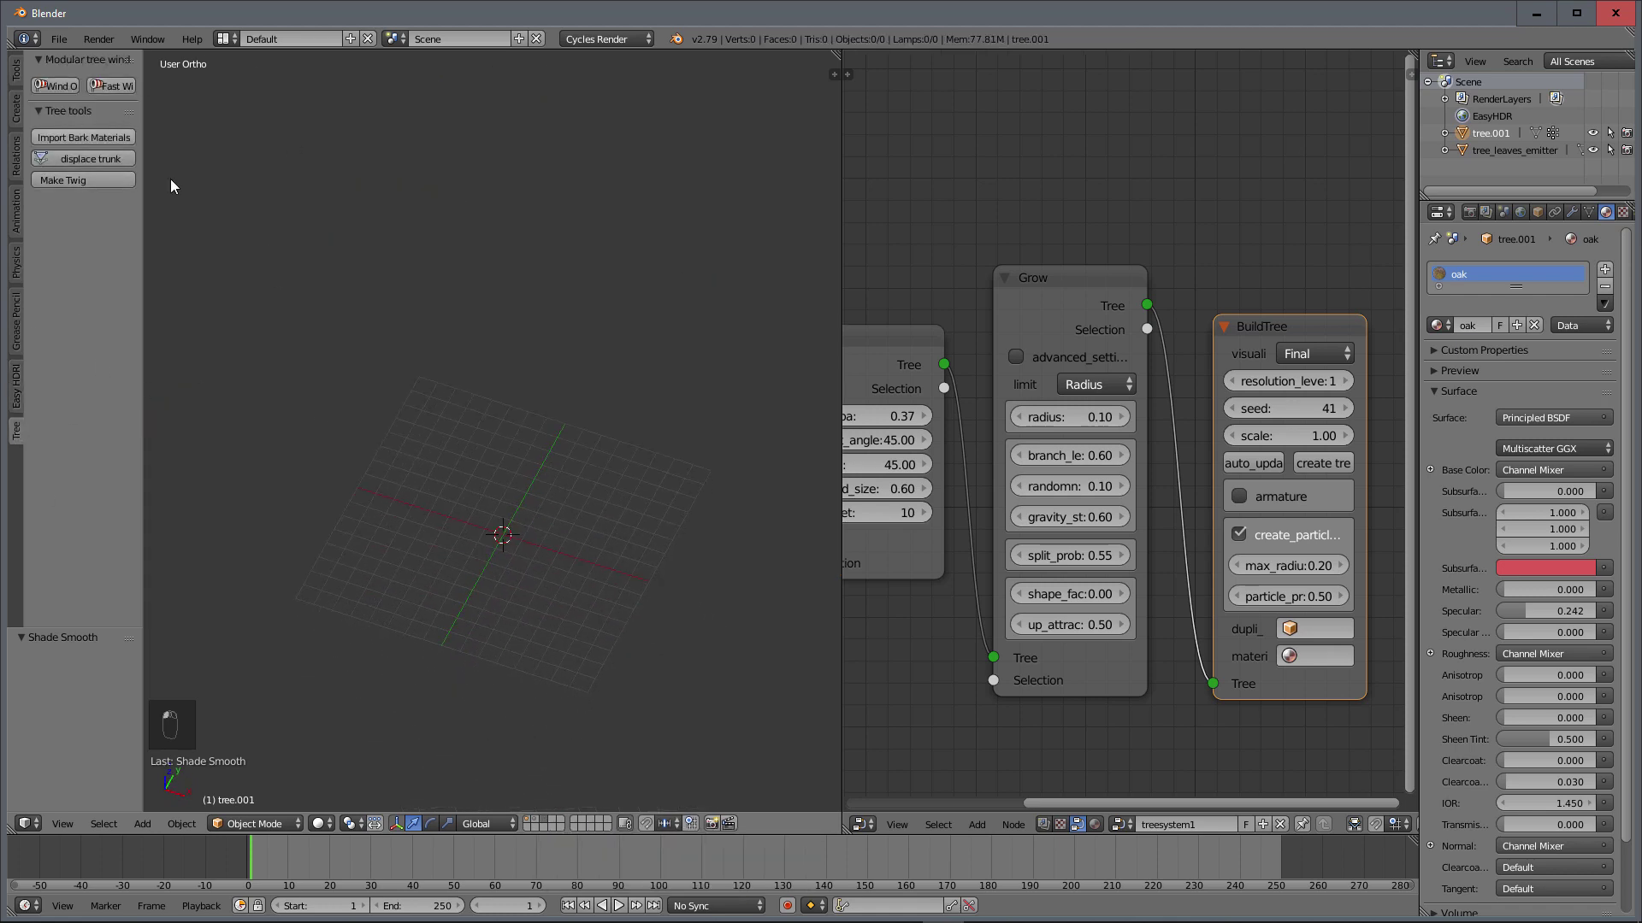
pyautogui.scroll(3, 495, 561)
pyautogui.keyDown('shift'); pyautogui.moveTo(522, 554); pyautogui.dragTo(472, 374, button='middle'); pyautogui.keyUp('shift')
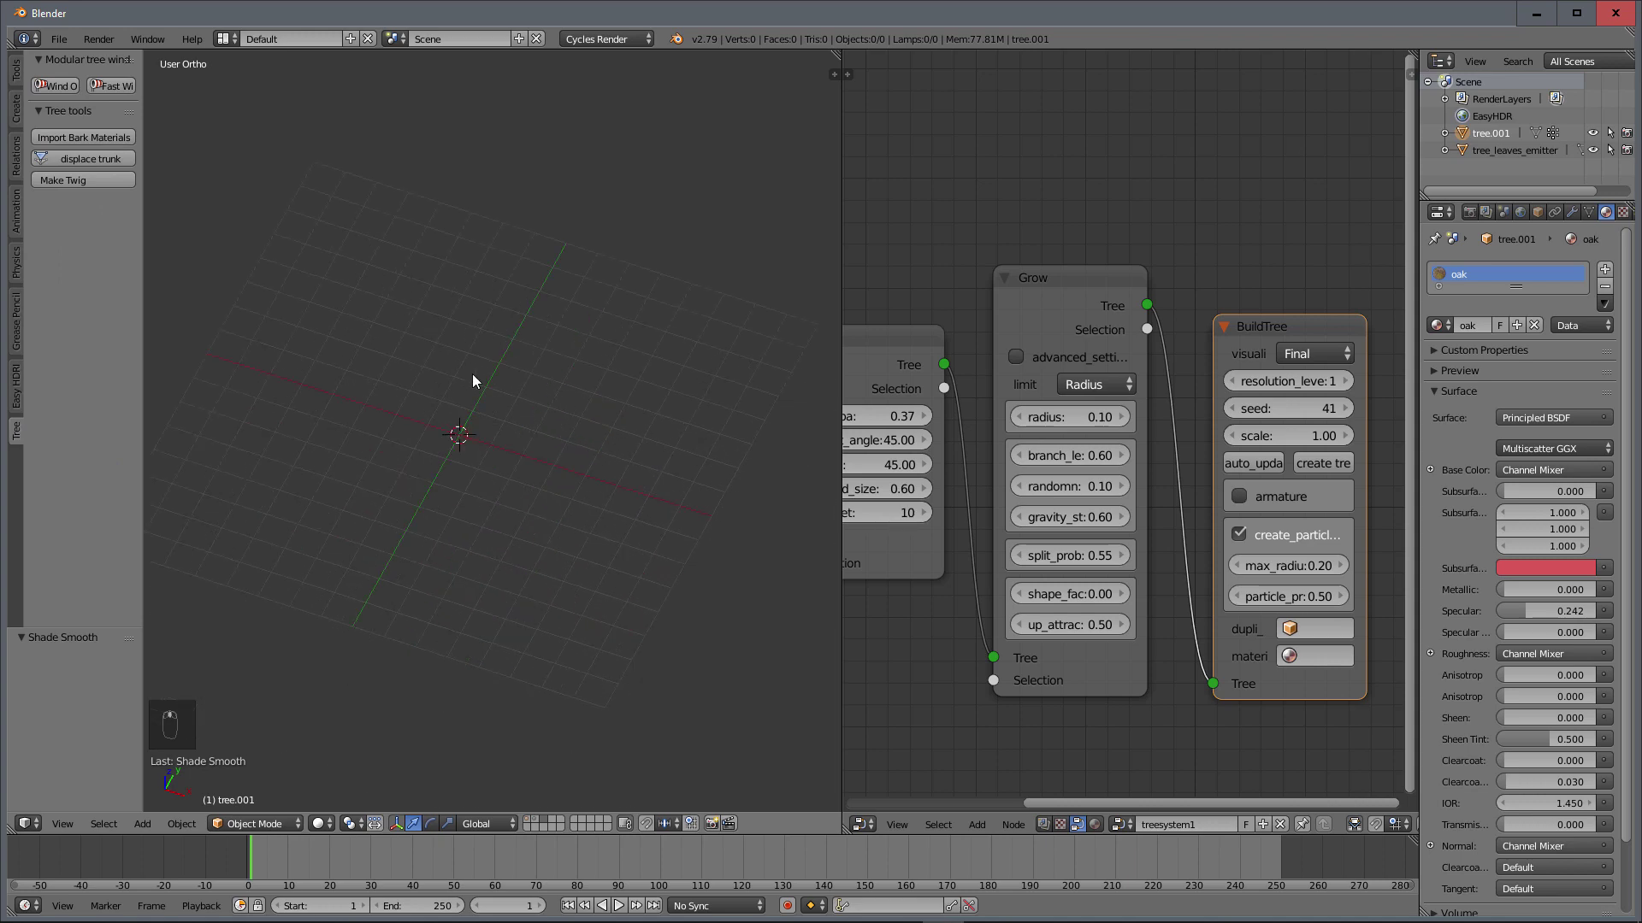
pyautogui.click(95, 179)
pyautogui.scroll(3, 525, 540)
pyautogui.scroll(-3, 539, 532)
pyautogui.keyDown('shift'); pyautogui.moveTo(574, 495); pyautogui.dragTo(500, 500, button='middle'); pyautogui.keyUp('shift')
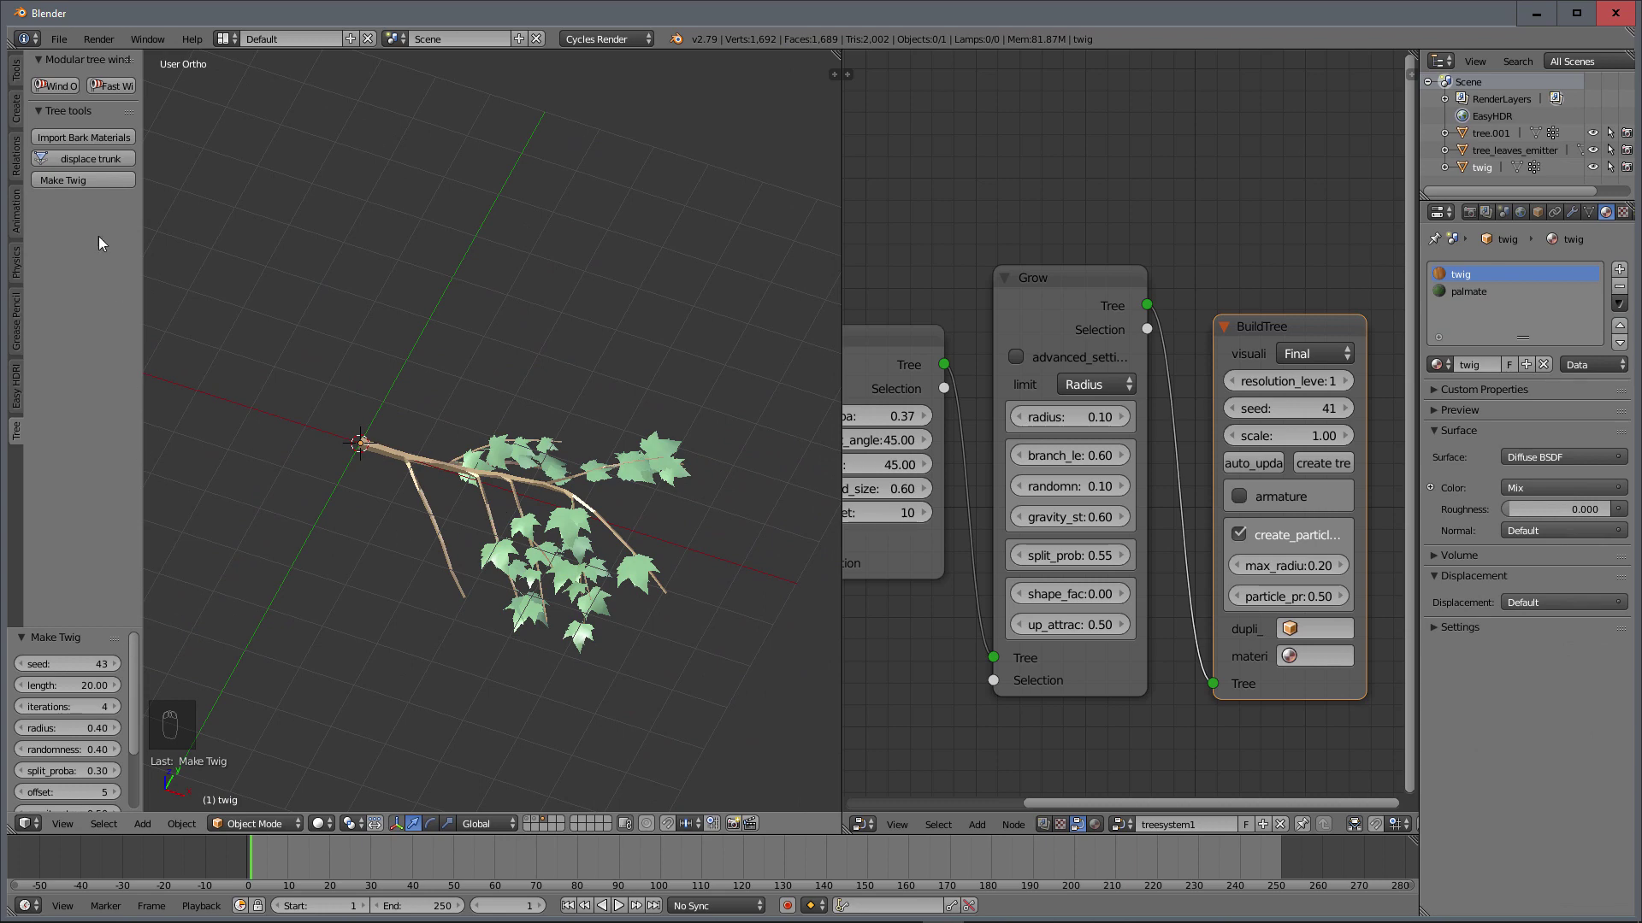
# Step: Enlarge the Make Twig settings area, compare several seeds and set the twig's seed to 42
pyautogui.moveTo(104, 631); pyautogui.dragTo(107, 588)
pyautogui.click(115, 619)
pyautogui.click(115, 619)
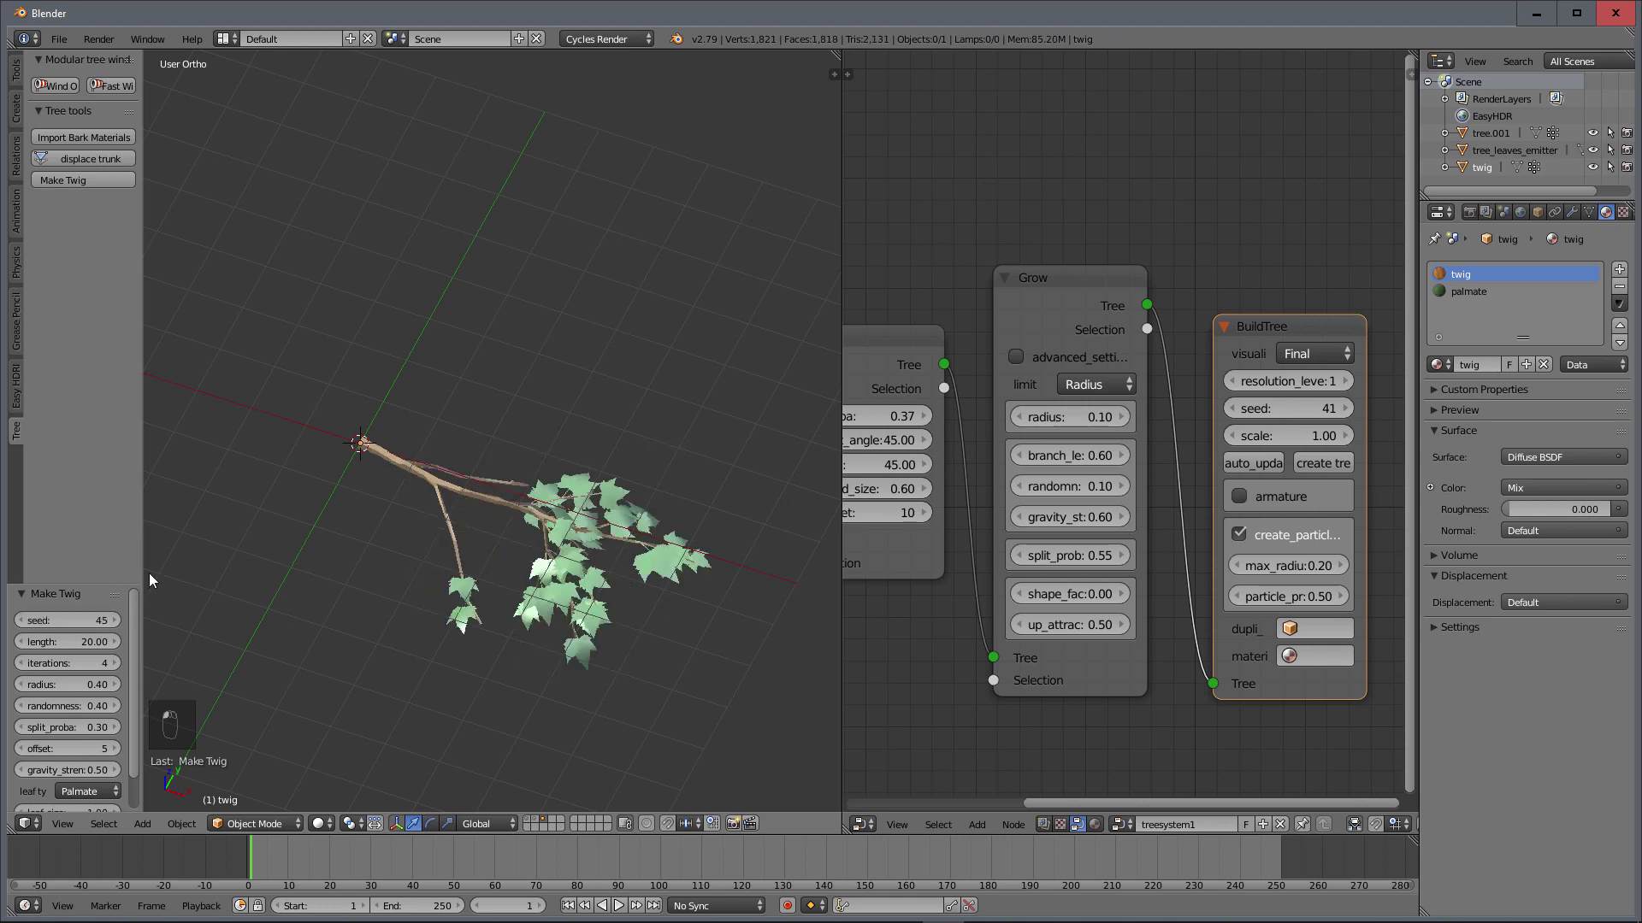
pyautogui.click(23, 621)
pyautogui.click(23, 620)
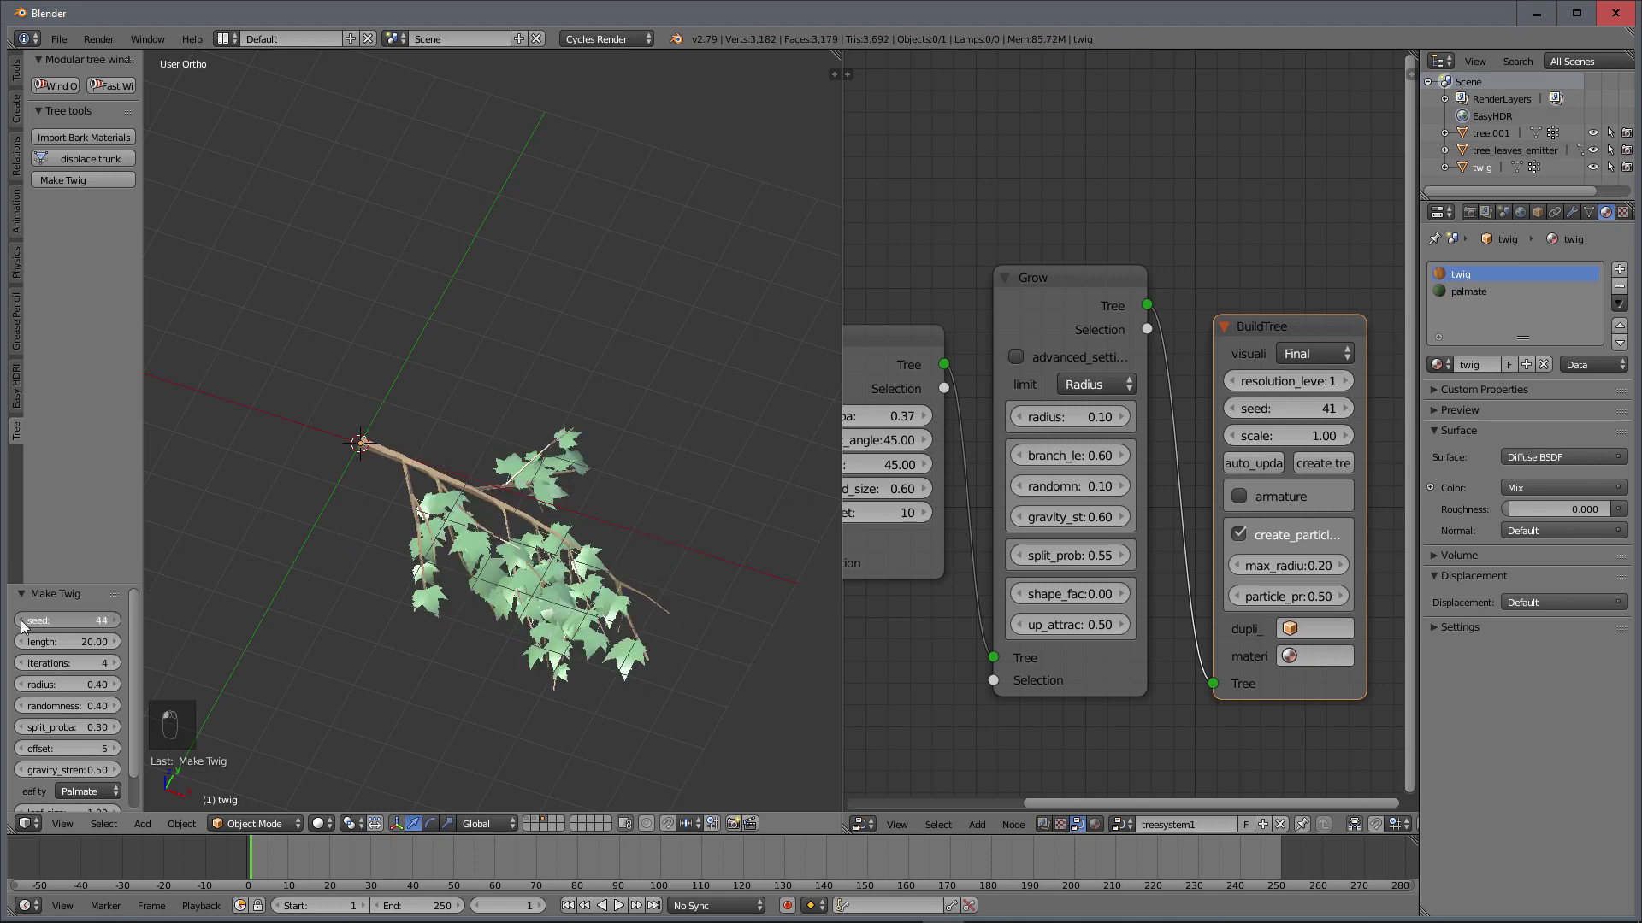
pyautogui.click(23, 621)
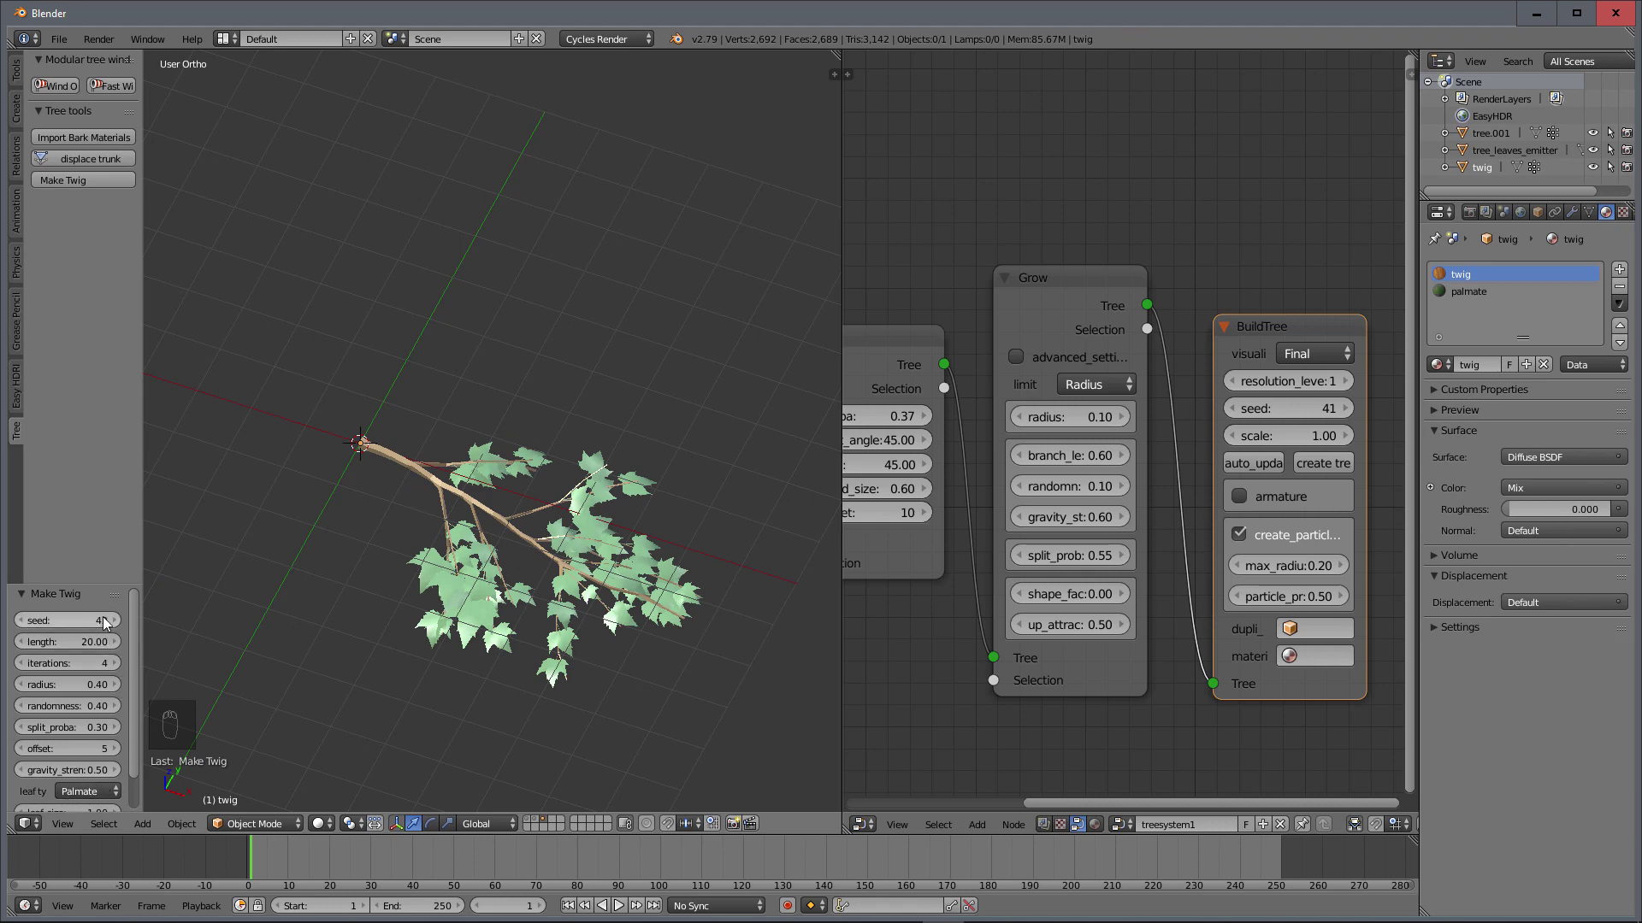
# Step: Increase the twig's length to 25.70
pyautogui.click(113, 643)
pyautogui.click(113, 643)
pyautogui.click(113, 643)
pyautogui.moveTo(112, 643); pyautogui.dragTo(246, 639)
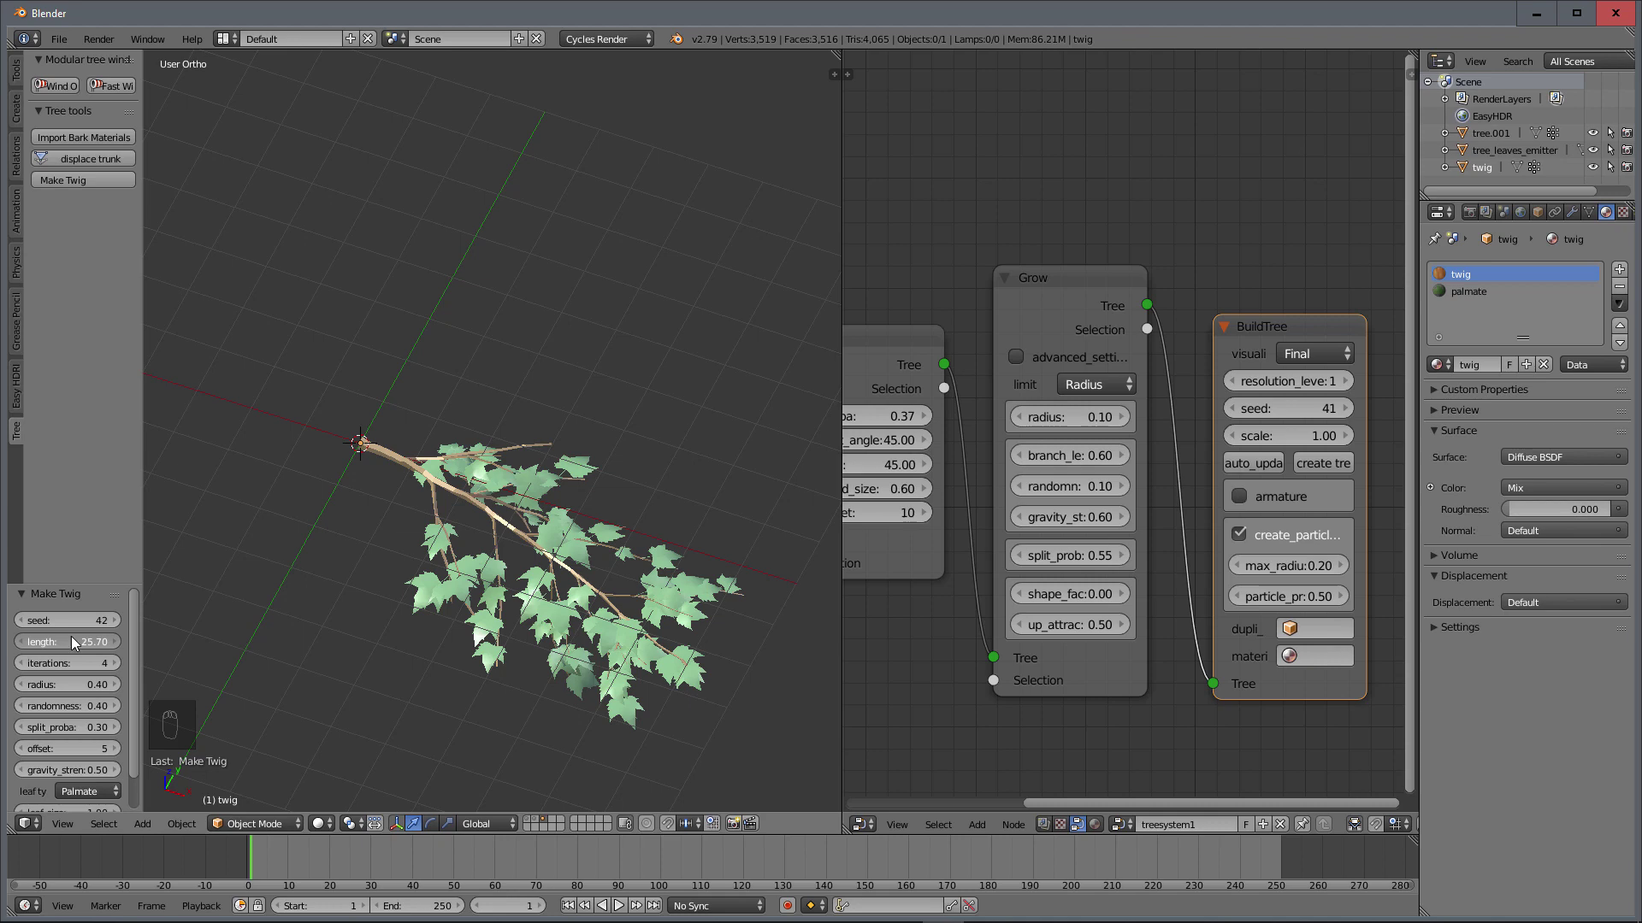
# Step: Try 8 iterations for the twig and reduce the value to 5
pyautogui.moveTo(86, 664); pyautogui.dragTo(136, 664)
pyautogui.click(113, 662)
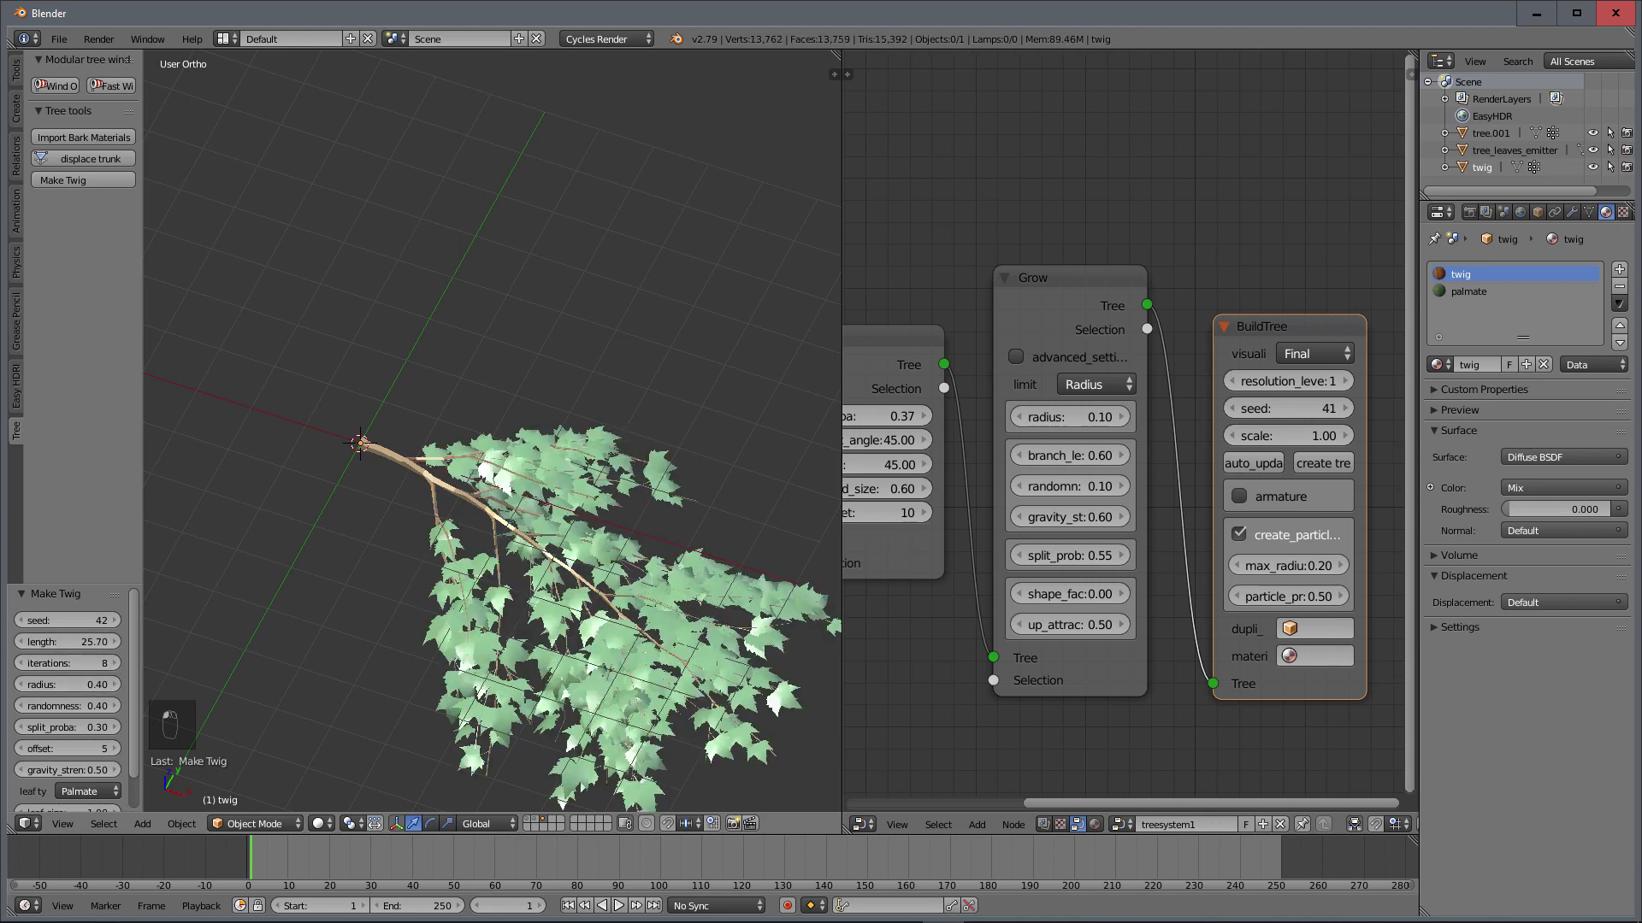
pyautogui.click(21, 663)
pyautogui.click(22, 665)
pyautogui.click(22, 666)
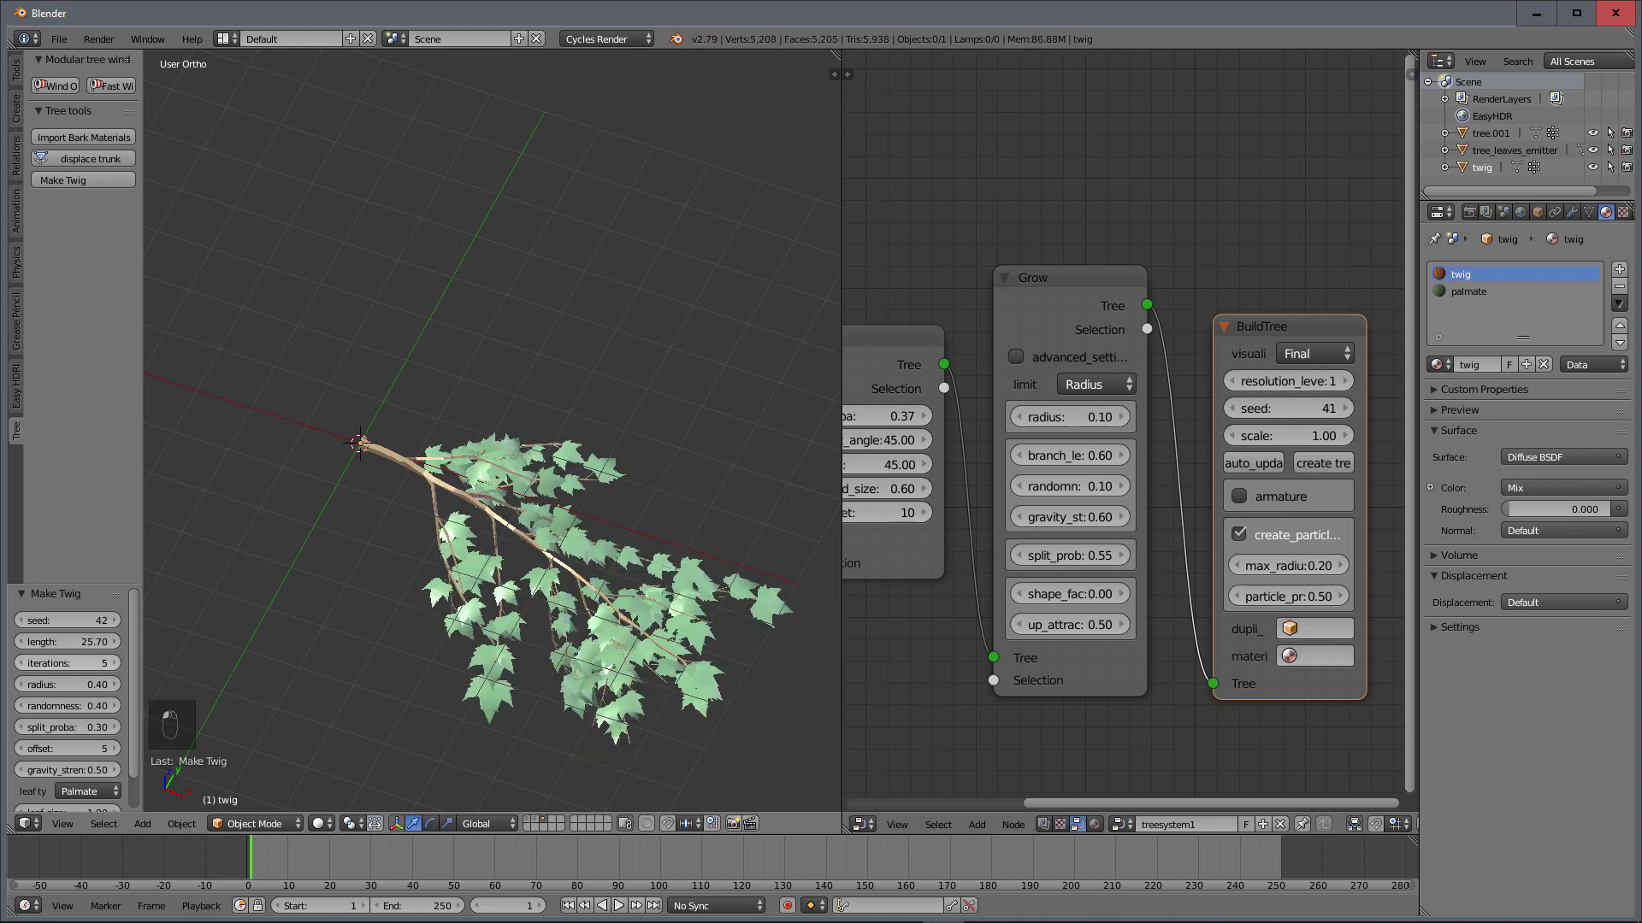
# Step: Set the twig's length to 20
pyautogui.moveTo(590, 588); pyautogui.dragTo(607, 555, button='middle')
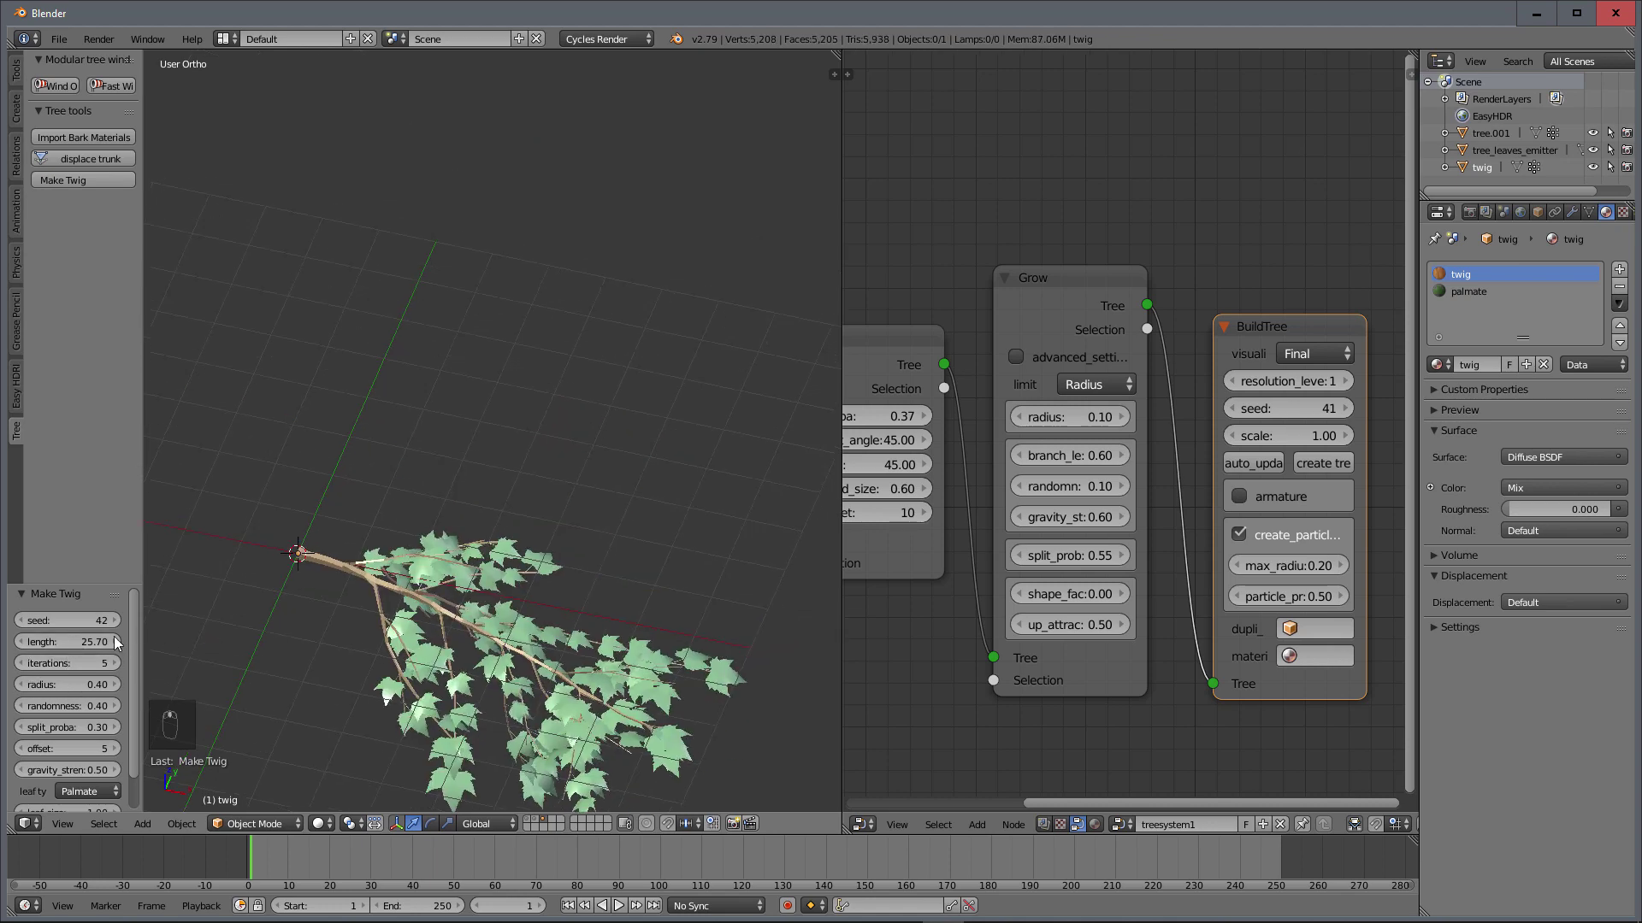
pyautogui.click(55, 642)
pyautogui.write('20')
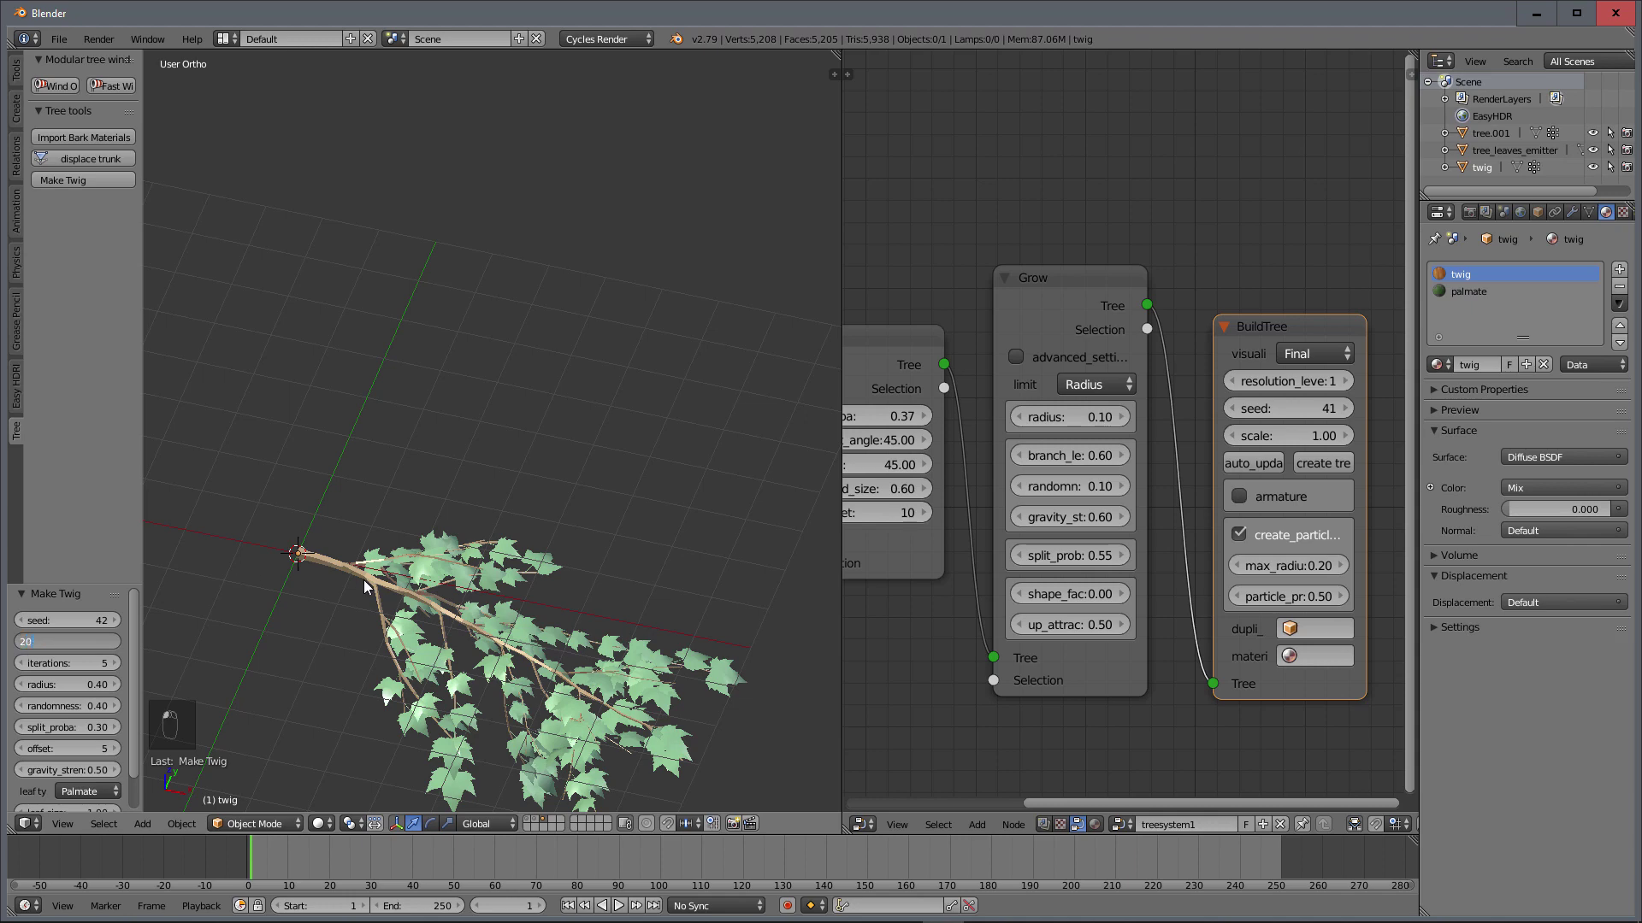
pyautogui.press('Return')
pyautogui.moveTo(486, 602); pyautogui.dragTo(530, 449, button='middle')
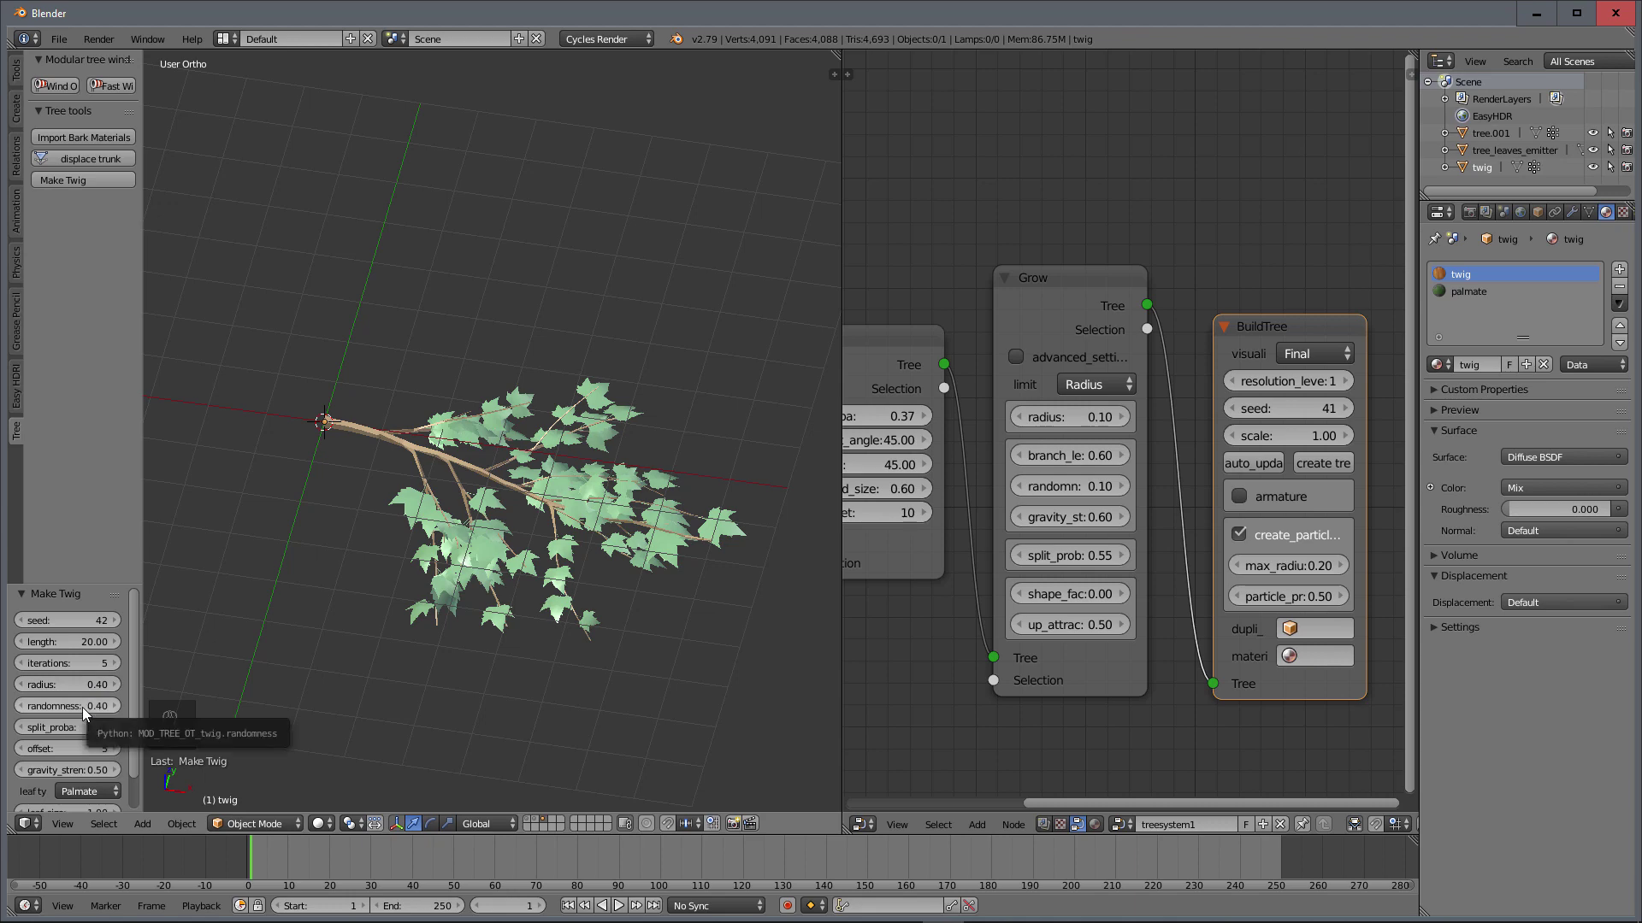
# Step: Inspect the twig from the side and raise its gravity strength to 1.52
pyautogui.scroll(-2, 393, 603)
pyautogui.moveTo(541, 560); pyautogui.dragTo(573, 516, button='middle')
pyautogui.scroll(2, 564, 538)
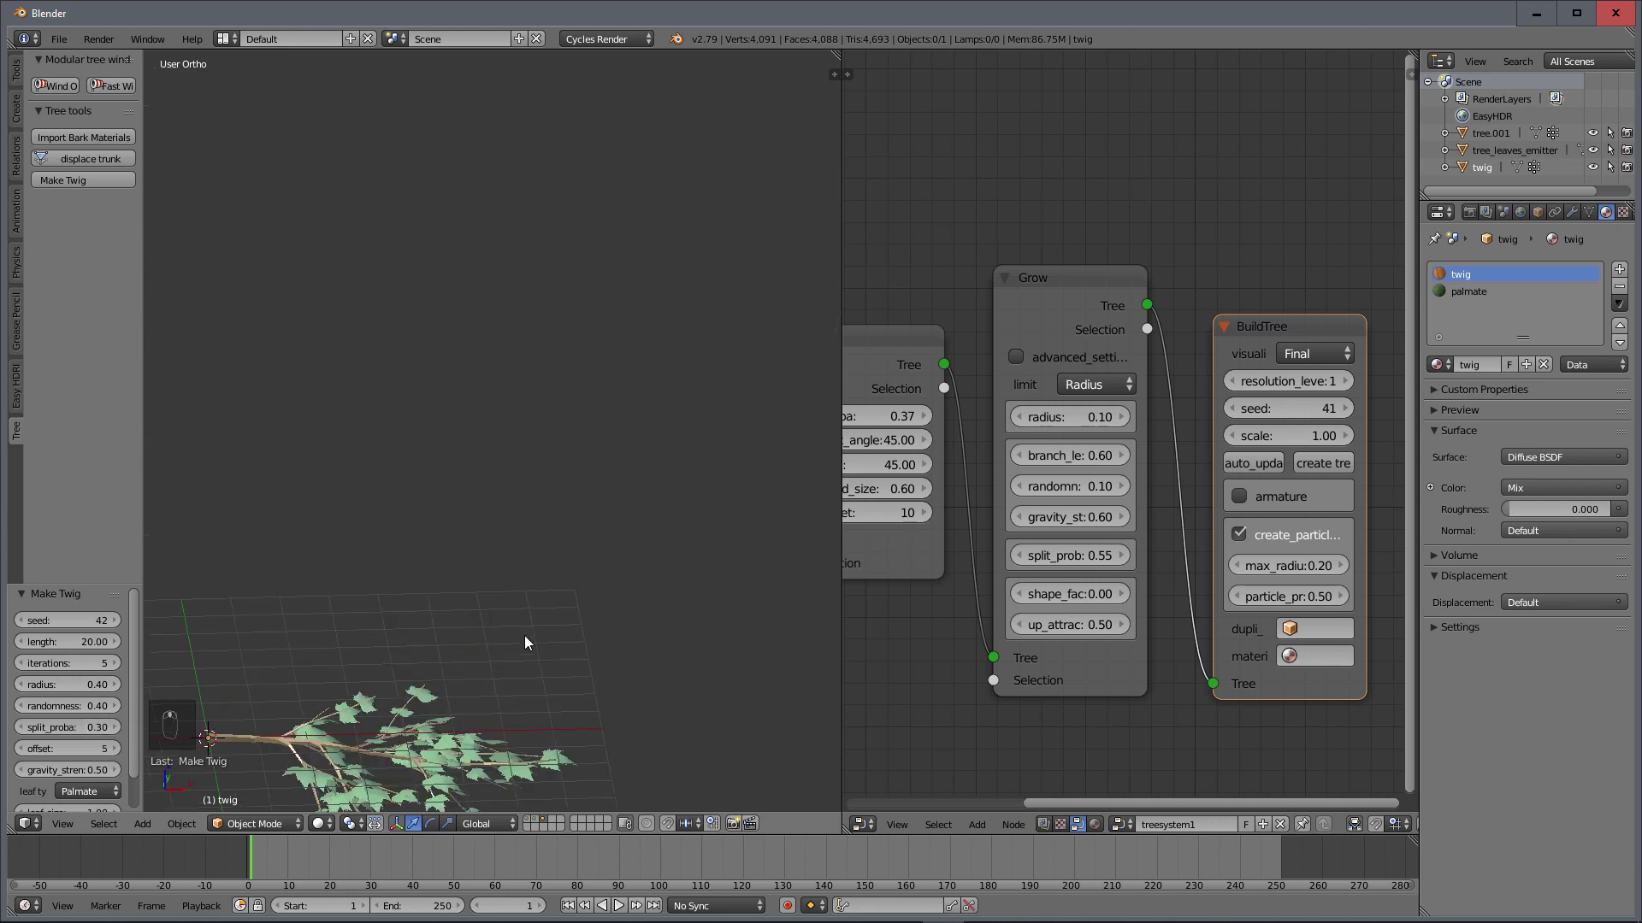
pyautogui.keyDown('shift'); pyautogui.moveTo(525, 634); pyautogui.dragTo(626, 368, button='middle'); pyautogui.keyUp('shift')
pyautogui.scroll(2, 525, 553)
pyautogui.moveTo(498, 547); pyautogui.dragTo(480, 522, button='middle')
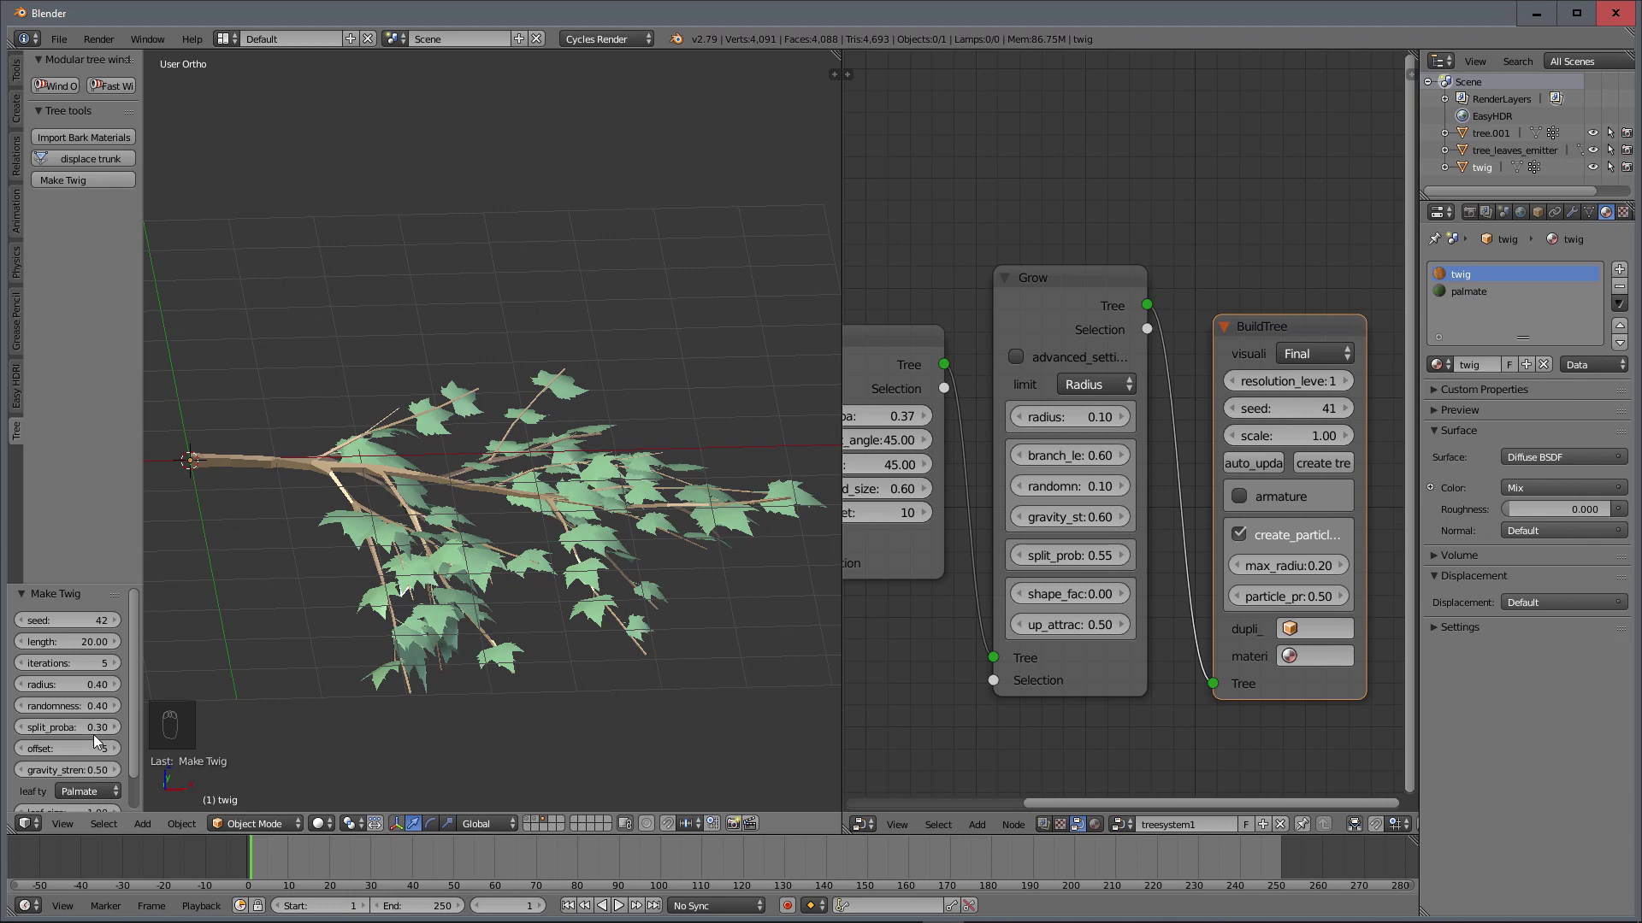
pyautogui.moveTo(86, 777); pyautogui.dragTo(120, 777)
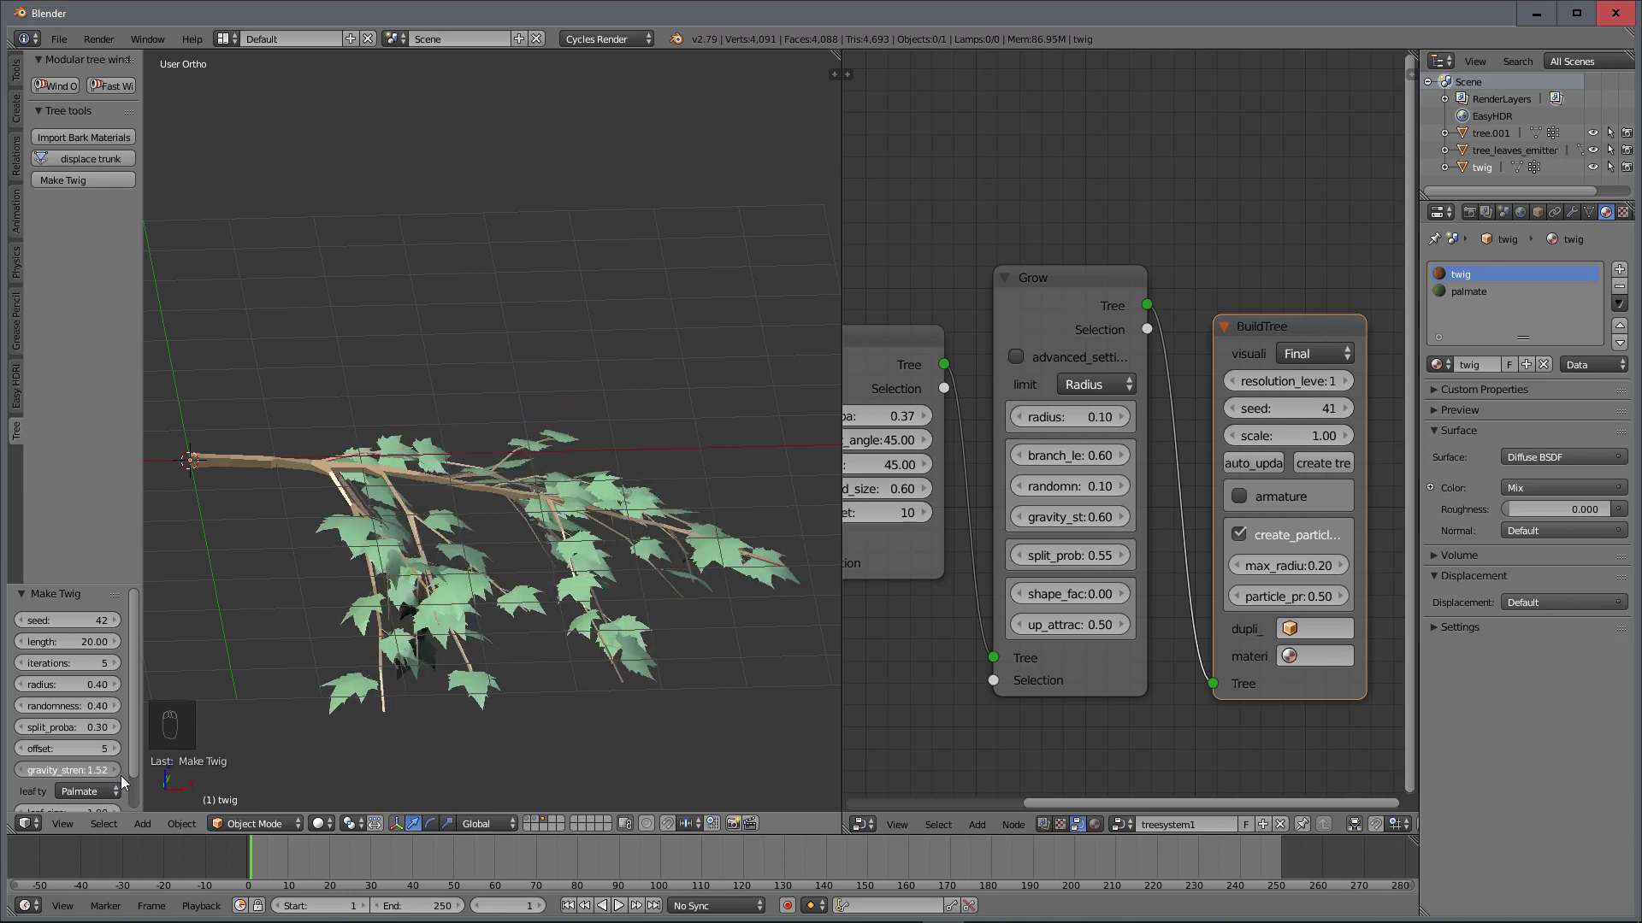
# Step: Change the twig's leaf type to Serrate and inspect the new leaves up close
pyautogui.scroll(-2, 128, 683)
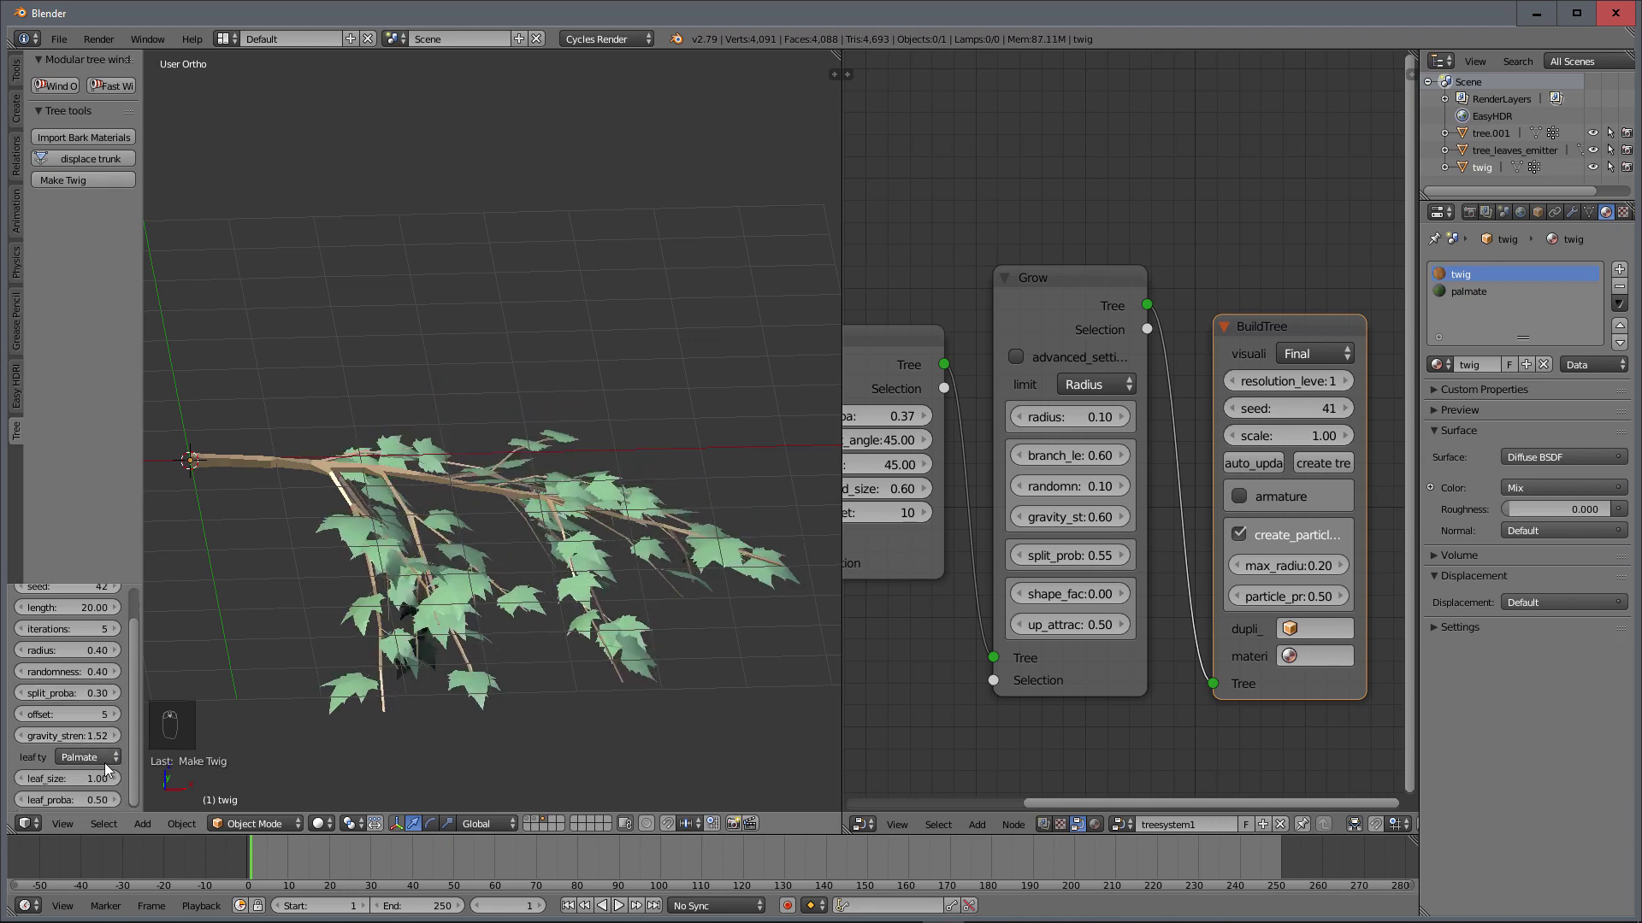
pyautogui.click(100, 760)
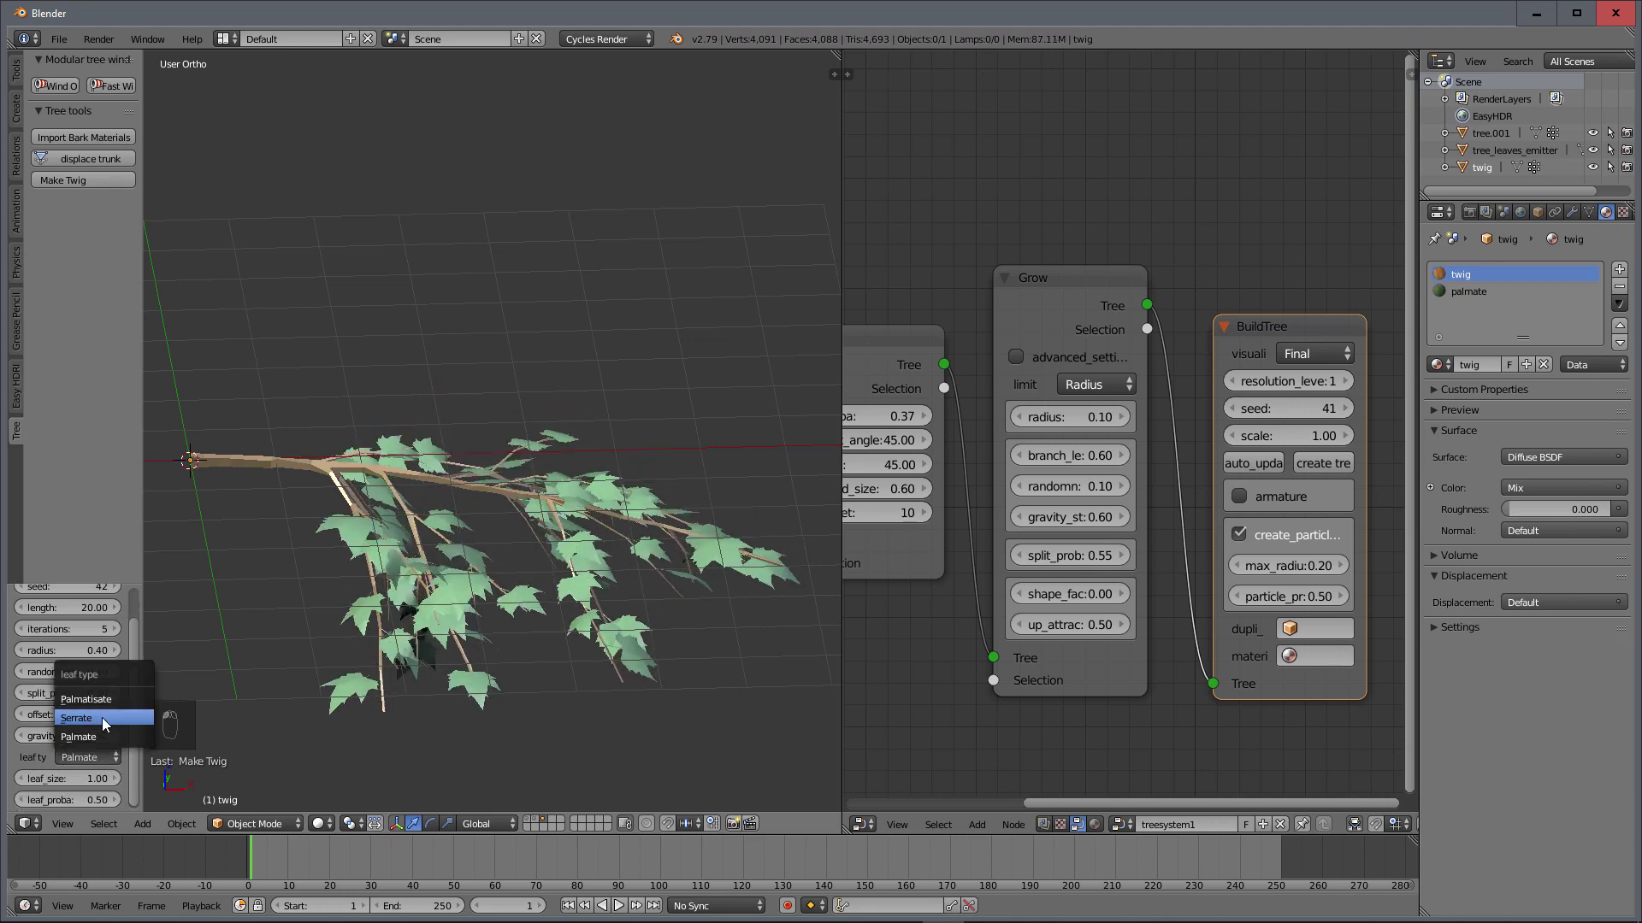
pyautogui.click(101, 718)
pyautogui.scroll(4, 423, 568)
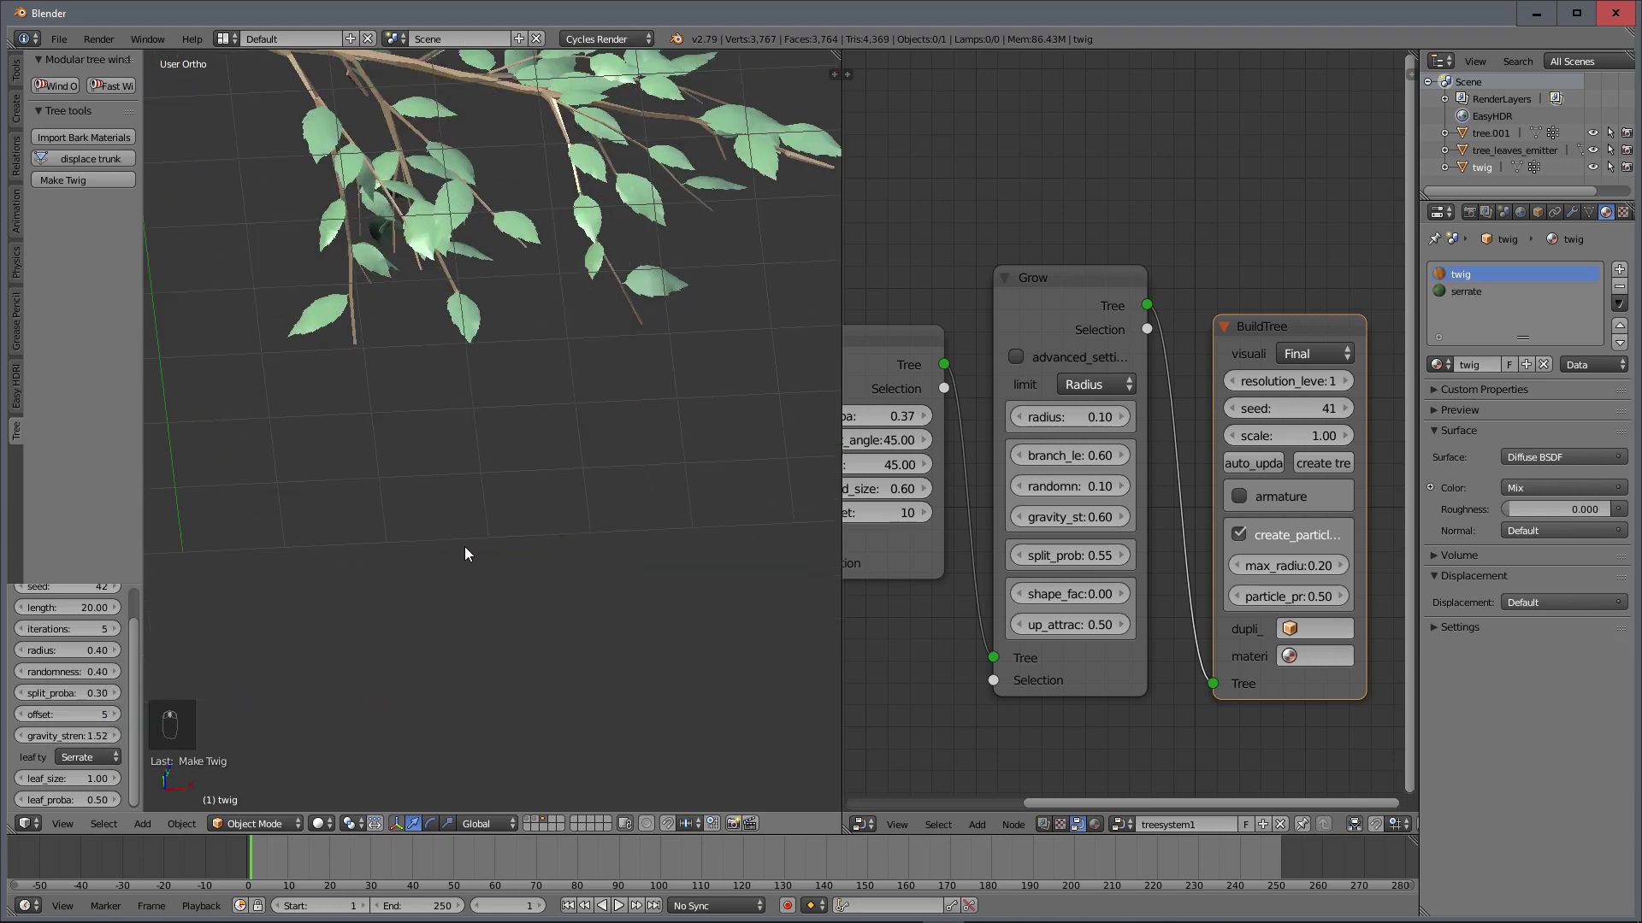
pyautogui.keyDown('shift'); pyautogui.moveTo(491, 346); pyautogui.dragTo(532, 684, button='middle'); pyautogui.keyUp('shift')
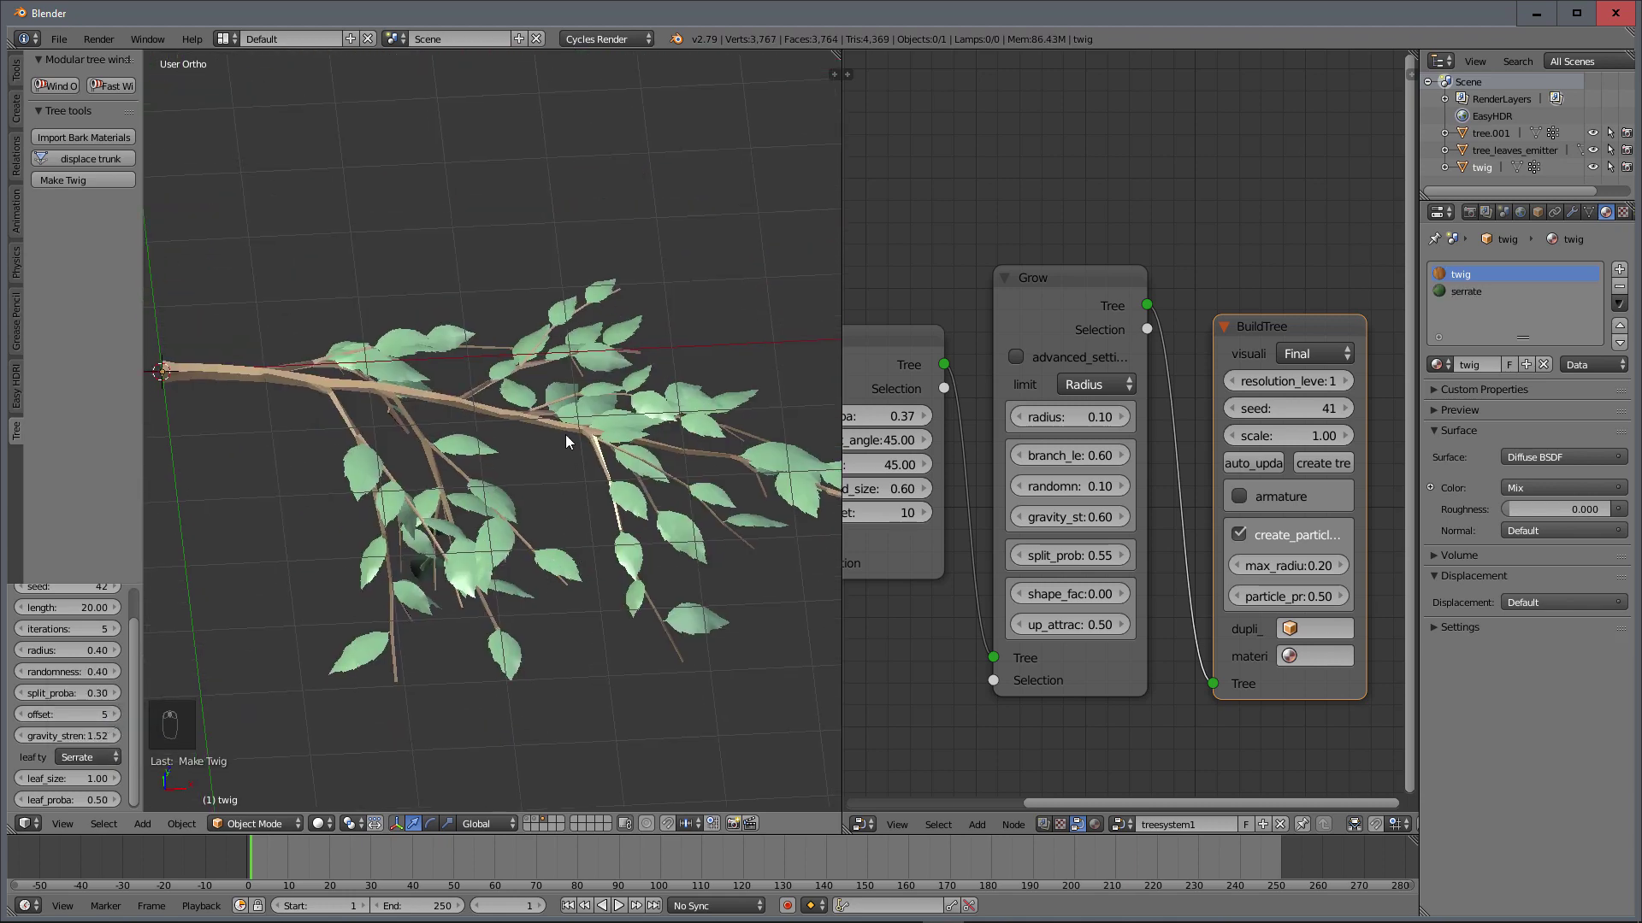
# Step: Try the Palmatisate leaf type on the twig, and switch it to Palmate
pyautogui.click(116, 758)
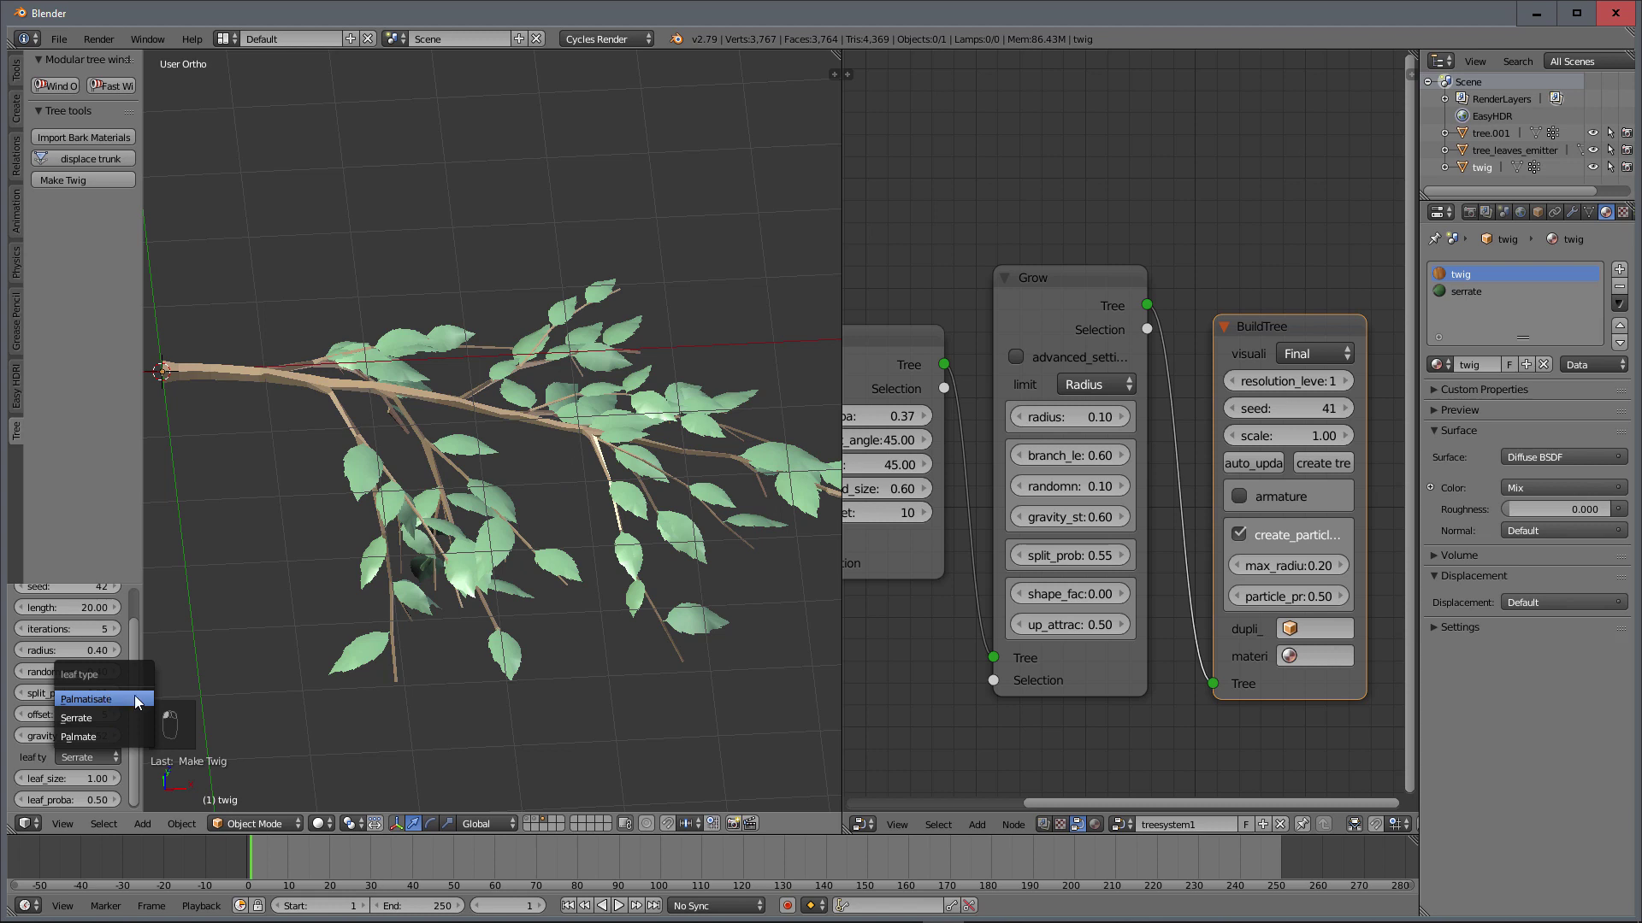
pyautogui.click(135, 696)
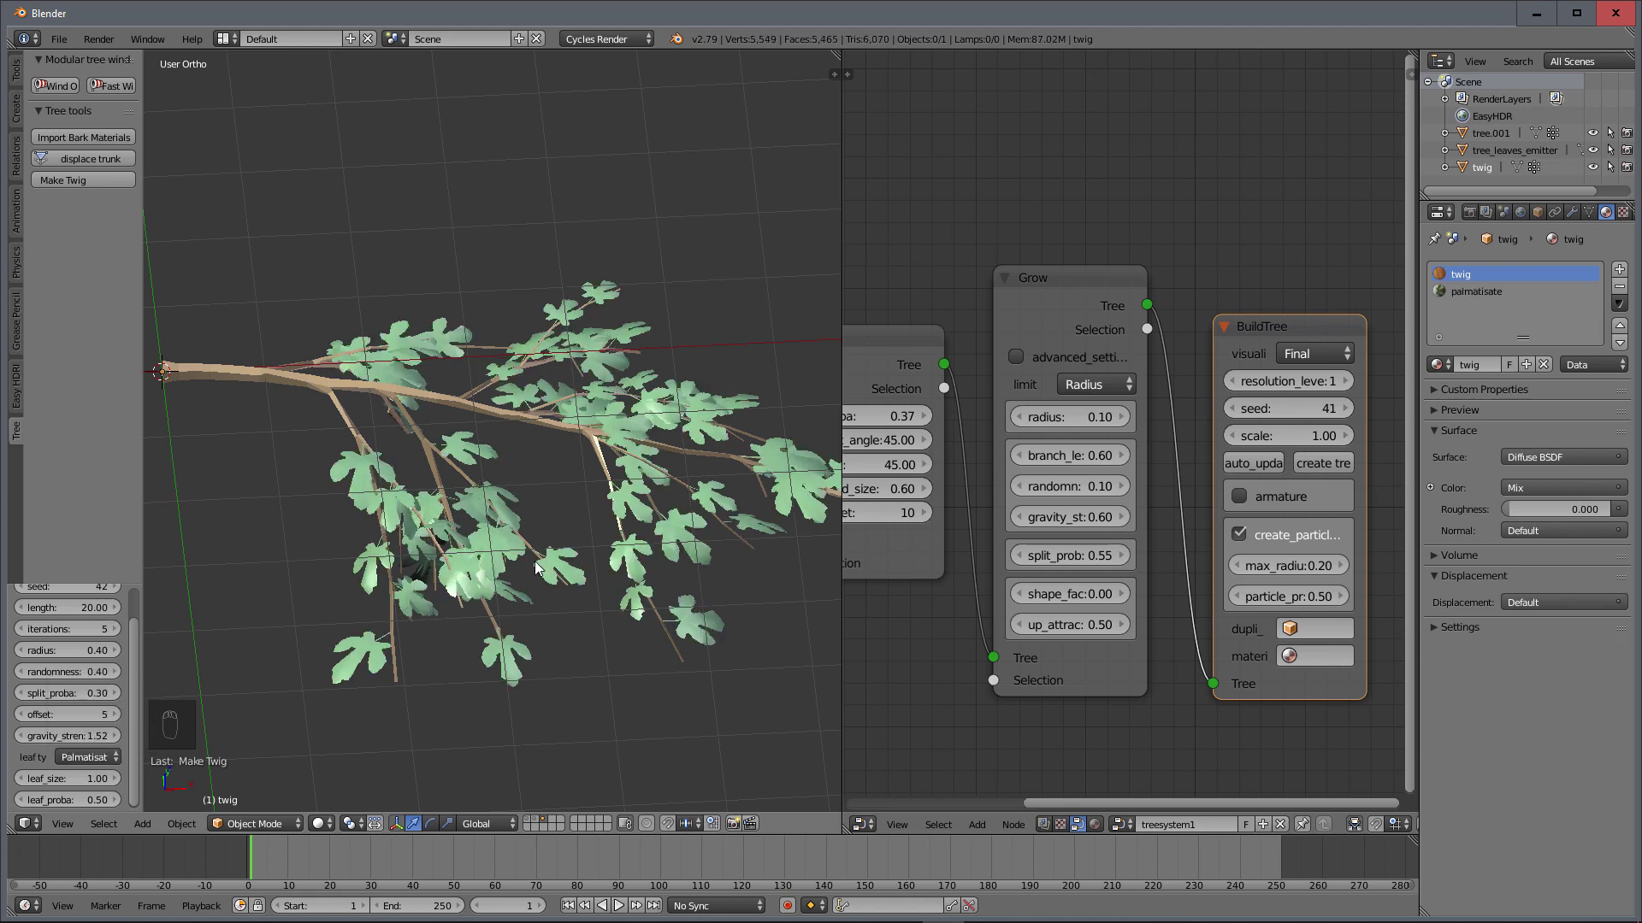
pyautogui.click(106, 757)
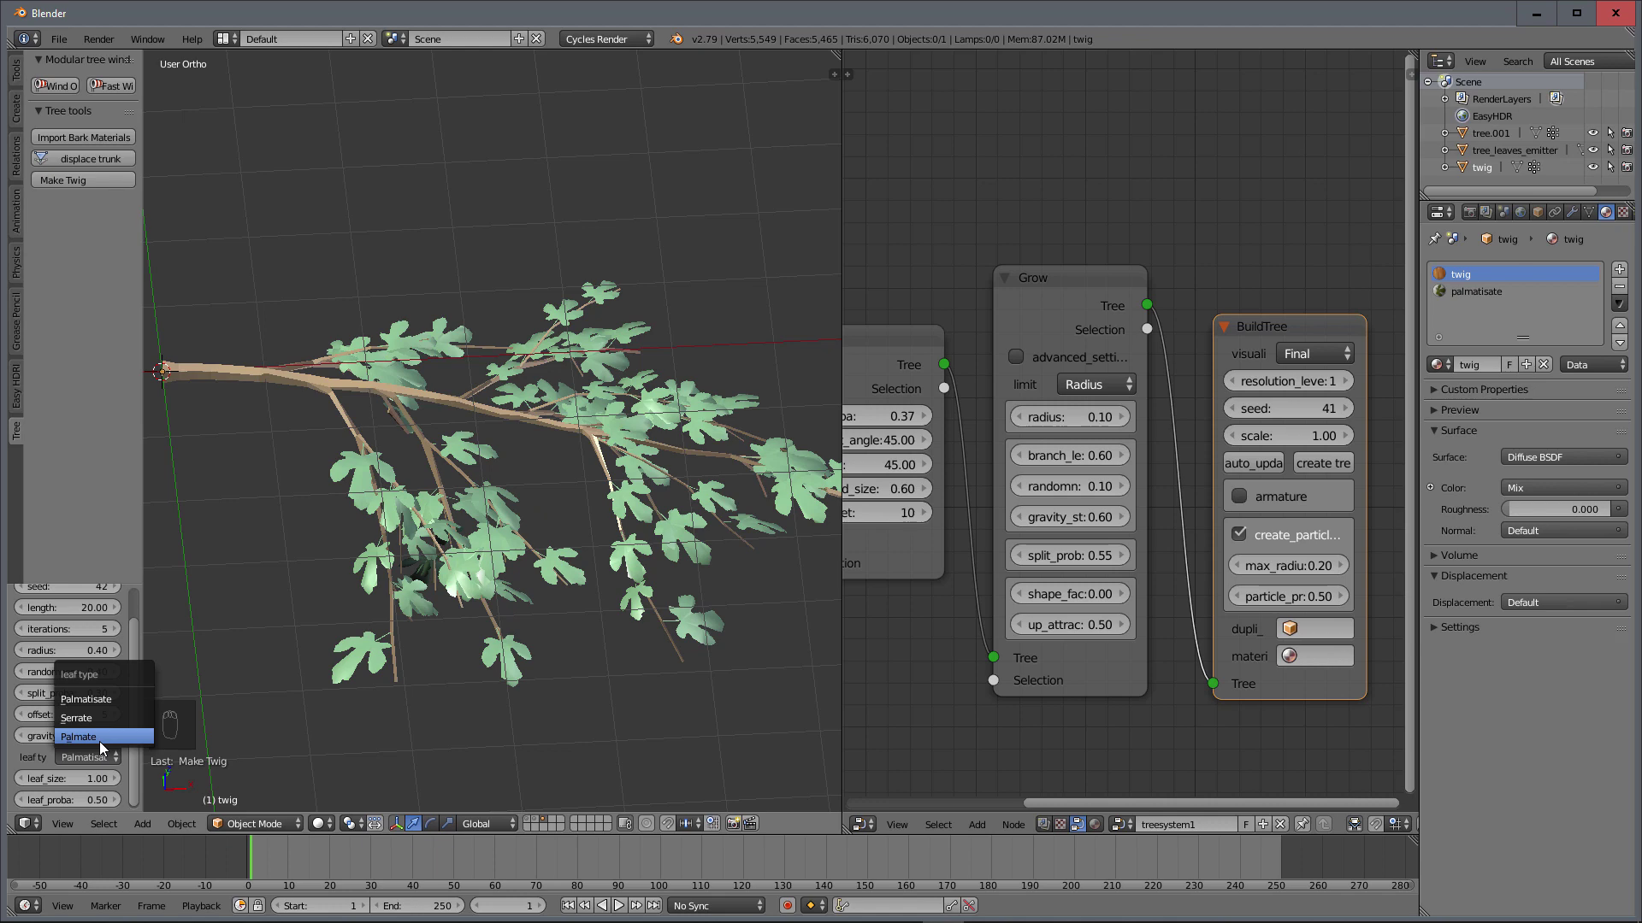
pyautogui.click(99, 739)
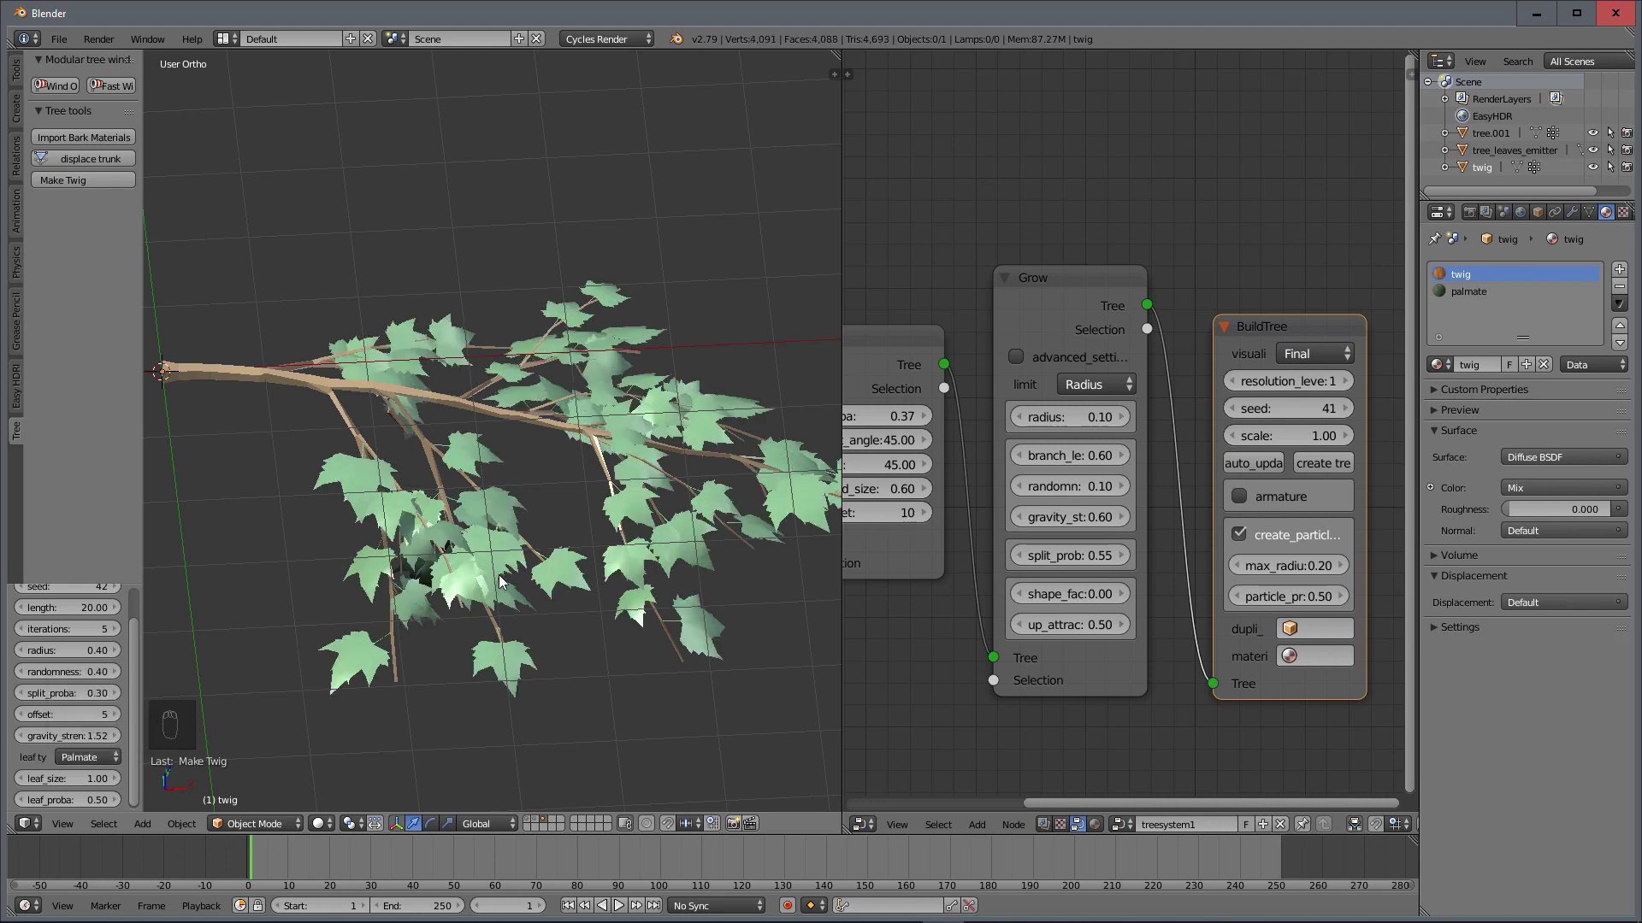
# Step: Preview the palmate leaves in rendered shading and inspect them up close
pyautogui.hotkey('shift', 'z')
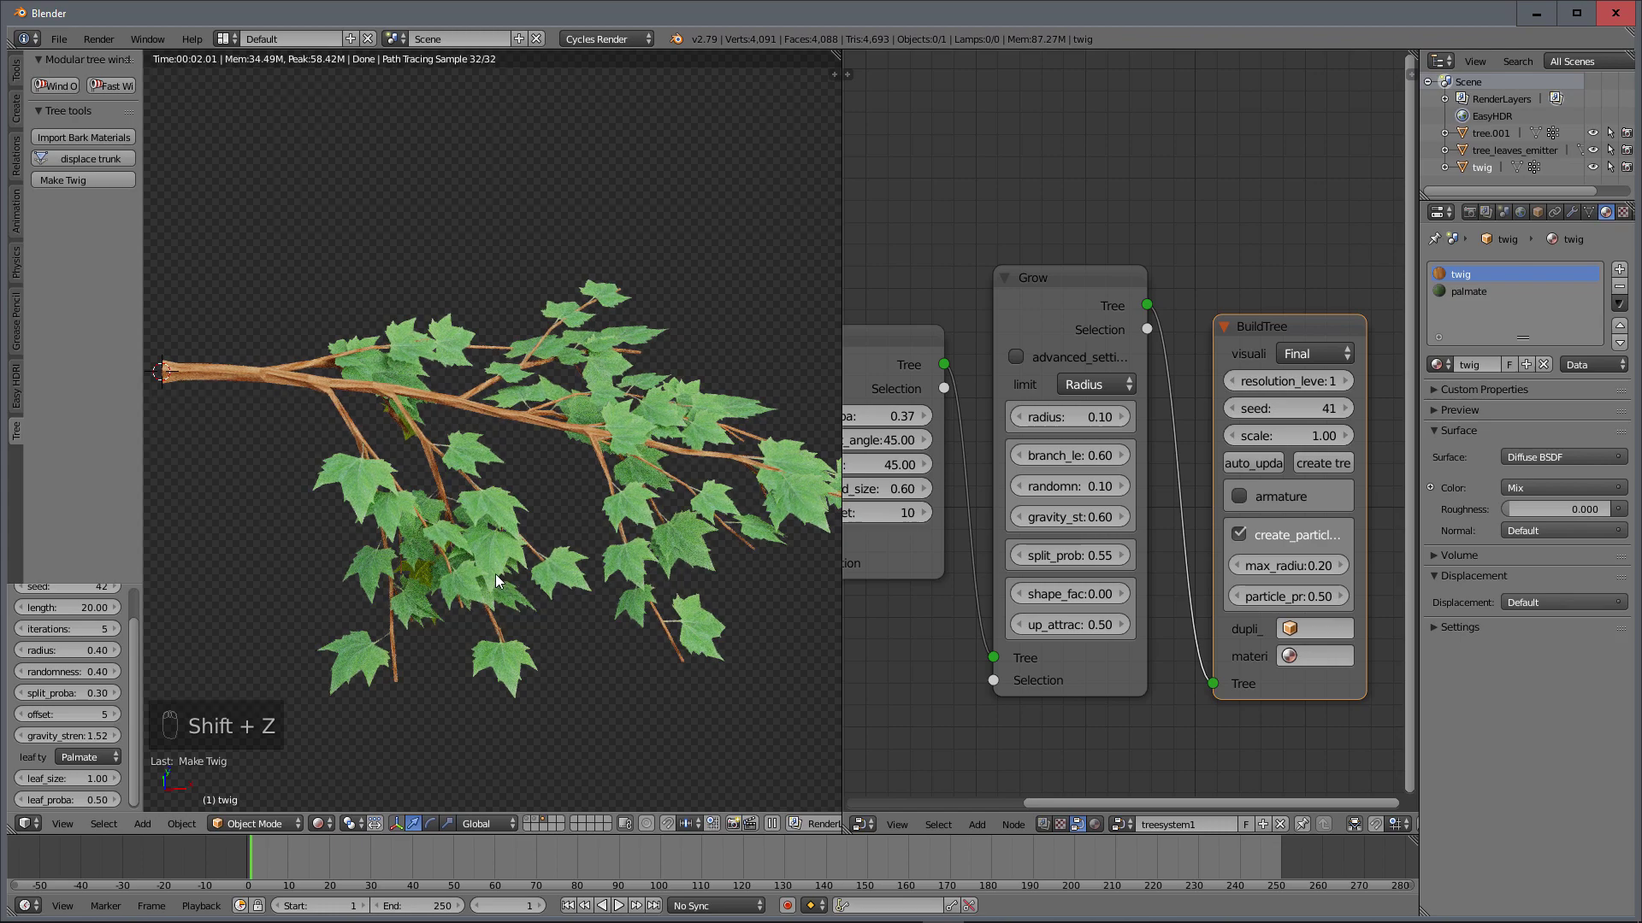
pyautogui.scroll(6, 479, 530)
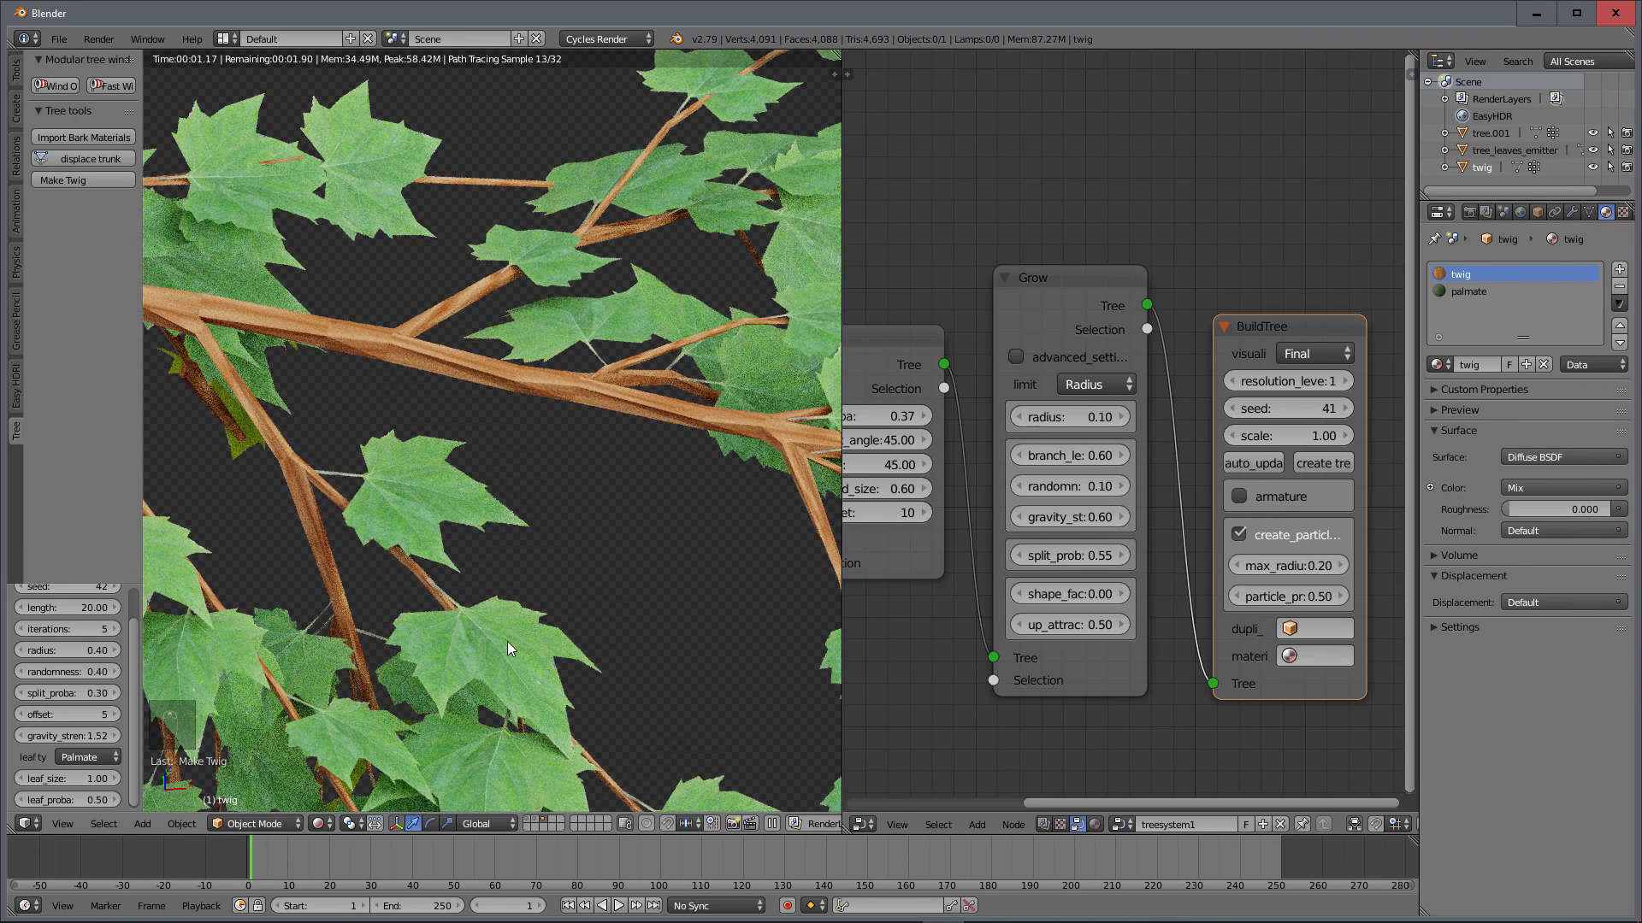
pyautogui.scroll(-2, 527, 633)
pyautogui.scroll(-1, 527, 639)
pyautogui.moveTo(587, 649); pyautogui.dragTo(568, 556, button='middle')
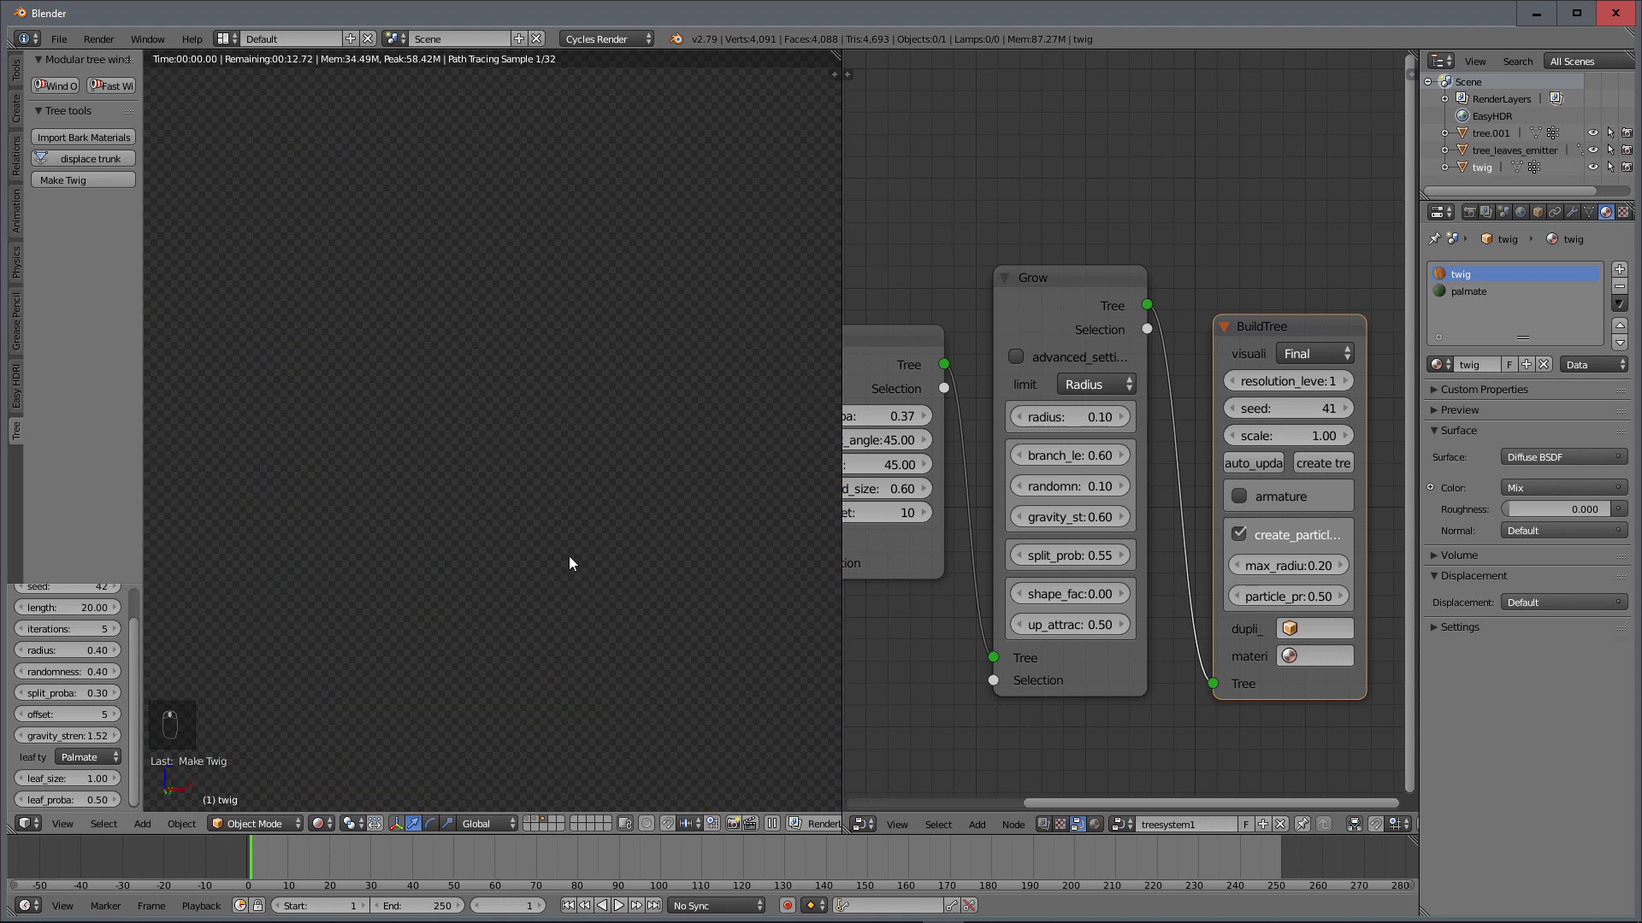
# Step: Select the twig, frame it in solid shading, and preview it rendered from the side
pyautogui.press('KP_Decimal')
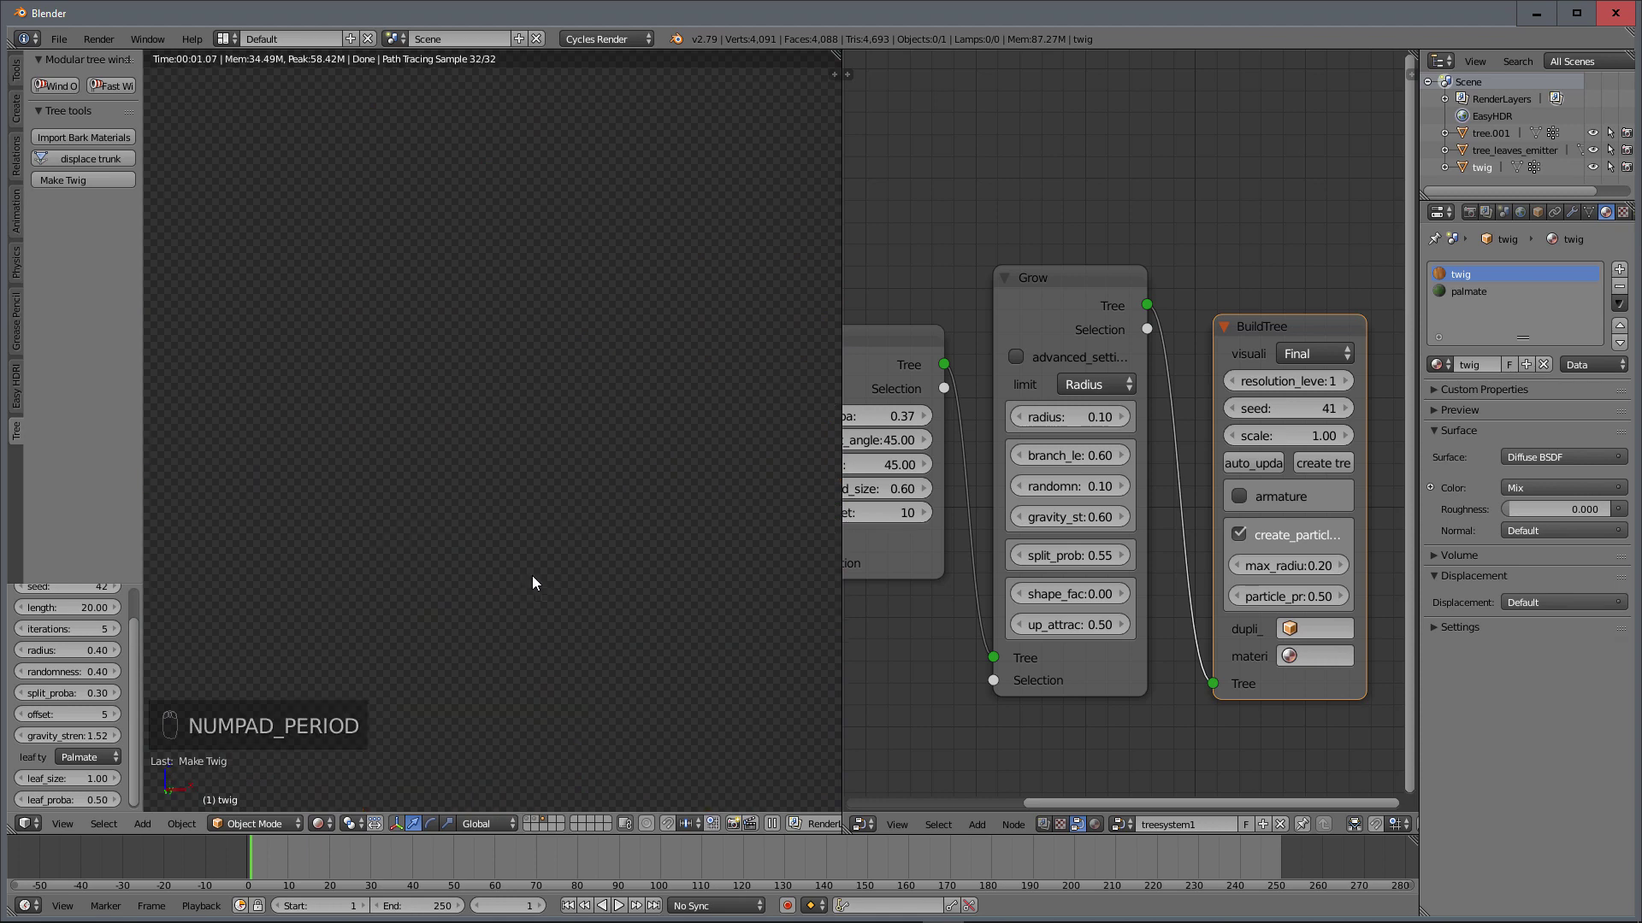
pyautogui.press('KP_Decimal')
pyautogui.hotkey('shift', 'z')
pyautogui.moveTo(498, 607); pyautogui.dragTo(525, 705, button='middle')
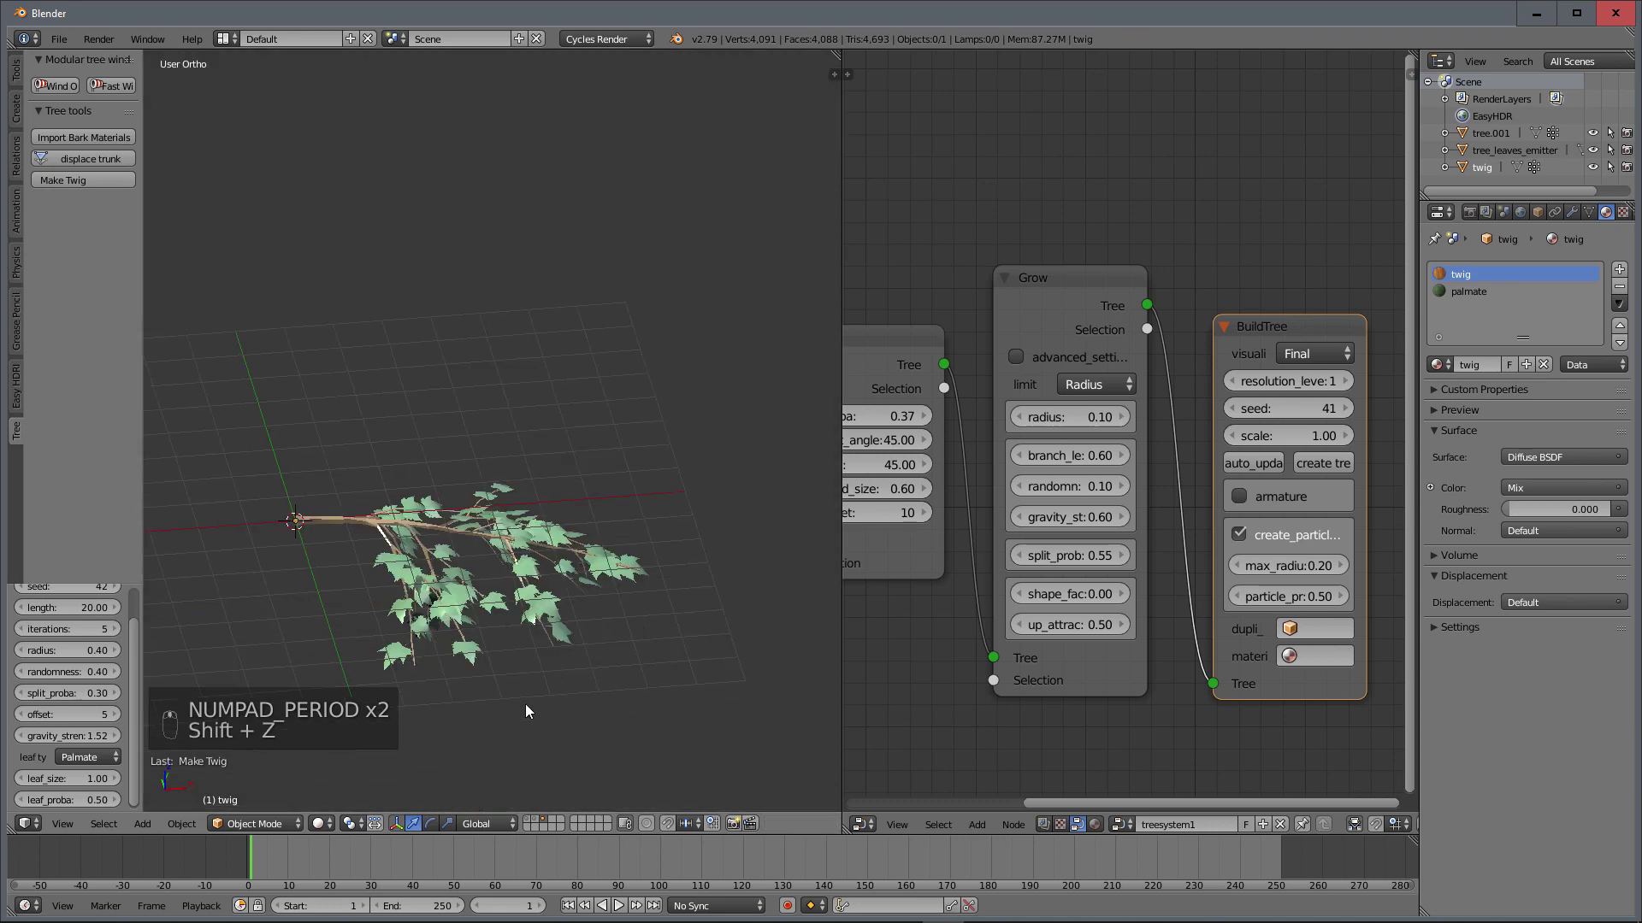
pyautogui.rightClick(515, 607)
pyautogui.press('KP_Decimal')
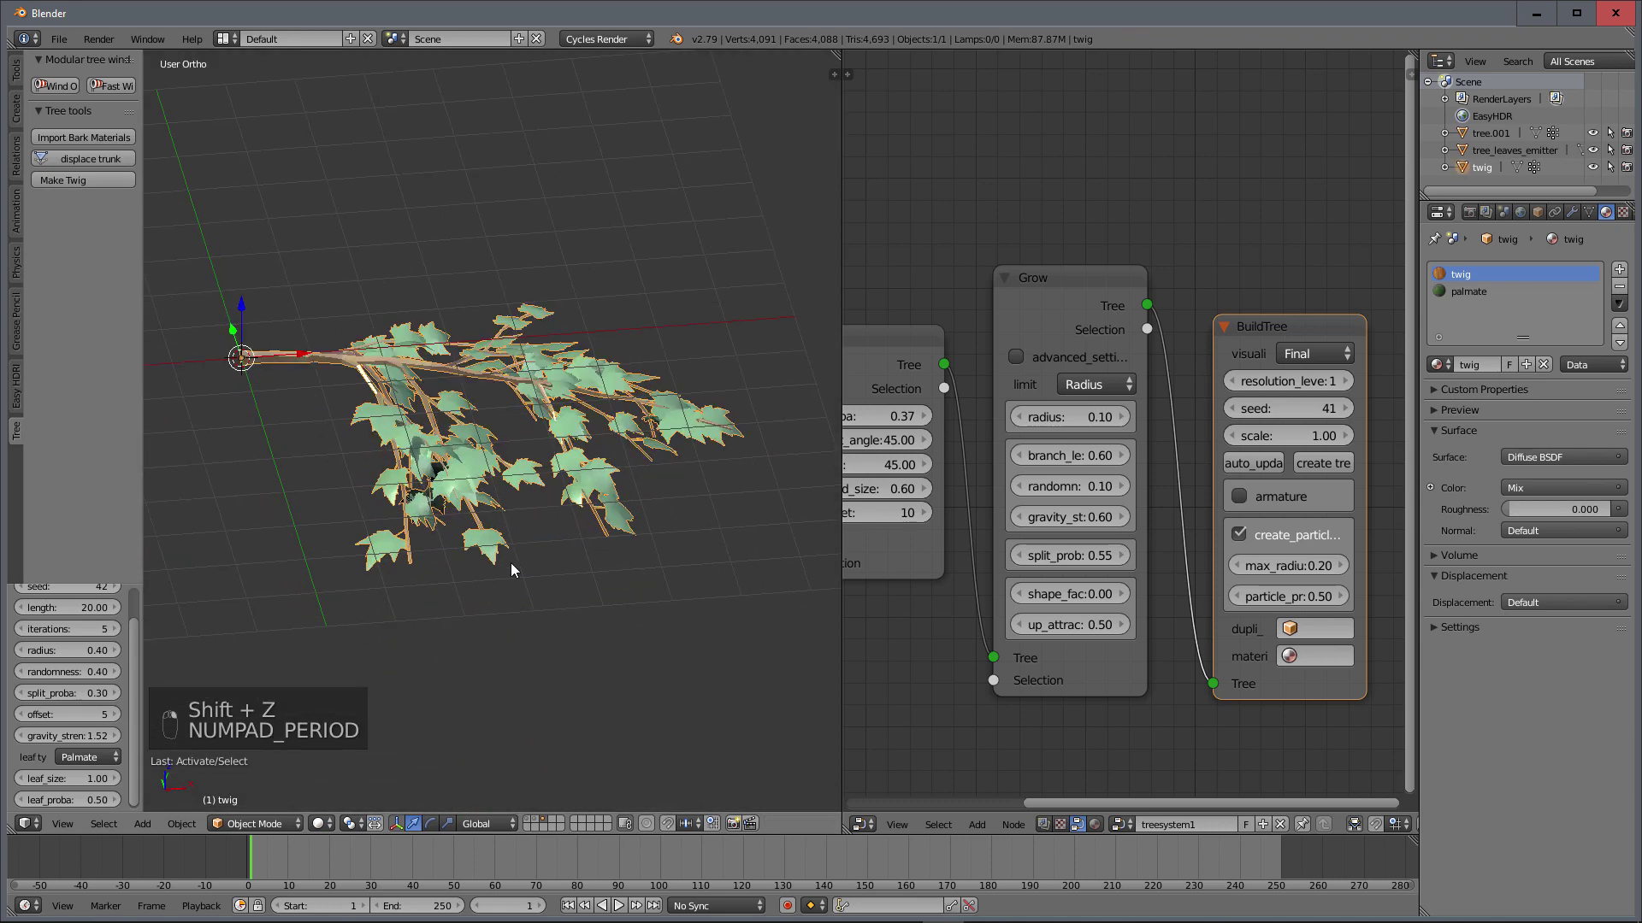
pyautogui.moveTo(510, 563); pyautogui.dragTo(501, 506, button='middle')
pyautogui.hotkey('shift', 'z')
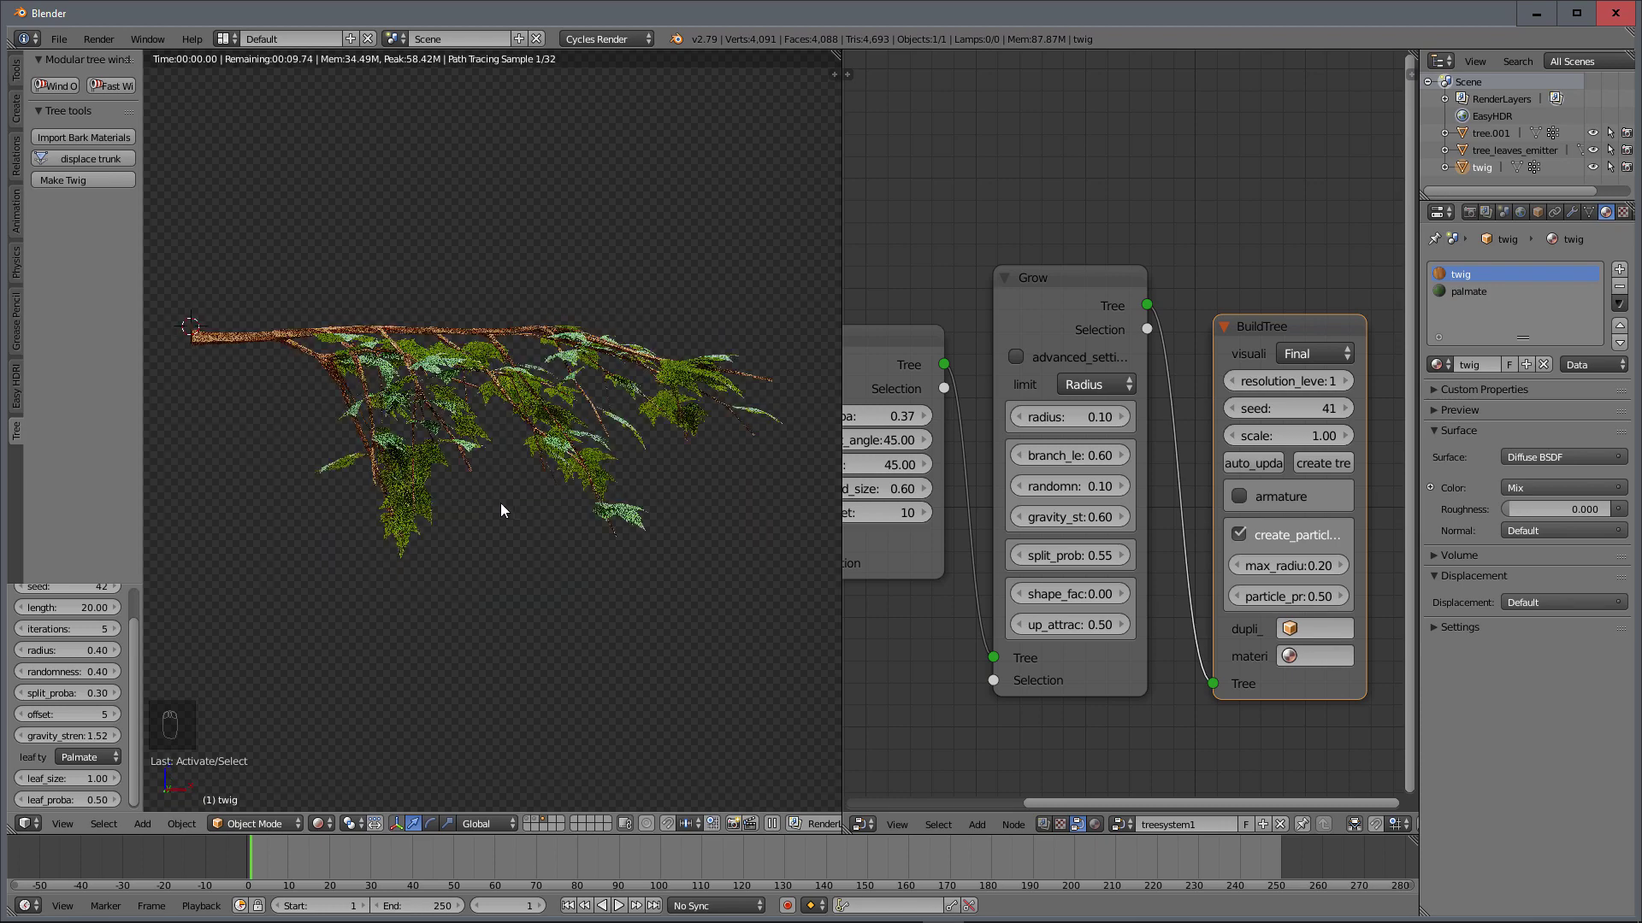
# Step: Bring up the palmate leaf material's node setup and examine it alongside the rendered twig
pyautogui.click(1462, 294)
pyautogui.click(1095, 826)
pyautogui.scroll(-7, 1067, 608)
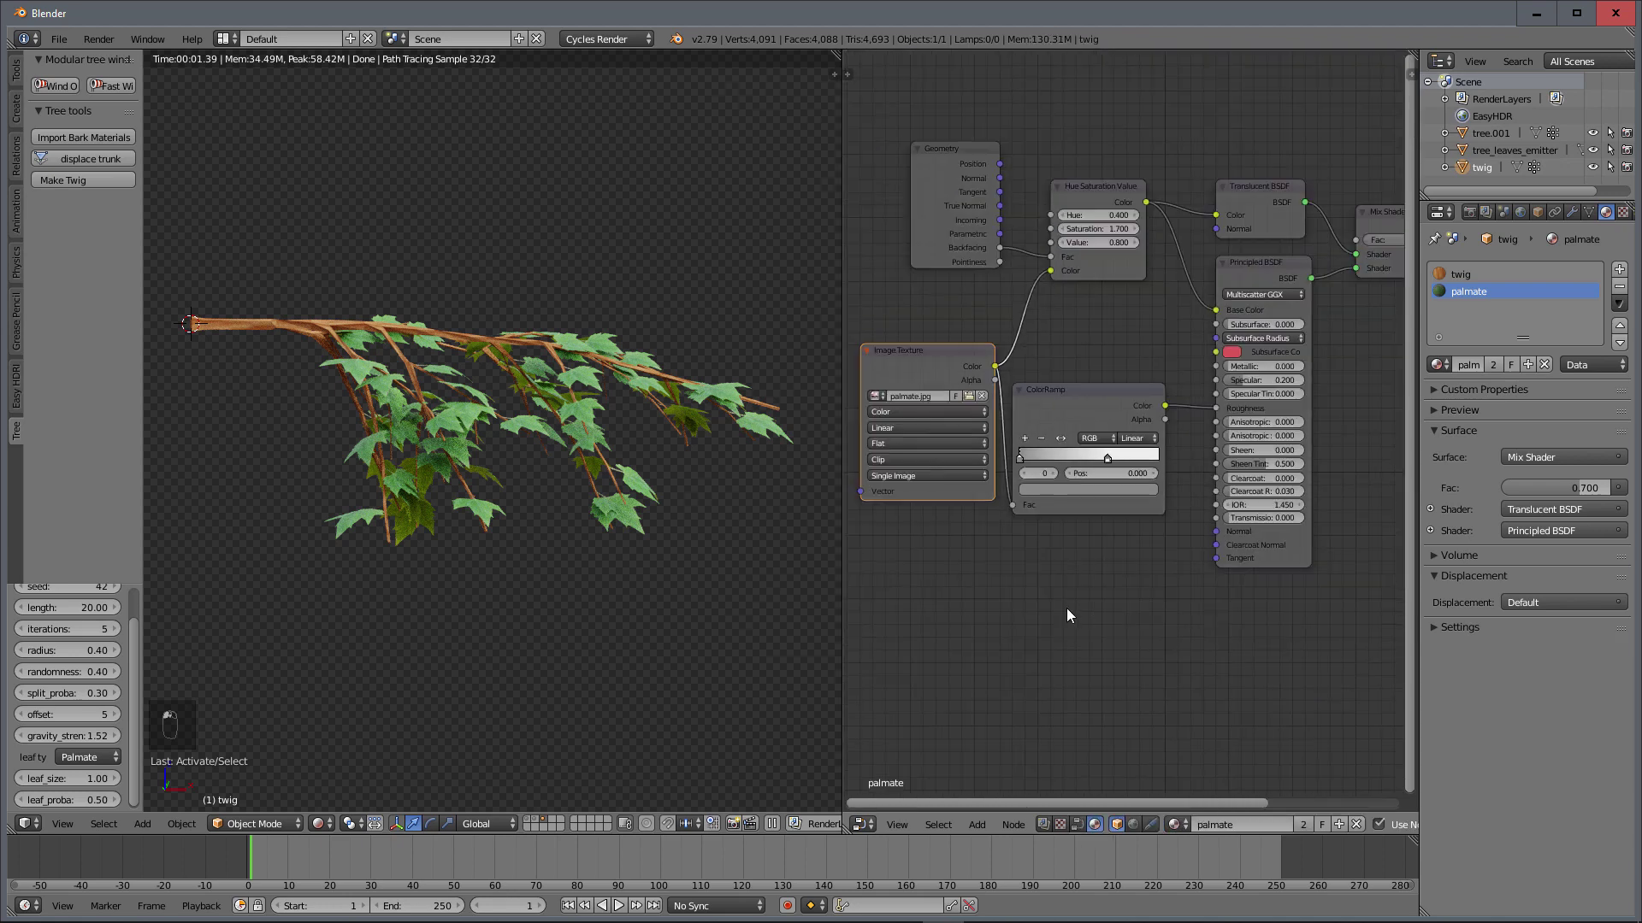
pyautogui.moveTo(1075, 369); pyautogui.dragTo(1115, 451, button='middle')
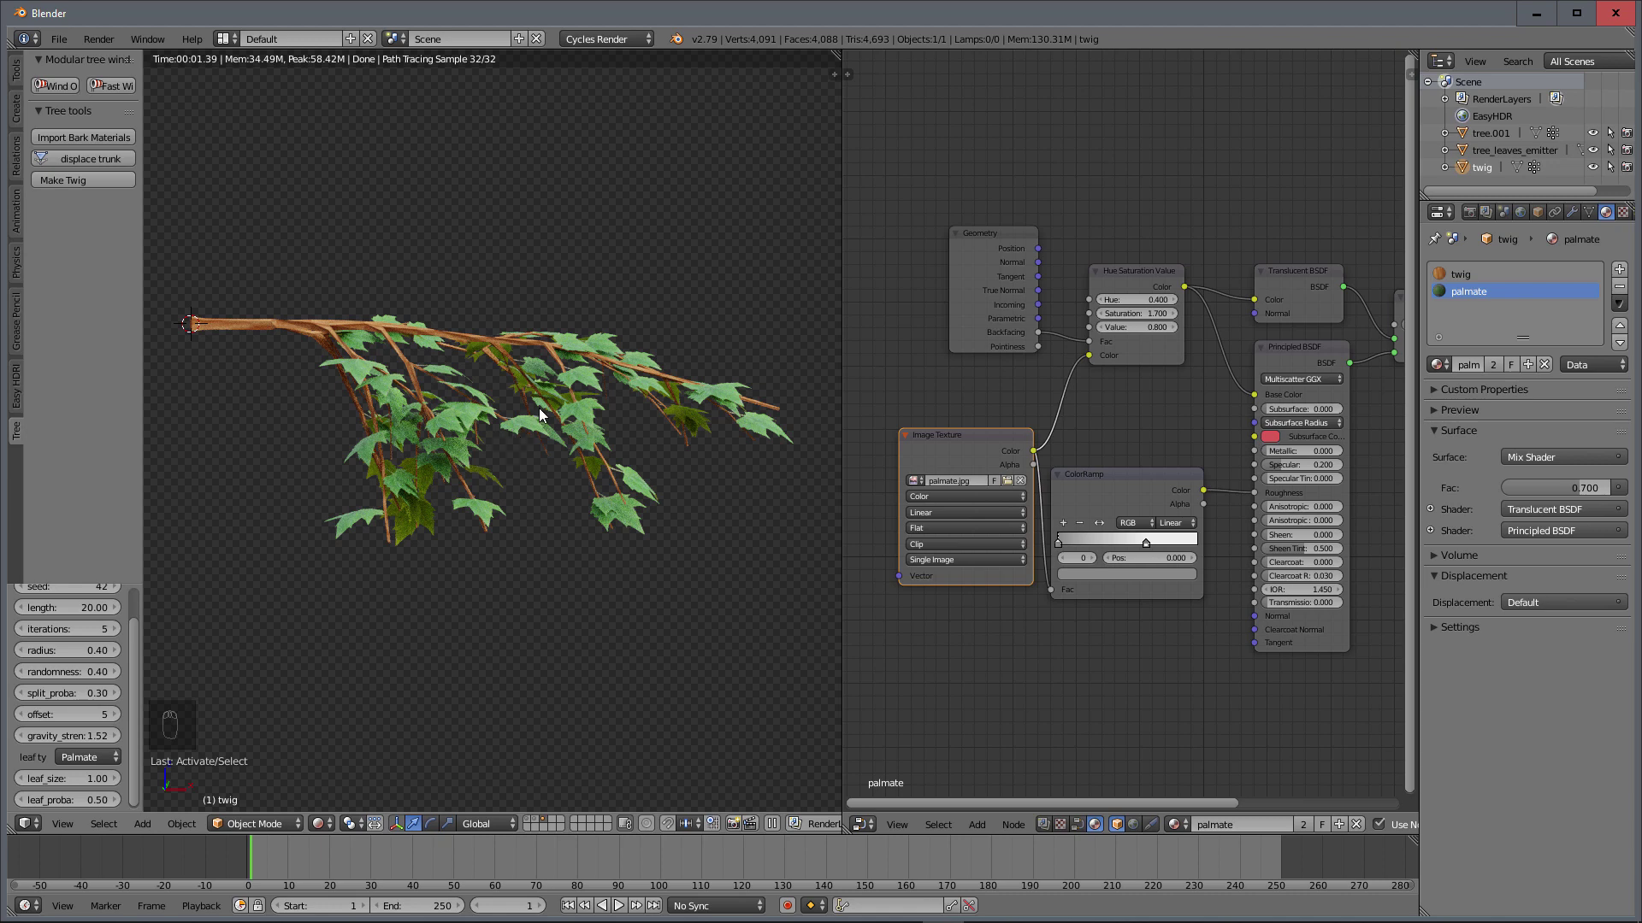
pyautogui.moveTo(513, 437); pyautogui.dragTo(504, 429, button='middle')
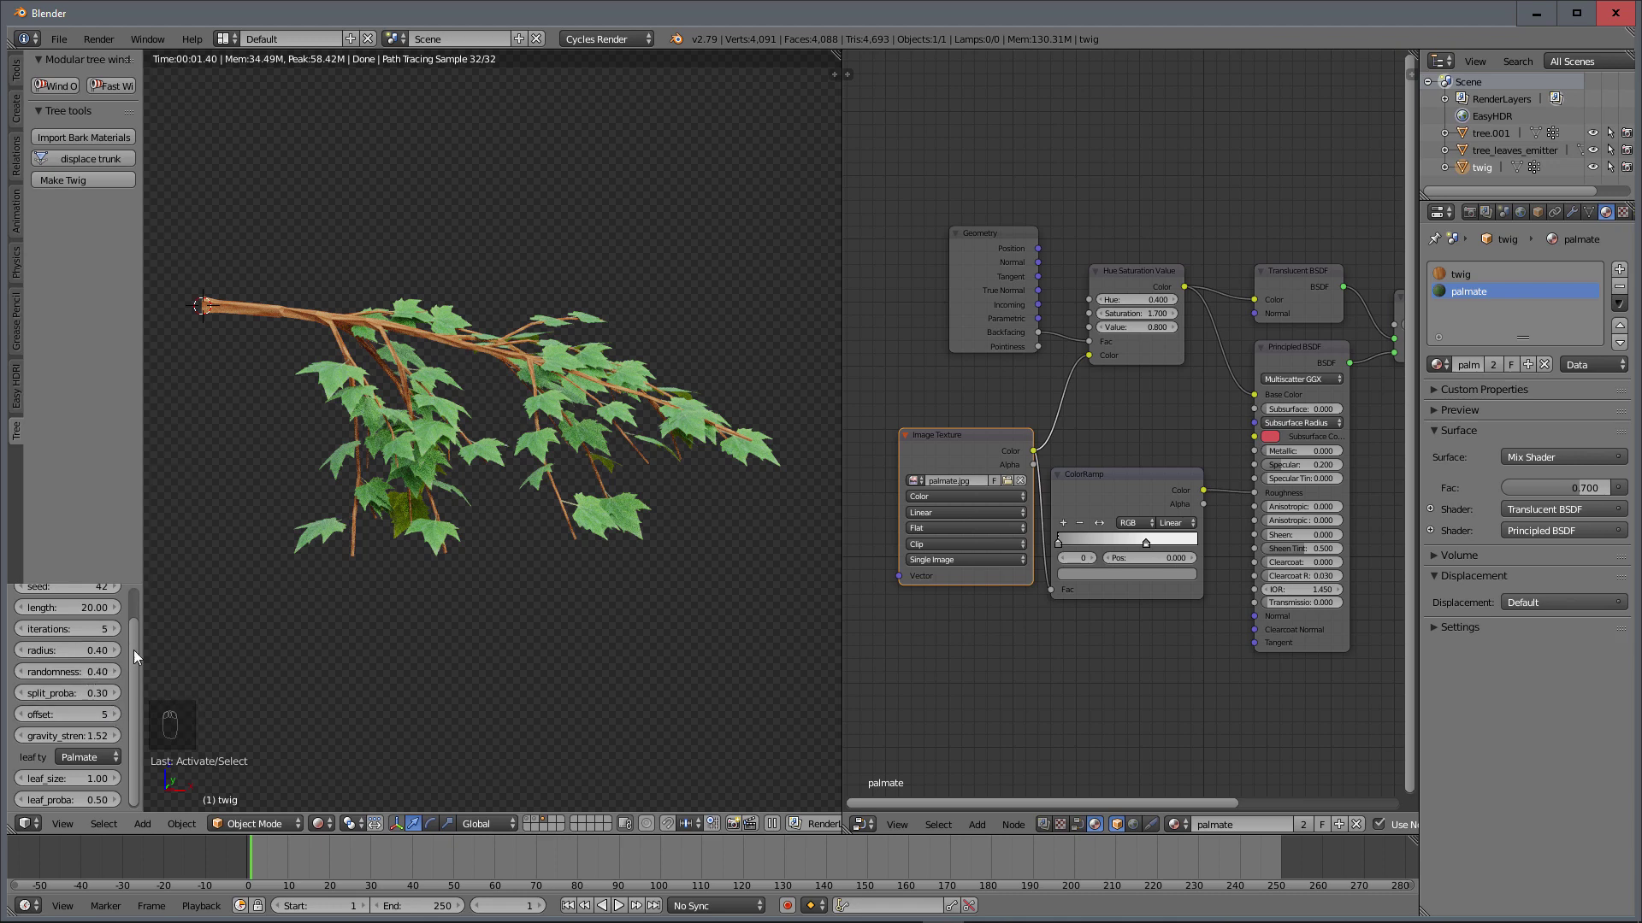
# Step: Reduce the twig's gravity strength to 1.34 and return to solid shading to check its shape
pyautogui.moveTo(78, 738)
pyautogui.mouseDown()
pyautogui.moveTo(48, 737)
pyautogui.moveTo(98, 736)
pyautogui.mouseUp()
pyautogui.hotkey('shift', 'z')
pyautogui.moveTo(389, 513); pyautogui.dragTo(444, 572, button='middle')
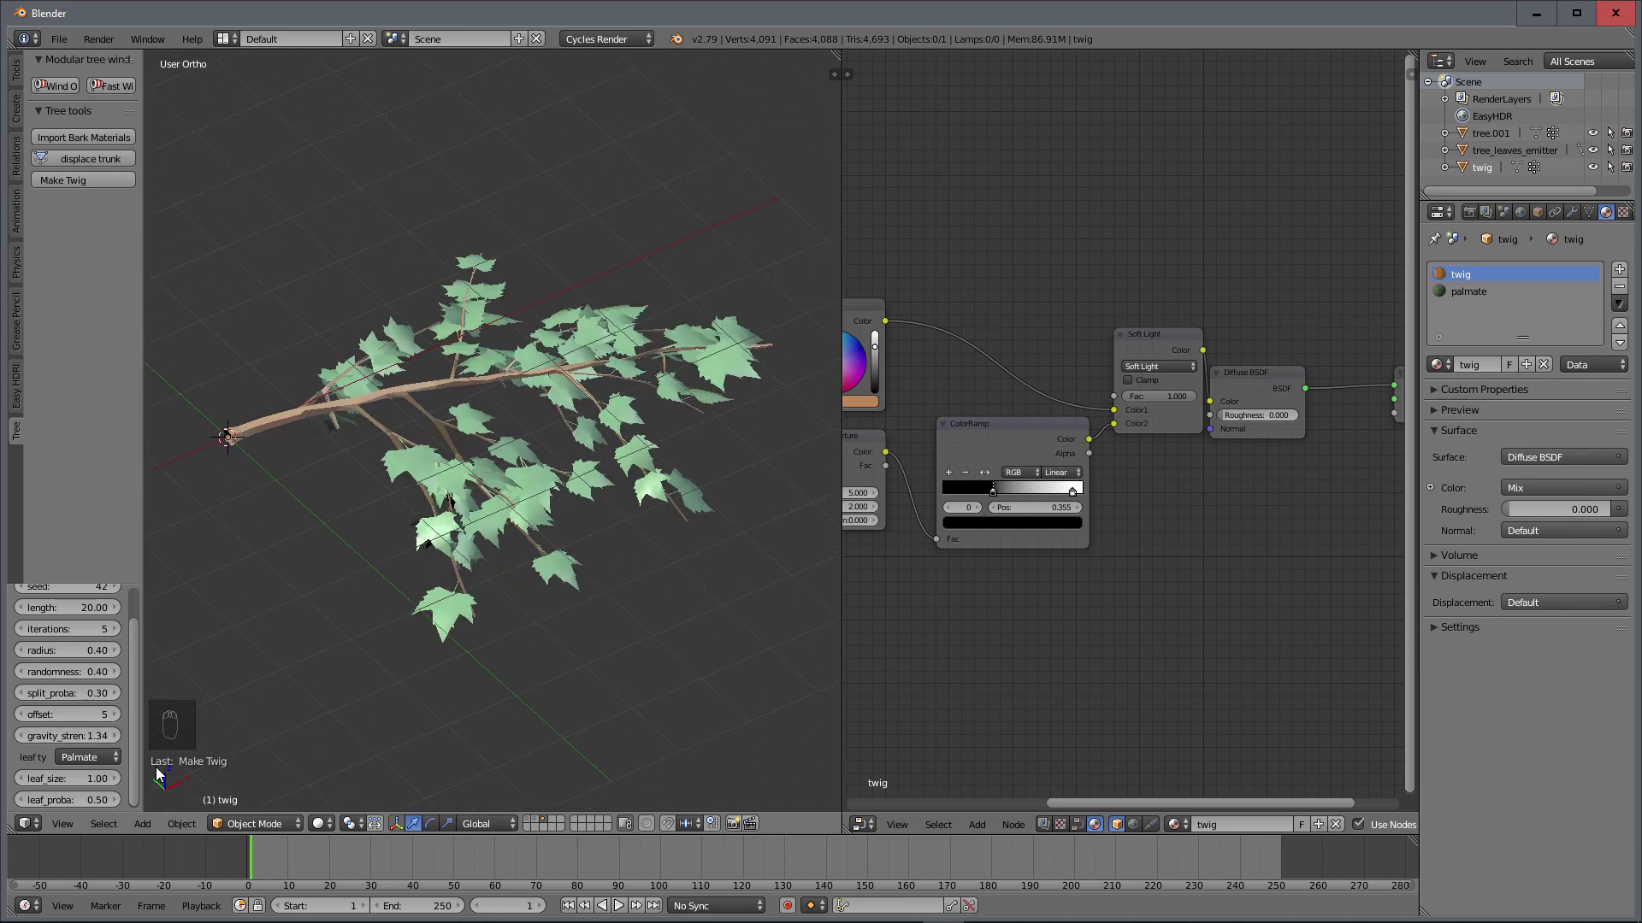
pyautogui.scroll(1, 139, 716)
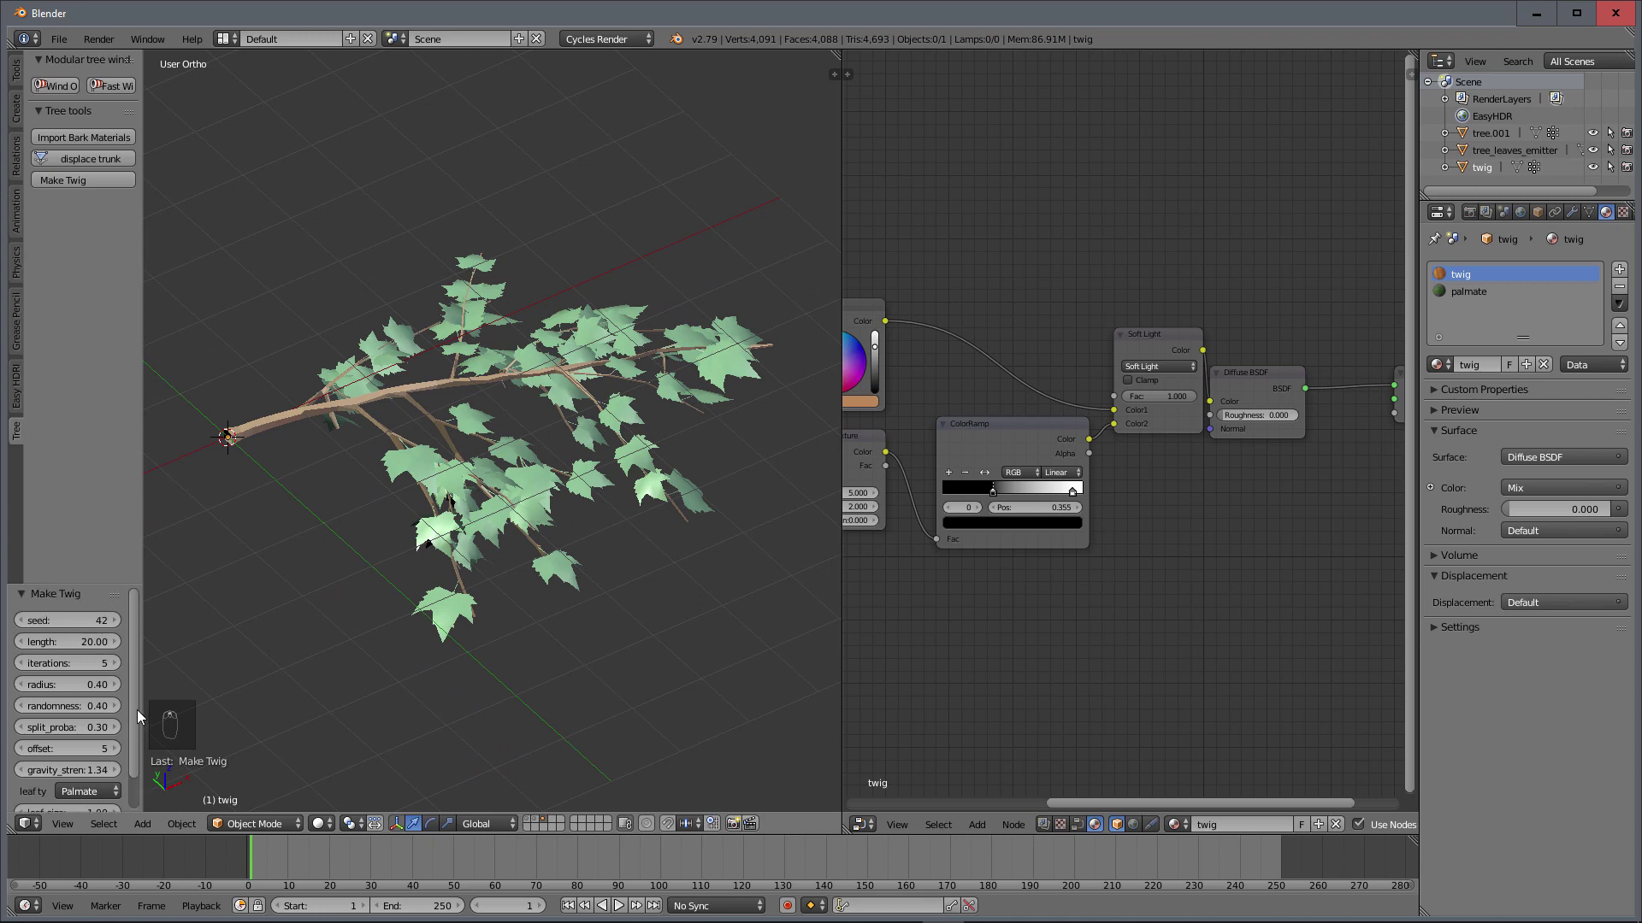
# Step: Move the first twig about 8.8 units along negative Y, away from the origin
pyautogui.scroll(-4, 432, 564)
pyautogui.moveTo(450, 556); pyautogui.dragTo(560, 654, button='middle')
pyautogui.rightClick(552, 503)
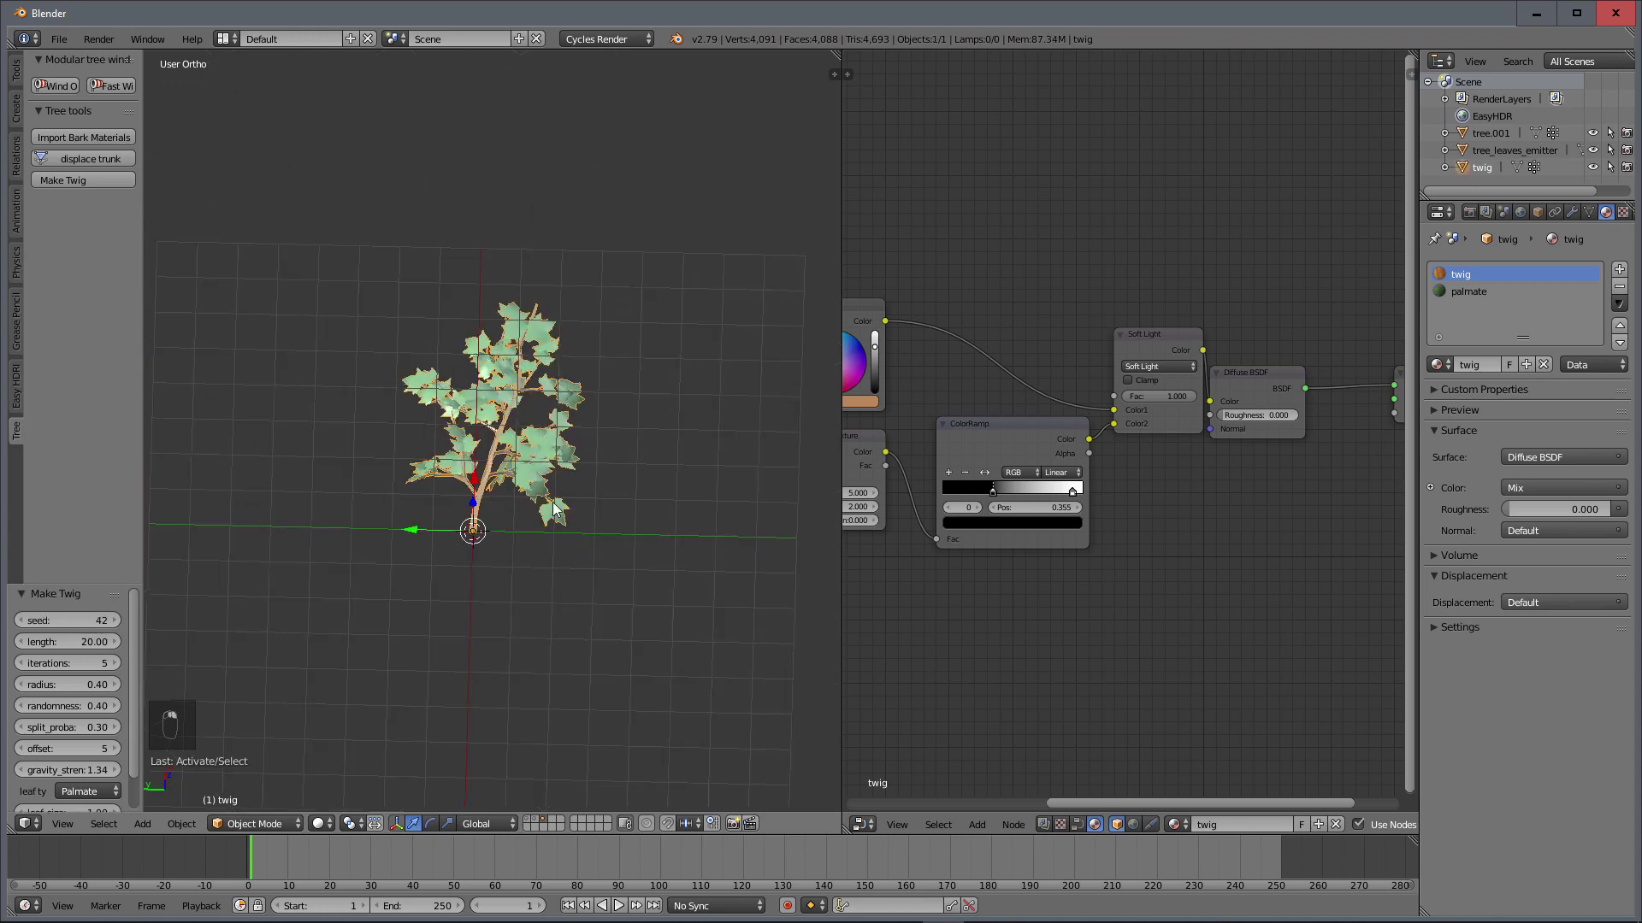
pyautogui.moveTo(417, 530); pyautogui.dragTo(775, 538)
pyautogui.scroll(-3, 695, 547)
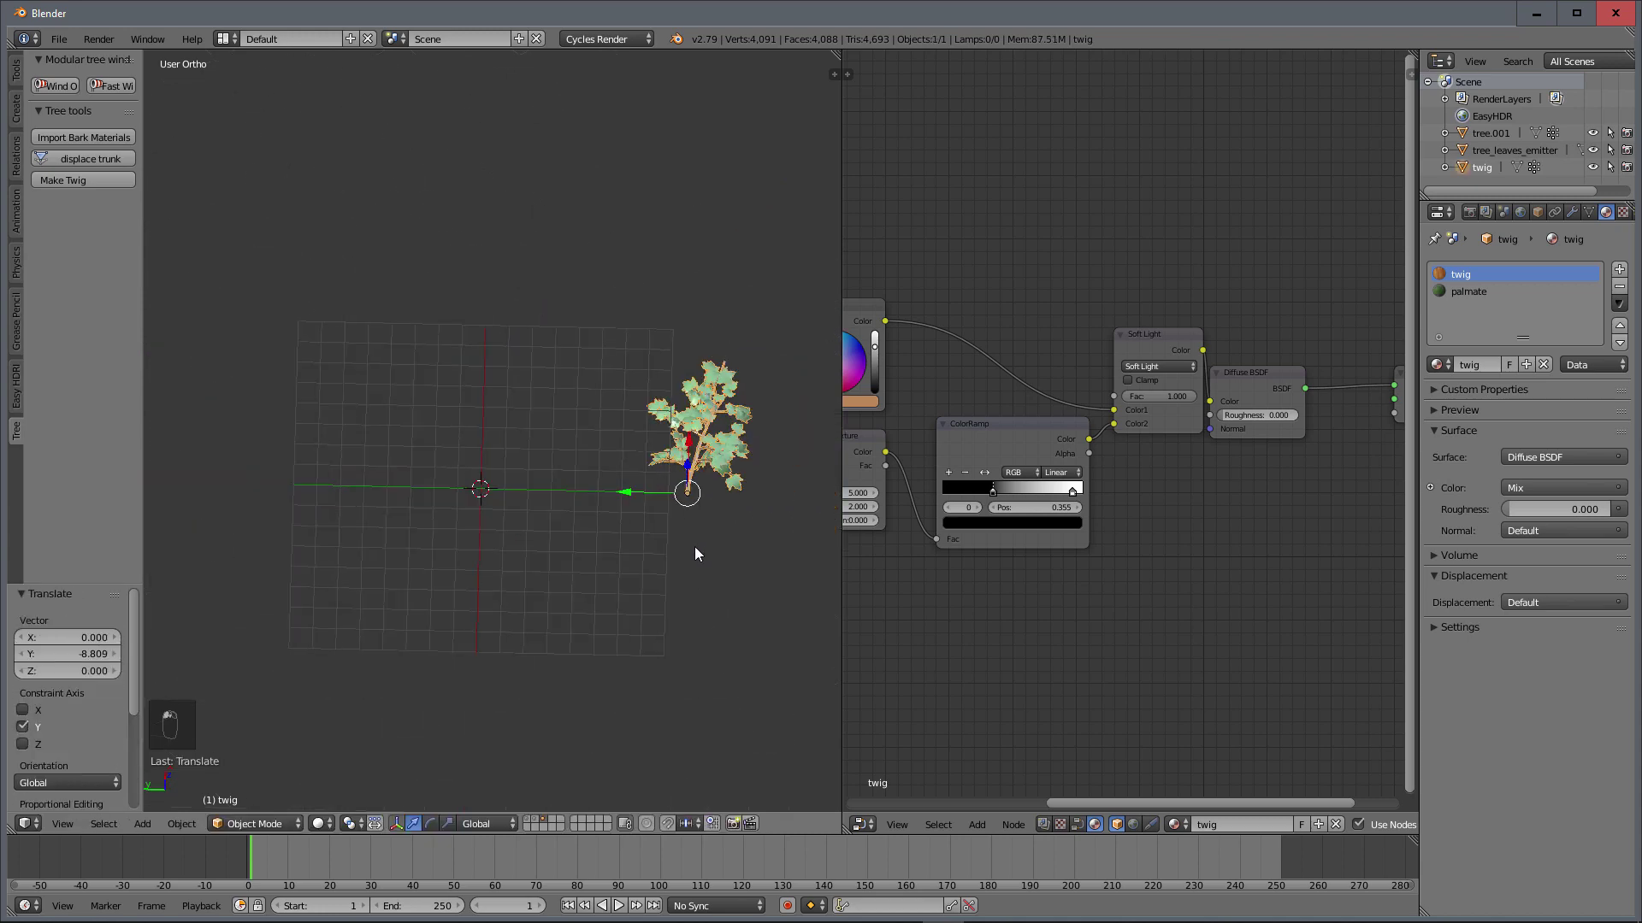
pyautogui.keyDown('shift'); pyautogui.moveTo(694, 547); pyautogui.dragTo(630, 556, button='middle'); pyautogui.keyUp('shift')
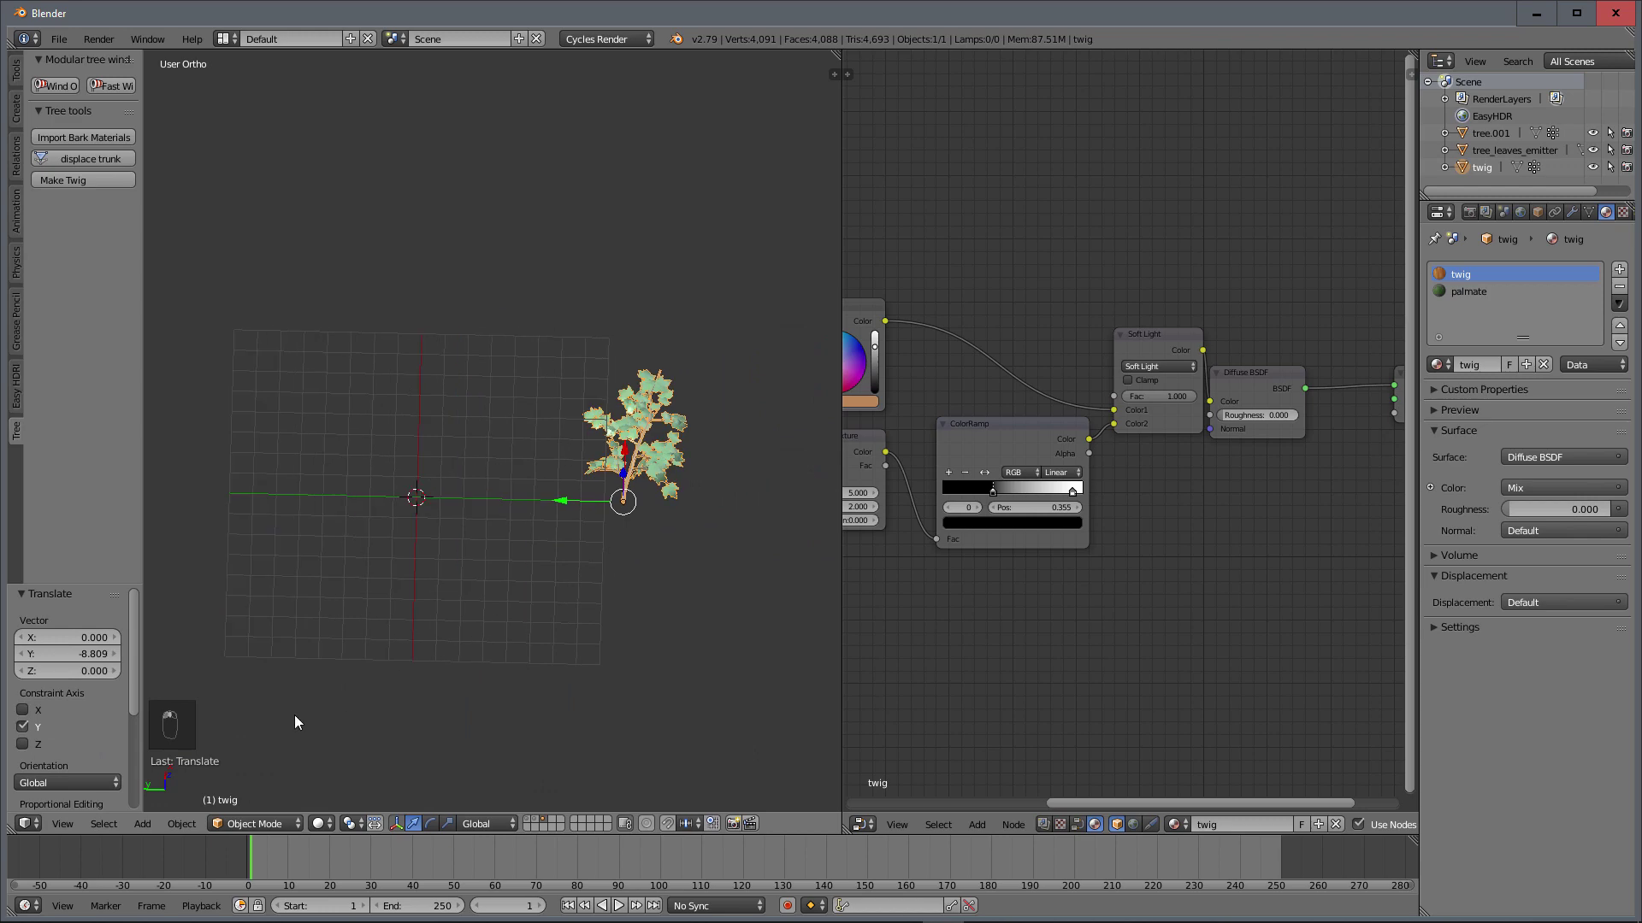
# Step: Make a second twig with seed 41 and length 25
pyautogui.click(86, 180)
pyautogui.scroll(5, 445, 571)
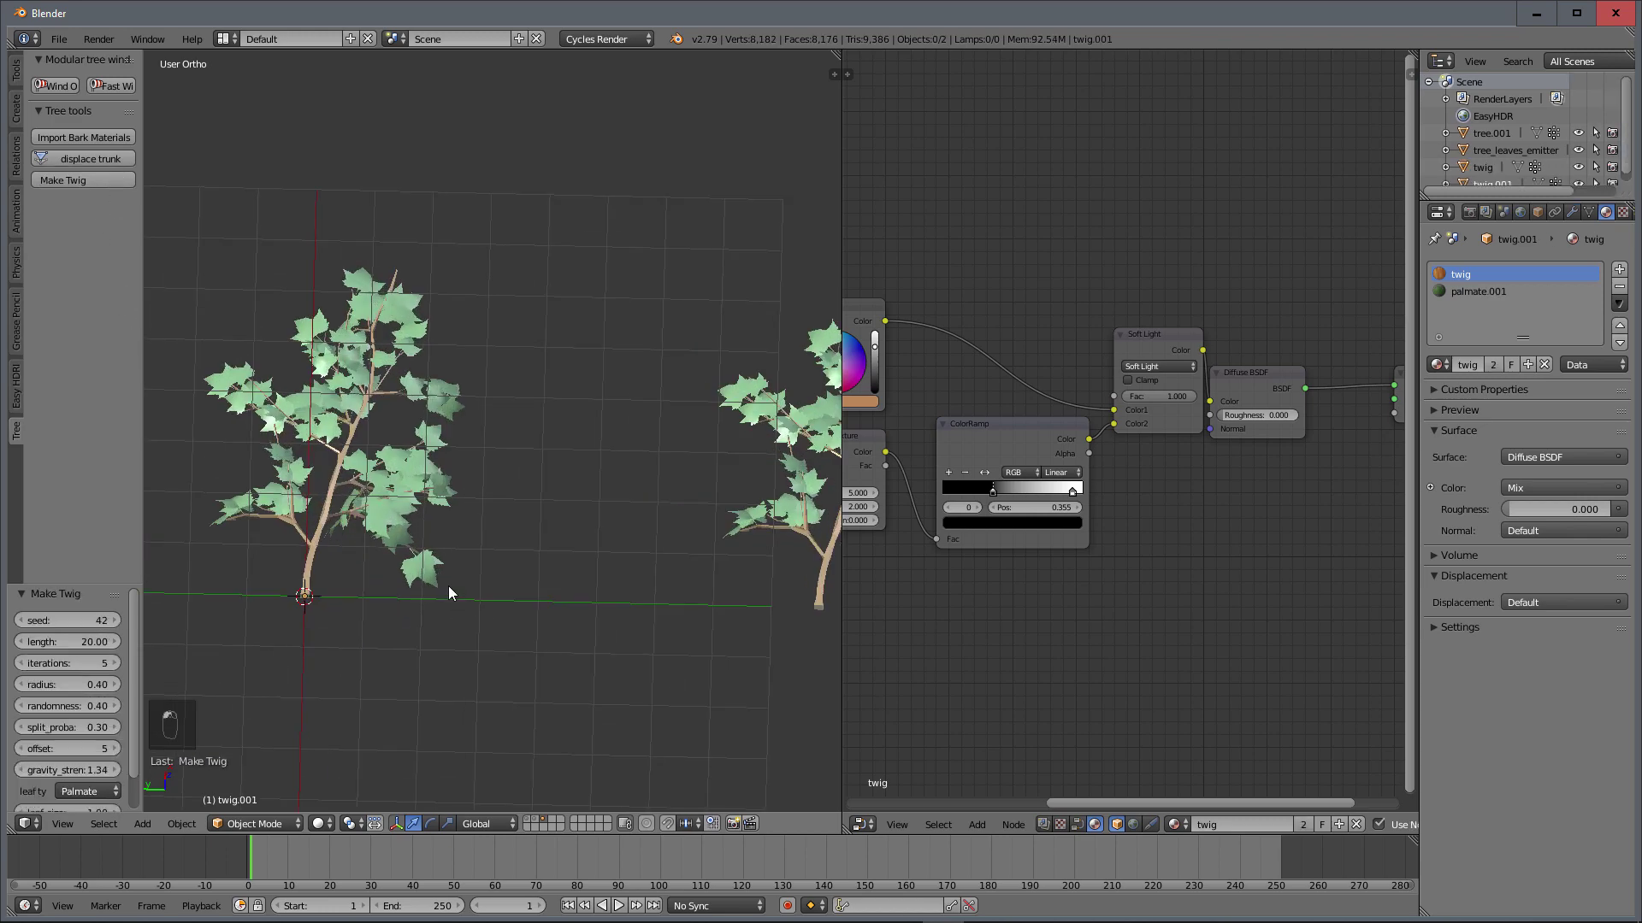
pyautogui.click(21, 622)
pyautogui.click(94, 646)
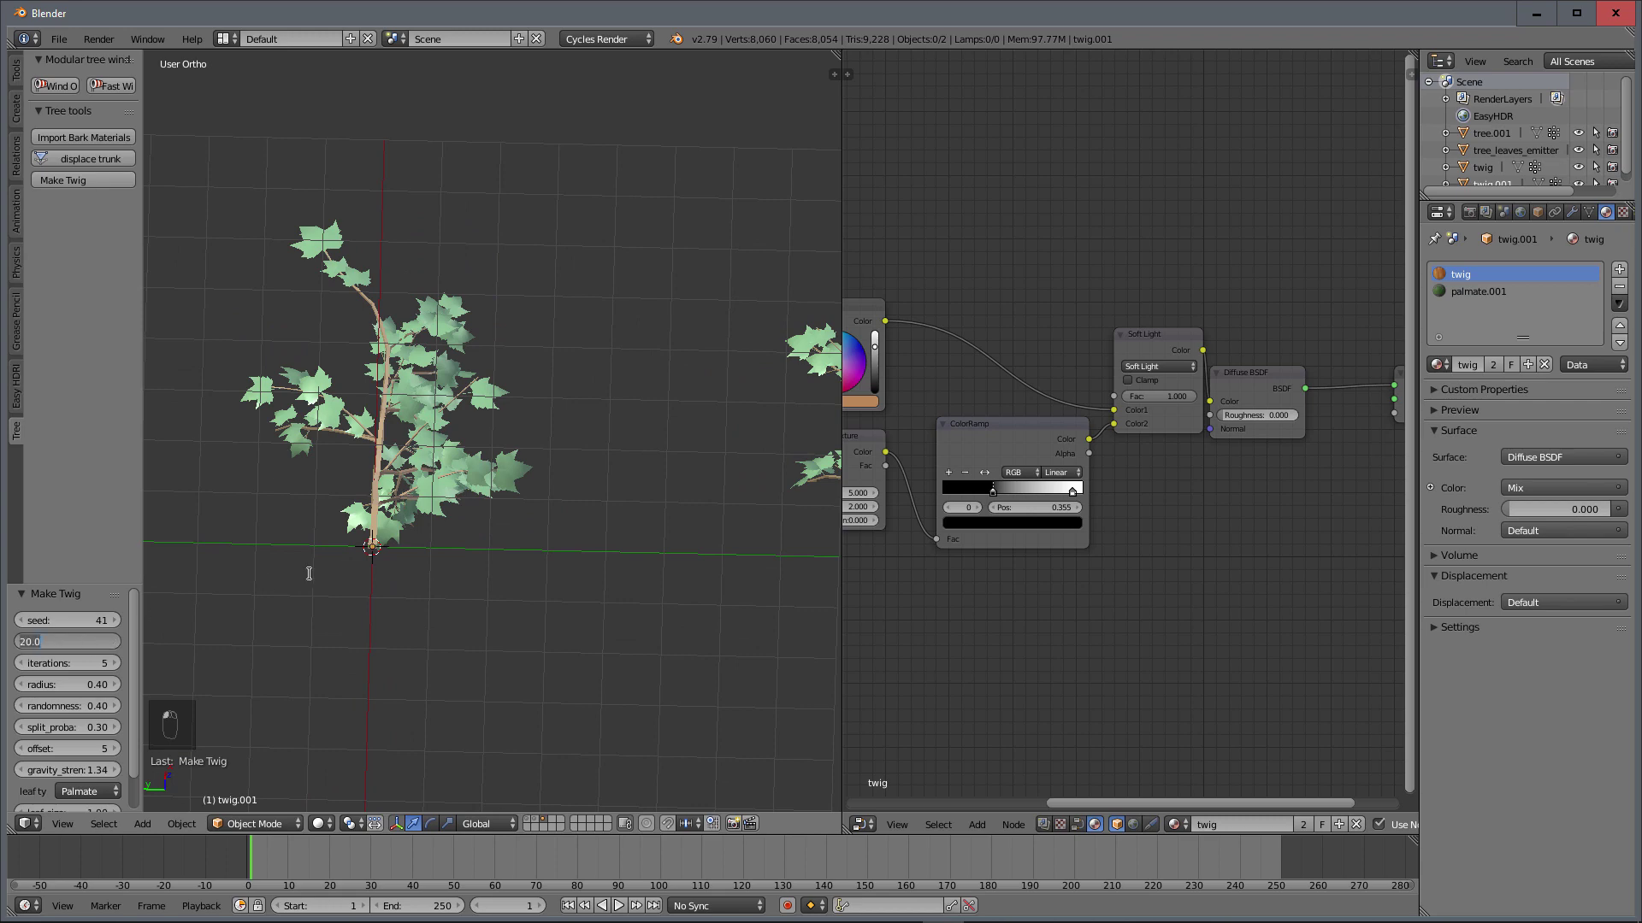
pyautogui.write('25')
pyautogui.press('Return')
pyautogui.scroll(-3, 537, 620)
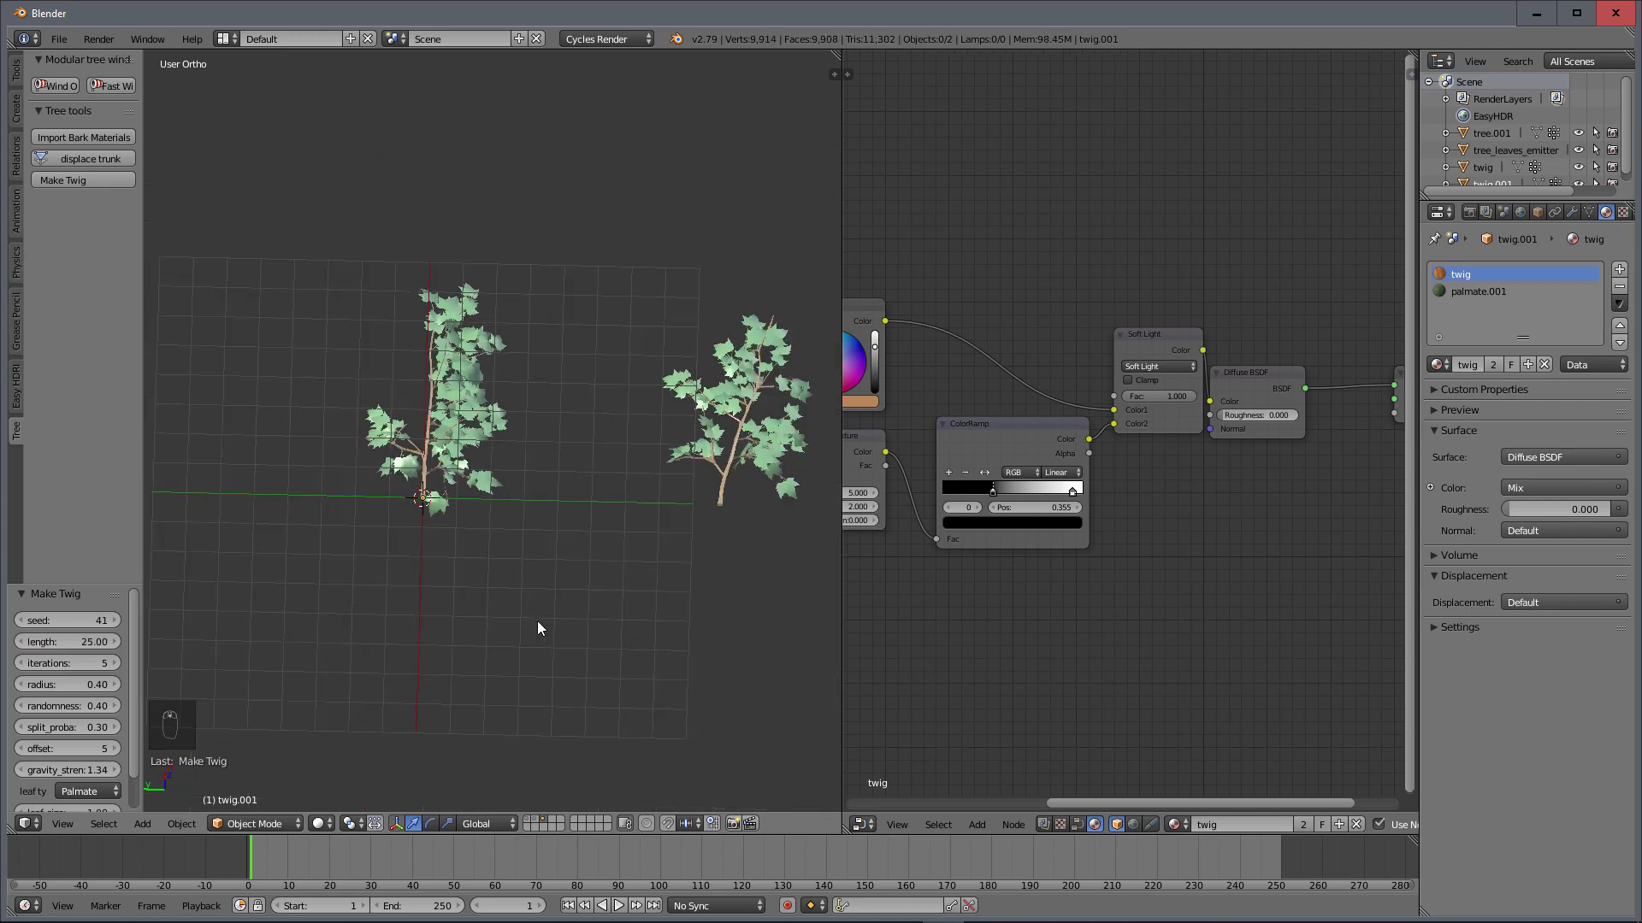
pyautogui.moveTo(537, 621); pyautogui.dragTo(524, 581, button='middle')
# Step: Step through the second twig's seeds up to 47, comparing the shapes from several angles
pyautogui.click(114, 621)
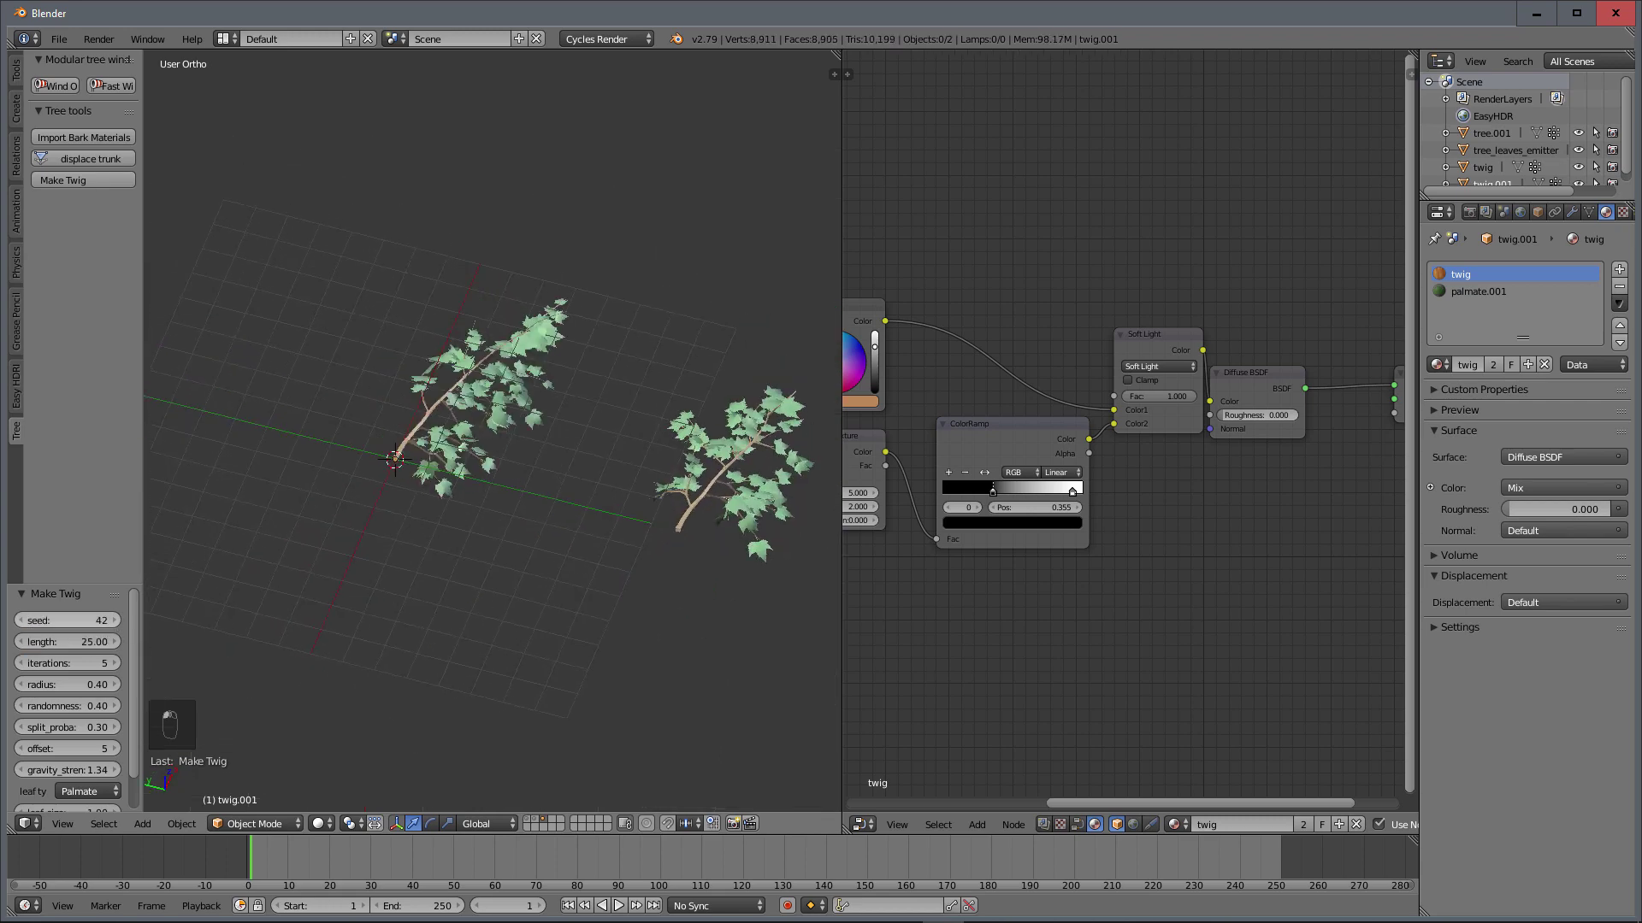
pyautogui.click(113, 621)
pyautogui.click(114, 620)
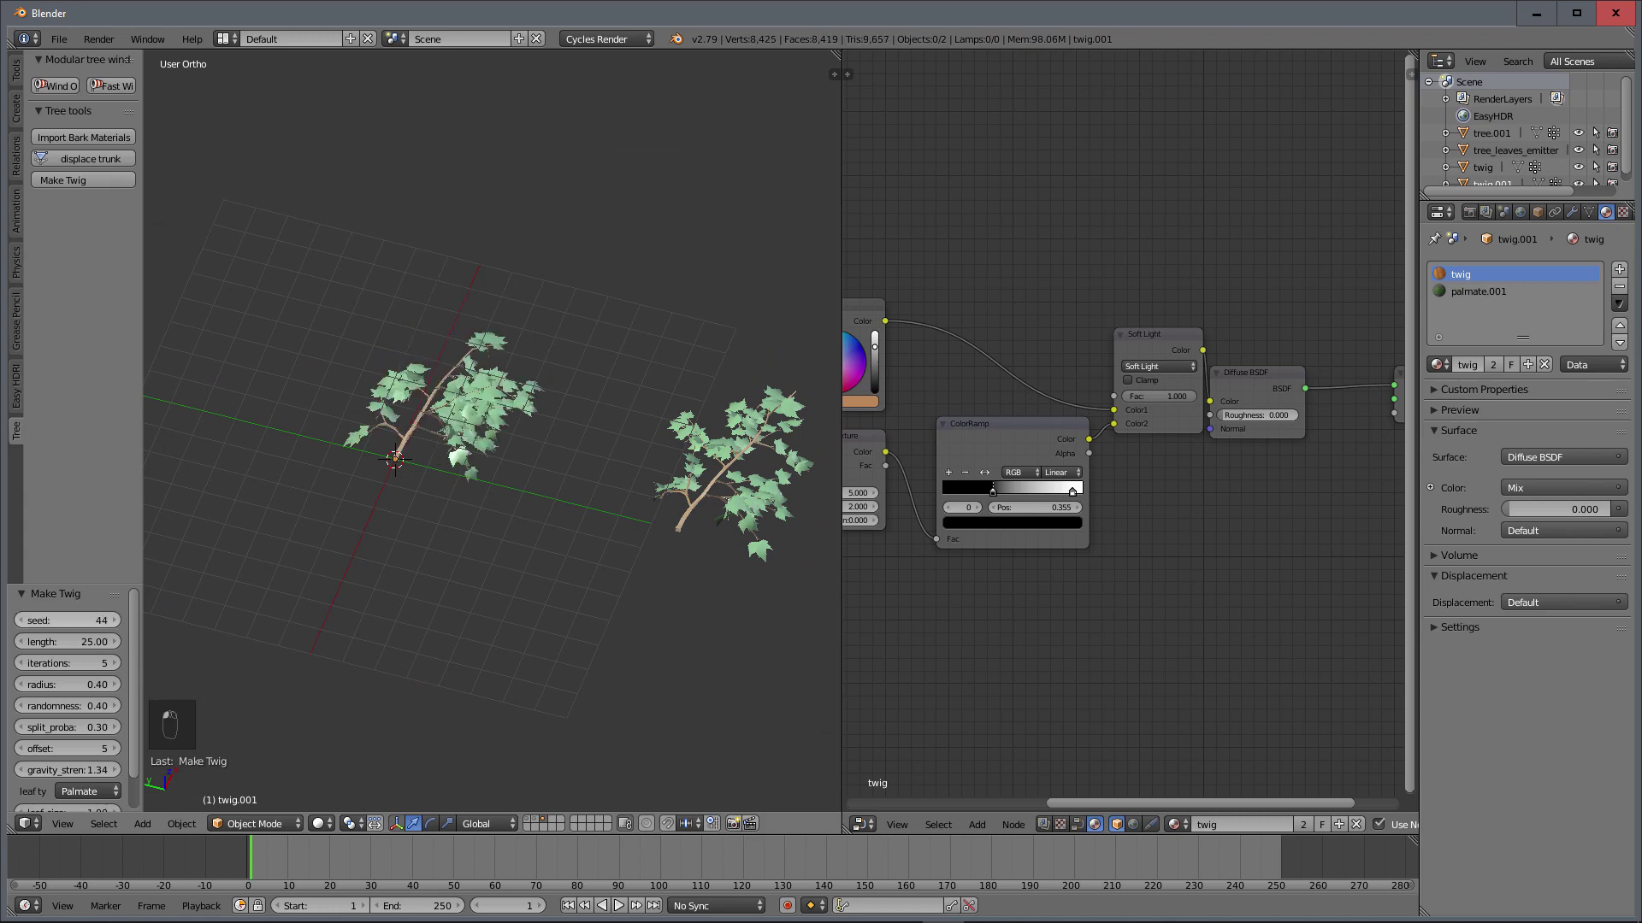
pyautogui.click(115, 620)
pyautogui.moveTo(479, 603); pyautogui.dragTo(143, 659, button='middle')
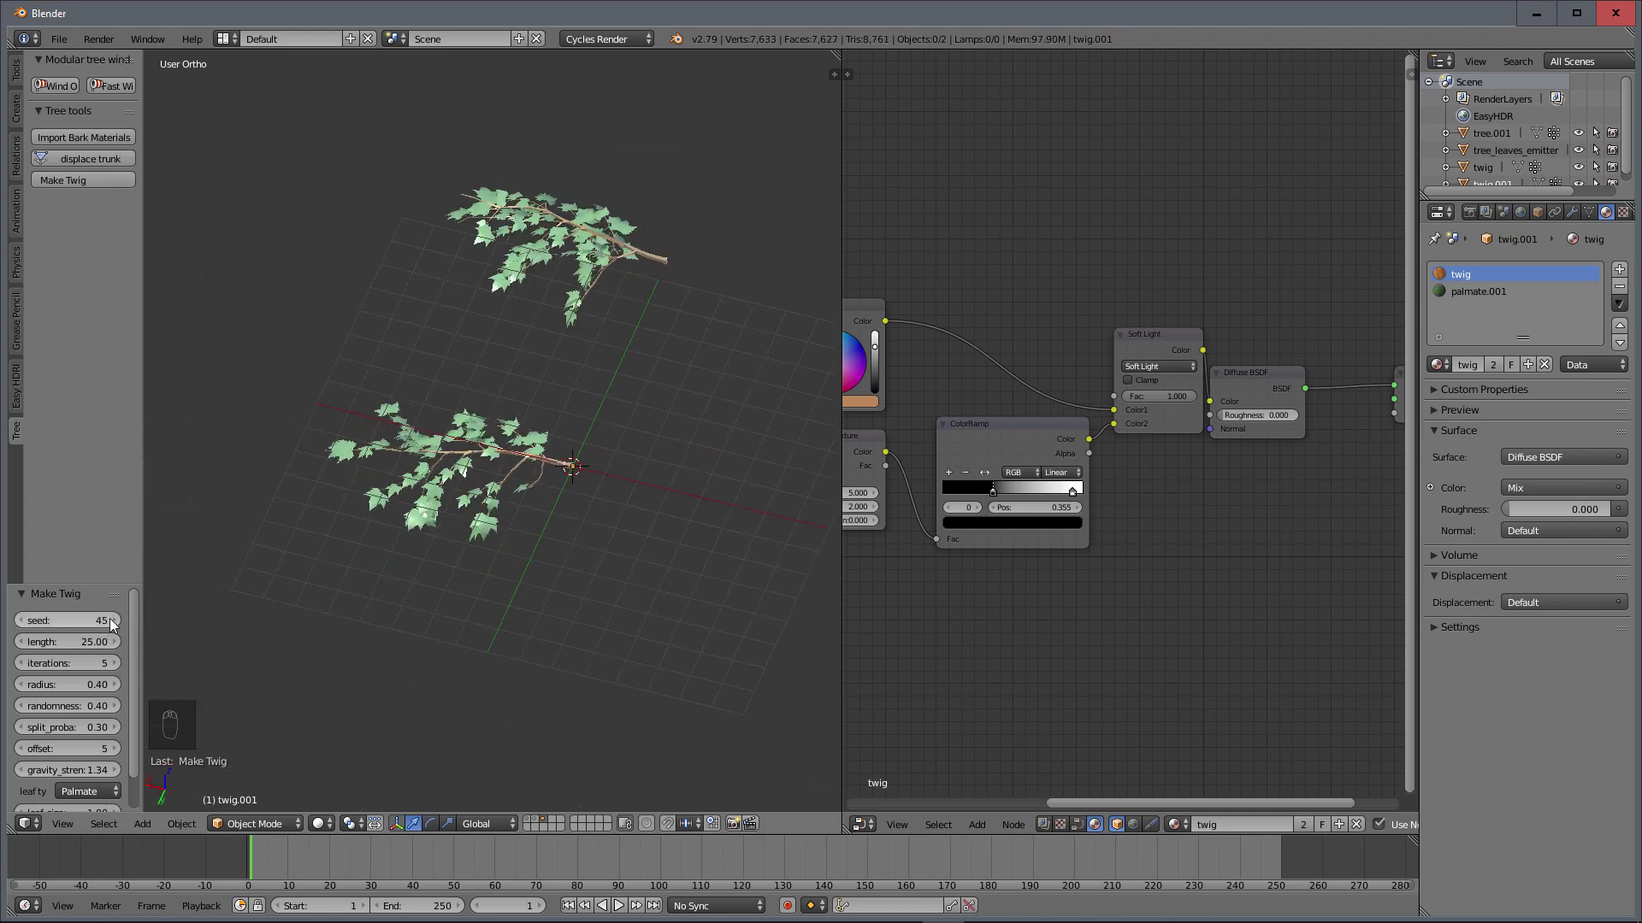
pyautogui.click(113, 620)
pyautogui.moveTo(274, 598); pyautogui.dragTo(205, 612, button='middle')
pyautogui.click(116, 620)
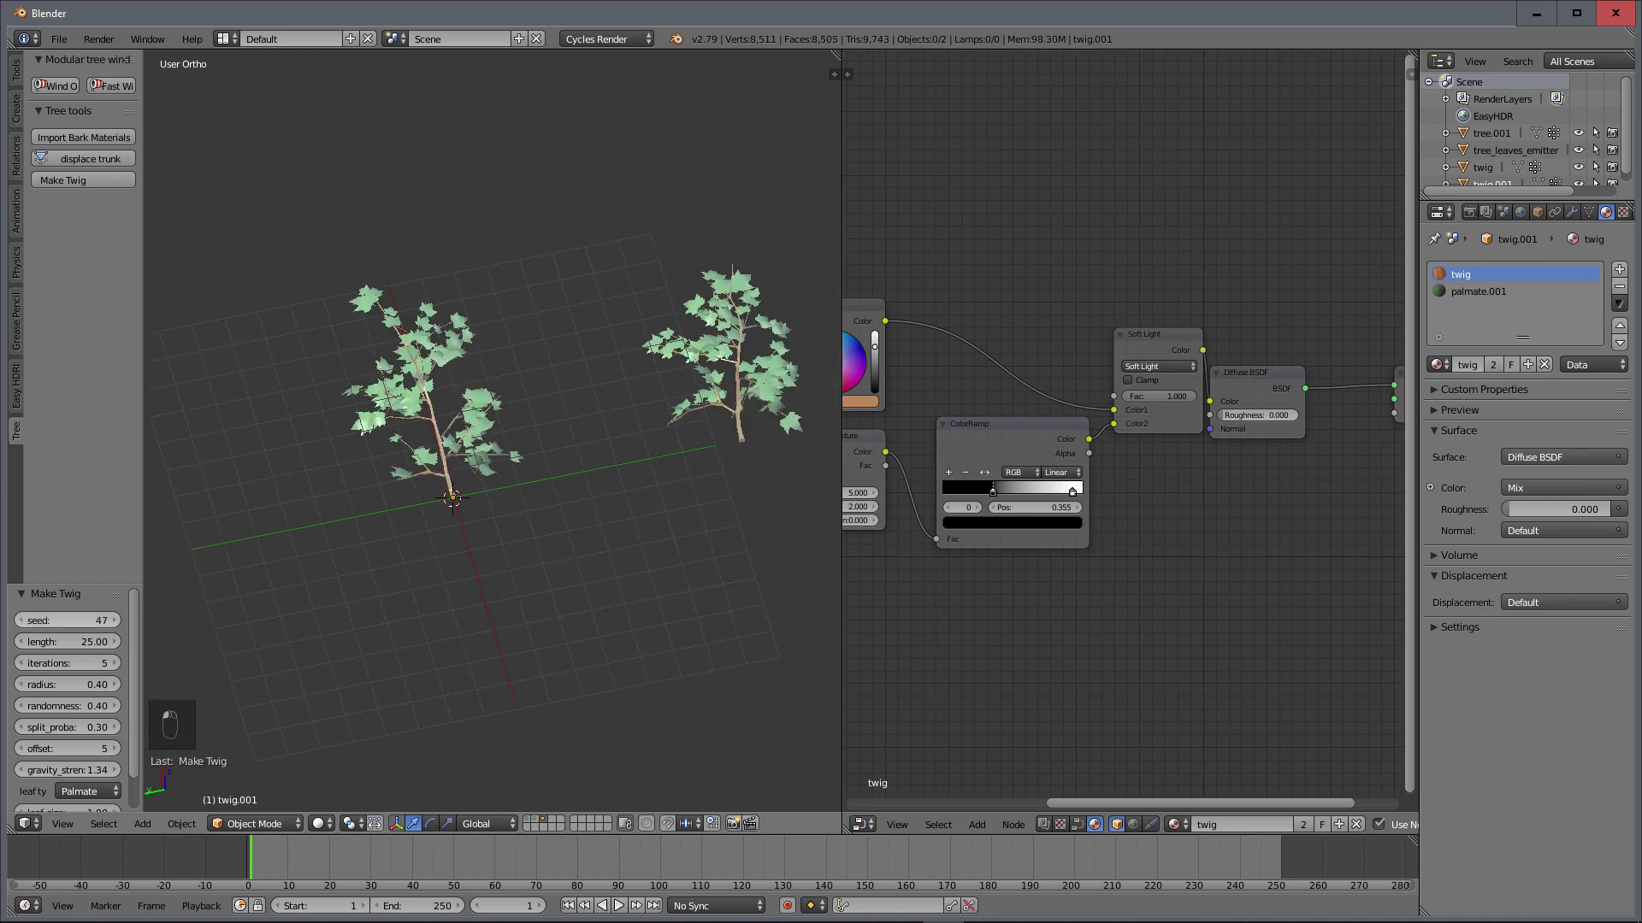
# Step: Move the second twig about 5.5 units along negative Y, beside the first one
pyautogui.moveTo(598, 586); pyautogui.dragTo(476, 470, button='middle')
pyautogui.rightClick(442, 452)
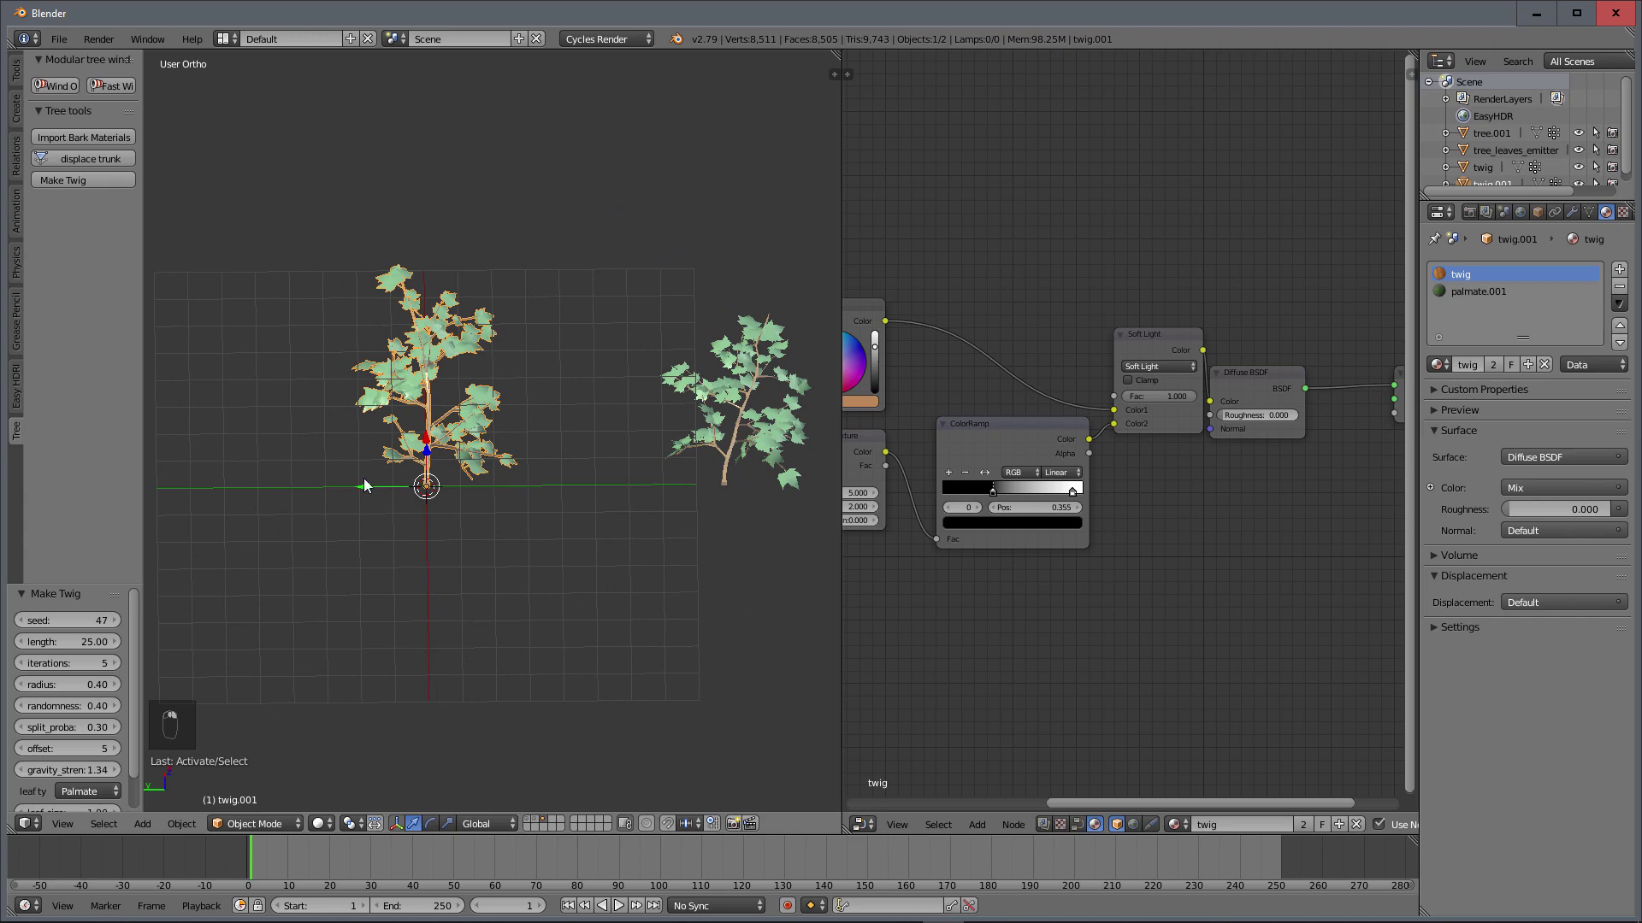
pyautogui.moveTo(368, 488); pyautogui.dragTo(554, 486)
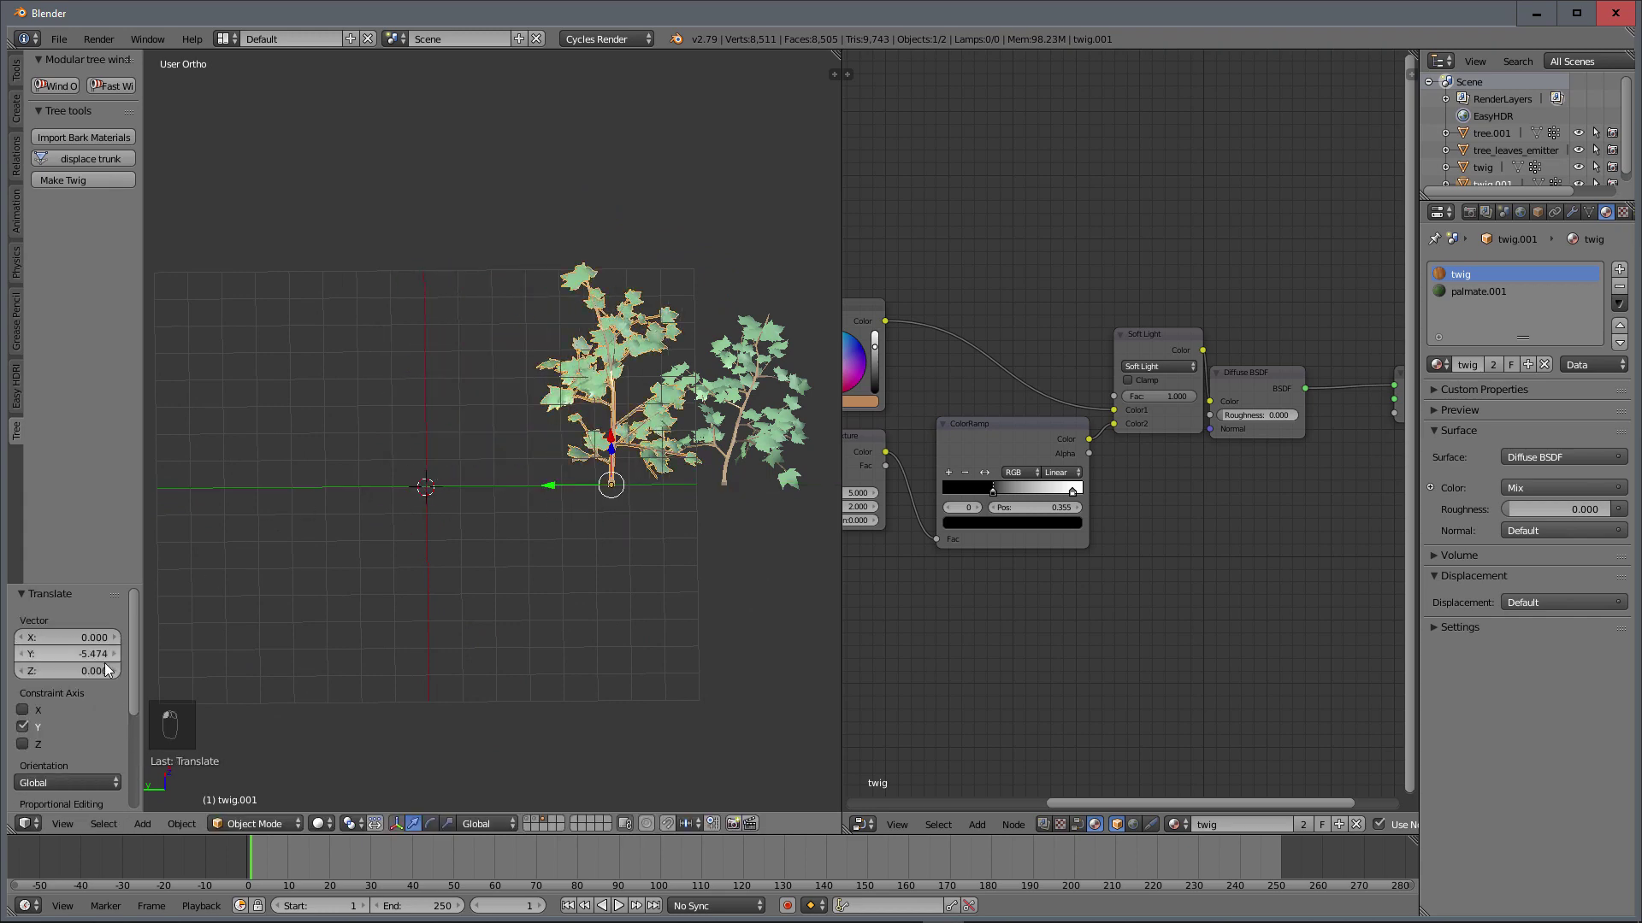
# Step: Make a third twig with seed 42 and length 15
pyautogui.click(101, 185)
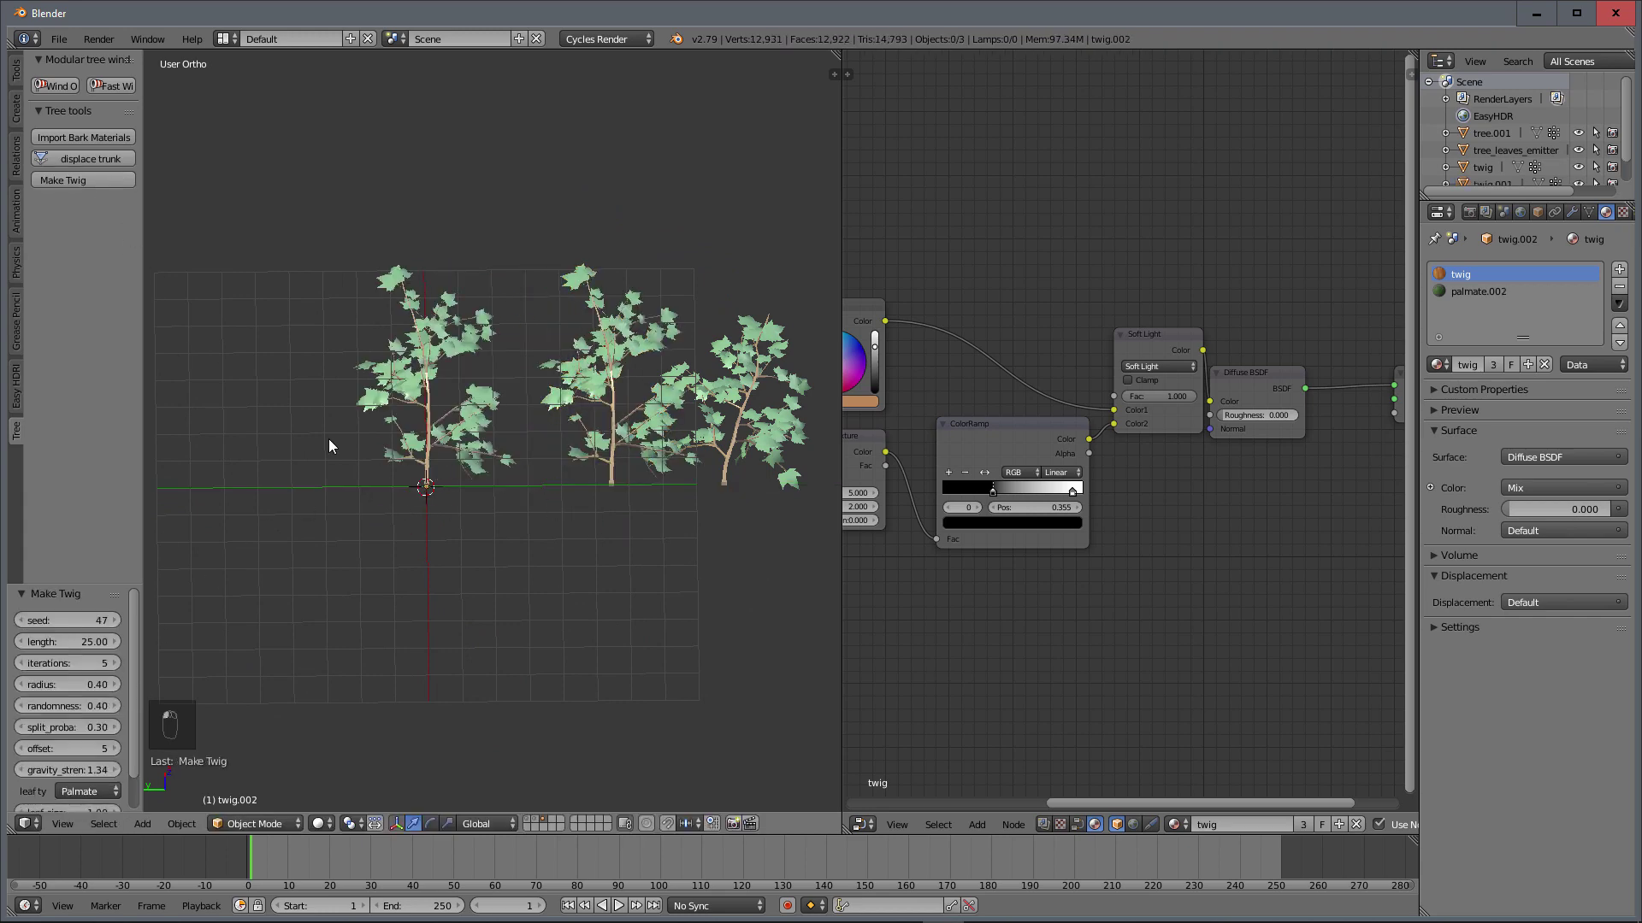
pyautogui.click(22, 625)
pyautogui.click(22, 625)
pyautogui.click(22, 625)
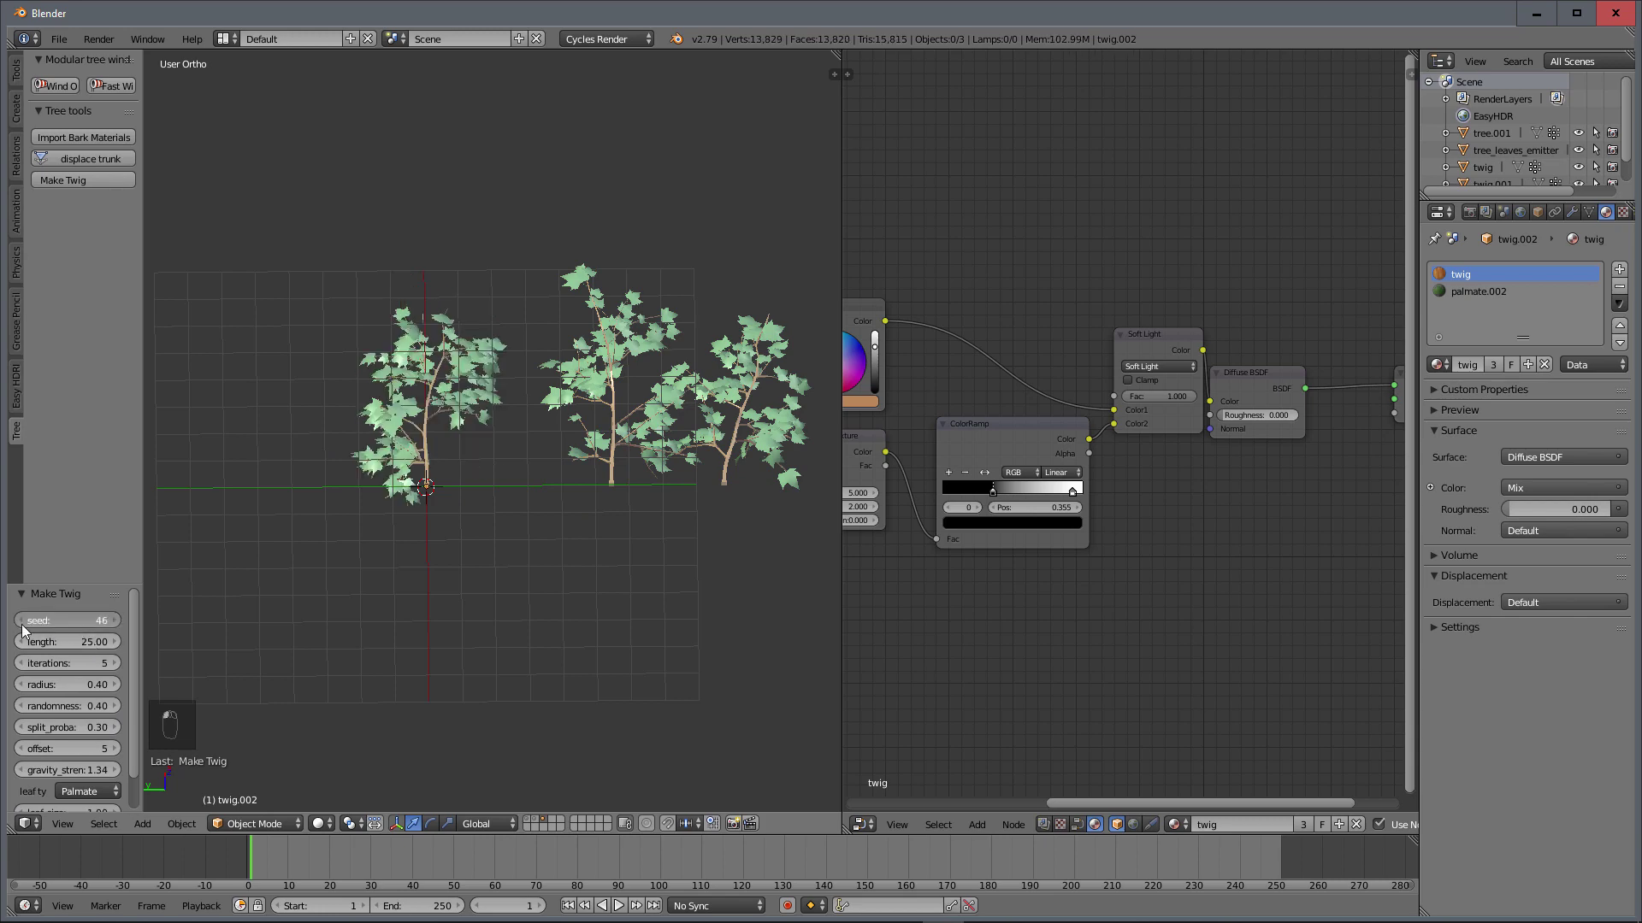
pyautogui.click(22, 625)
pyautogui.click(22, 625)
pyautogui.click(90, 643)
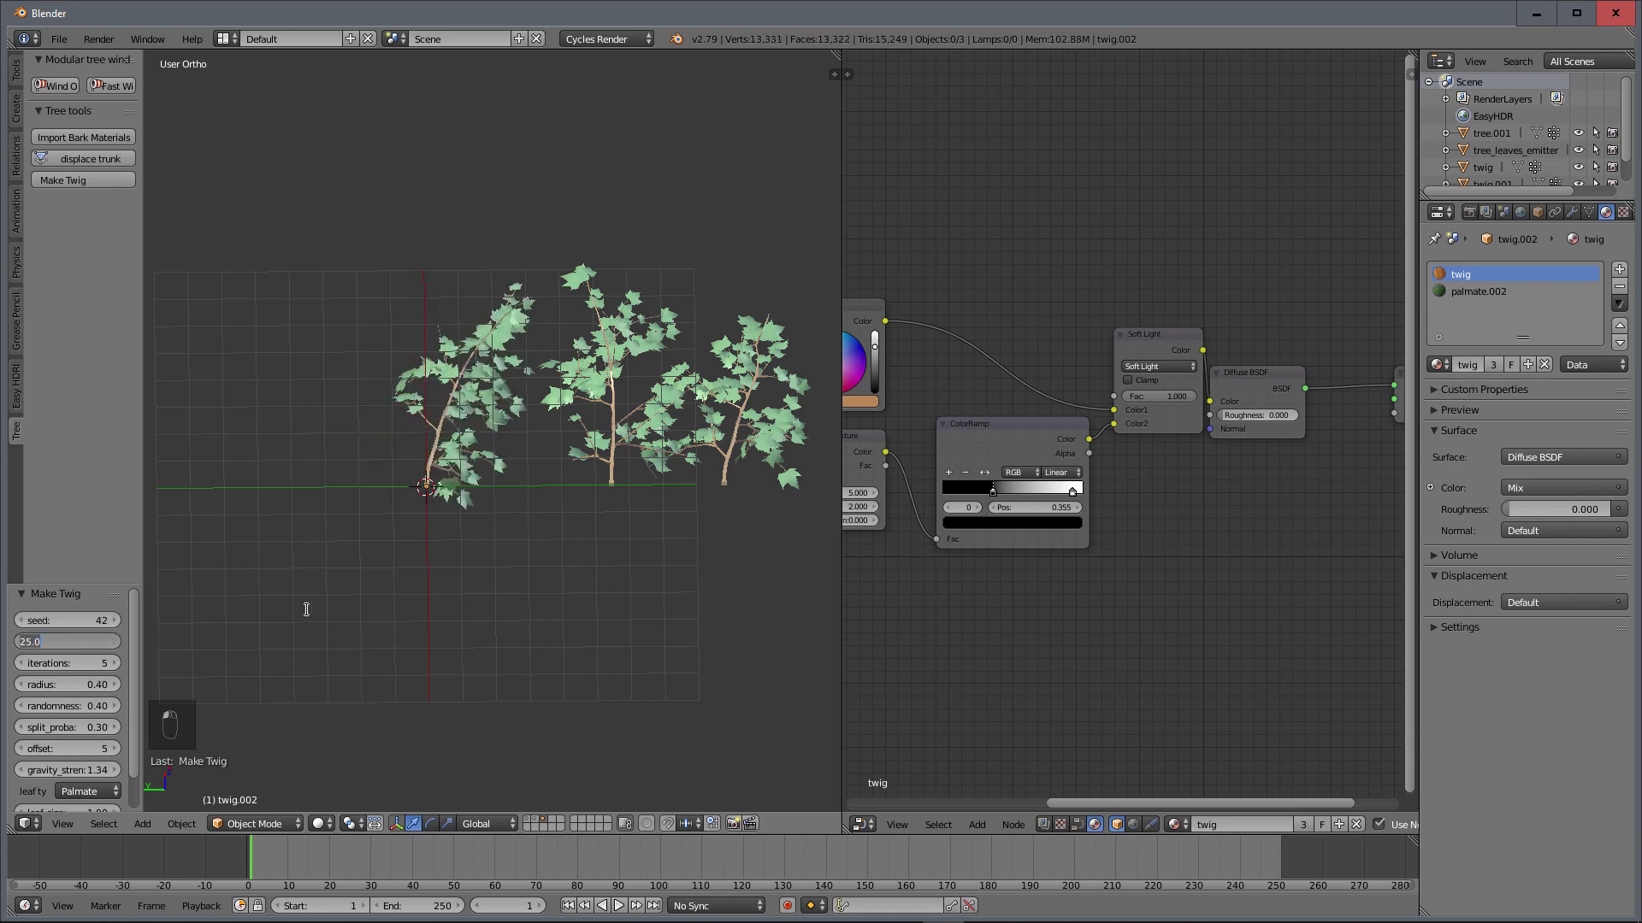
pyautogui.write('15')
pyautogui.press('Return')
# Step: Move the third twig about 13.5 units along negative Y, beyond the other two
pyautogui.moveTo(470, 491); pyautogui.dragTo(496, 526, button='middle')
pyautogui.rightClick(451, 477)
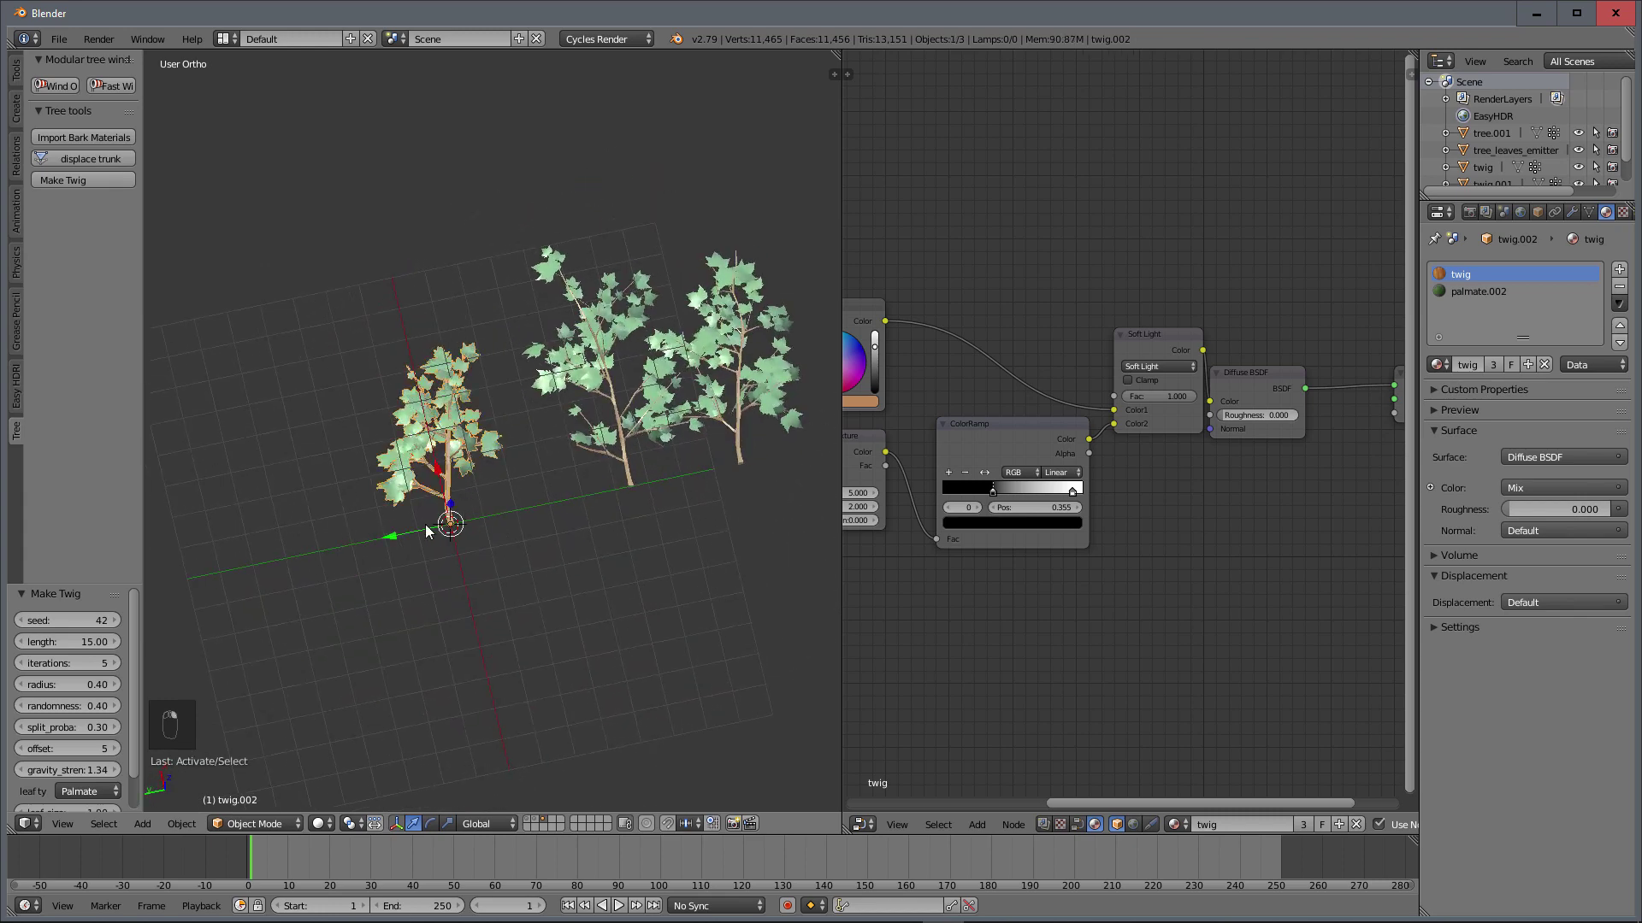
pyautogui.moveTo(394, 537); pyautogui.dragTo(837, 434)
pyautogui.scroll(-3, 652, 488)
pyautogui.scroll(2, 578, 504)
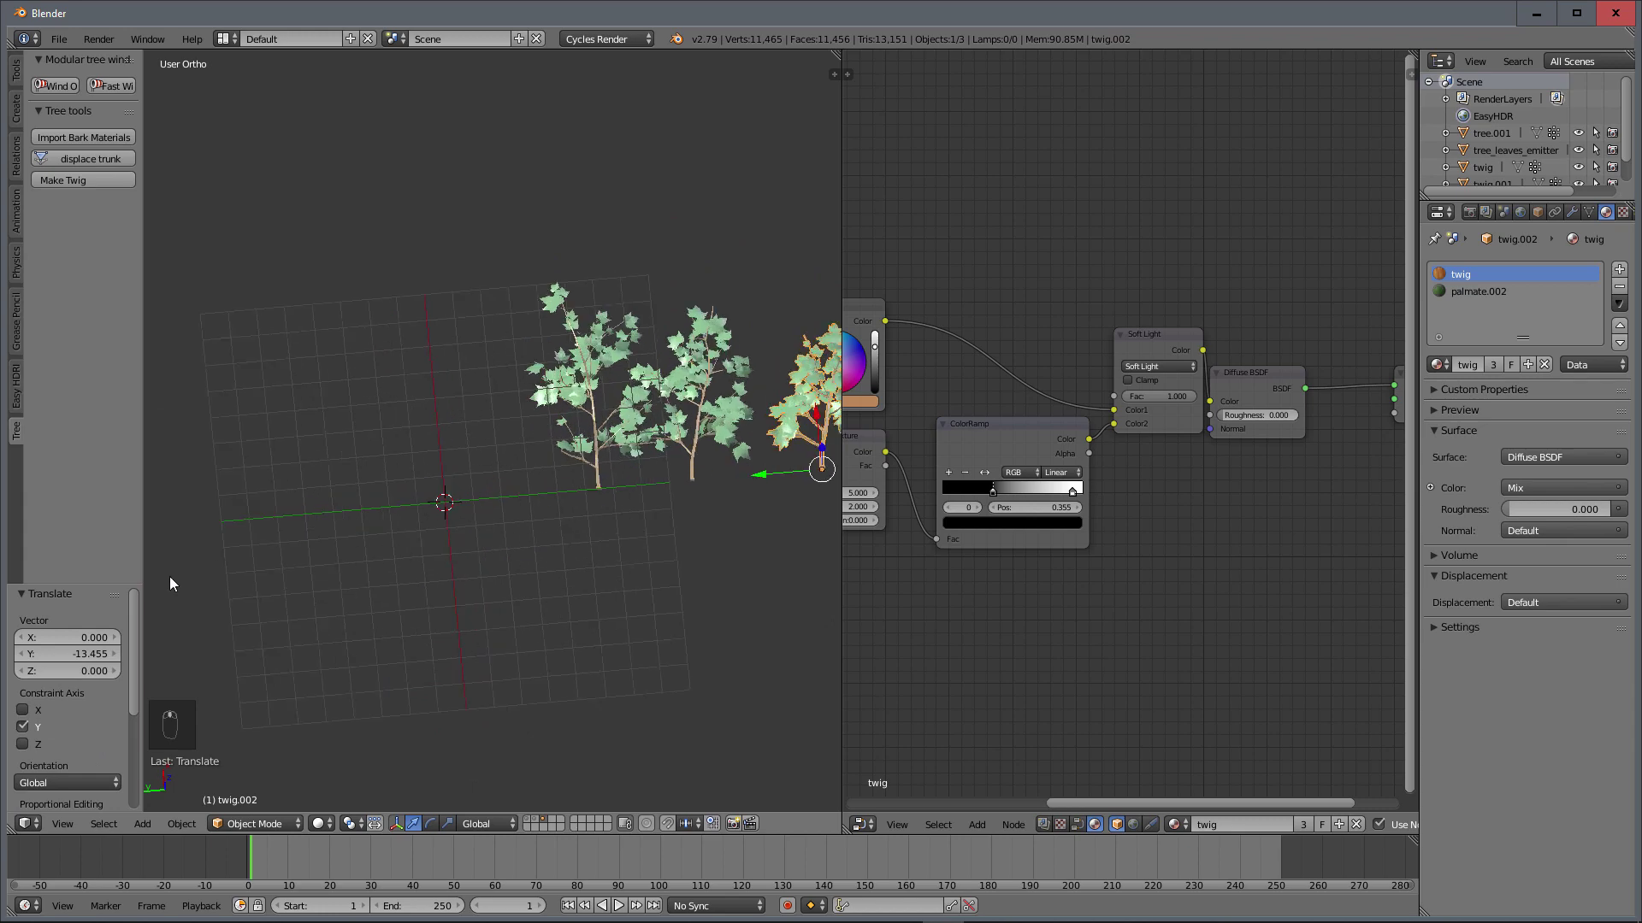
# Step: Make a fourth twig with seed 43 and length 10
pyautogui.click(82, 181)
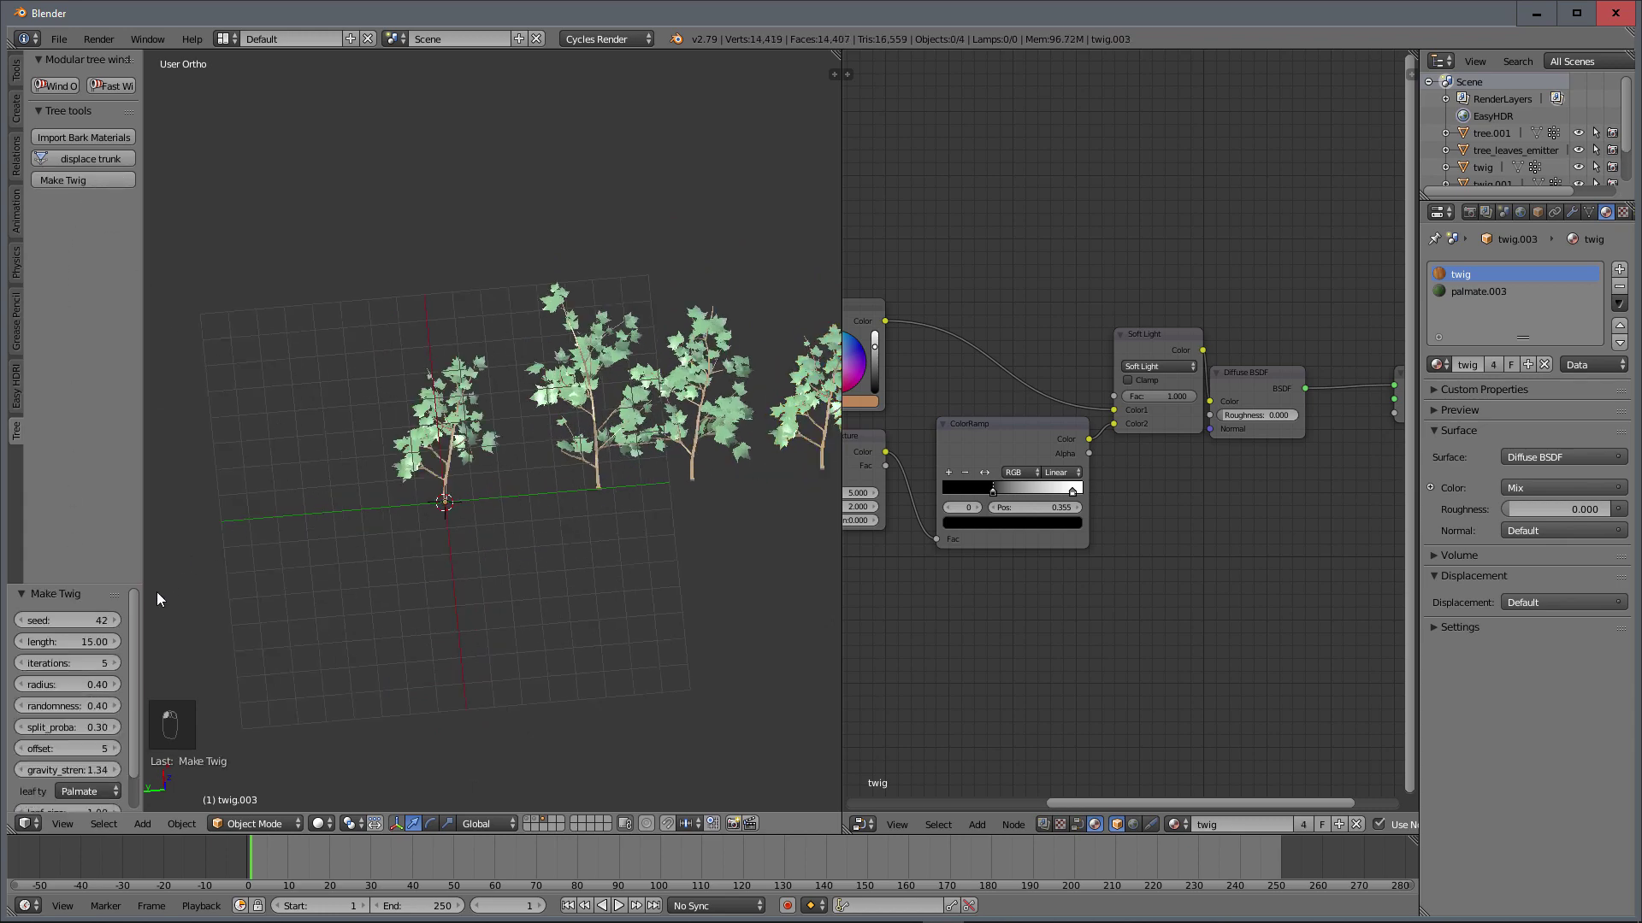
pyautogui.click(113, 621)
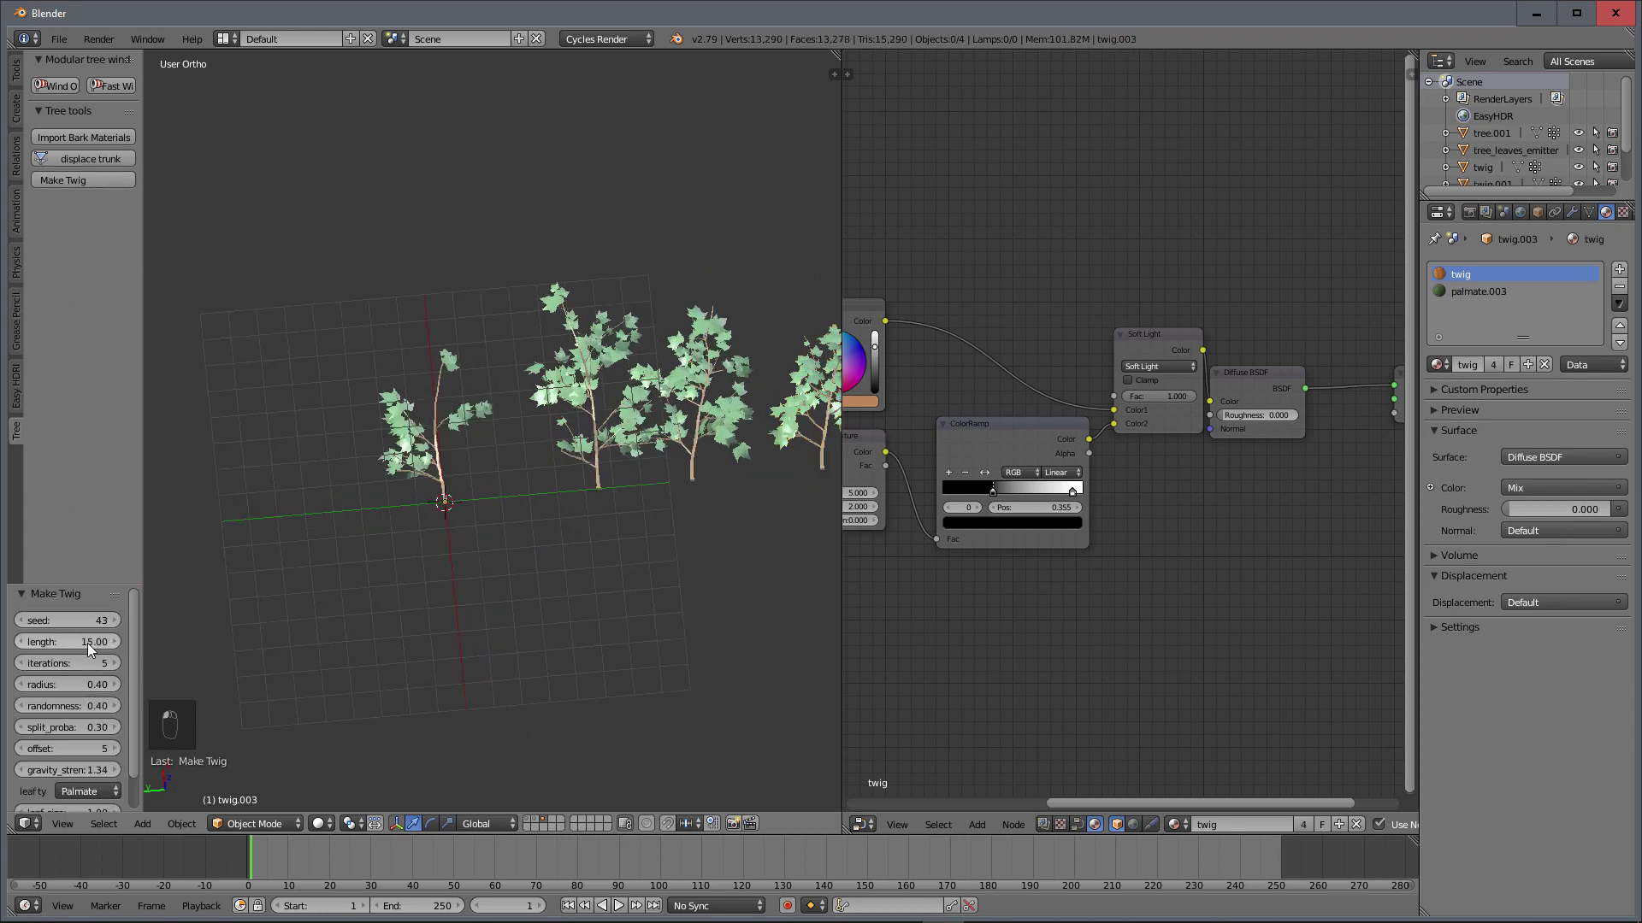
pyautogui.click(87, 643)
pyautogui.write('10')
pyautogui.press('Return')
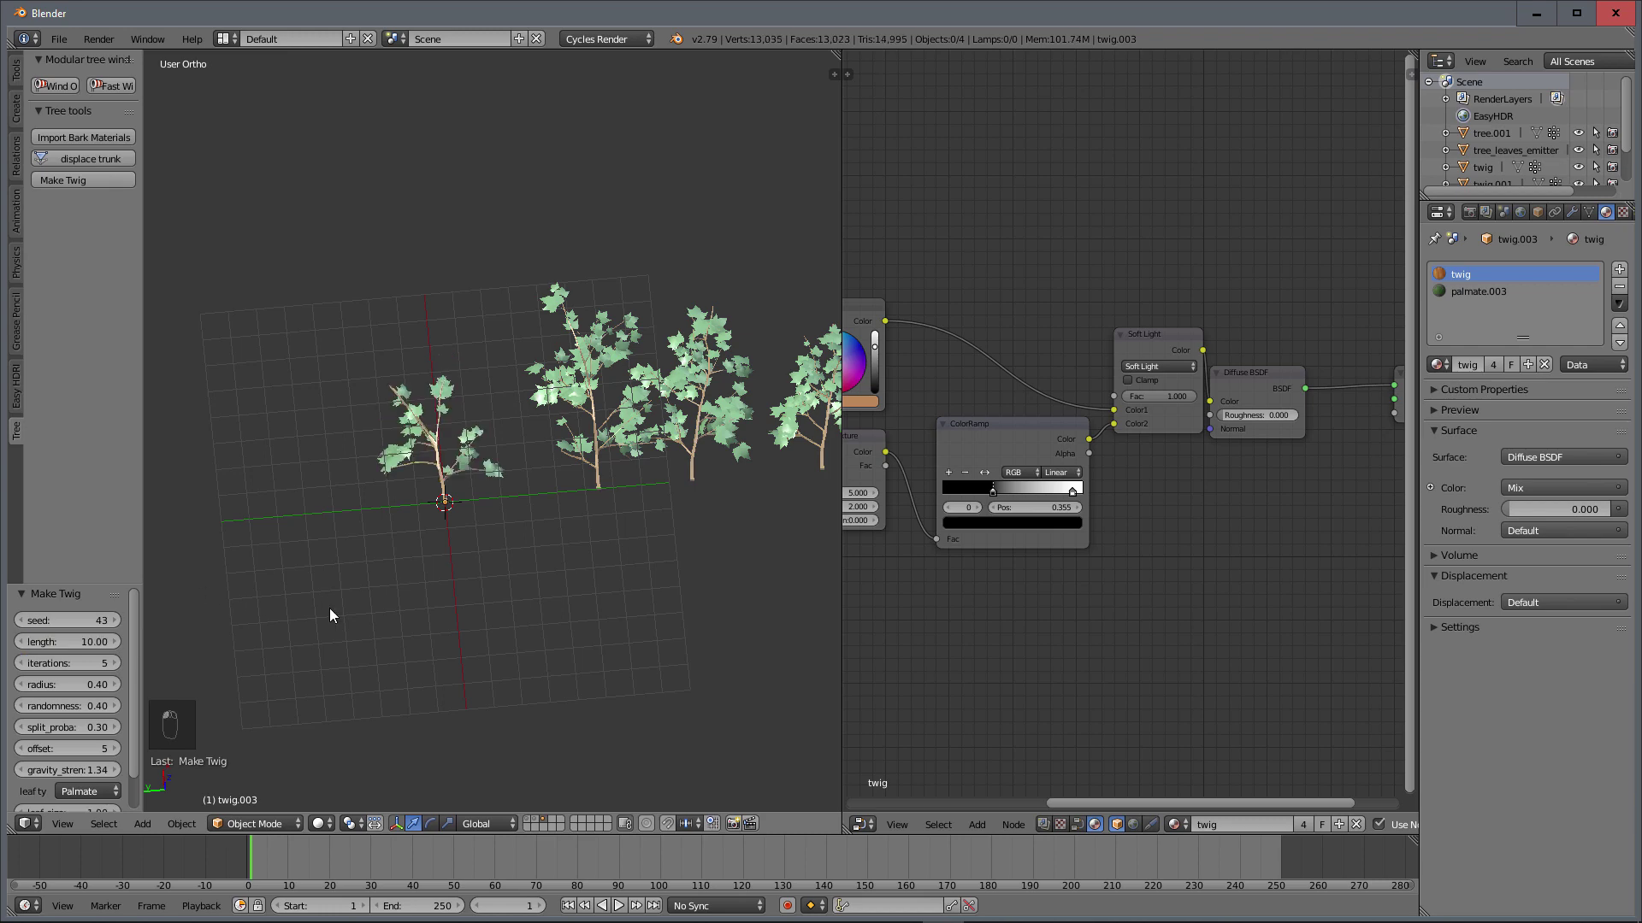
# Step: Move the fourth twig about 1.2 units along negative Y
pyautogui.moveTo(389, 654); pyautogui.dragTo(425, 589, button='middle')
pyautogui.rightClick(475, 468)
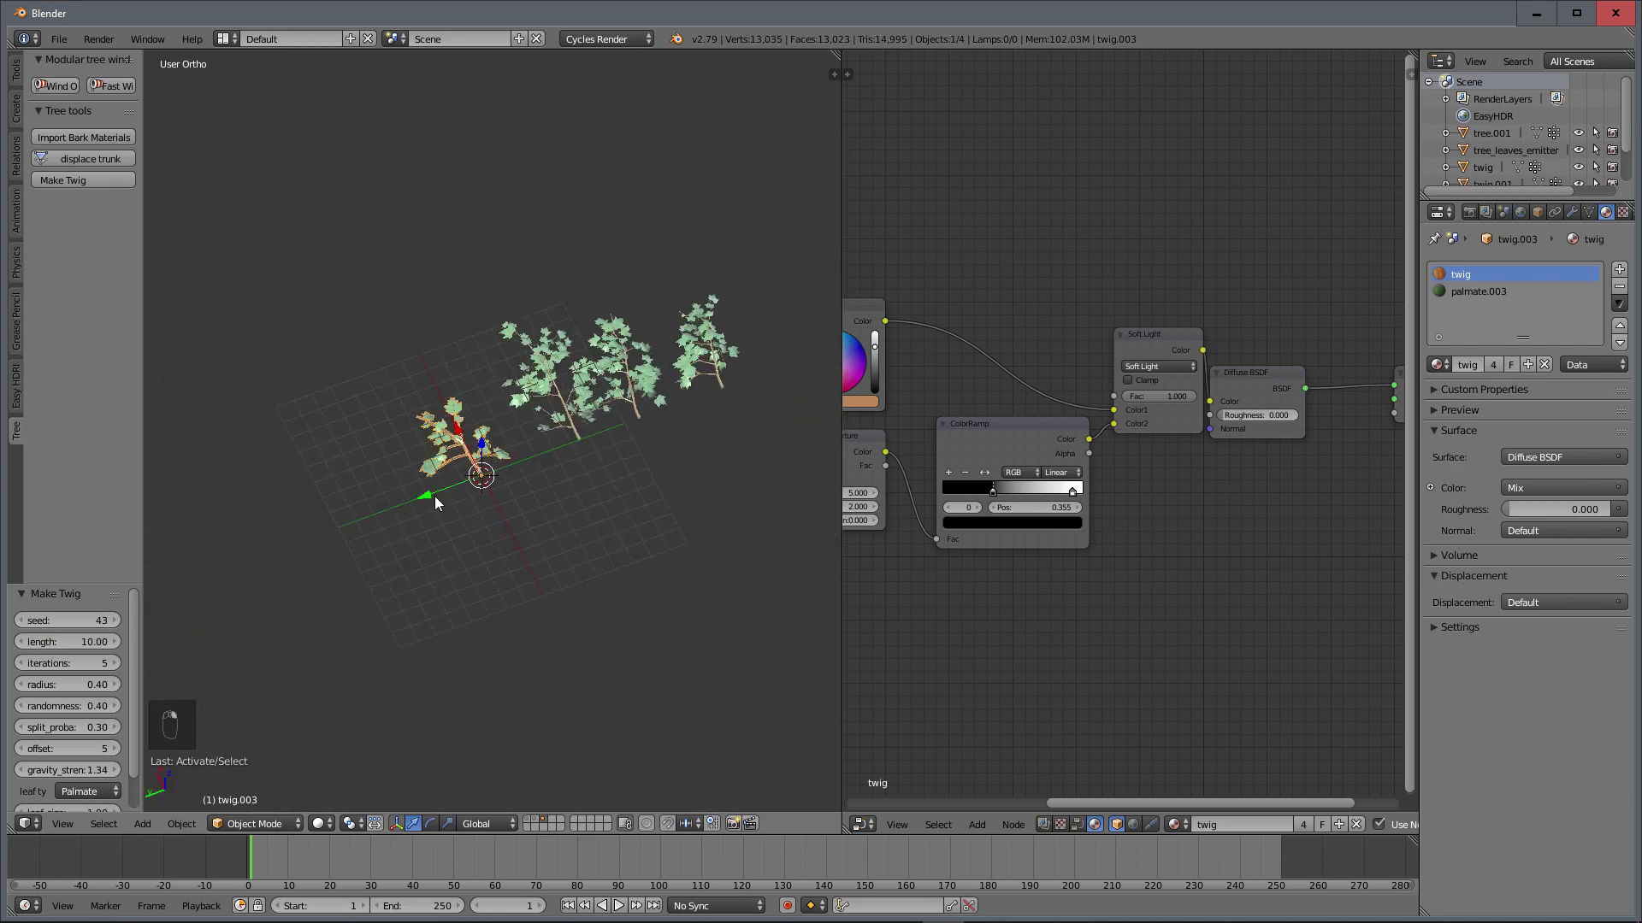
pyautogui.moveTo(434, 495); pyautogui.dragTo(463, 481)
pyautogui.scroll(3, 679, 545)
pyautogui.keyDown('shift'); pyautogui.moveTo(667, 539); pyautogui.dragTo(592, 597, button='middle'); pyautogui.keyUp('shift')
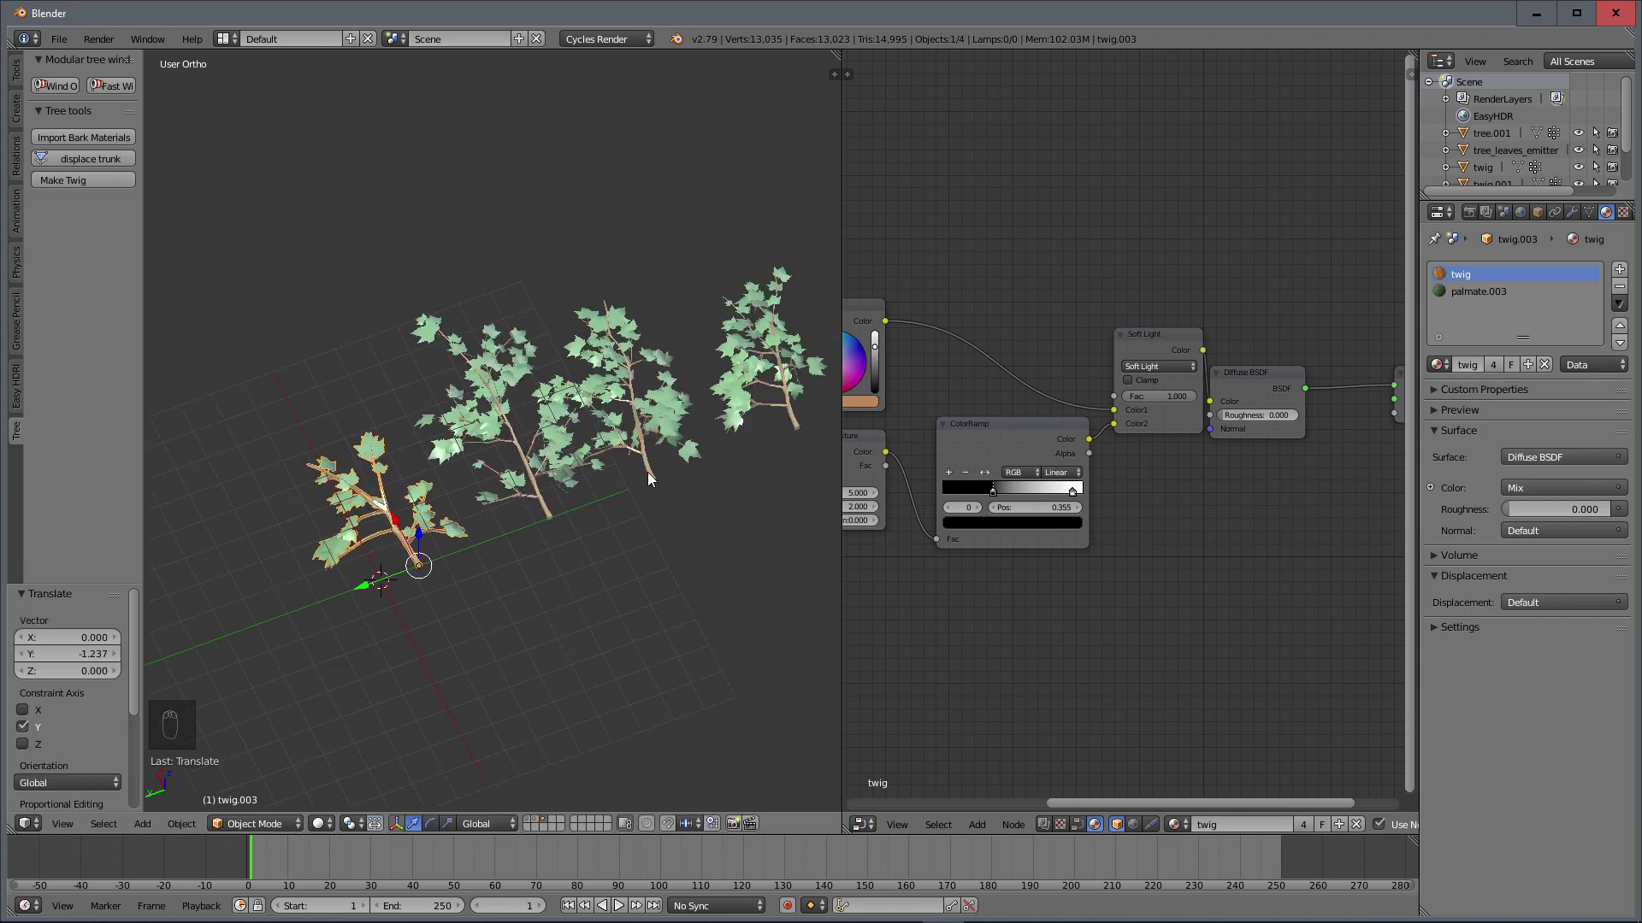
# Step: Preview the twigs rendered and change the twig material's RGB colour to a darker, less saturated brown
pyautogui.hotkey('shift', 'z')
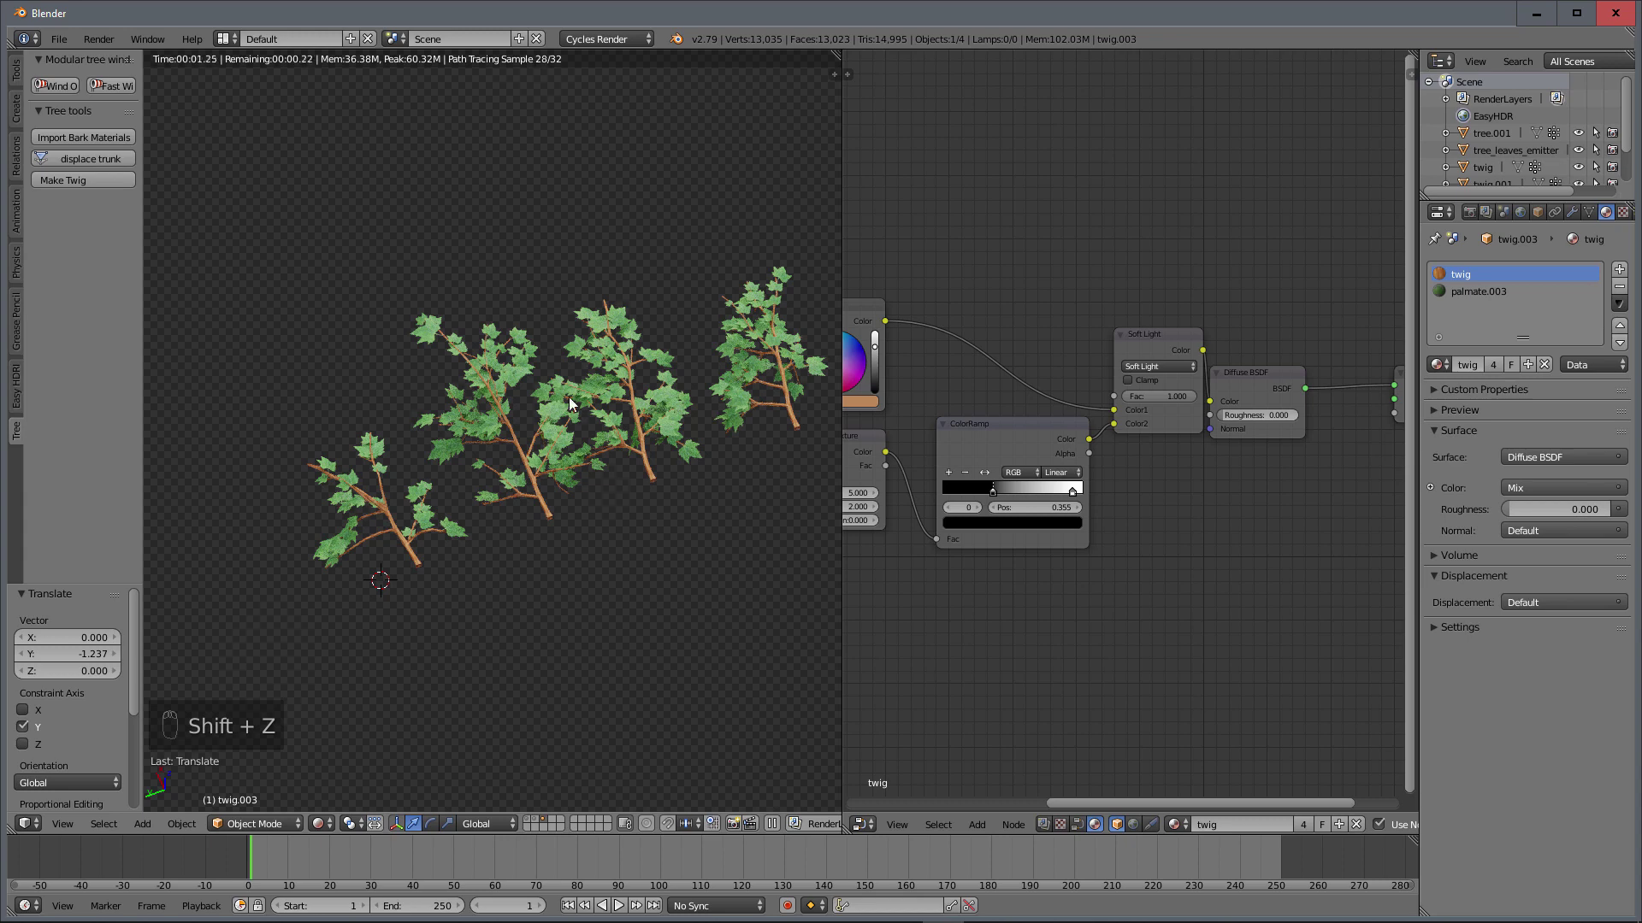
pyautogui.scroll(2, 909, 399)
pyautogui.moveTo(909, 393); pyautogui.dragTo(1193, 459, button='middle')
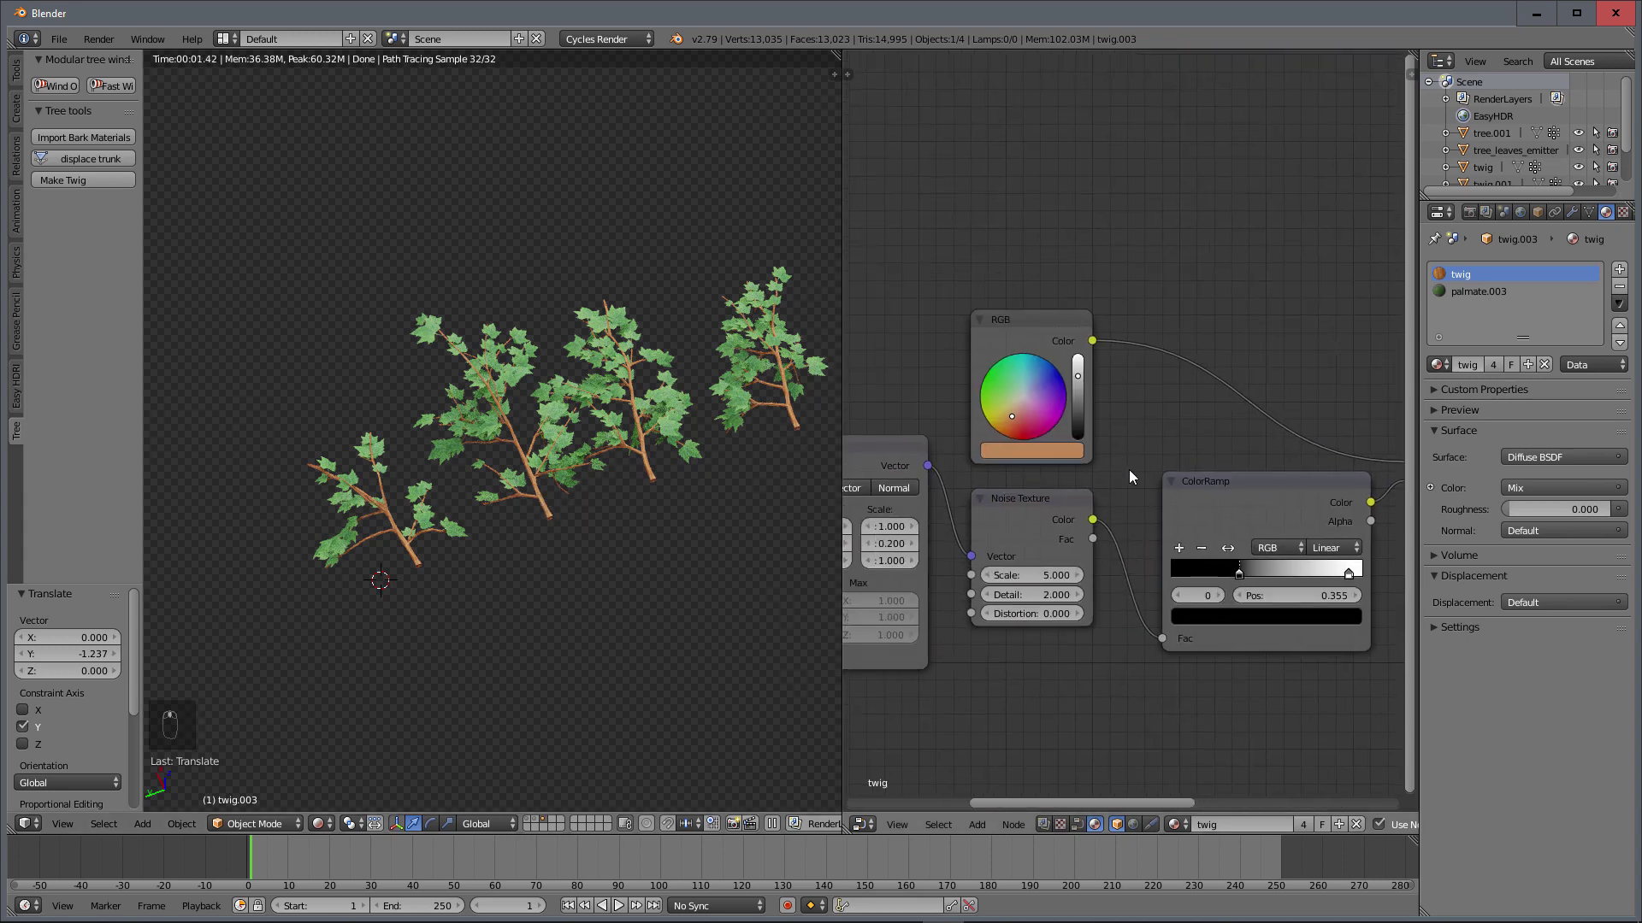
pyautogui.scroll(7, 1111, 478)
pyautogui.moveTo(916, 411); pyautogui.dragTo(925, 394)
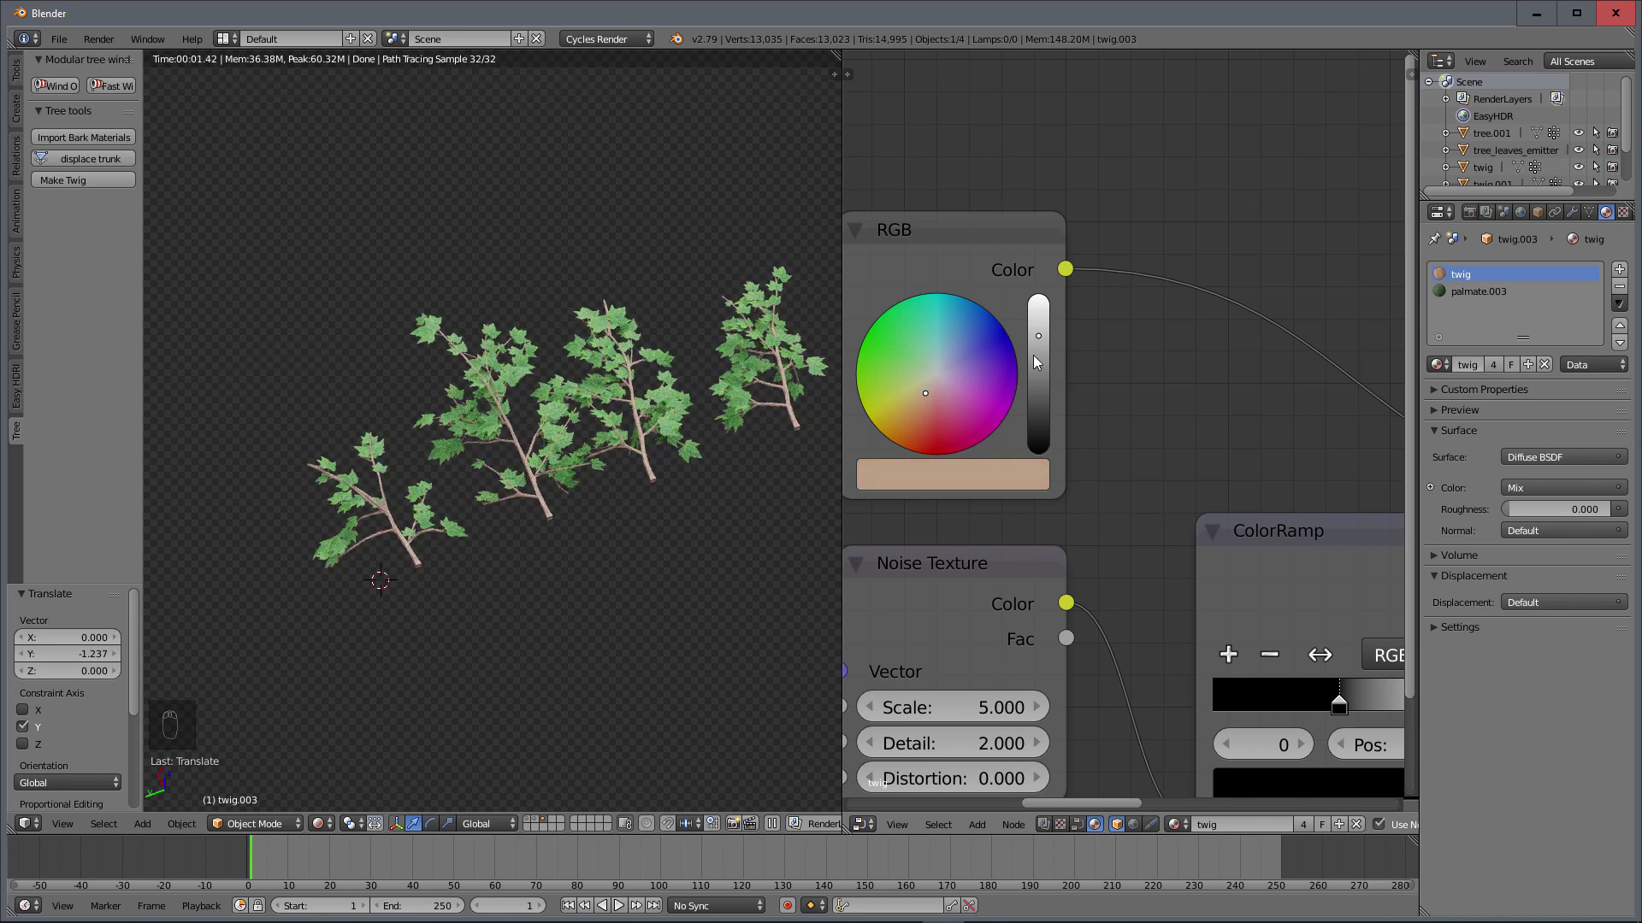
pyautogui.moveTo(1038, 354); pyautogui.dragTo(1038, 366)
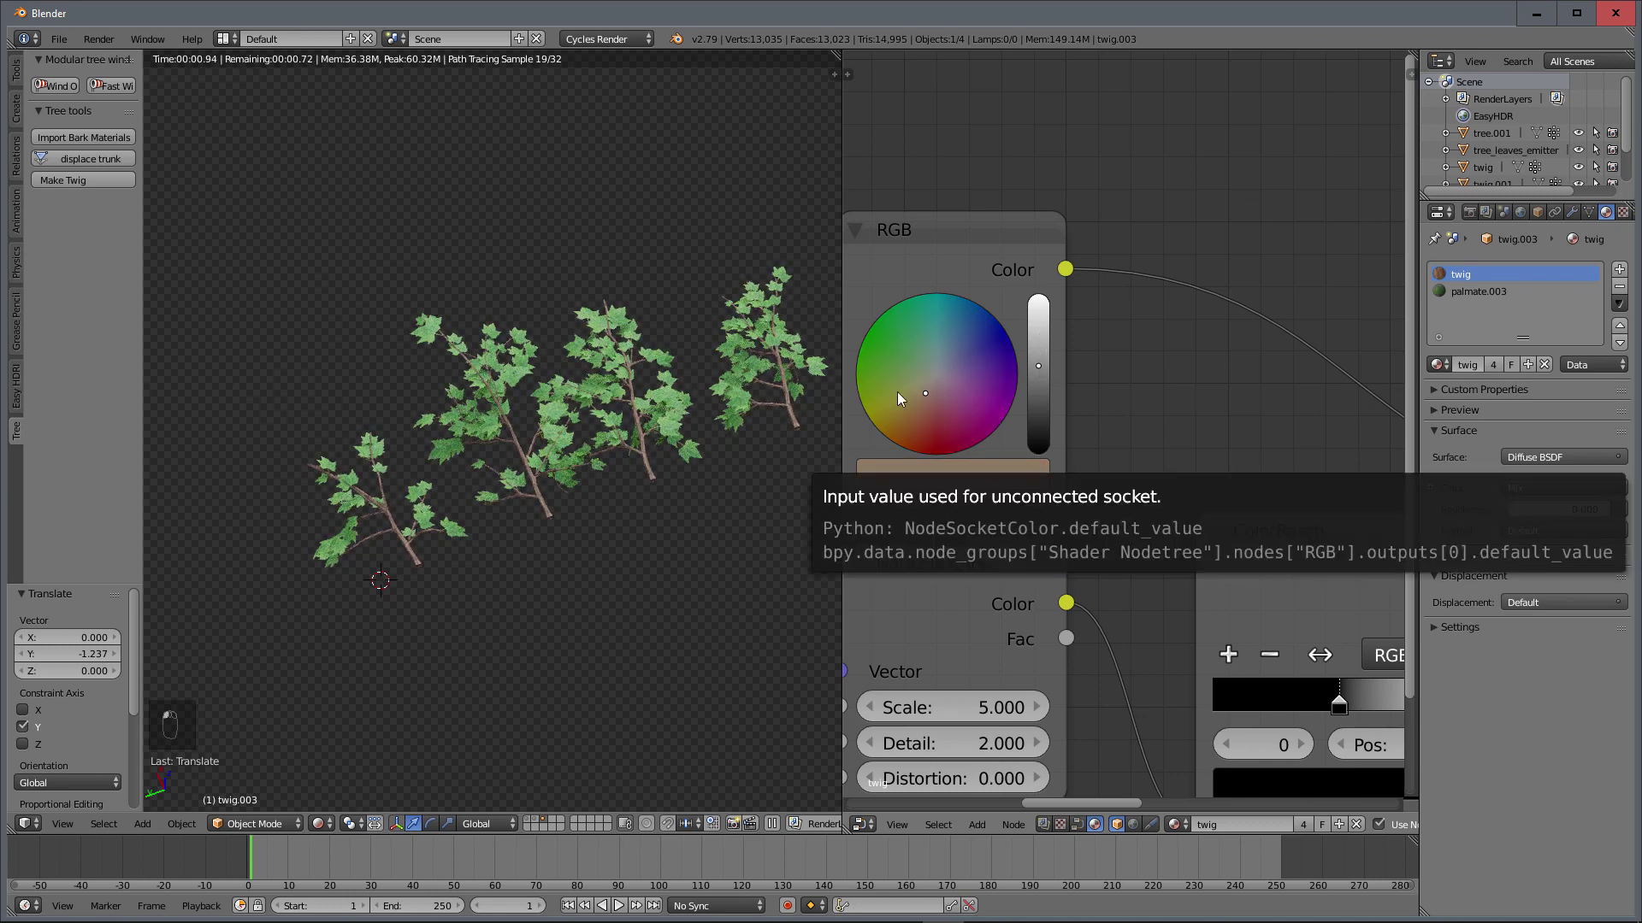
# Step: Show the tree's layer with the rendered twigs to compare the bark colours, and hide that layer again
pyautogui.scroll(3, 526, 509)
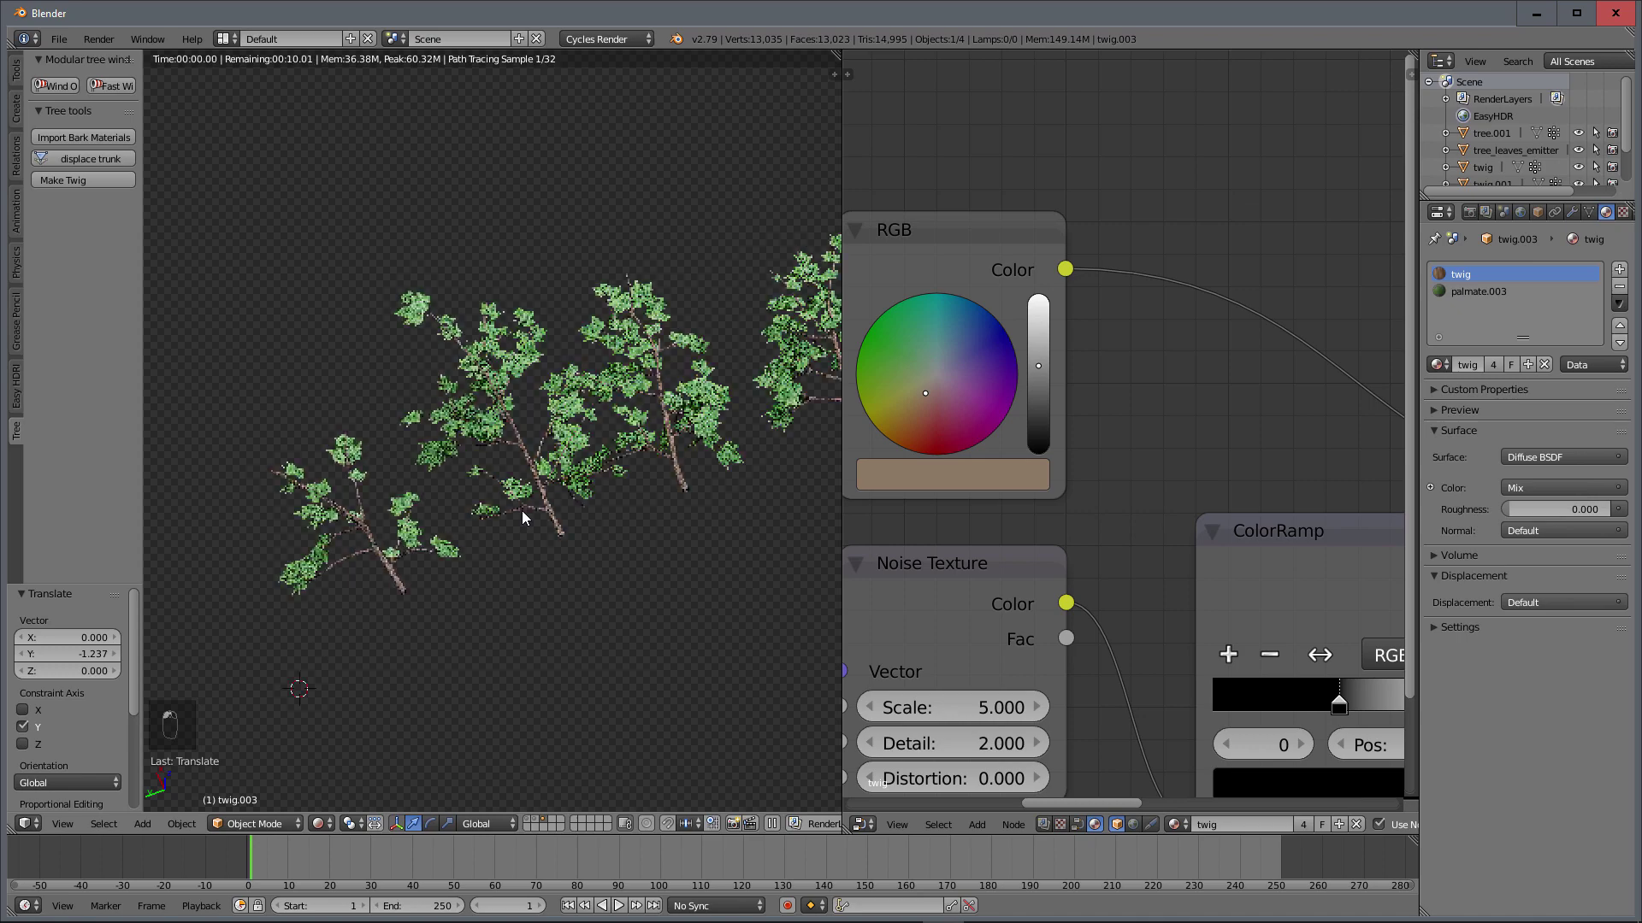
pyautogui.keyDown('shift'); pyautogui.click(529, 820); pyautogui.keyUp('shift')
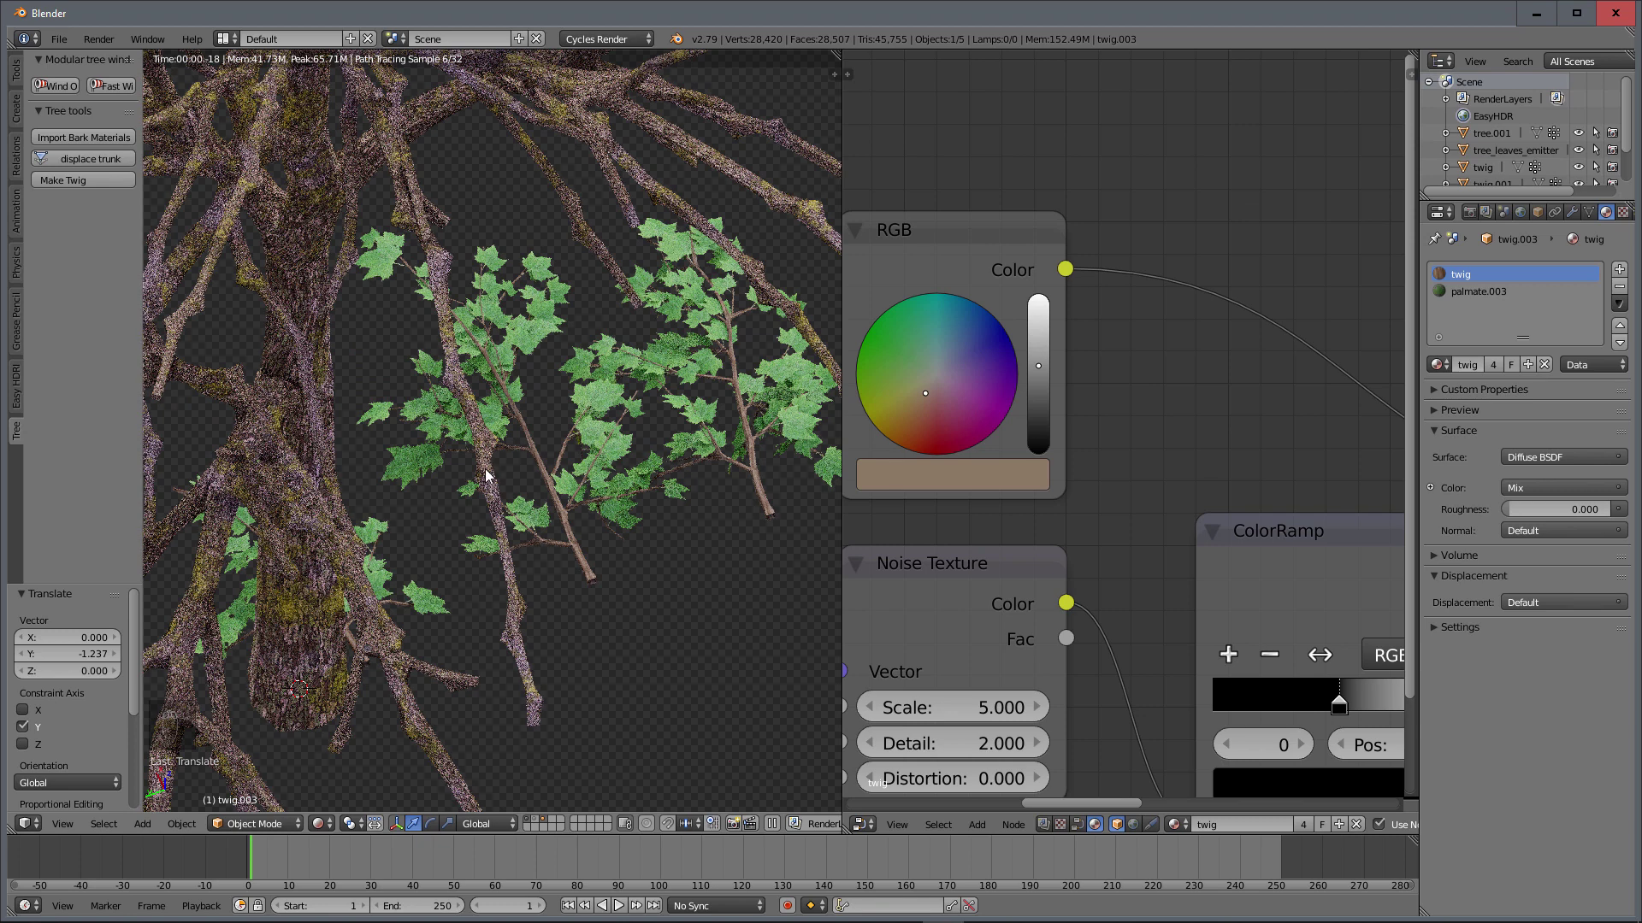
pyautogui.keyDown('shift'); pyautogui.click(529, 823); pyautogui.keyUp('shift')
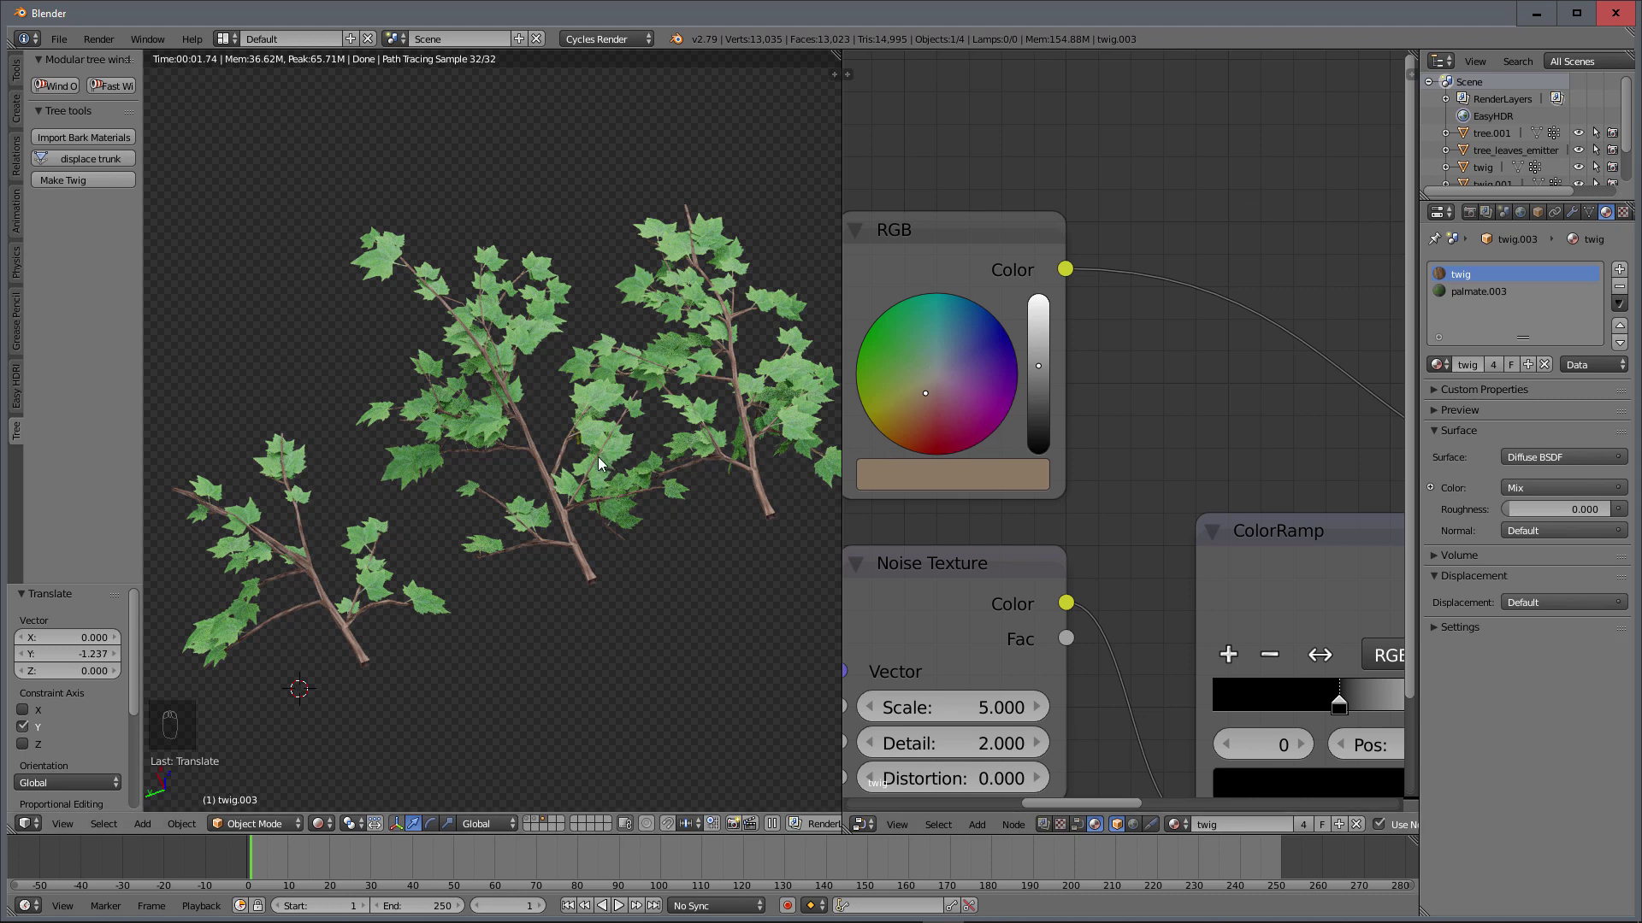
pyautogui.scroll(-1, 597, 456)
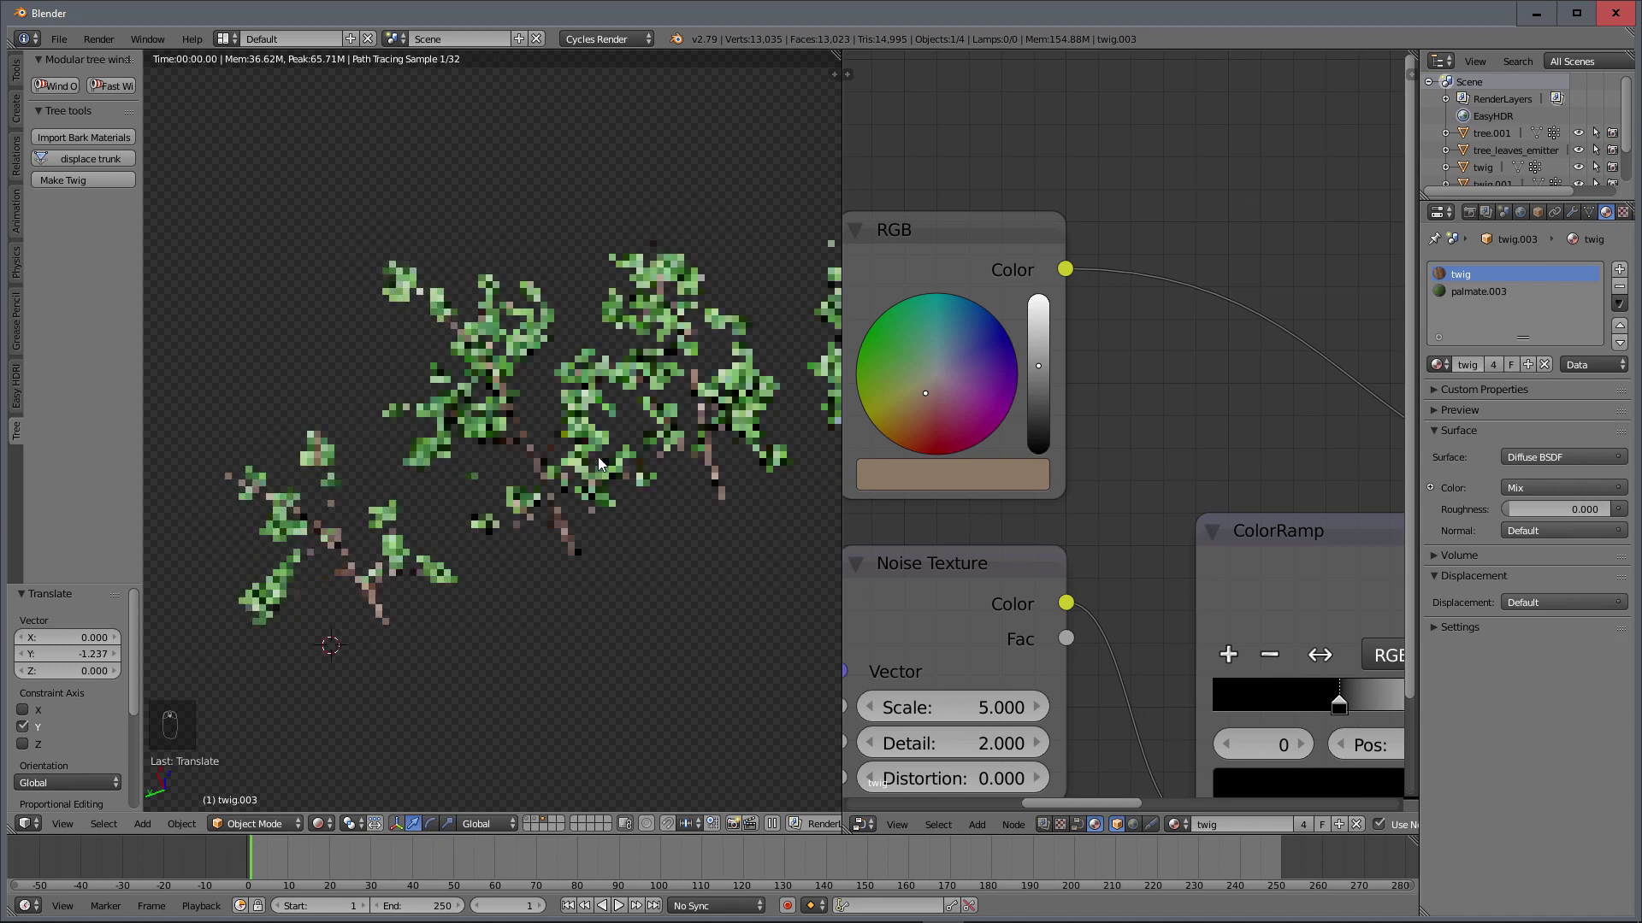
pyautogui.keyDown('shift'); pyautogui.moveTo(604, 450); pyautogui.dragTo(518, 480, button='middle'); pyautogui.keyUp('shift')
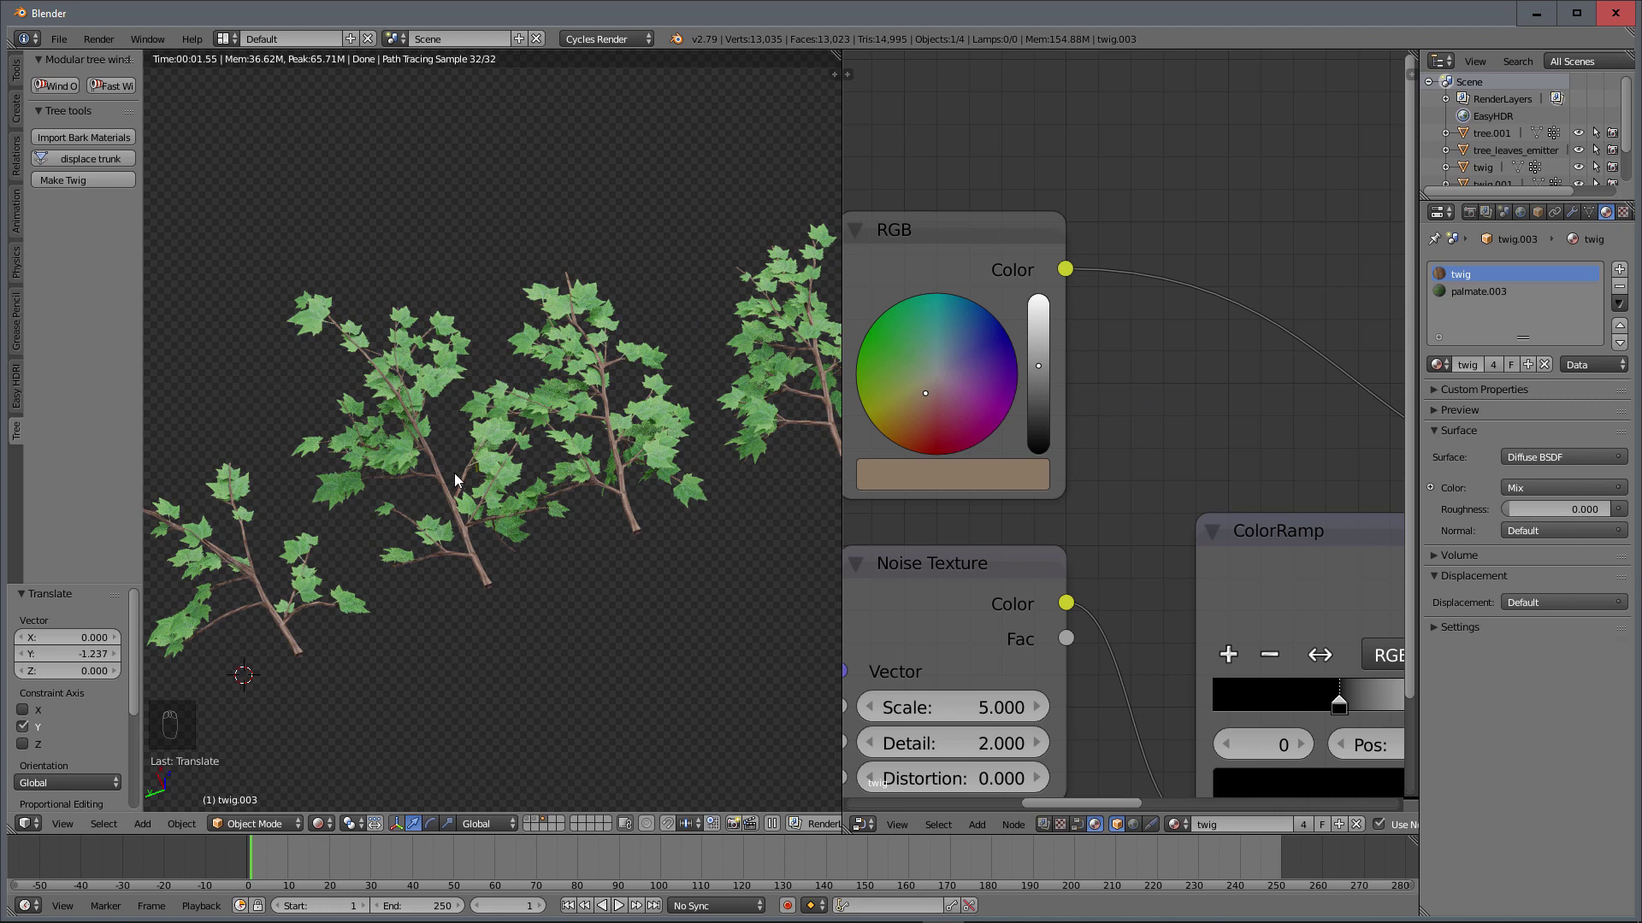
# Step: In the fourth twig's palmate.003 leaf material, insert a Hue/Saturation node between the image texture and the existing Hue Saturation Value node
pyautogui.click(1465, 290)
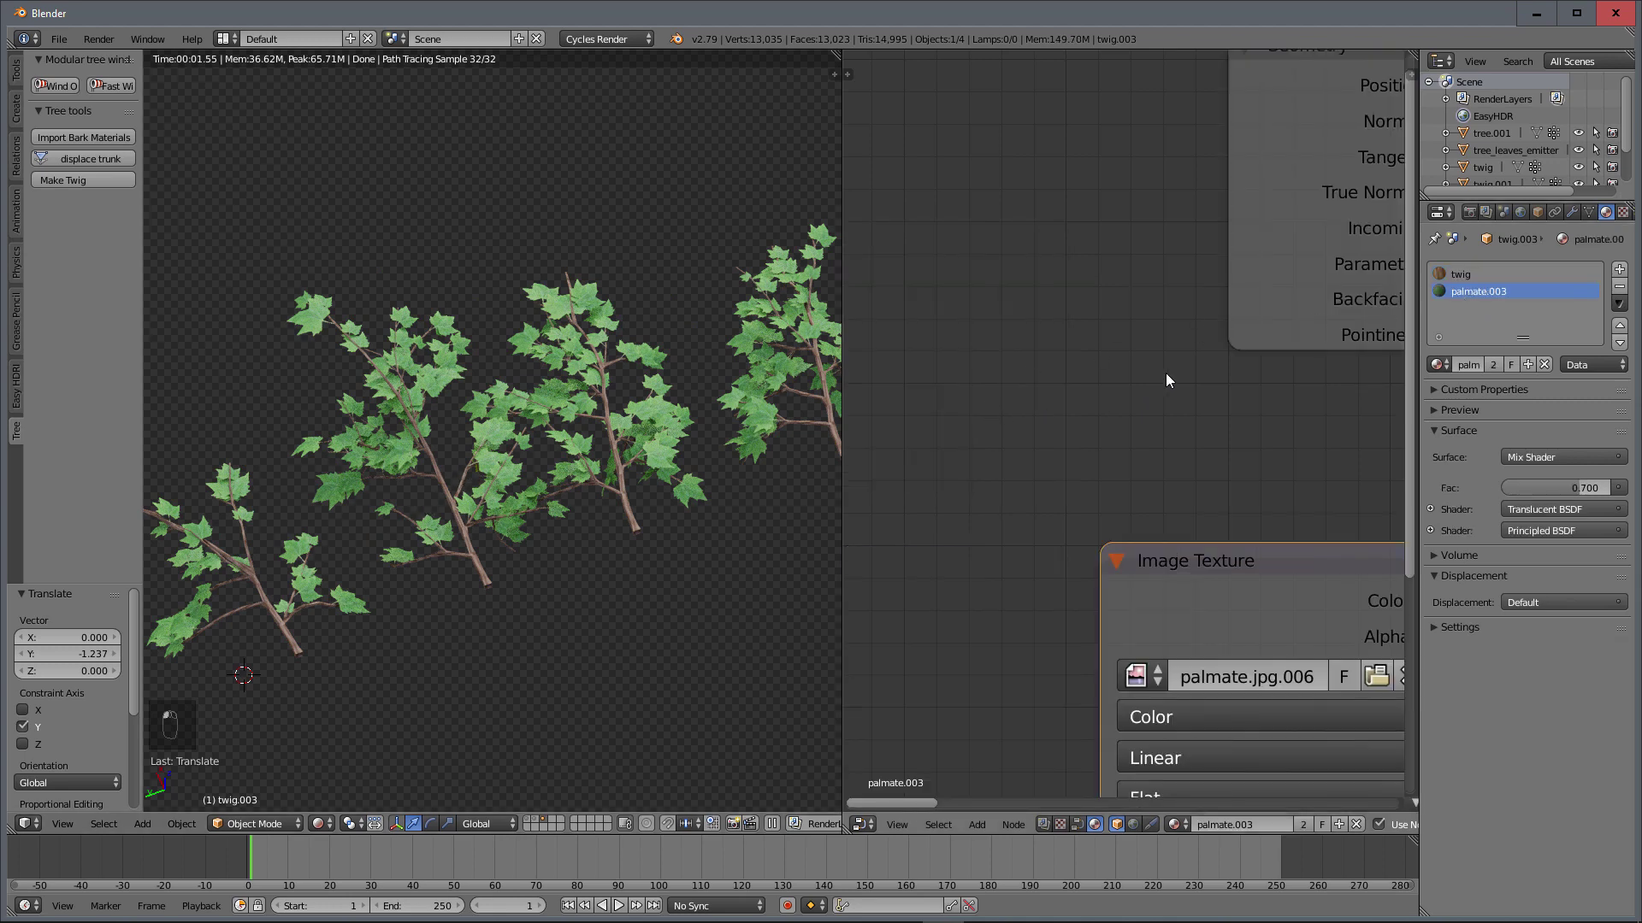
pyautogui.scroll(-4, 1159, 385)
pyautogui.moveTo(1124, 394); pyautogui.dragTo(1026, 387, button='middle')
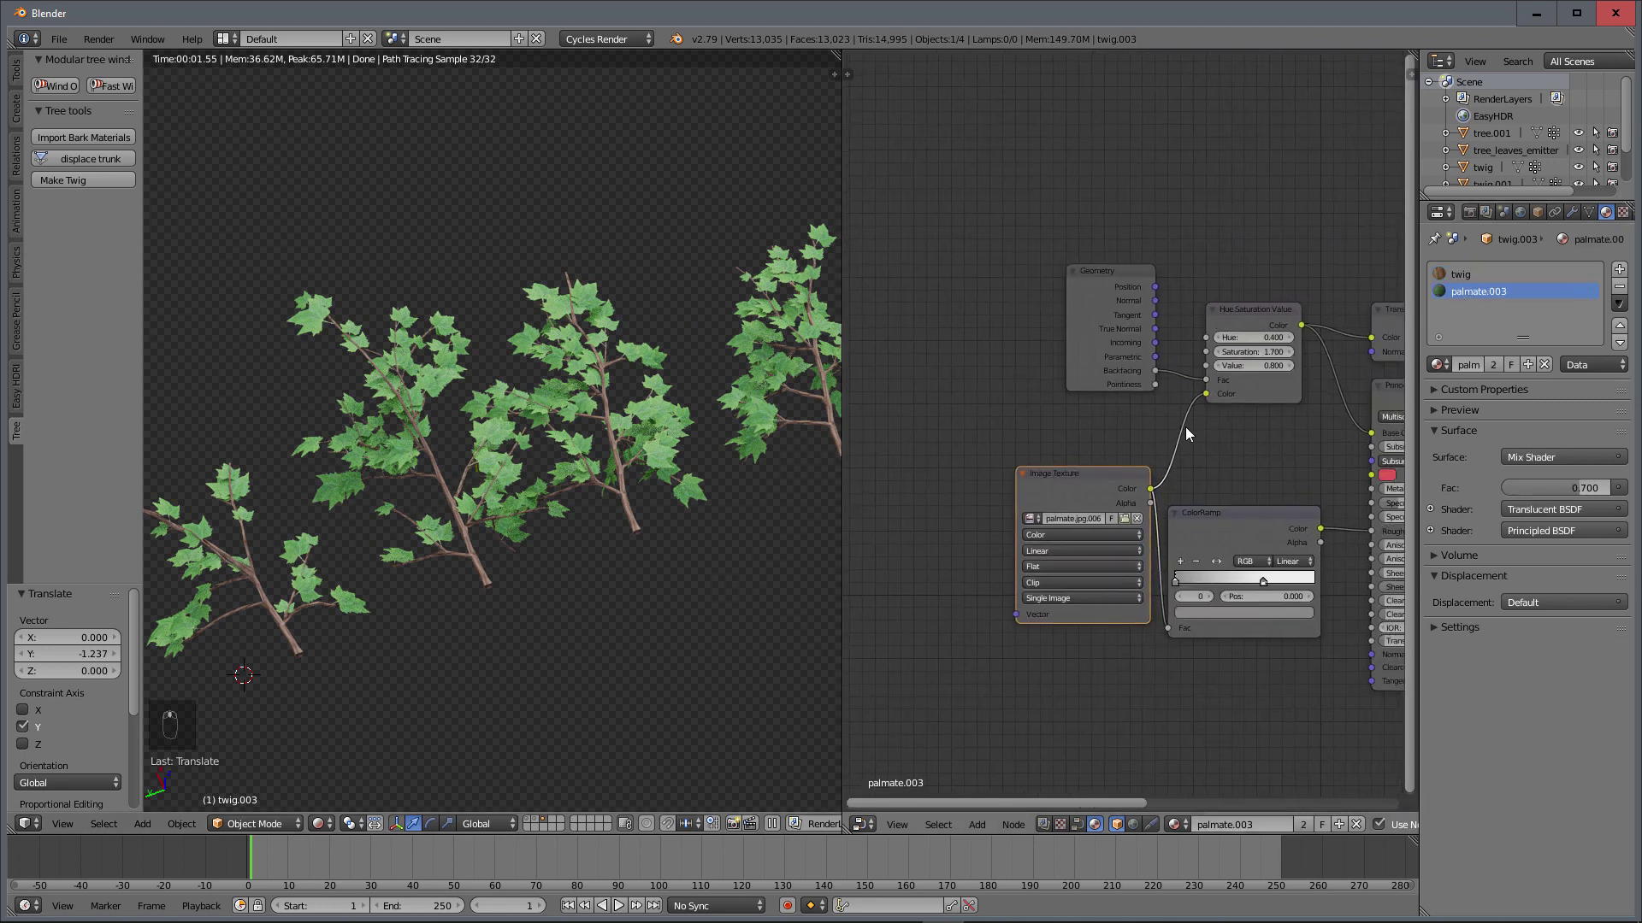
pyautogui.hotkey('shift', 'a')
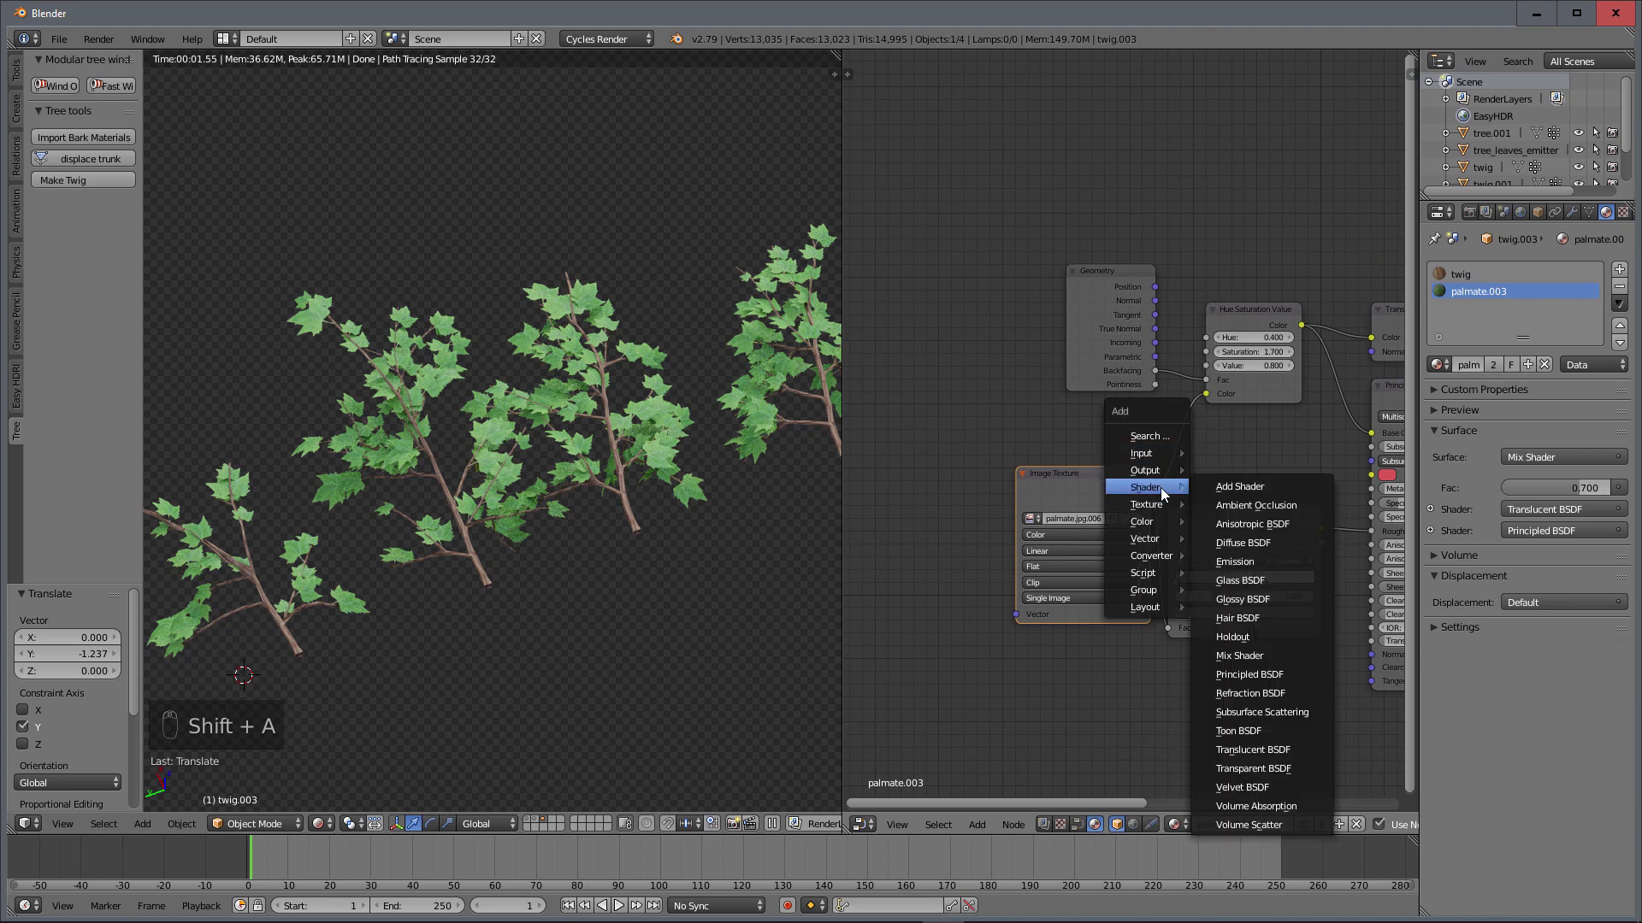
pyautogui.moveTo(1165, 520)
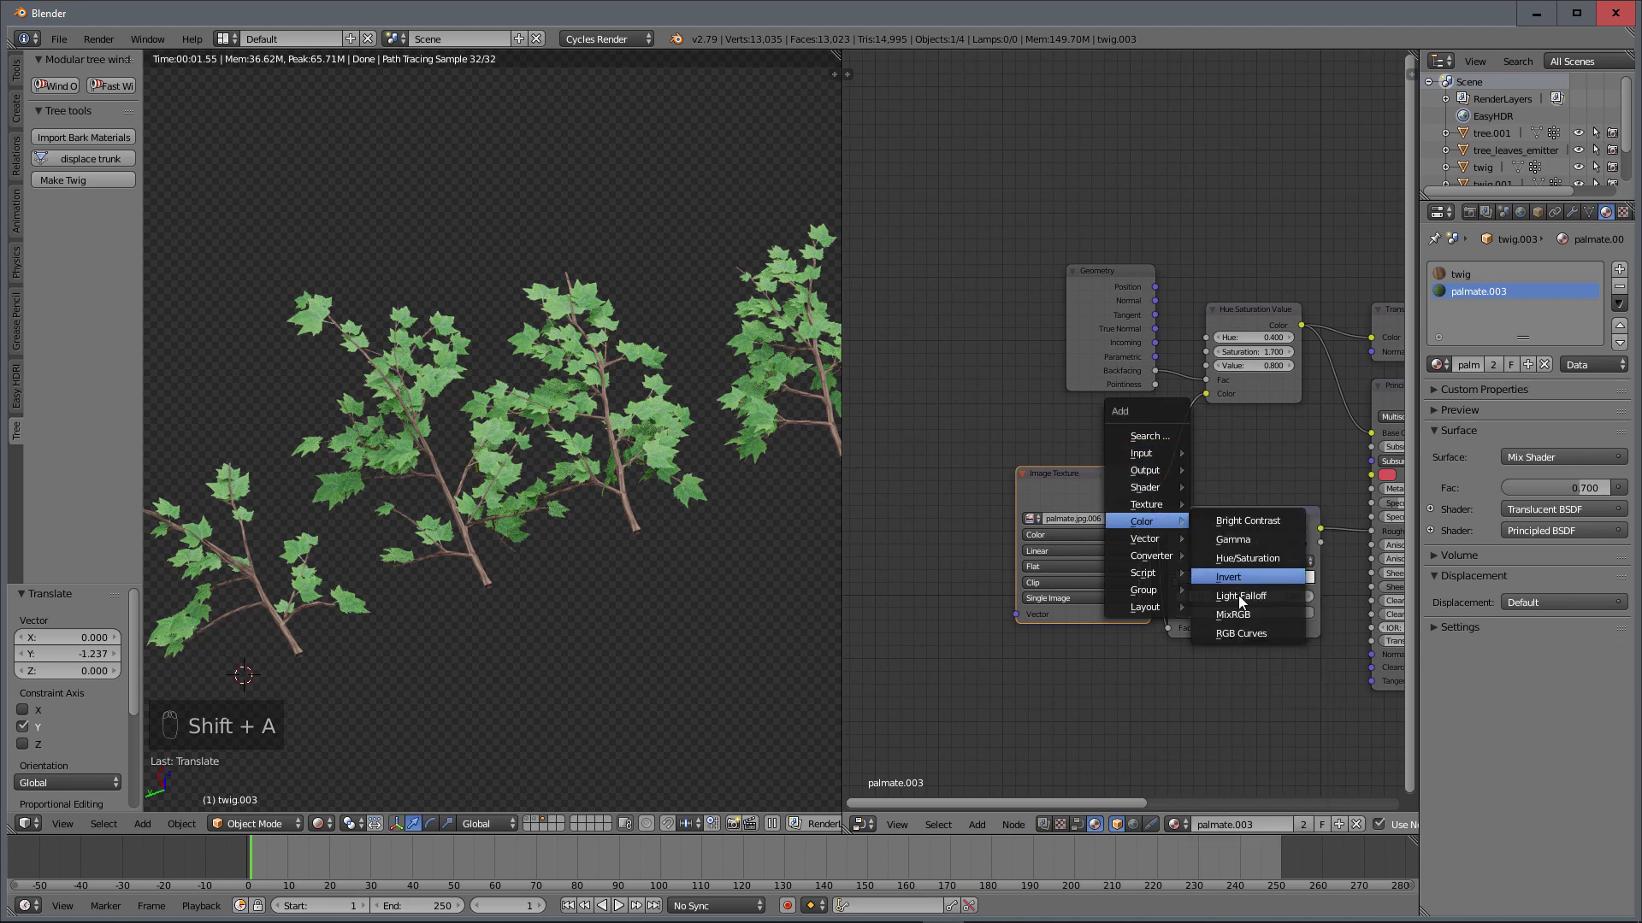
pyautogui.click(1248, 560)
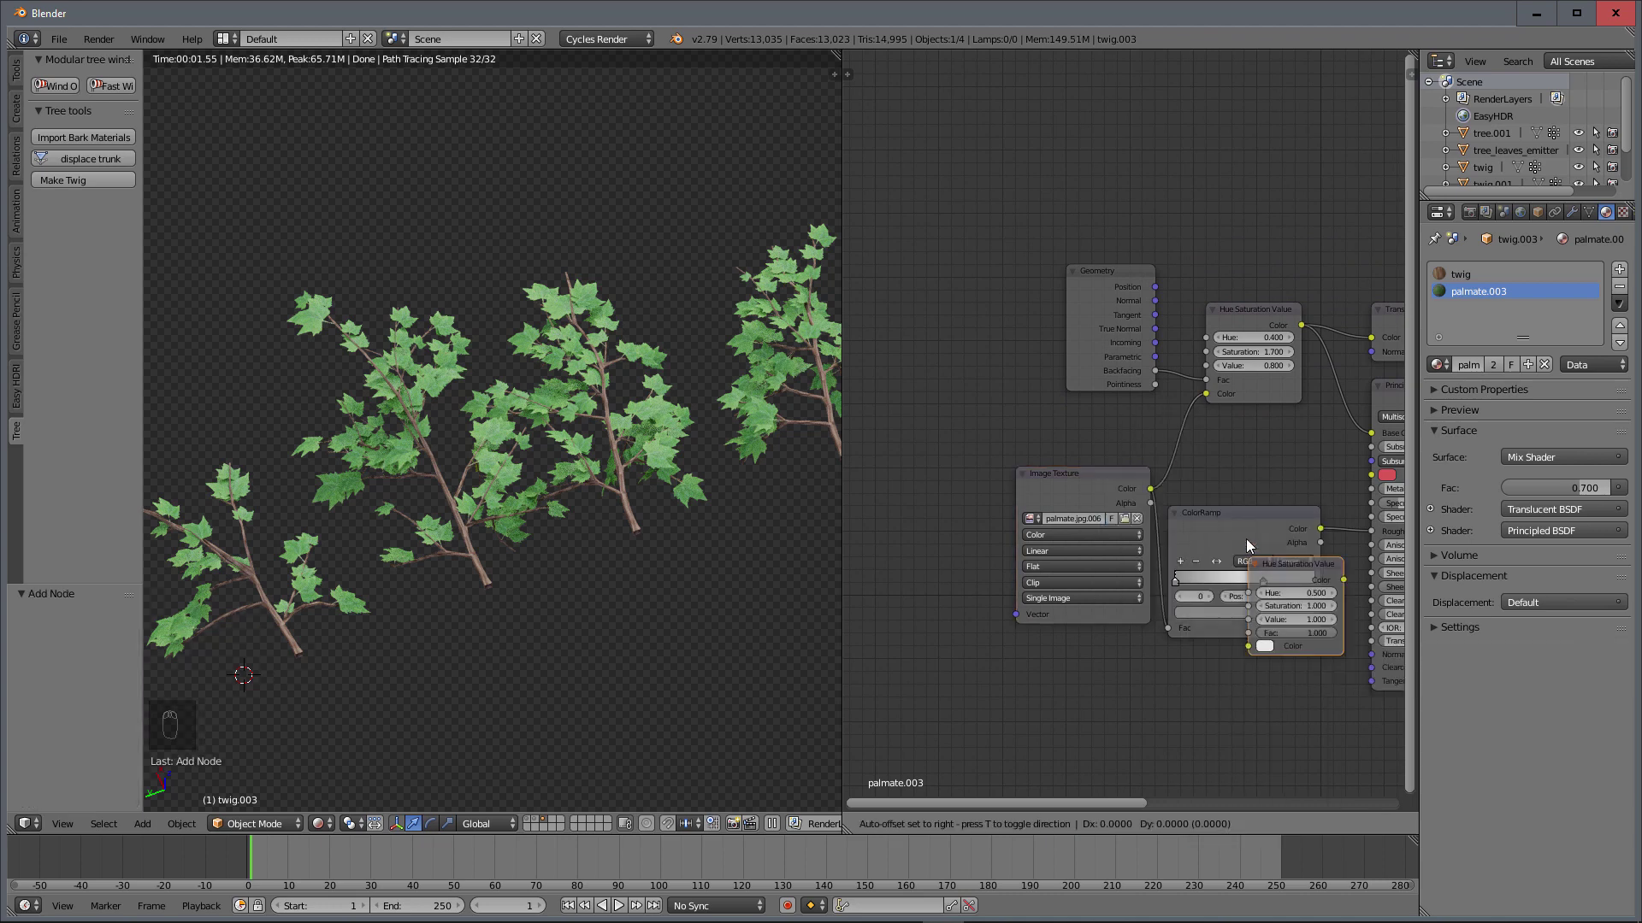
pyautogui.click(1158, 411)
# Step: Set the hue of the new node in palmate.003 to 0.45
pyautogui.scroll(4, 1302, 456)
pyautogui.click(1301, 455)
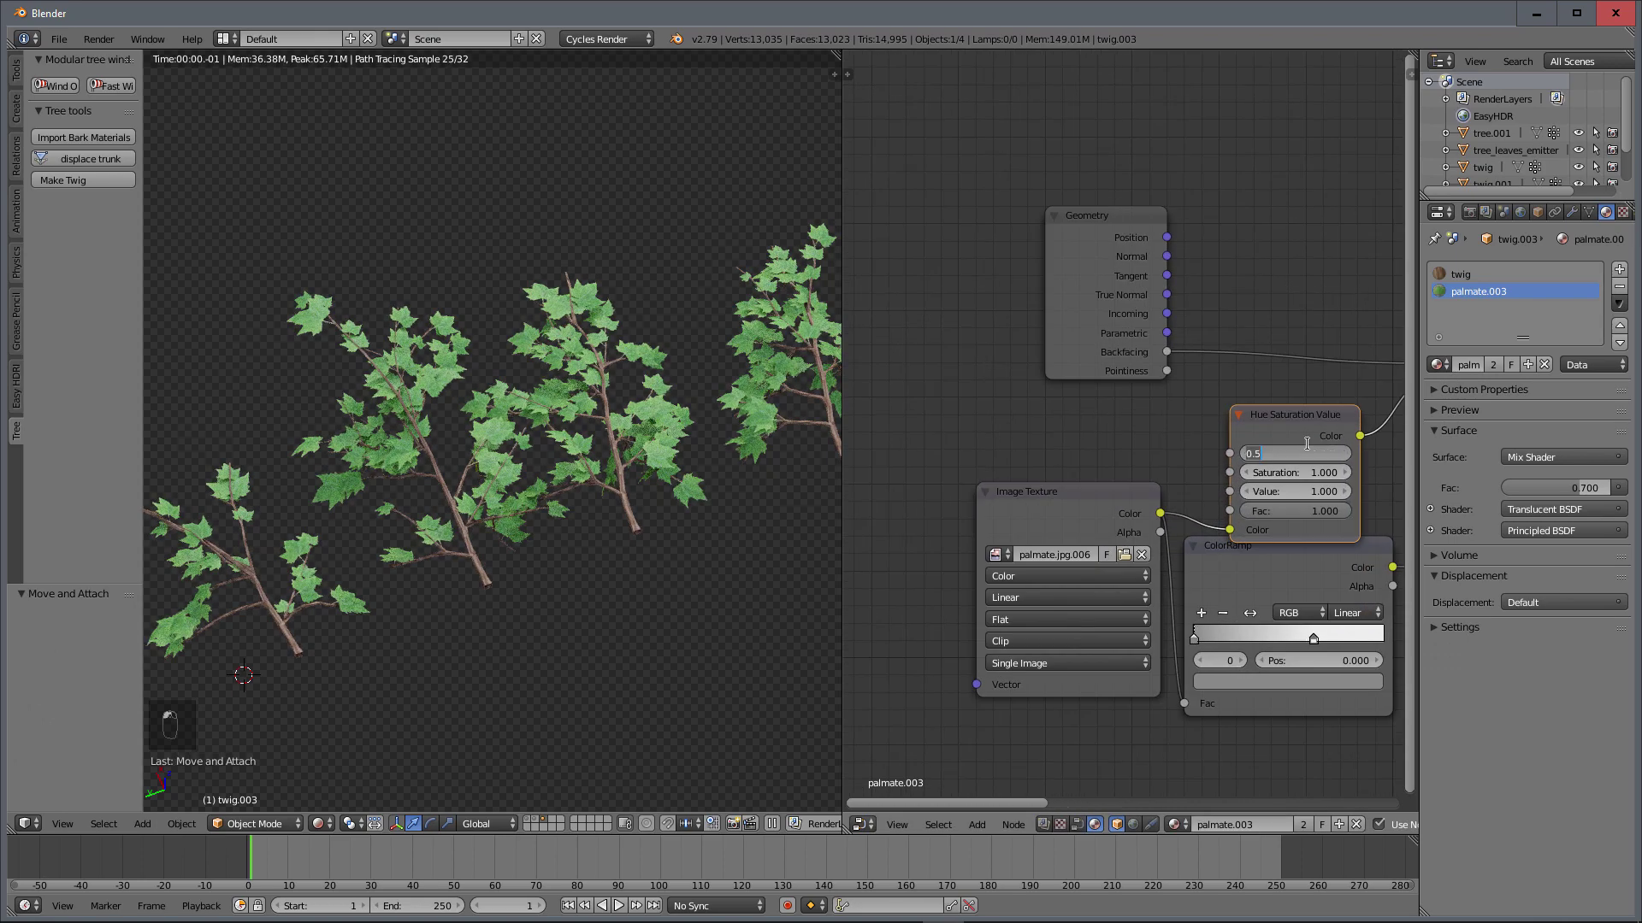
pyautogui.write('0.')
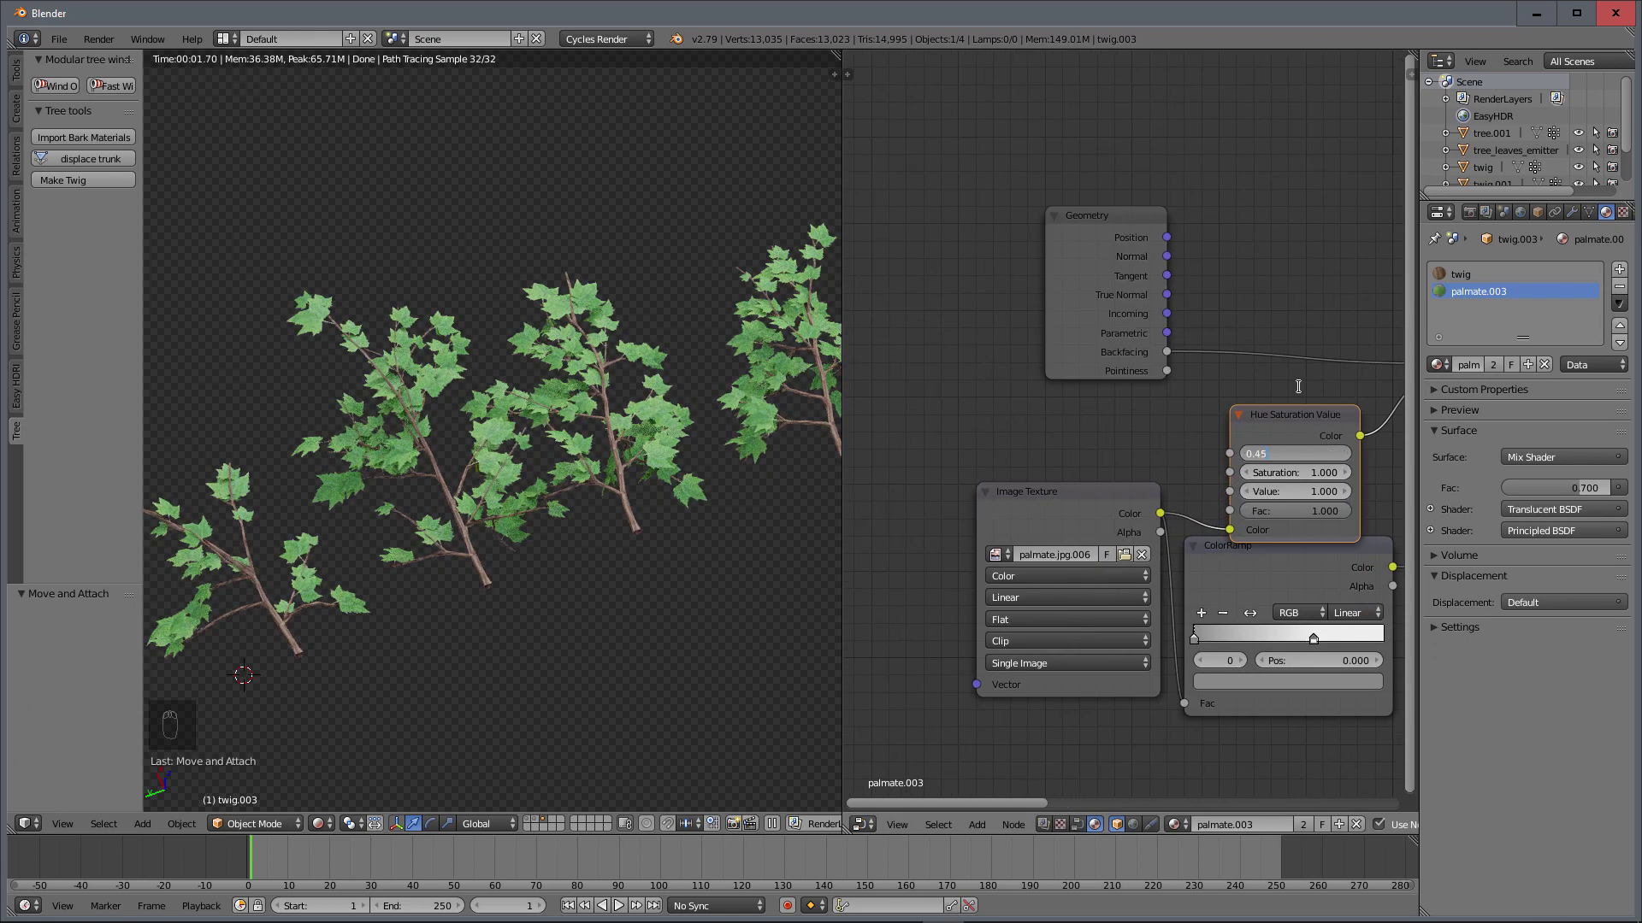
pyautogui.press('Return')
# Step: In the first twig's palmate leaf material, insert a Hue/Saturation node right after the image texture's colour output
pyautogui.keyDown('shift'); pyautogui.moveTo(371, 587); pyautogui.dragTo(556, 593, button='middle'); pyautogui.keyUp('shift')
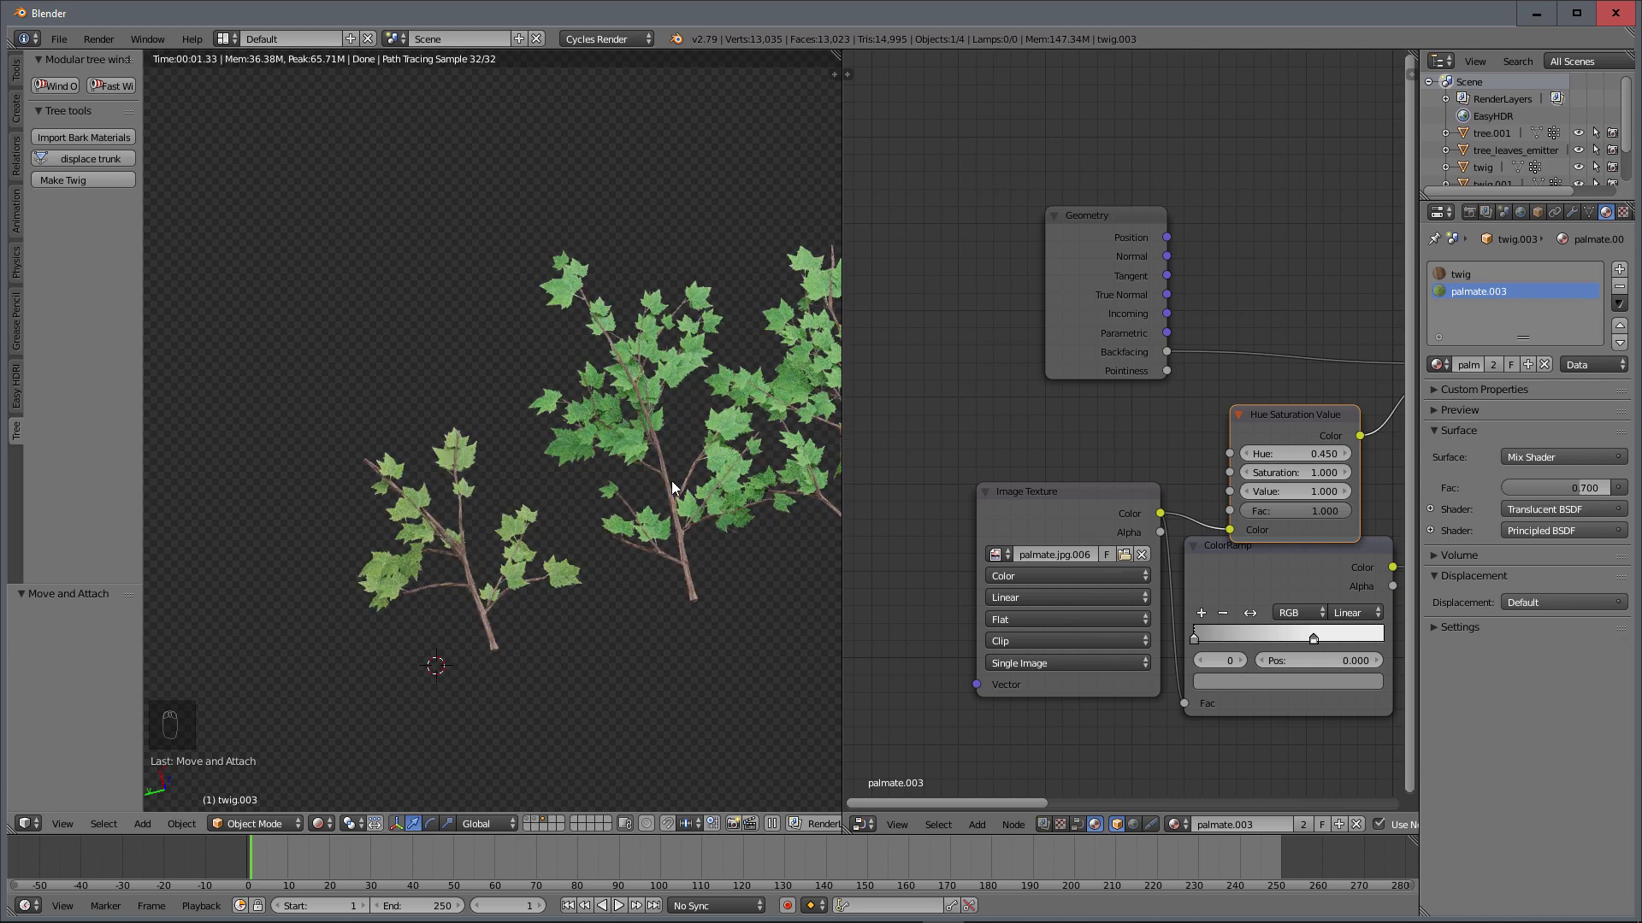
pyautogui.keyDown('shift'); pyautogui.moveTo(670, 480); pyautogui.dragTo(555, 479, button='middle'); pyautogui.keyUp('shift')
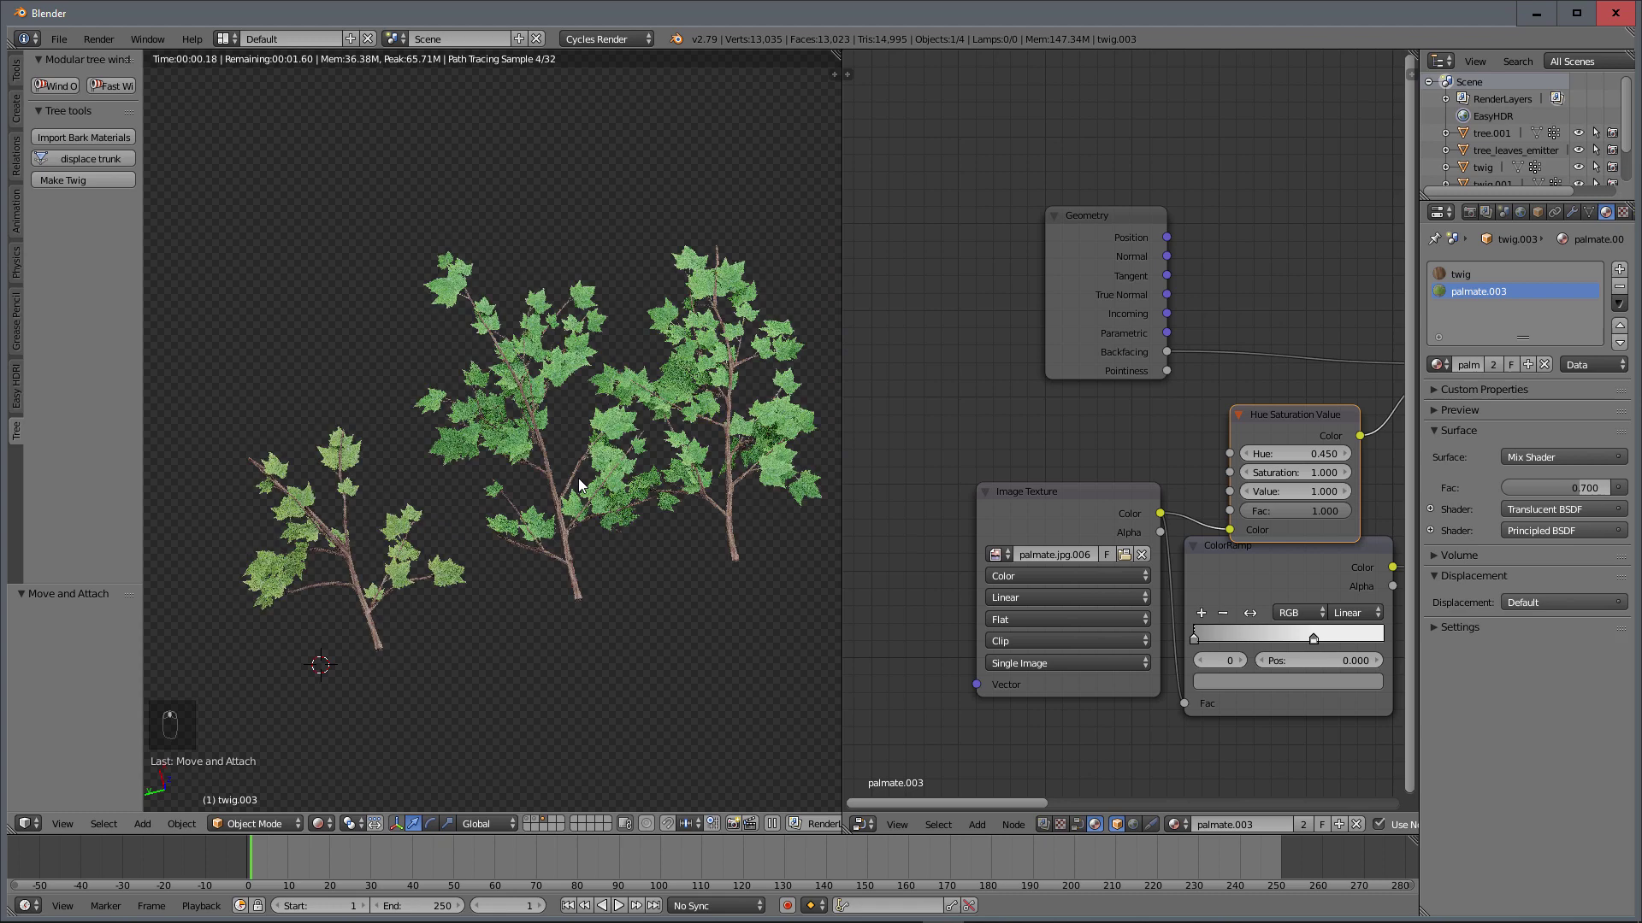
pyautogui.rightClick(729, 404)
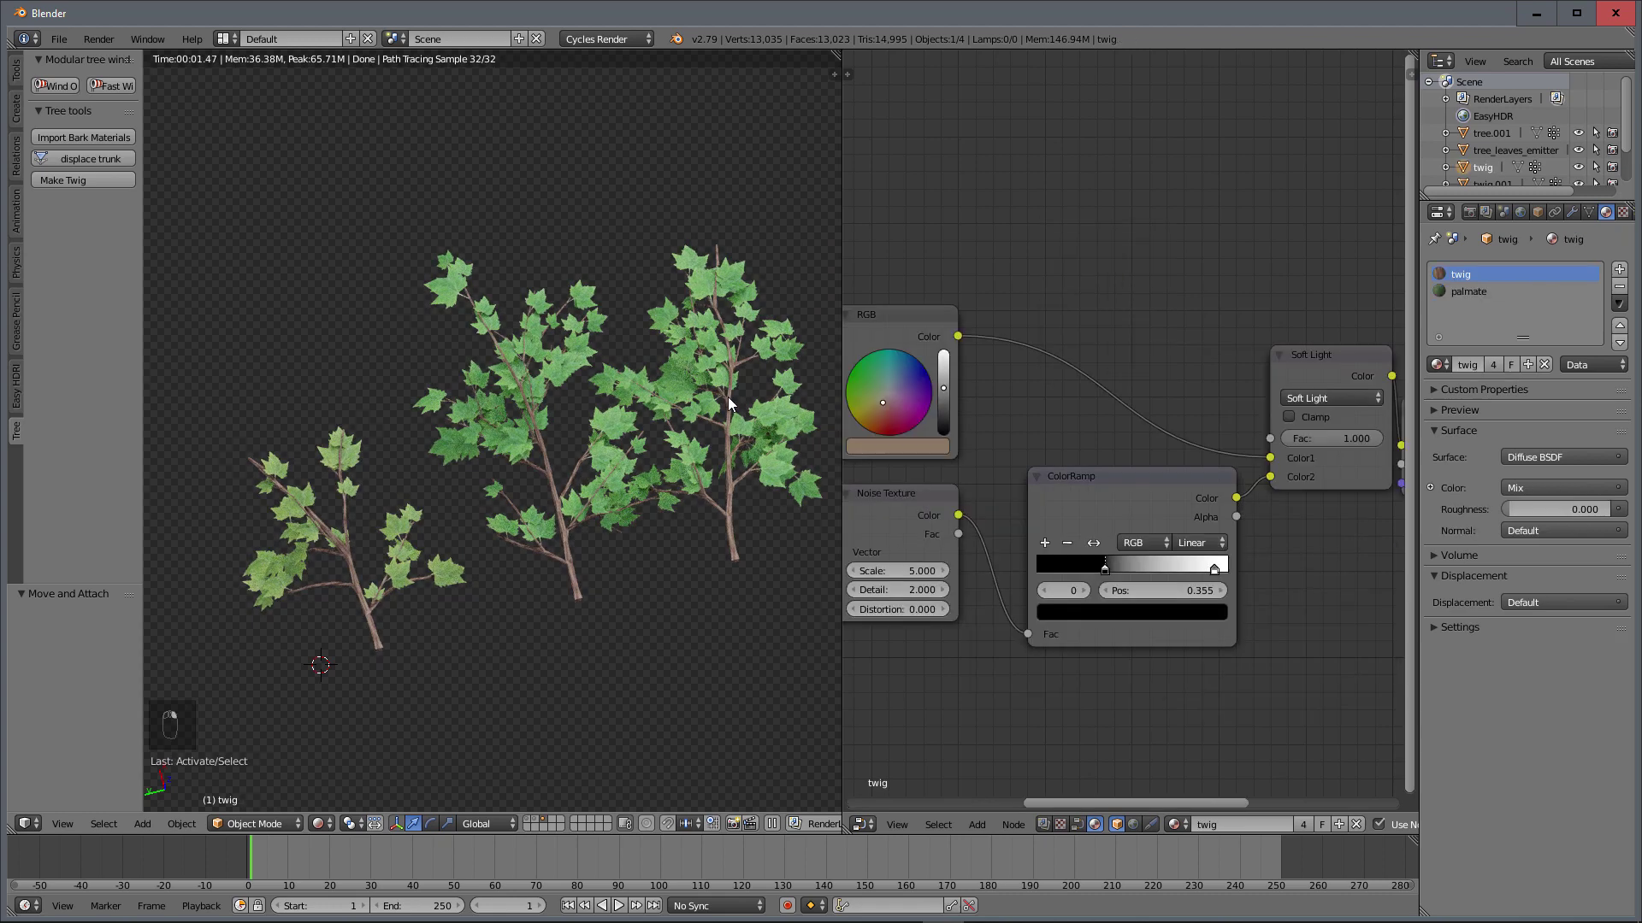
pyautogui.click(1471, 292)
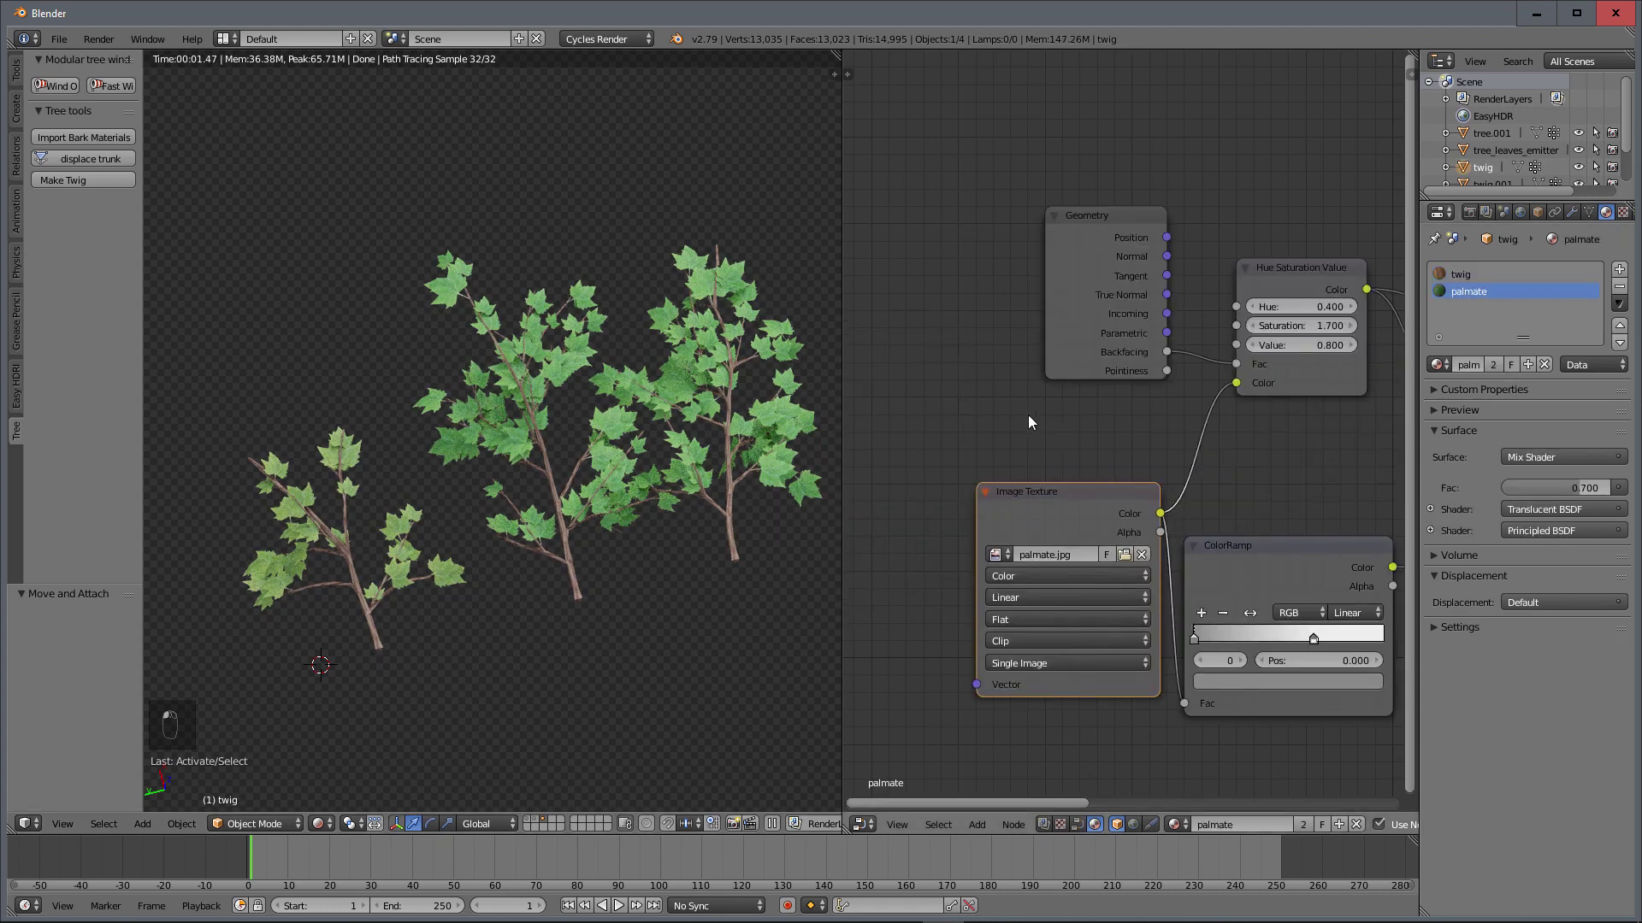
pyautogui.hotkey('shift', 'a')
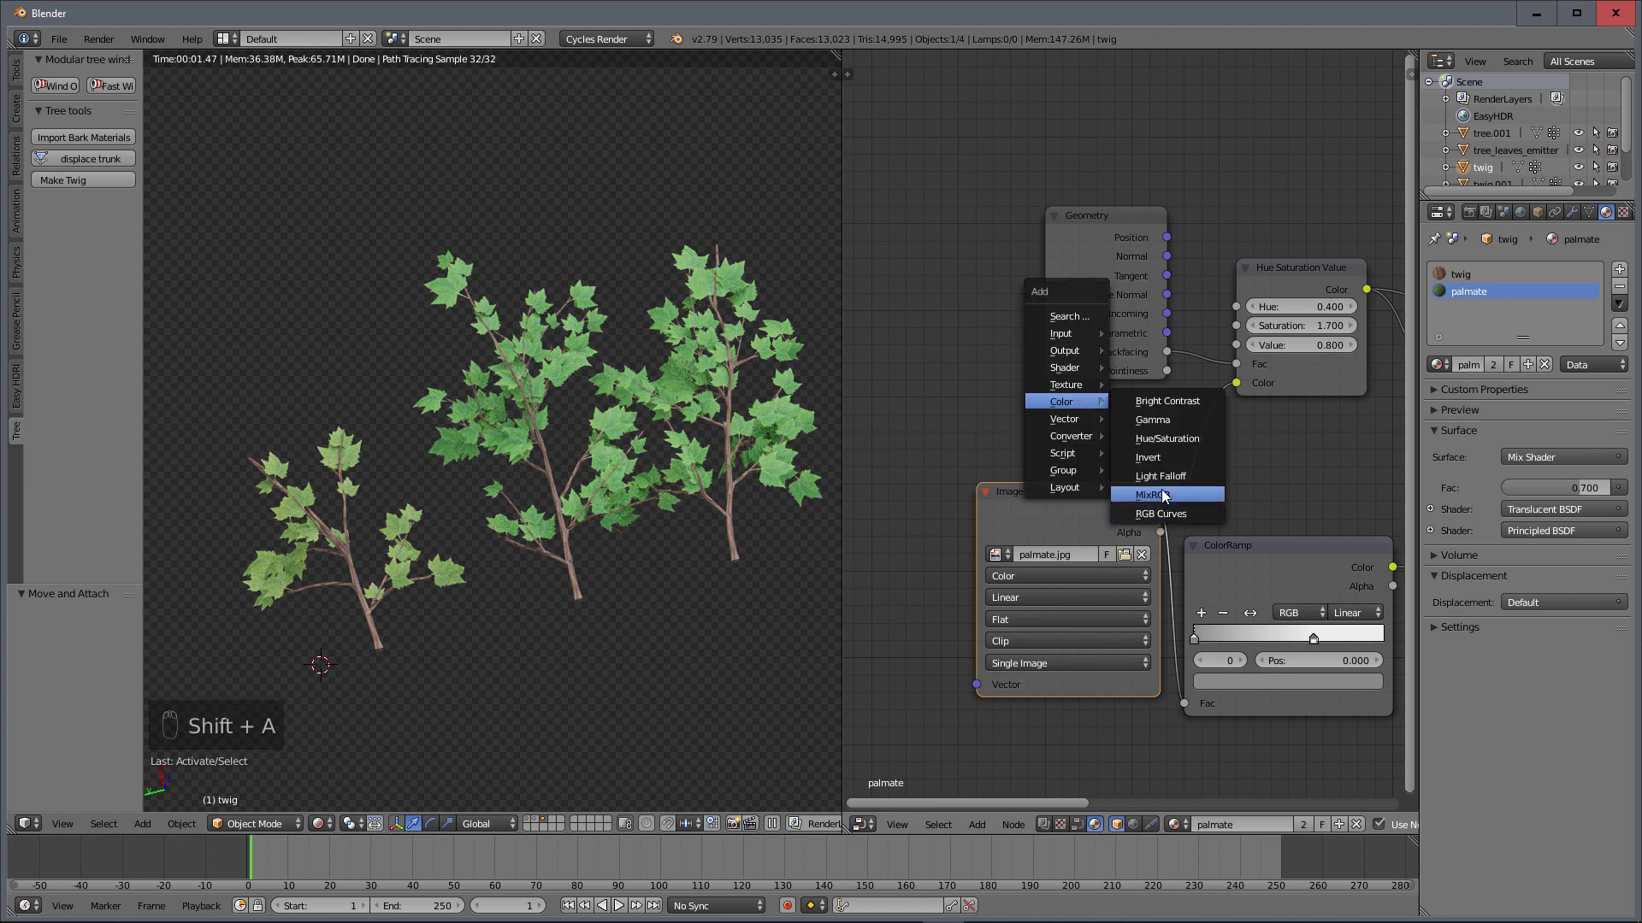
pyautogui.click(1167, 439)
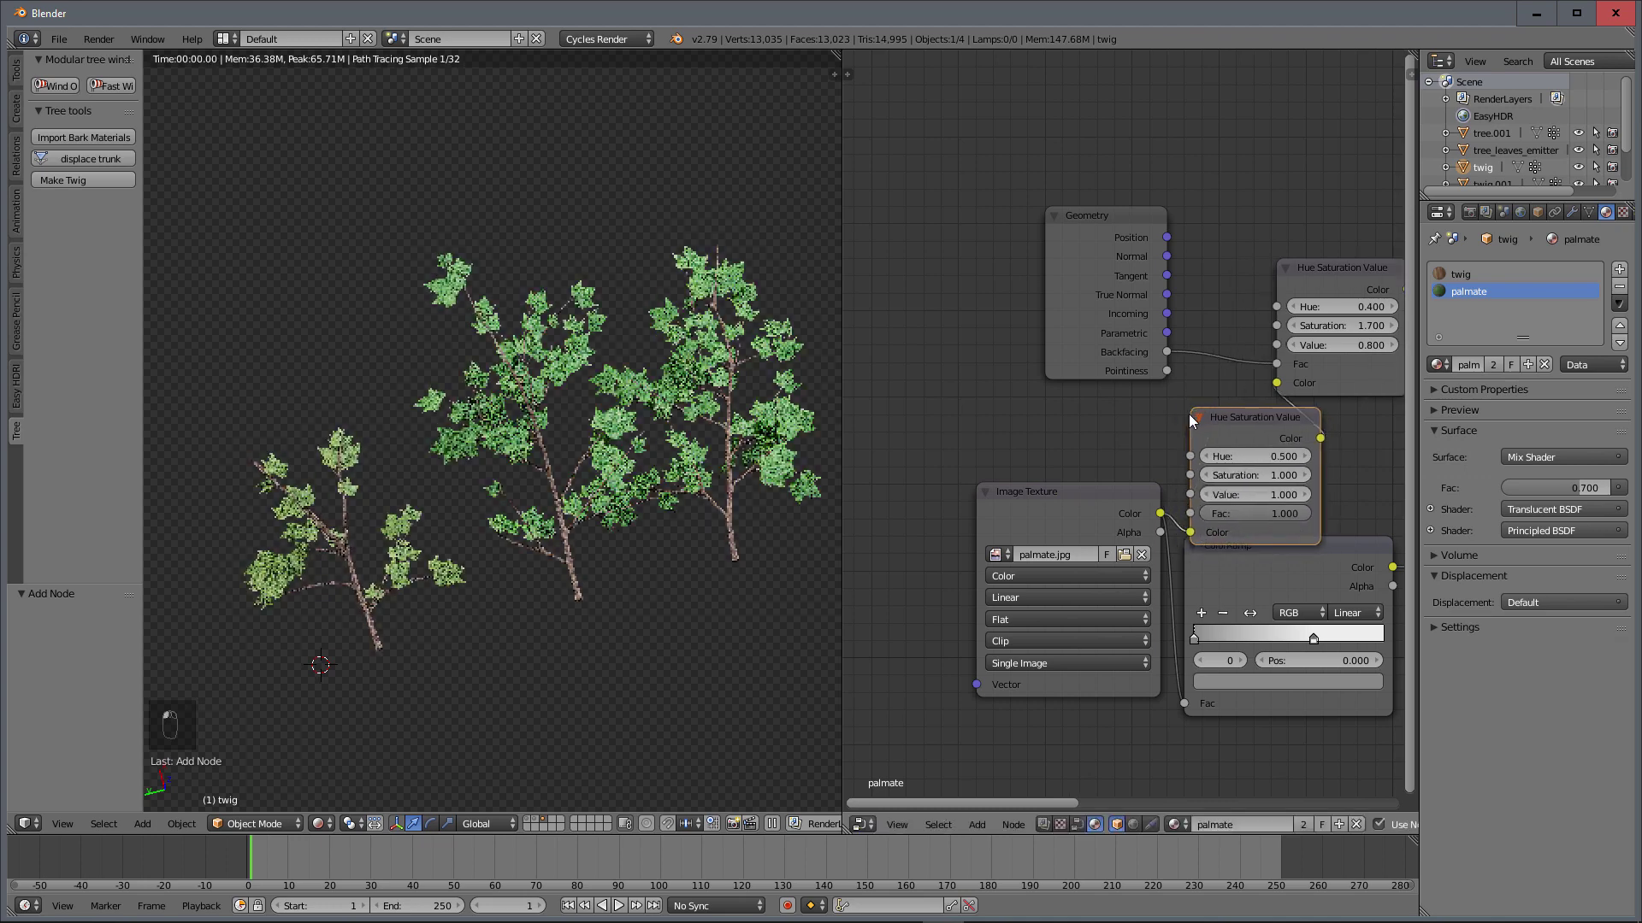
pyautogui.click(1318, 460)
# Step: Set the hue of the new node in the palmate material to 0.47
pyautogui.doubleClick(1318, 460)
pyautogui.write('0')
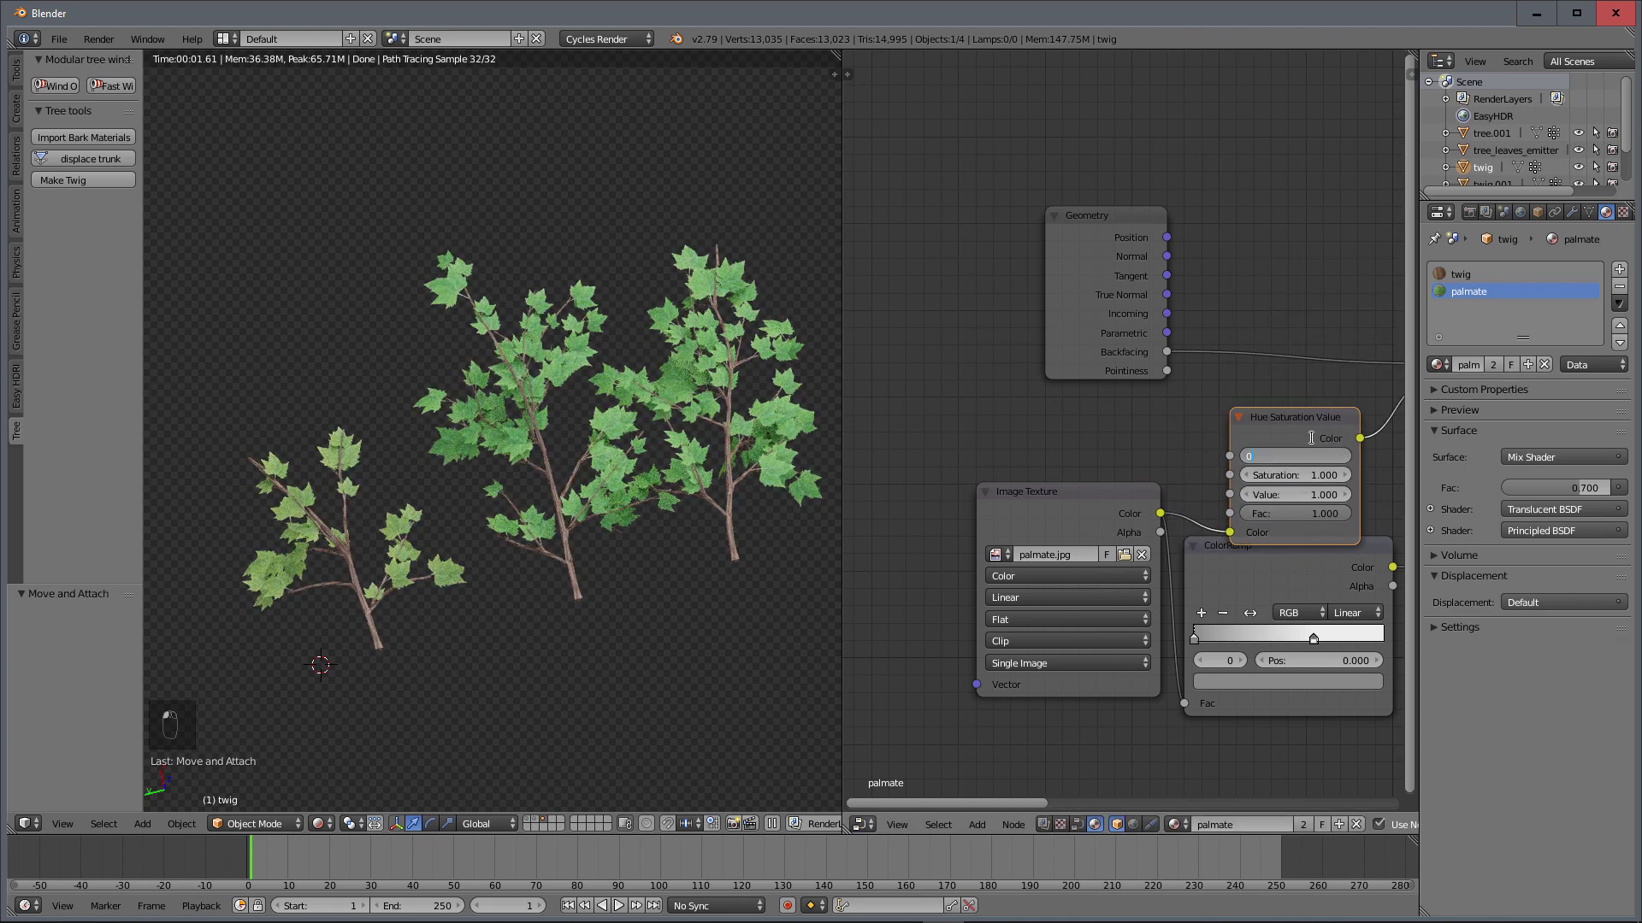
pyautogui.write('.47')
pyautogui.press('Return')
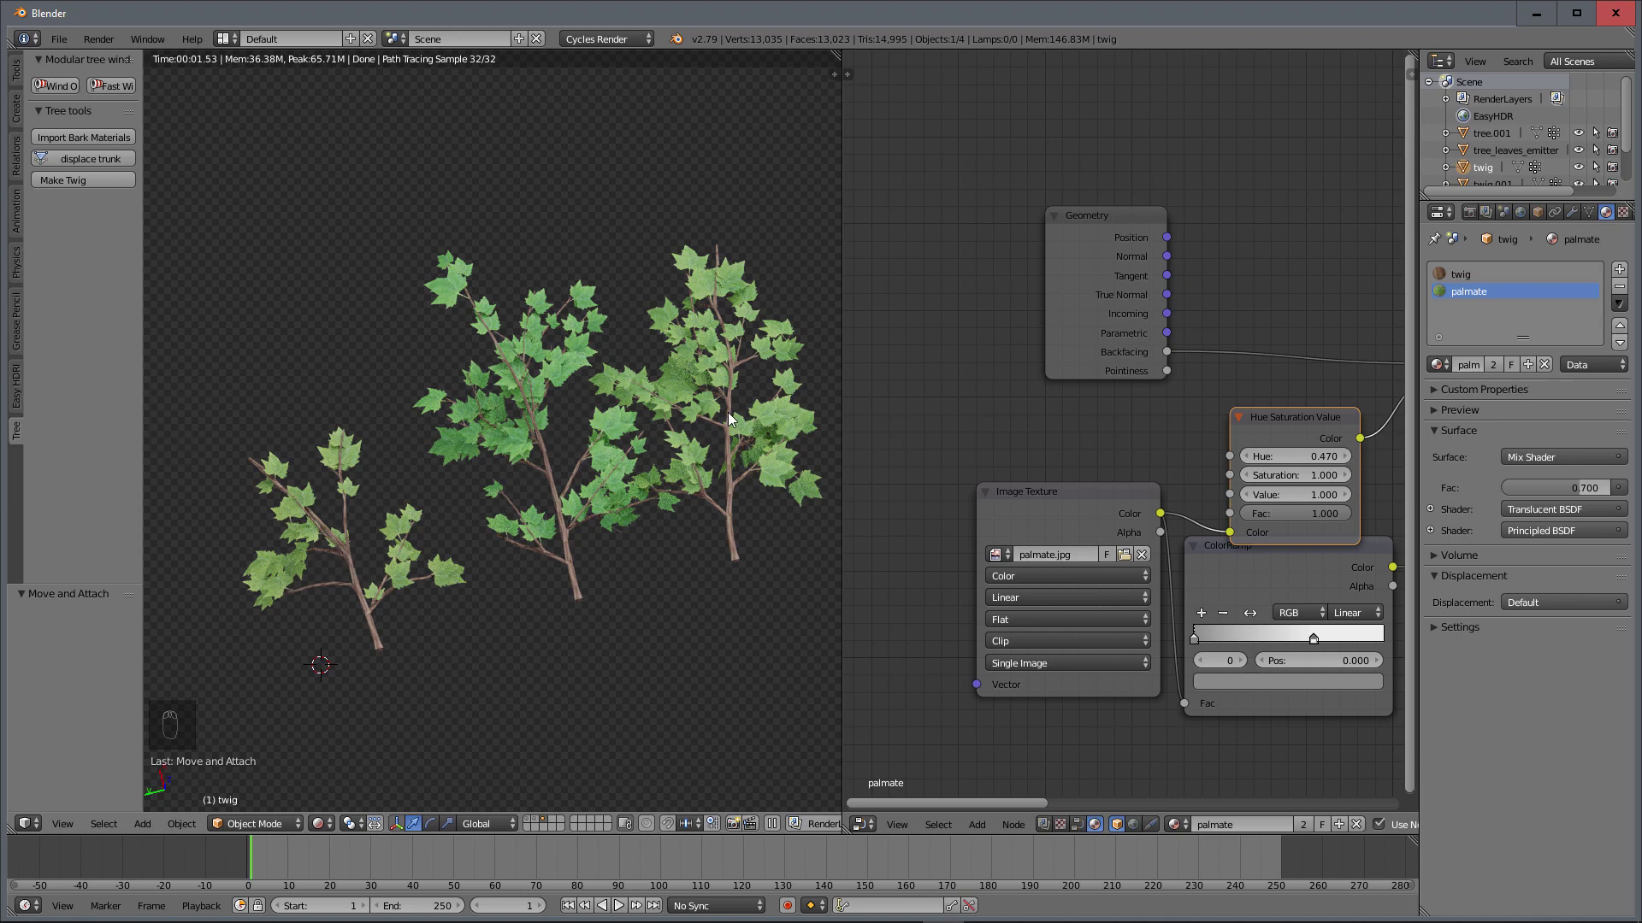
# Step: In the third twig's palmate.002 leaf material, insert a Hue/Saturation node right after the image texture's colour output
pyautogui.scroll(2, 557, 445)
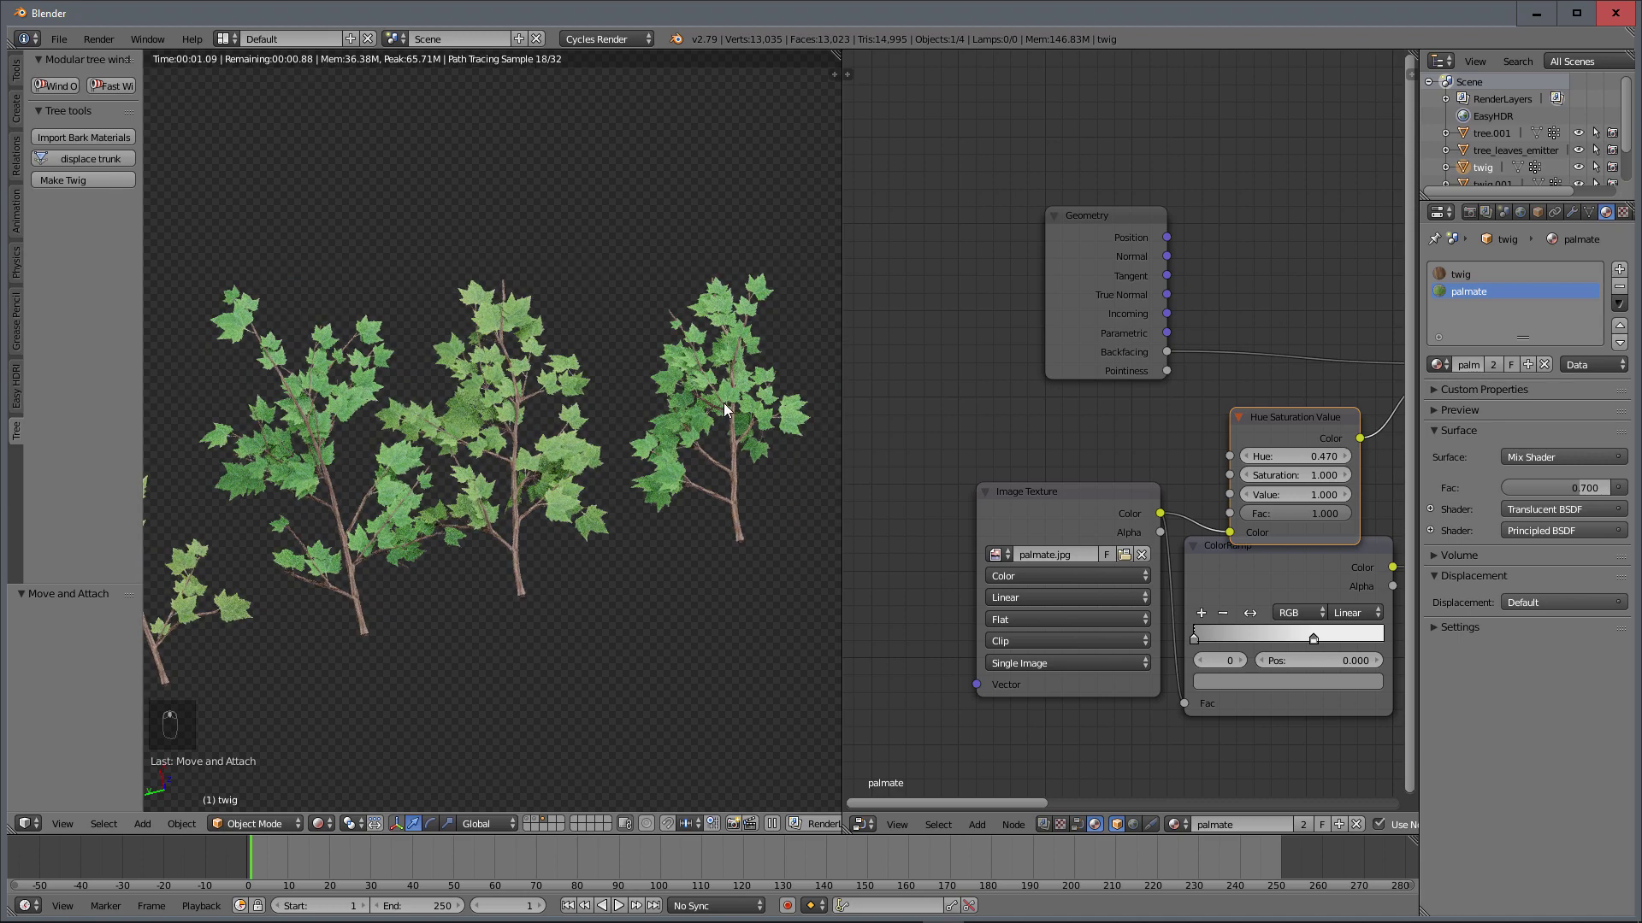
pyautogui.rightClick(723, 403)
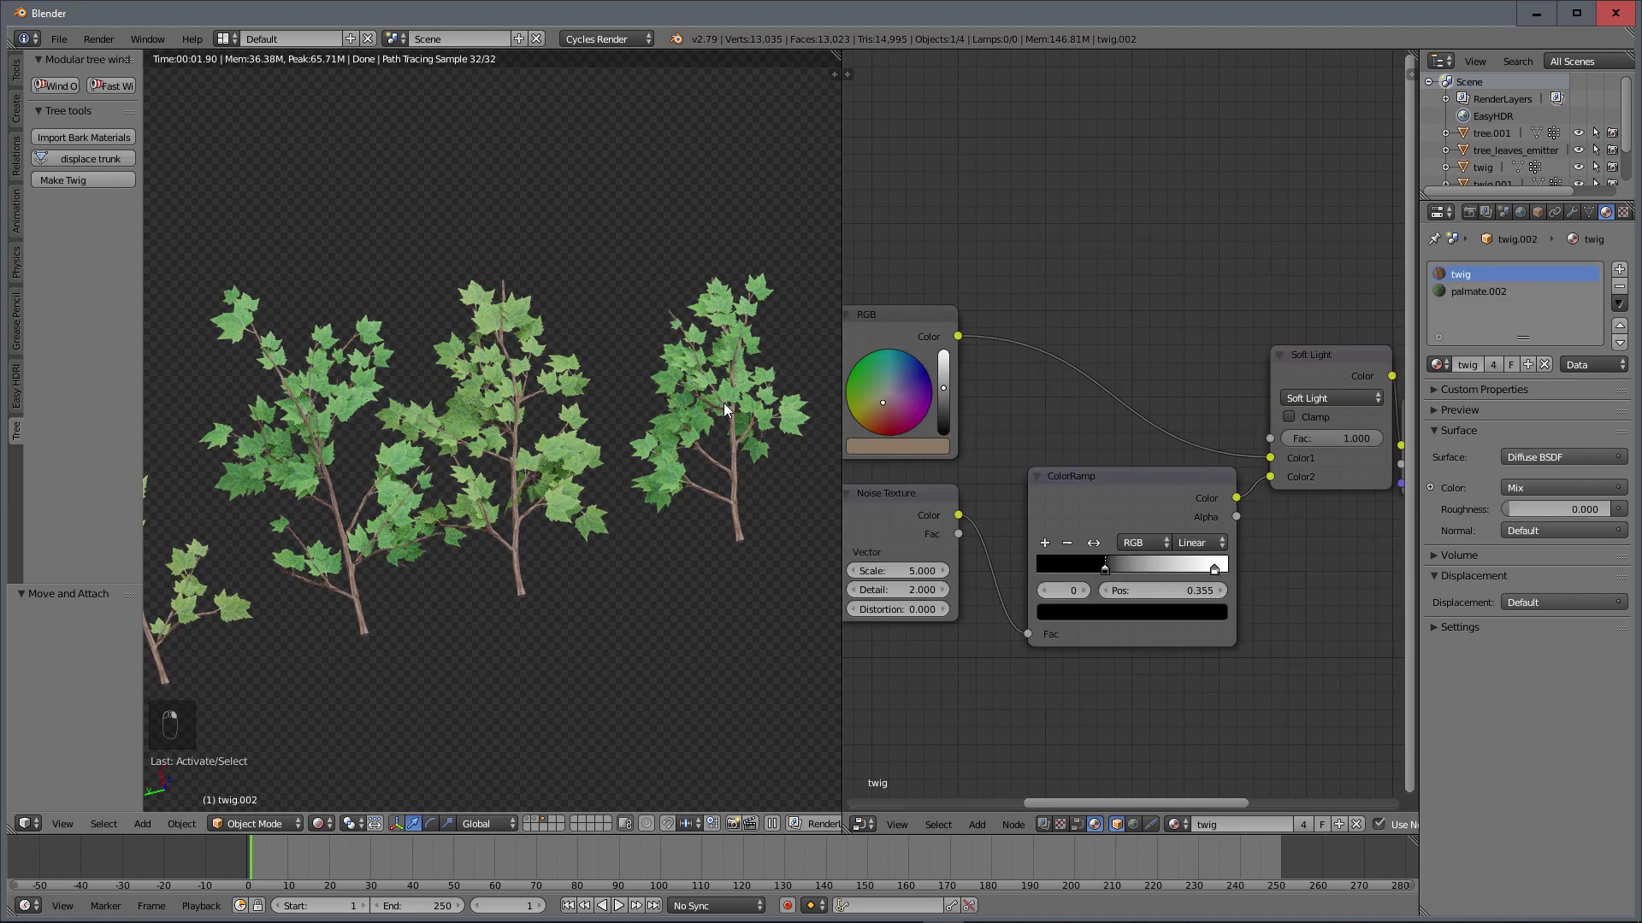
pyautogui.click(1467, 292)
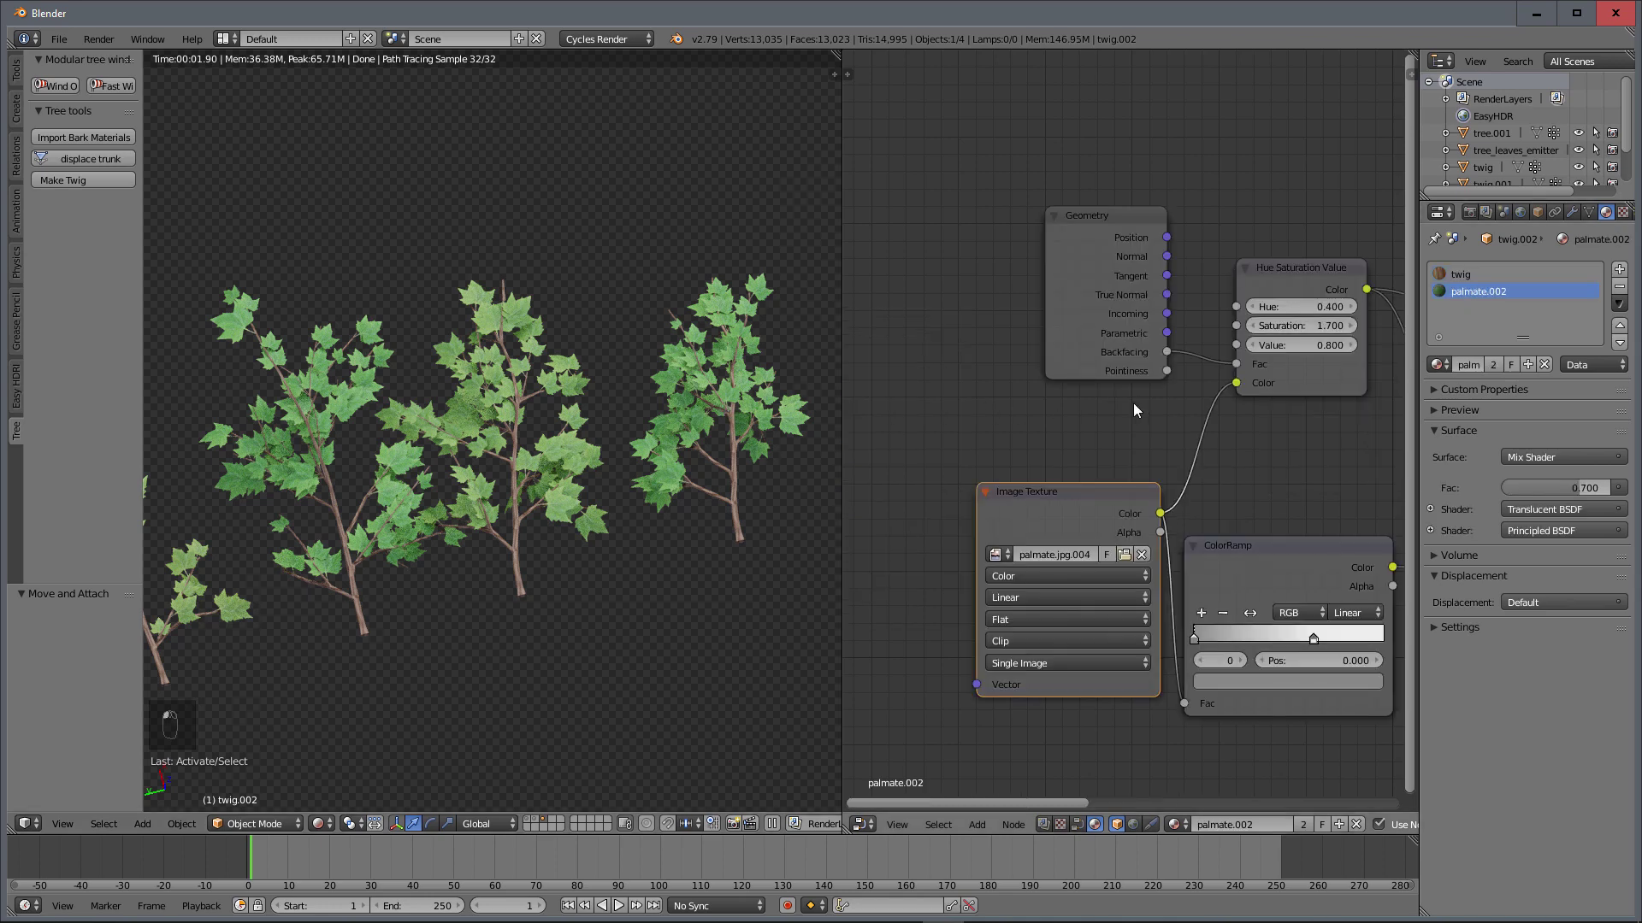
pyautogui.hotkey('shift', 'a')
pyautogui.moveTo(1134, 405)
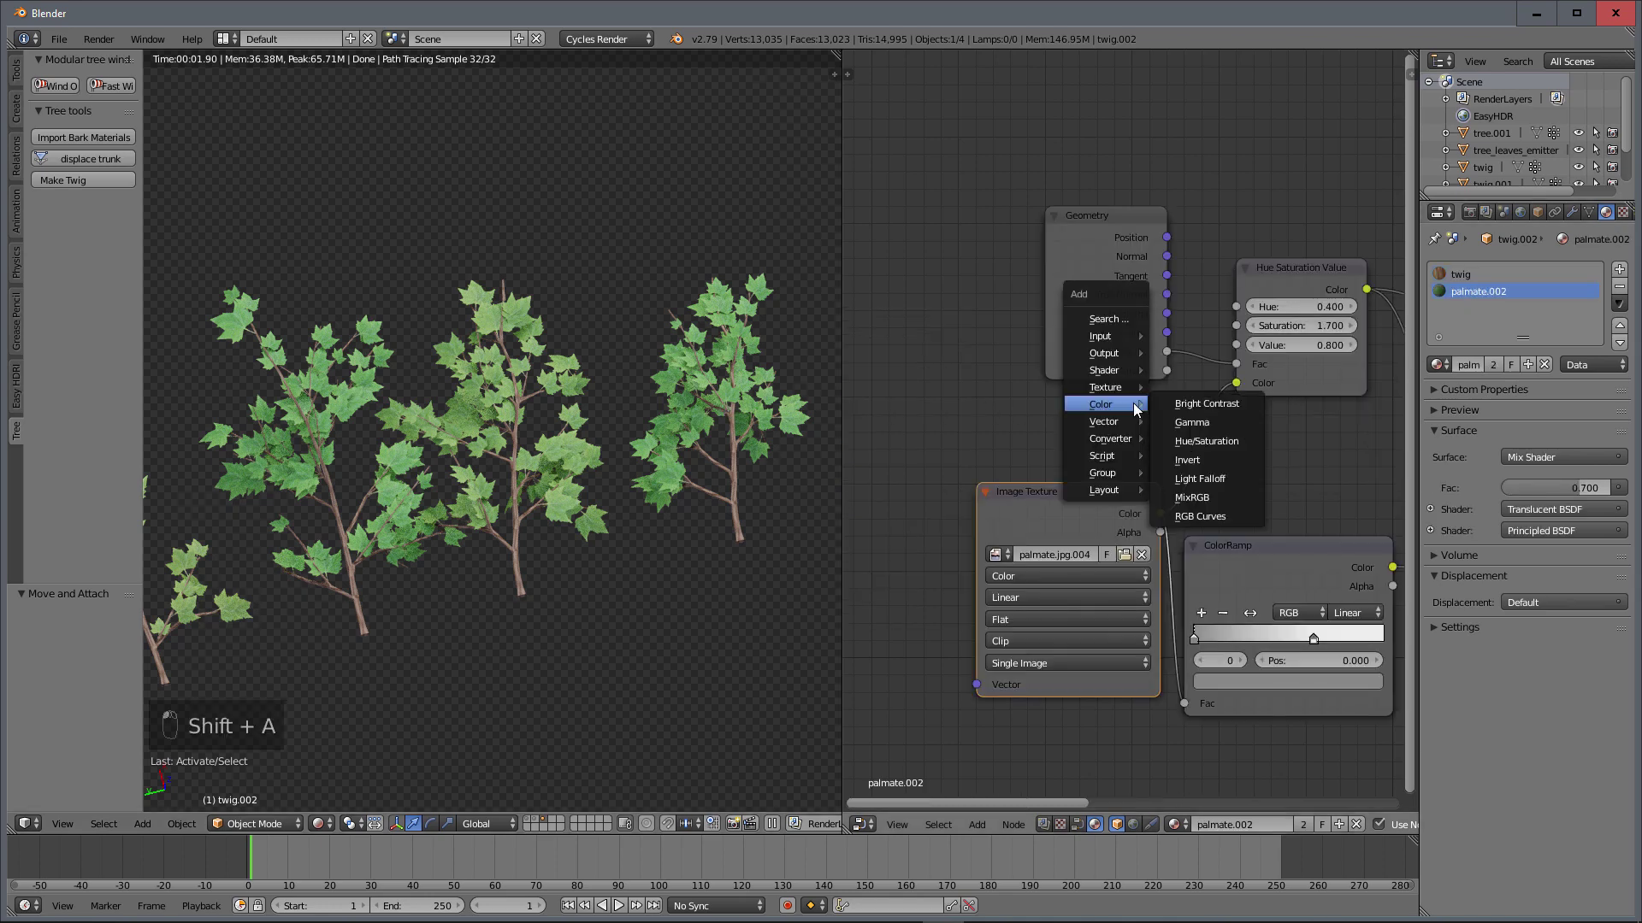
pyautogui.click(1218, 443)
pyautogui.click(1176, 402)
# Step: Set the hue of the new node in palmate.002 to 0.53
pyautogui.click(1306, 446)
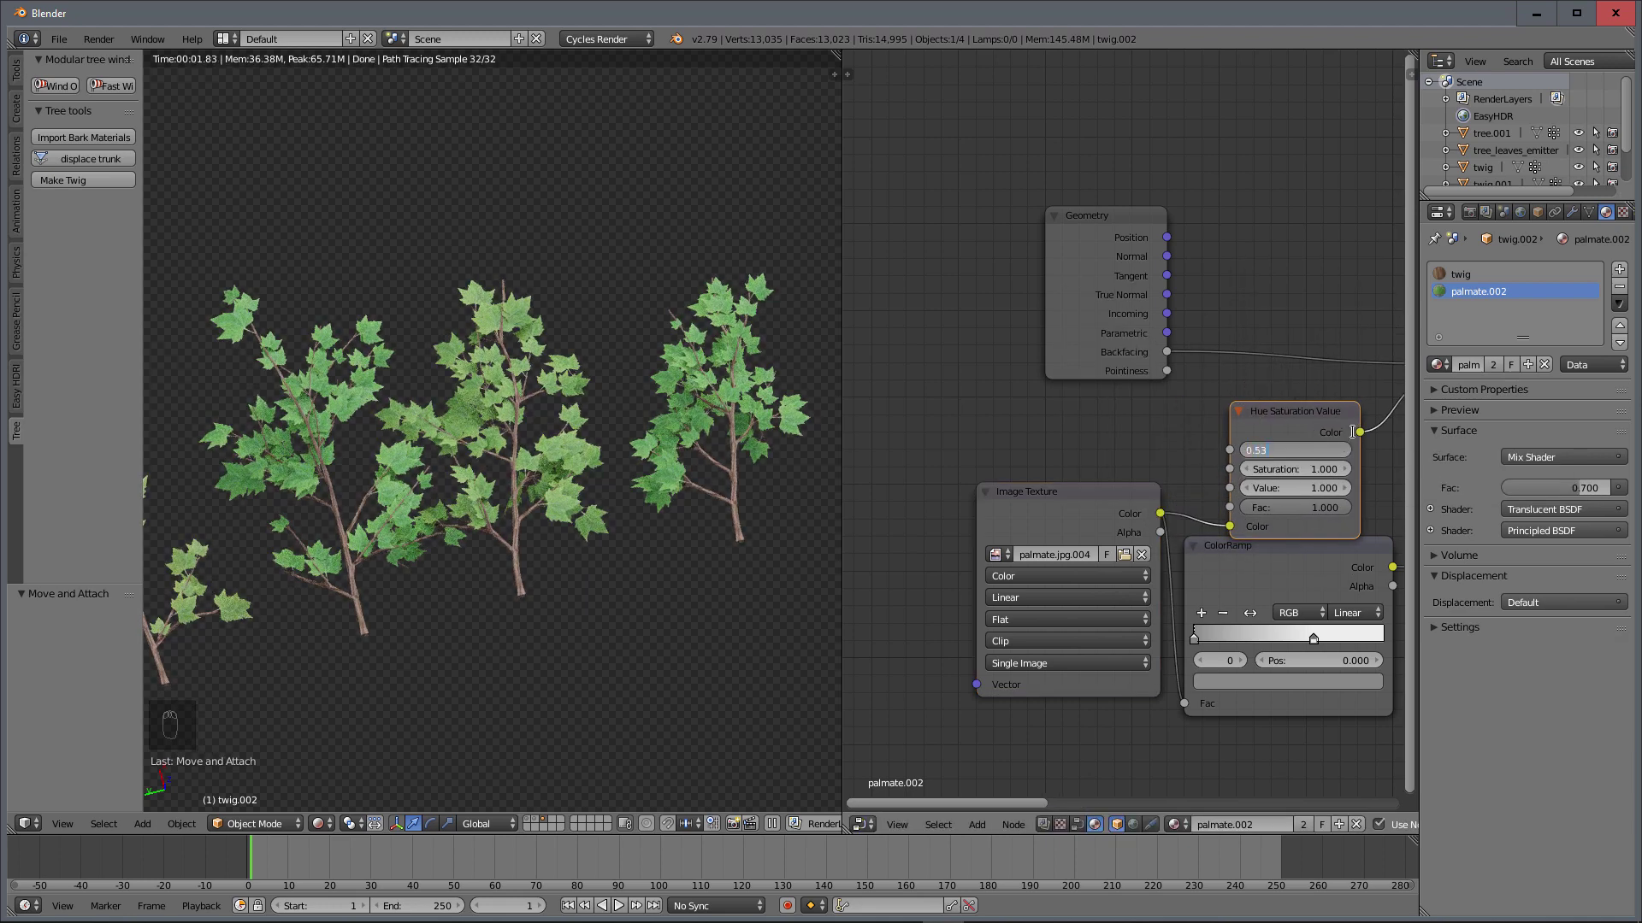
pyautogui.write('3')
pyautogui.press('Return')
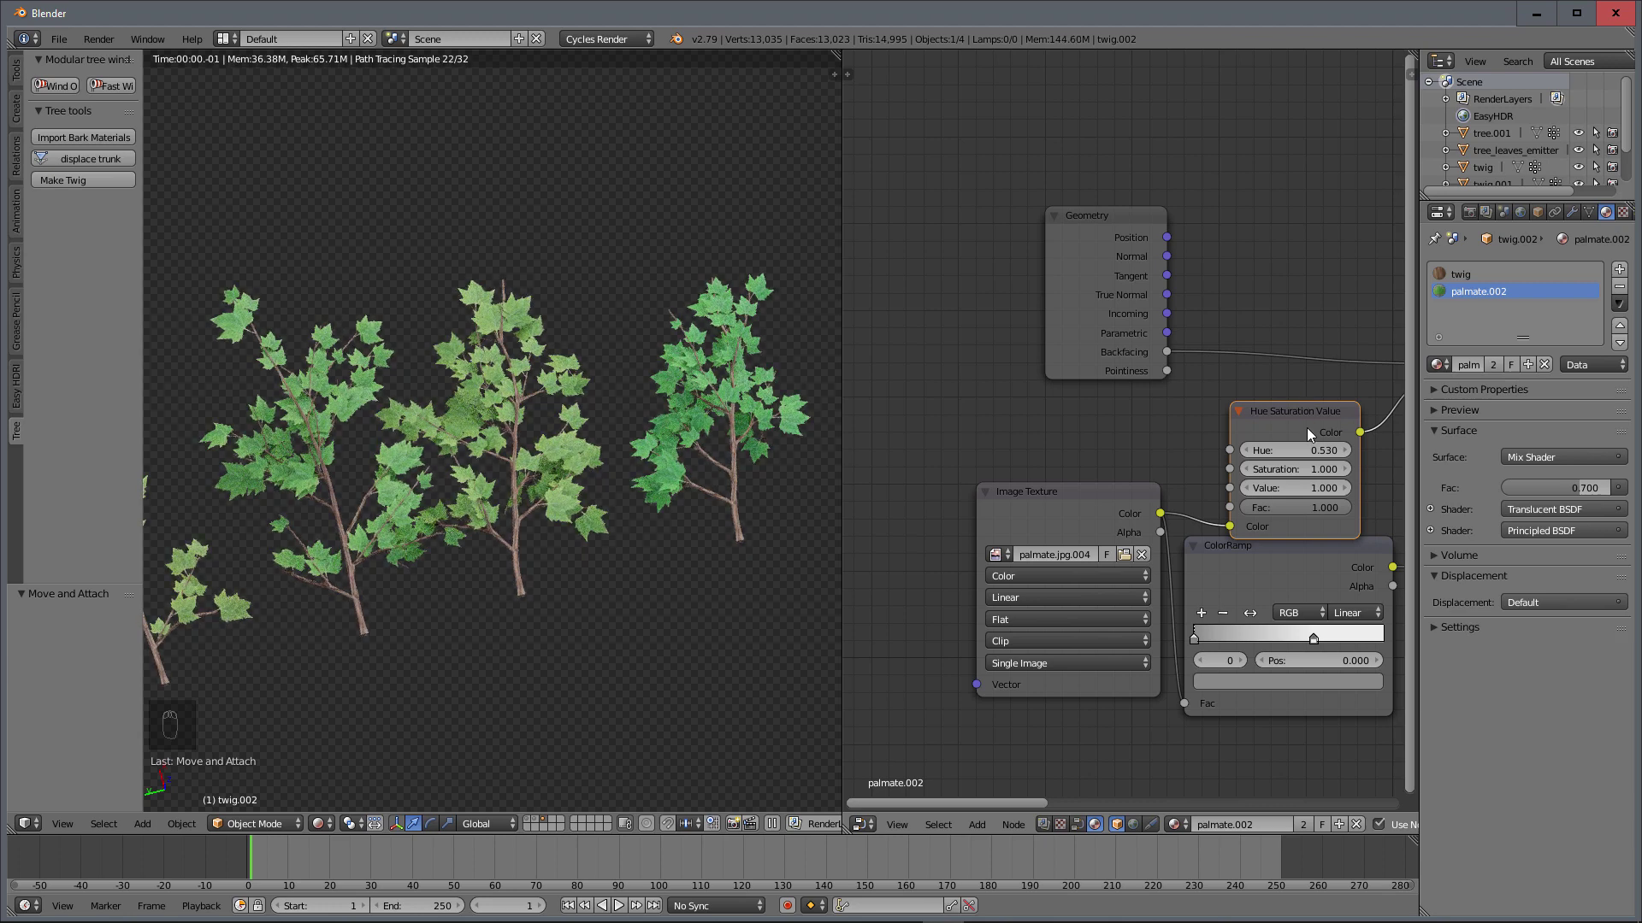
# Step: Set the hue of the Hue/Saturation node in the palmate.002 leaf material to 0.52
pyautogui.click(1313, 454)
pyautogui.write('0')
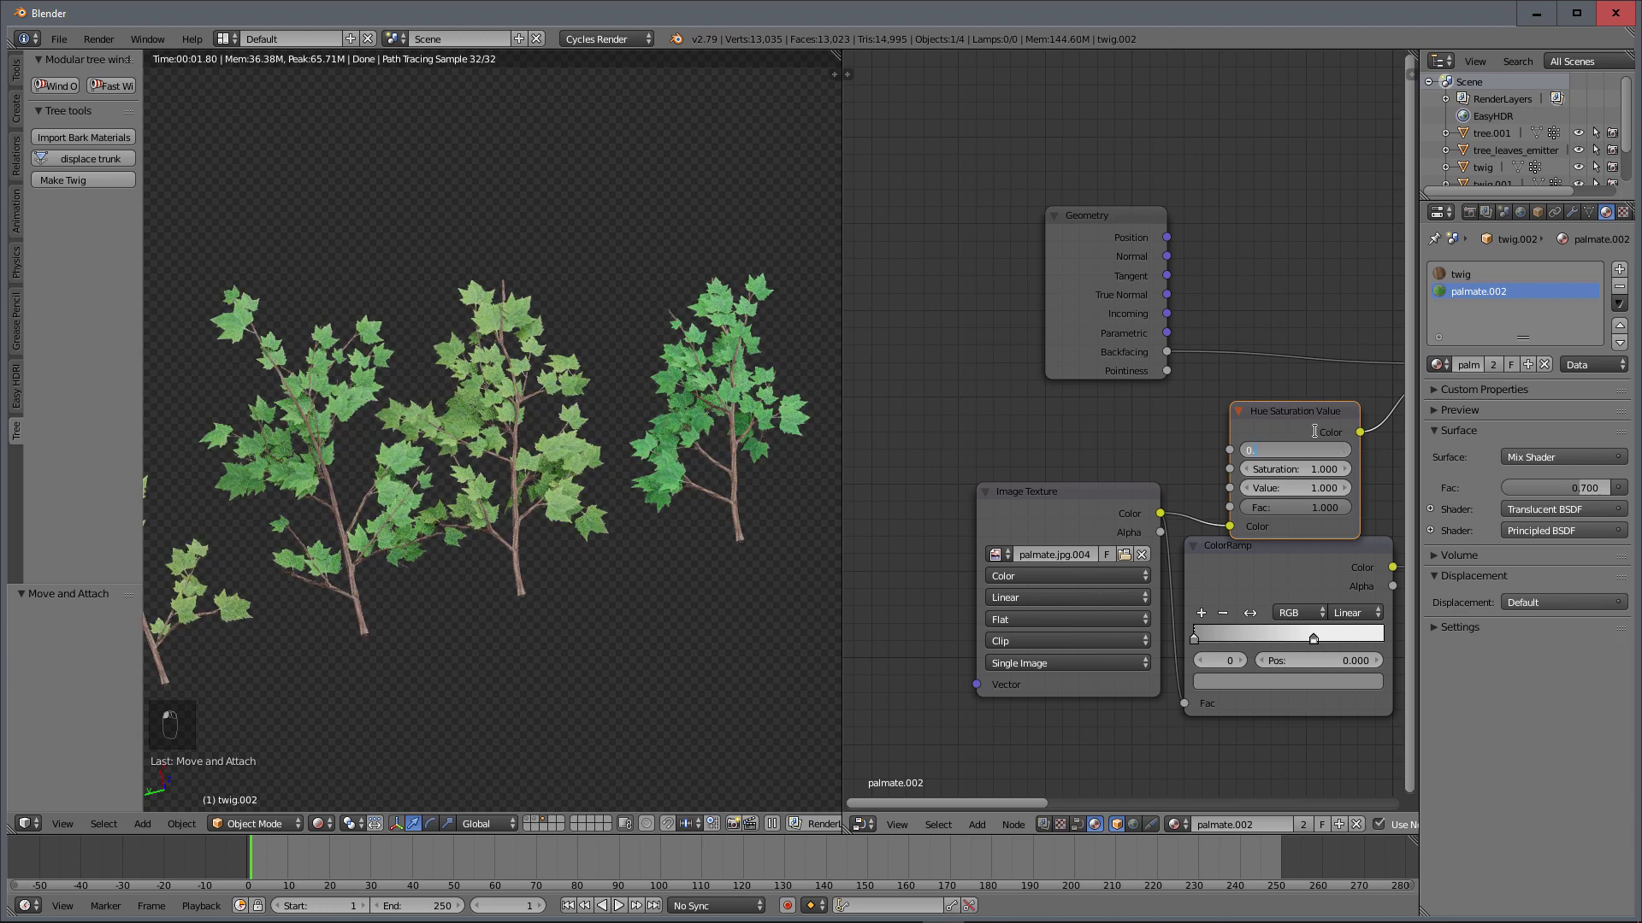
pyautogui.write('.52')
pyautogui.press('Return')
# Step: Return the viewport to non-rendered shading and put all four twigs into a new group named Twigs
pyautogui.scroll(-2, 530, 573)
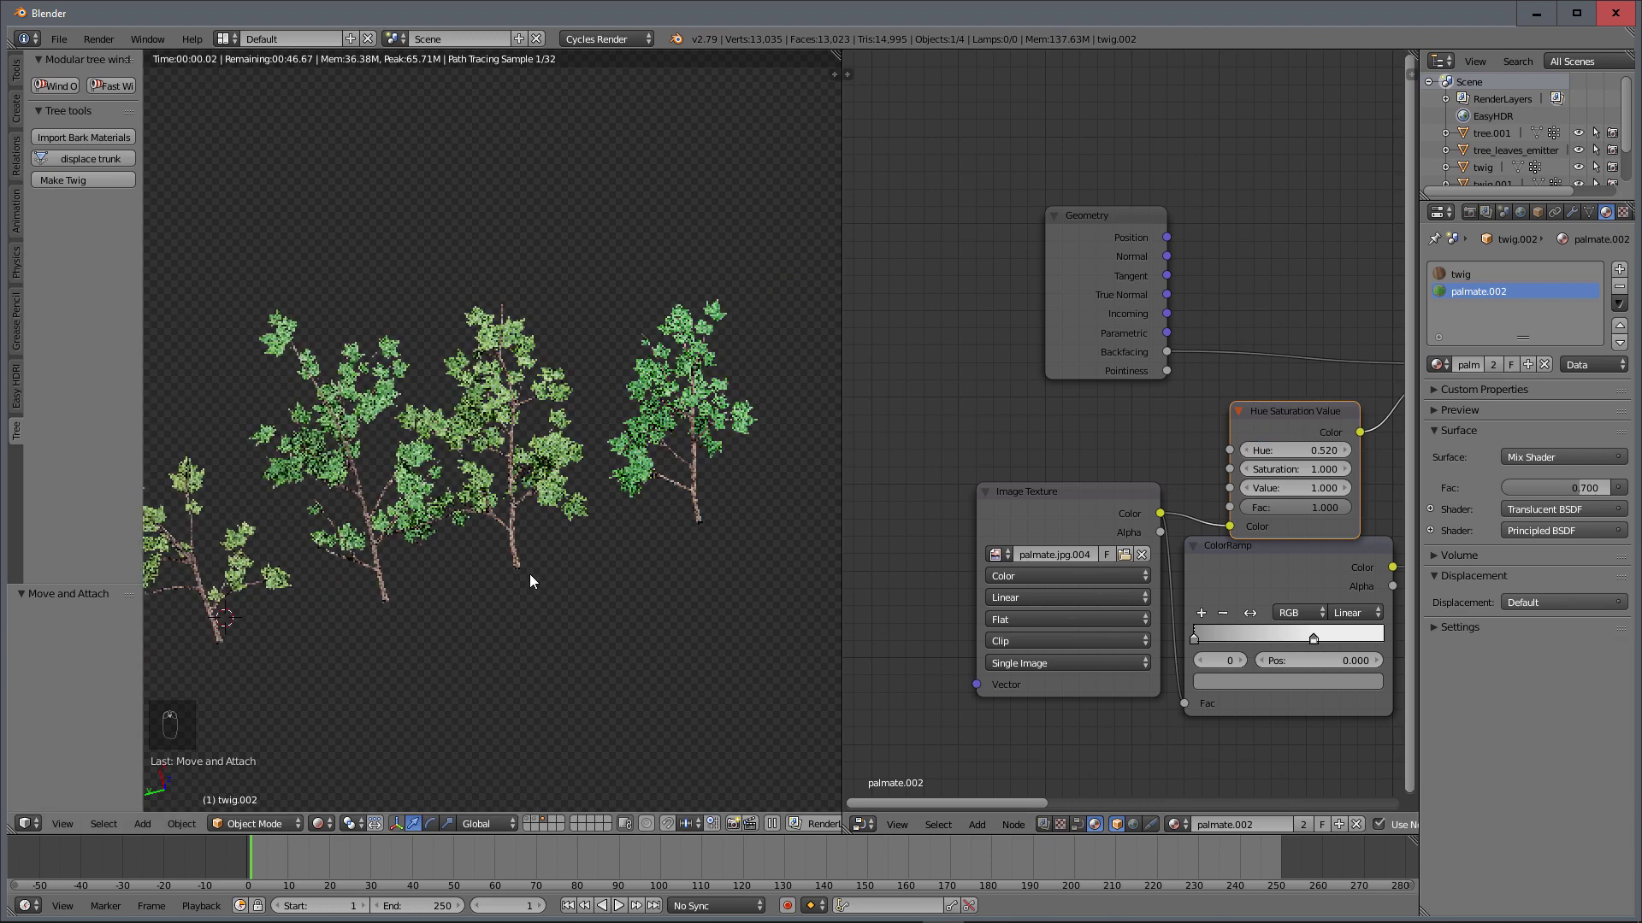
pyautogui.keyDown('shift'); pyautogui.moveTo(532, 571); pyautogui.dragTo(617, 530, button='middle'); pyautogui.keyUp('shift')
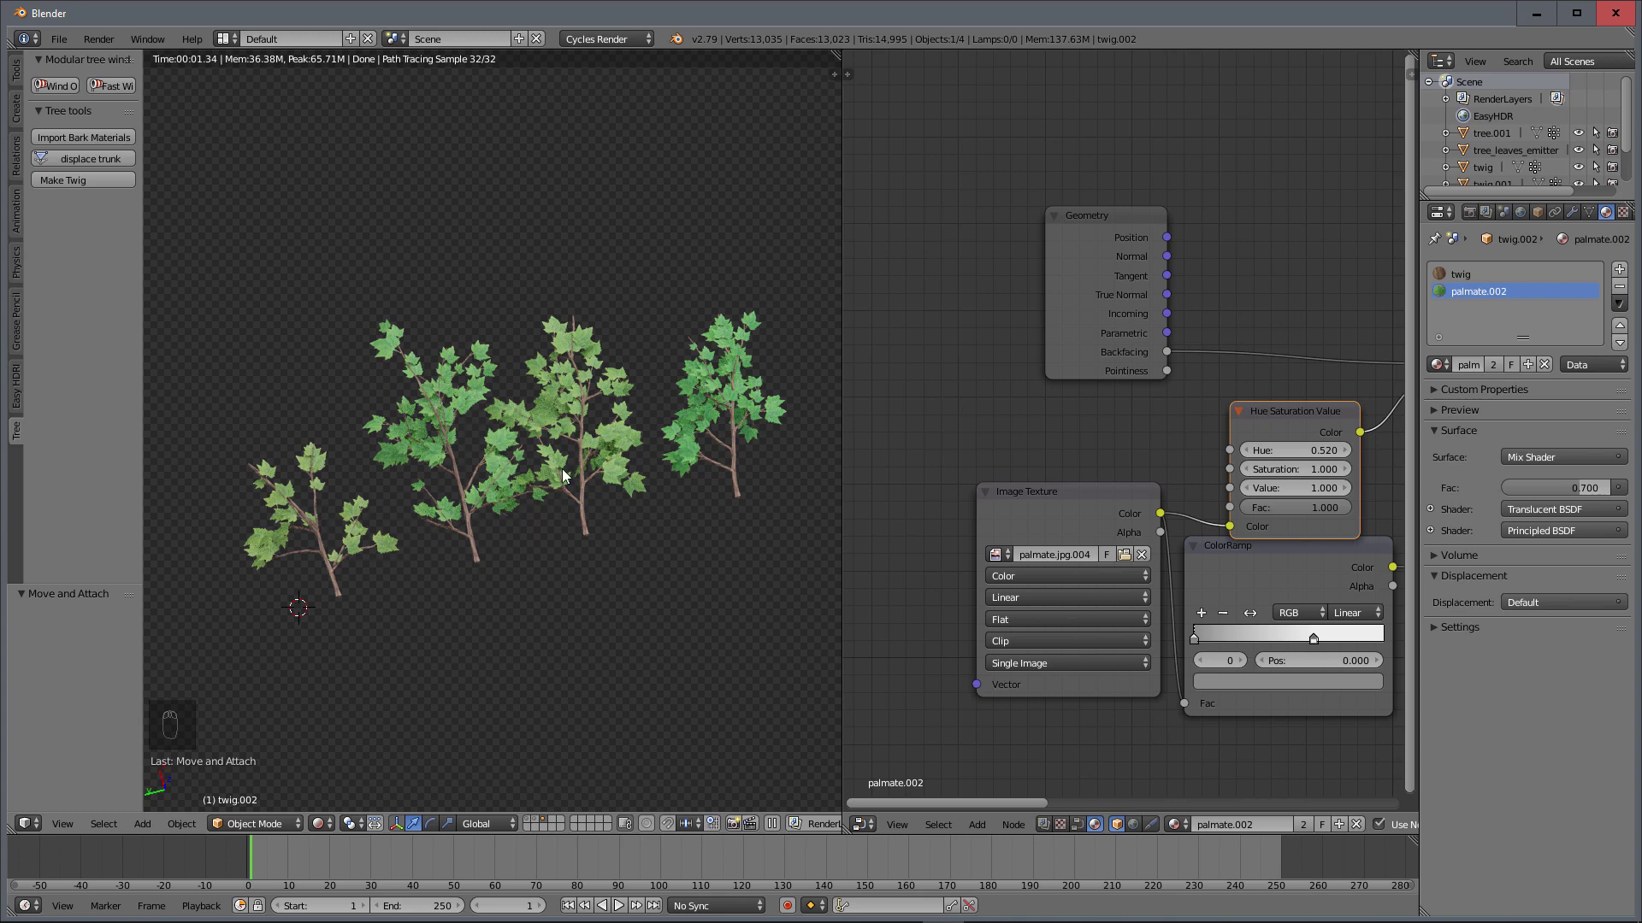
pyautogui.hotkey('shift', 'z')
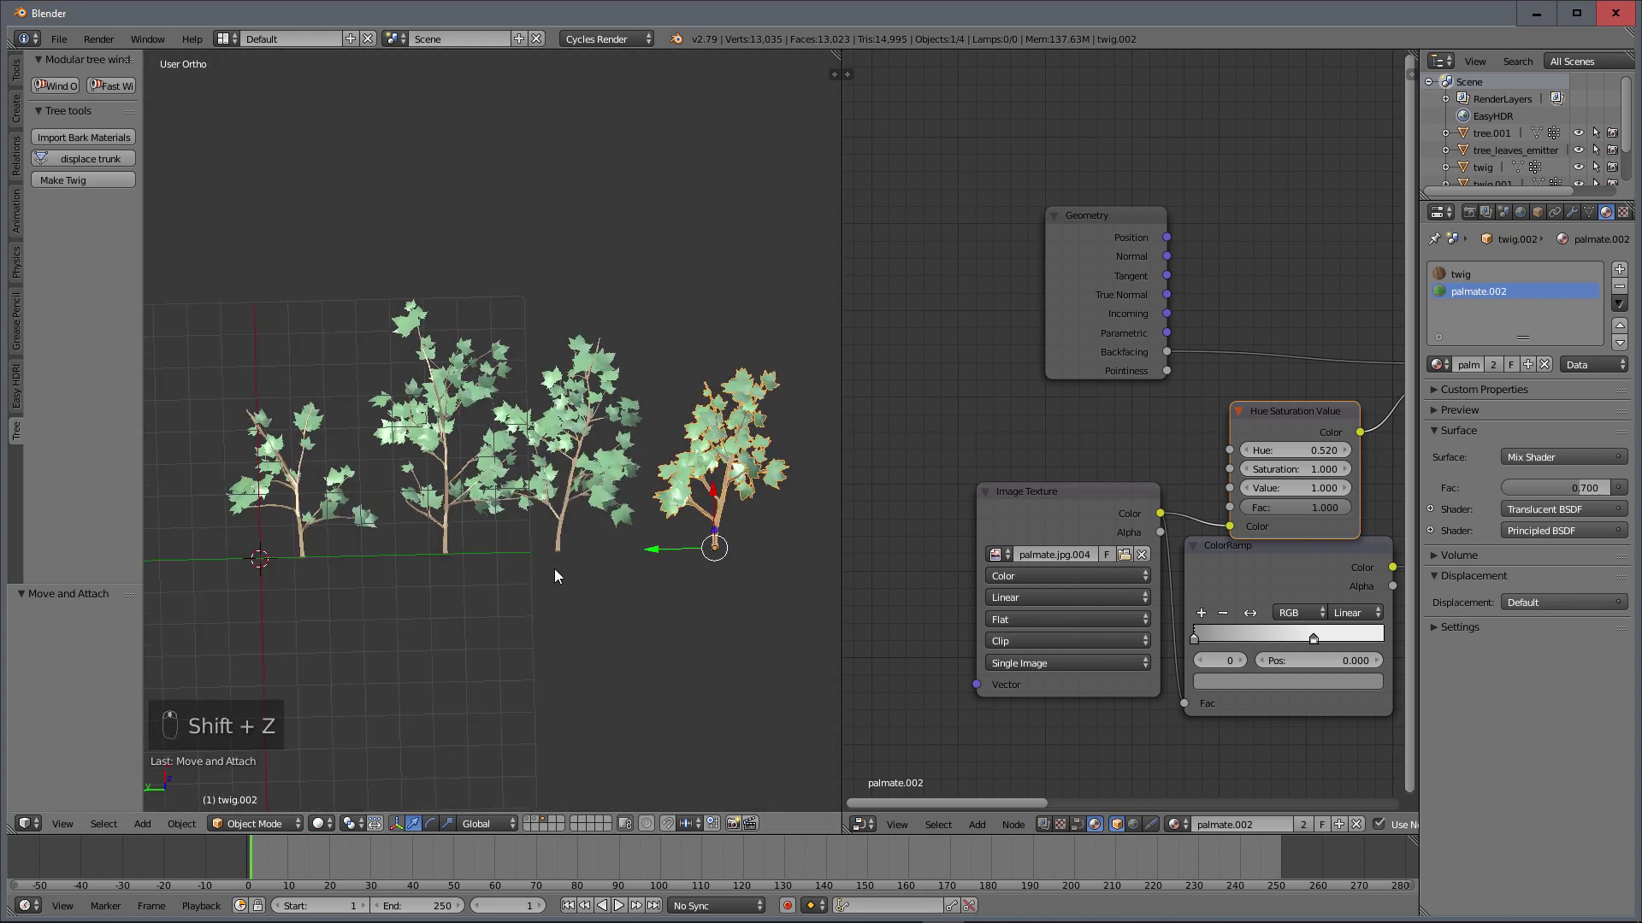
pyautogui.press('b')
pyautogui.moveTo(252, 388); pyautogui.dragTo(748, 554)
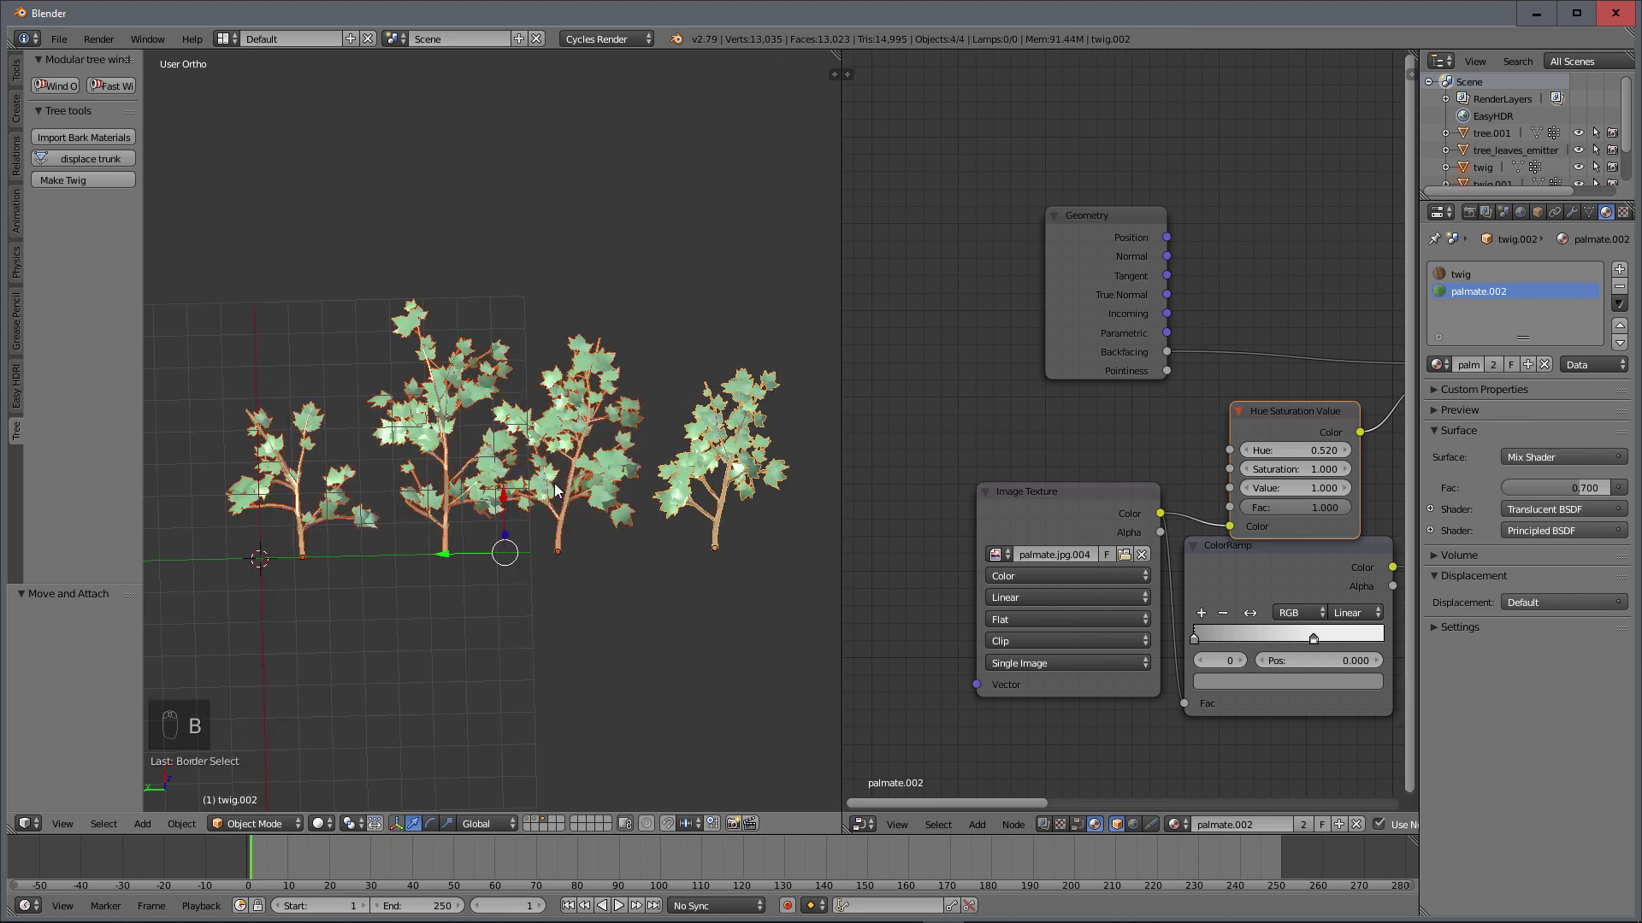
pyautogui.hotkey('ctrl', 'g')
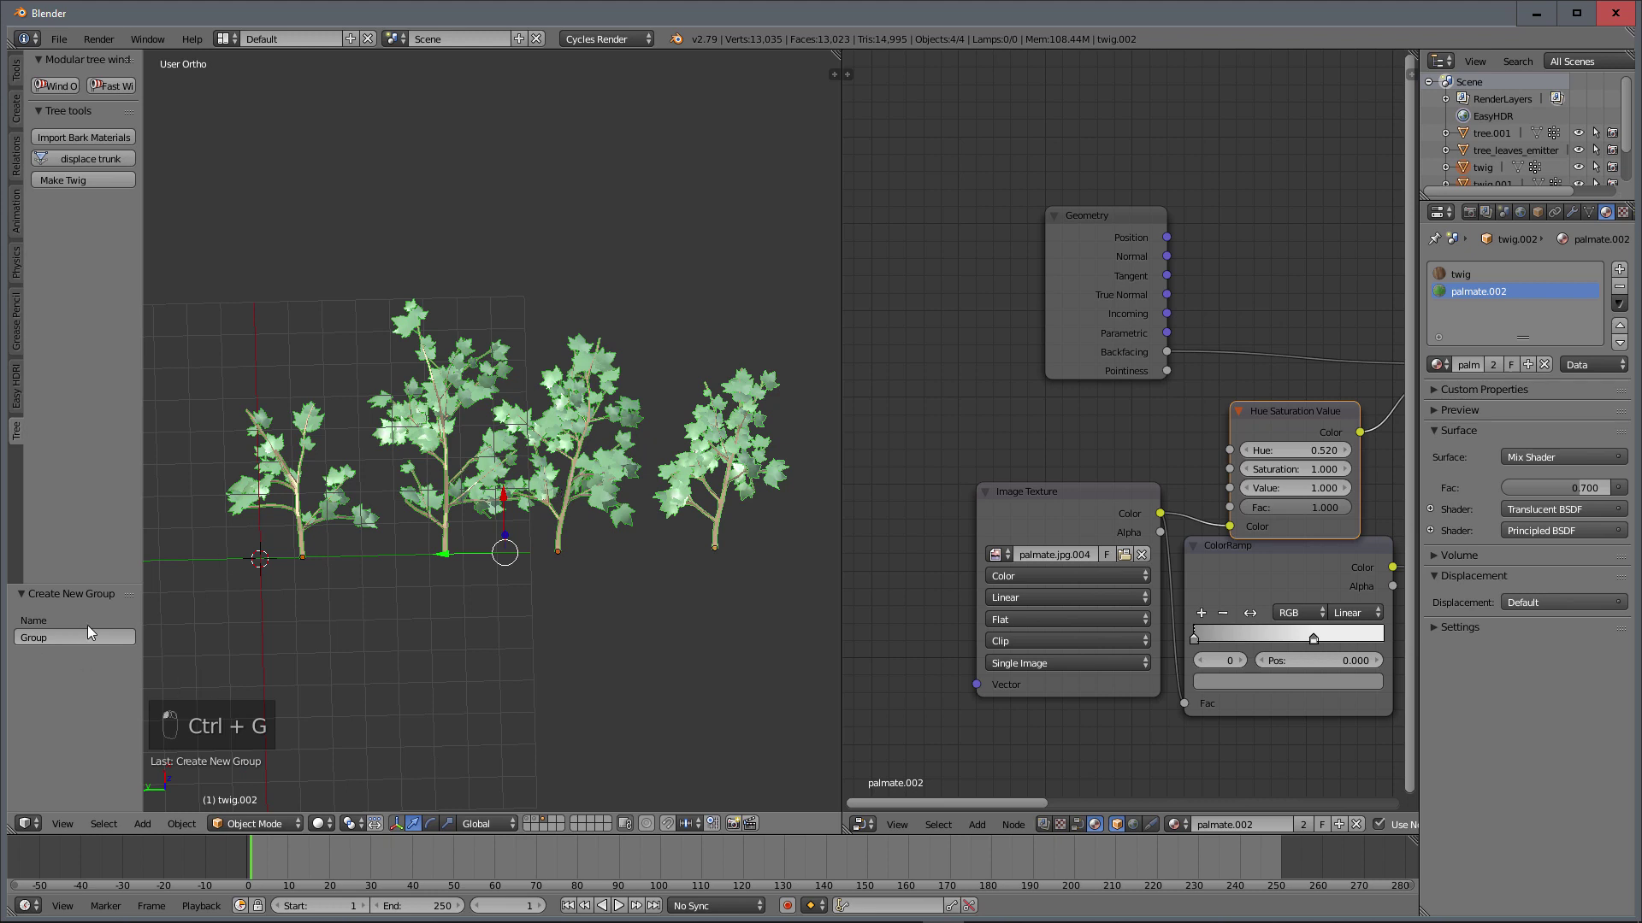
pyautogui.write('Twigs')
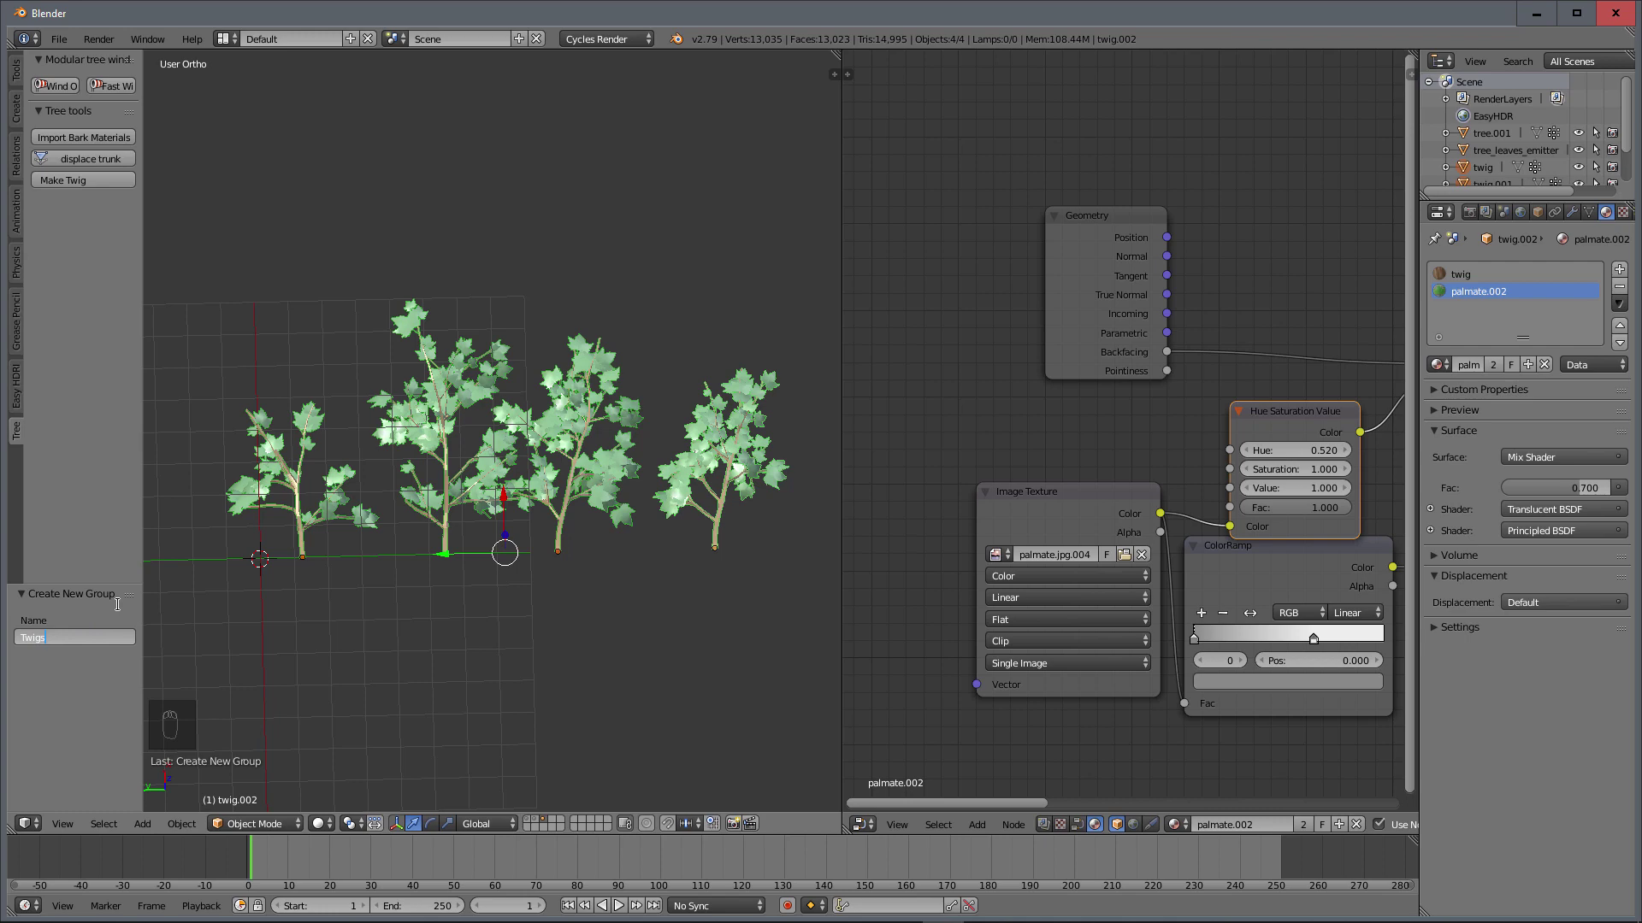
pyautogui.press('Return')
# Step: Show the layer holding tree_leaves_emitter and select that emitter
pyautogui.click(534, 820)
pyautogui.scroll(-4, 599, 564)
pyautogui.moveTo(501, 536); pyautogui.dragTo(501, 450, button='middle')
pyautogui.rightClick(454, 303)
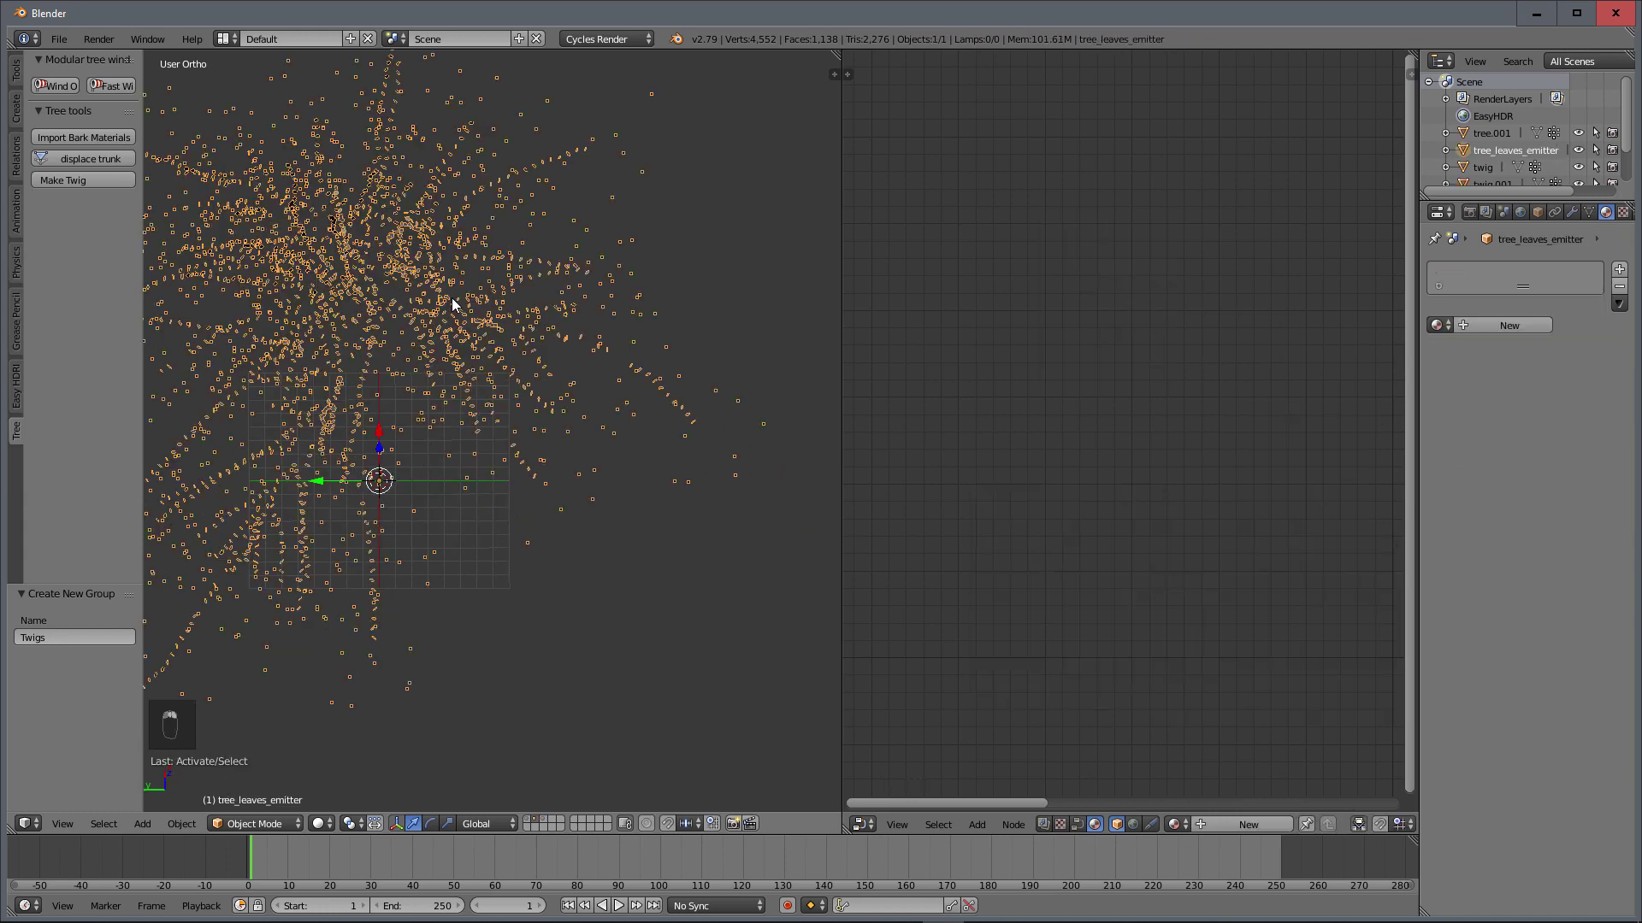
pyautogui.scroll(-2, 538, 470)
pyautogui.keyDown('shift'); pyautogui.moveTo(619, 520); pyautogui.dragTo(721, 577, button='middle'); pyautogui.keyUp('shift')
pyautogui.moveTo(657, 521); pyautogui.dragTo(654, 504, button='middle')
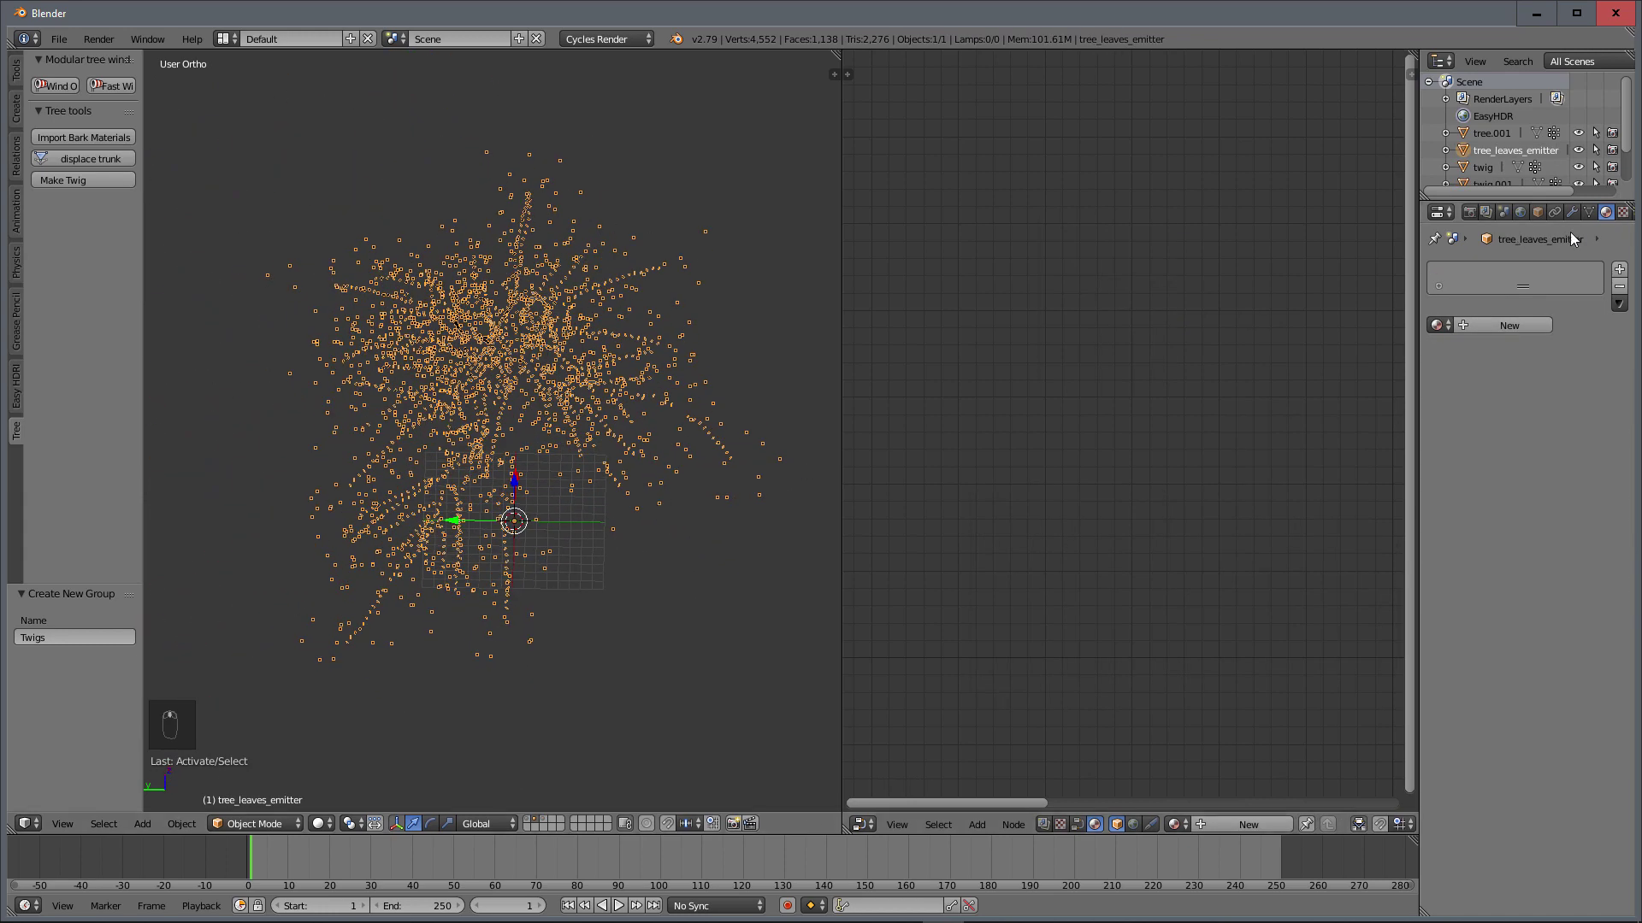
# Step: Make the emitter's particle system render as a group, using Twigs as the dupli group
pyautogui.moveTo(1421, 248); pyautogui.dragTo(1306, 248)
pyautogui.click(1522, 211)
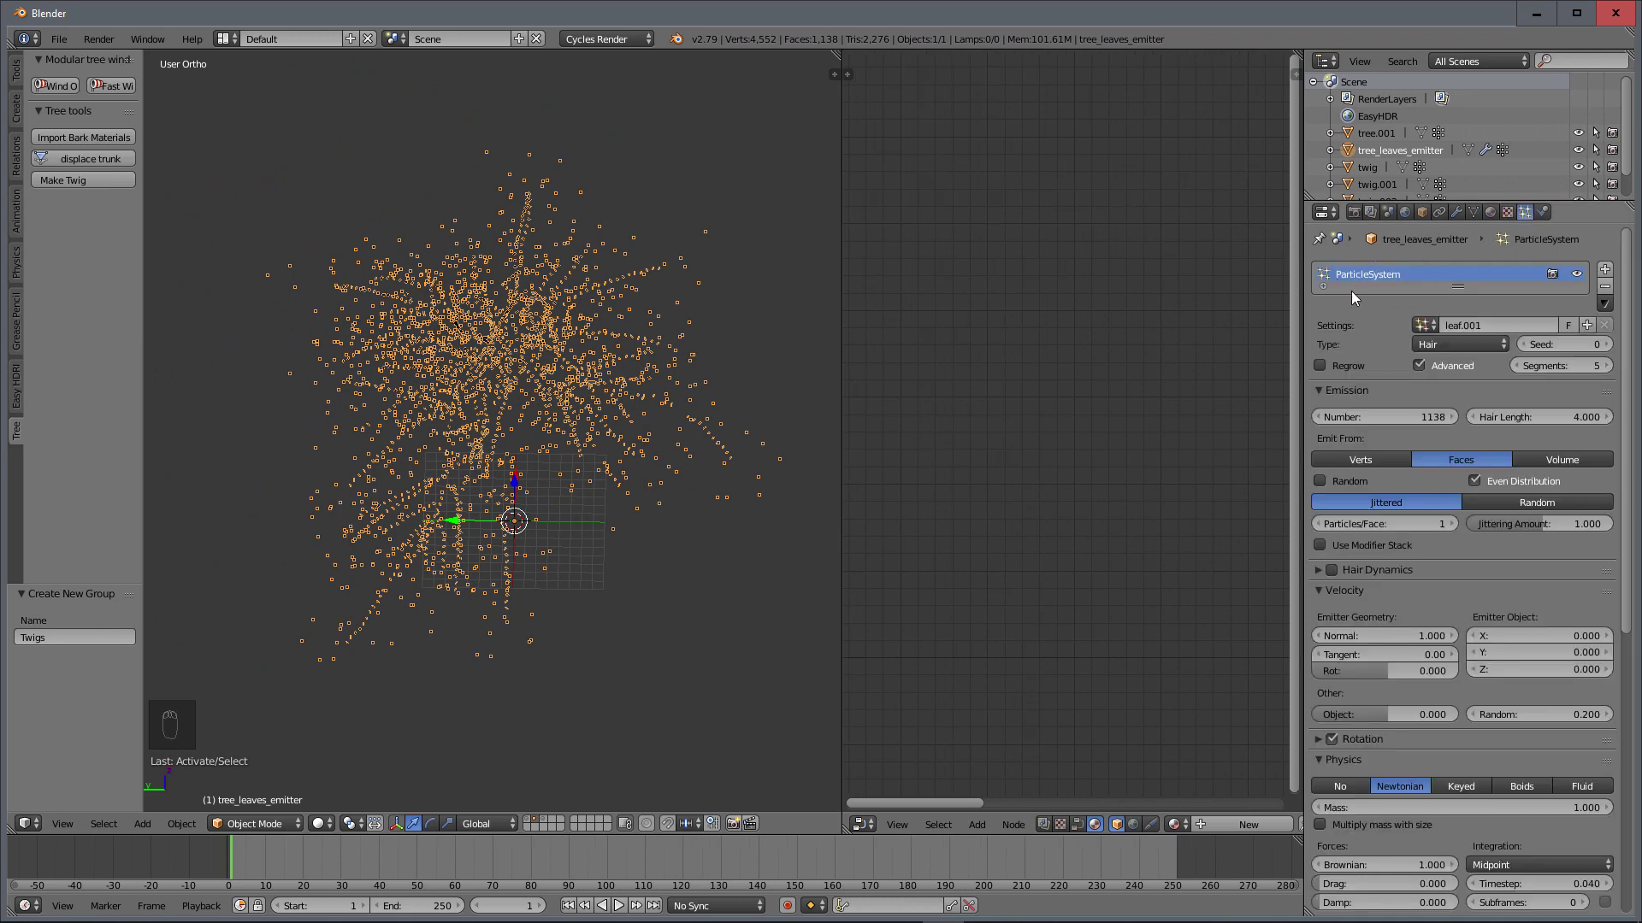
pyautogui.scroll(-10, 1582, 582)
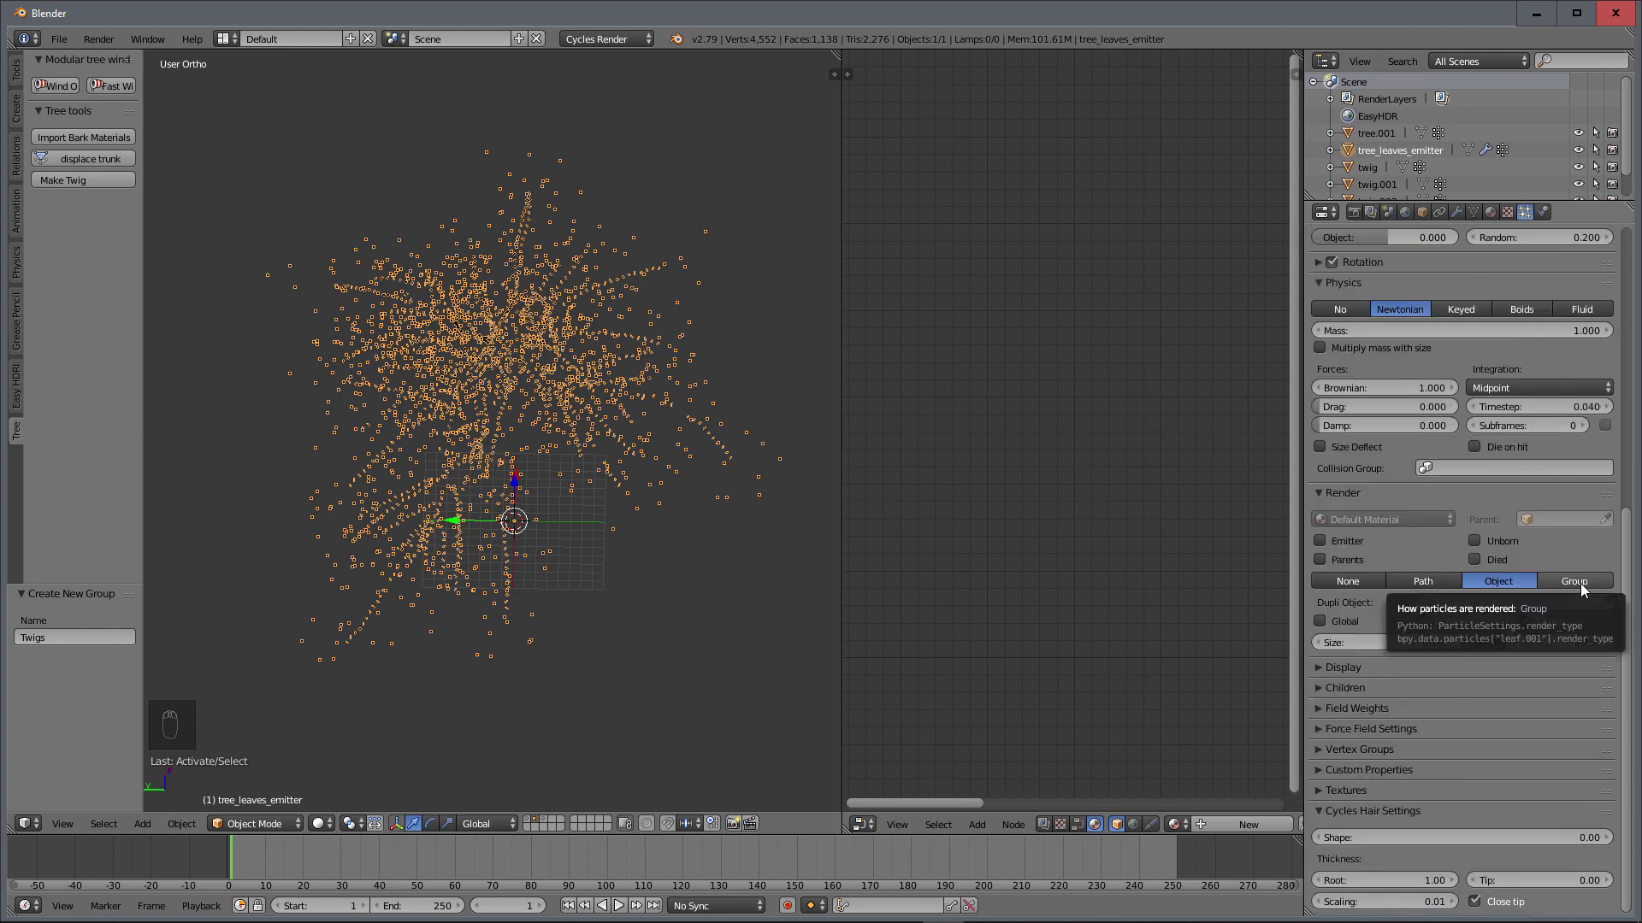
pyautogui.click(1580, 584)
pyautogui.click(1475, 607)
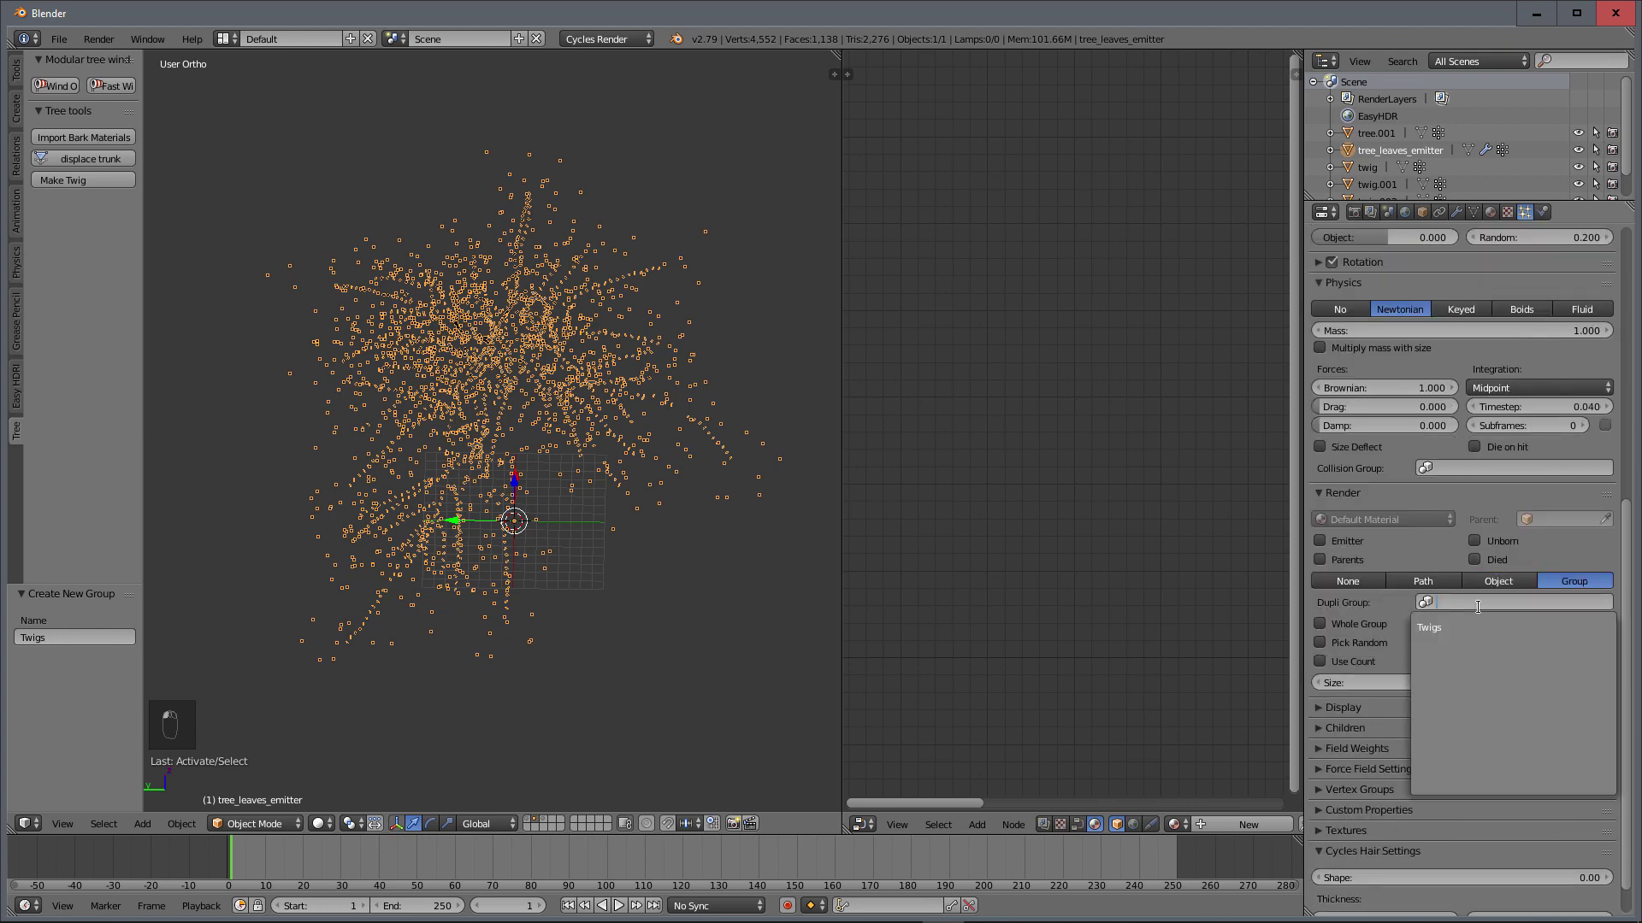
pyautogui.click(1454, 627)
pyautogui.scroll(2, 556, 472)
pyautogui.moveTo(540, 506); pyautogui.dragTo(546, 468, button='middle')
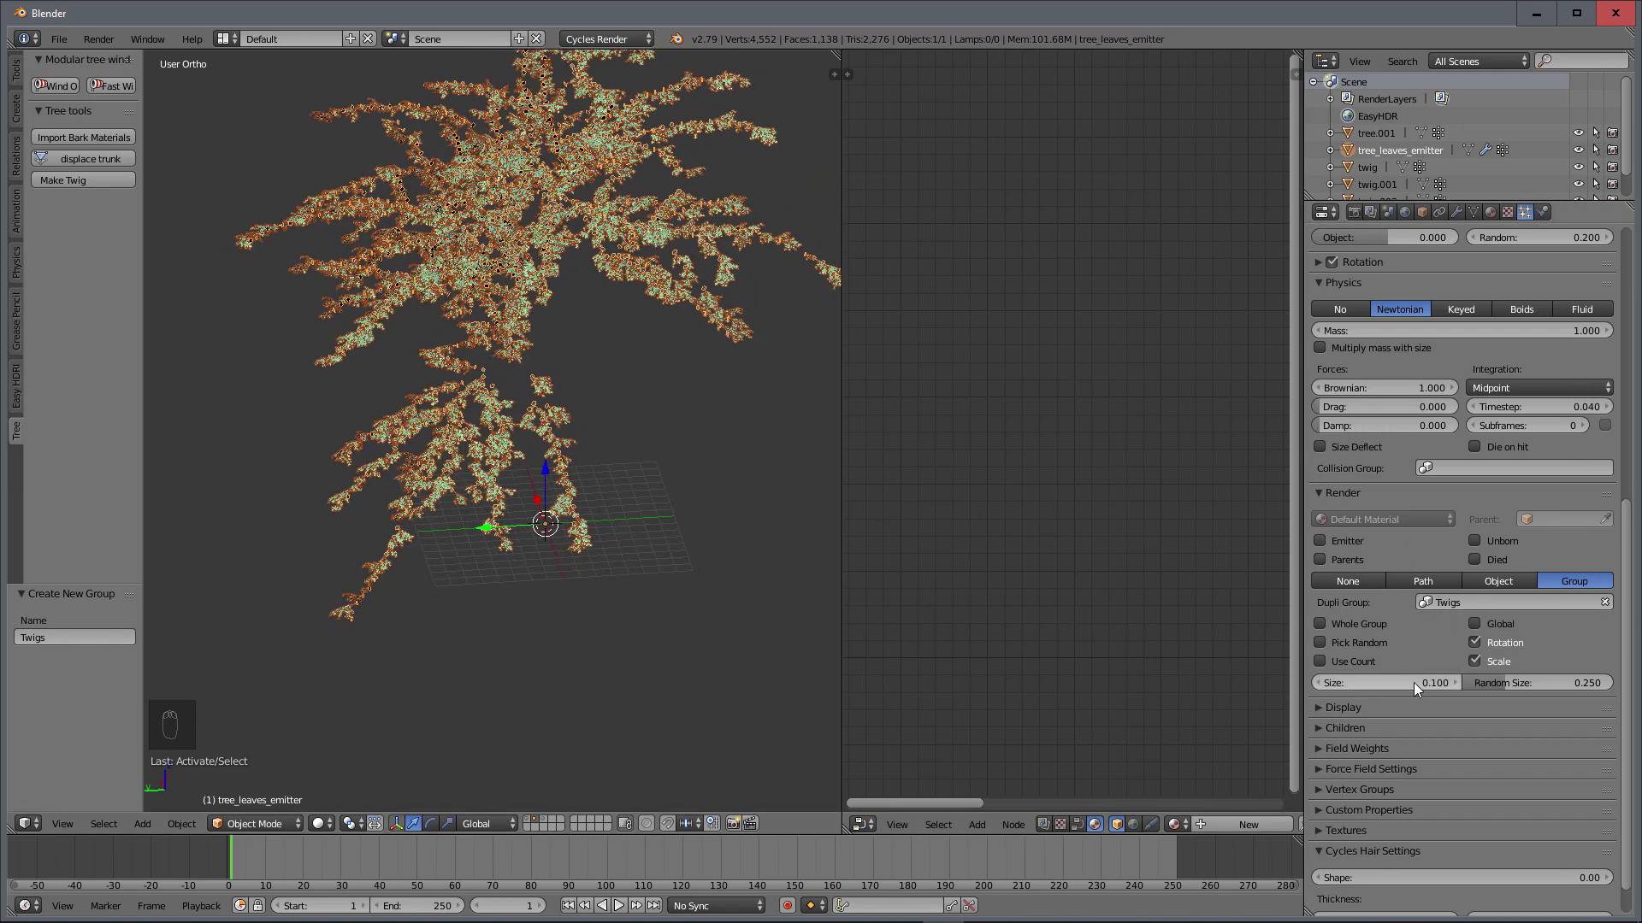
# Step: Show the tree together with its leaves and set the particle size to 0.44 and random size to 0.34
pyautogui.moveTo(1414, 682); pyautogui.dragTo(1434, 682)
pyautogui.moveTo(679, 527); pyautogui.dragTo(564, 675, button='middle')
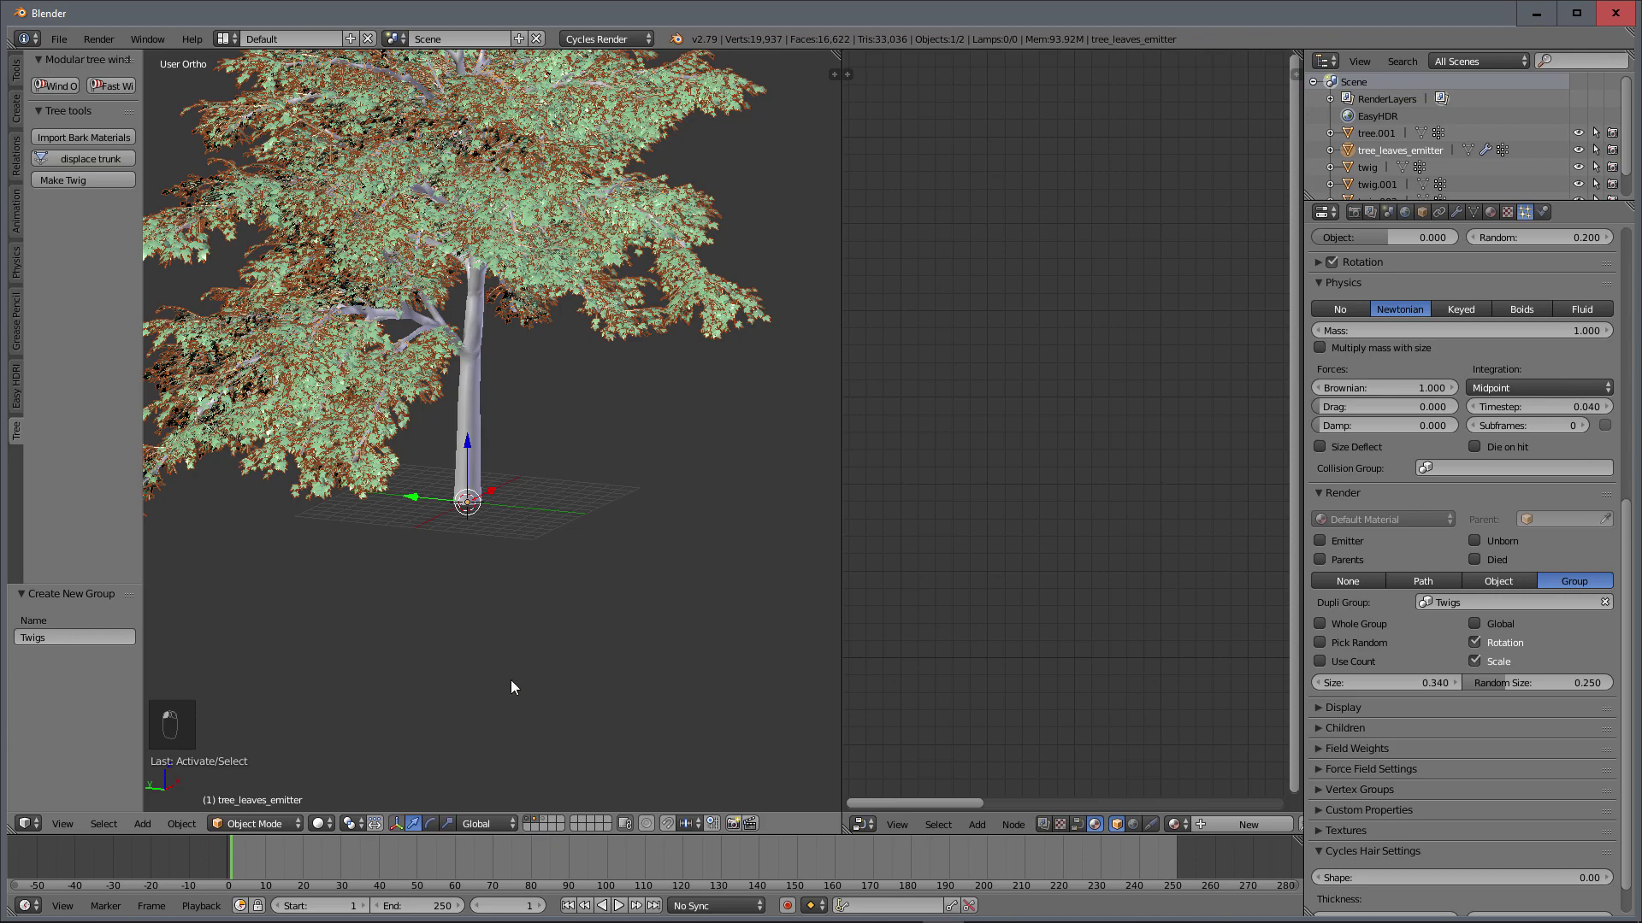
pyautogui.scroll(-4, 513, 658)
pyautogui.moveTo(517, 610)
pyautogui.mouseDown(button='middle')
pyautogui.moveTo(809, 590)
pyautogui.moveTo(168, 578)
pyautogui.moveTo(514, 592)
pyautogui.mouseUp(button='middle')
pyautogui.scroll(3, 516, 586)
pyautogui.keyDown('shift'); pyautogui.moveTo(518, 449); pyautogui.dragTo(396, 608, button='middle'); pyautogui.keyUp('shift')
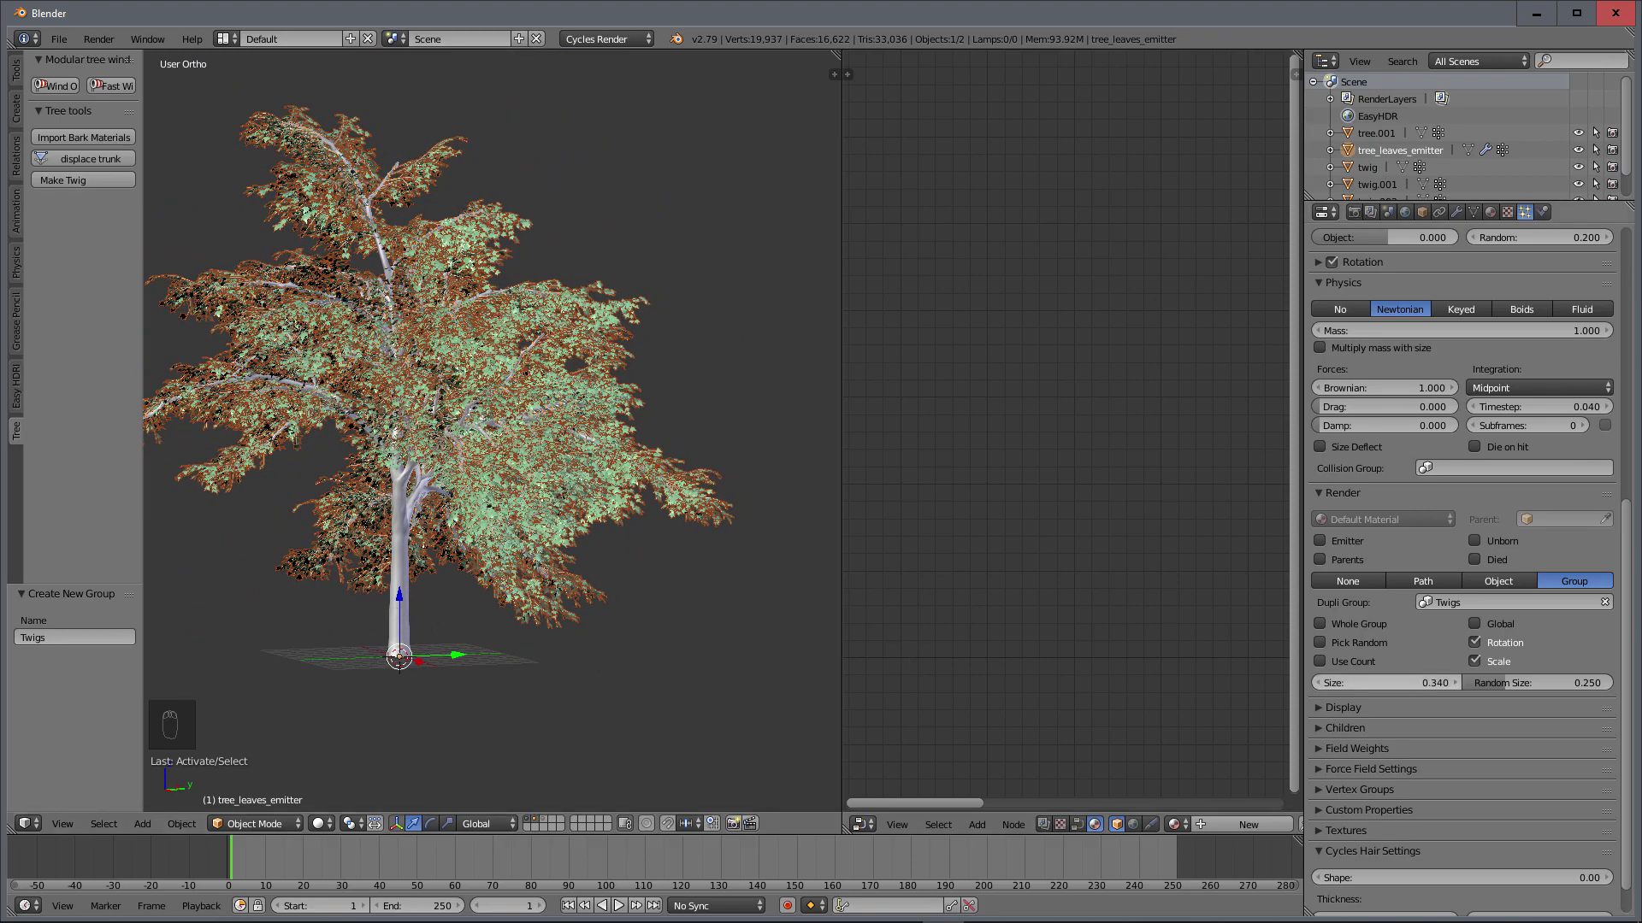
pyautogui.moveTo(1440, 682); pyautogui.dragTo(1521, 684)
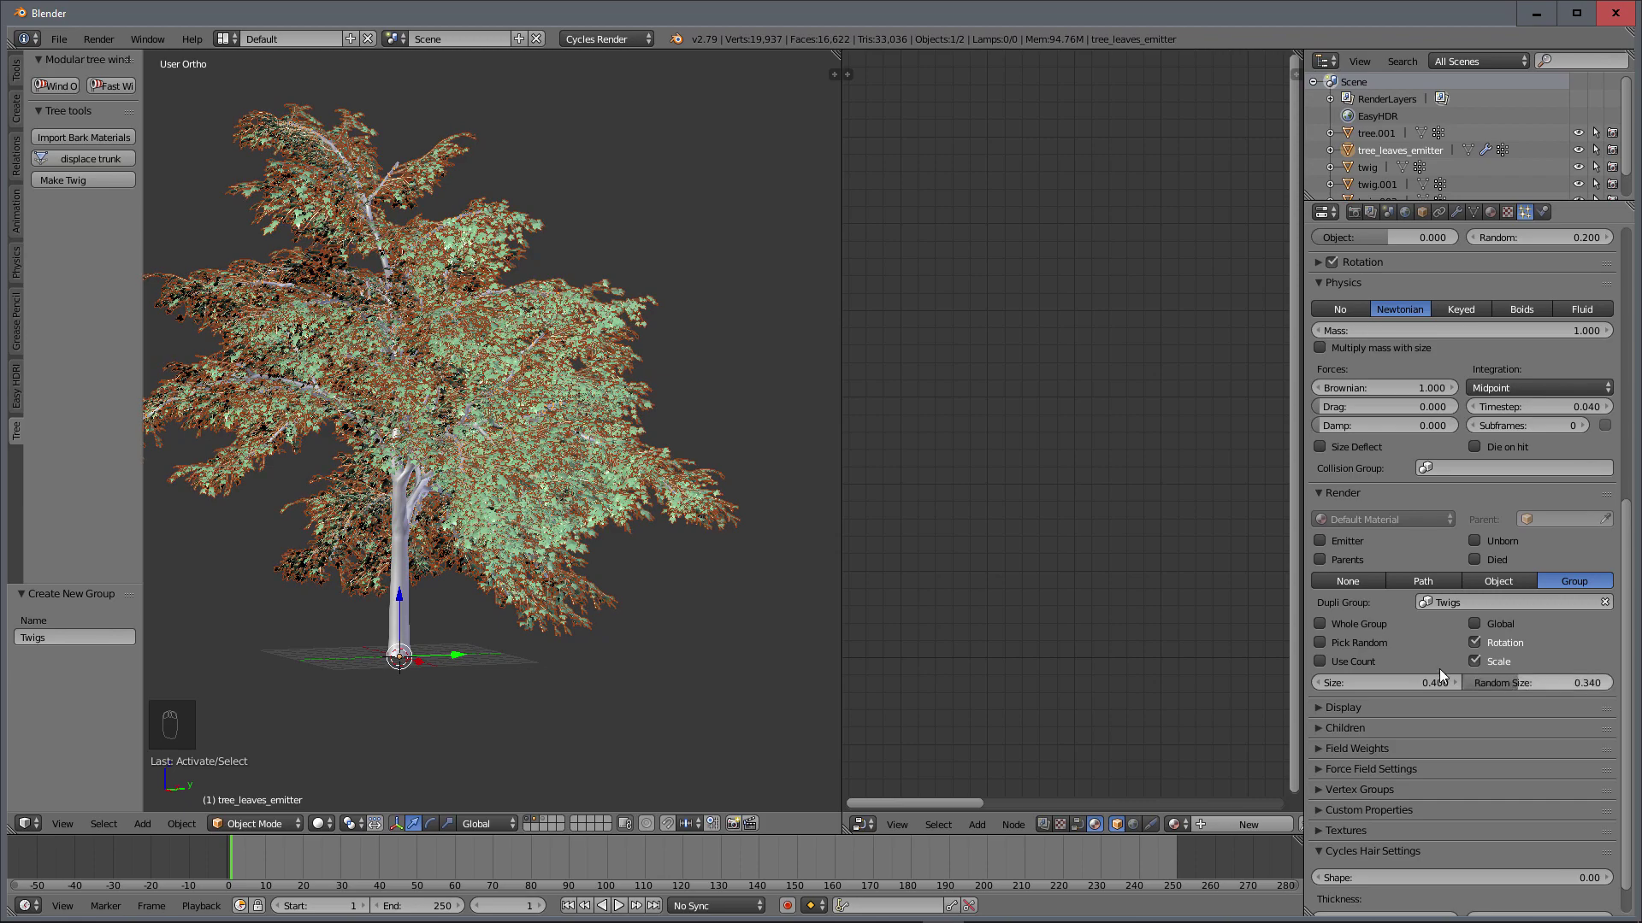
pyautogui.moveTo(1414, 685); pyautogui.dragTo(1423, 686)
# Step: Preview the tree in rendered shading, try the cape_hill_1k.hdr environment and settle on the kiara_4_mid HDRI
pyautogui.moveTo(413, 565); pyautogui.dragTo(724, 473, button='middle')
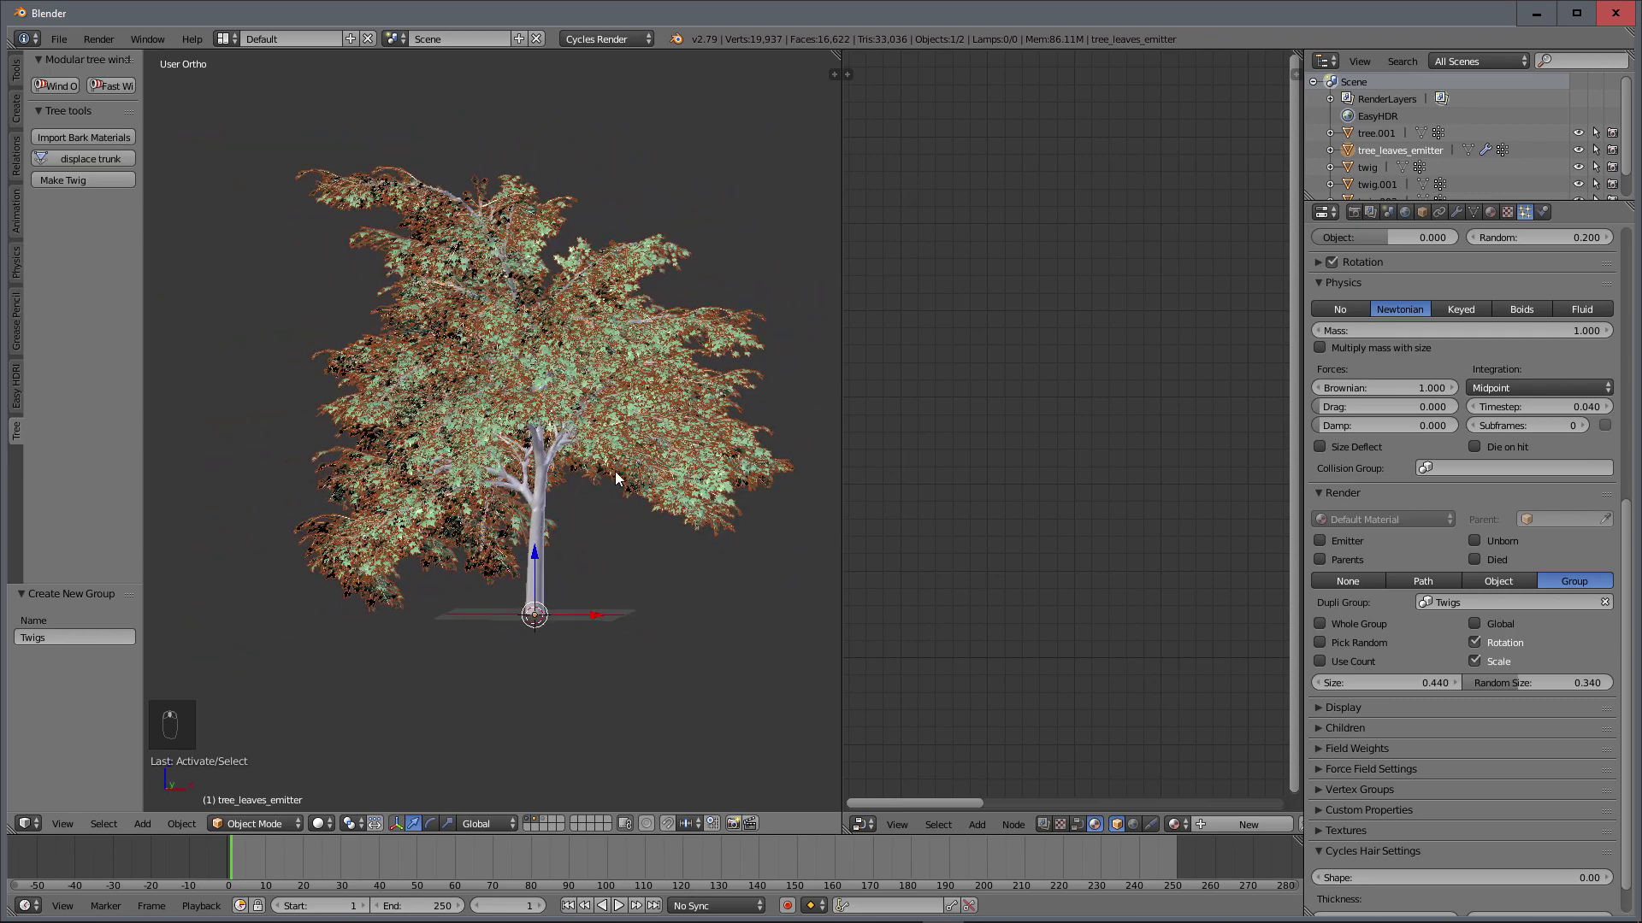
pyautogui.hotkey('shift', 'z')
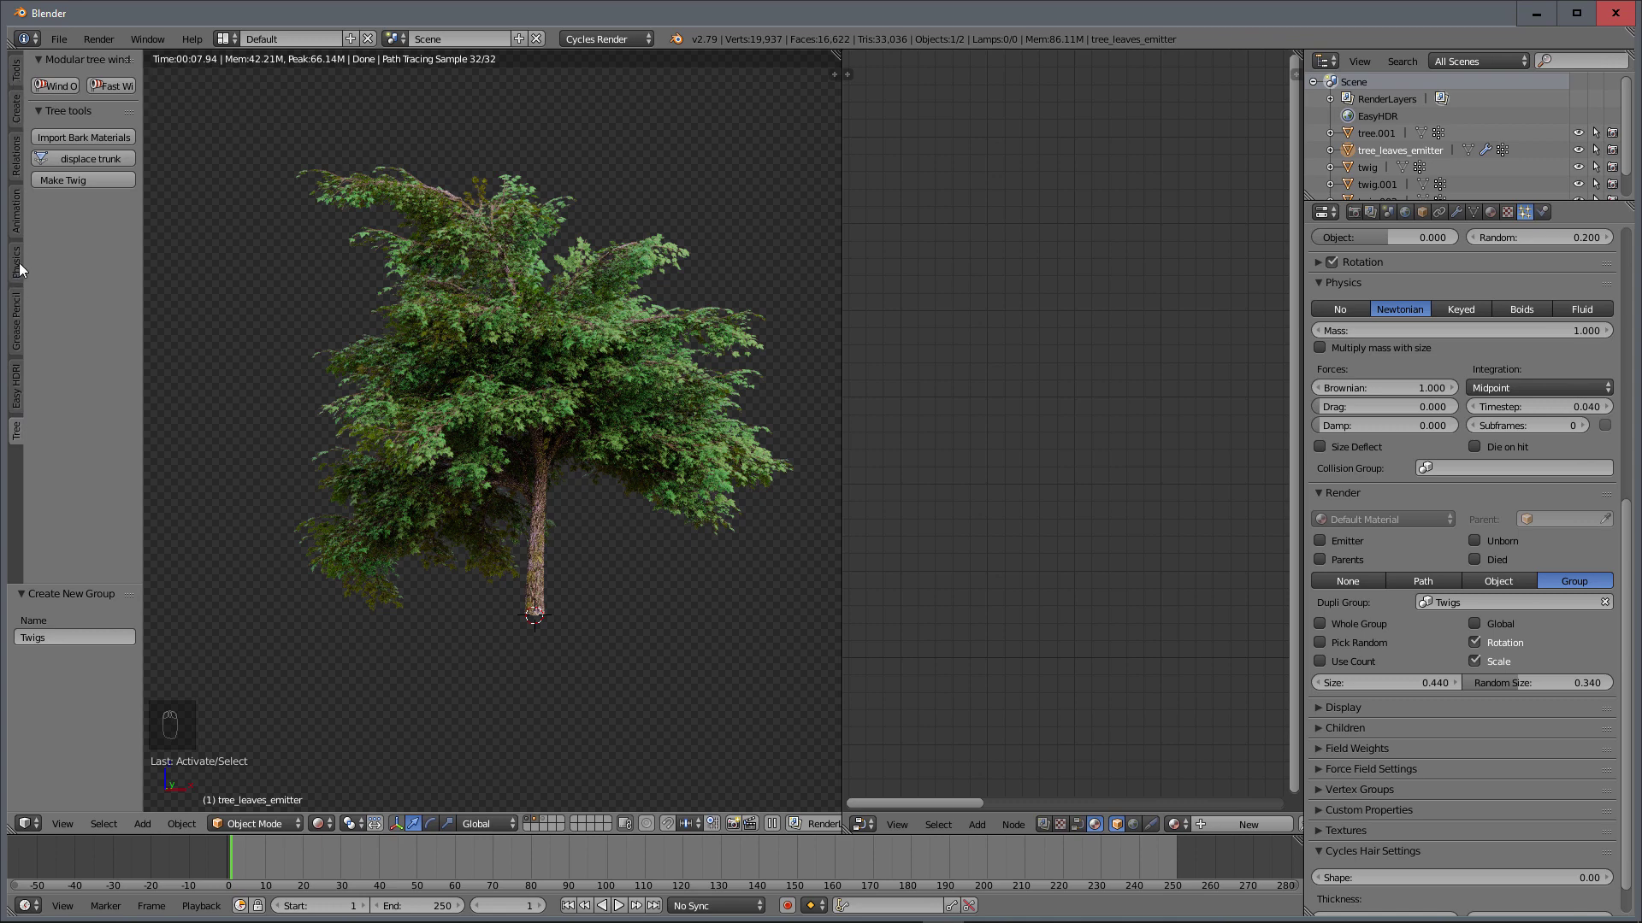
pyautogui.click(15, 382)
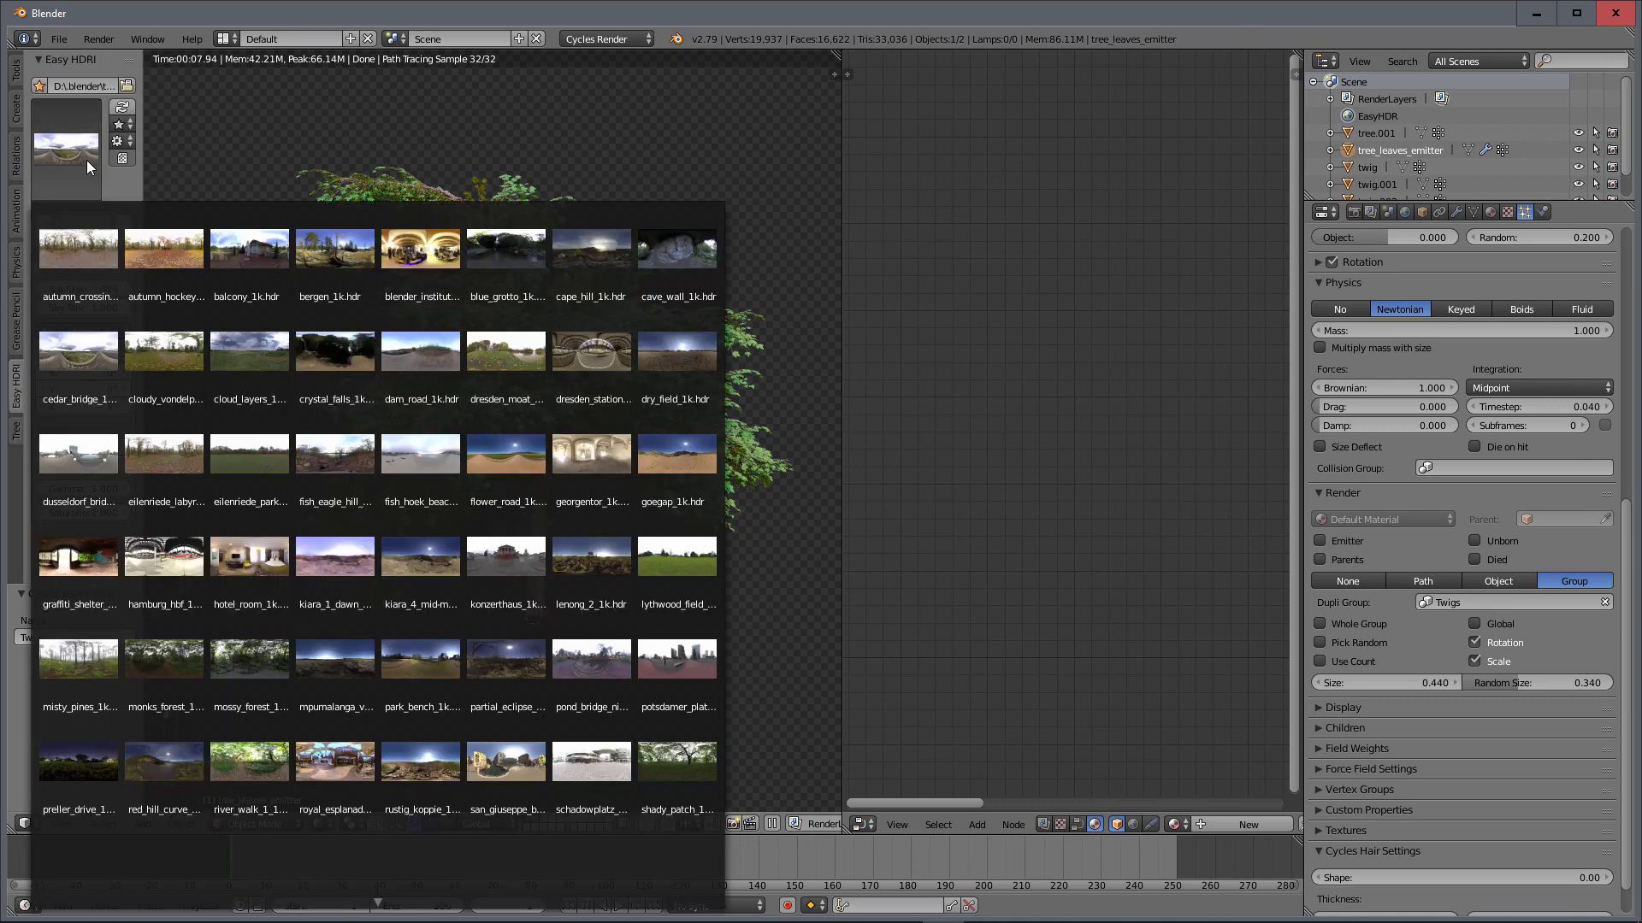
pyautogui.click(86, 162)
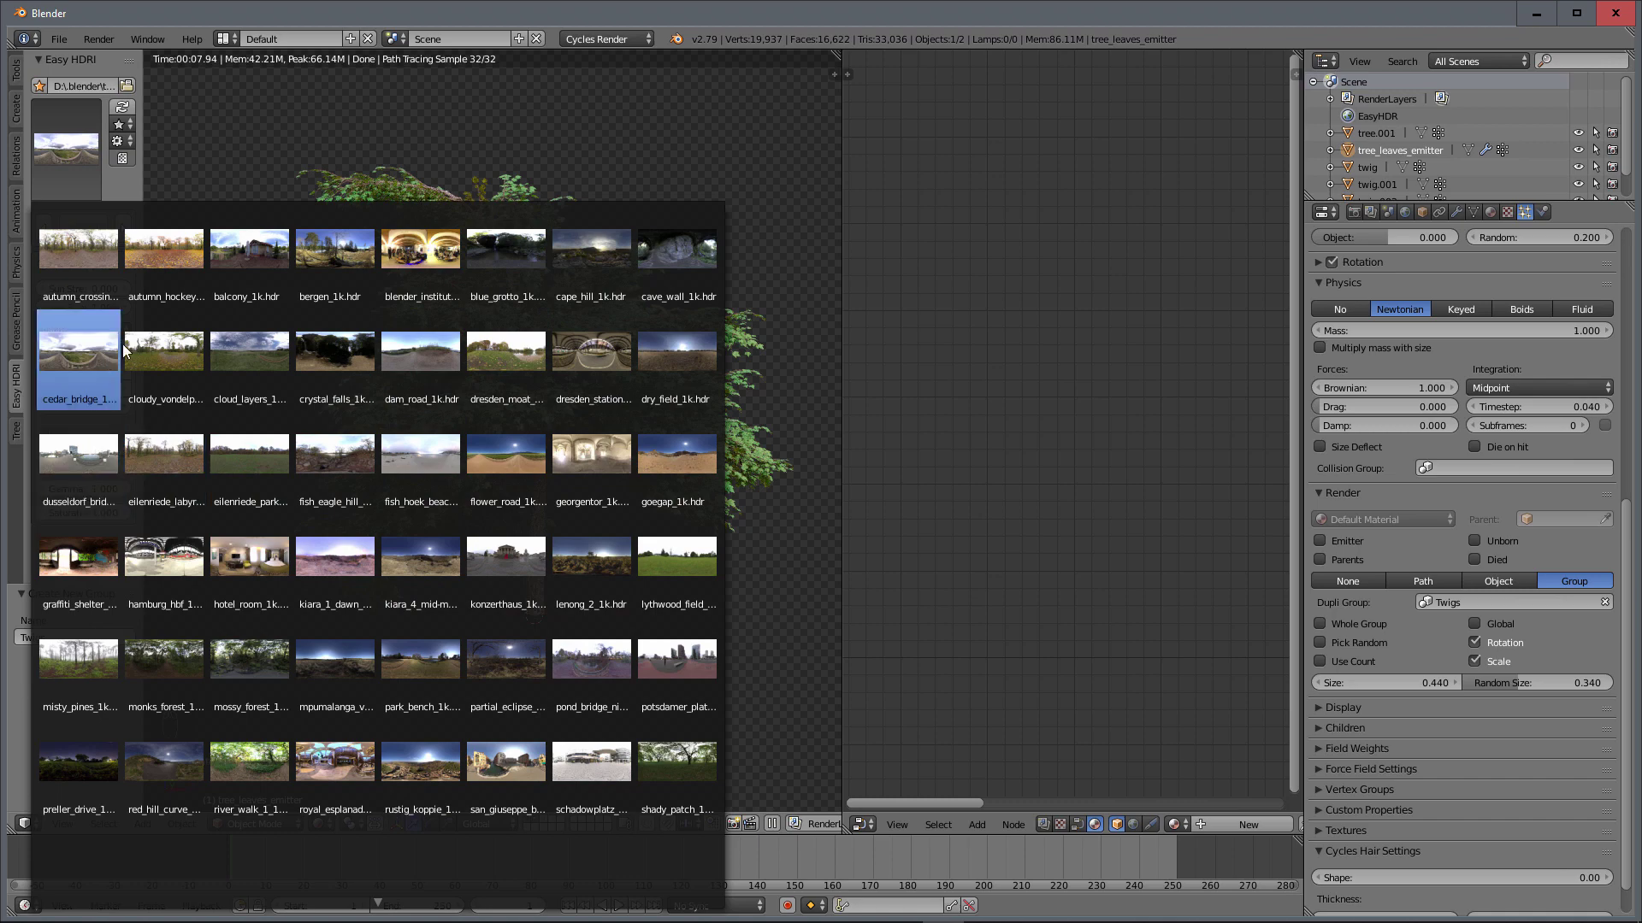
pyautogui.click(588, 238)
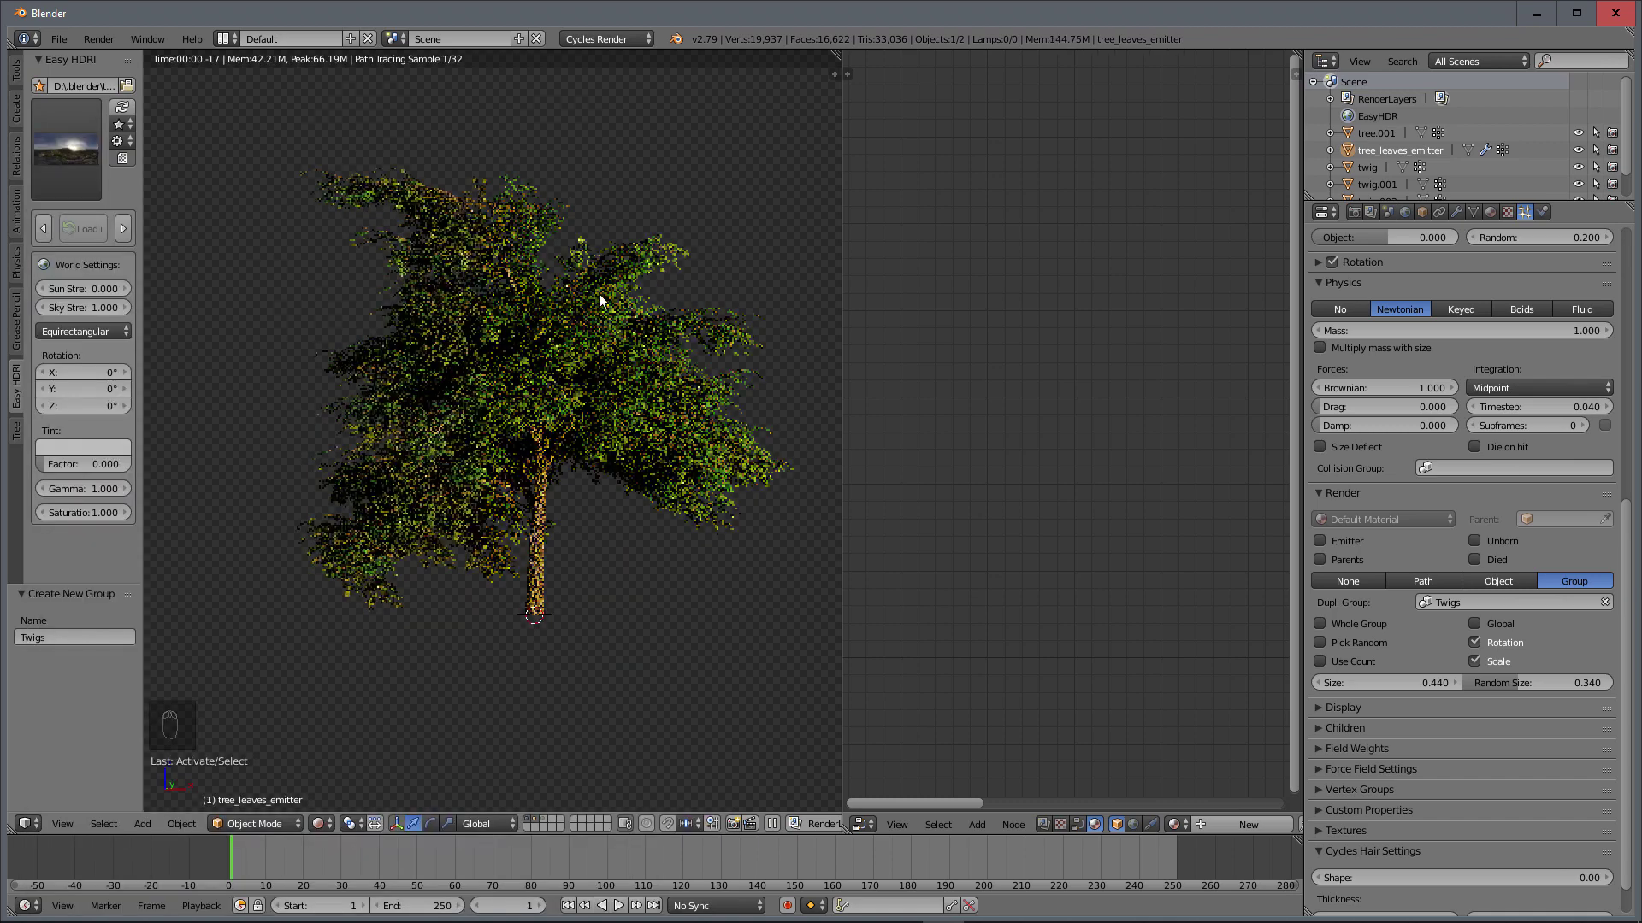
pyautogui.click(60, 145)
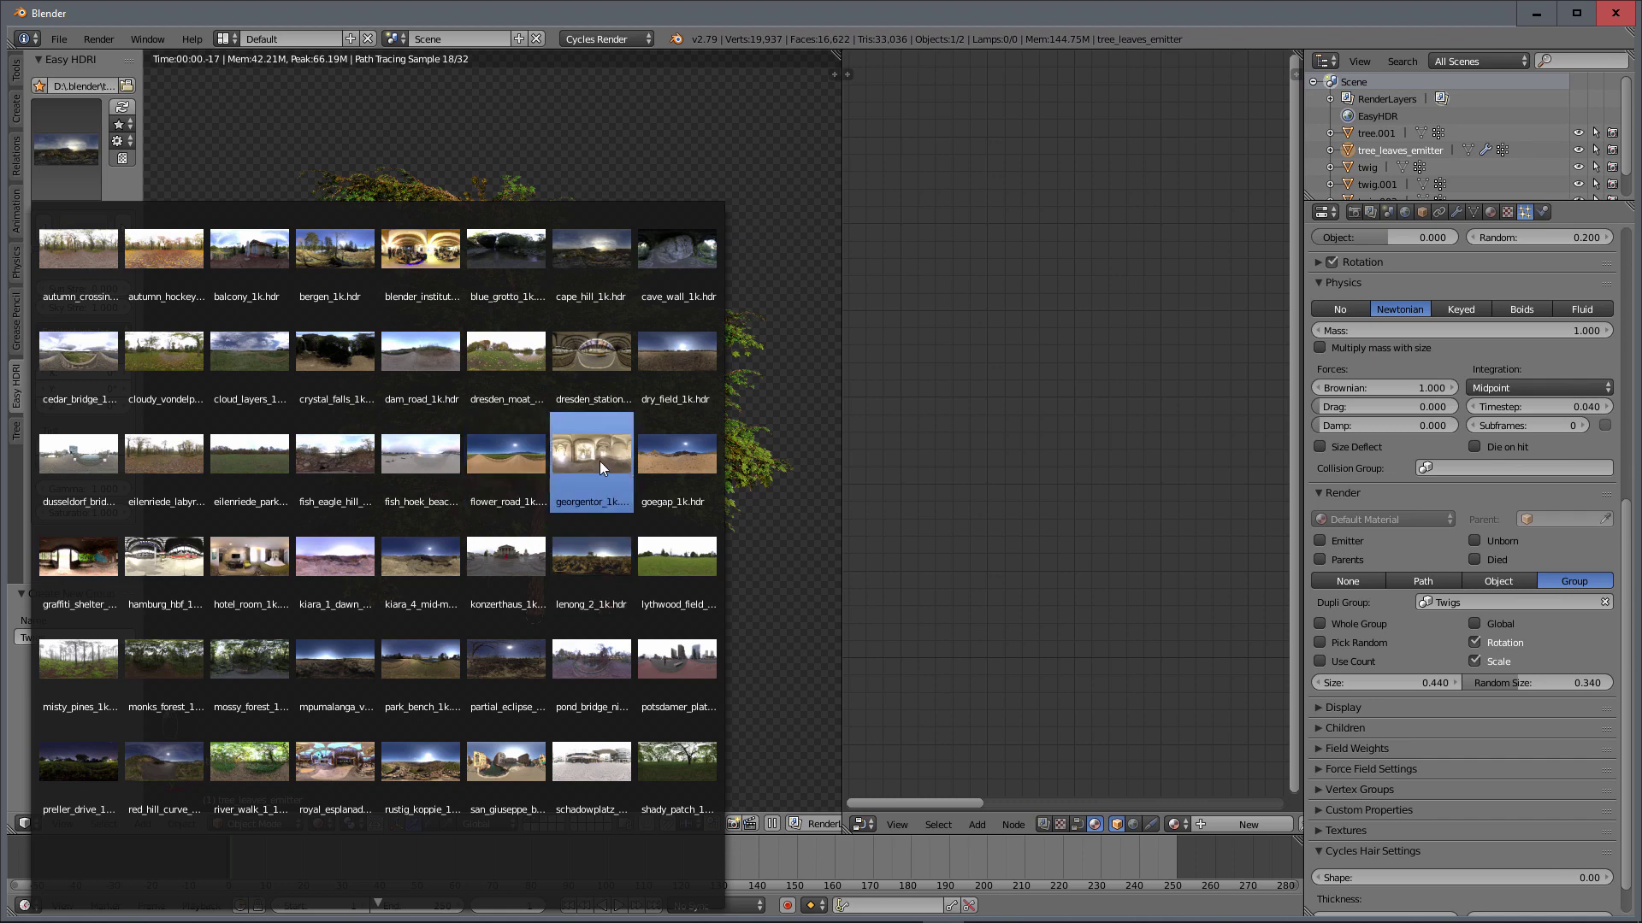
pyautogui.click(423, 556)
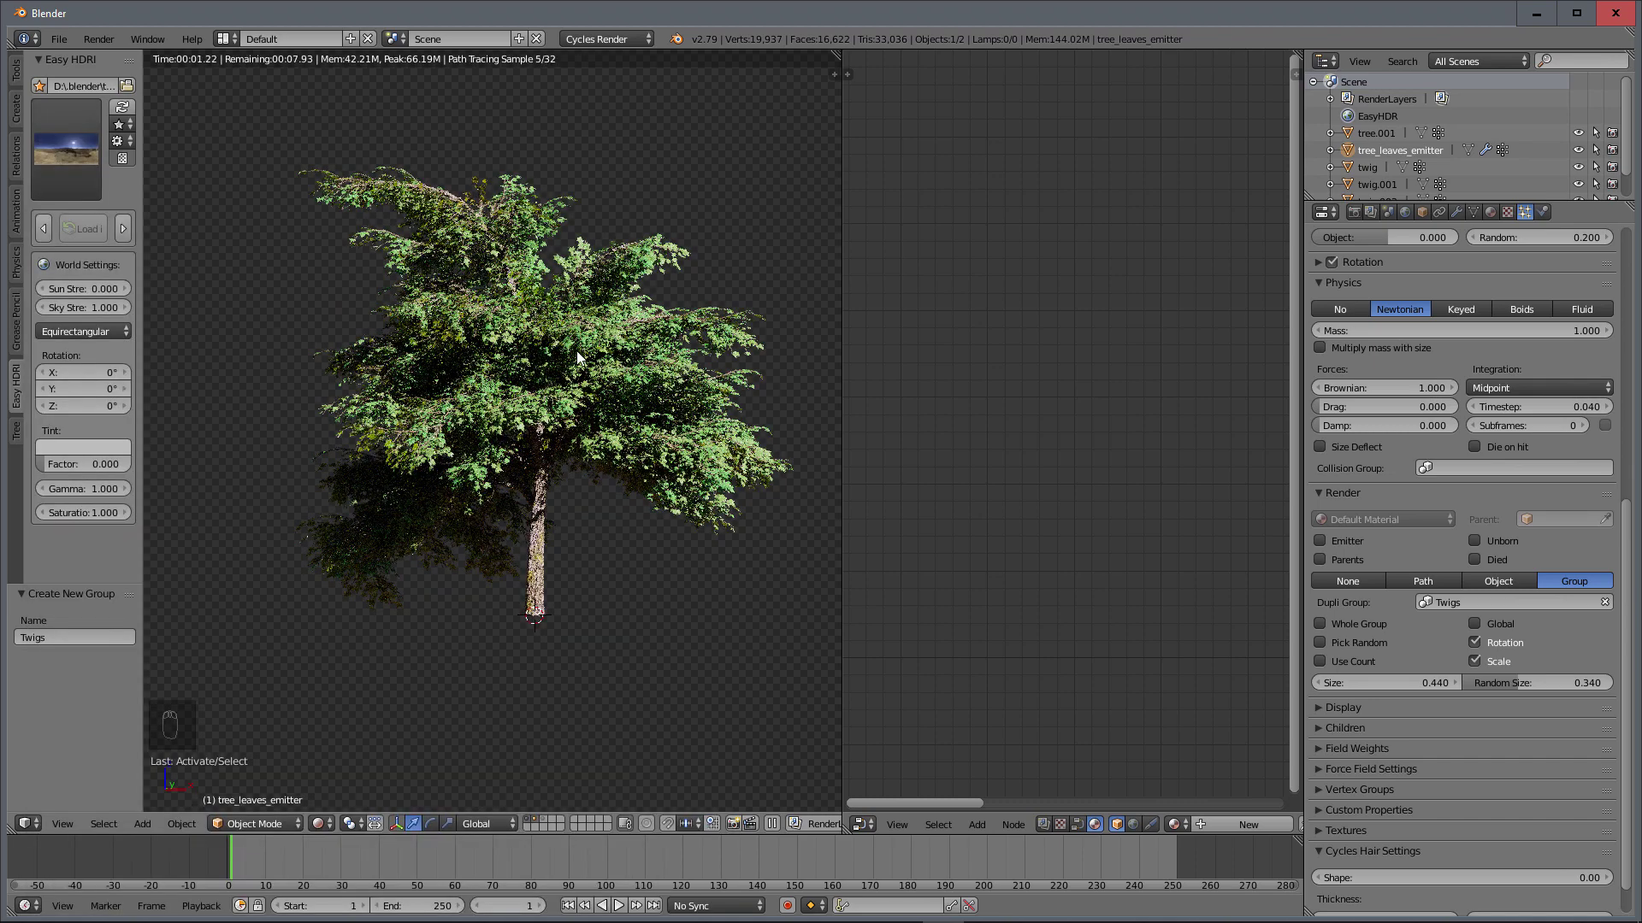
# Step: Examine the rendered tree's leaves and lighting from several sides
pyautogui.moveTo(376, 457); pyautogui.dragTo(586, 371, button='middle')
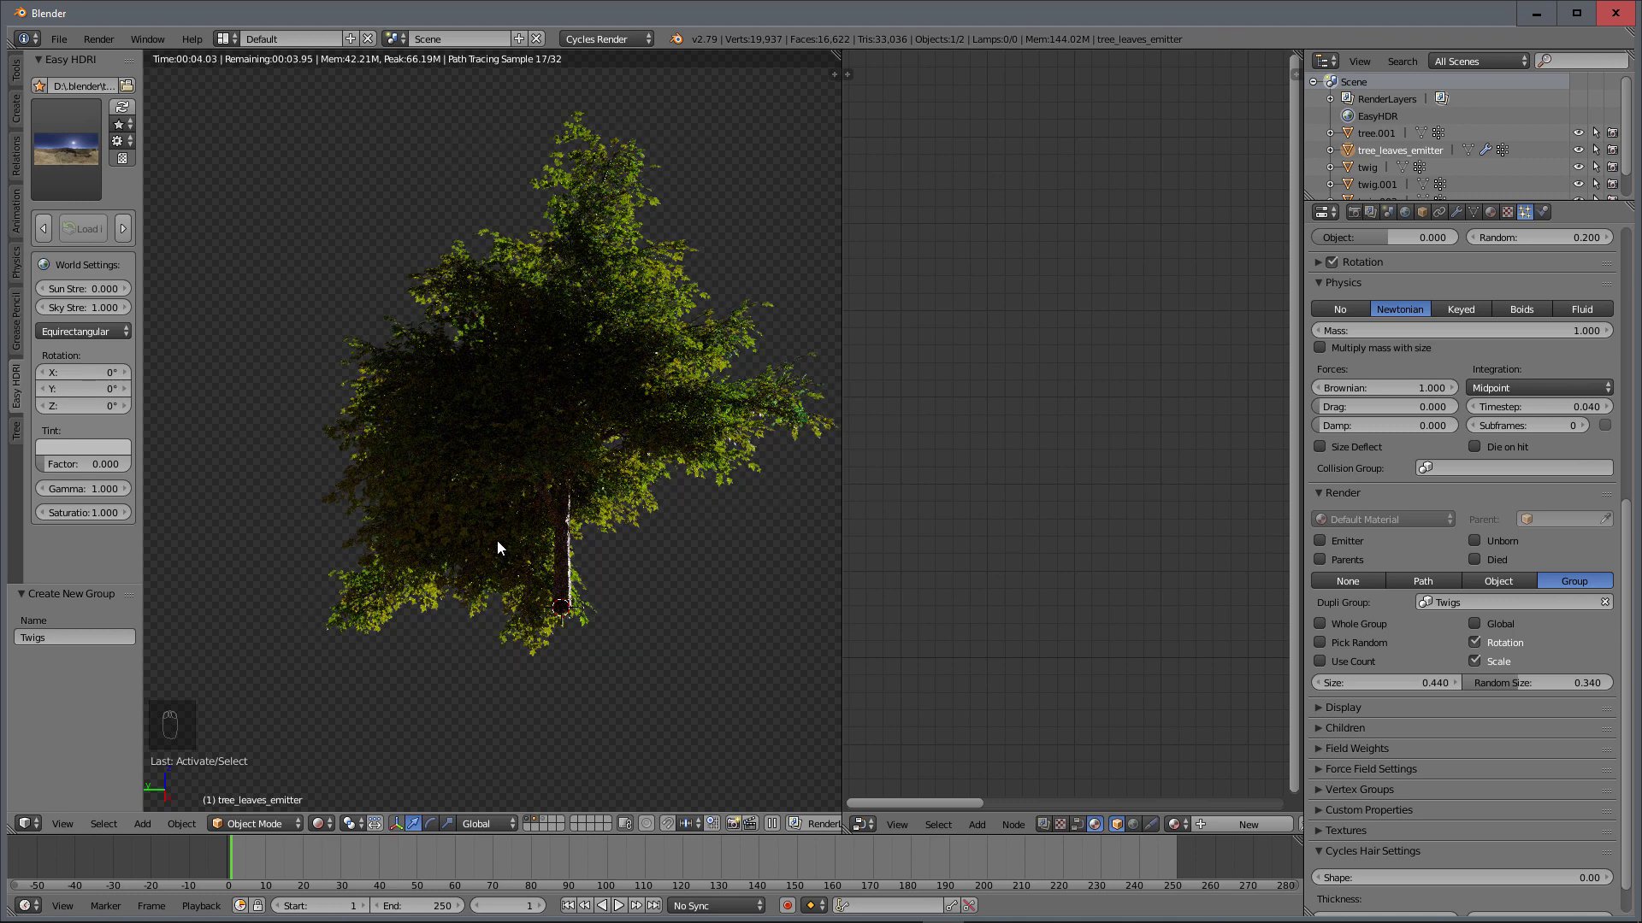
pyautogui.moveTo(498, 541); pyautogui.dragTo(503, 523, button='middle')
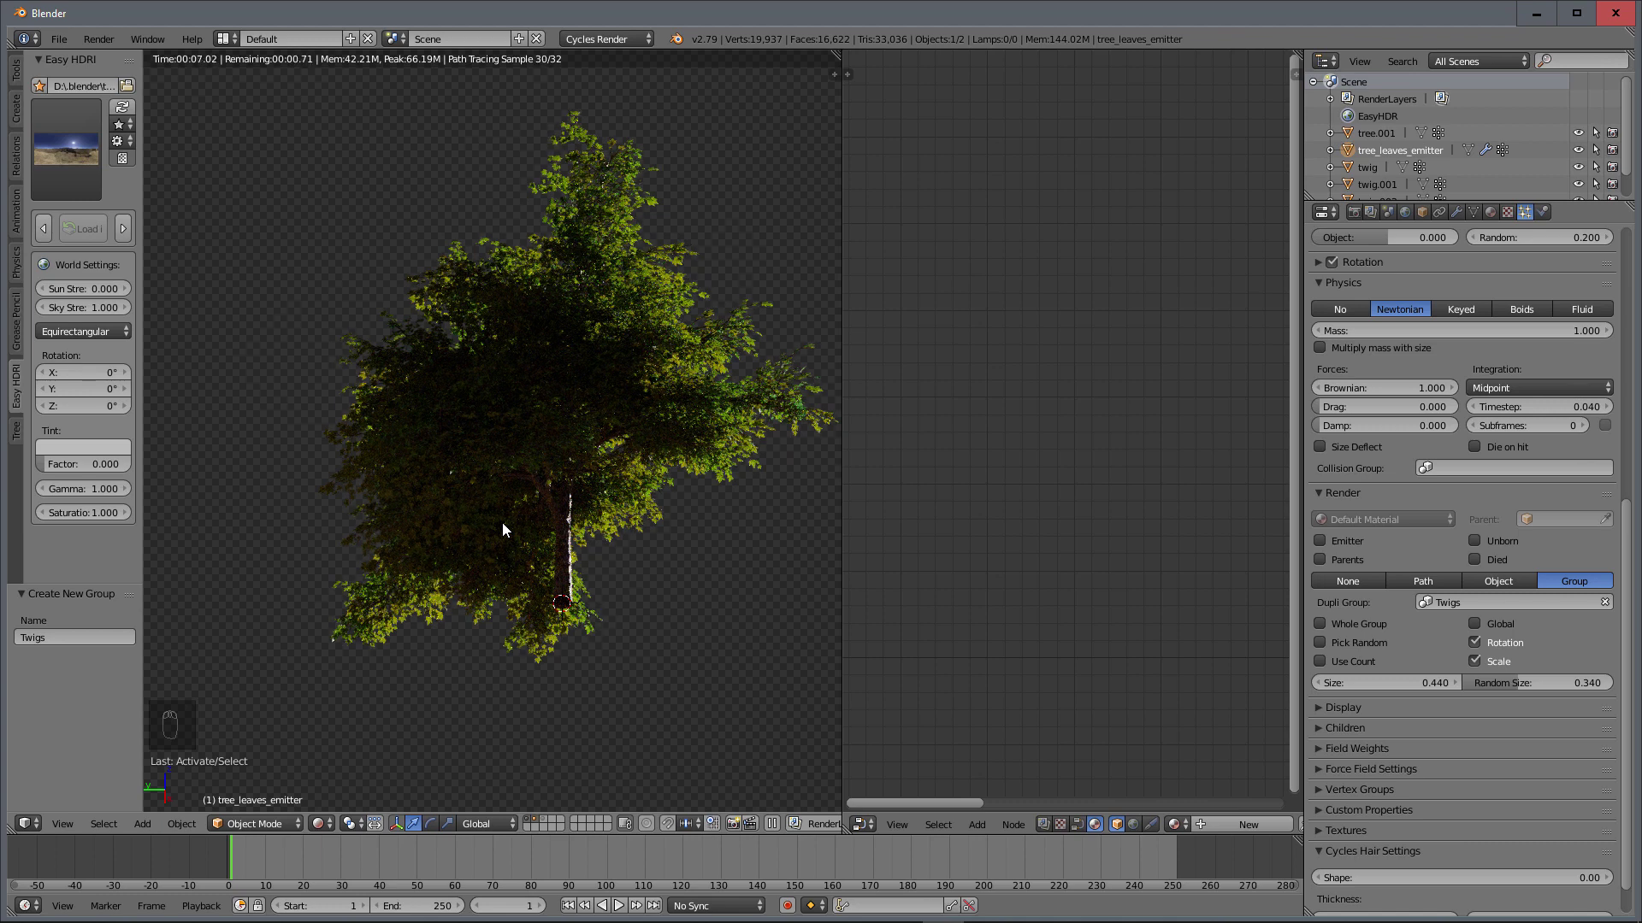
pyautogui.moveTo(531, 436); pyautogui.dragTo(397, 494, button='middle')
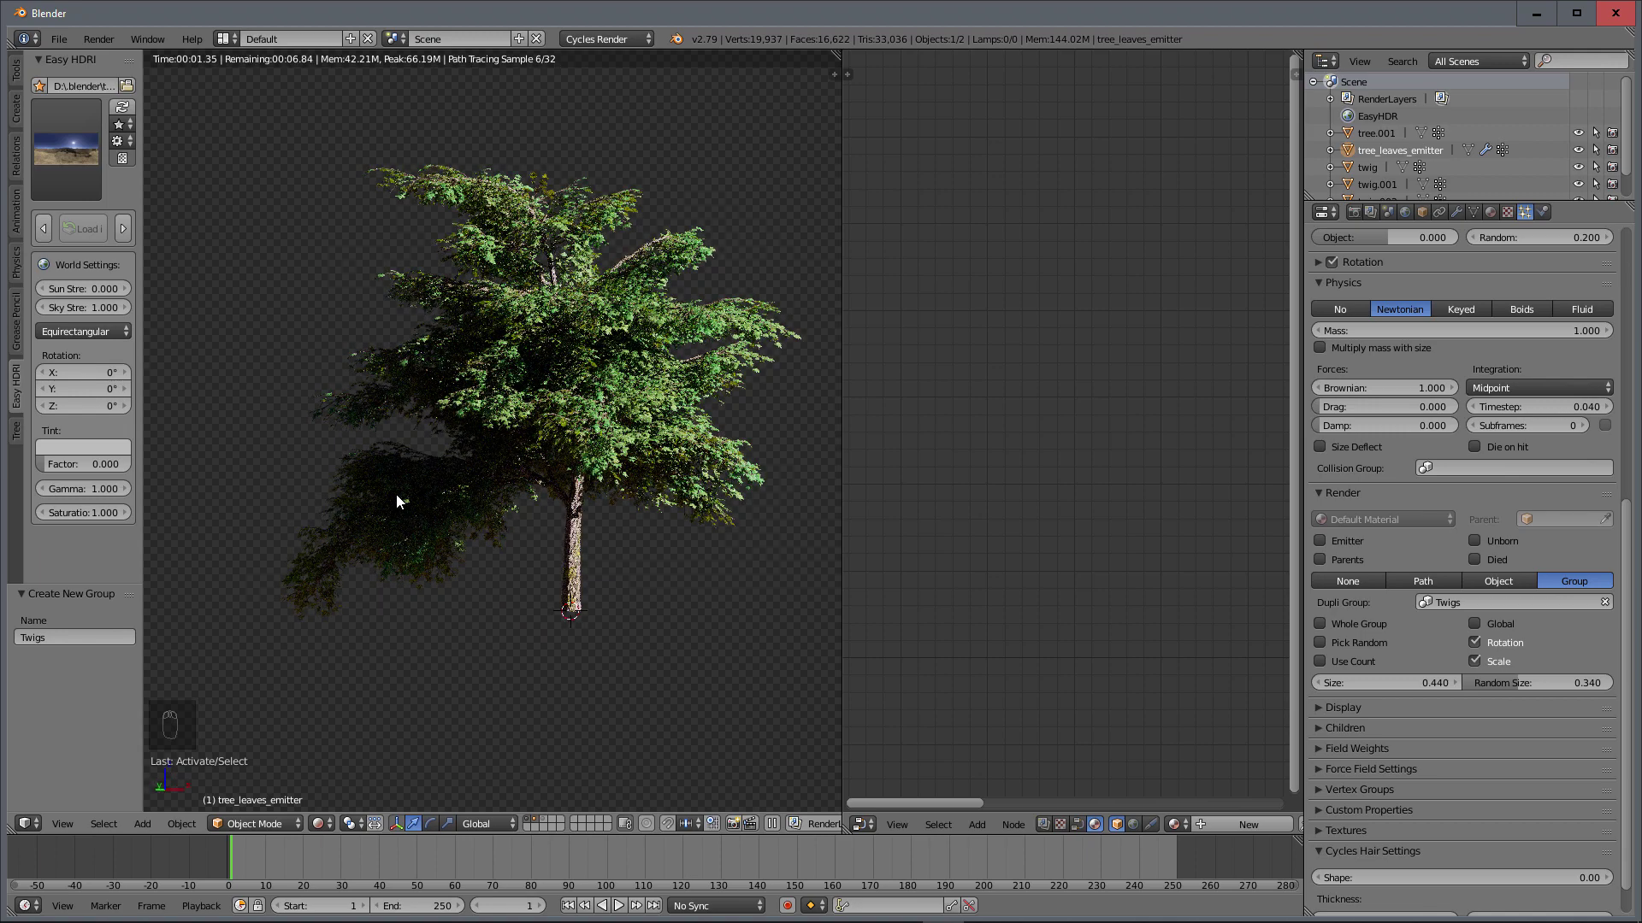
pyautogui.moveTo(666, 477); pyautogui.dragTo(472, 532, button='middle')
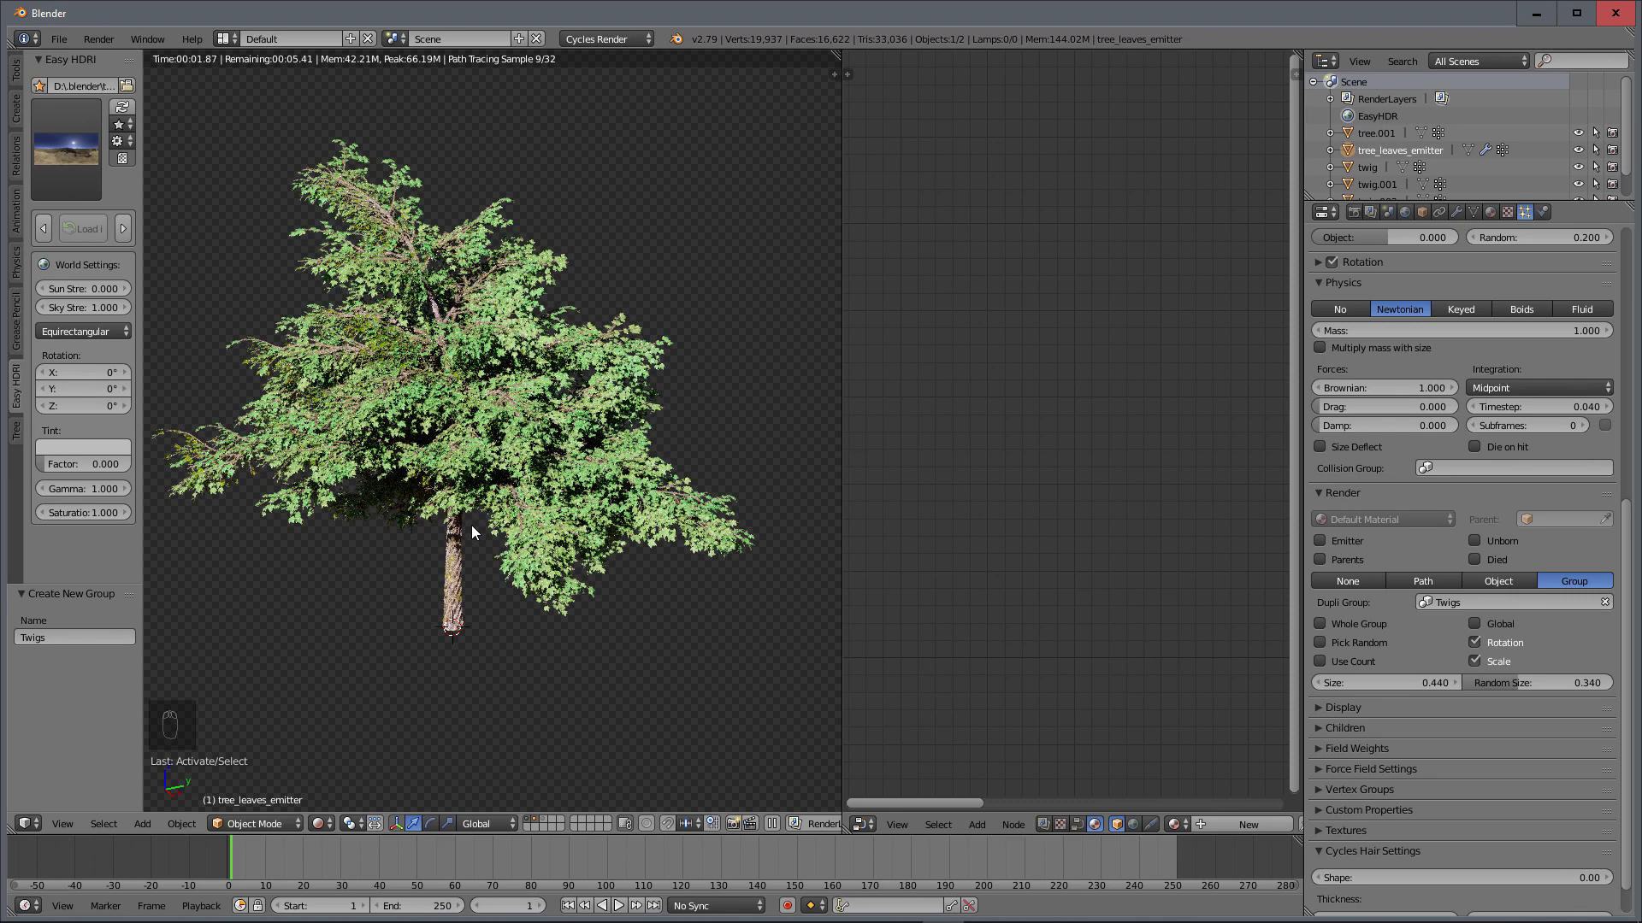